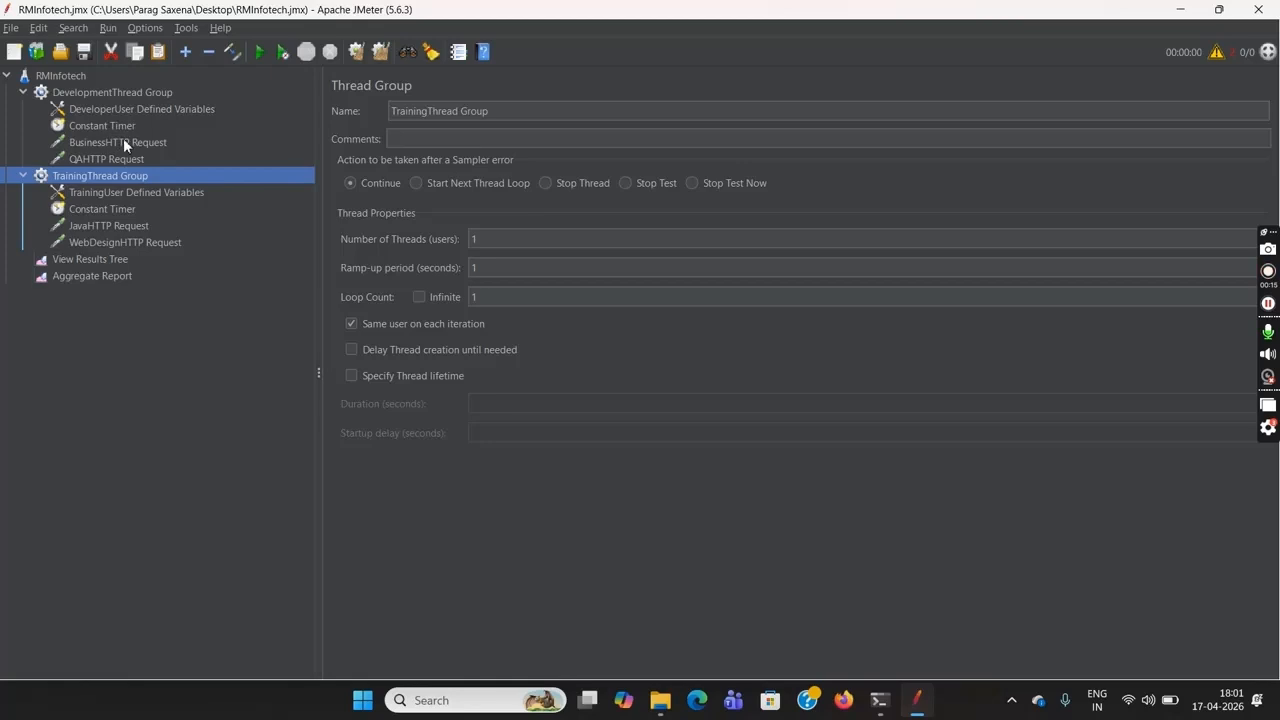
Review the number of threads, ramp-up period and loop count of the DevelopmentThread Group and the TrainingThread Group
left_click(122, 160)
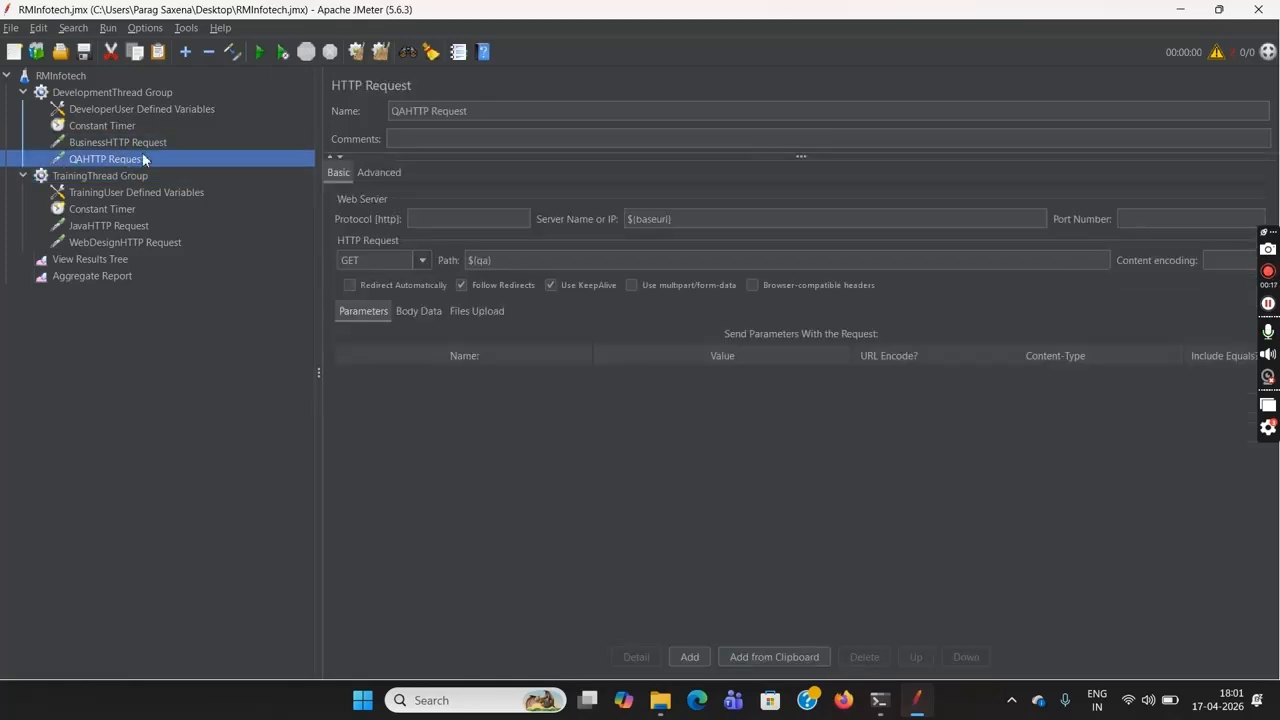
left_click(130, 91)
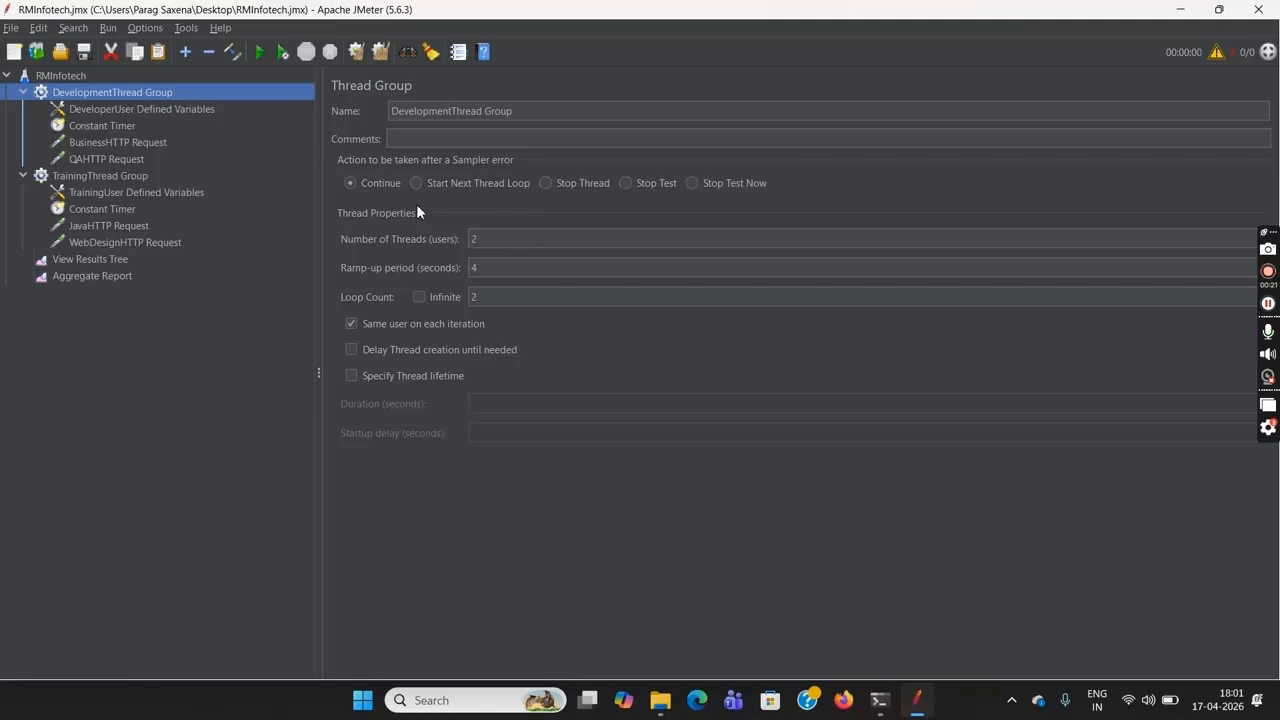
double_click(489, 240)
double_click(496, 301)
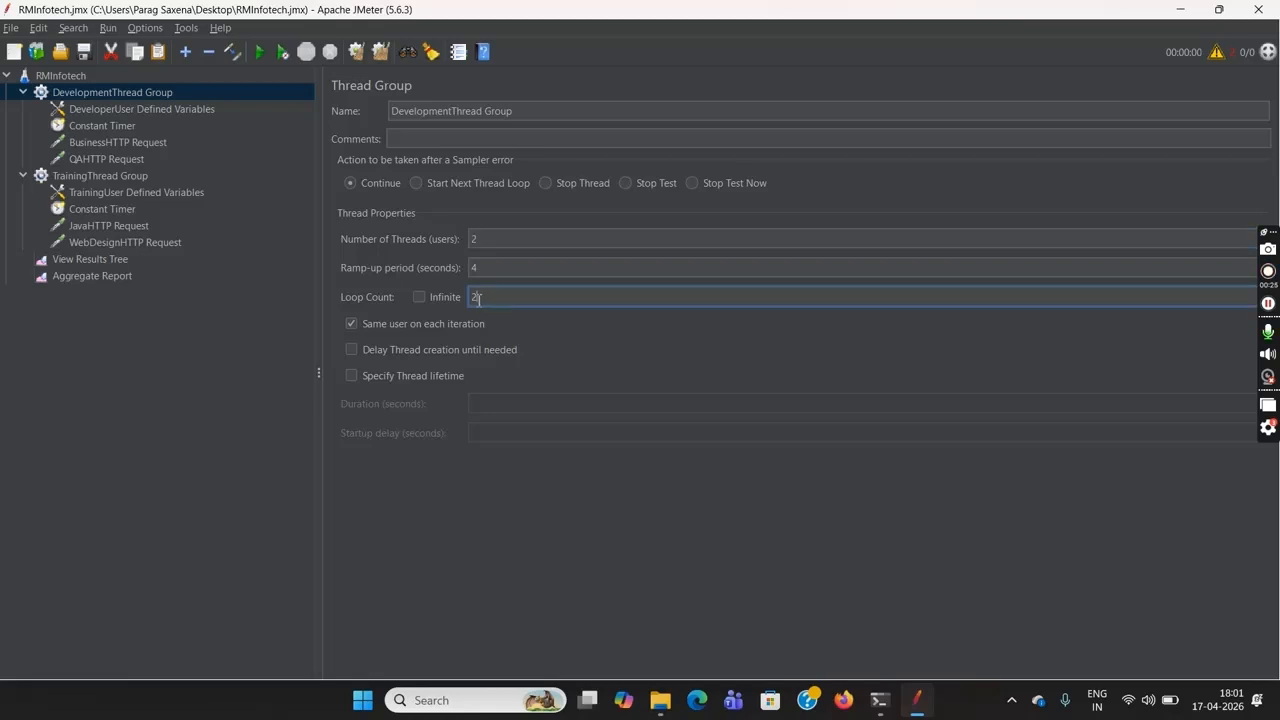
double_click(495, 269)
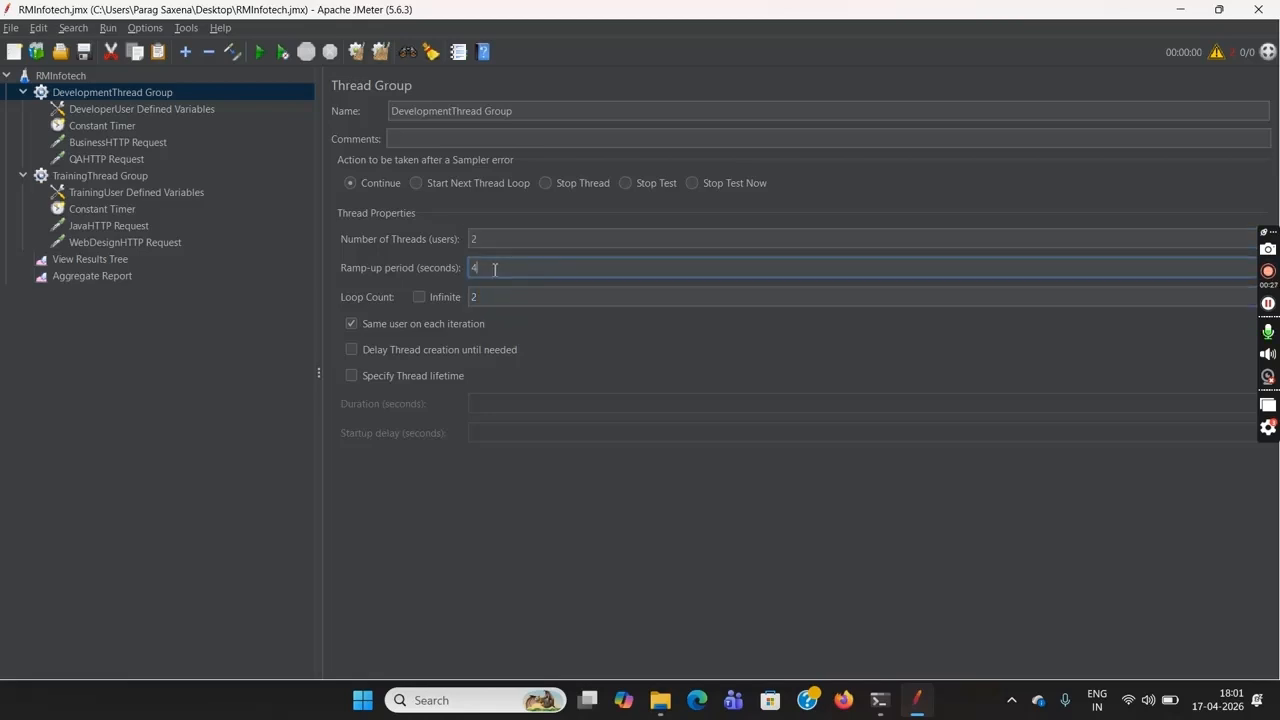
left_click(110, 176)
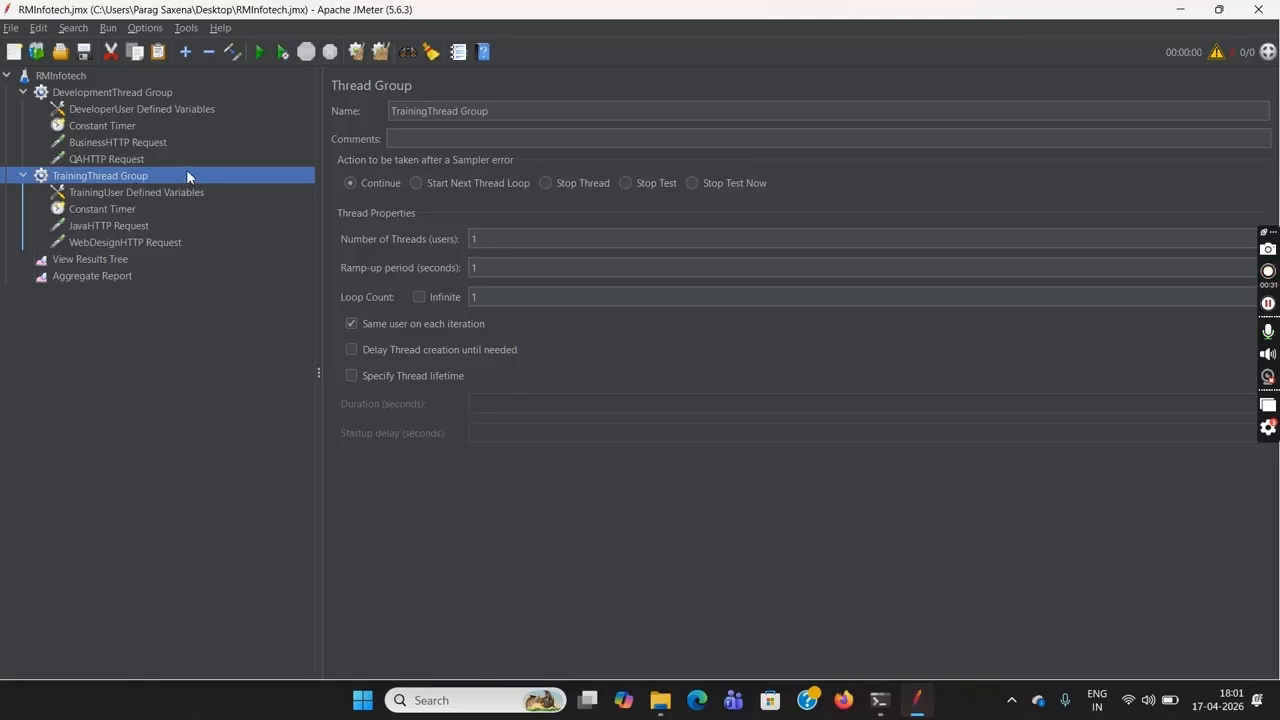
left_click(513, 239)
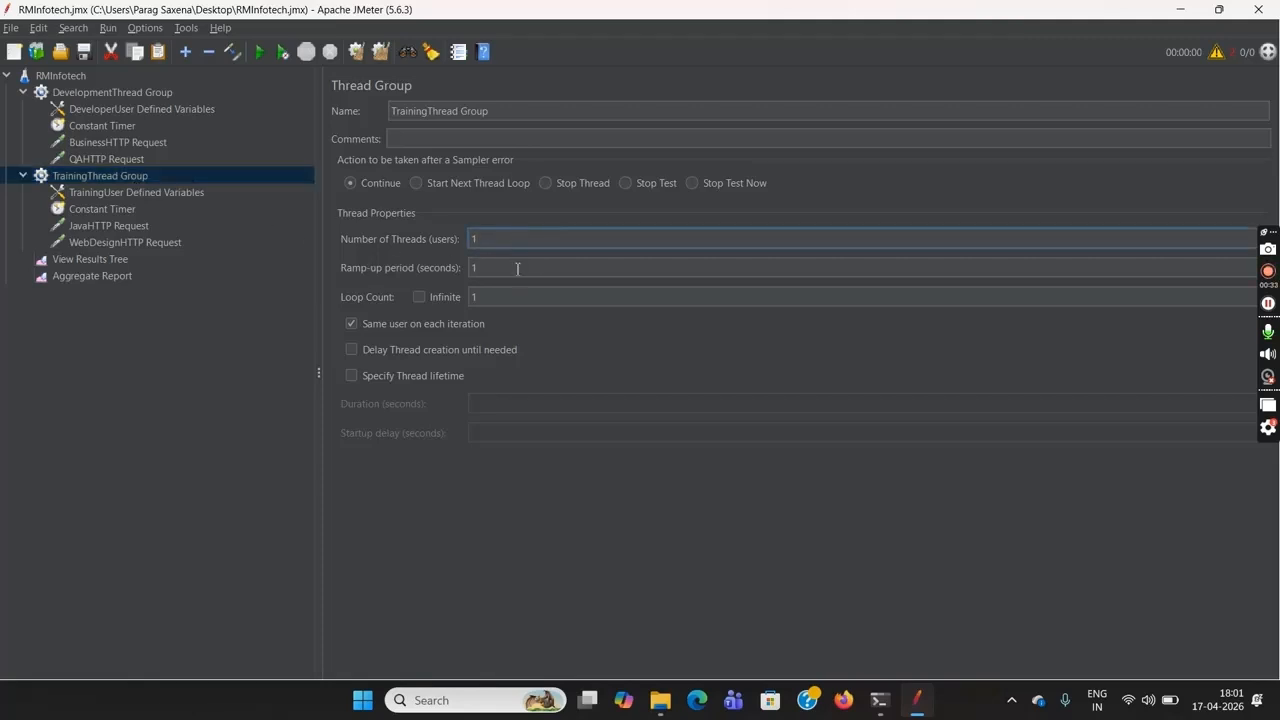
left_click(496, 297)
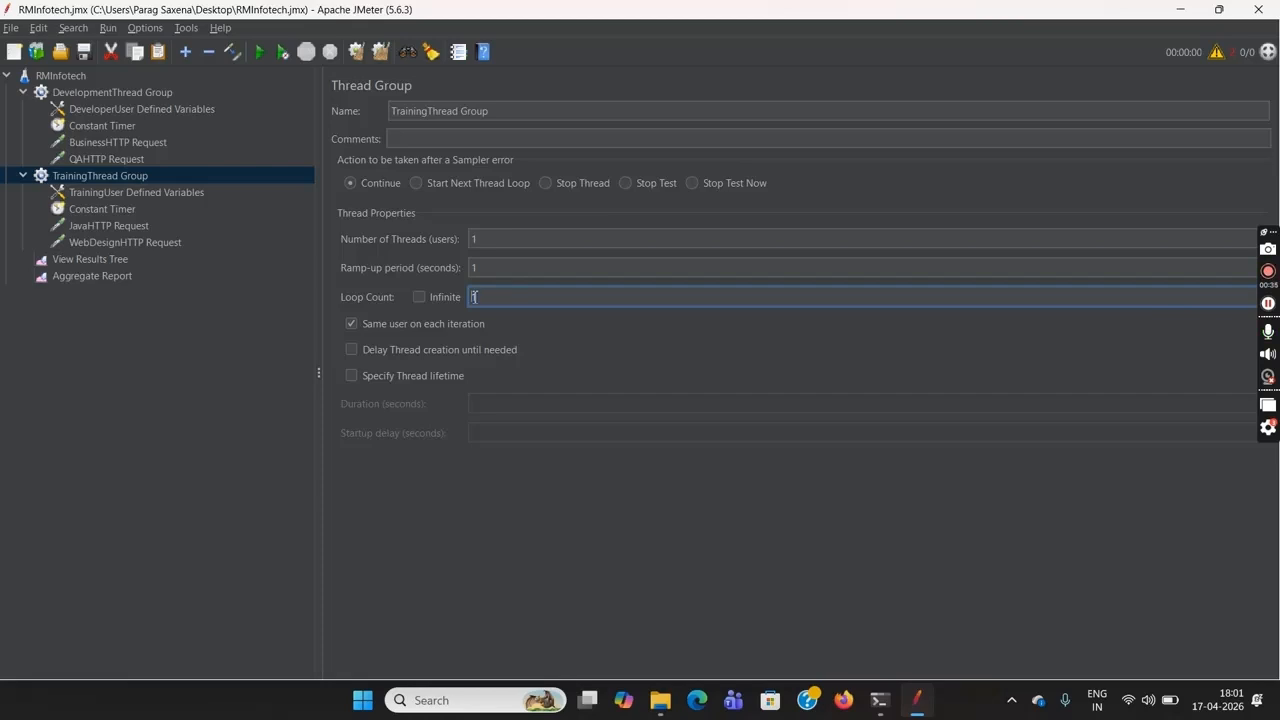
left_click(493, 270)
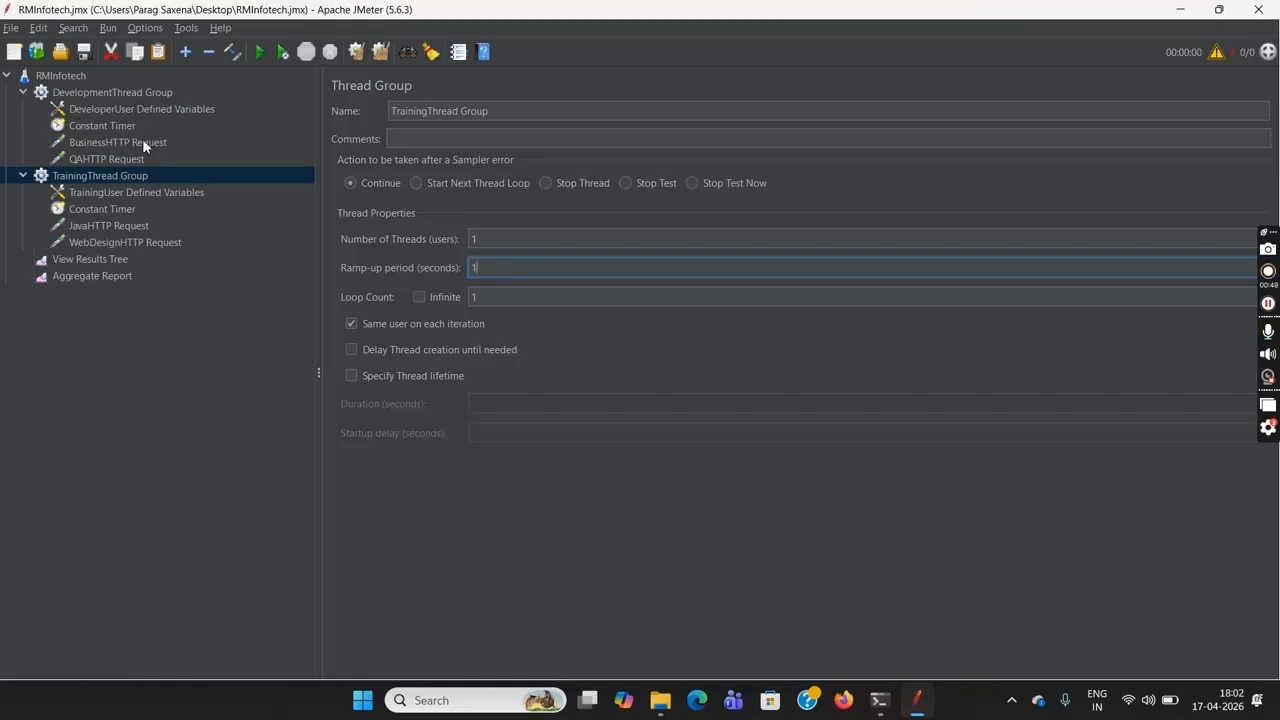
left_click(123, 97)
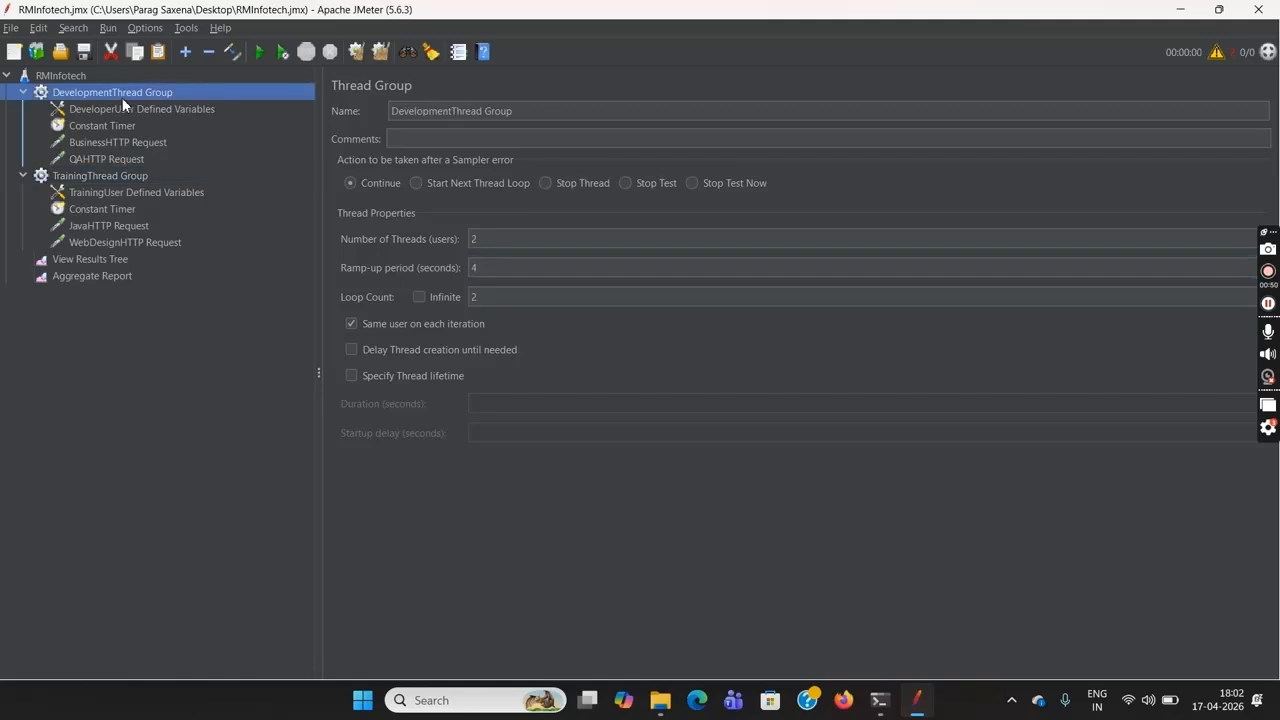
left_click(494, 241)
left_click(487, 297)
double_click(487, 297)
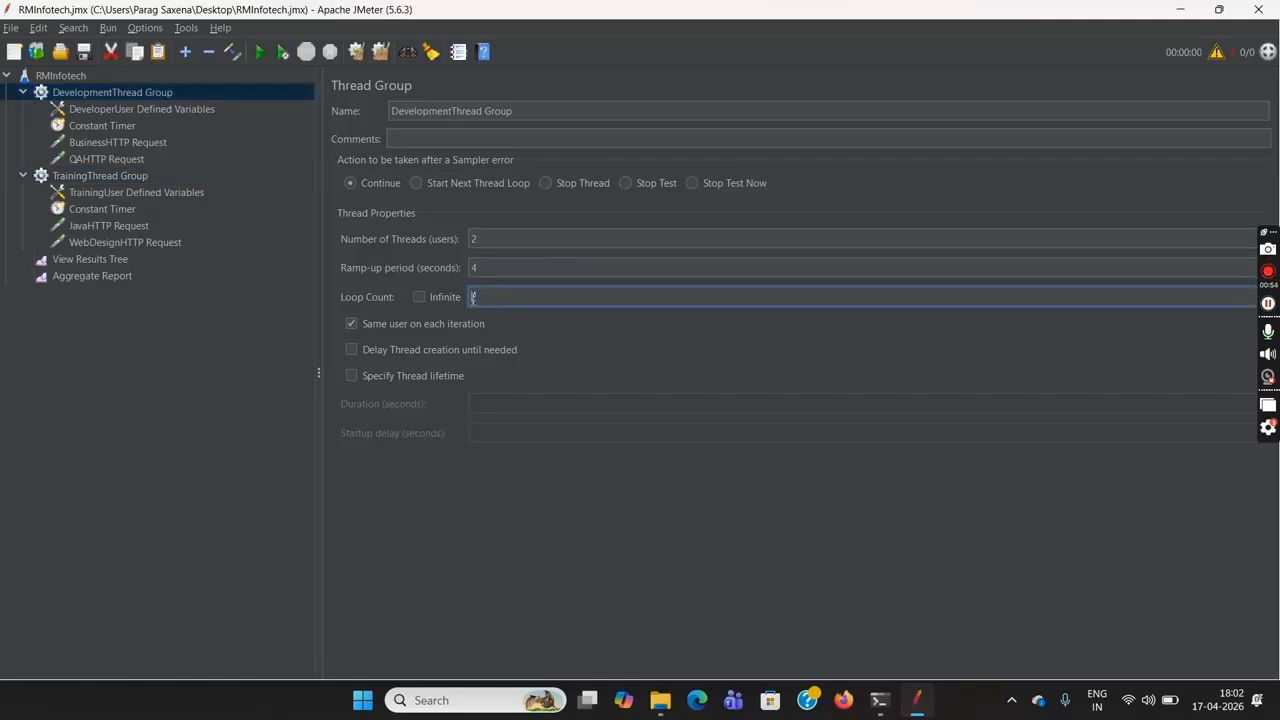
left_click(127, 177)
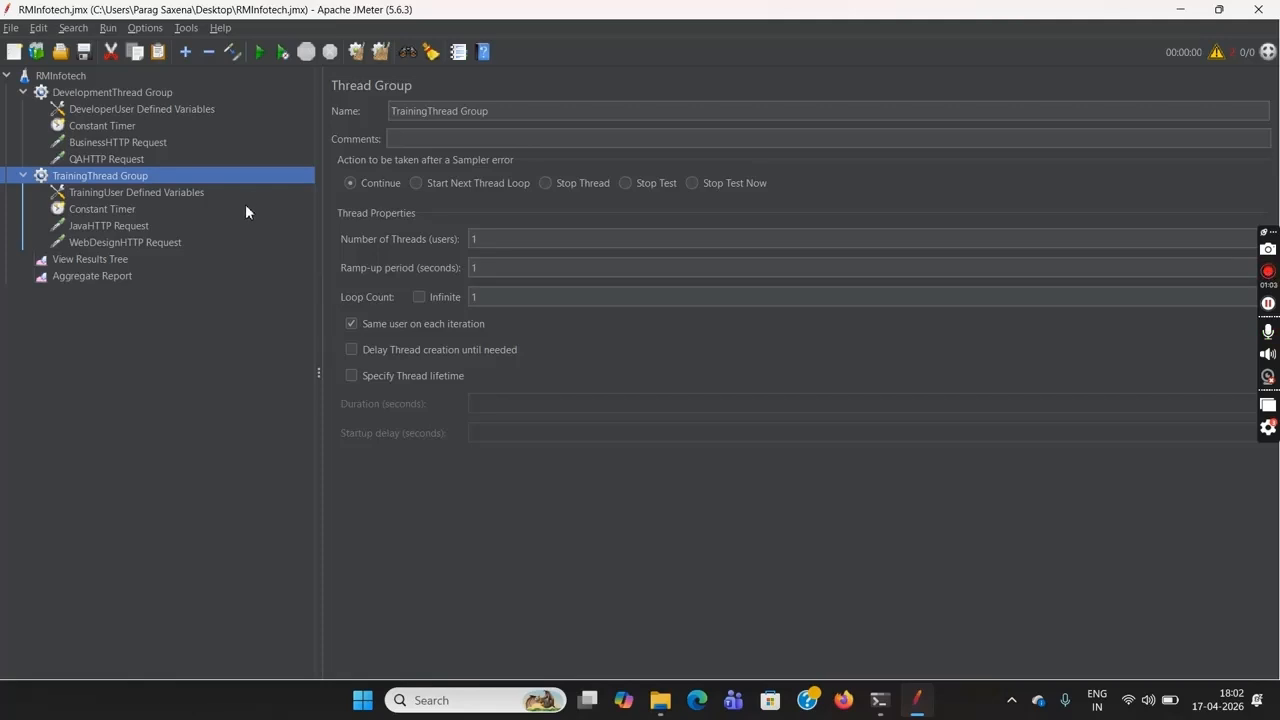
Run the test plan and check each HTTP request's sample count in the Aggregate Report
left_click(261, 54)
left_click(112, 275)
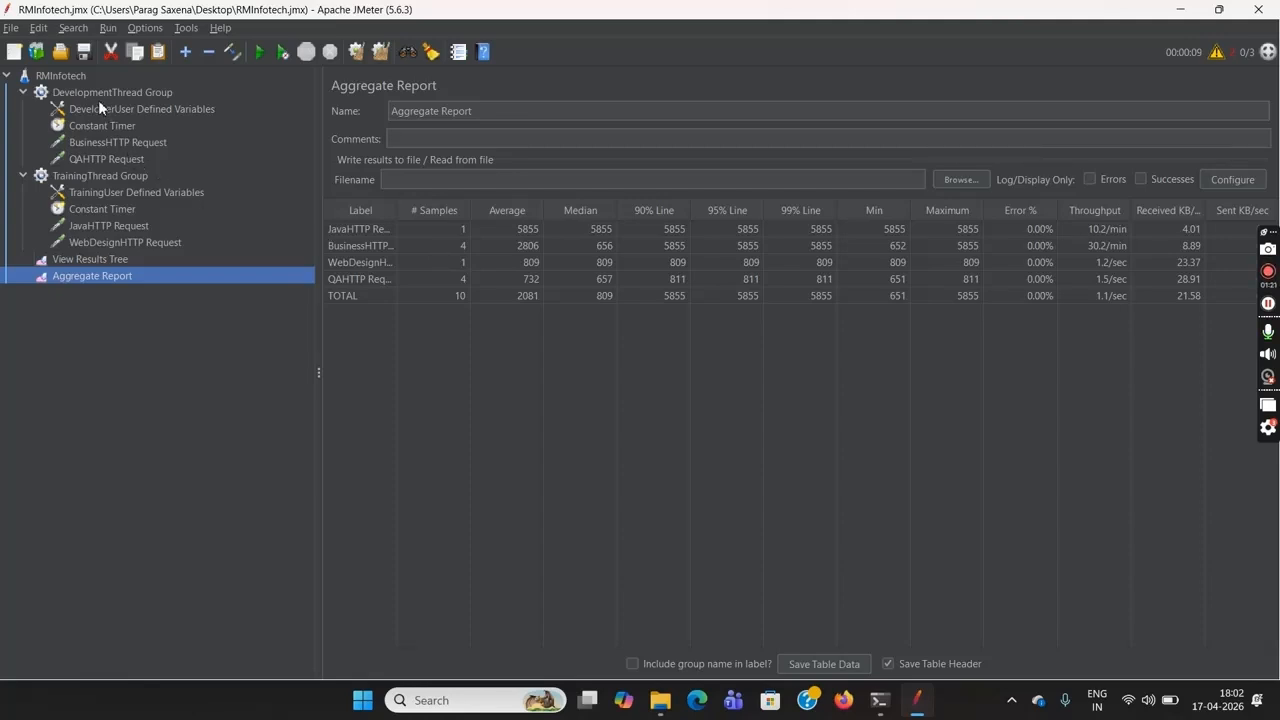
left_click(446, 249)
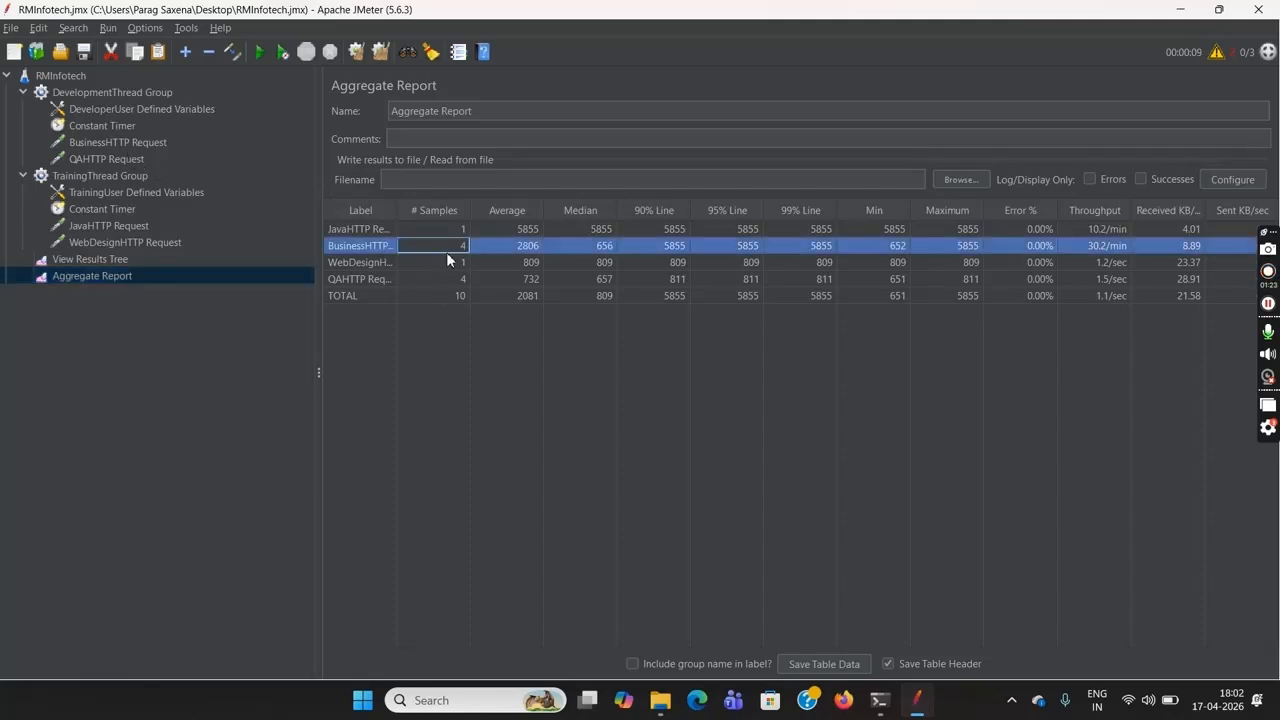
left_click(446, 280)
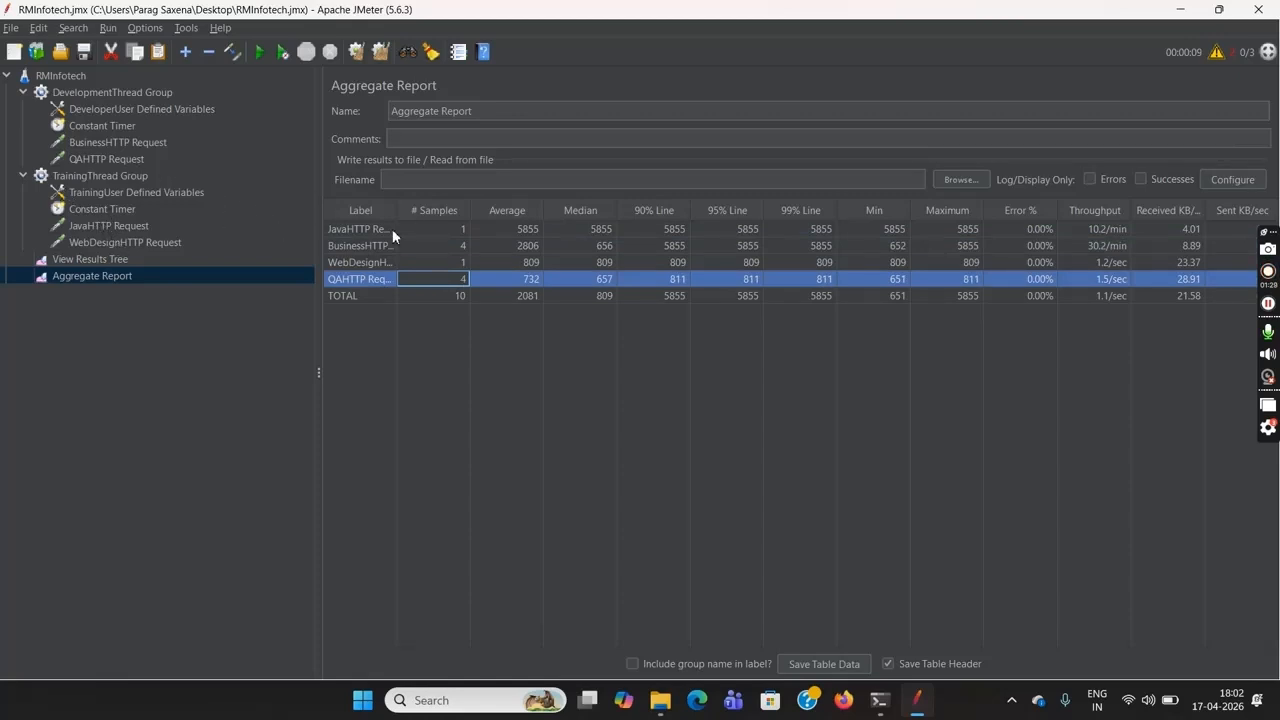
left_click(431, 232)
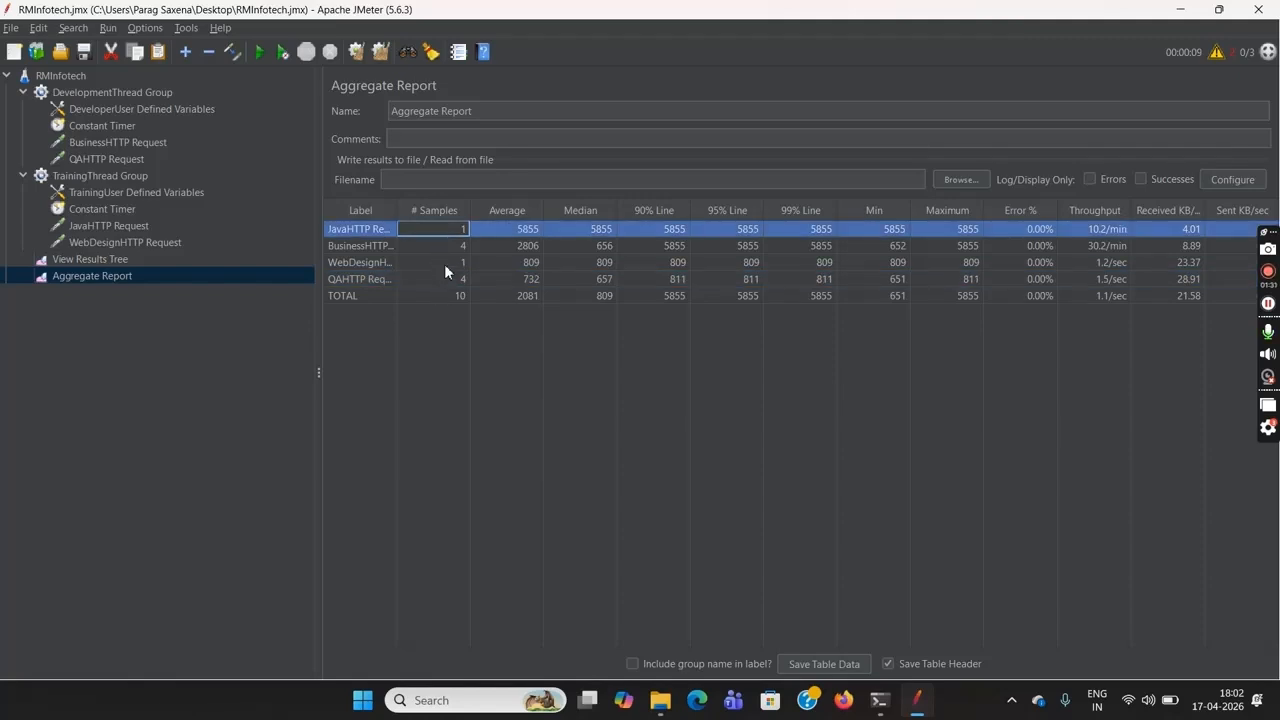
left_click(444, 264)
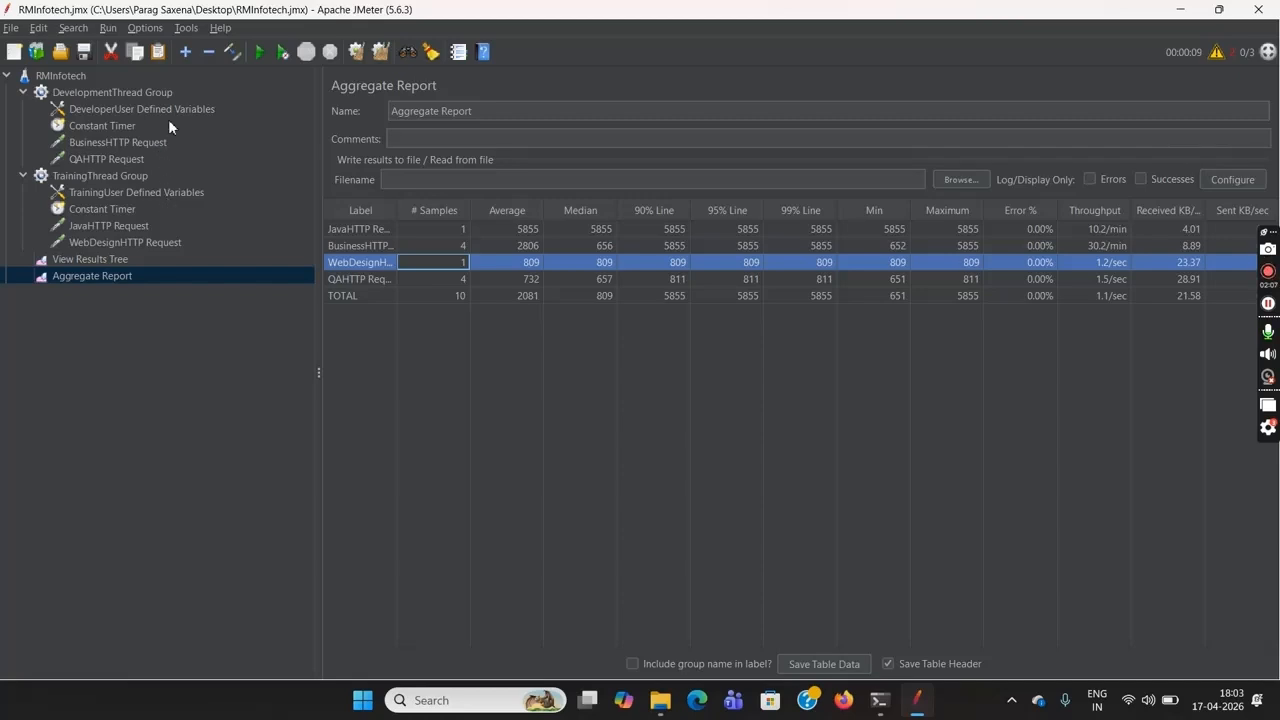
Compare the thread and loop settings of both thread groups, and examine the paths in their DeveloperUser and TrainingUser Defined Variables
left_click(125, 92)
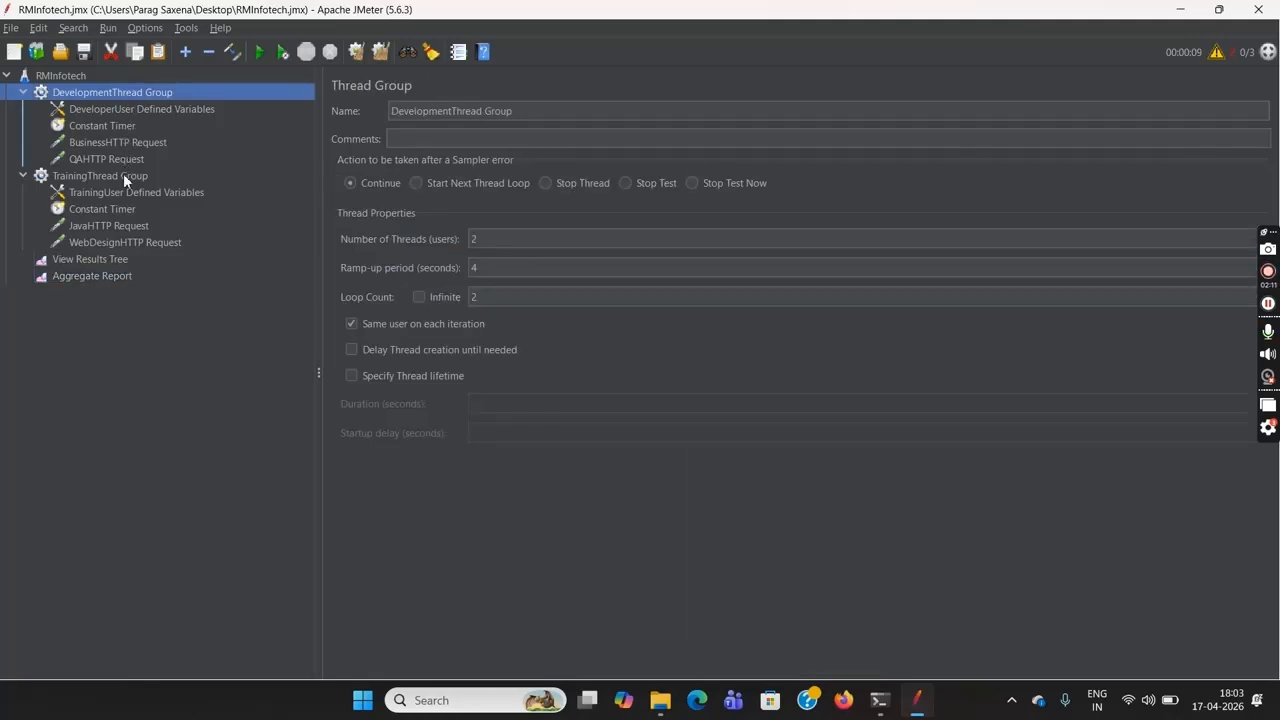
left_click(123, 174)
left_click(141, 90)
left_click(481, 246)
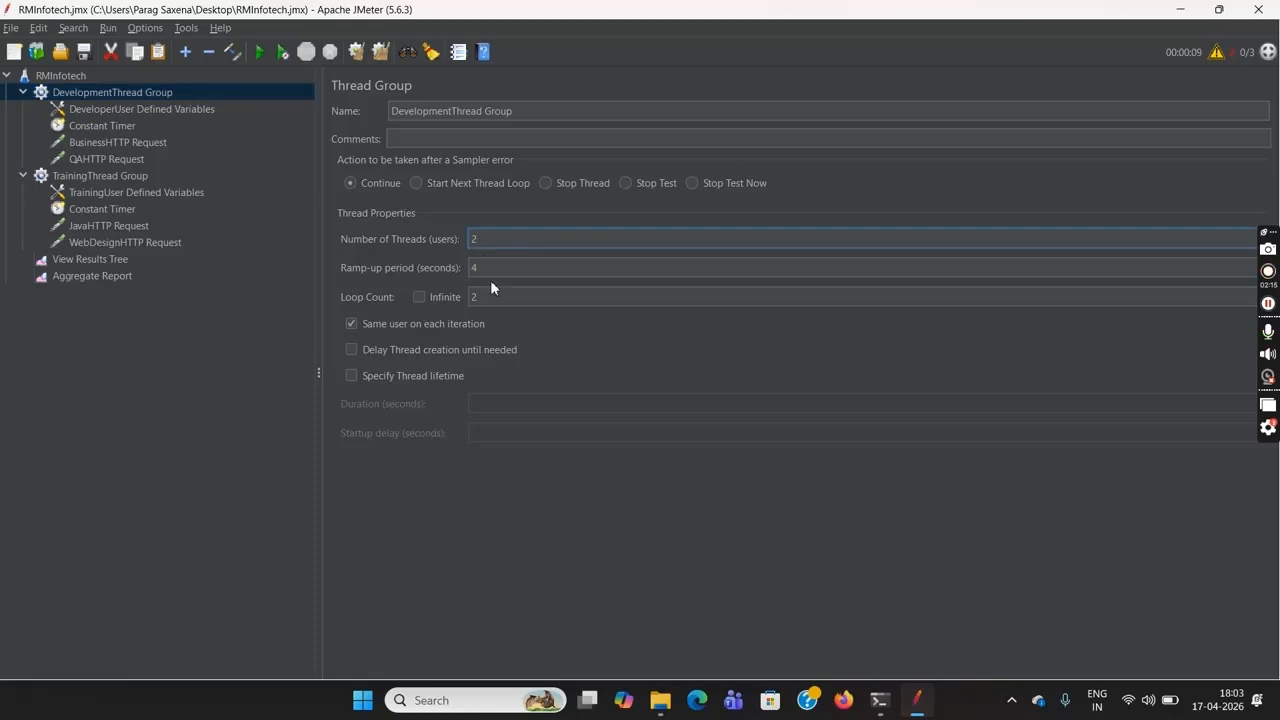
left_click(491, 303)
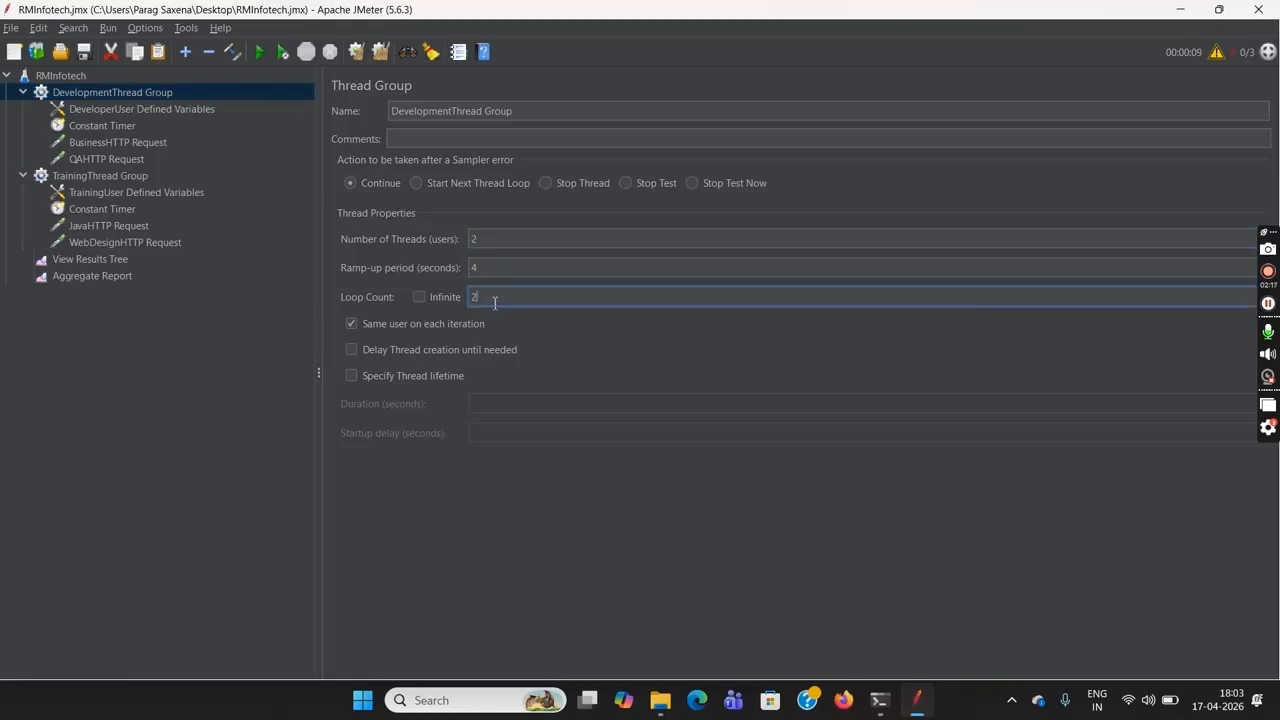
left_click(97, 177)
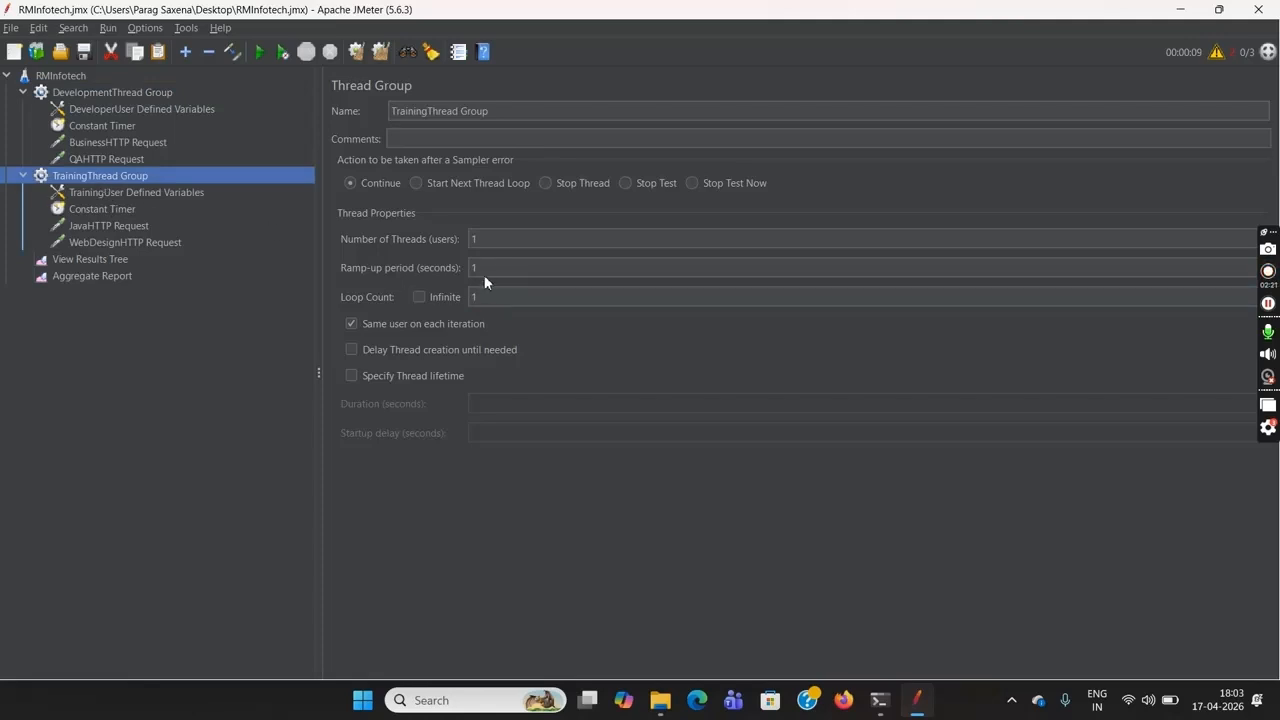
left_click(489, 239)
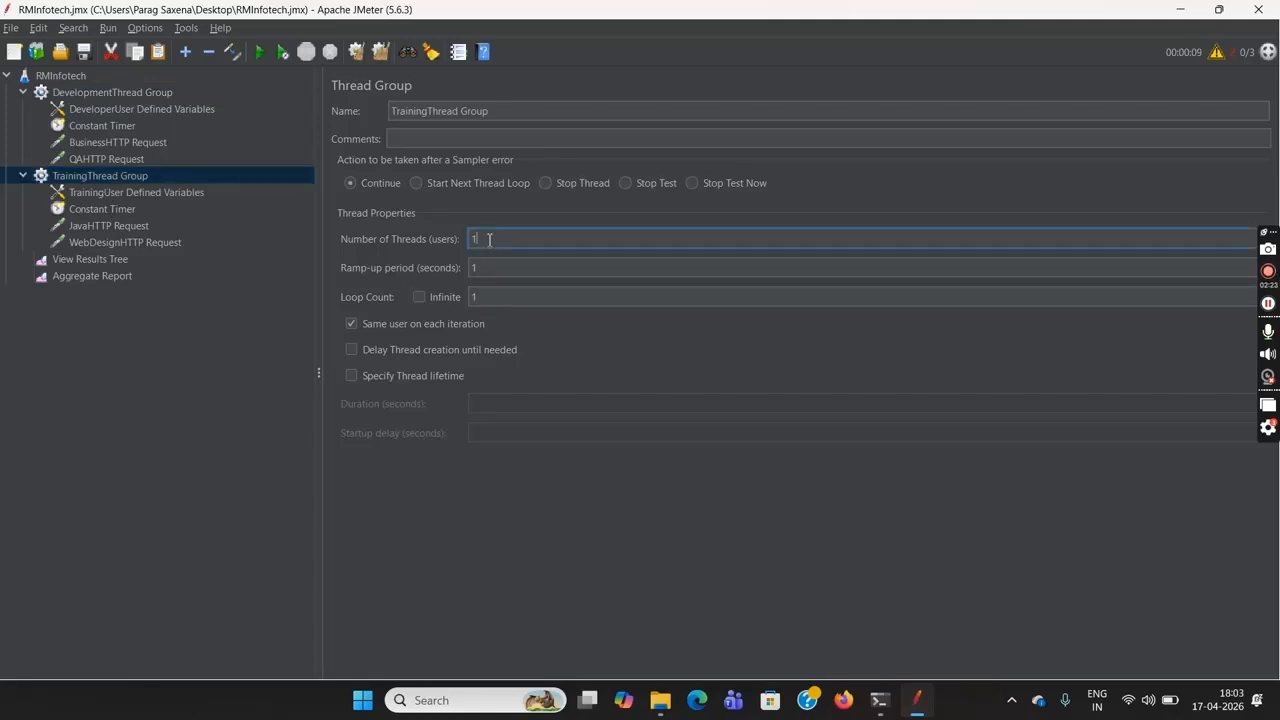
left_click(496, 296)
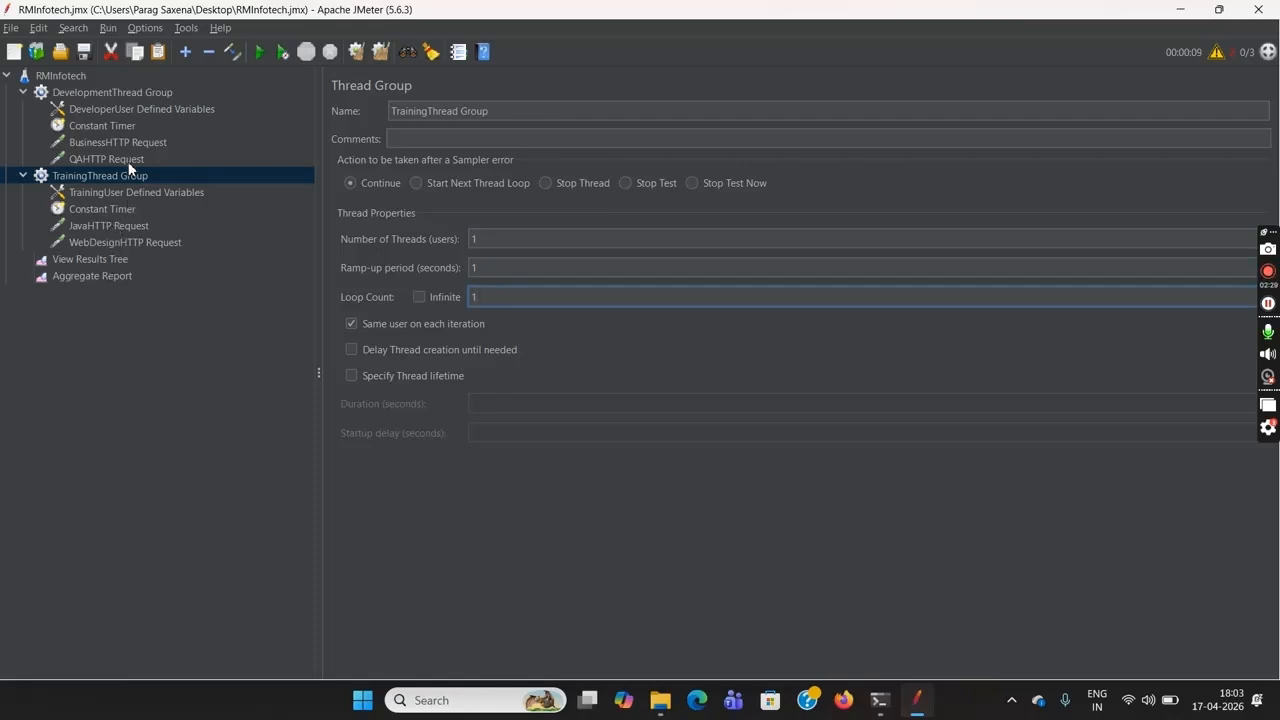
left_click(143, 110)
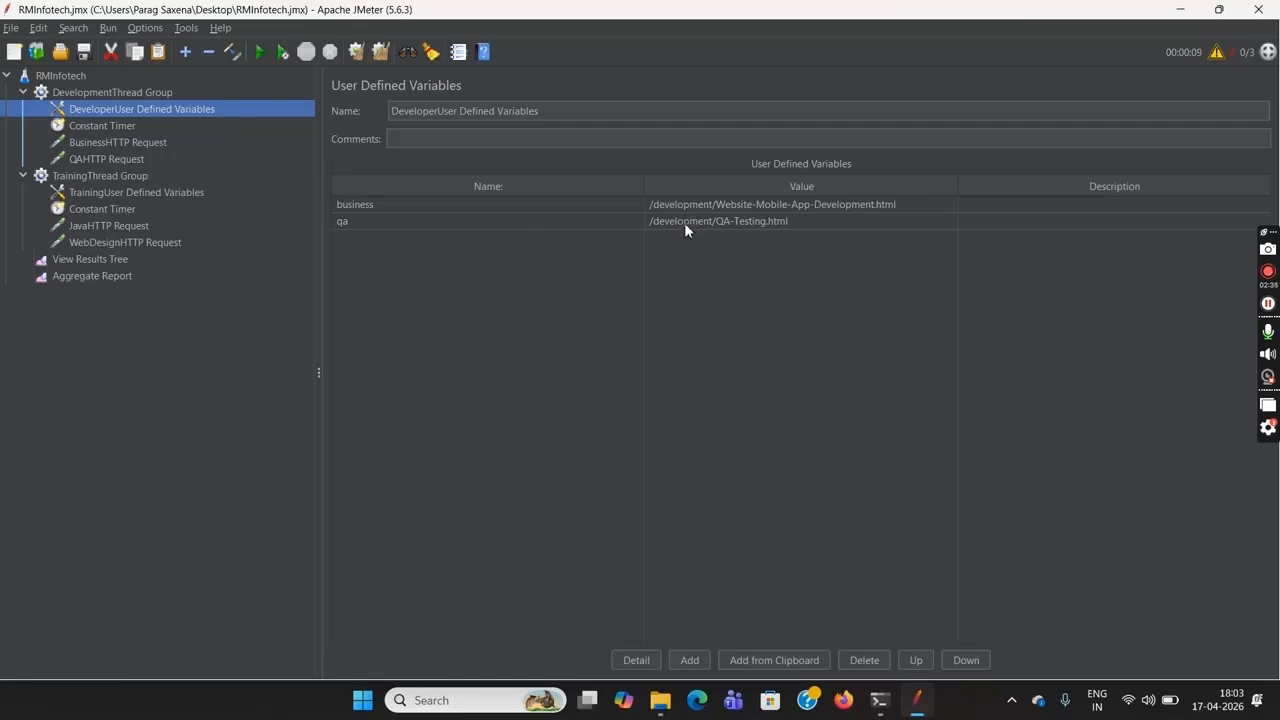
left_click(184, 194)
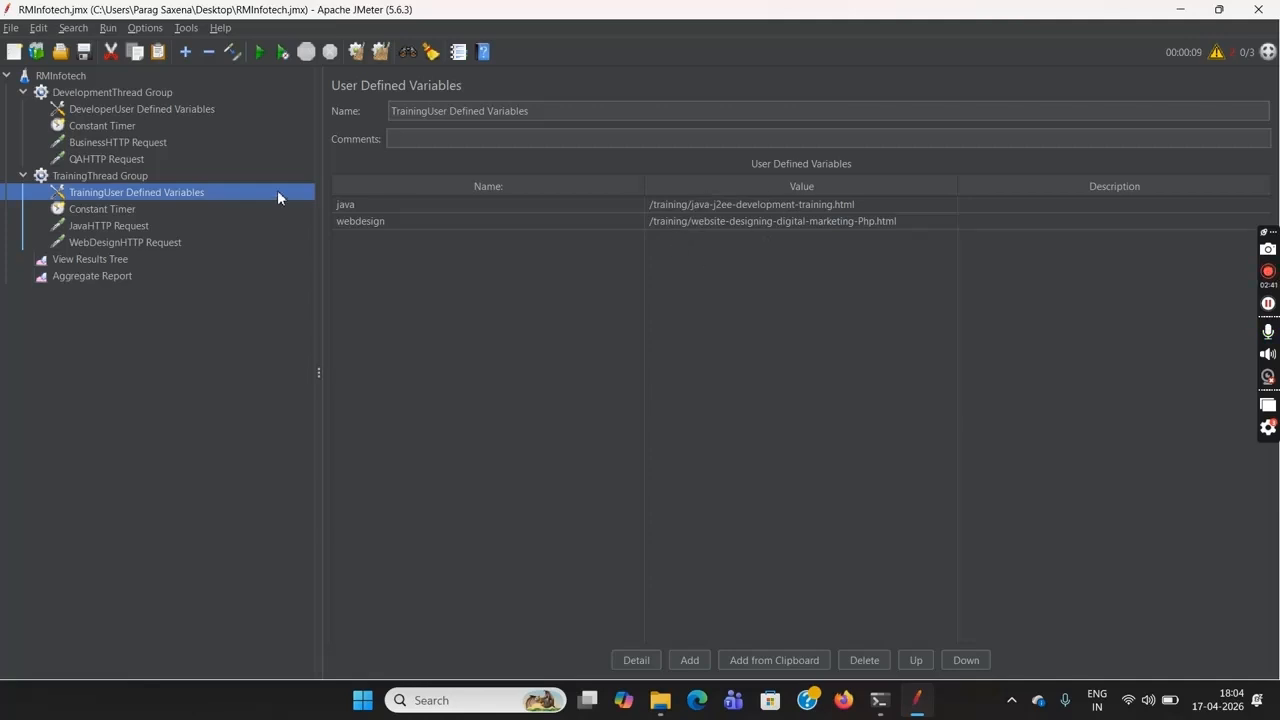
left_click(87, 92)
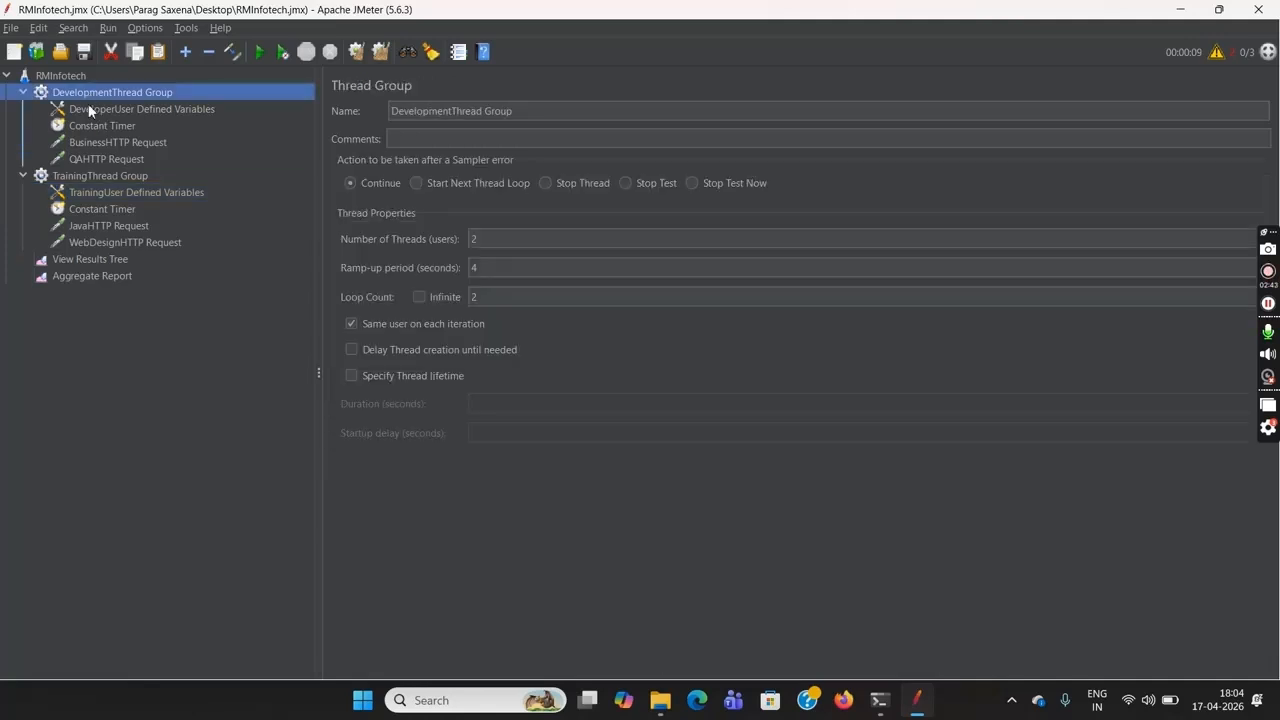
left_click(105, 174)
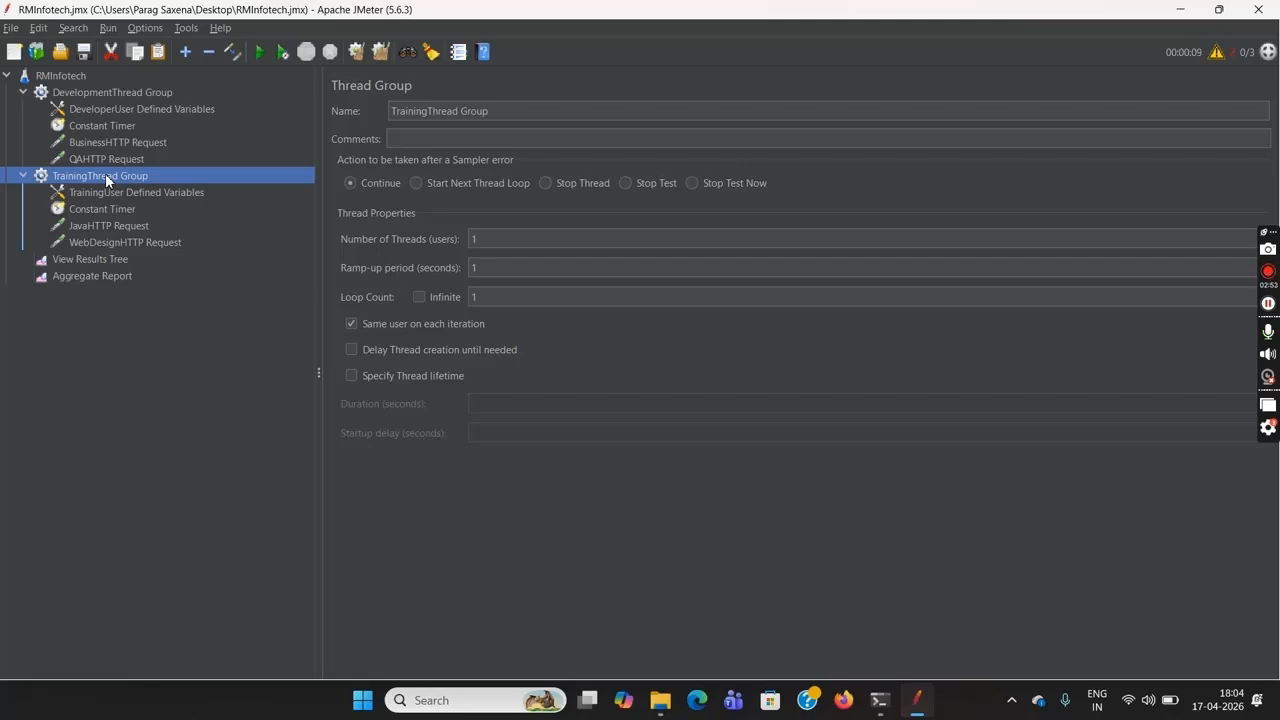
Add a Simple Controller to the DevelopmentThread Group and name it "Simple Controller-1"
left_click(126, 93)
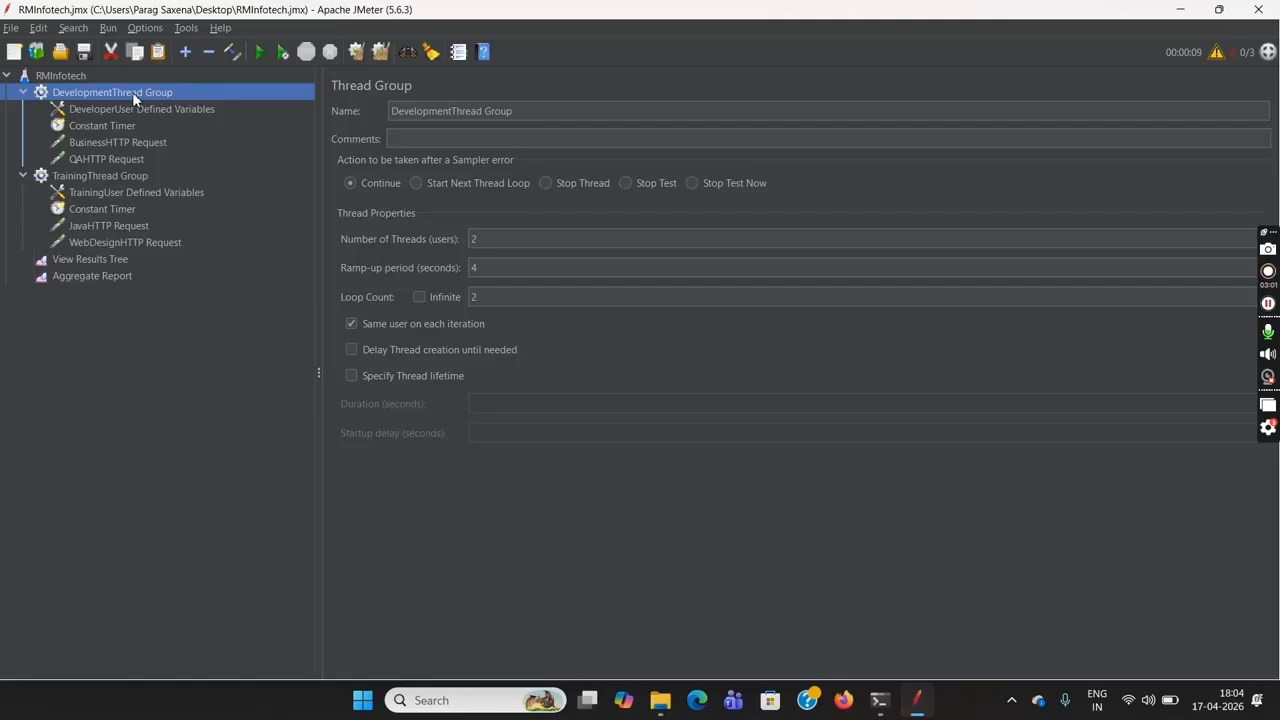
right_click(132, 92)
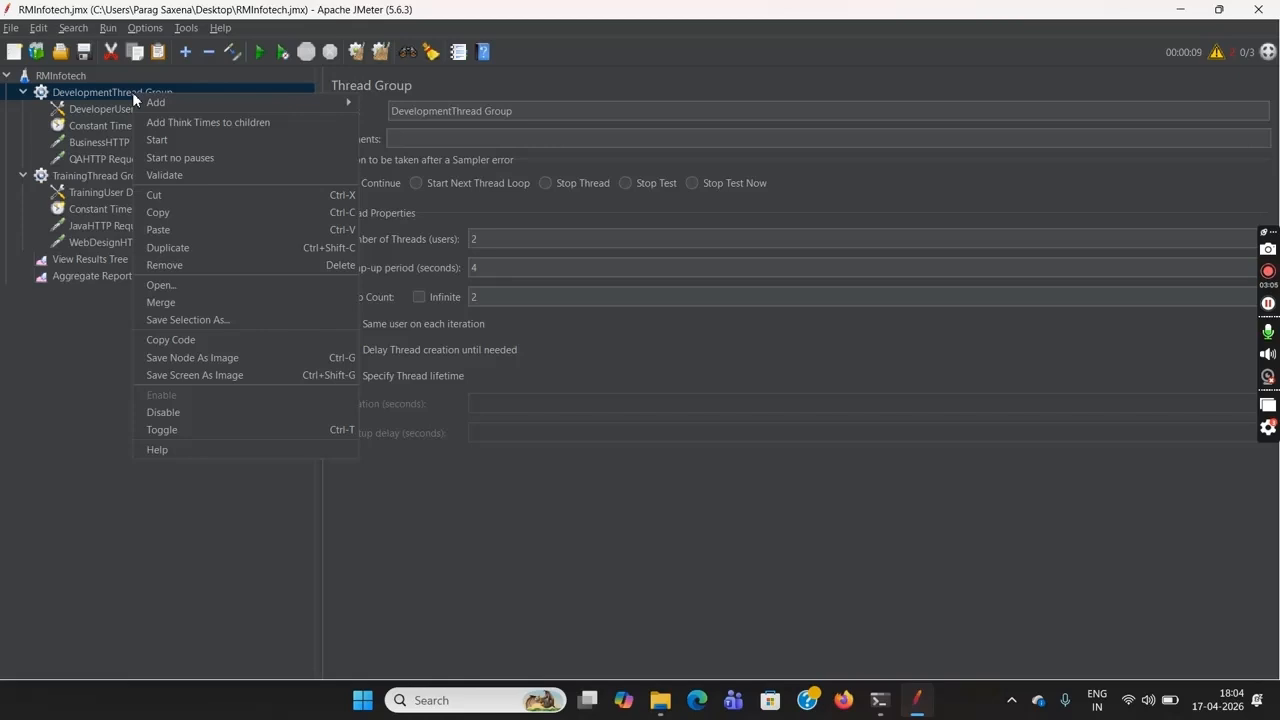
mouse_move(250, 102)
mouse_move(374, 107)
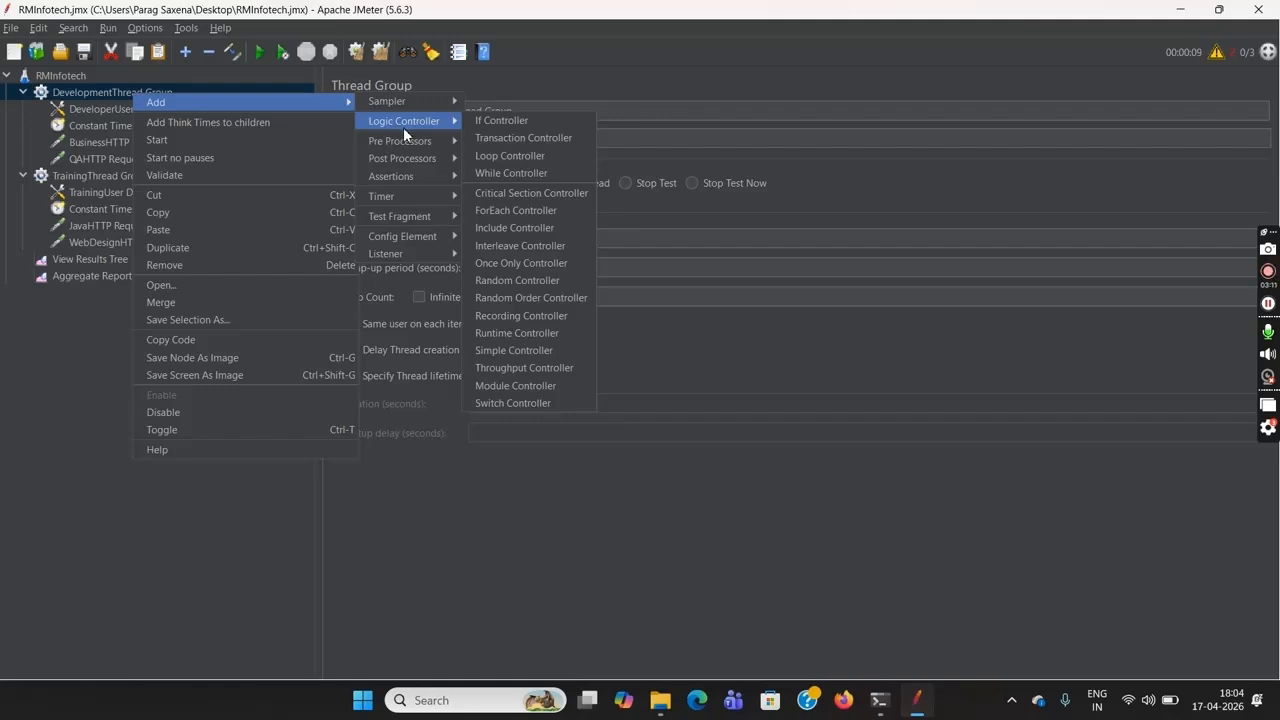
left_click(539, 351)
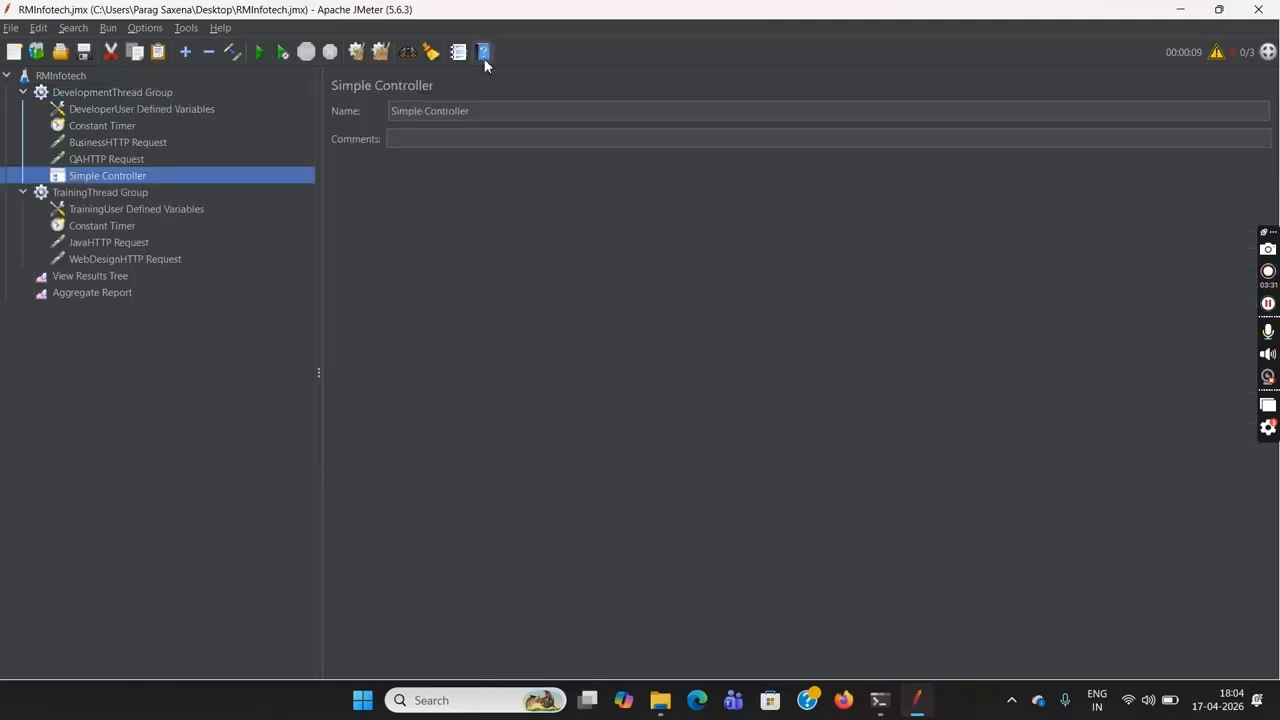
left_click(481, 112)
type("-1")
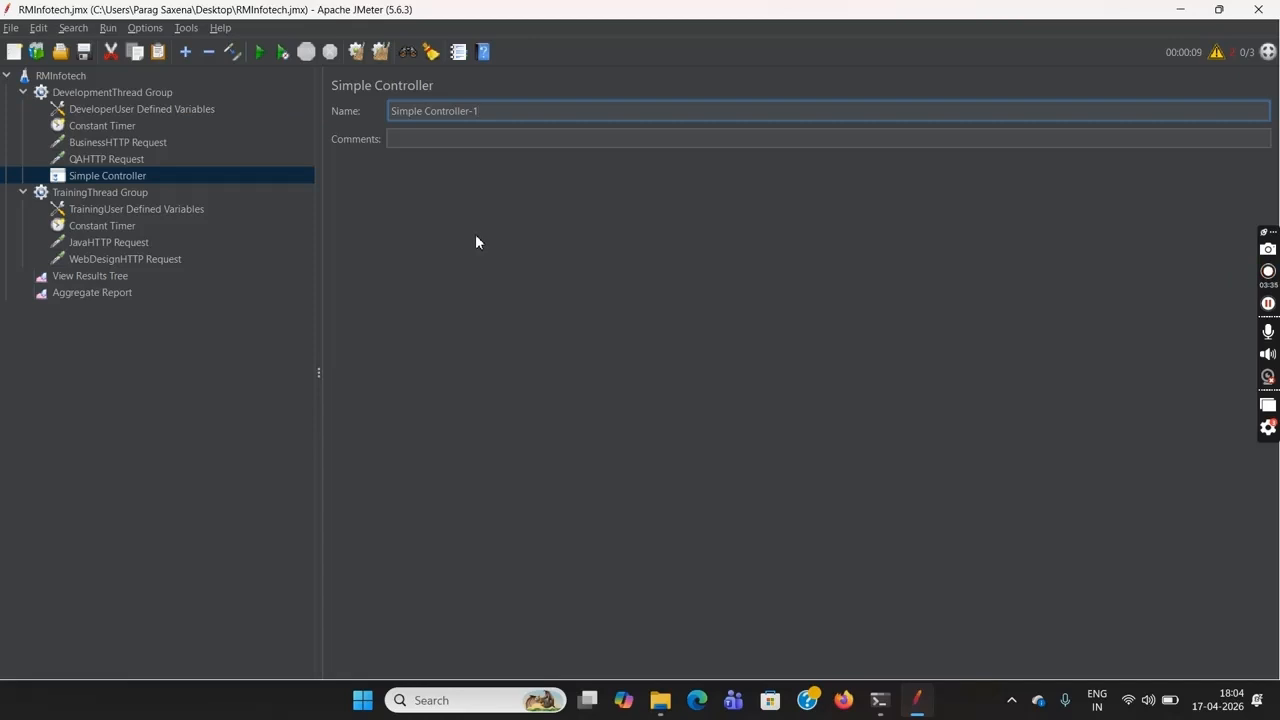
Add another Simple Controller to the DevelopmentThread Group and name it "Simple Controller-2"
left_click(122, 93)
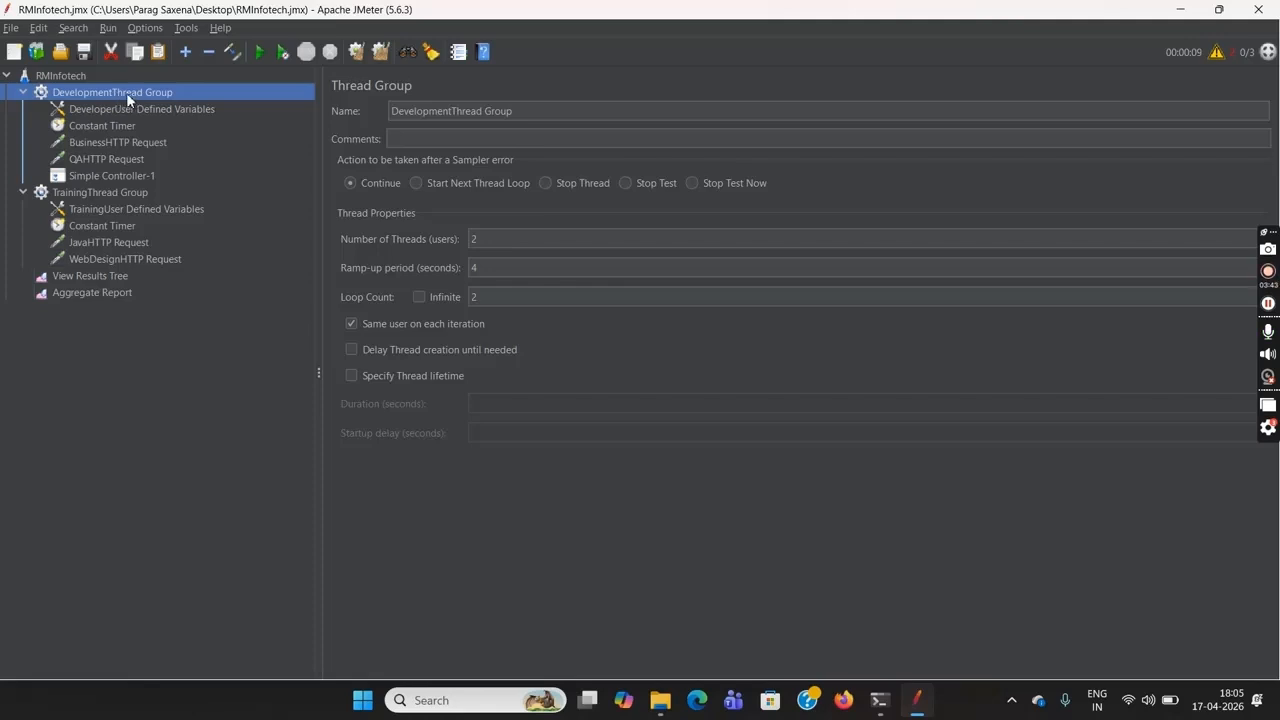
right_click(126, 92)
mouse_move(229, 104)
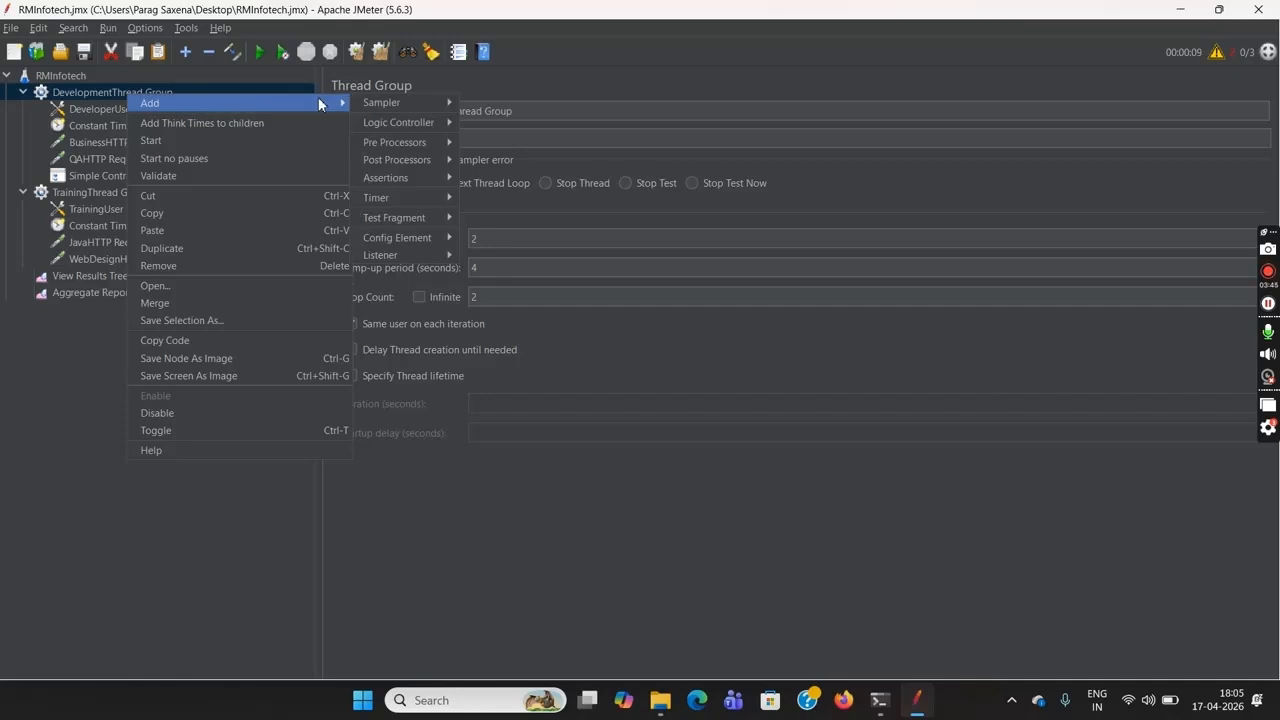
mouse_move(385, 122)
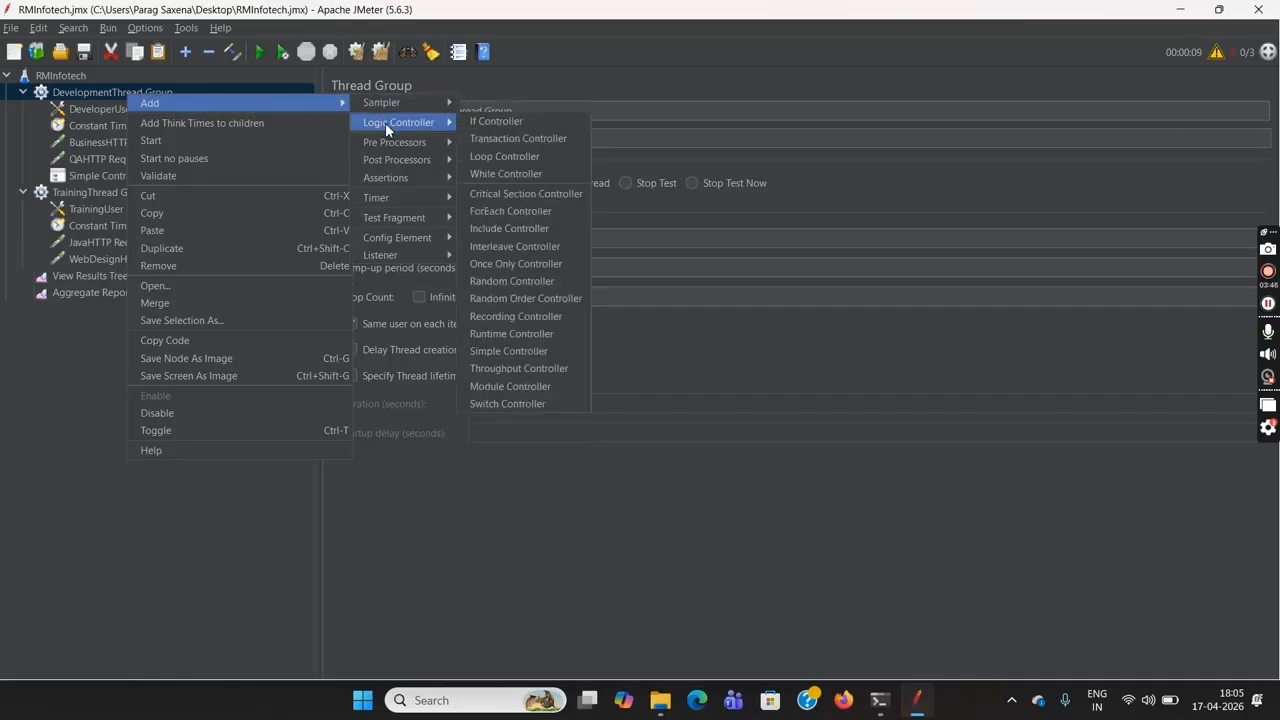
left_click(546, 354)
left_click(500, 114)
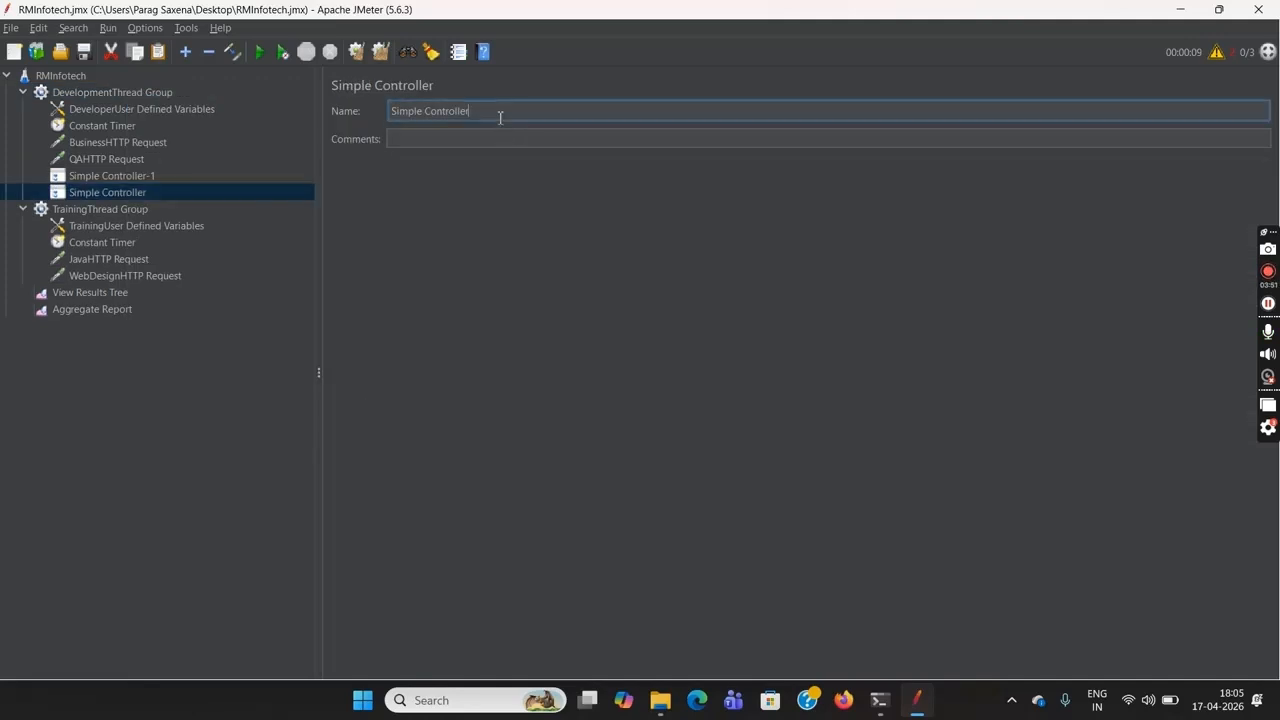
type("-2")
Move the BusinessHTTP Request and QAHTTP Request from the DevelopmentThread Group into Simple Controller-1
left_click(117, 142)
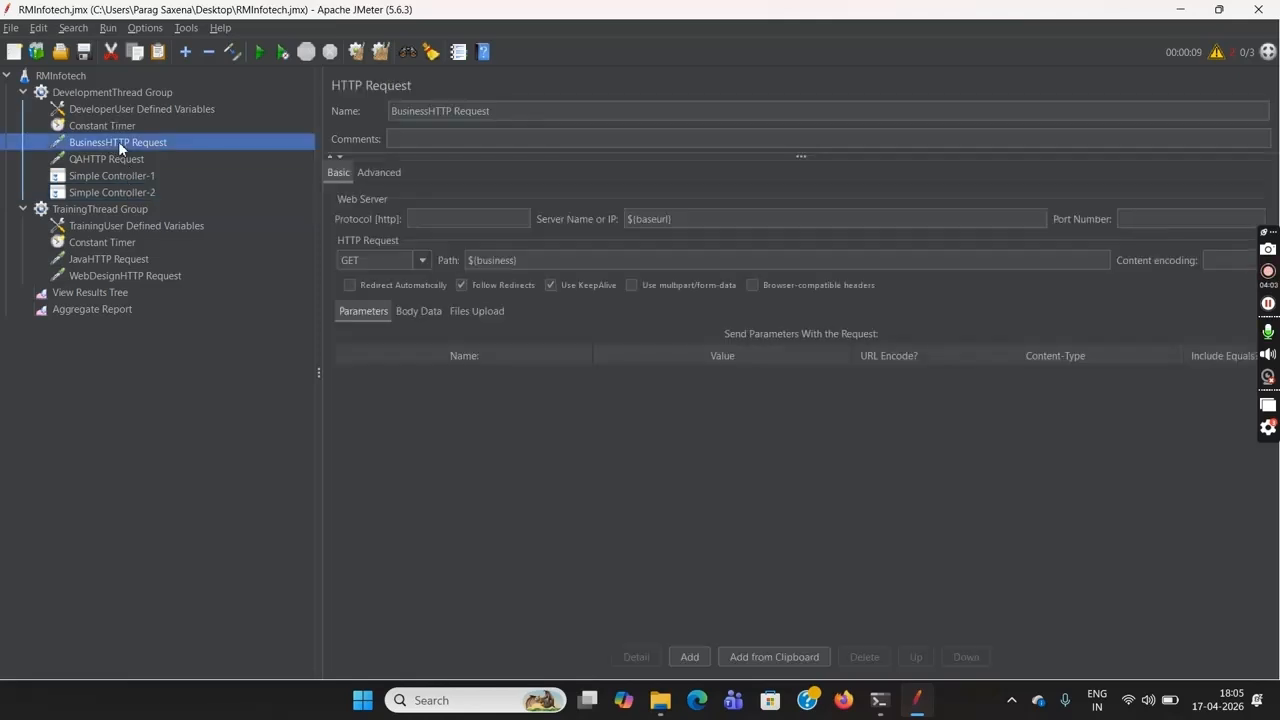
left_click(136, 158, "ctrl")
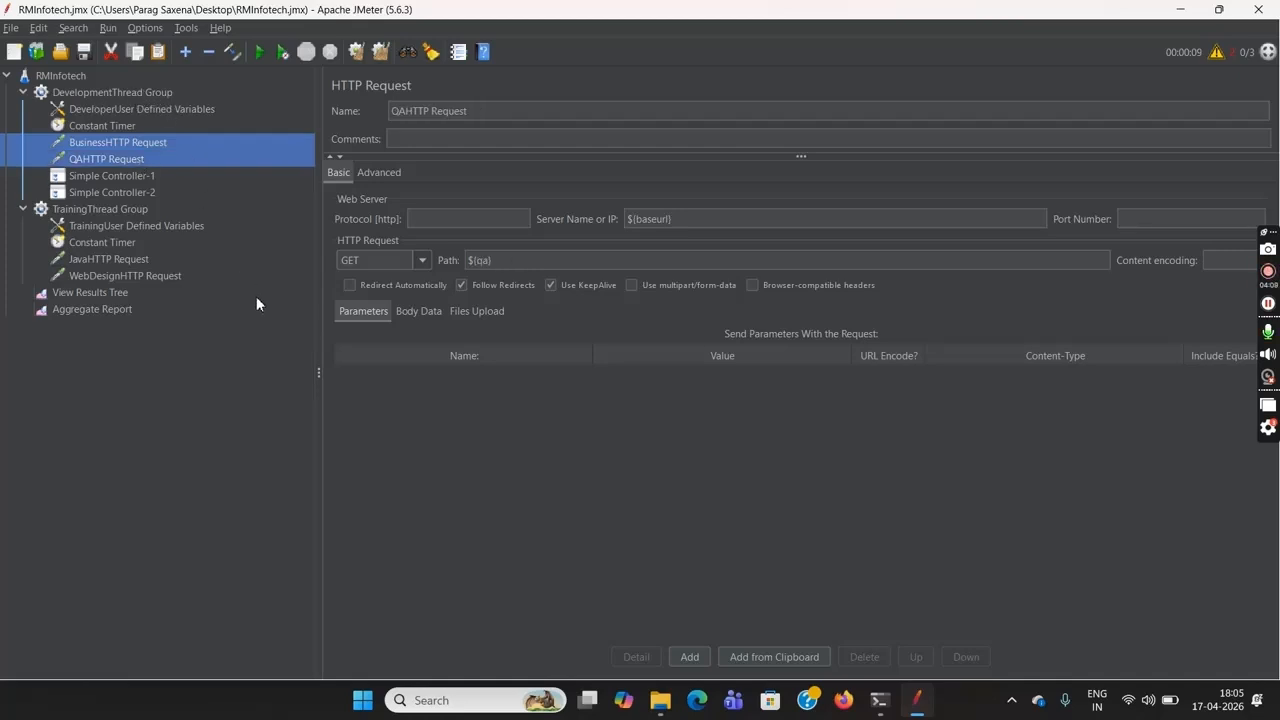
key("Delete")
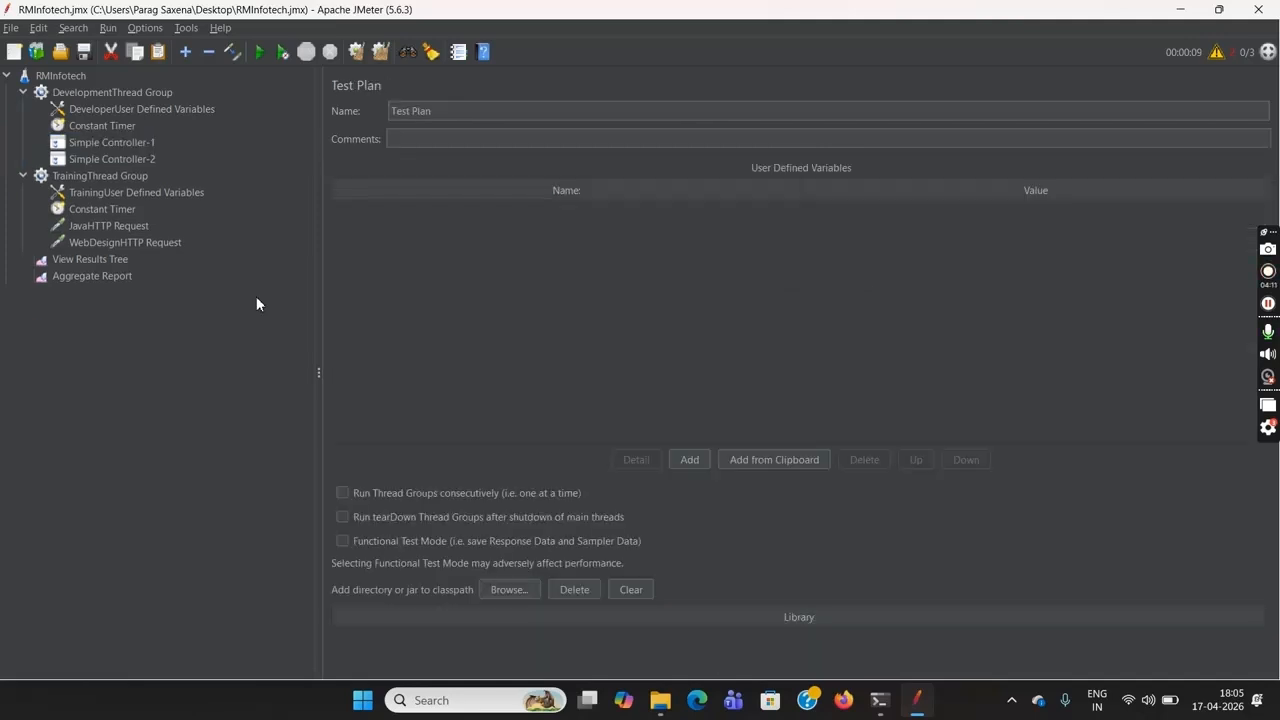
left_click(122, 145)
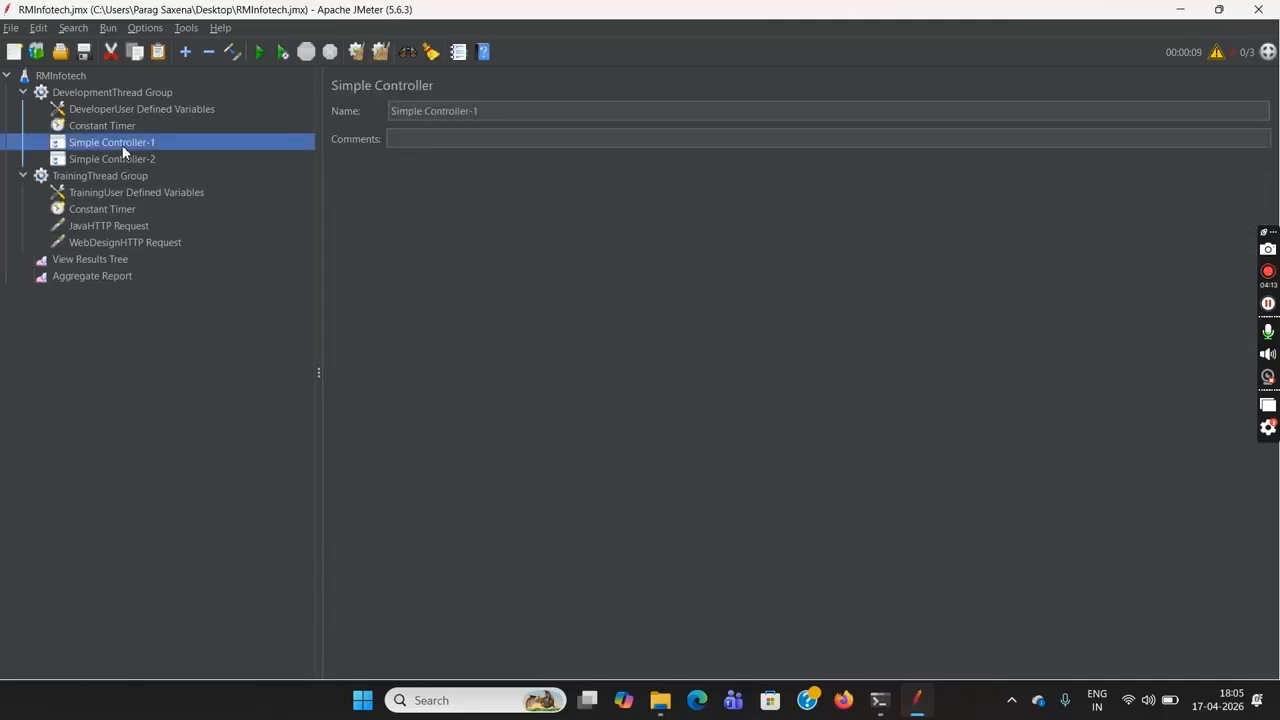
left_click(40, 143)
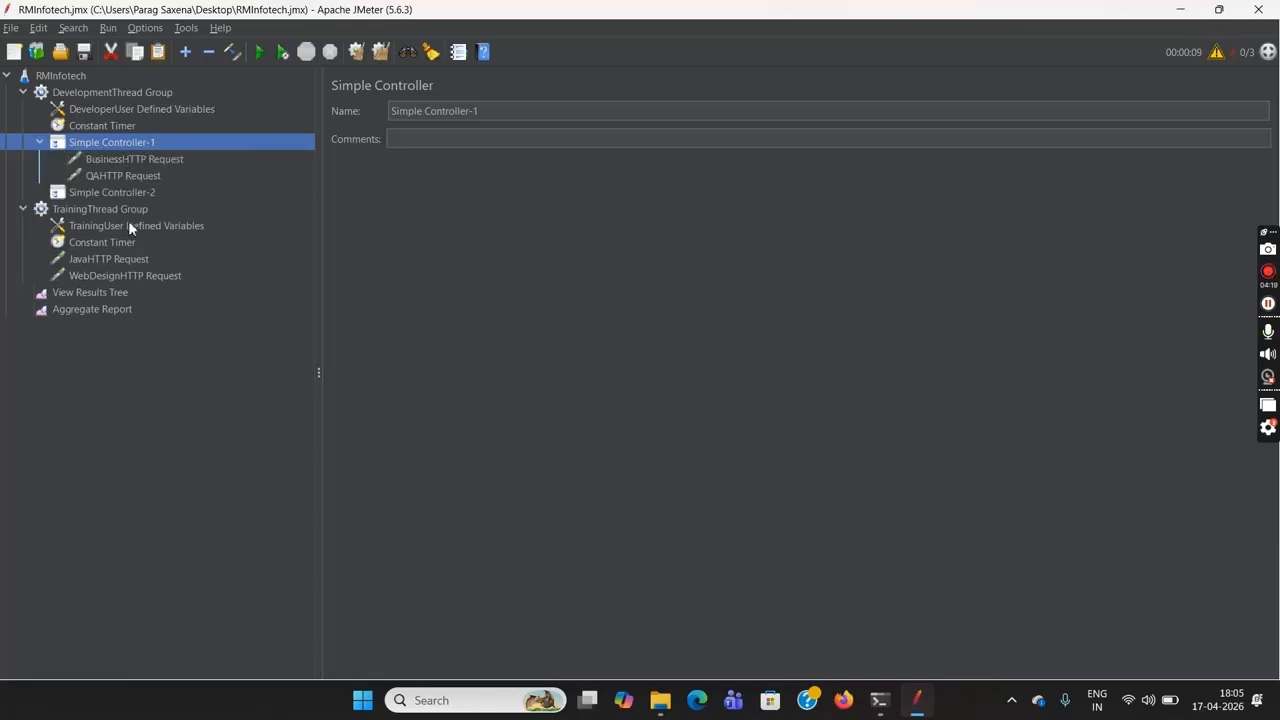
Move the JavaHTTP Request and WebDesignHTTP Request from the TrainingThread Group into Simple Controller-2
left_click(108, 259)
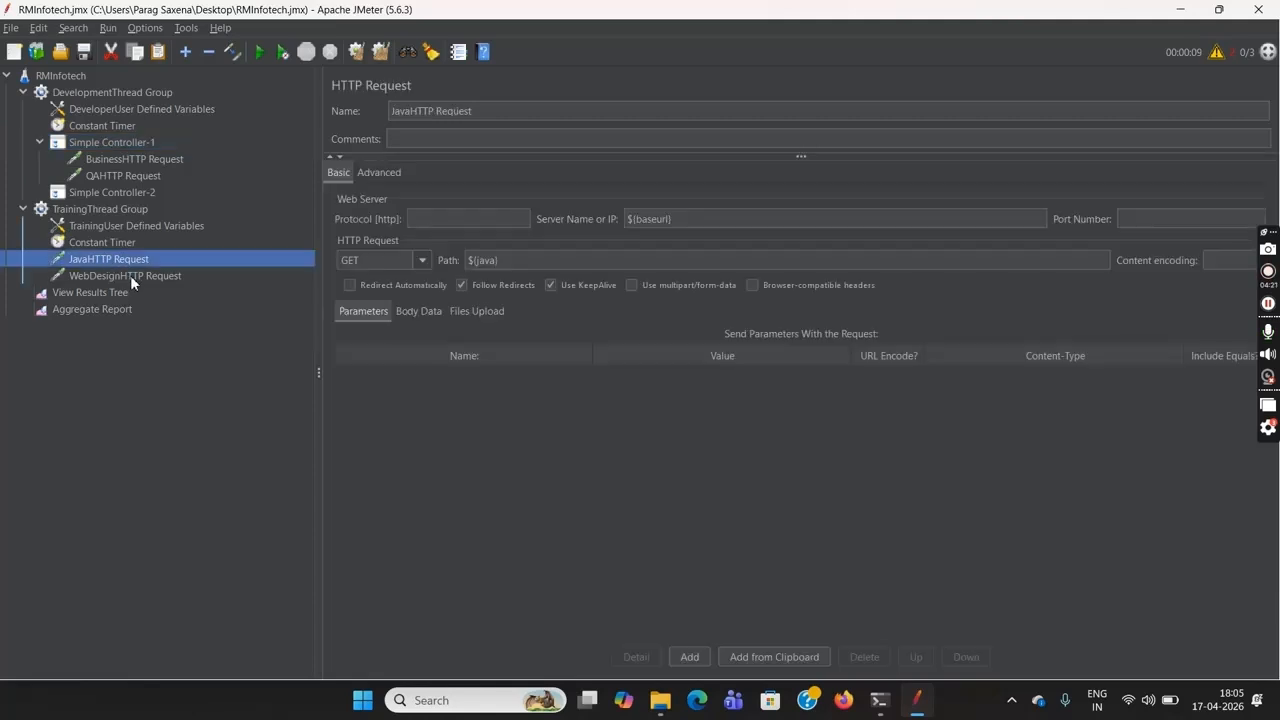
left_click(141, 276, "shift")
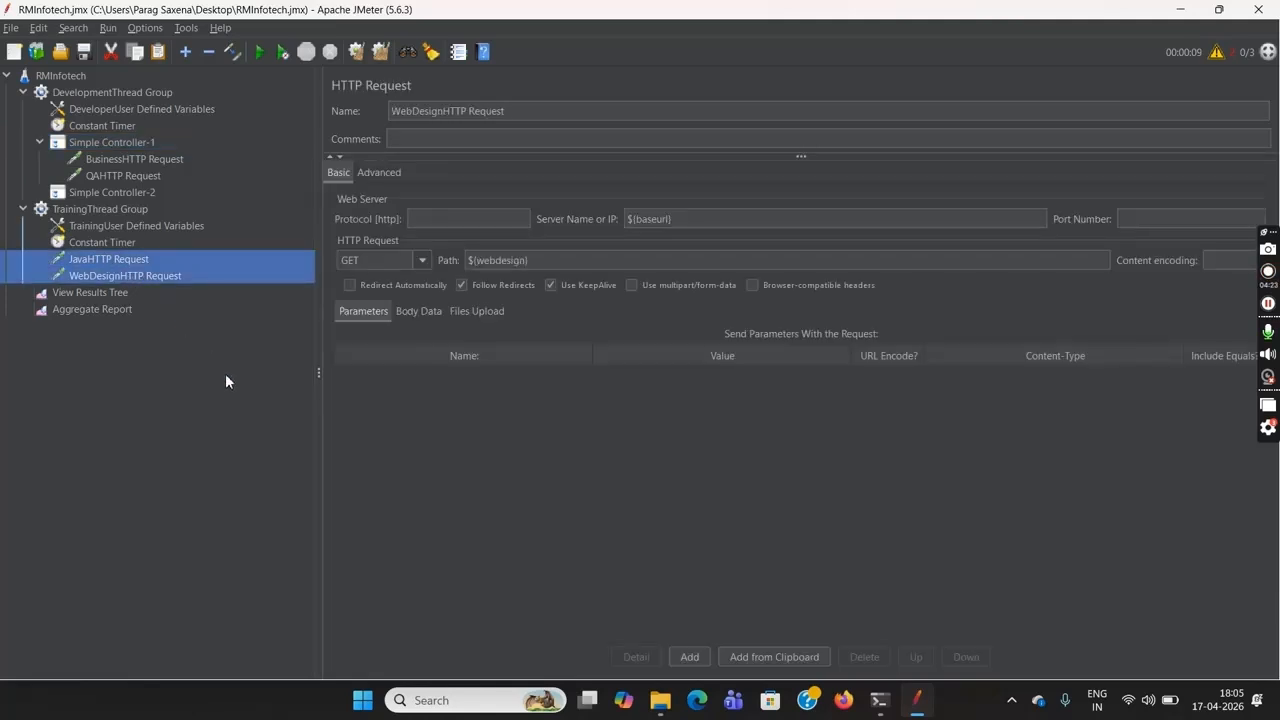
key("Delete")
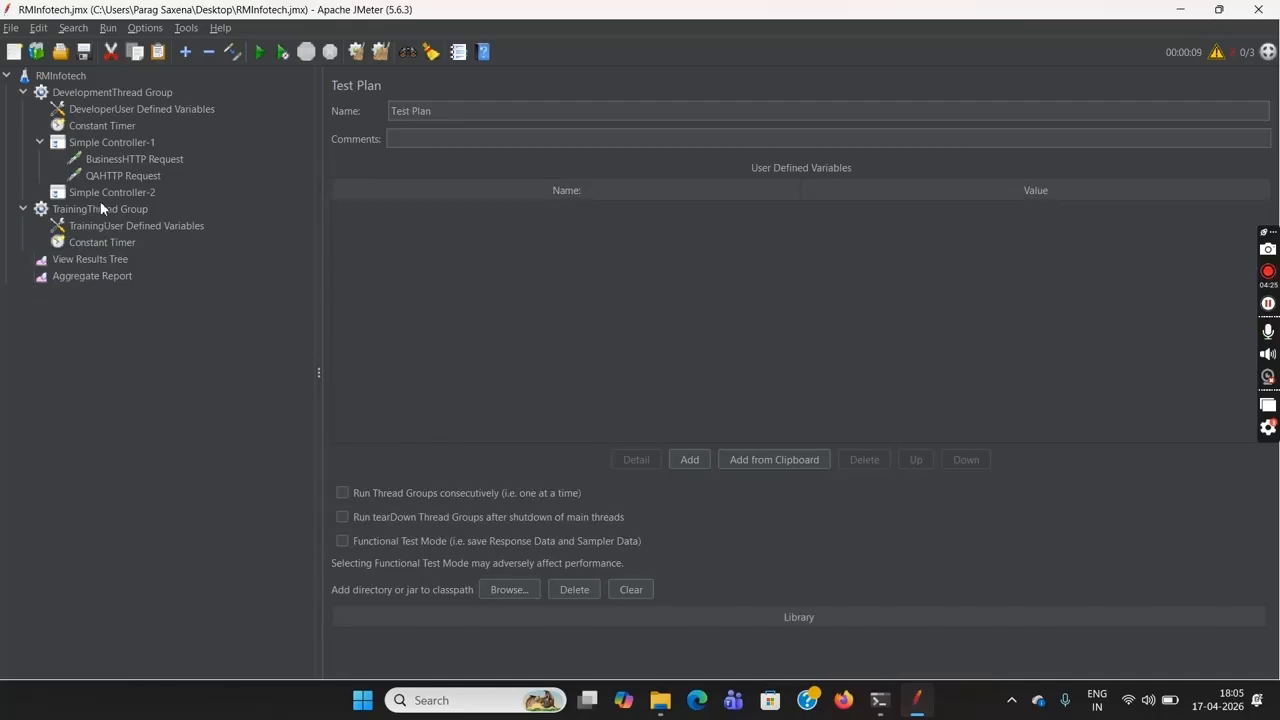
left_click(100, 193)
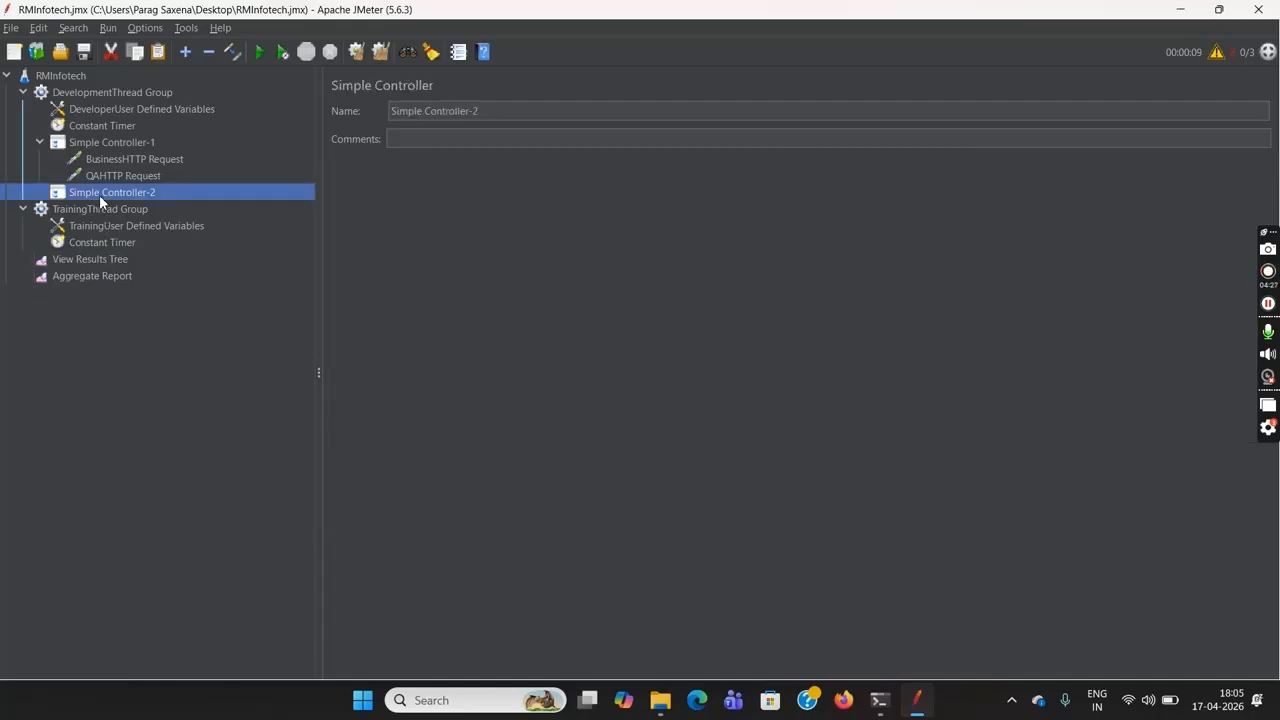
key("ctrl+v")
left_click(41, 192)
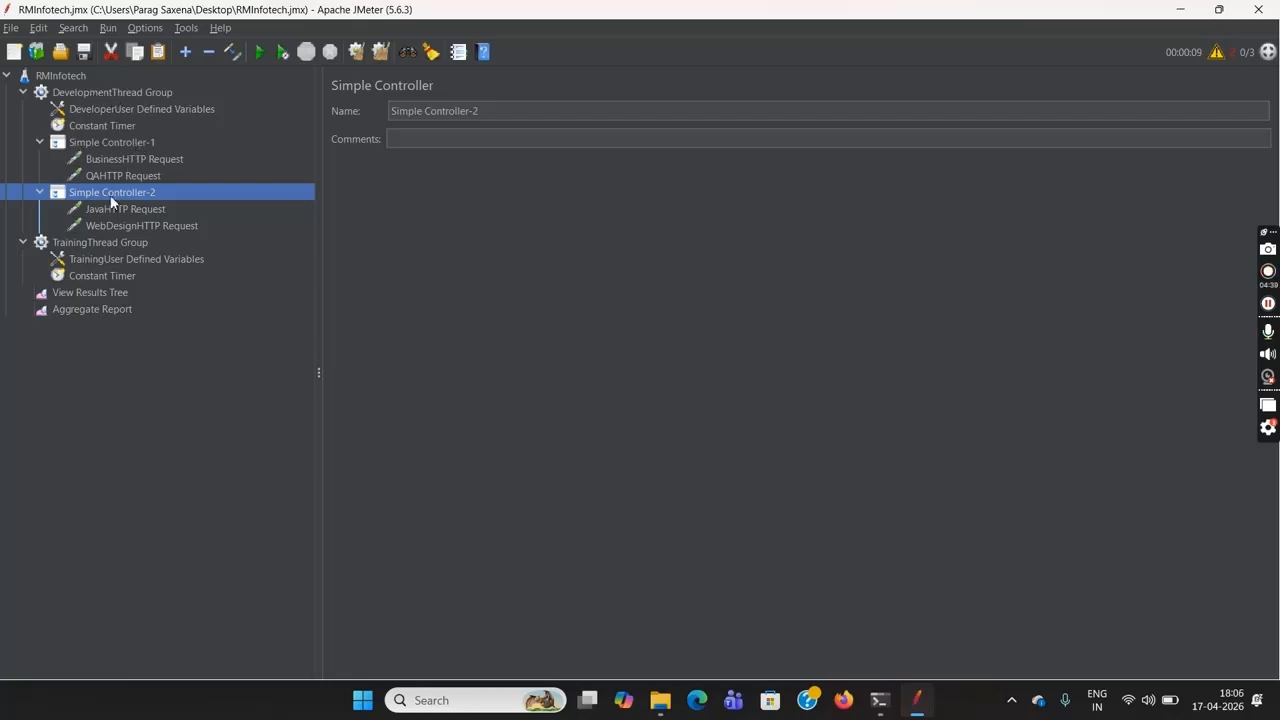
Add two variables named "java" and "webdesign" to the DeveloperUser Defined Variables
left_click(162, 112)
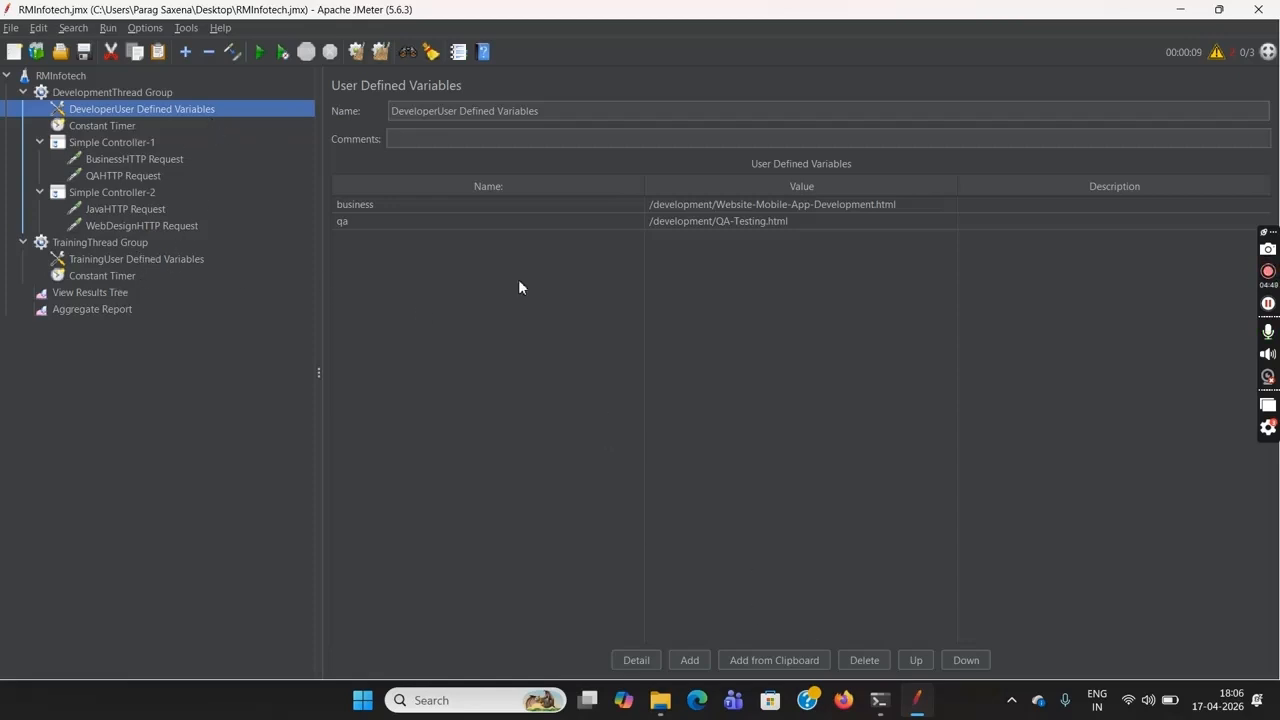
left_click(516, 253)
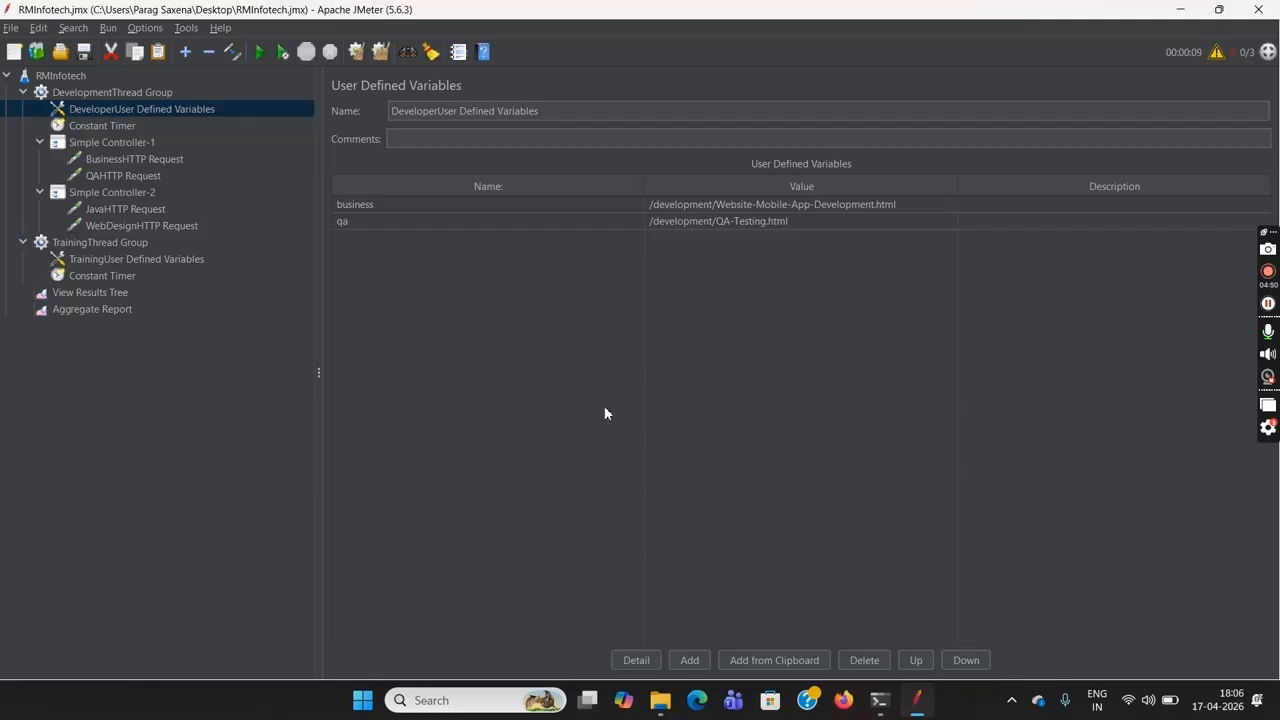
left_click(689, 660)
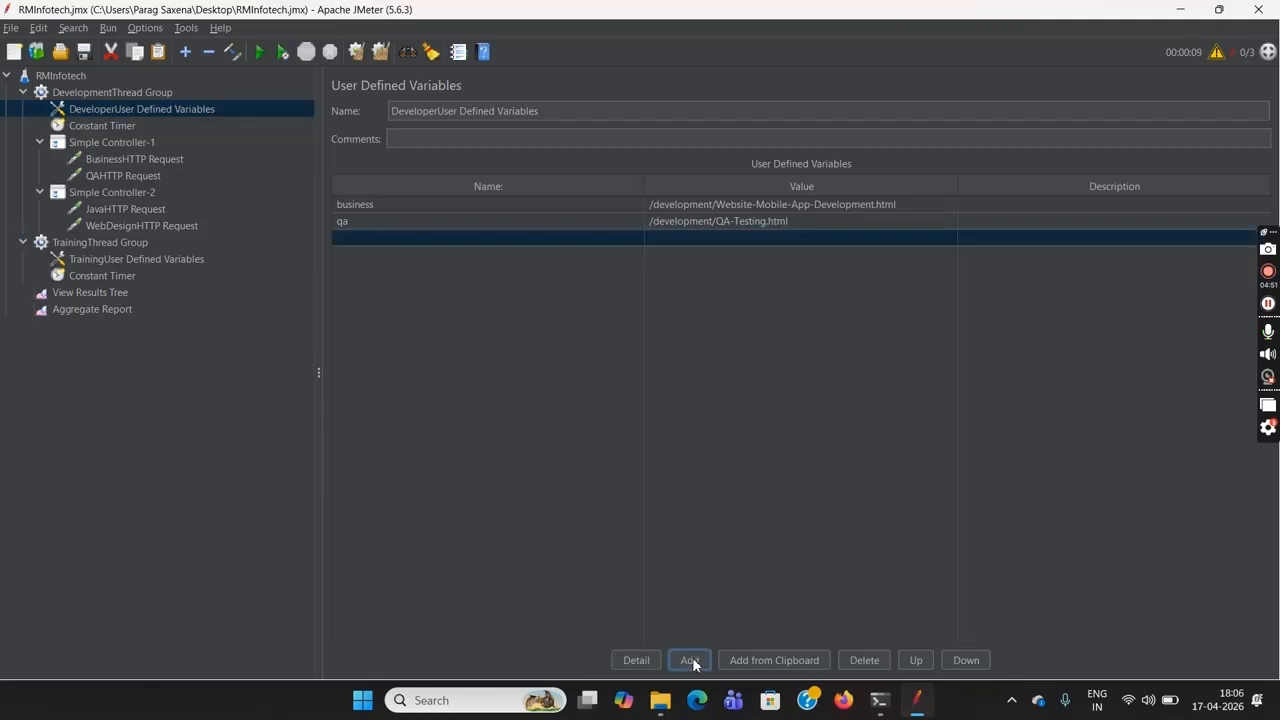
double_click(437, 241)
type("java")
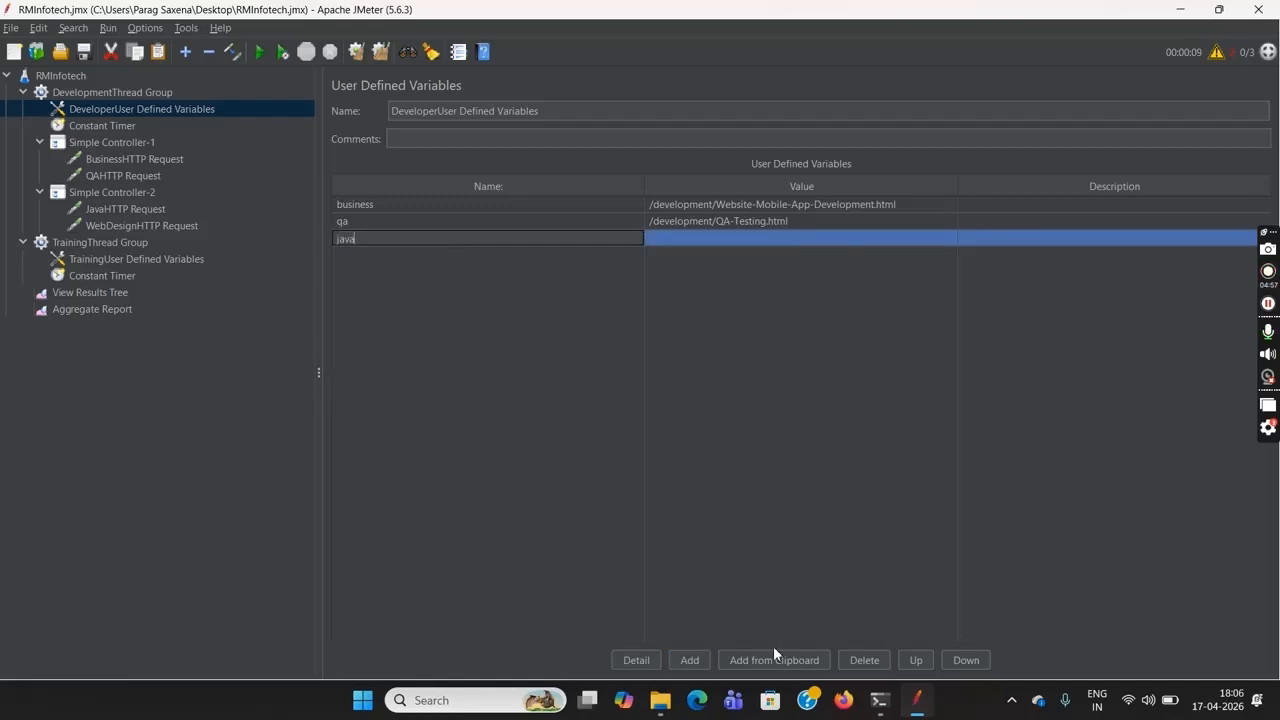
left_click(690, 662)
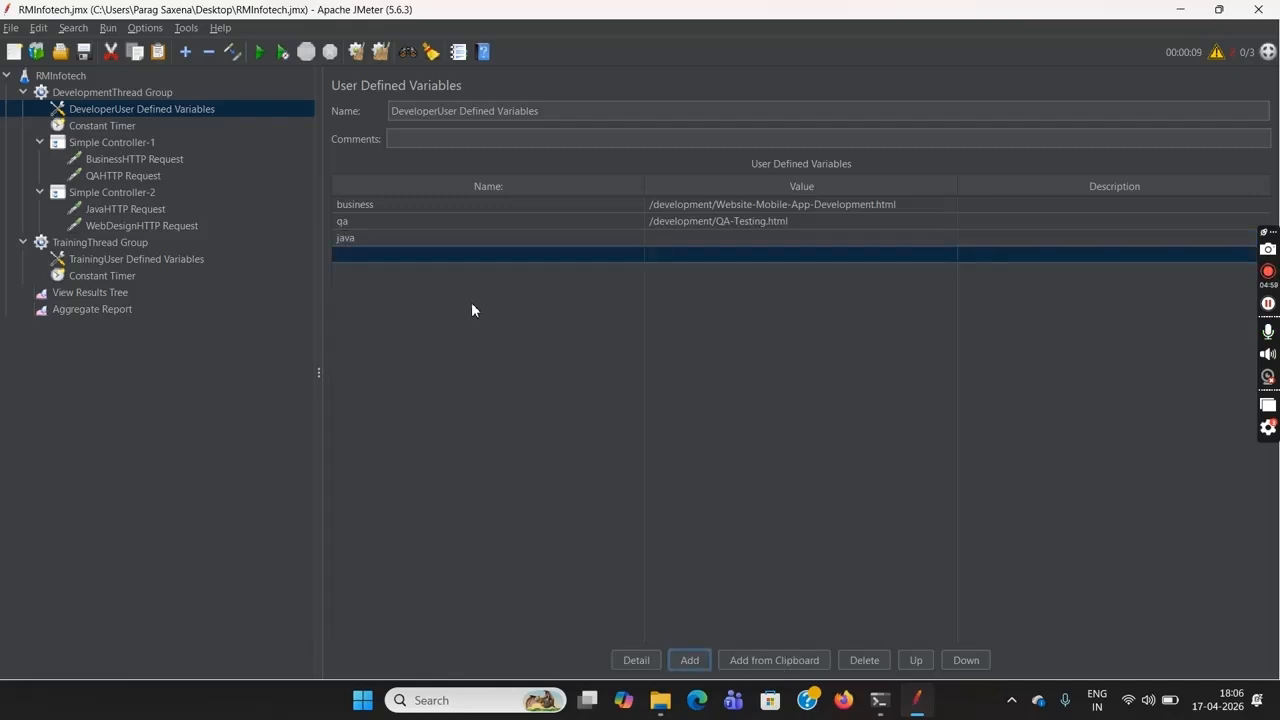
double_click(451, 254)
type("we")
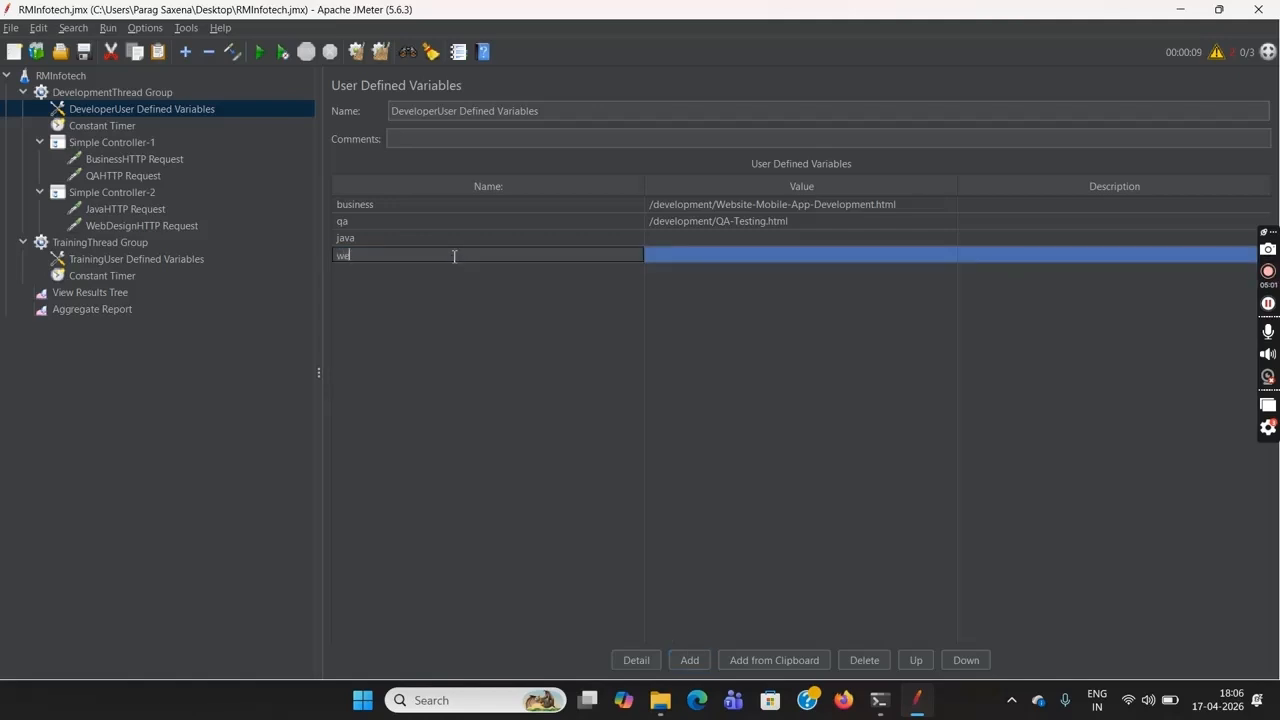
type("bdesign")
Copy the java path /training/java-j2ee-development-training.html from the TrainingUser Defined Variables into the java variable of the DeveloperUser Defined Variables
left_click(104, 261)
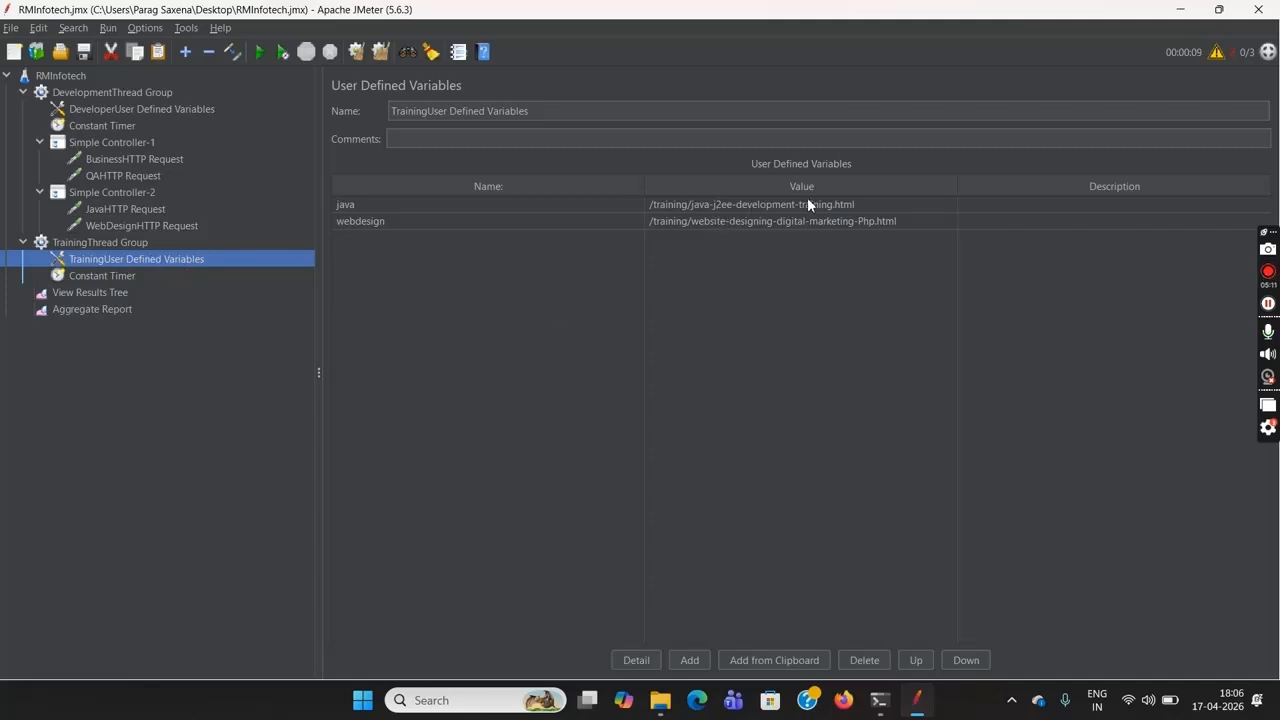
double_click(876, 207)
double_click(876, 202)
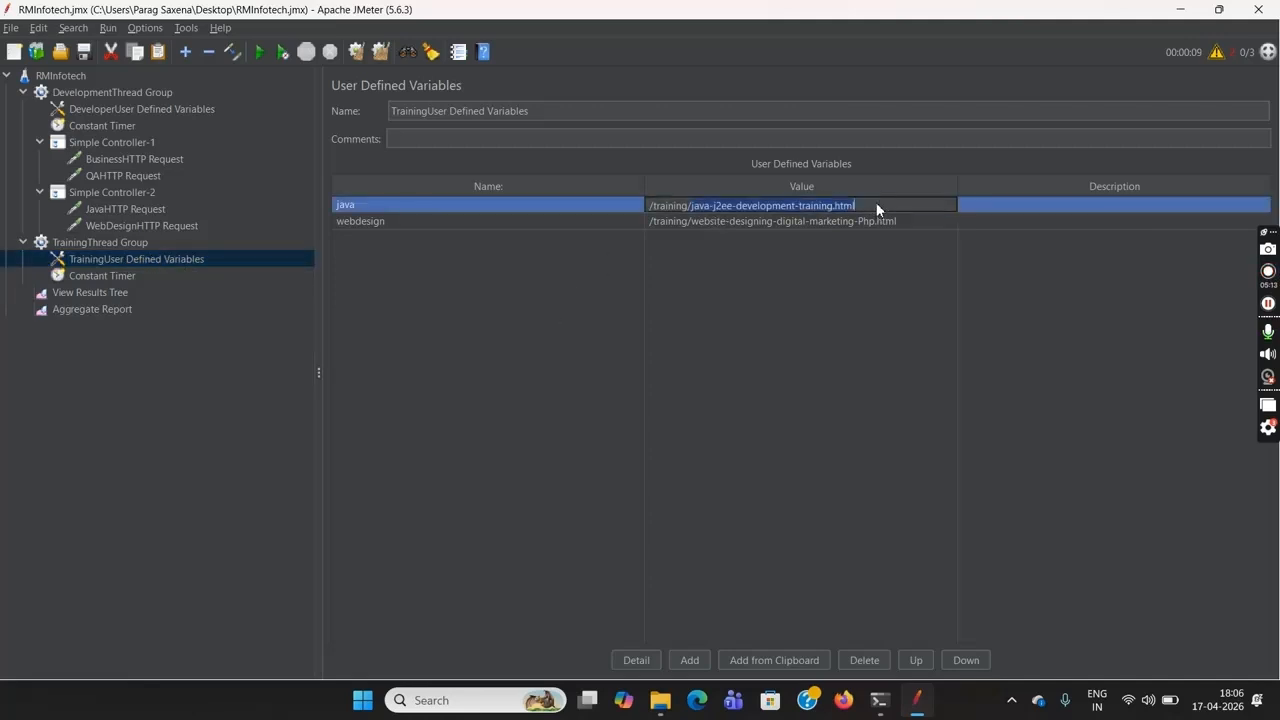
left_click(876, 202)
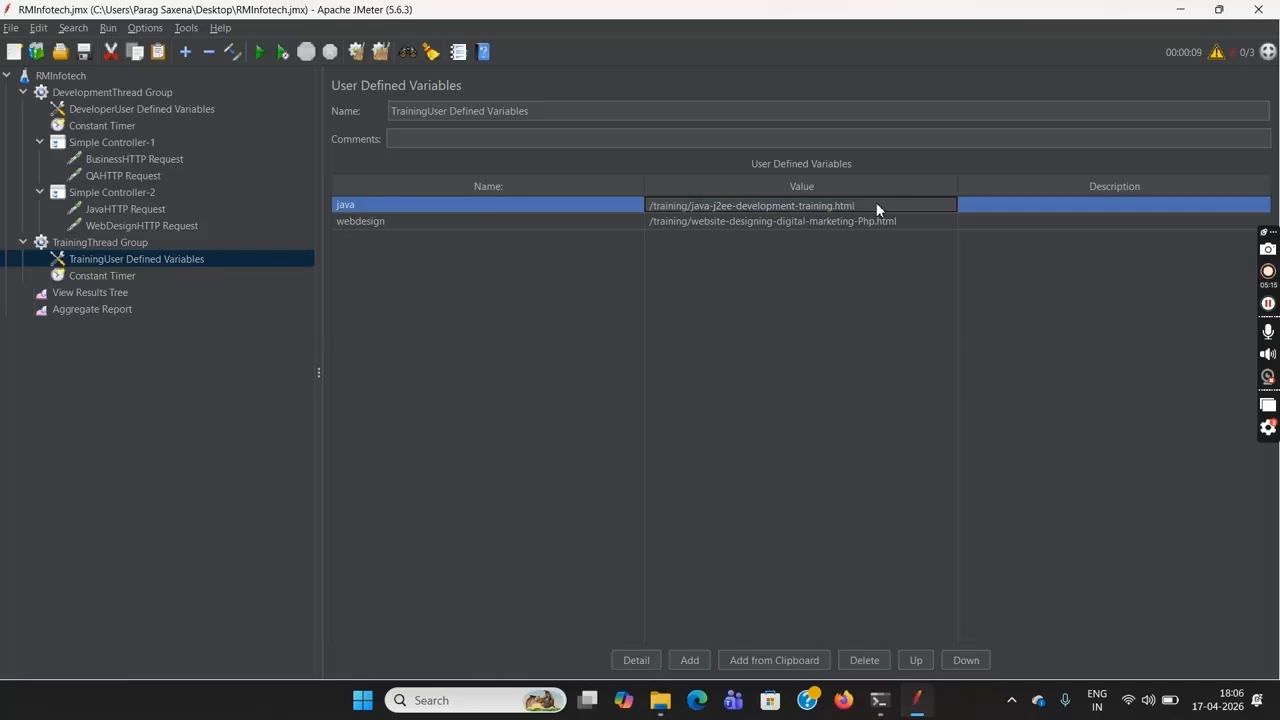
key("shift+Left")
key("shift+Left")
key("shift+Left")
key("shift+Left")
key("shift+Left")
key("shift+Left")
key("shift+Left")
key("shift+Left")
key("shift+Left")
key("shift+Left")
key("shift+Left")
key("shift+Left")
key("shift+Left")
key("shift+Left")
key("shift+Left")
key("shift+Left")
key("shift+Left")
key("shift+Left")
key("shift+Left")
key("shift+Left")
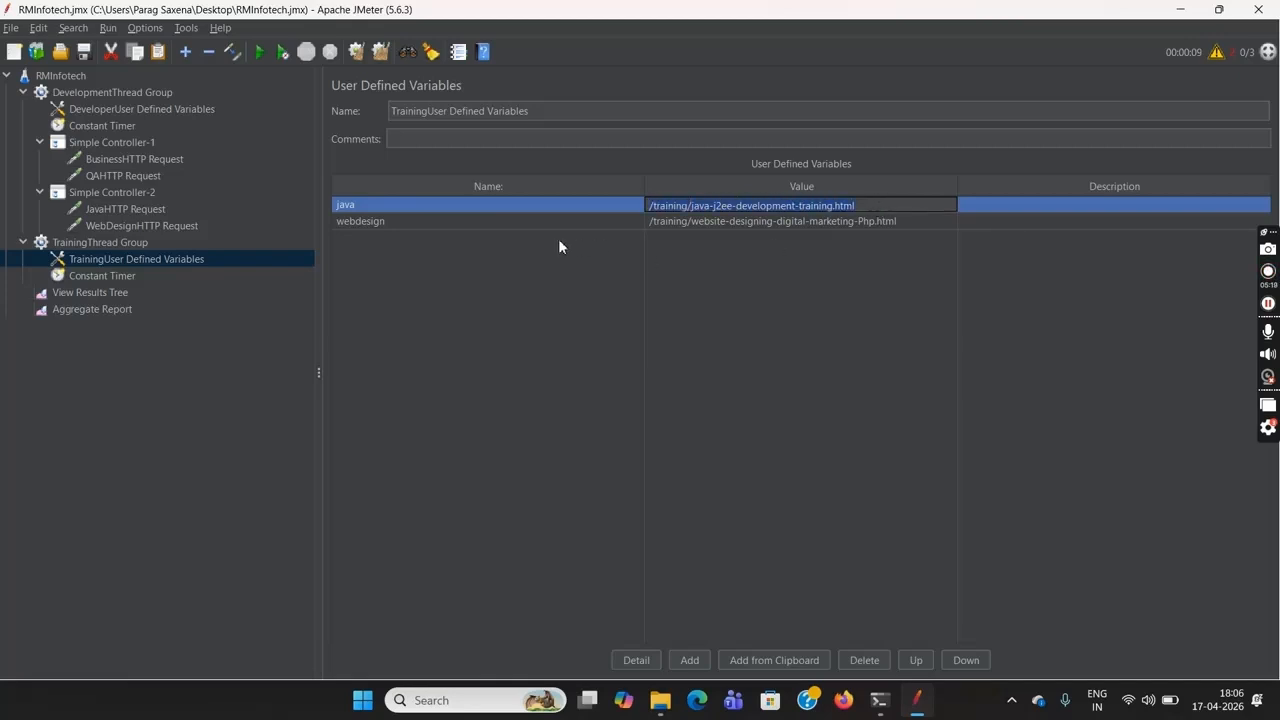
left_click(134, 113)
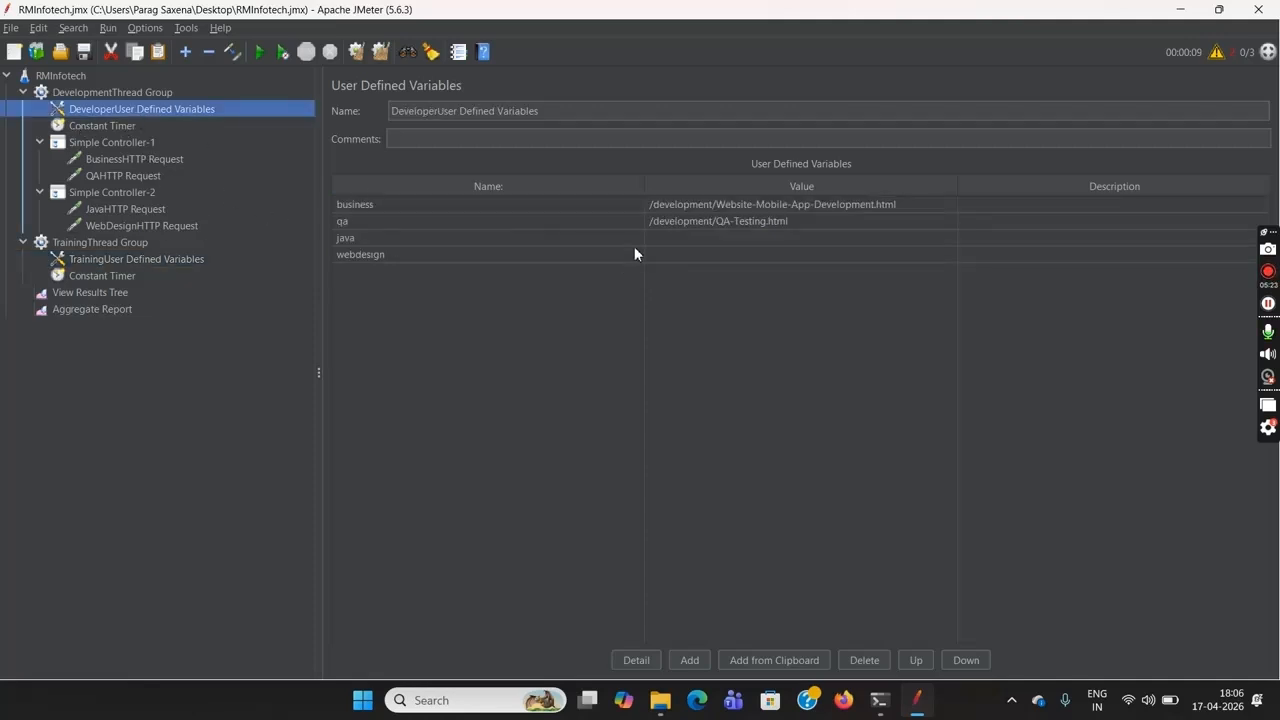
double_click(681, 242)
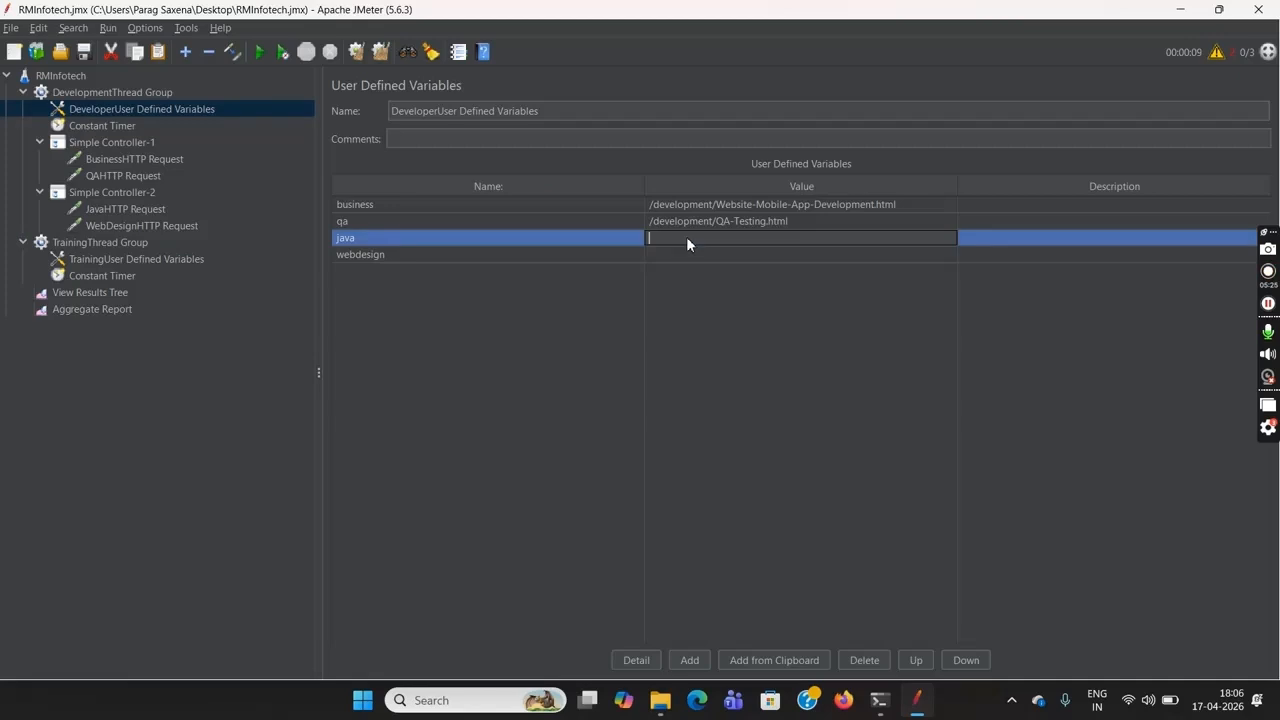
type("/training/java-j2ee-development-training.html")
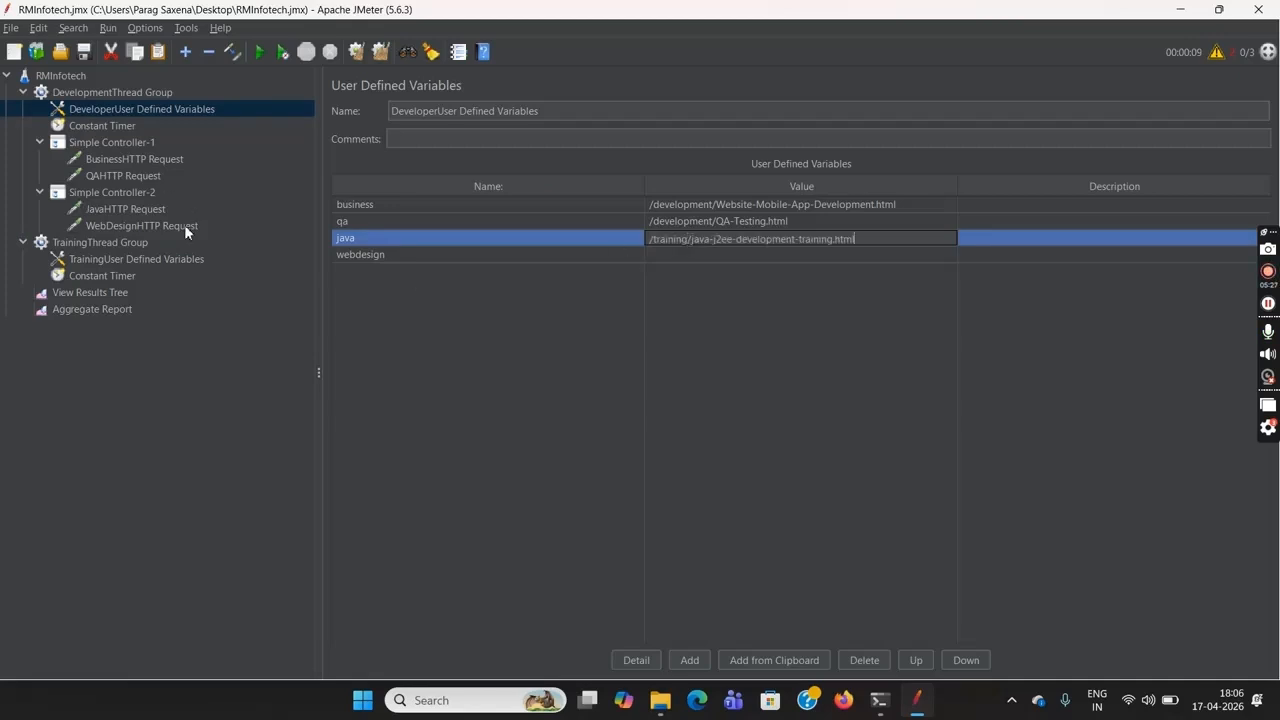
Copy the webdesign path /training/website-designing-digital-marketing-Php.html from the TrainingUser Defined Variables into the webdesign variable of the DeveloperUser Defined Variables
left_click(121, 262)
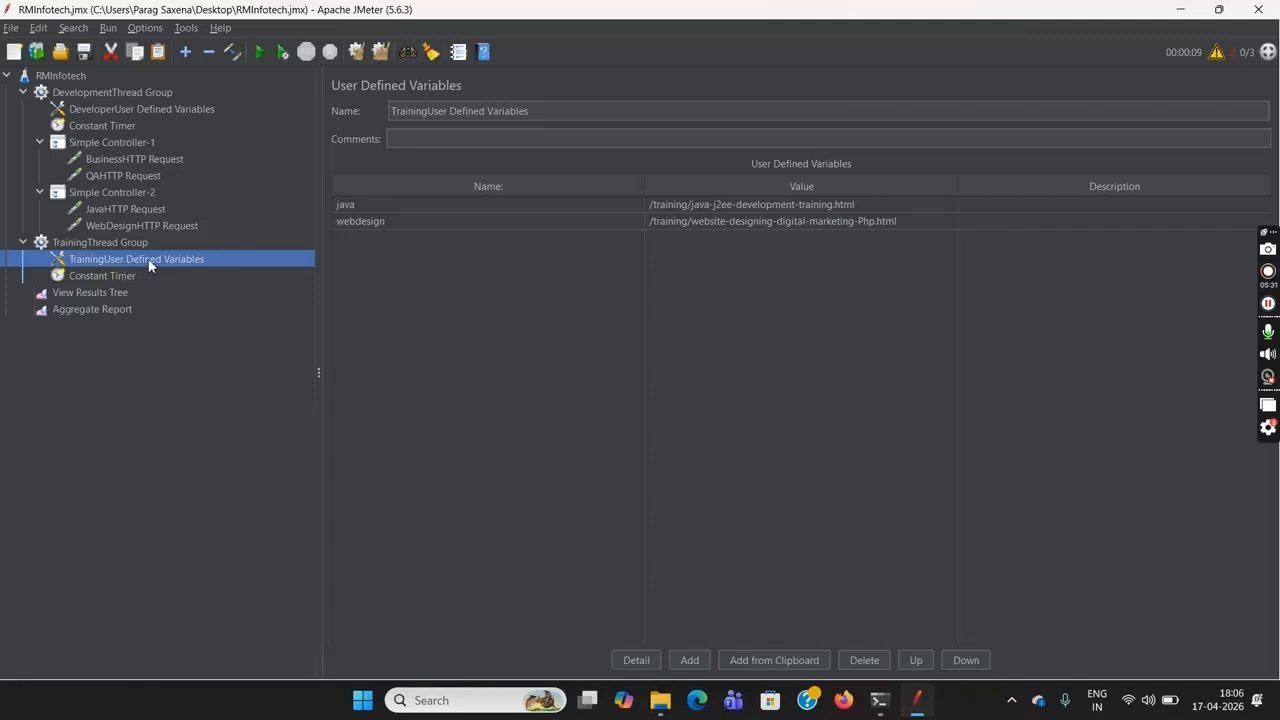
double_click(910, 221)
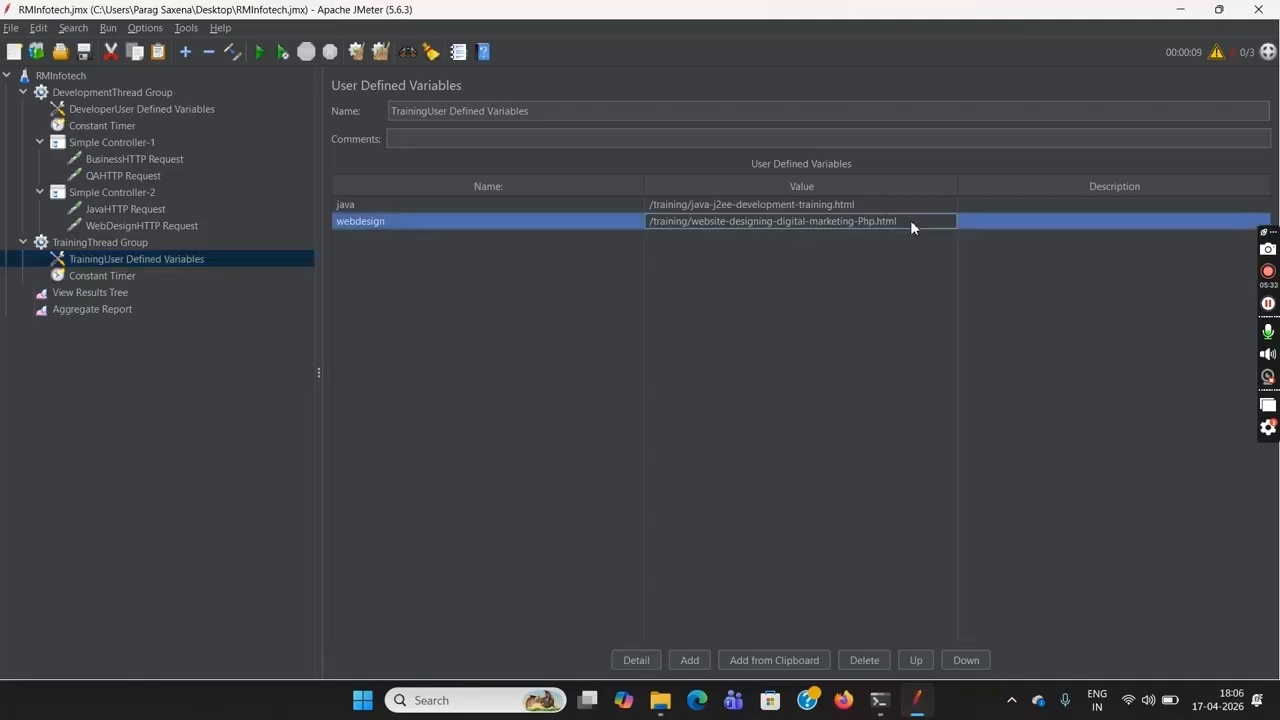
double_click(910, 220)
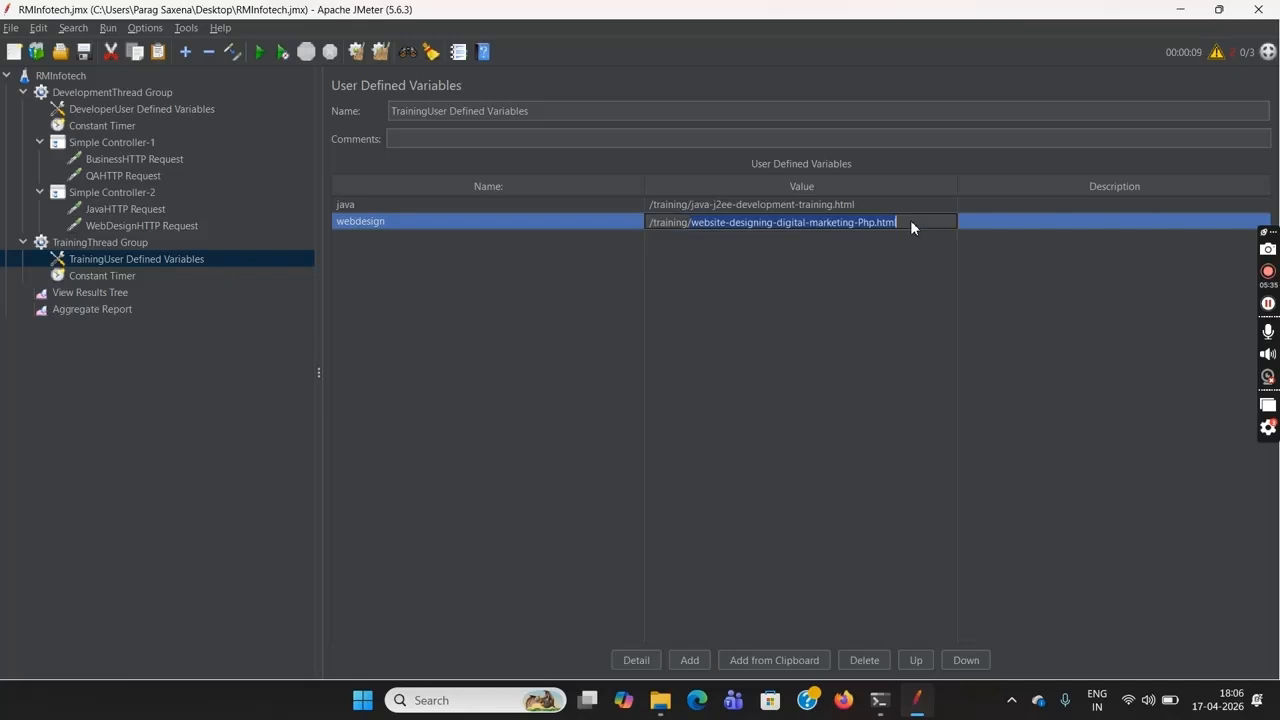
key("shift+Left")
key("shift+Left")
key("shift+Left")
key("shift+Left")
key("shift+Left")
key("shift+Left")
key("shift+Left")
key("shift+Left")
key("shift+Left")
key("shift+Left")
key("shift+Left")
key("shift+Left")
key("shift+Left")
key("shift+Left")
key("shift+Left")
key("shift+Left")
key("shift+Left")
key("shift+Left")
key("shift+Left")
key("shift+Left")
key("shift+Left")
key("shift+Left")
key("ctrl+c")
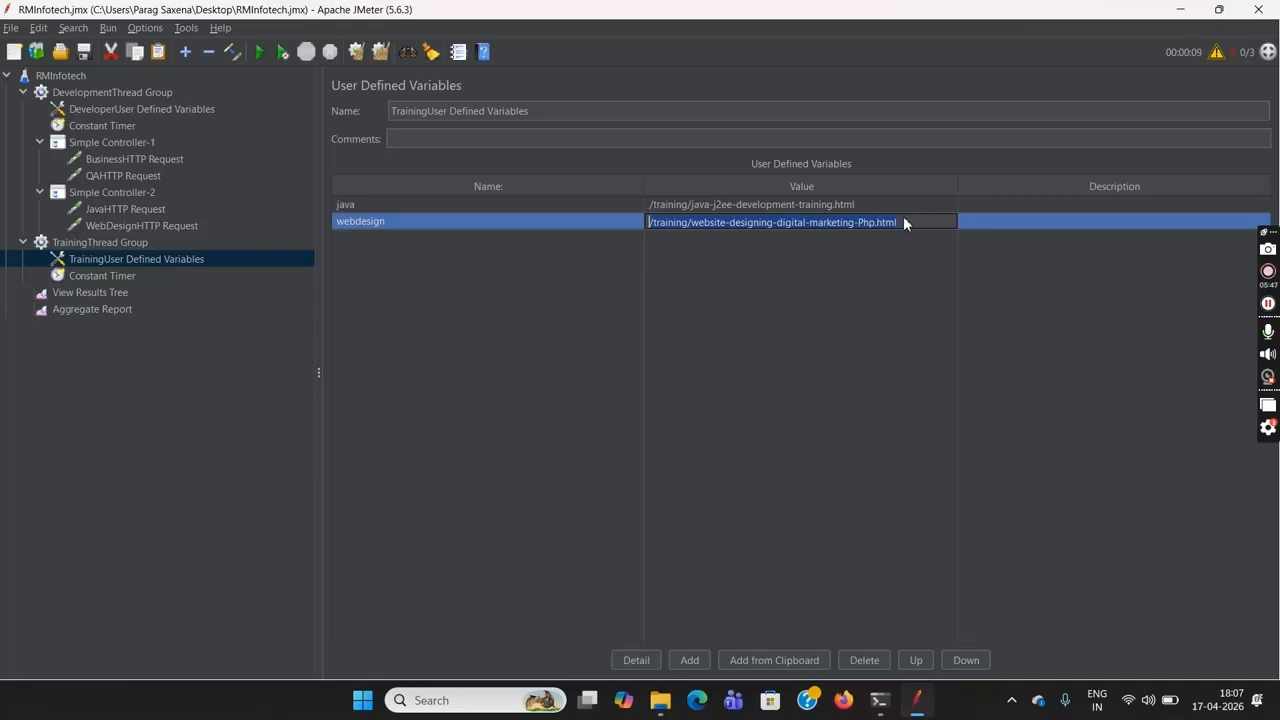
left_click(144, 109)
double_click(674, 253)
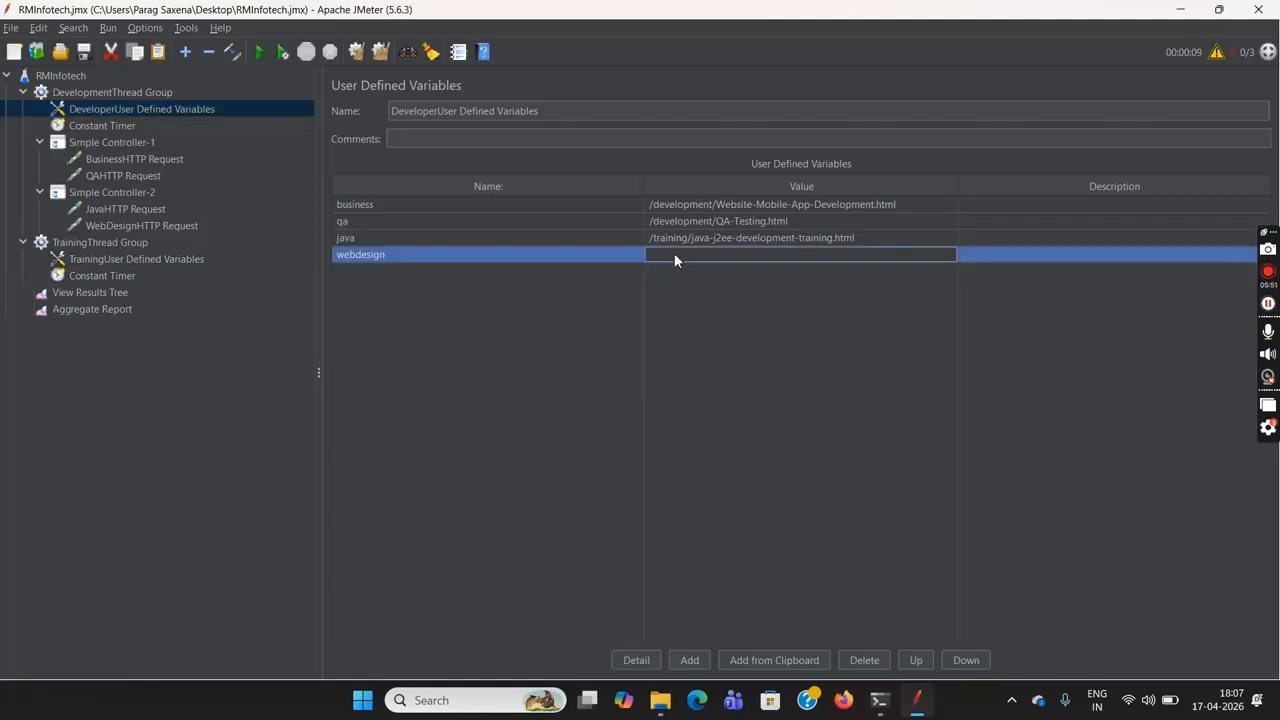
key("ctrl+v")
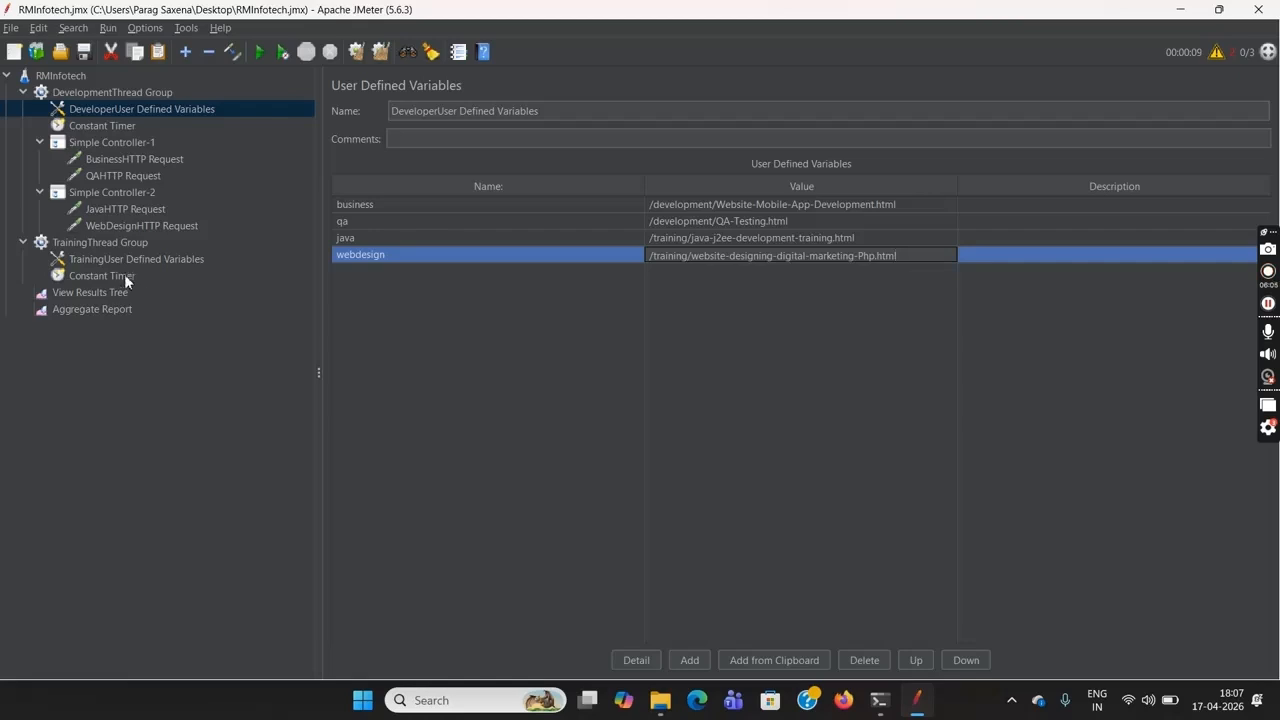
left_click(90, 292)
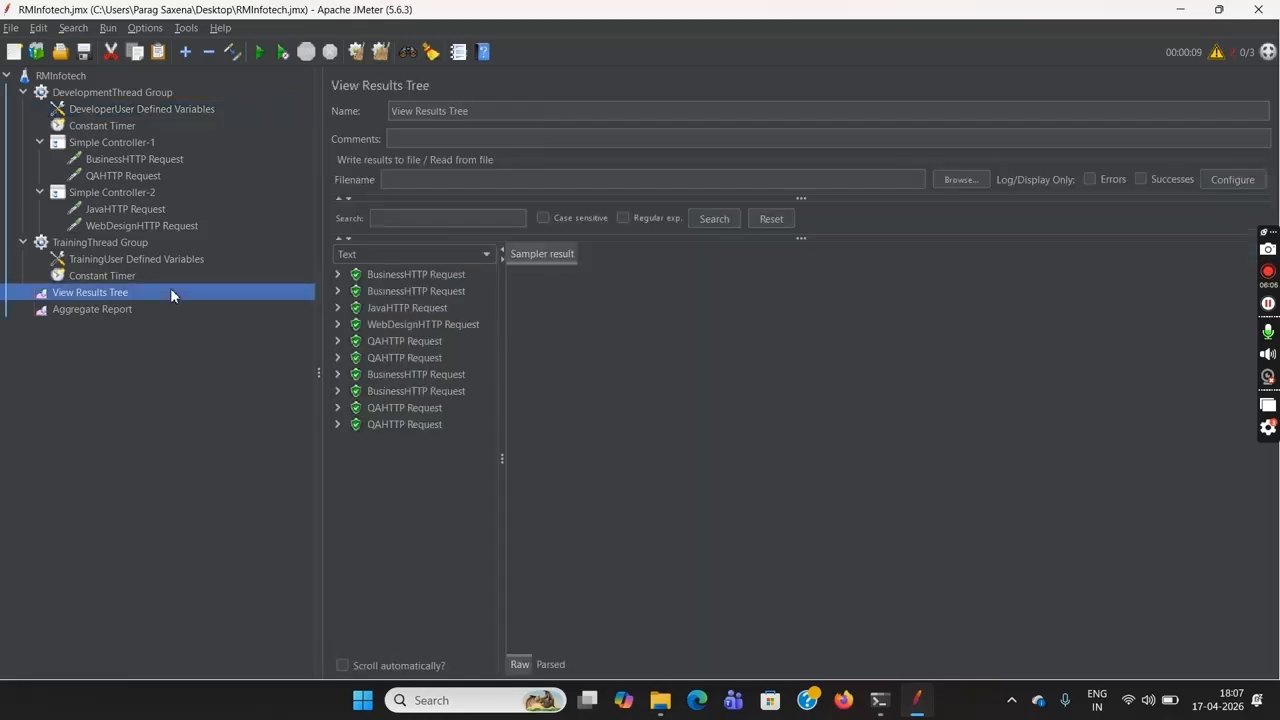
Remove the TrainingThread Group, including its user defined variables and constant timer, from the test plan
left_click(126, 243)
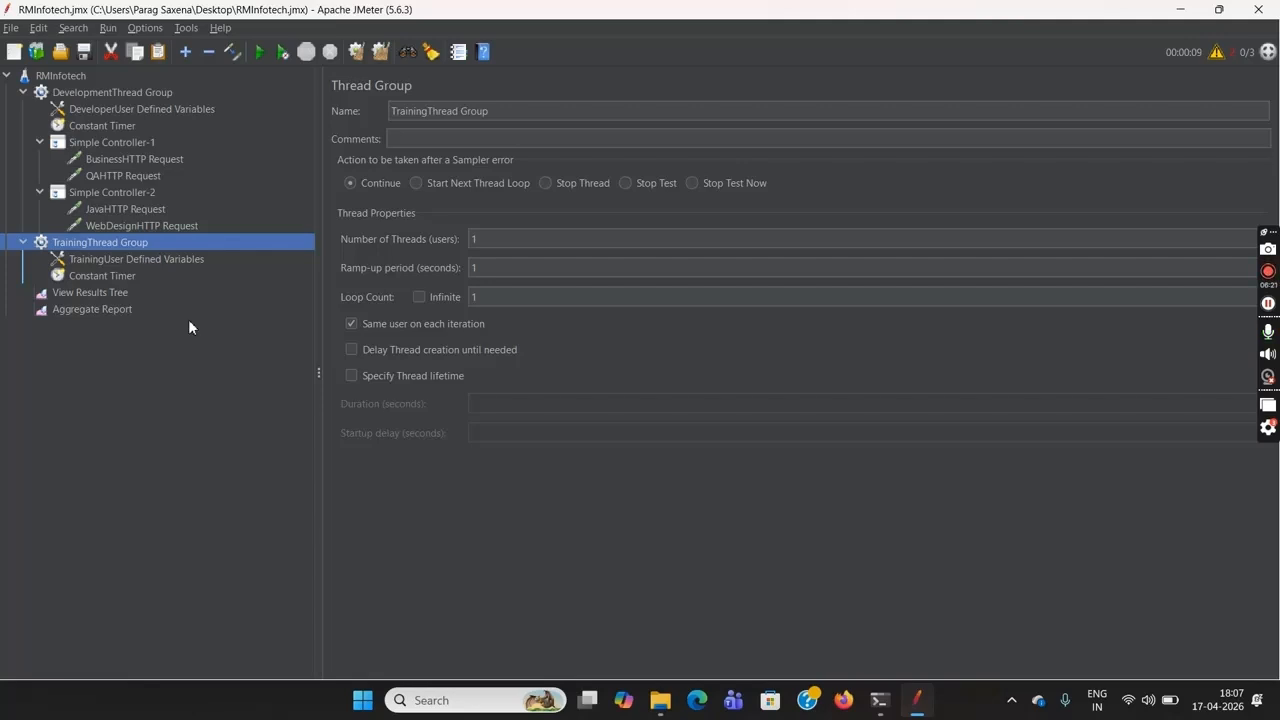
right_click(175, 244)
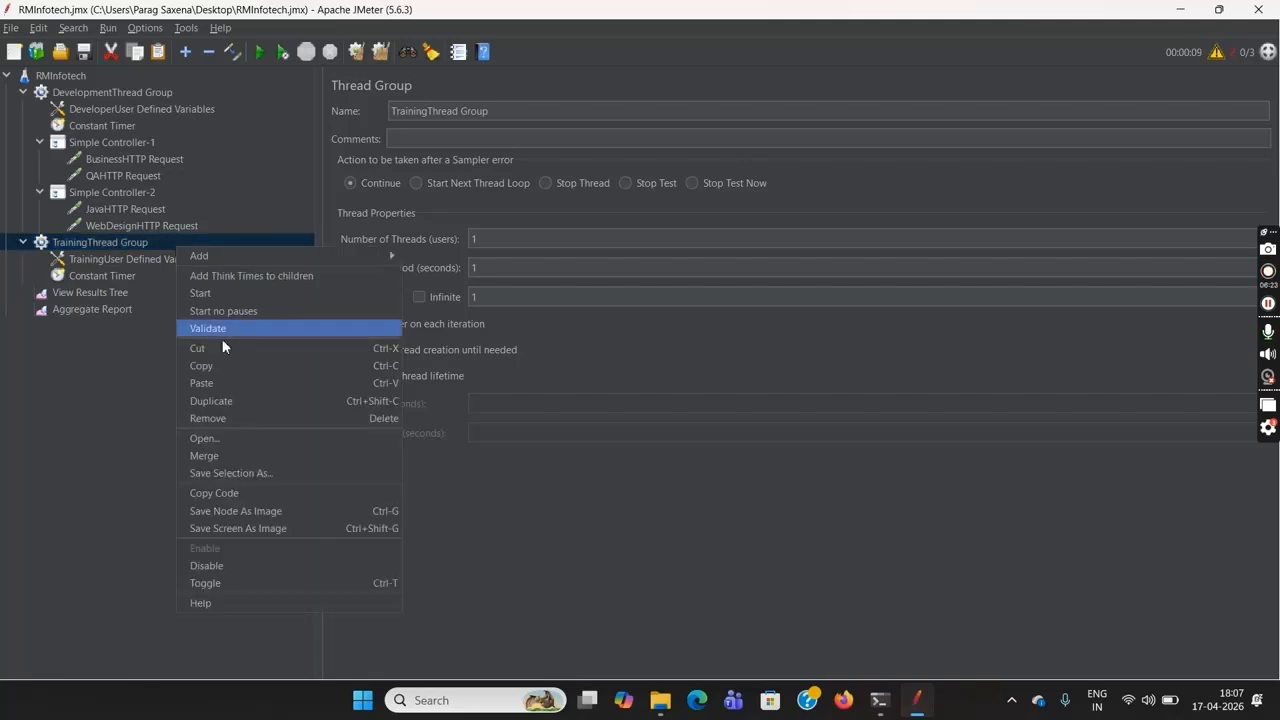
left_click(84, 248)
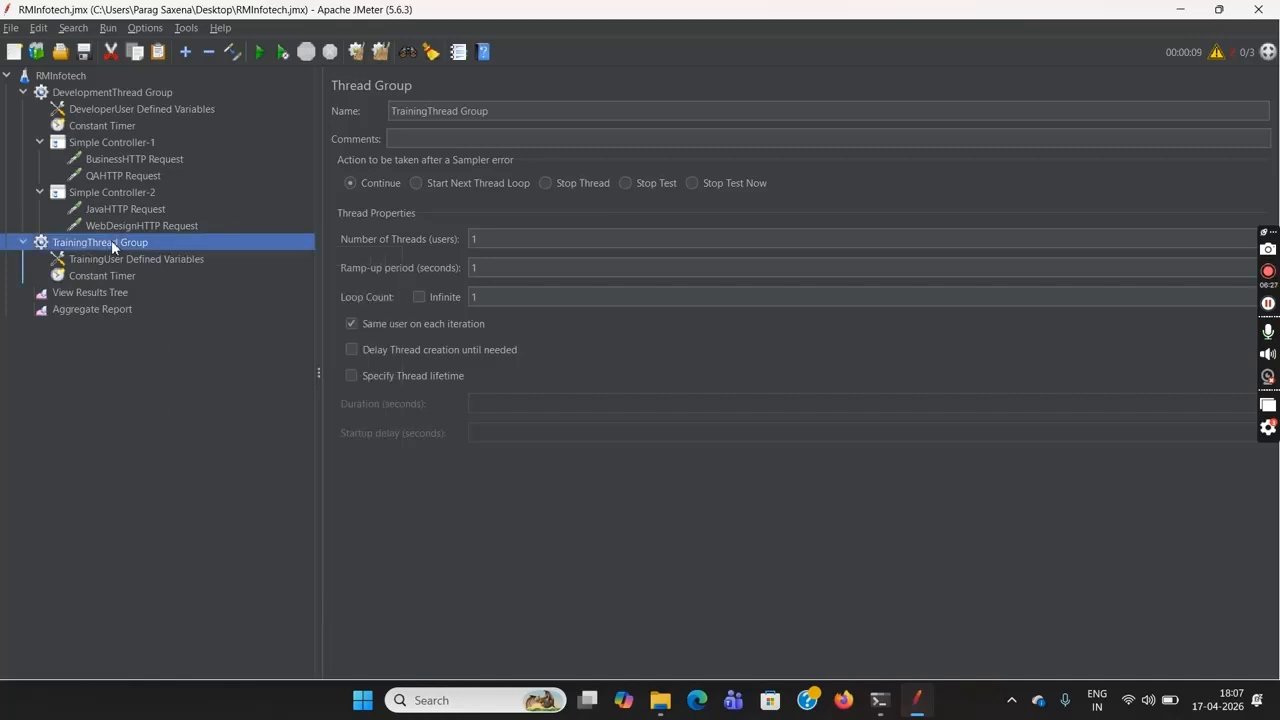
key("Delete")
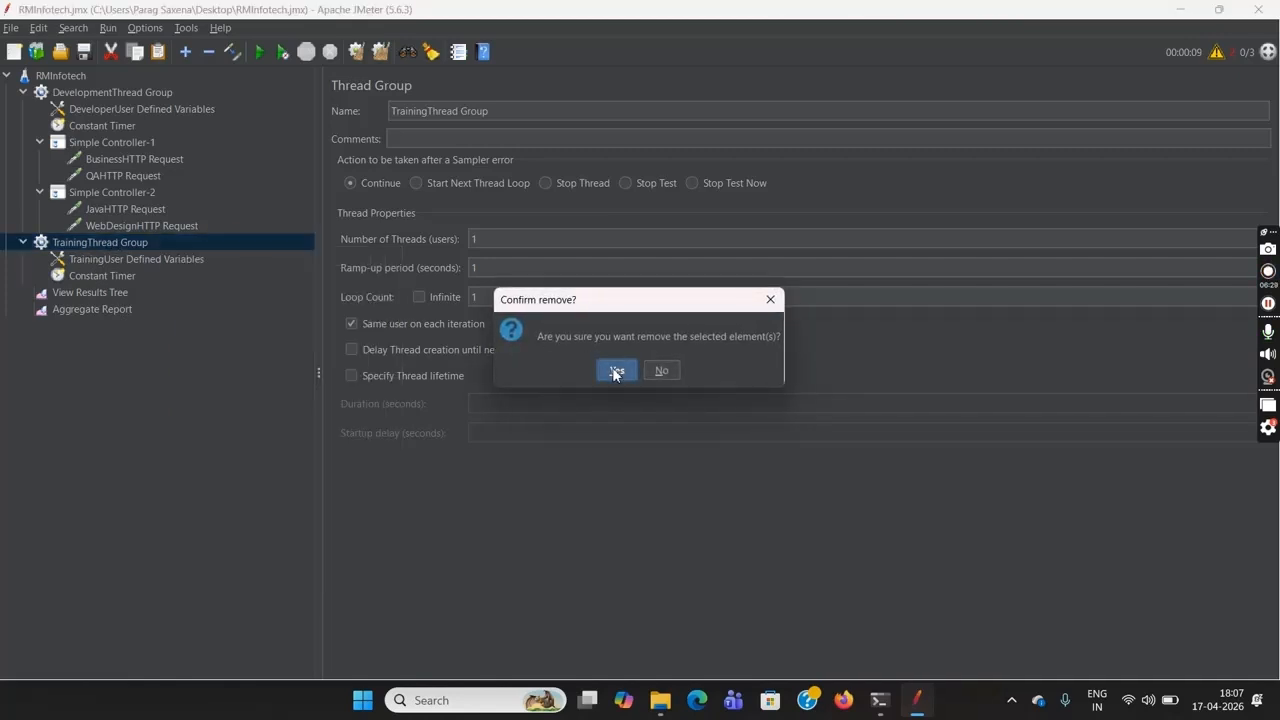
left_click(614, 370)
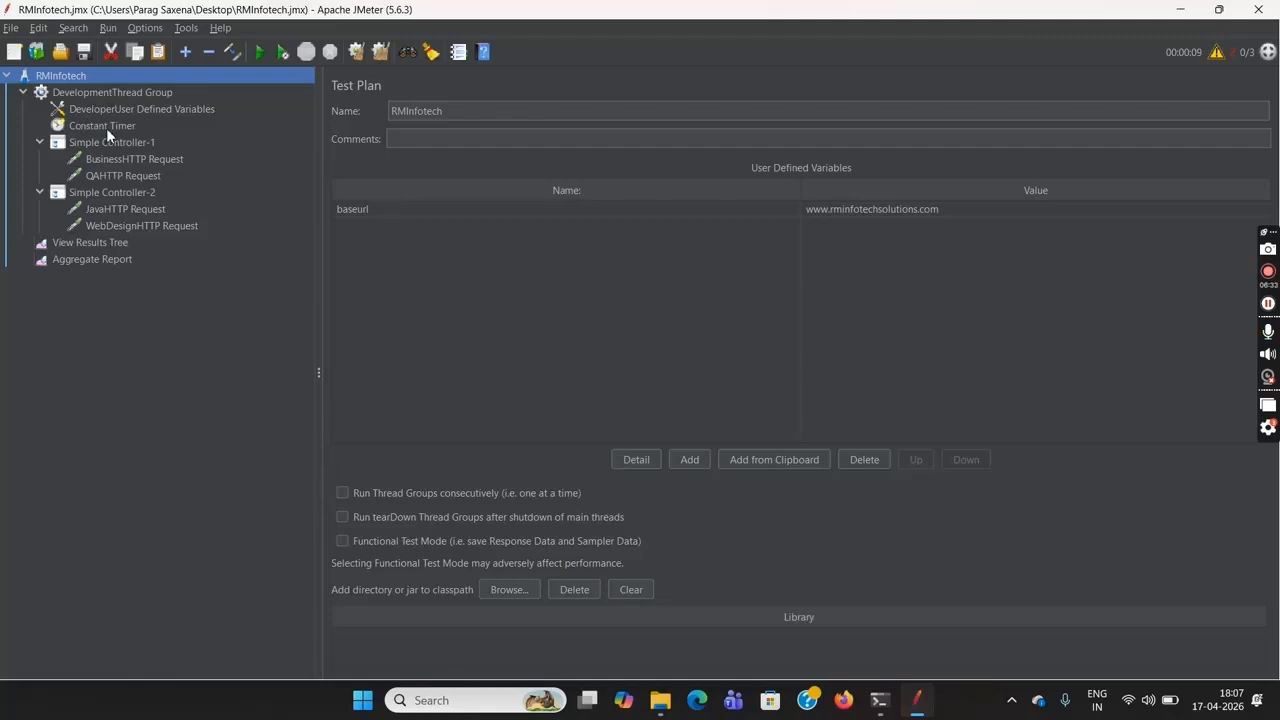
Review the DevelopmentThread Group's thread settings and the HTTP requests under Simple Controller-1 and Simple Controller-2
left_click(99, 94)
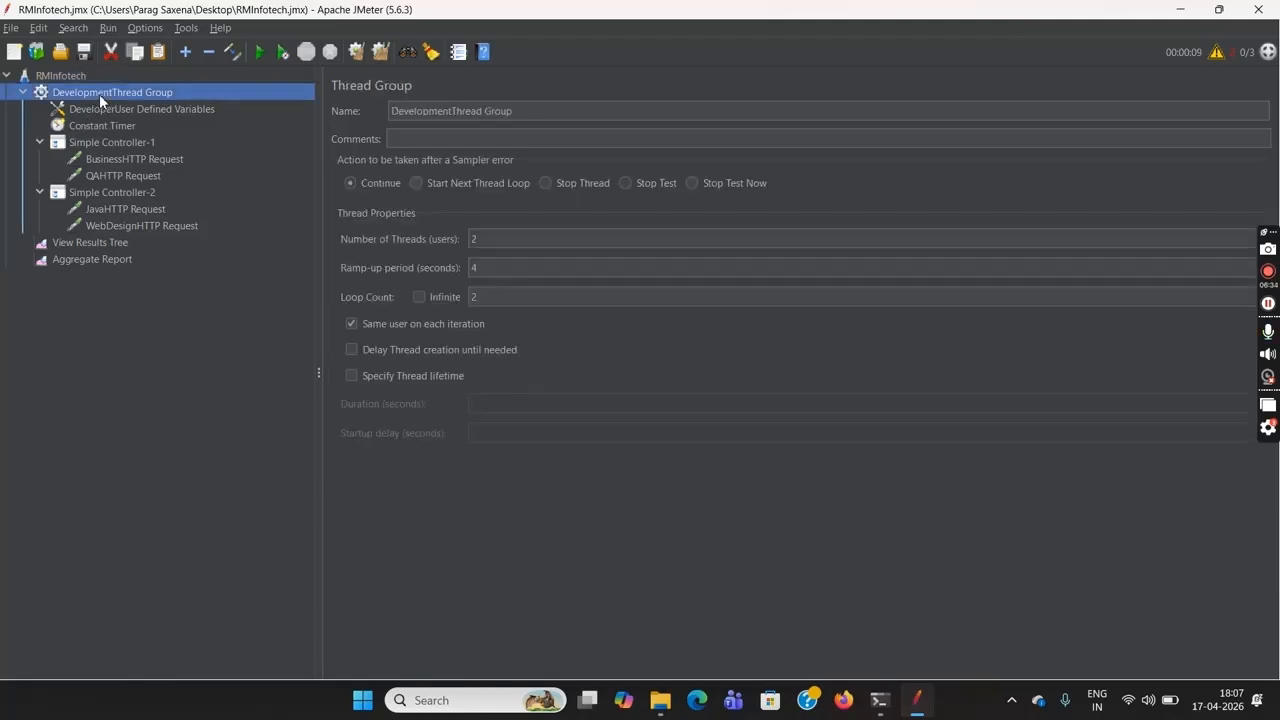
left_click(482, 244)
left_click_drag(489, 302, 475, 300)
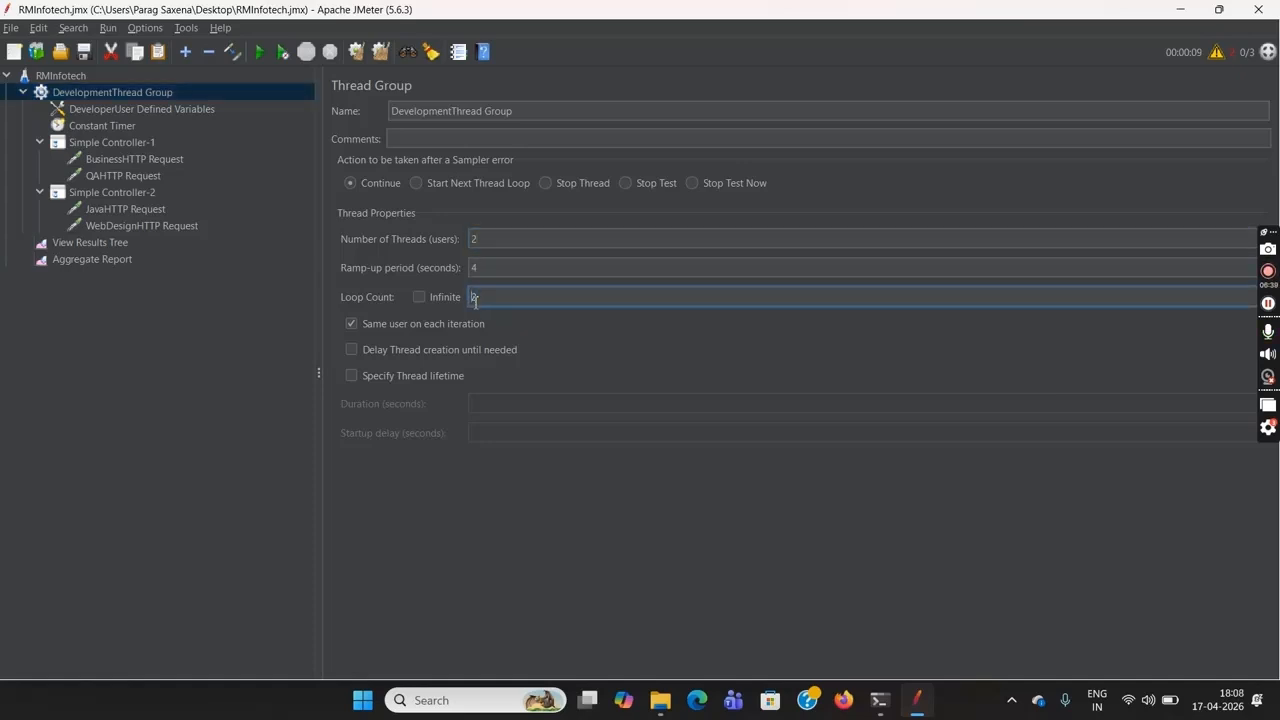
left_click(126, 161)
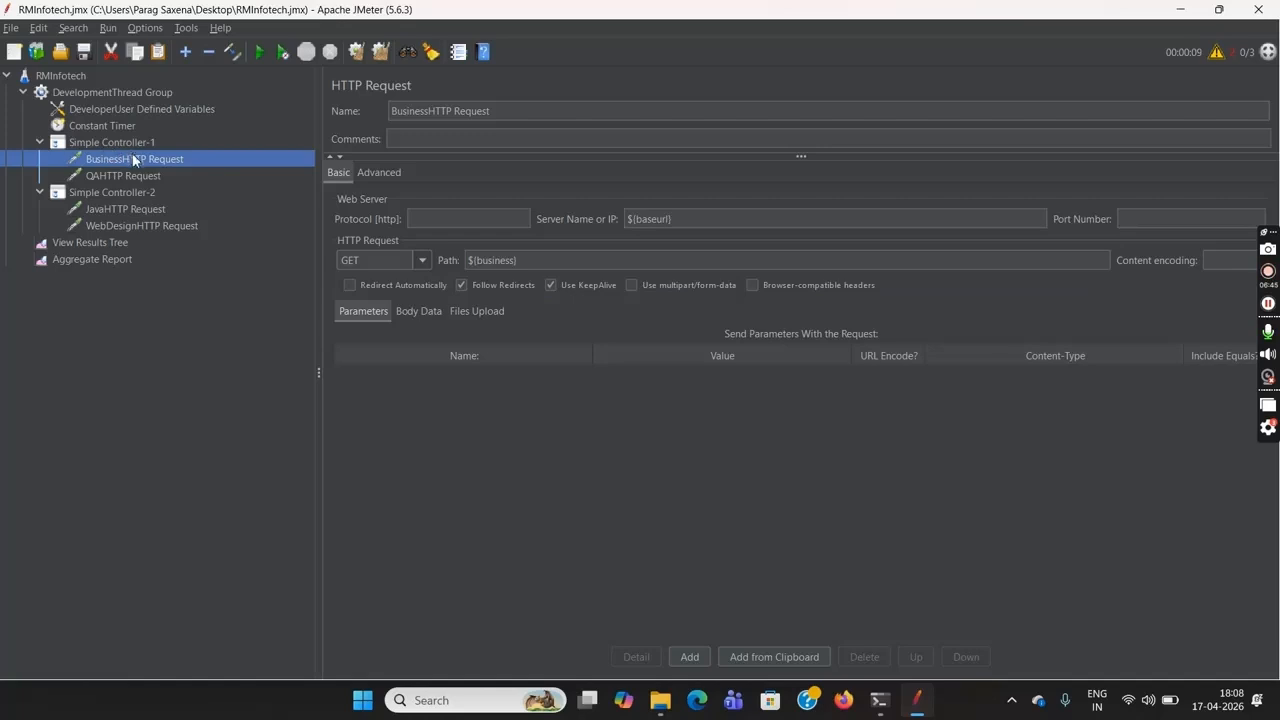
left_click(136, 176)
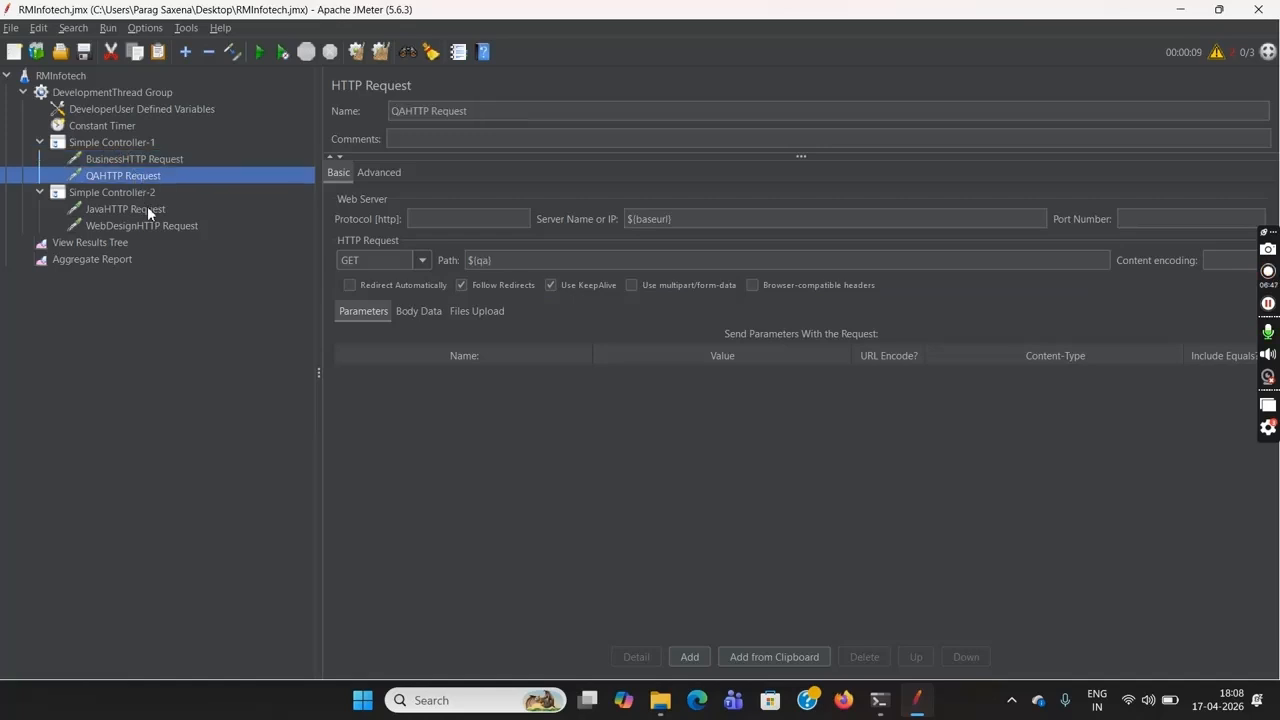
left_click(147, 211)
left_click(157, 227)
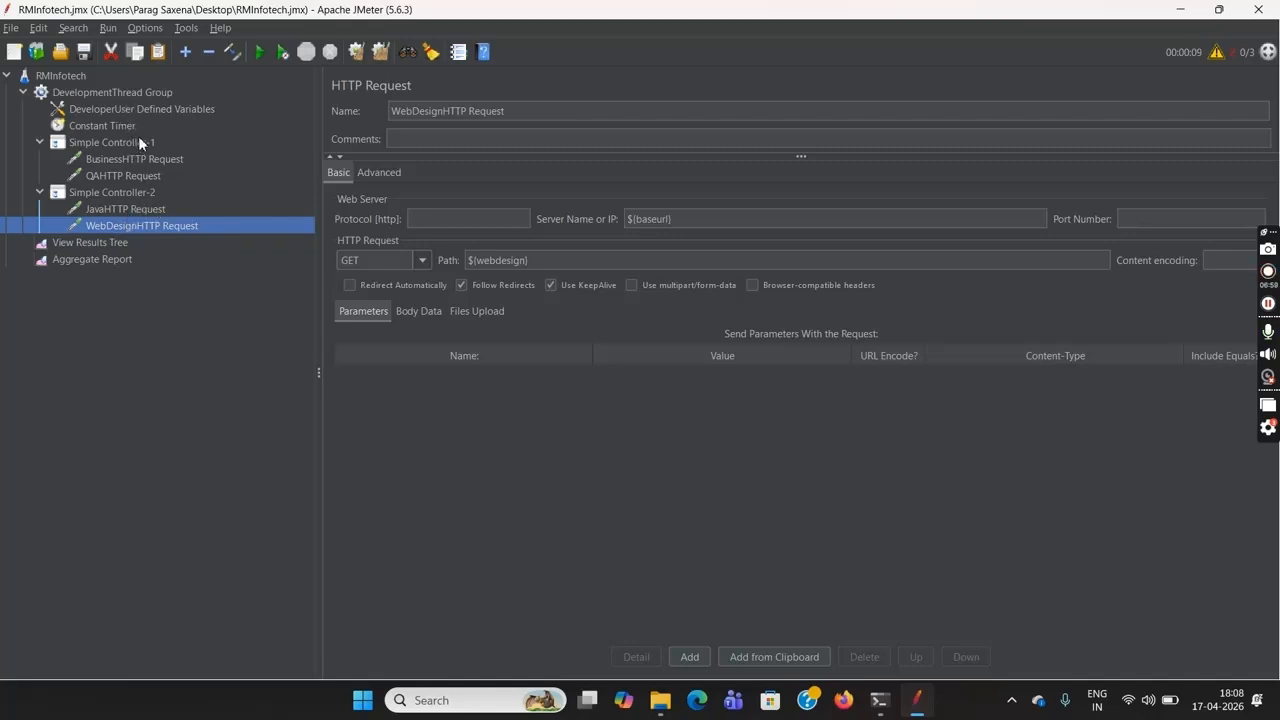
Clear the old results from the Aggregate Report and View Results Tree, and run the RMInfotech test plan
left_click(116, 258)
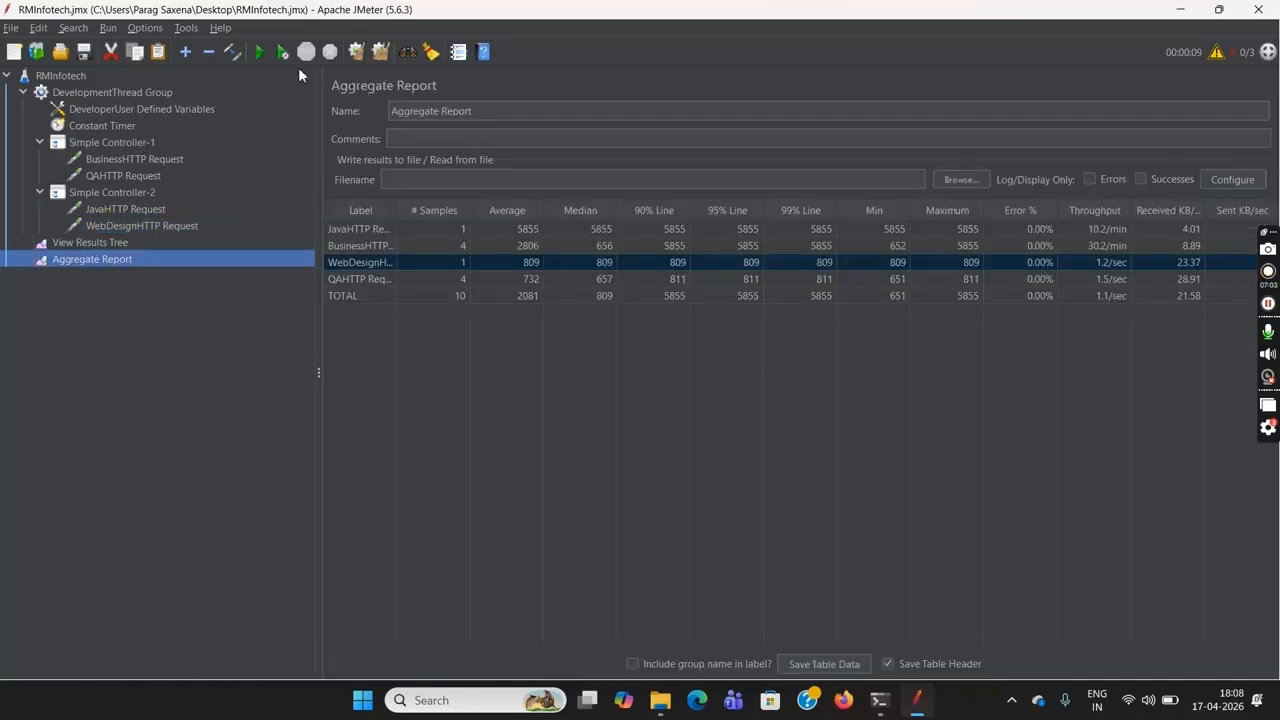
left_click(360, 56)
left_click(207, 246)
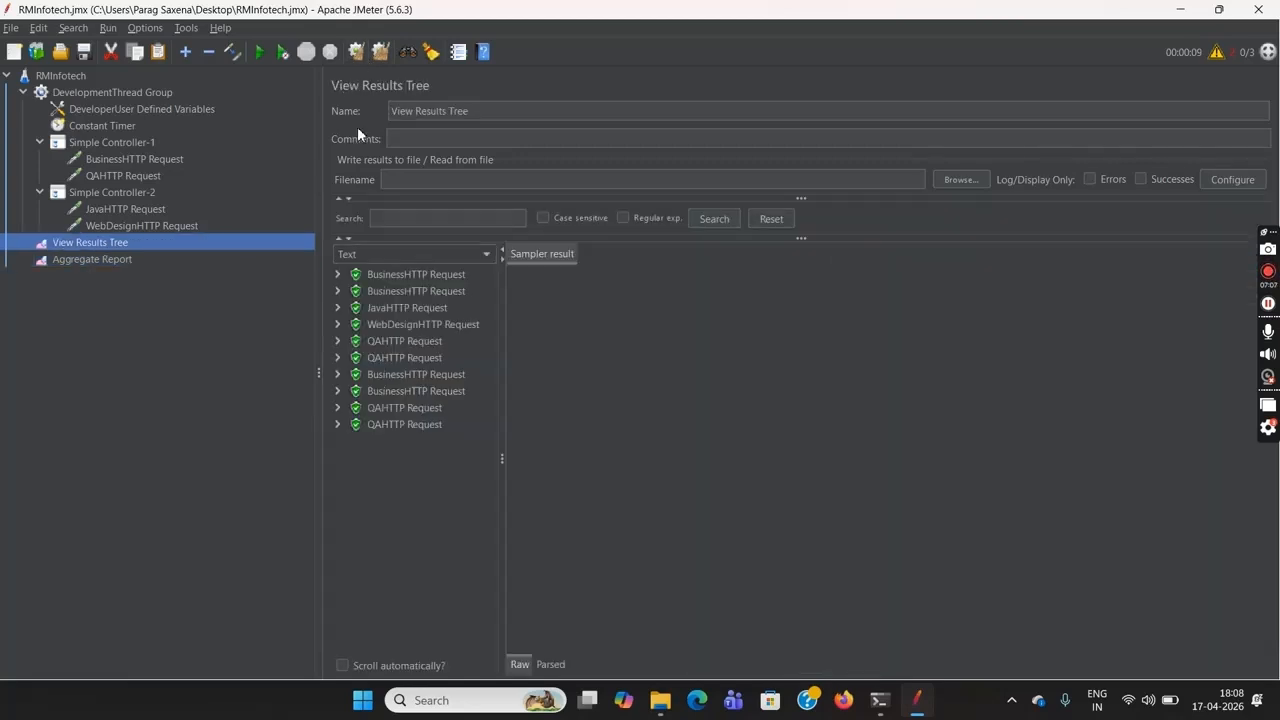
left_click(357, 58)
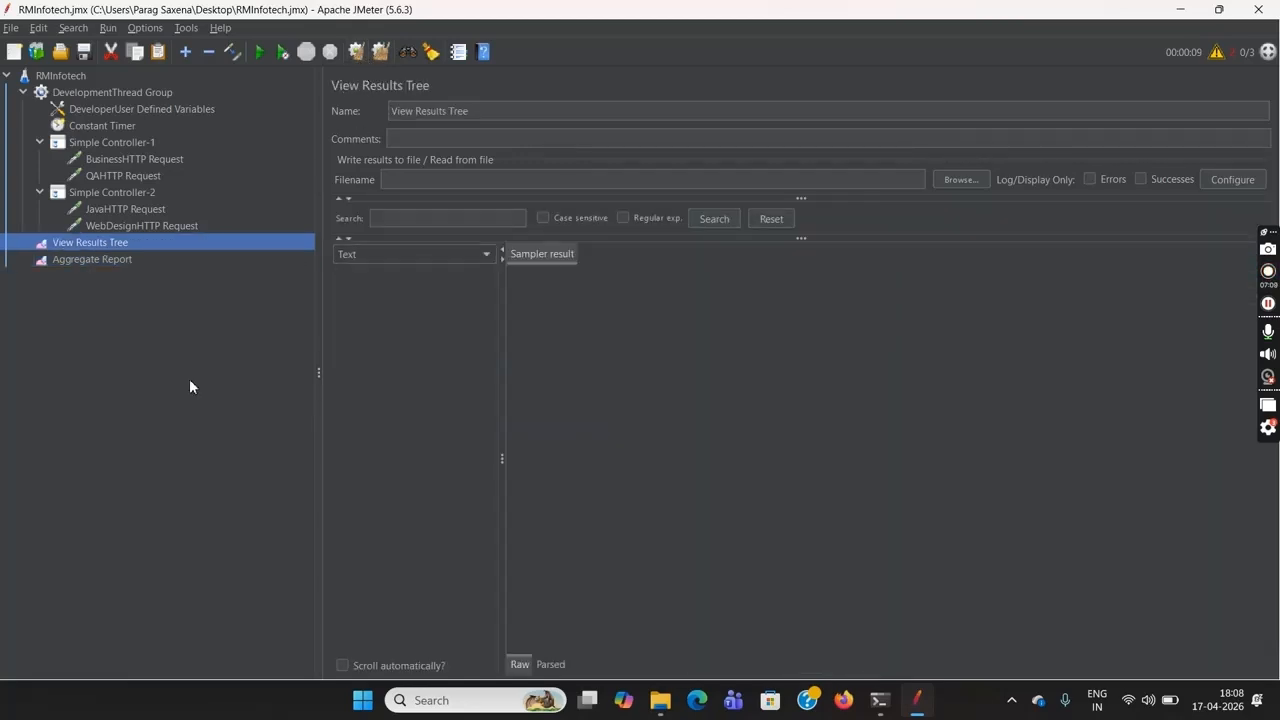
left_click(71, 79)
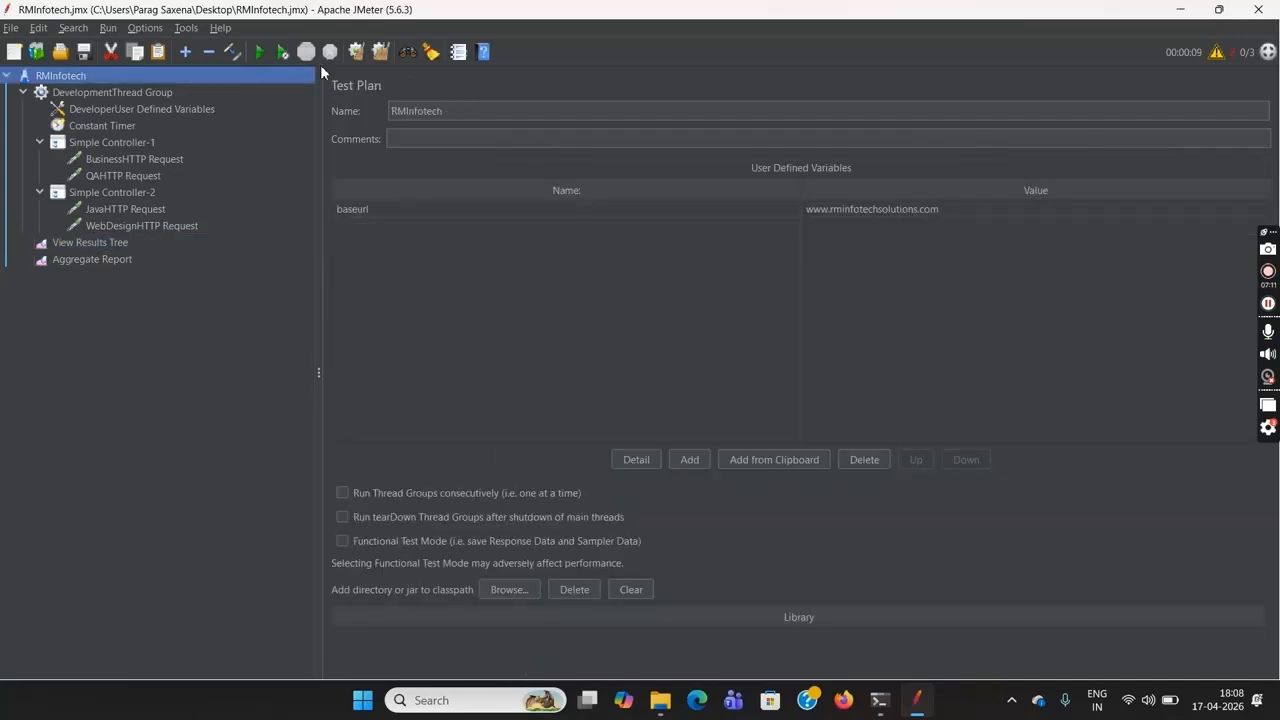
left_click(259, 53)
Examine the sample counts in the Aggregate Report against the DevelopmentThread Group's user and loop counts
left_click(109, 264)
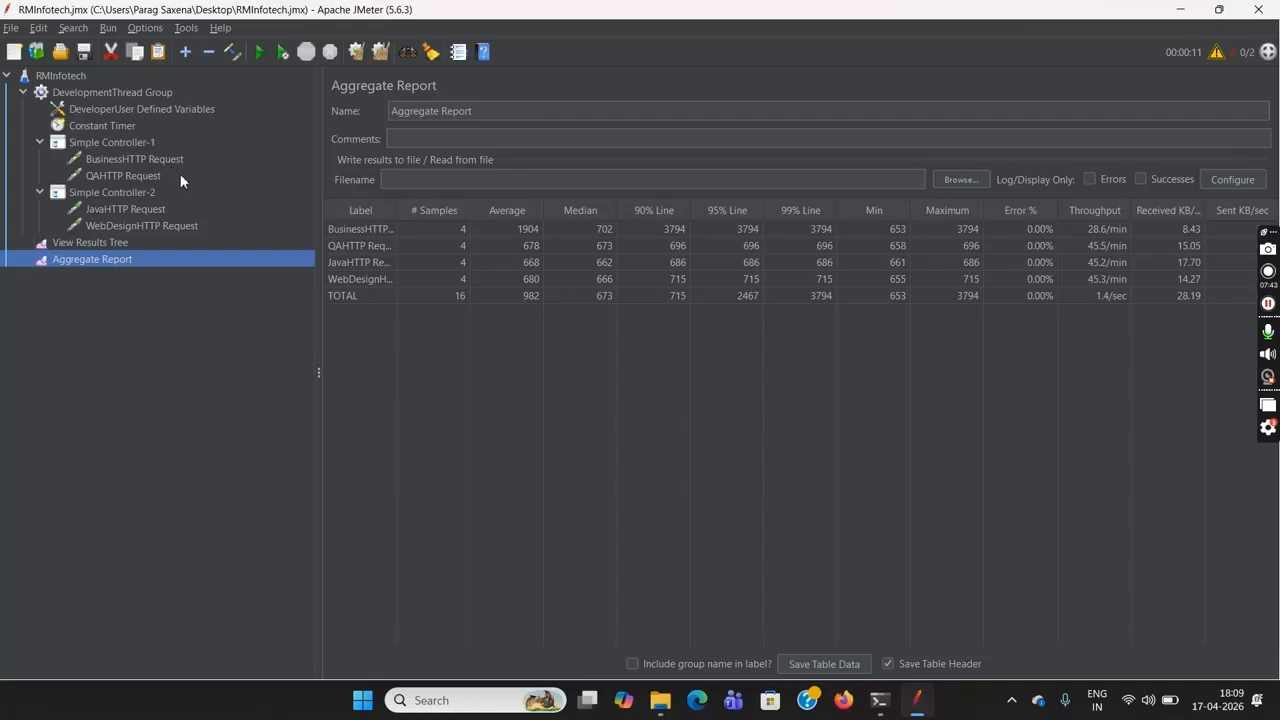
left_click(168, 92)
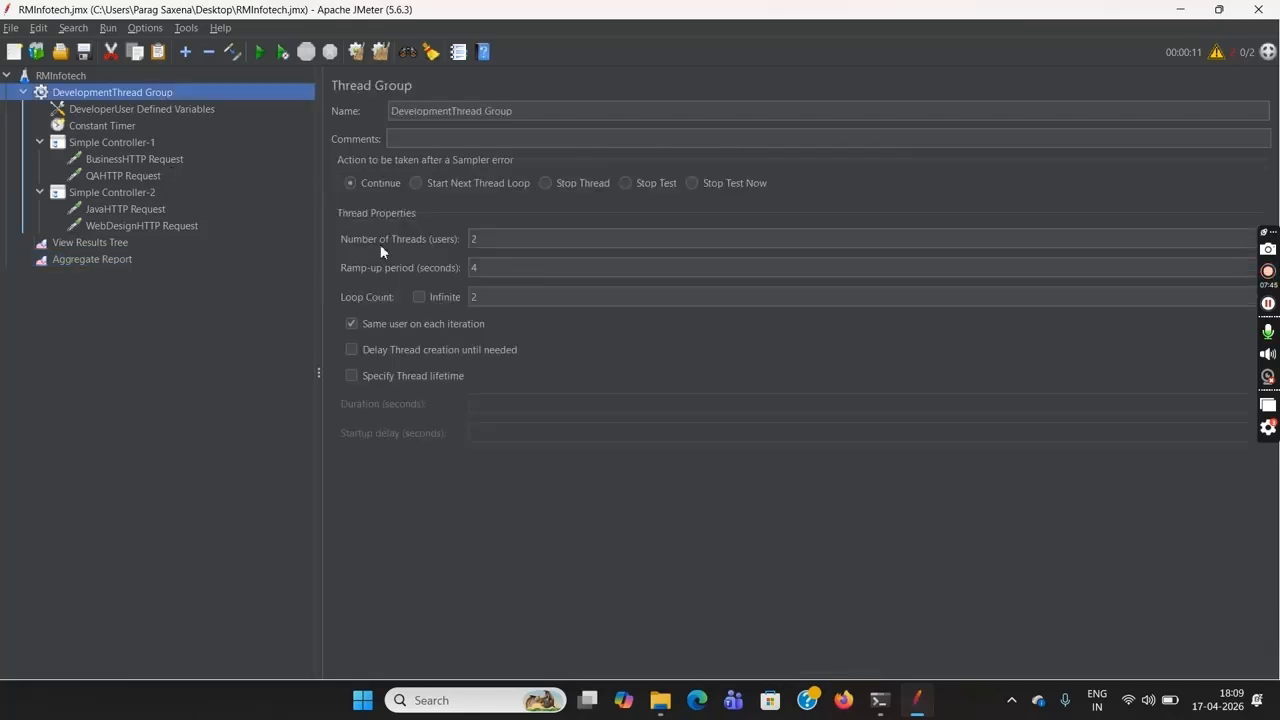
left_click_drag(494, 303, 470, 303)
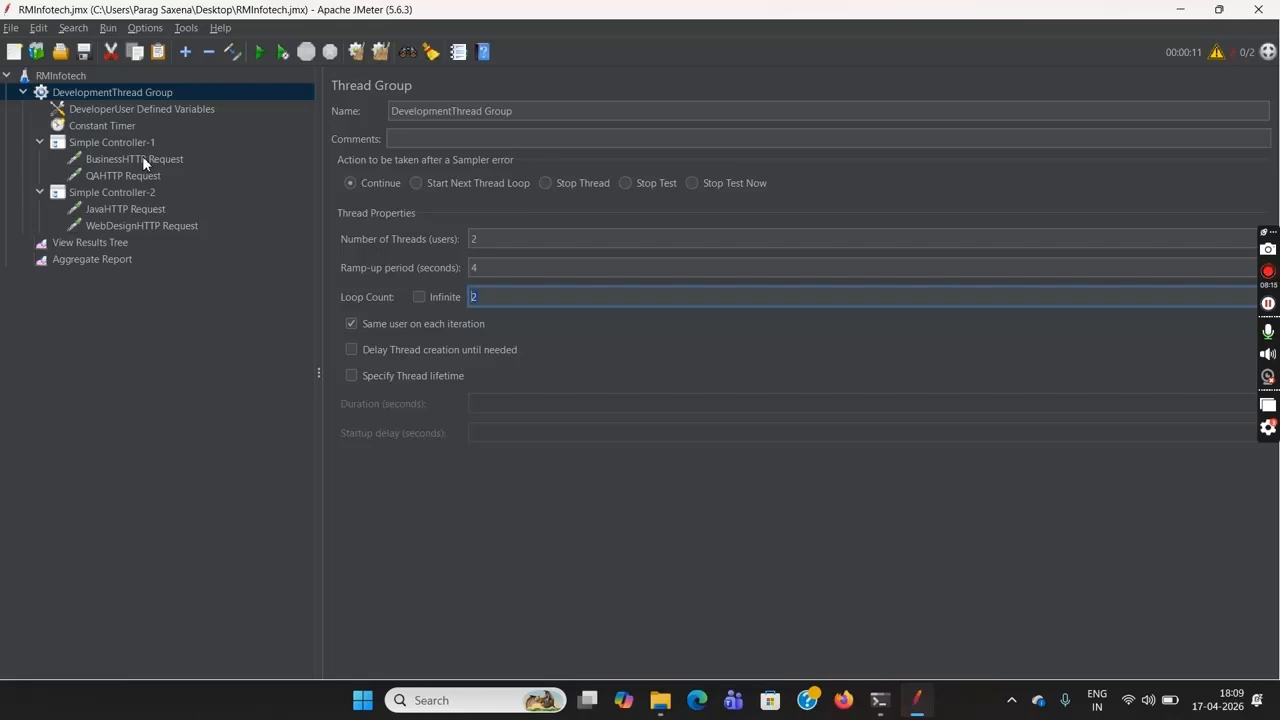
Add a Loop Controller to the DevelopmentThread Group and set its loop count to 3
left_click(169, 99)
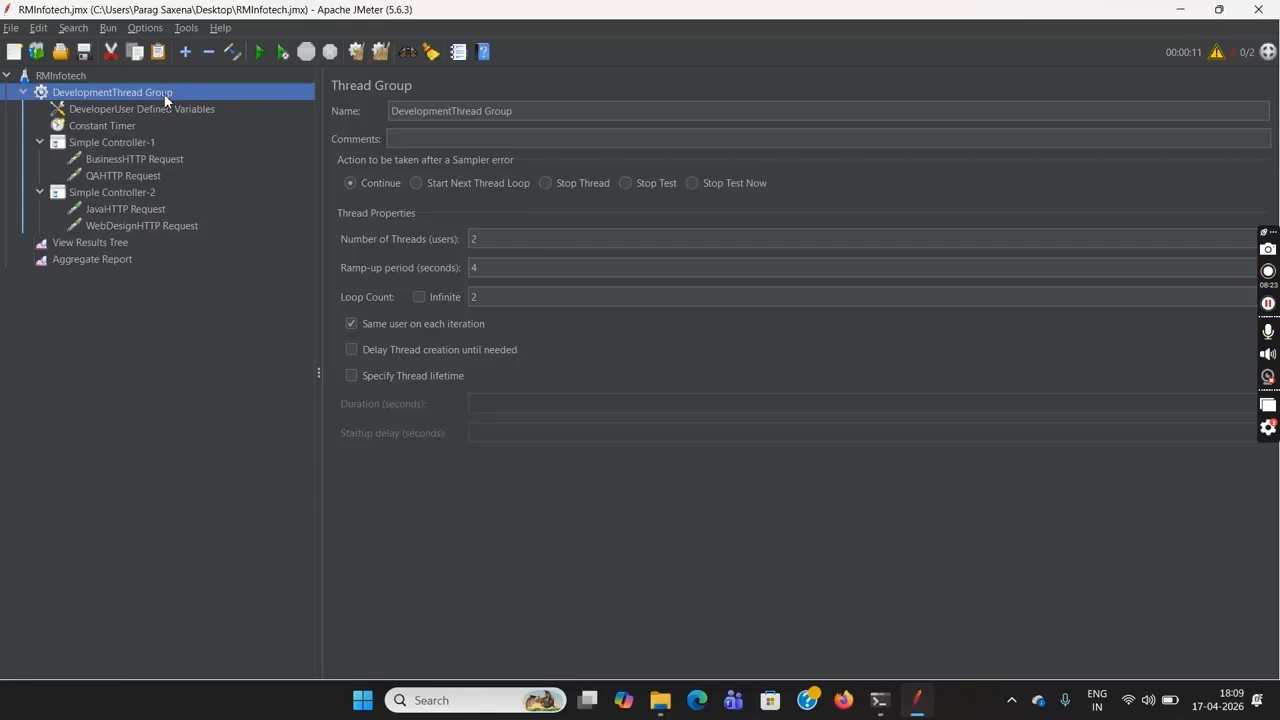
right_click(165, 96)
mouse_move(222, 106)
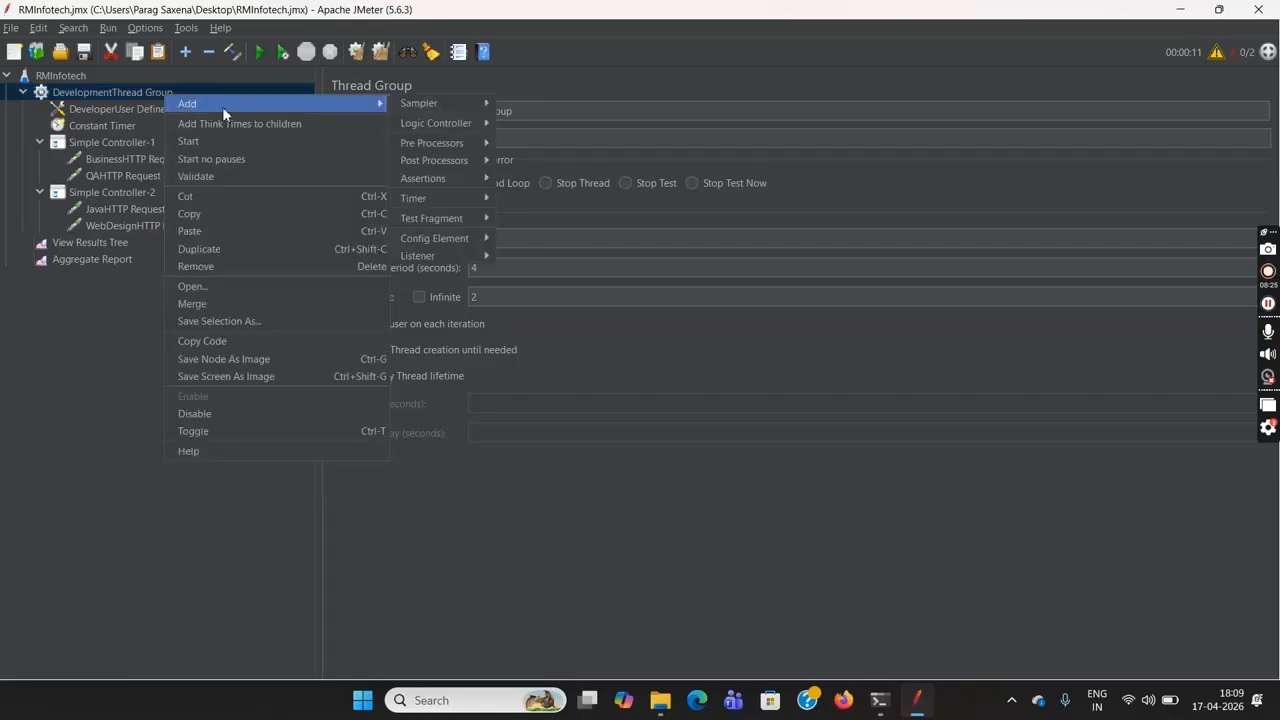
mouse_move(442, 120)
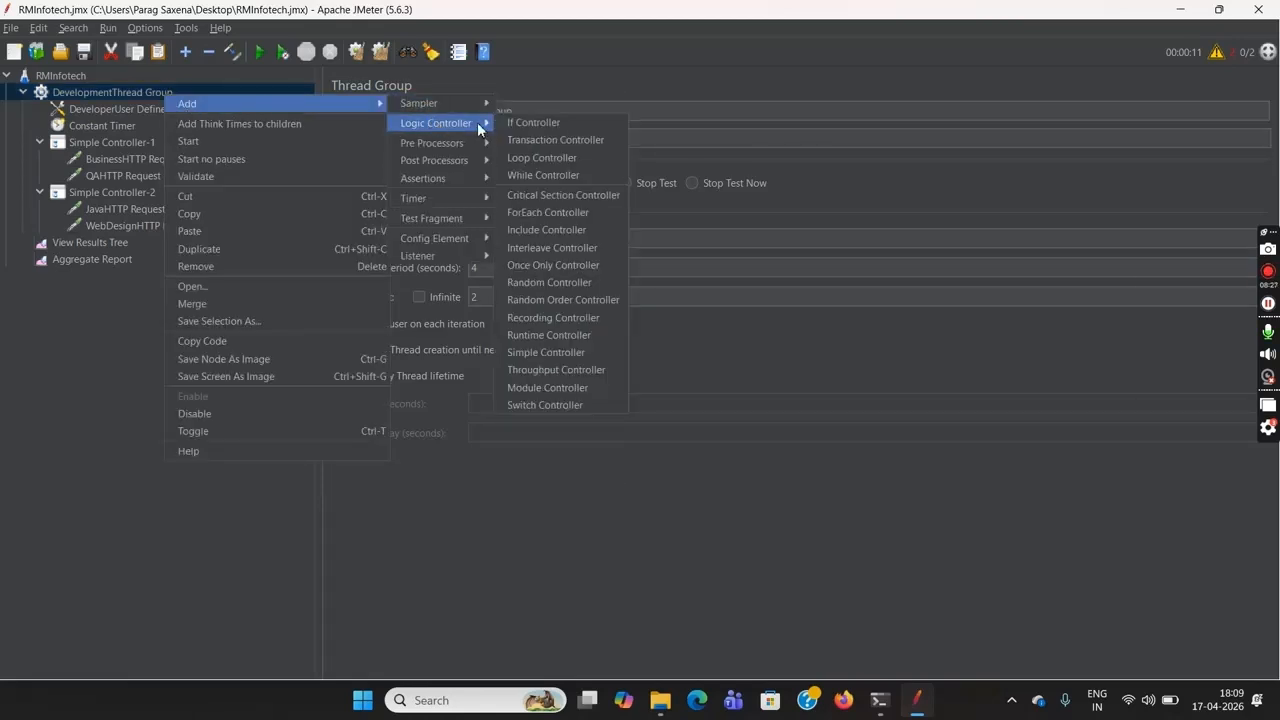
left_click(548, 159)
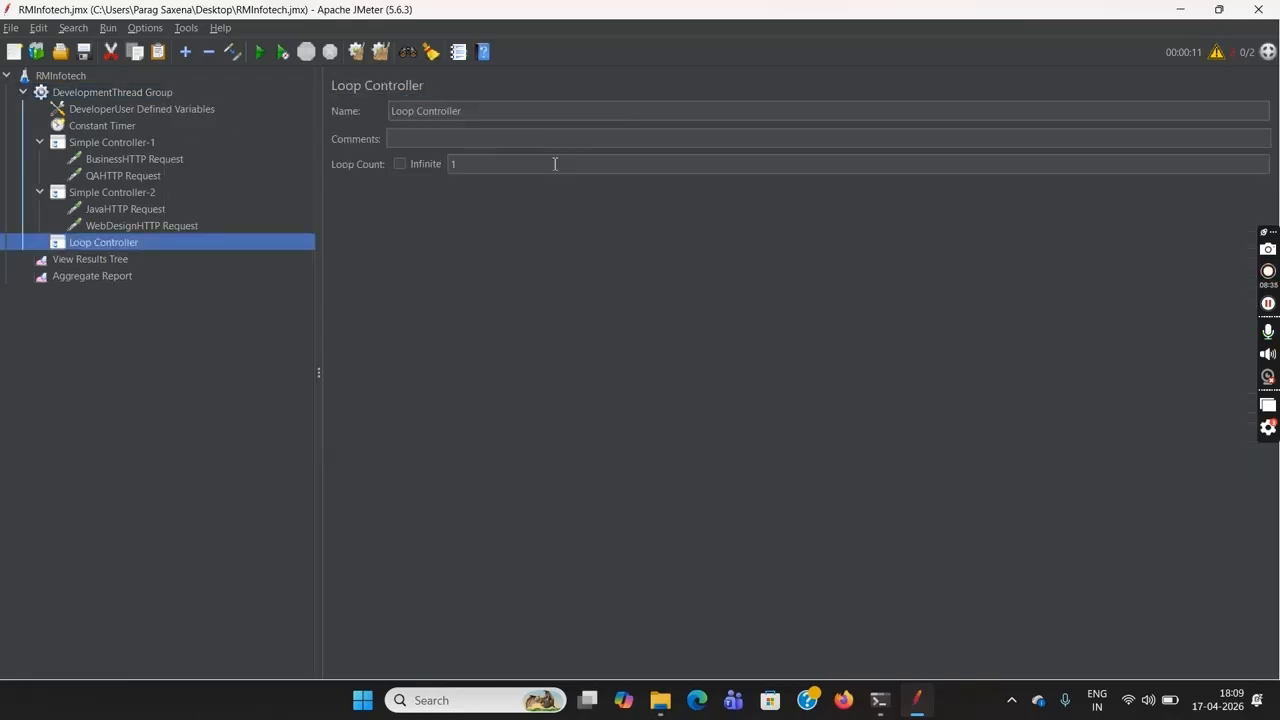
left_click(476, 164)
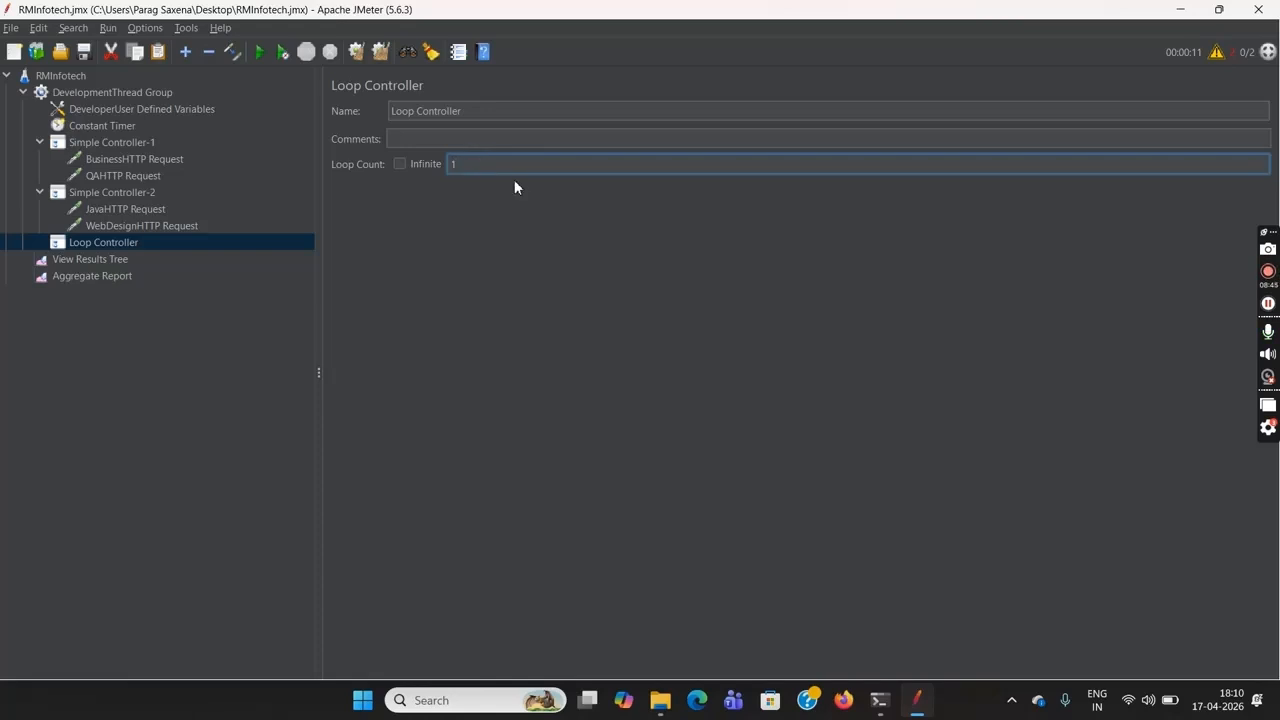
key("BackSpace")
type("3")
left_click(283, 312)
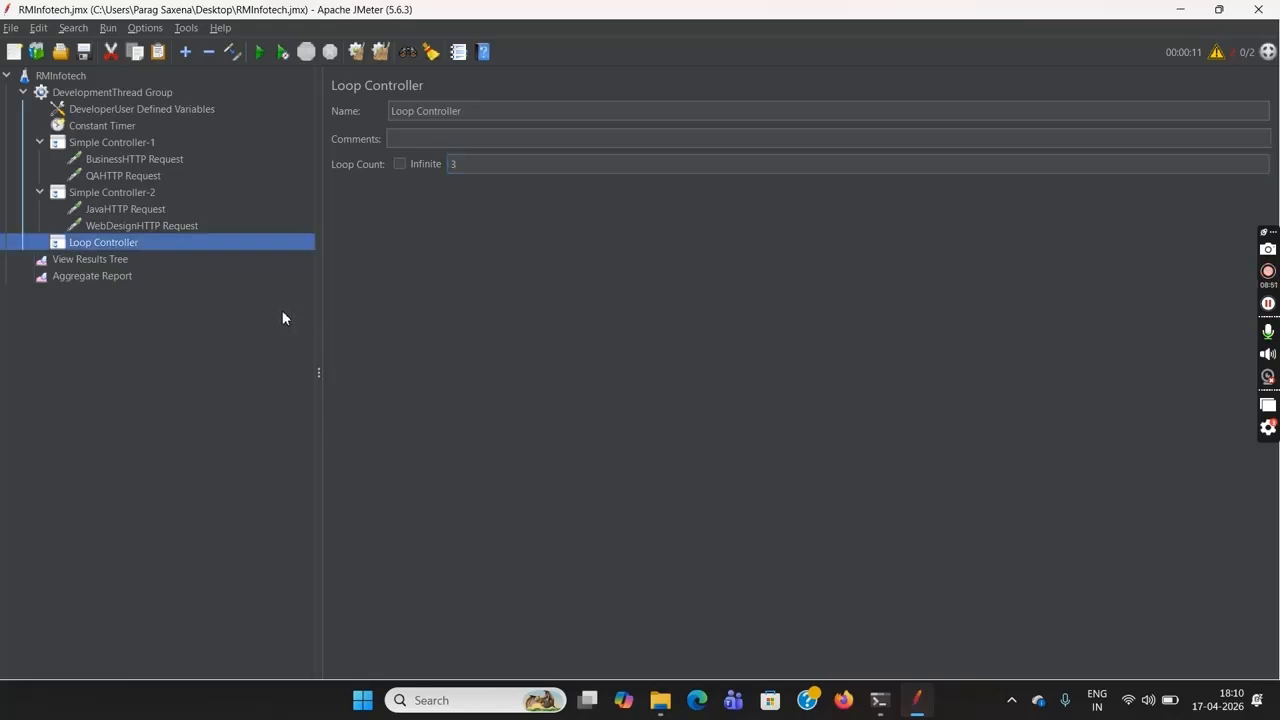
Move the JavaHTTP Request from Simple Controller-2 into the Loop Controller, and check the thread group and loop settings
left_click(139, 210)
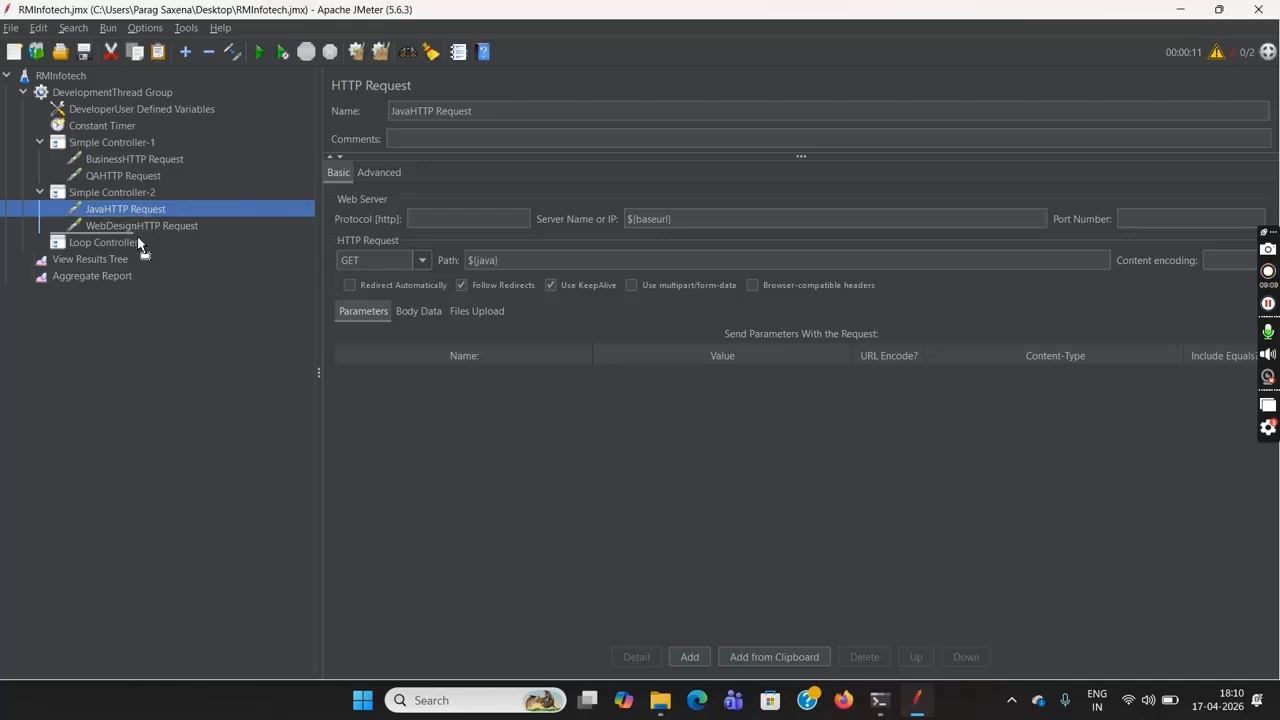
left_click_drag(128, 250, 125, 242)
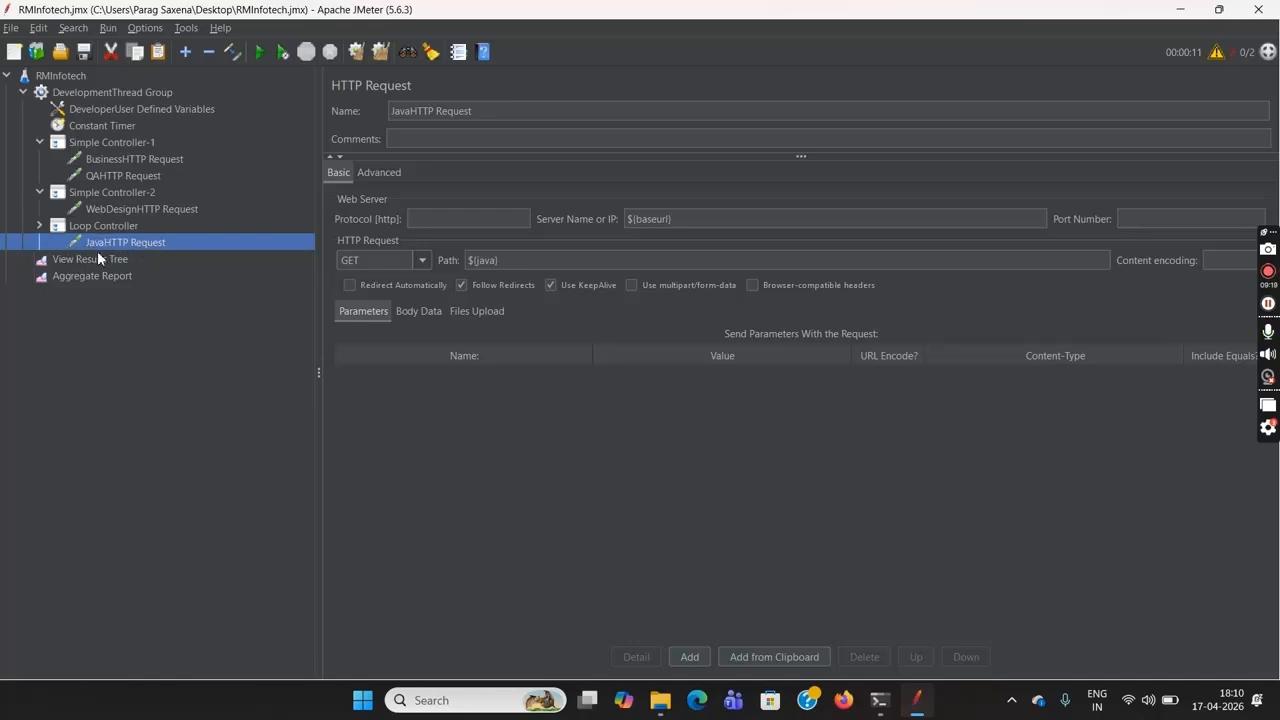
left_click(135, 93)
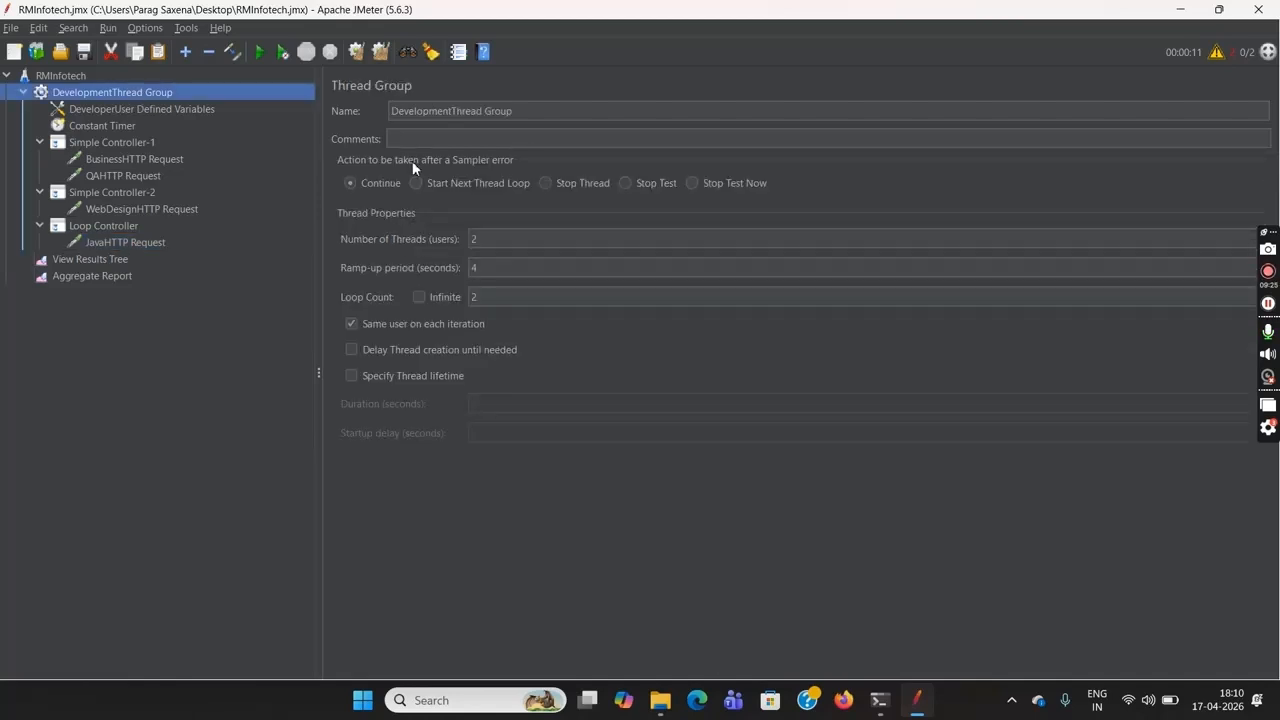
double_click(485, 240)
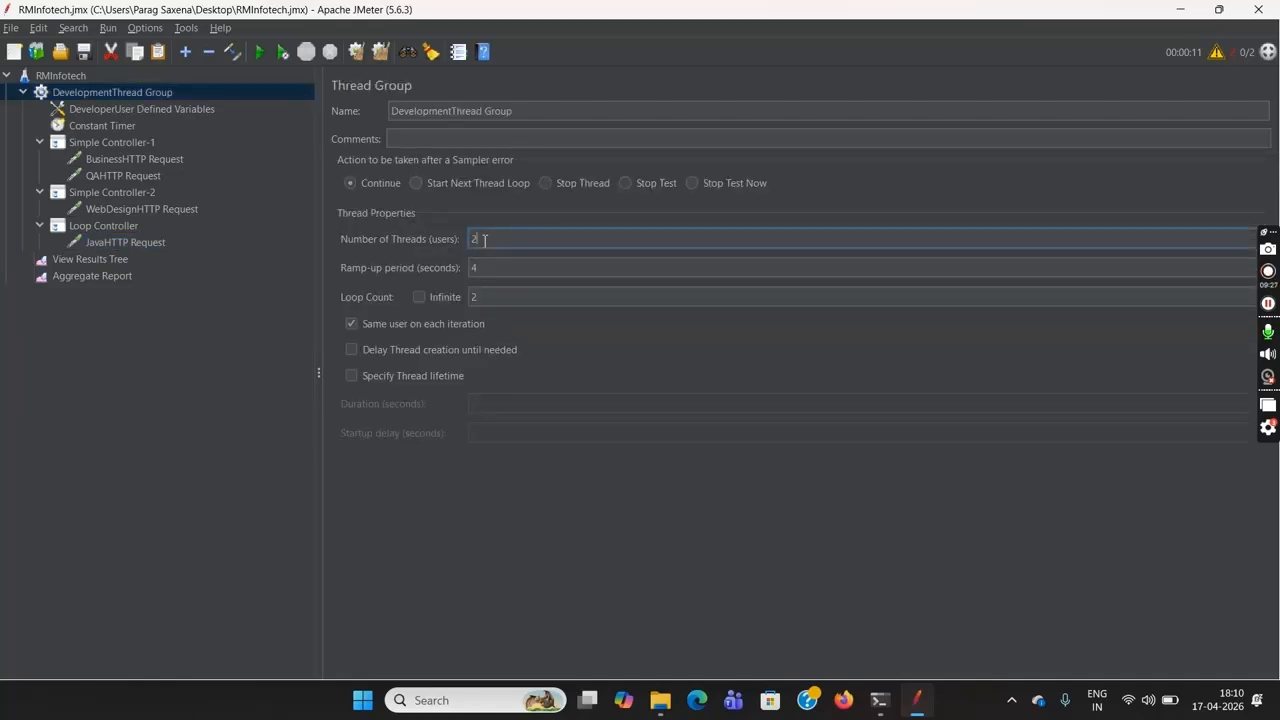
double_click(489, 296)
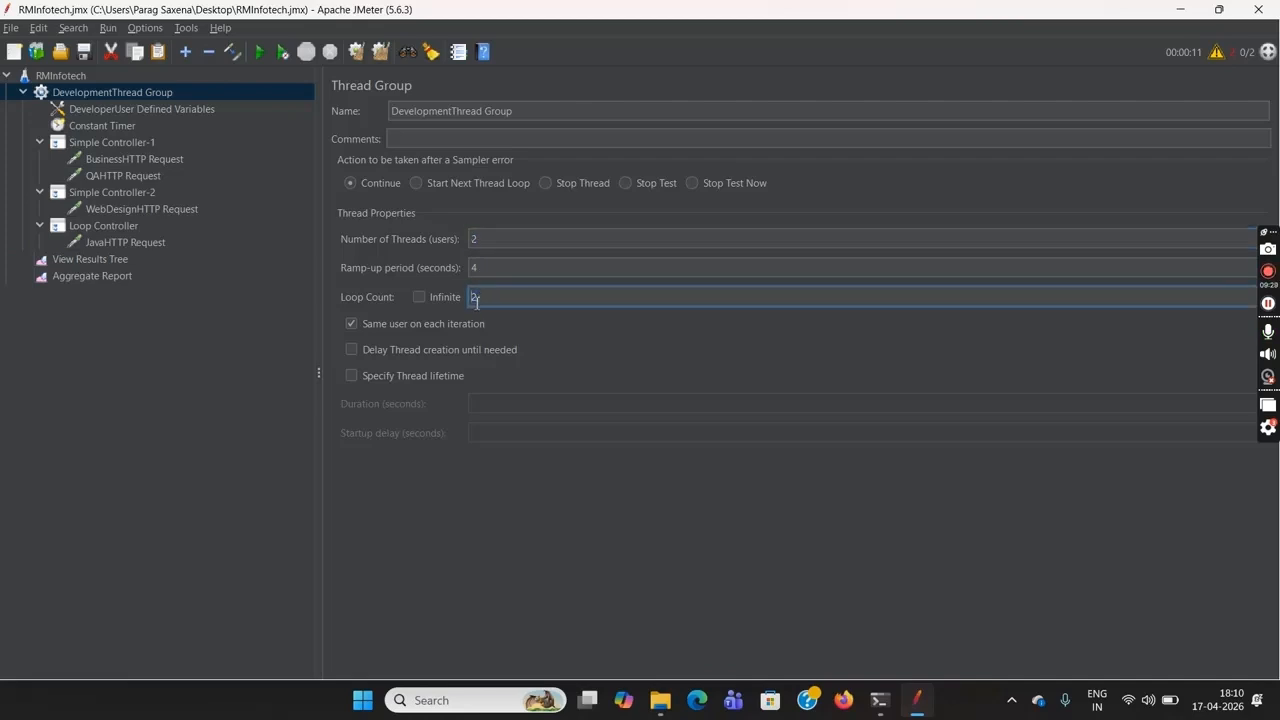
left_click(115, 227)
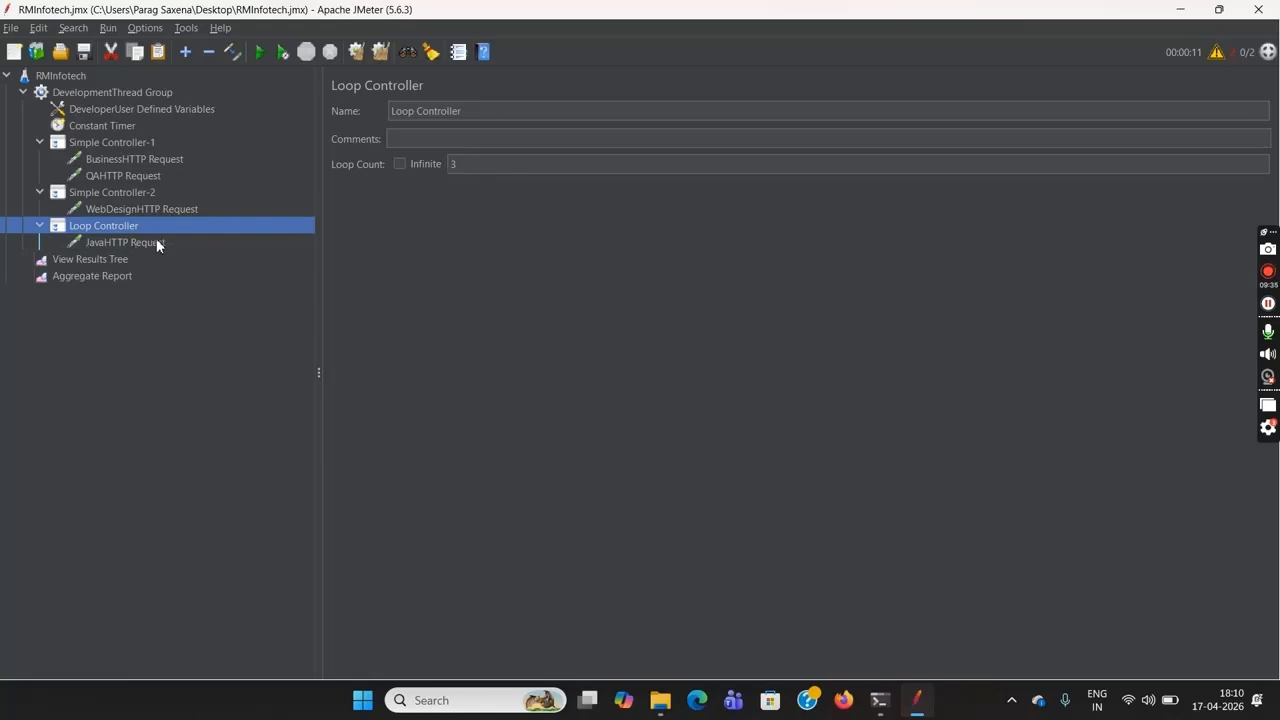
Clear the previous run's results from both listeners and rerun the test plan with no pauses
left_click(108, 276)
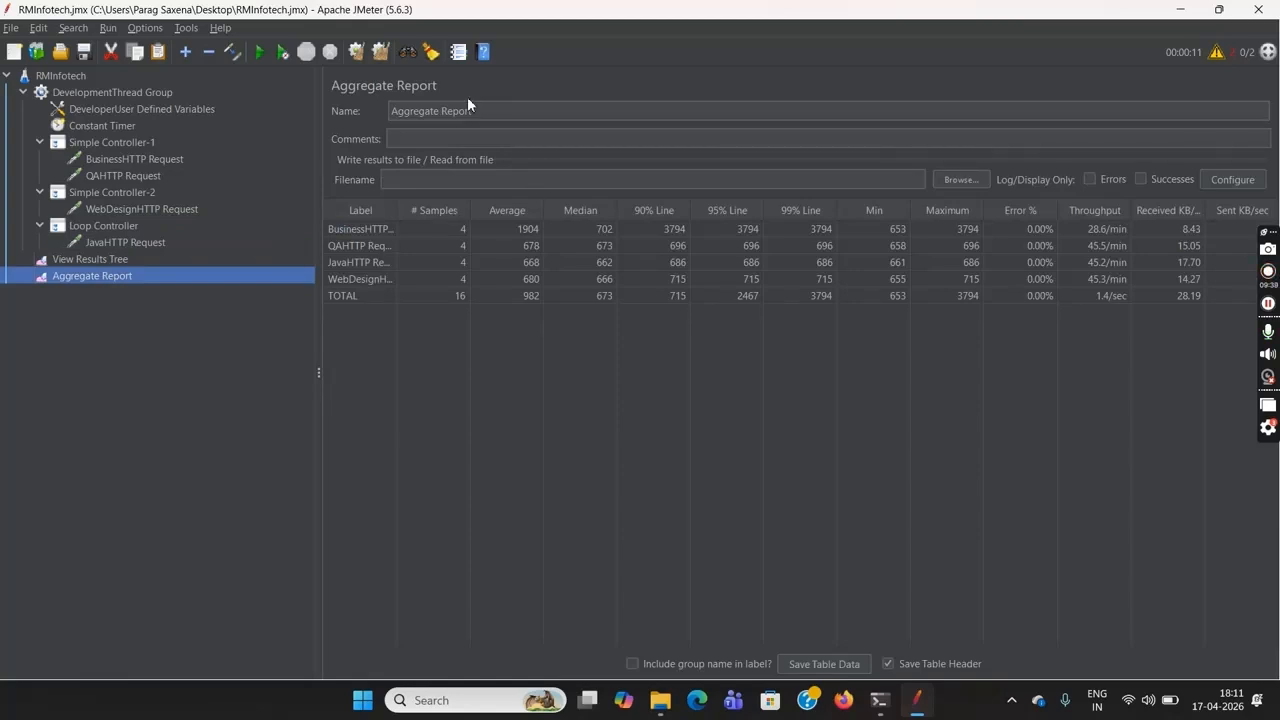
left_click(355, 55)
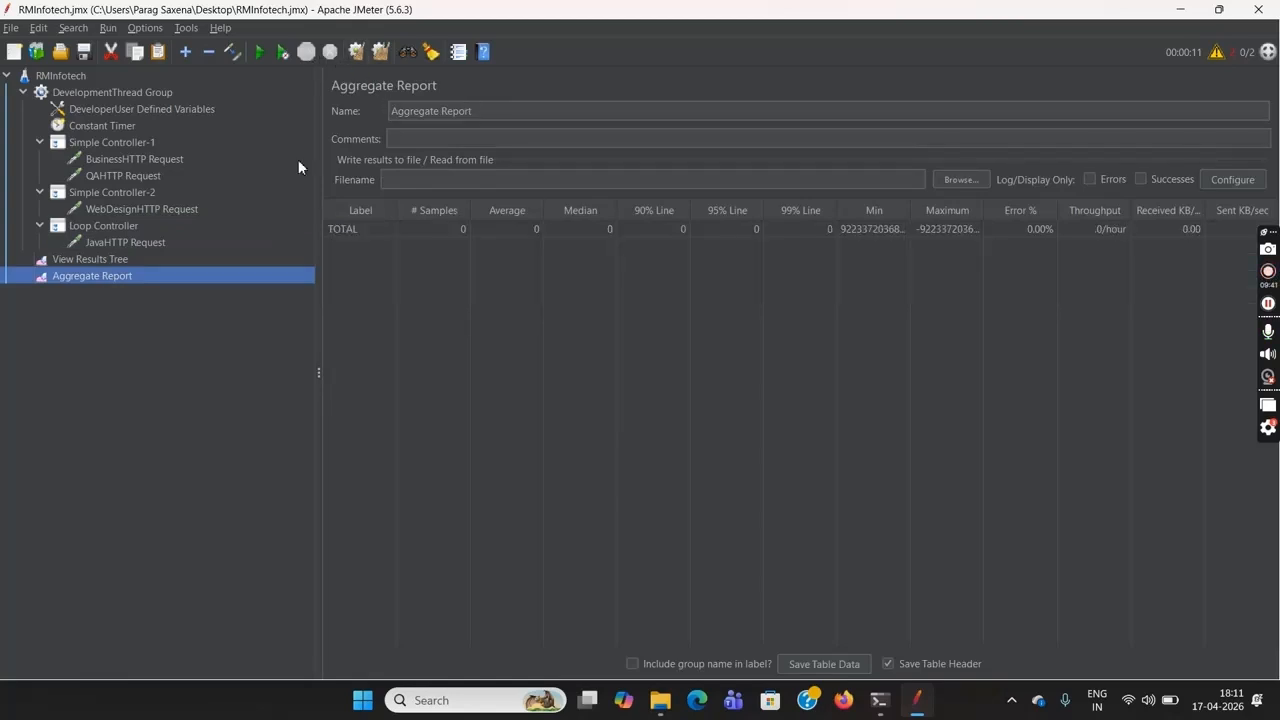
left_click(176, 259)
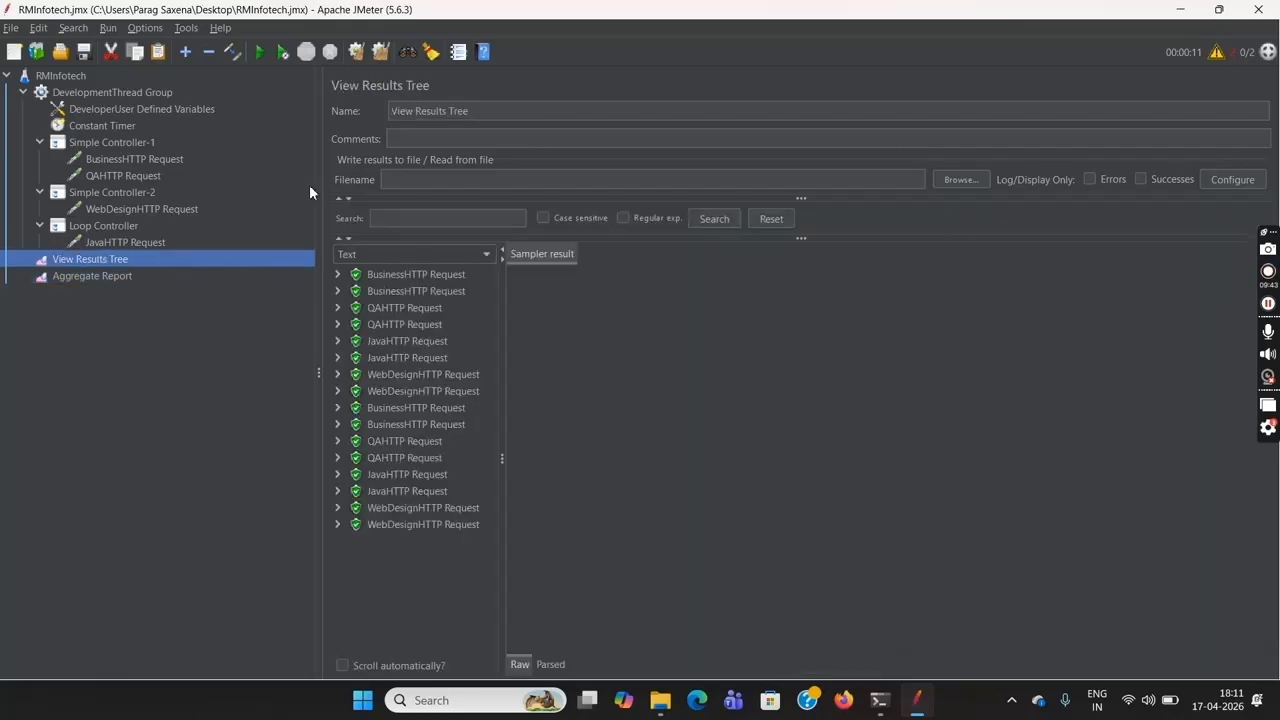
left_click(358, 54)
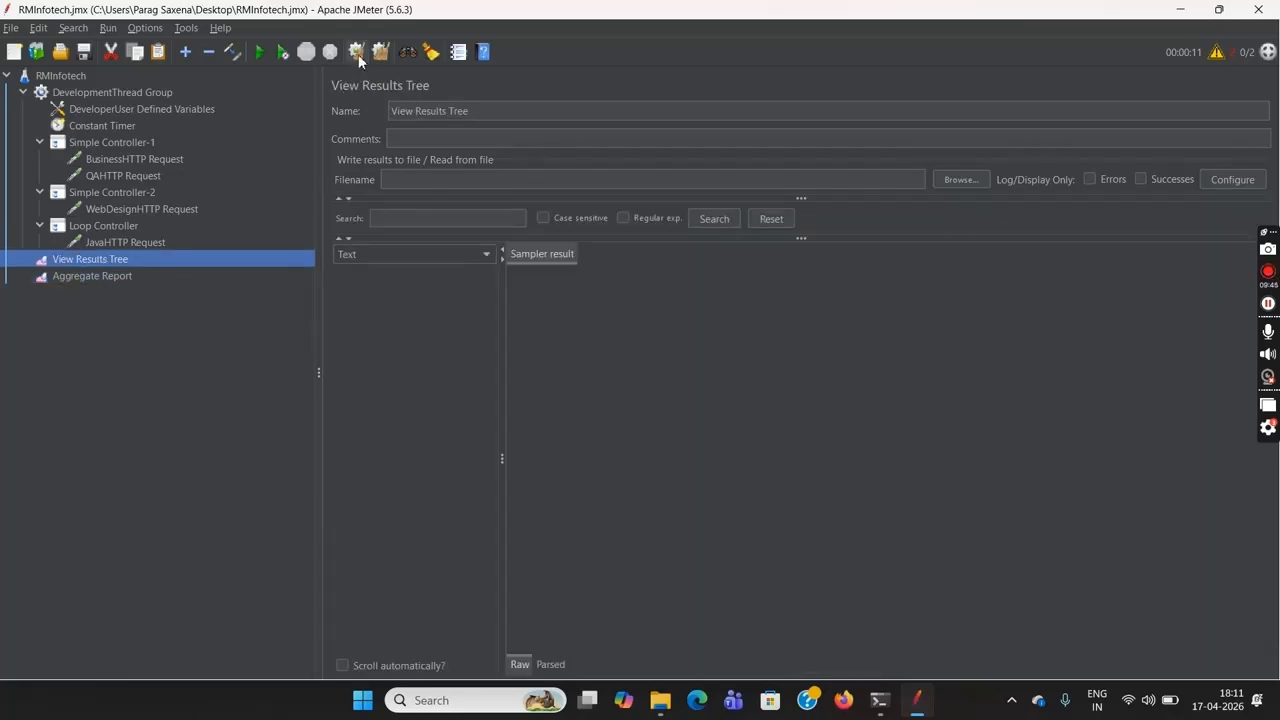
left_click(62, 76)
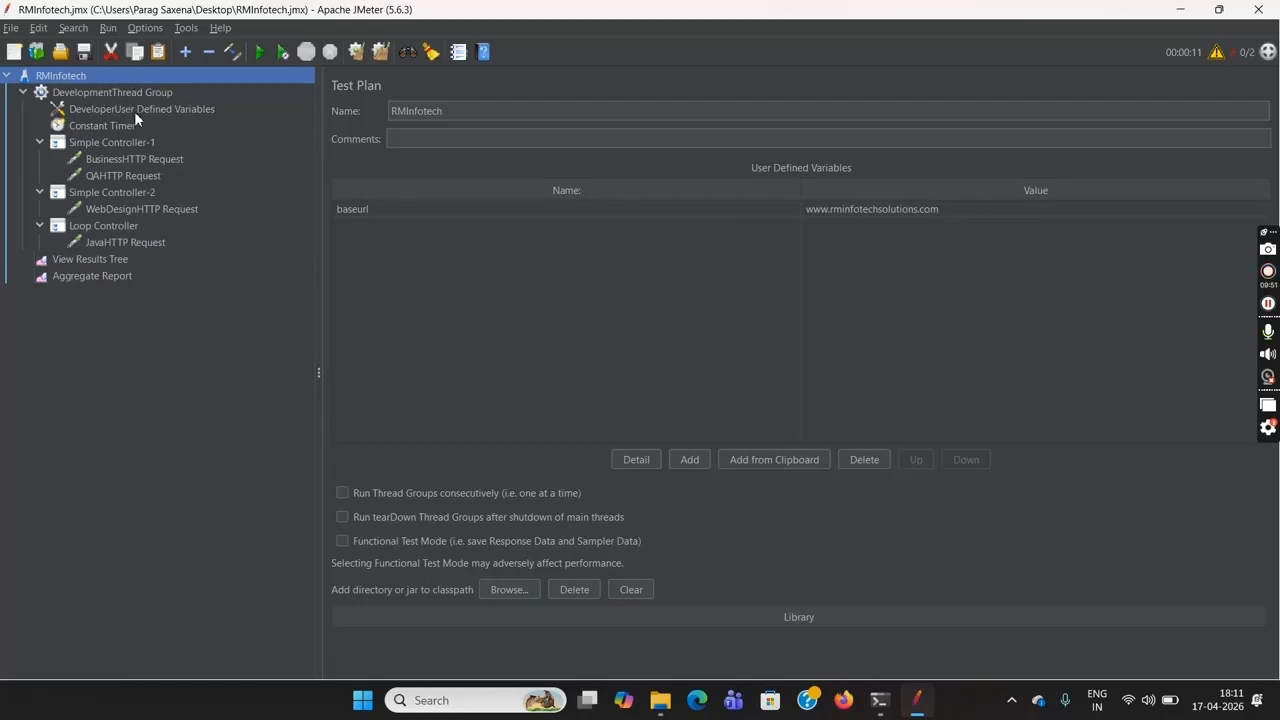
left_click(283, 58)
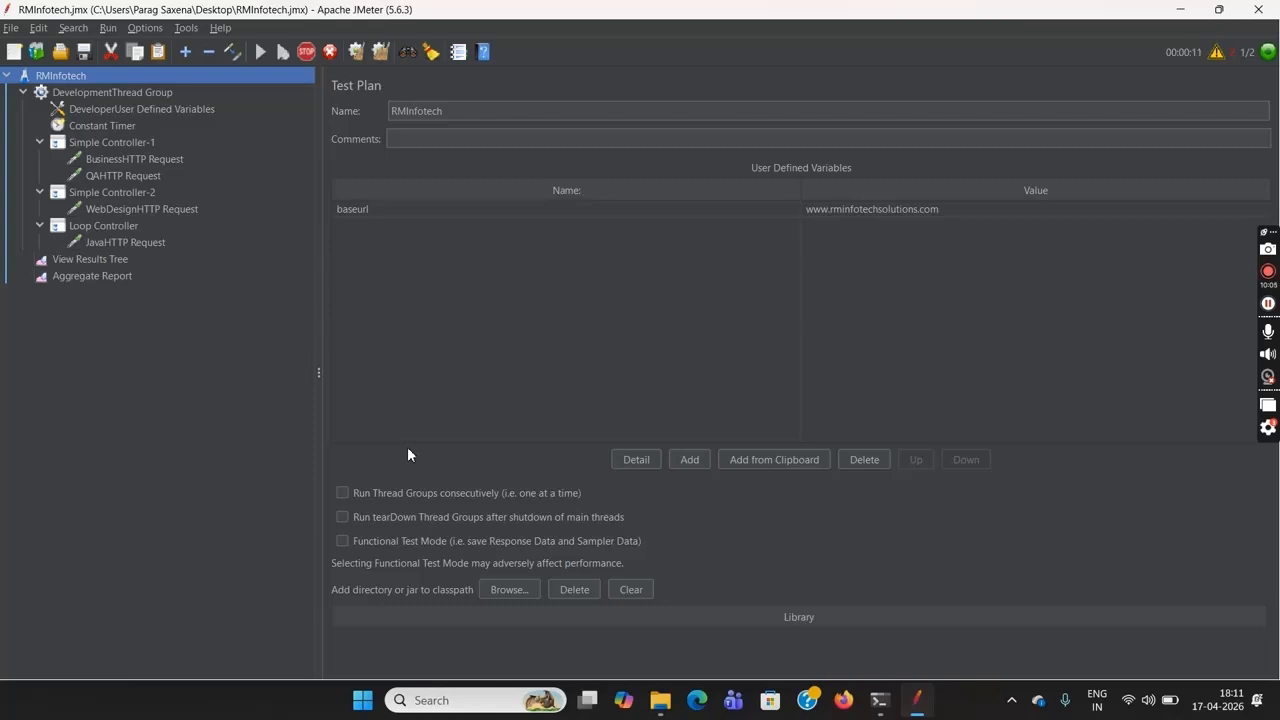
Examine the listed samples in View Results Tree and the Aggregate Report against the requests under the two Simple Controllers
left_click(105, 264)
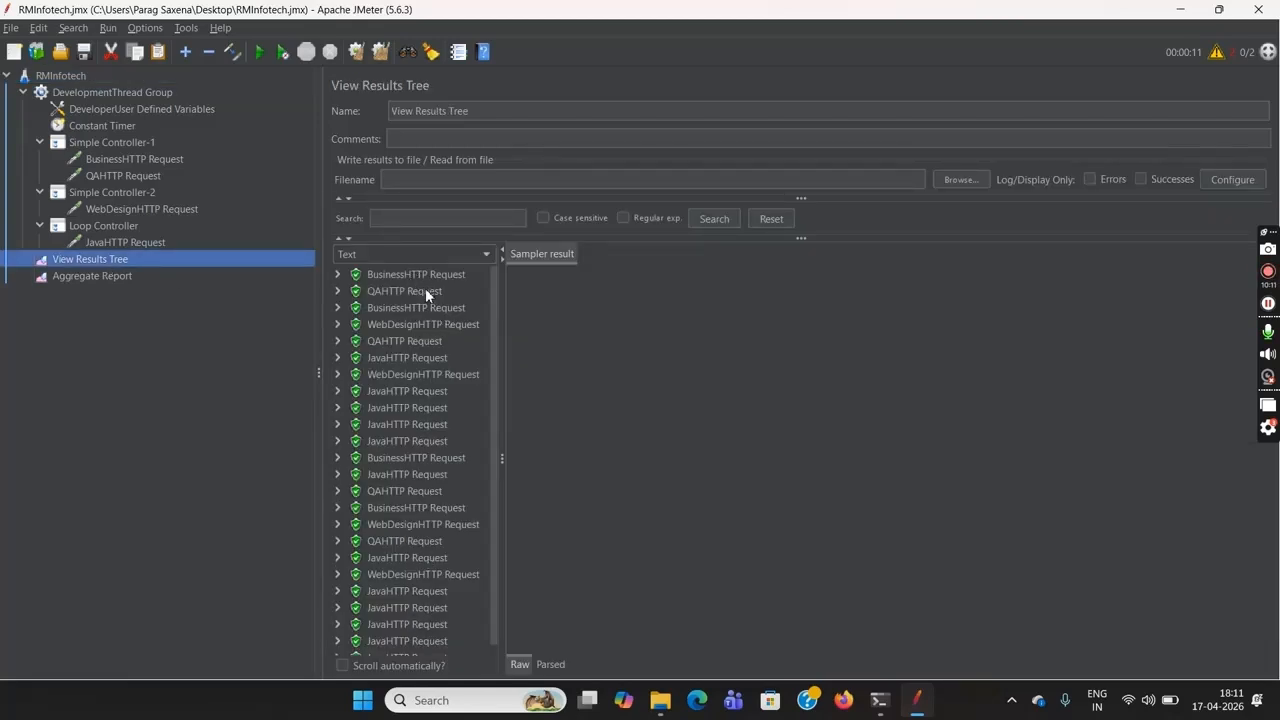
mouse_move(494, 315)
left_mouse_down()
mouse_move(493, 390)
mouse_move(480, 304)
left_mouse_up()
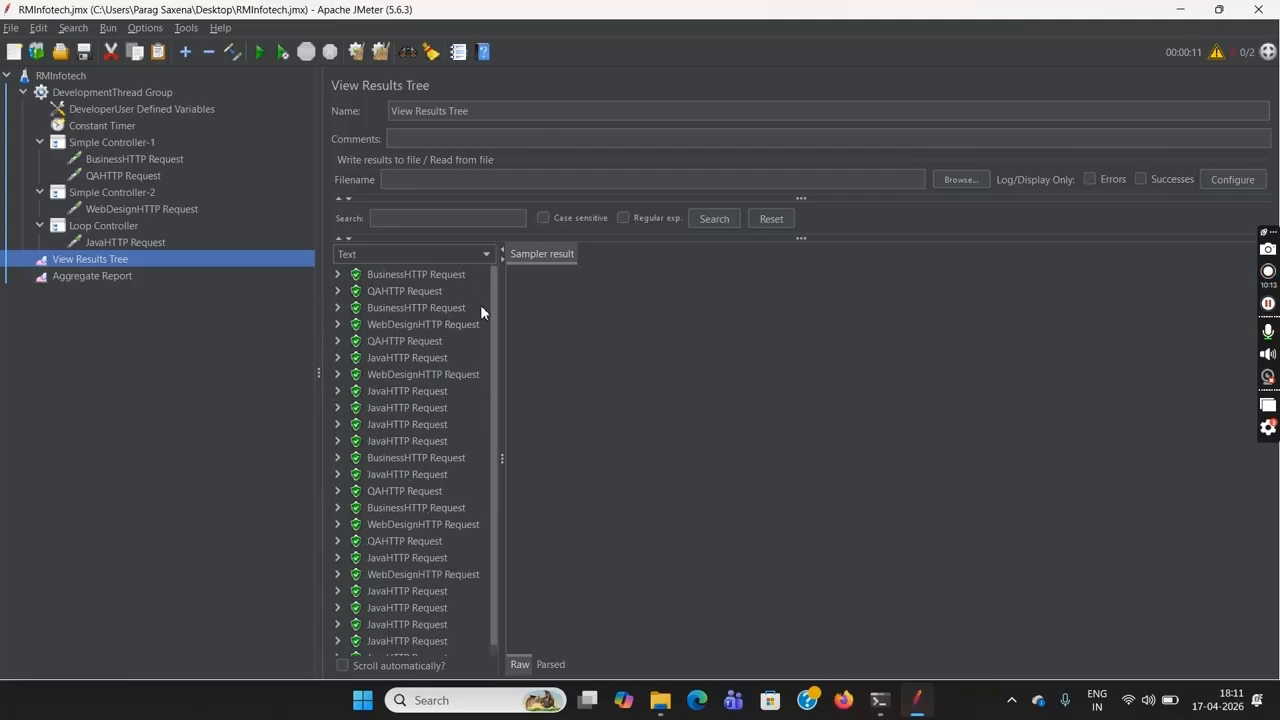
left_click(112, 278)
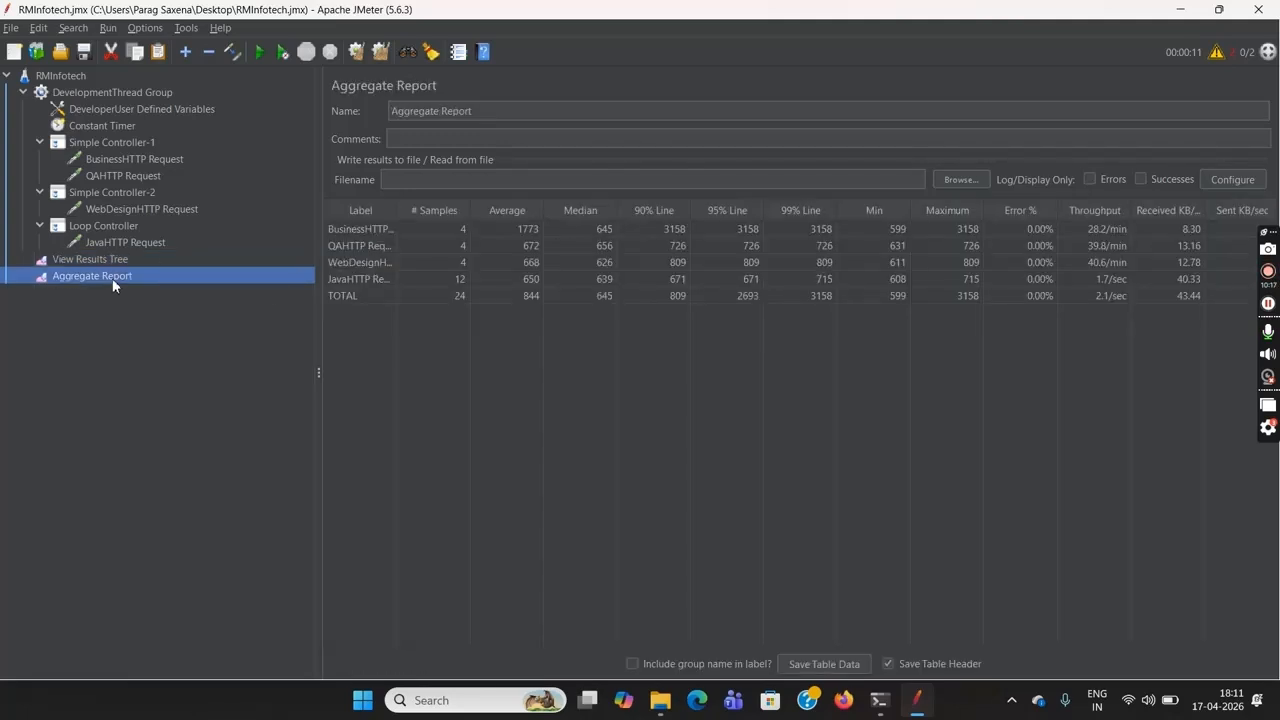
left_click(120, 160)
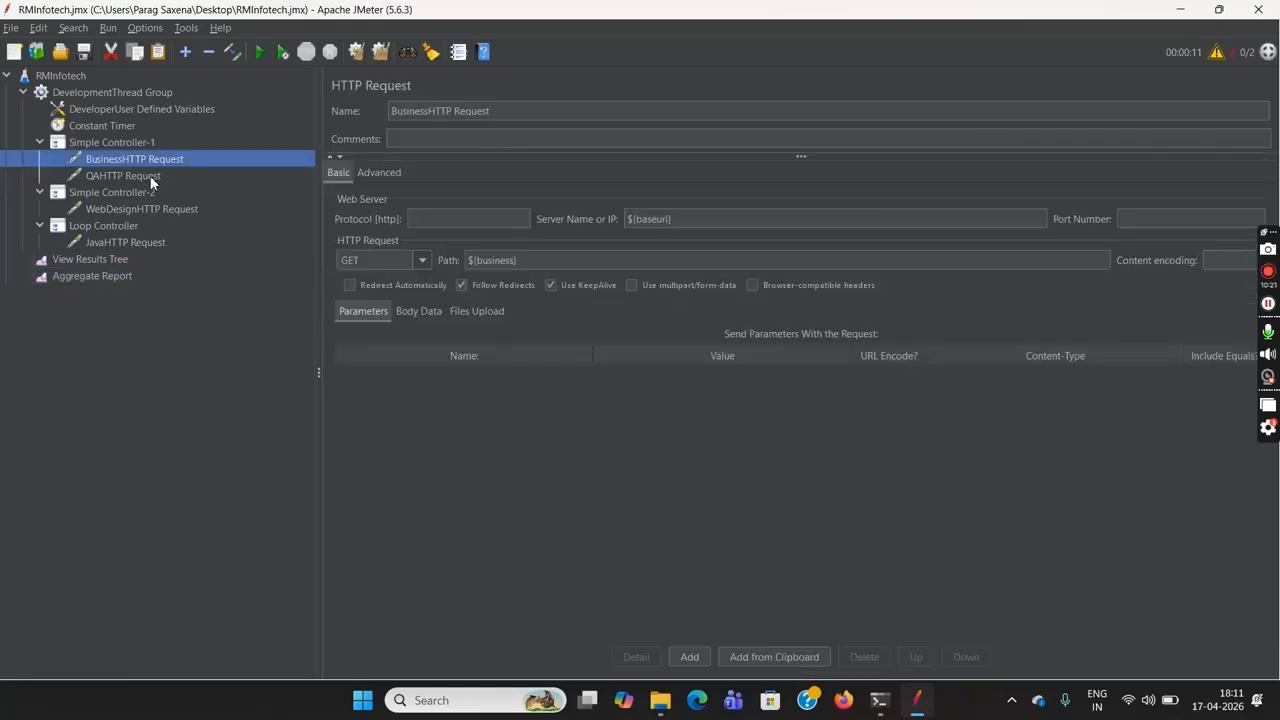
left_click(150, 175)
left_click(179, 211)
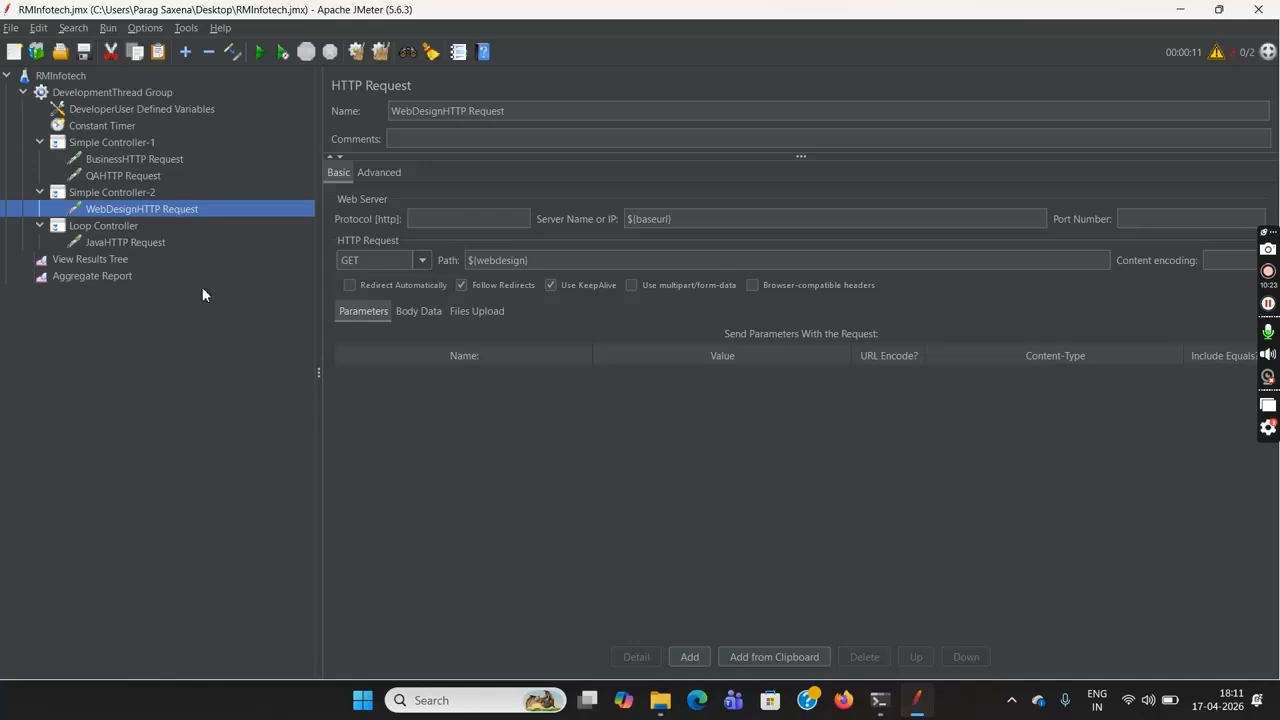
Compare the JavaHTTP Request's sample count in the Aggregate Report with the thread group's users and loops and the Loop Controller's count
left_click(116, 276)
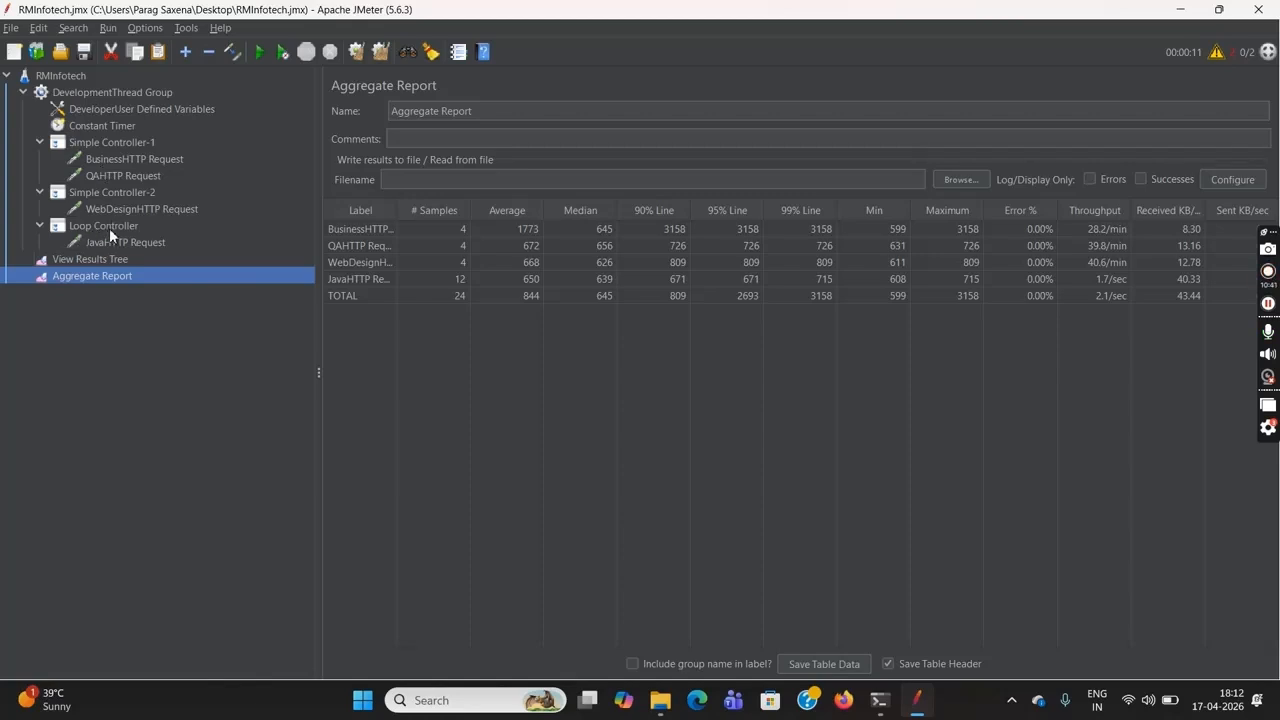
left_click(96, 95)
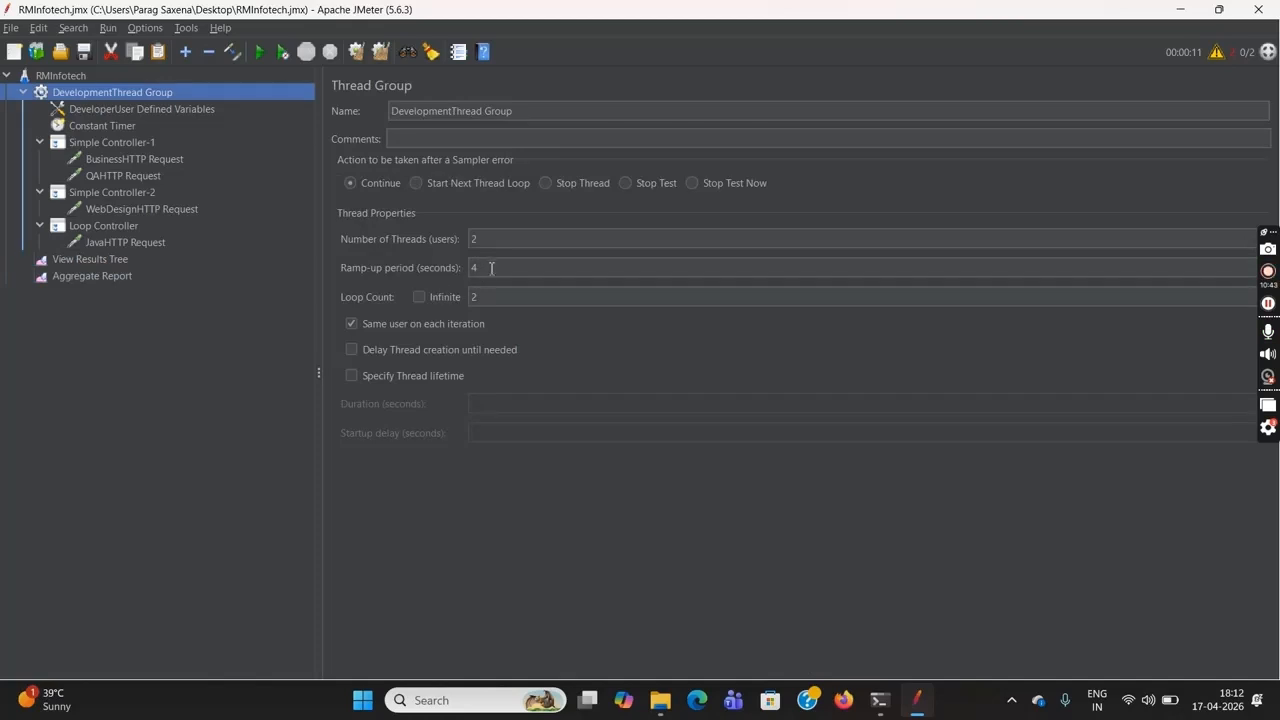
left_click(486, 240)
left_click(490, 300)
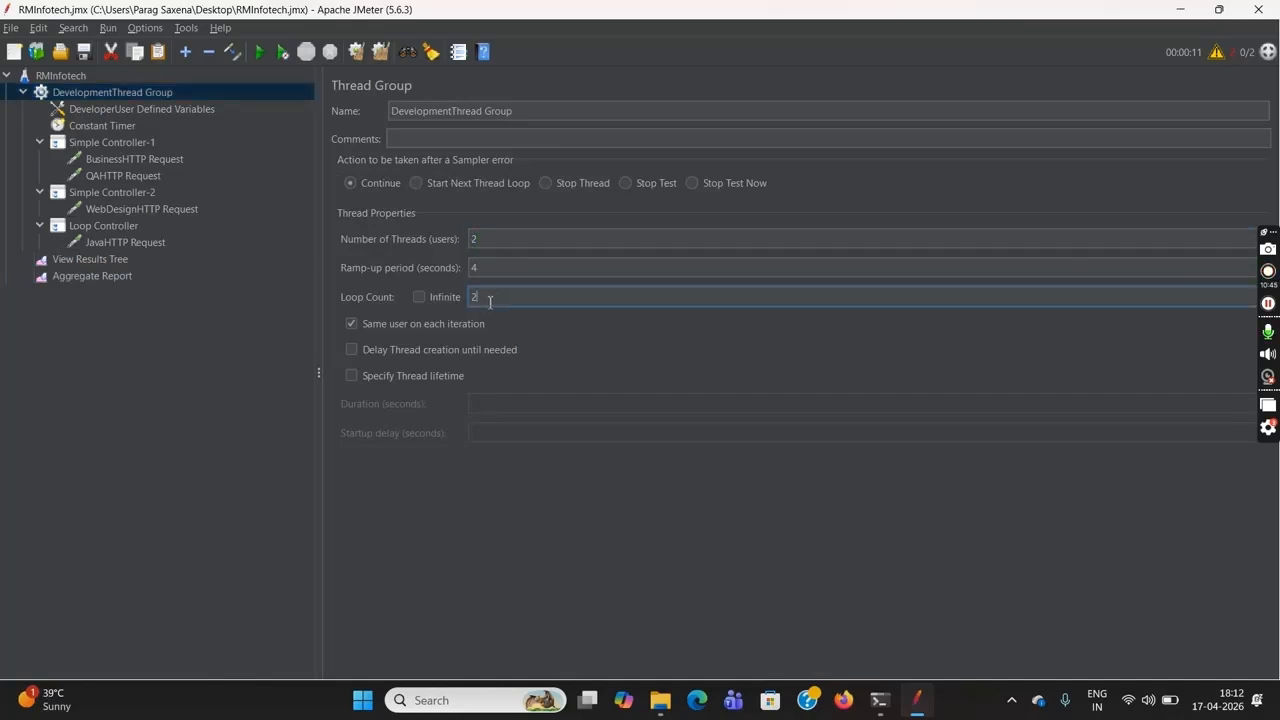
left_click(104, 228)
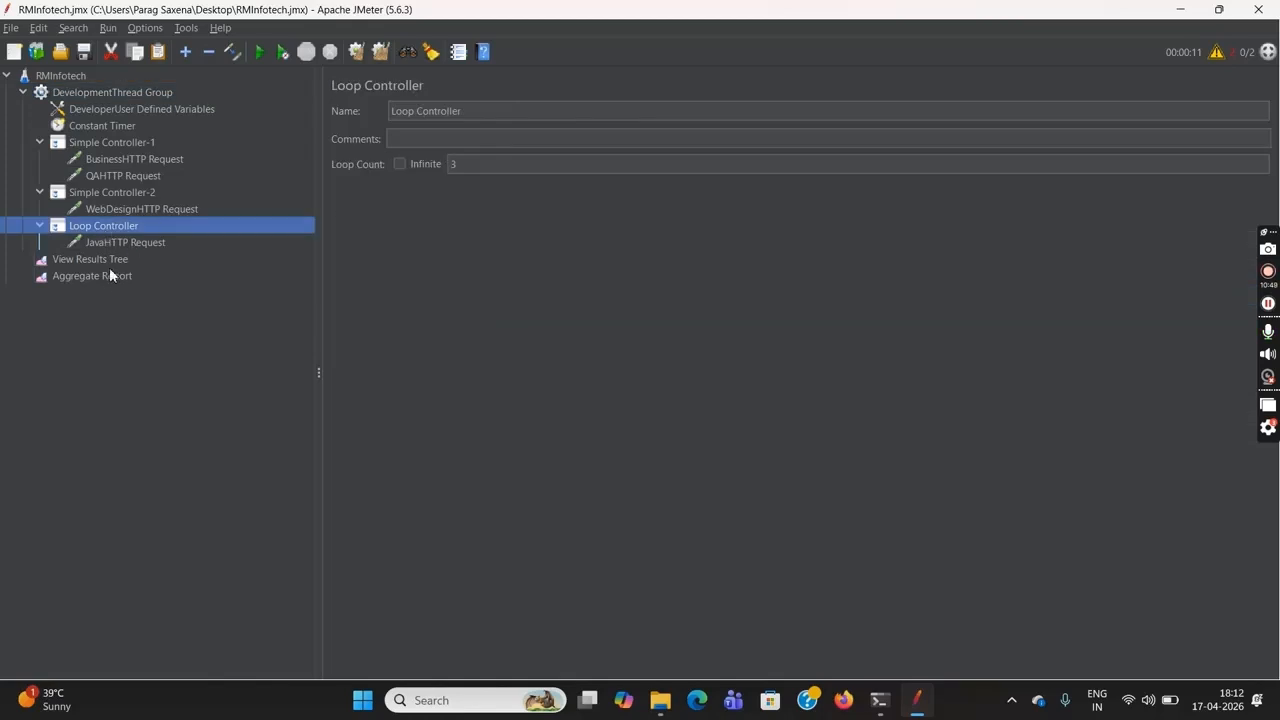
left_click(92, 276)
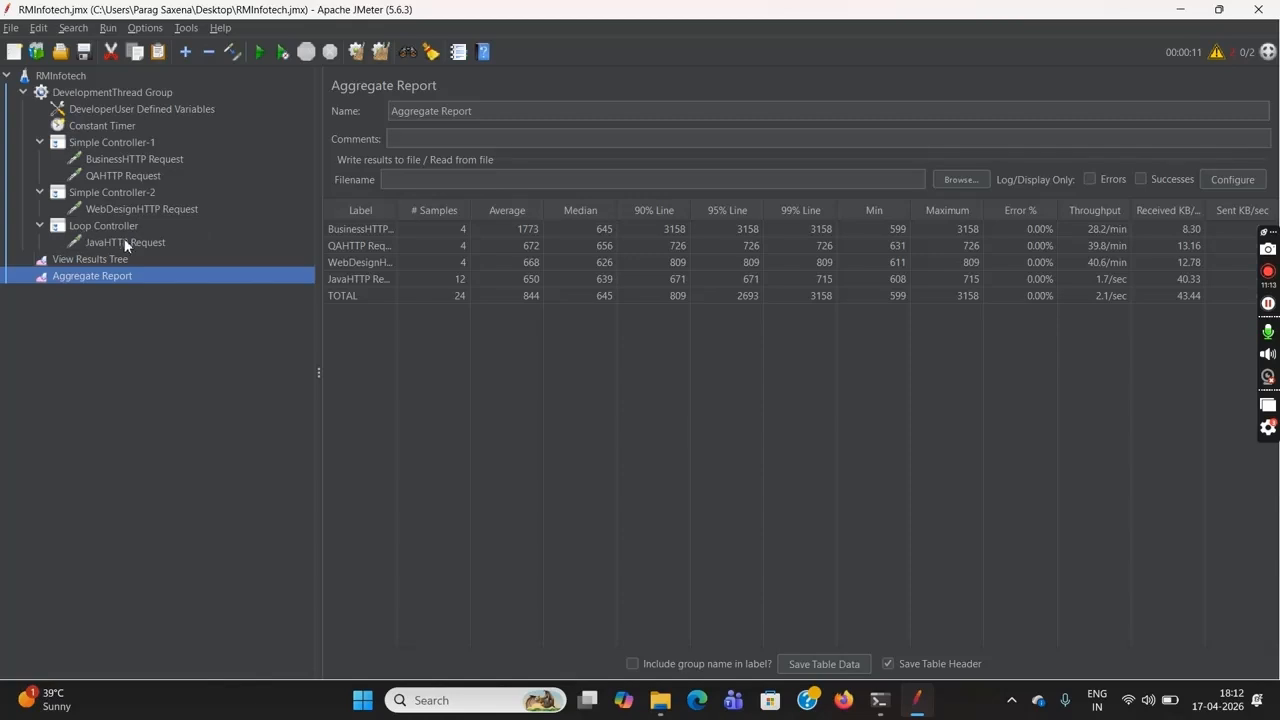
Set the DevelopmentThread Group's number of threads to 1 and its loop count to 1
left_click(114, 91)
left_click(492, 240)
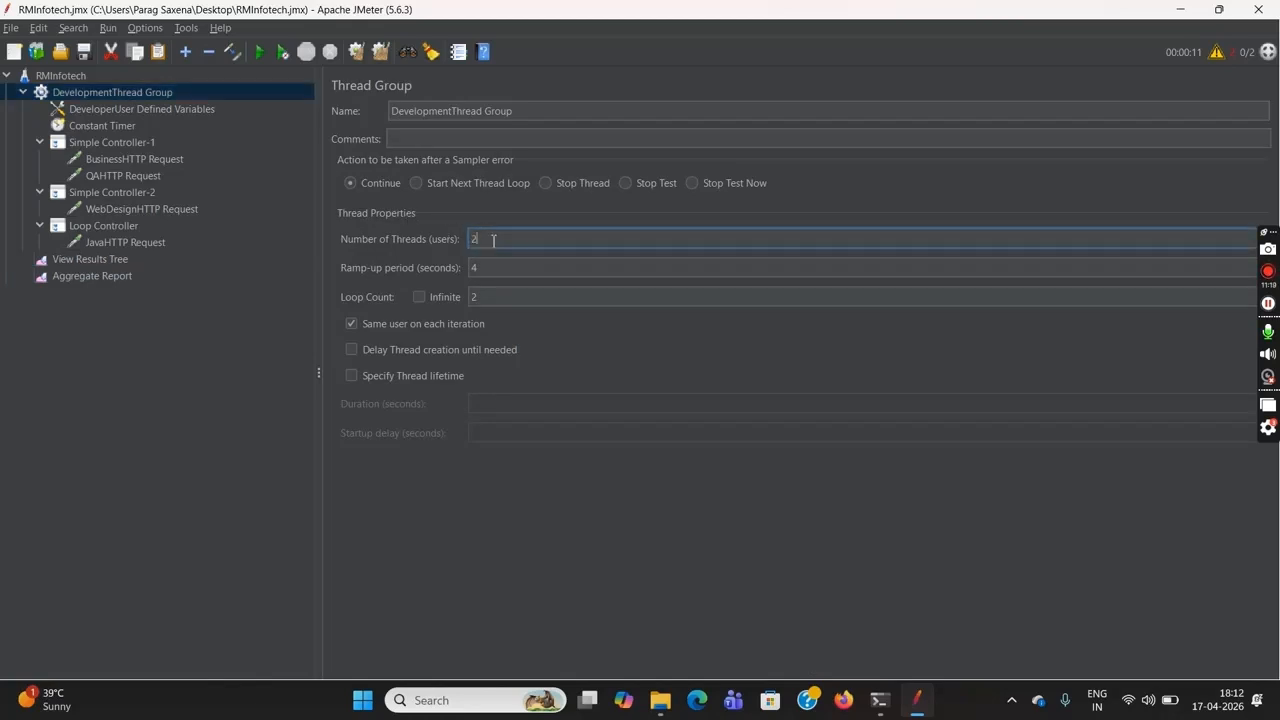
left_click(491, 297)
key("BackSpace")
type("1")
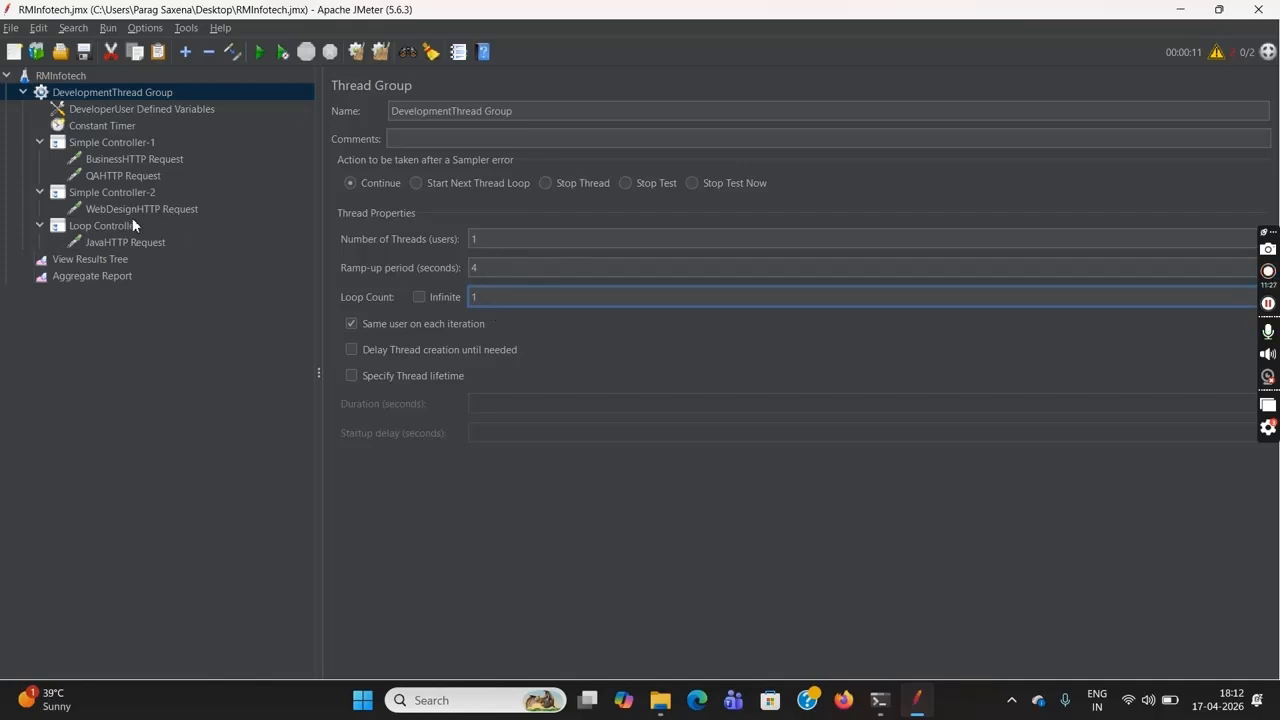
Clear the previous run's results from the Aggregate Report and View Results Tree
left_click(110, 280)
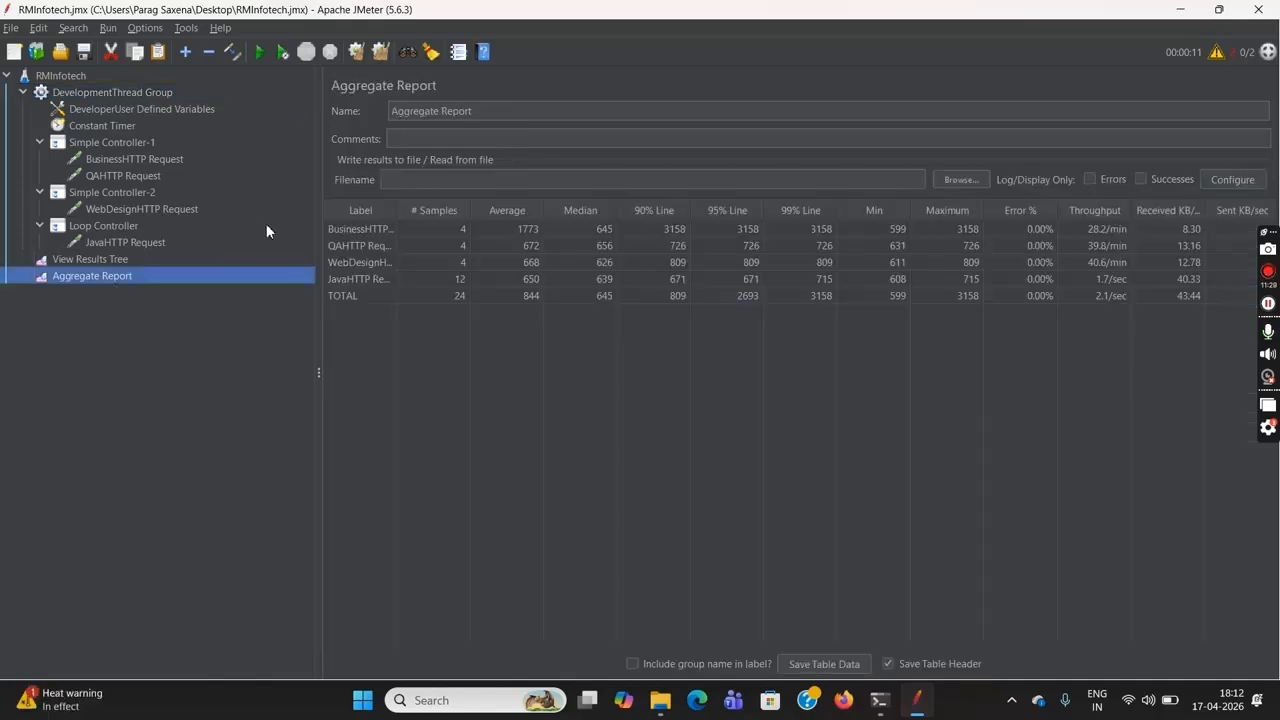
left_click(362, 58)
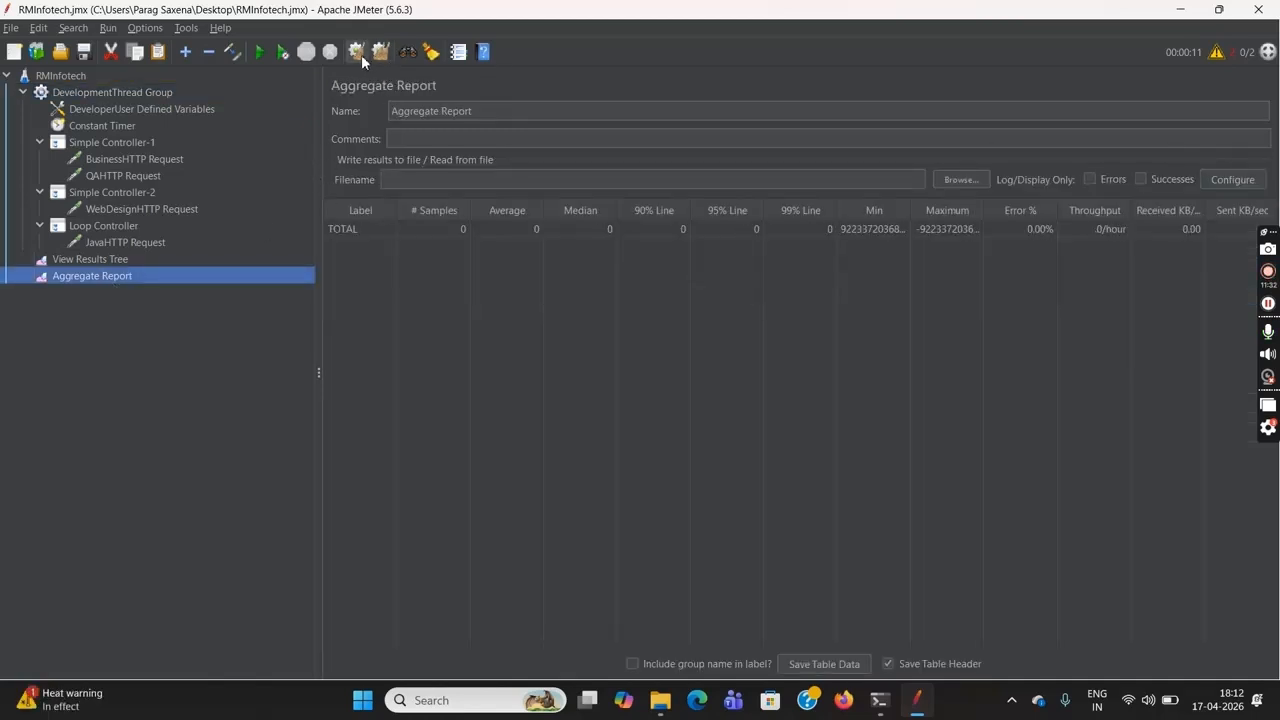
left_click(156, 259)
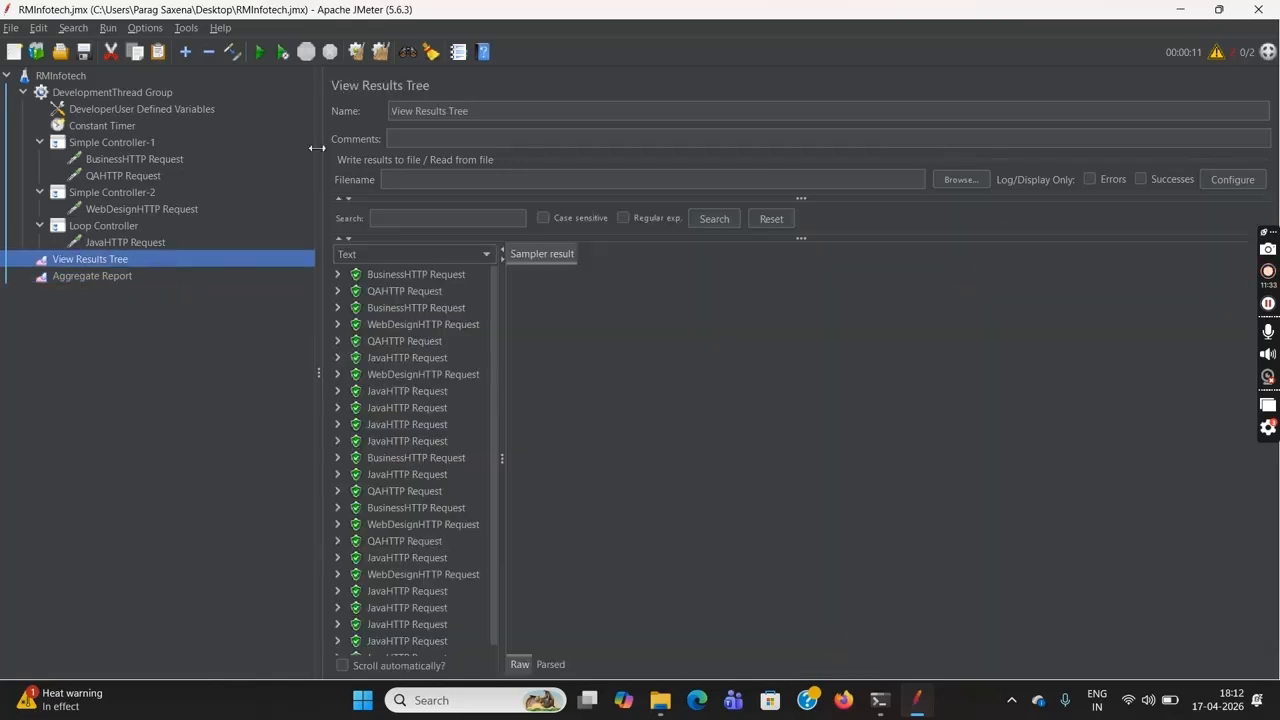
left_click(356, 52)
left_click(93, 280)
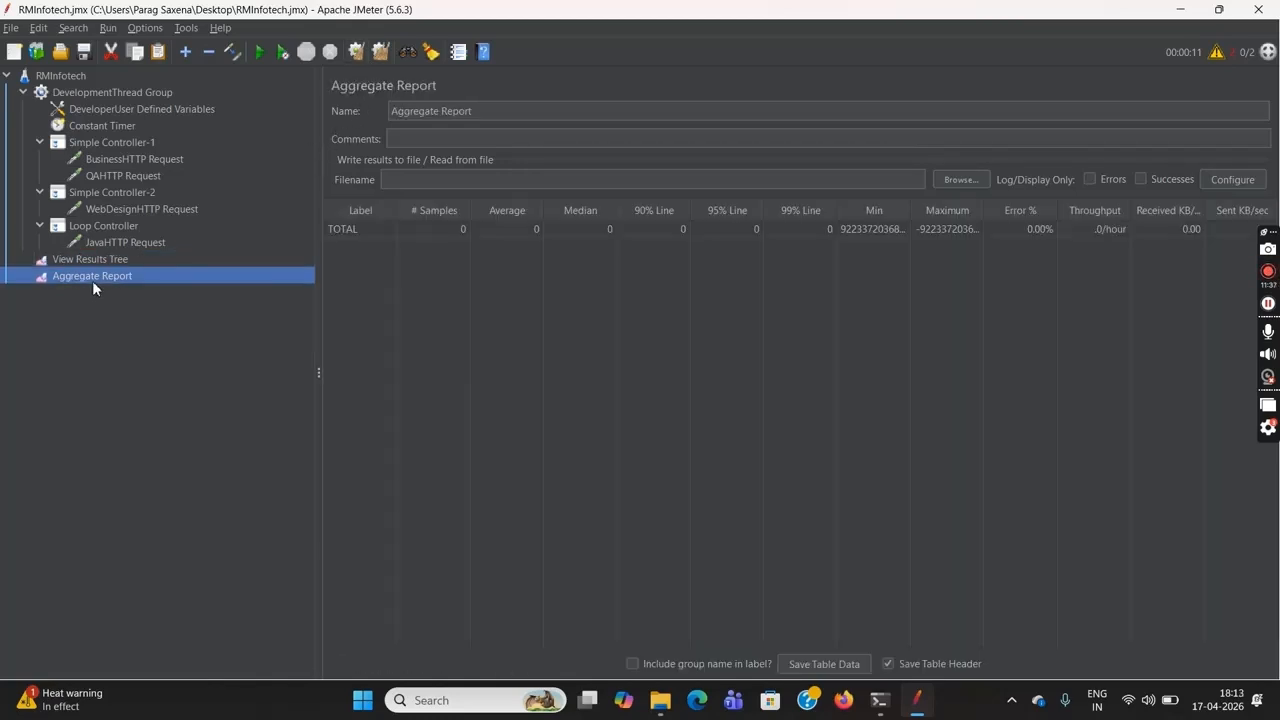
Run the RMInfotech test plan, and review the Aggregate Report's results and the Constant Timer's thread delay
left_click(61, 76)
left_click(261, 53)
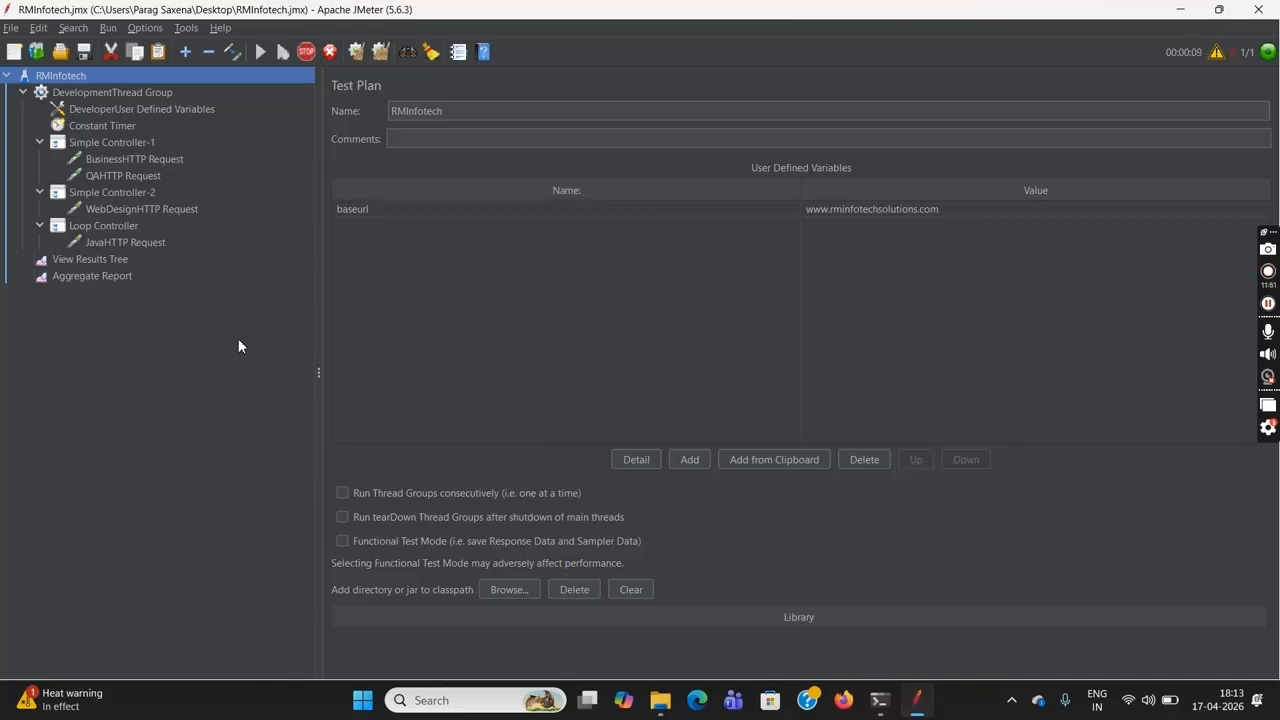
left_click(120, 277)
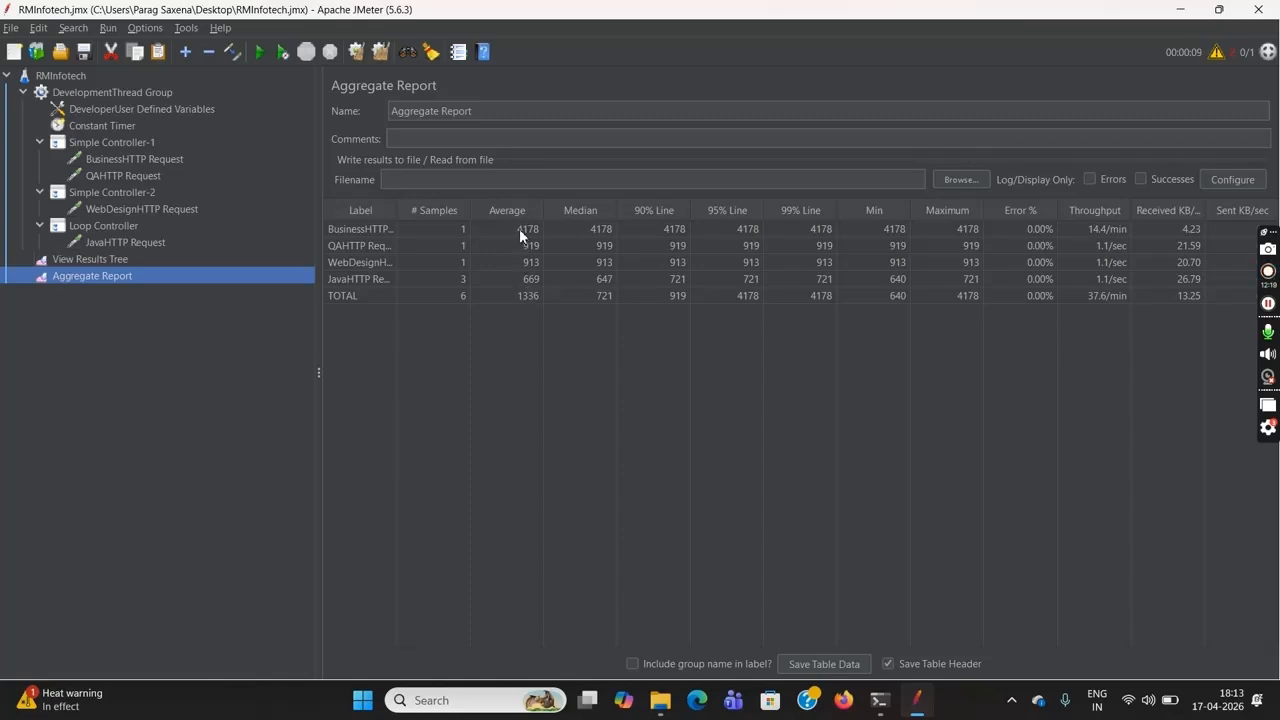
left_click(116, 127)
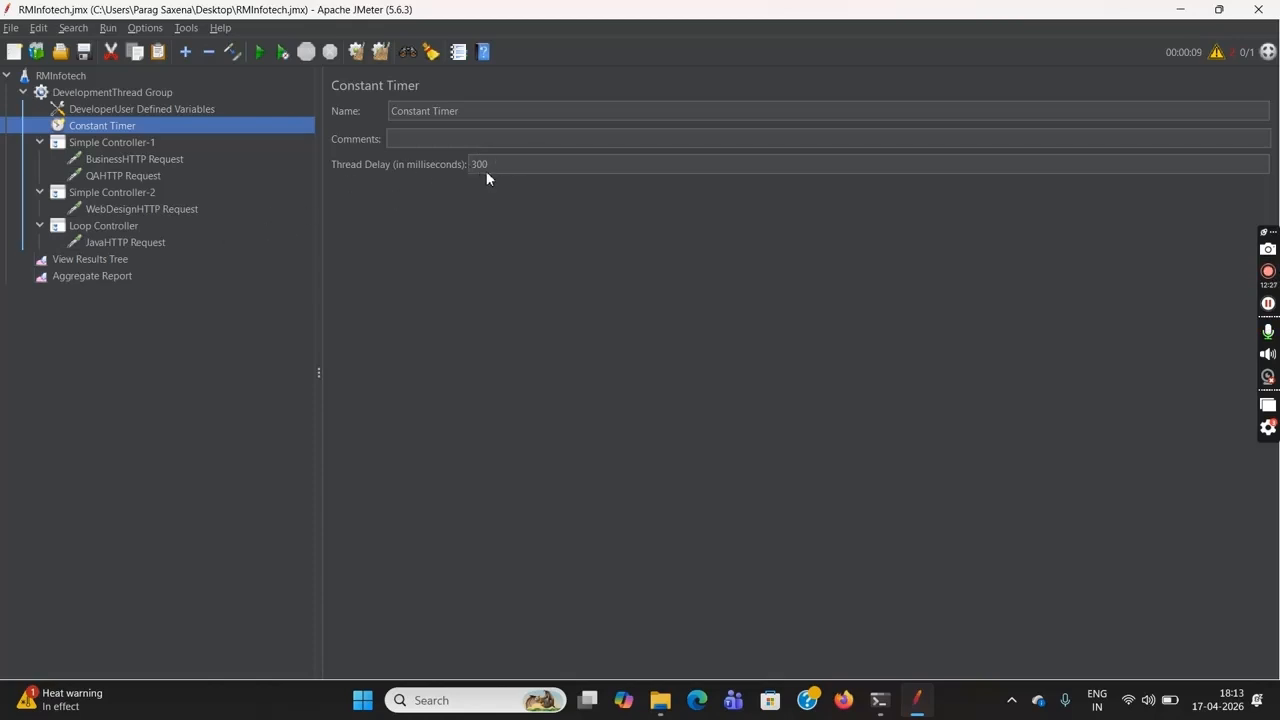
Add a Transaction Controller to the DevelopmentThread Group
left_click(159, 92)
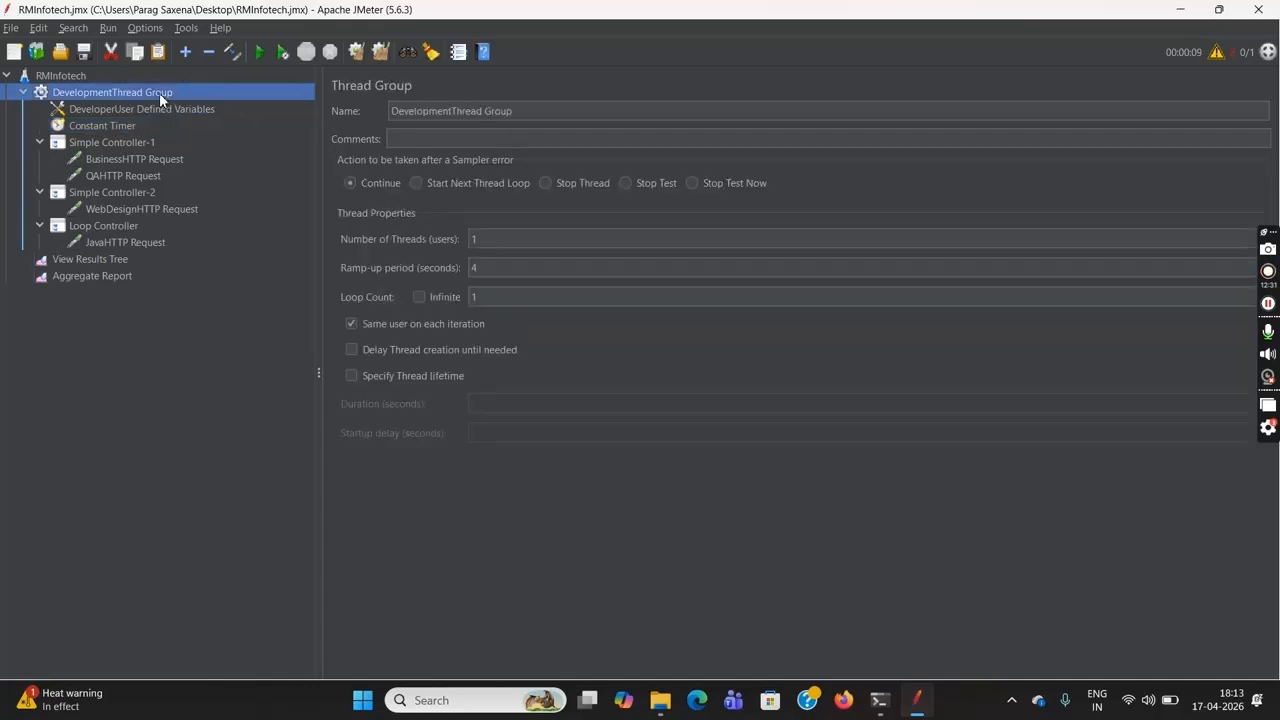
right_click(159, 92)
mouse_move(315, 104)
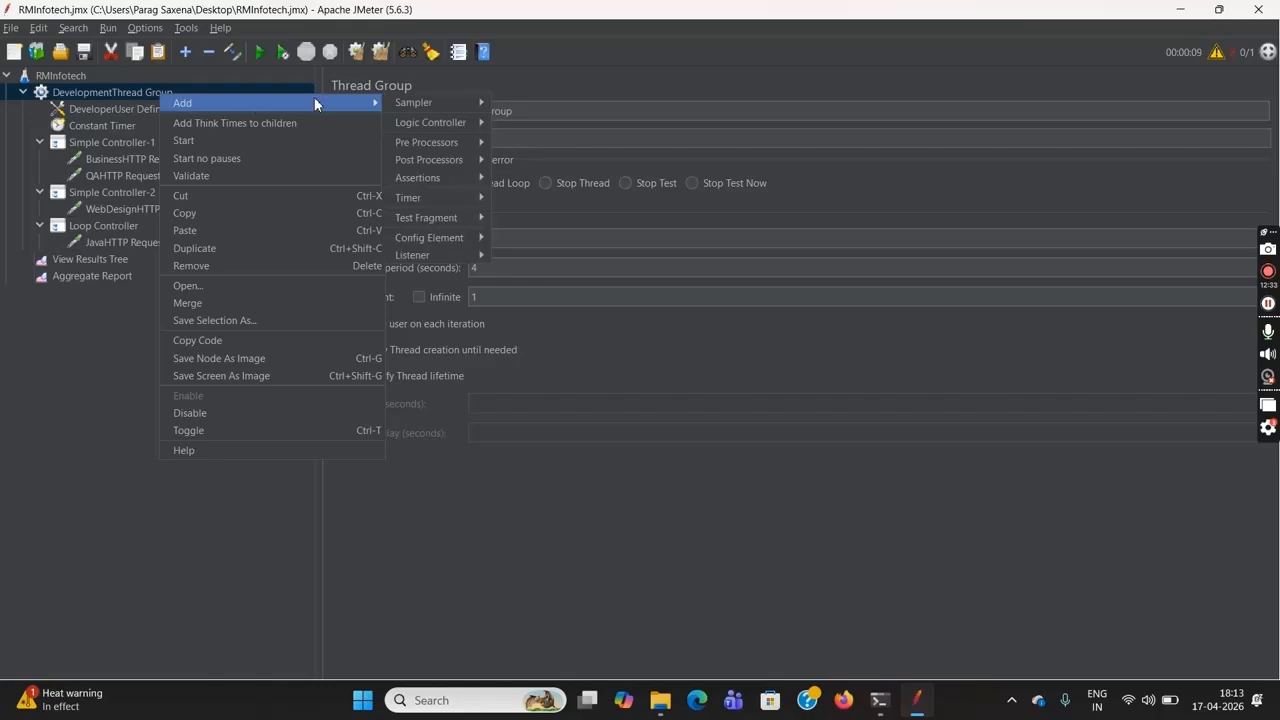
mouse_move(440, 122)
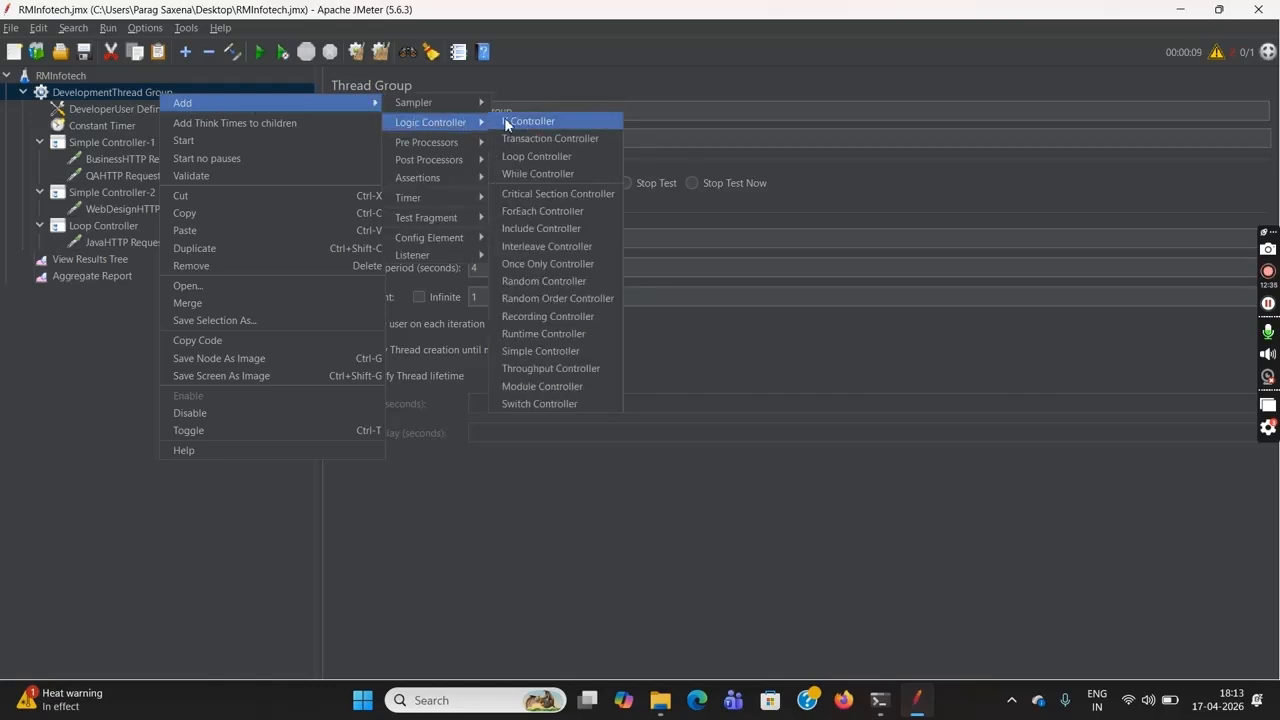
left_click(563, 141)
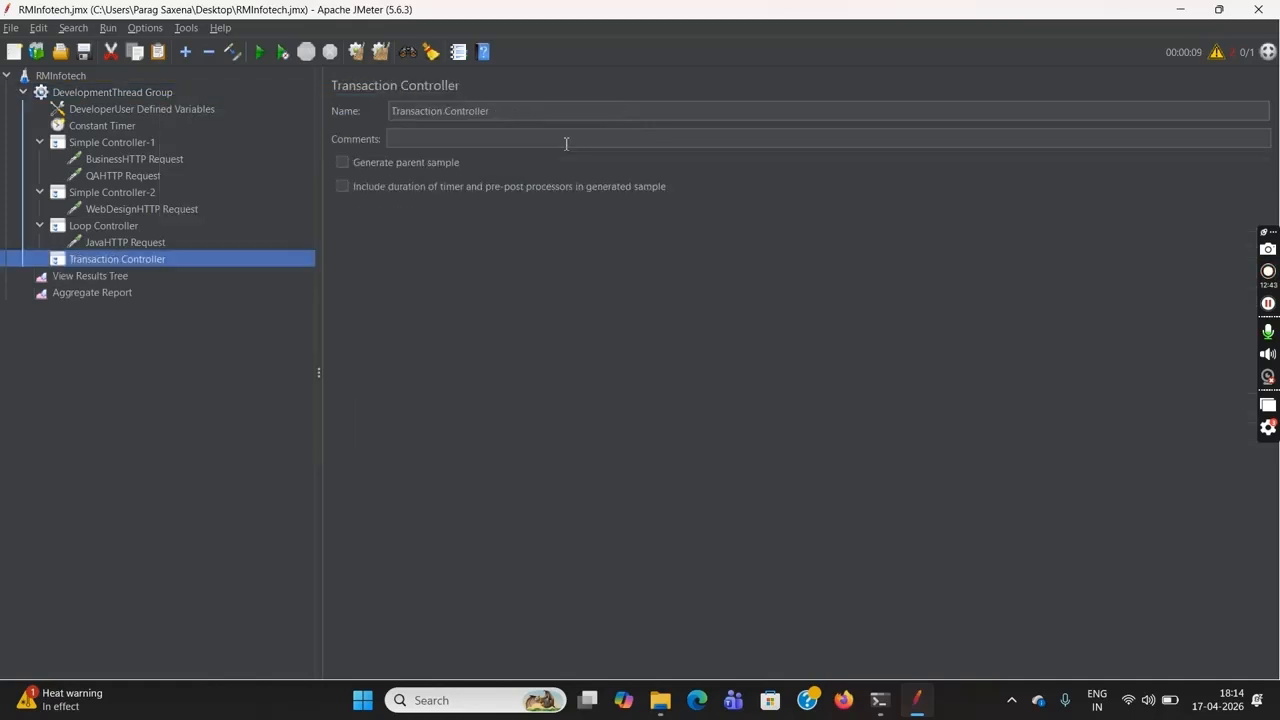
Cut both Simple Controllers, the Loop Controller and the Transaction Controller together, and paste them back into the DevelopmentThread Group
left_click(125, 148, "ctrl")
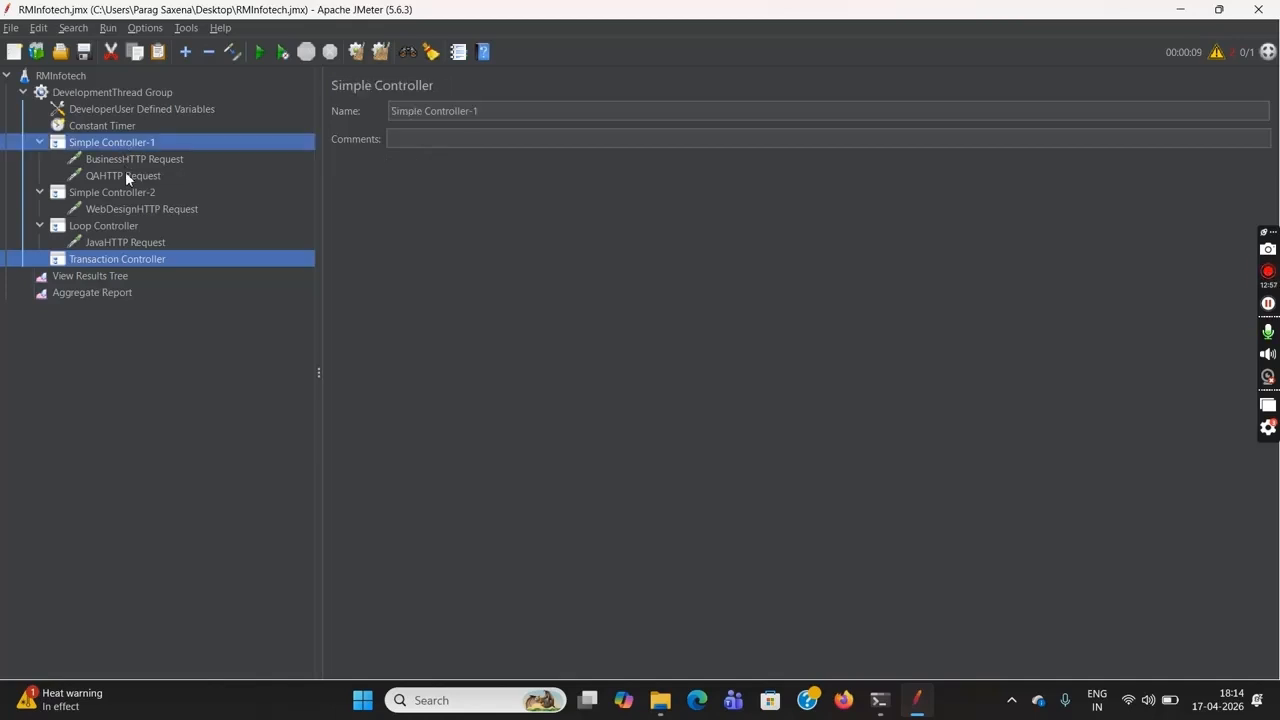
left_click(132, 191, "ctrl")
left_click(133, 228, "ctrl")
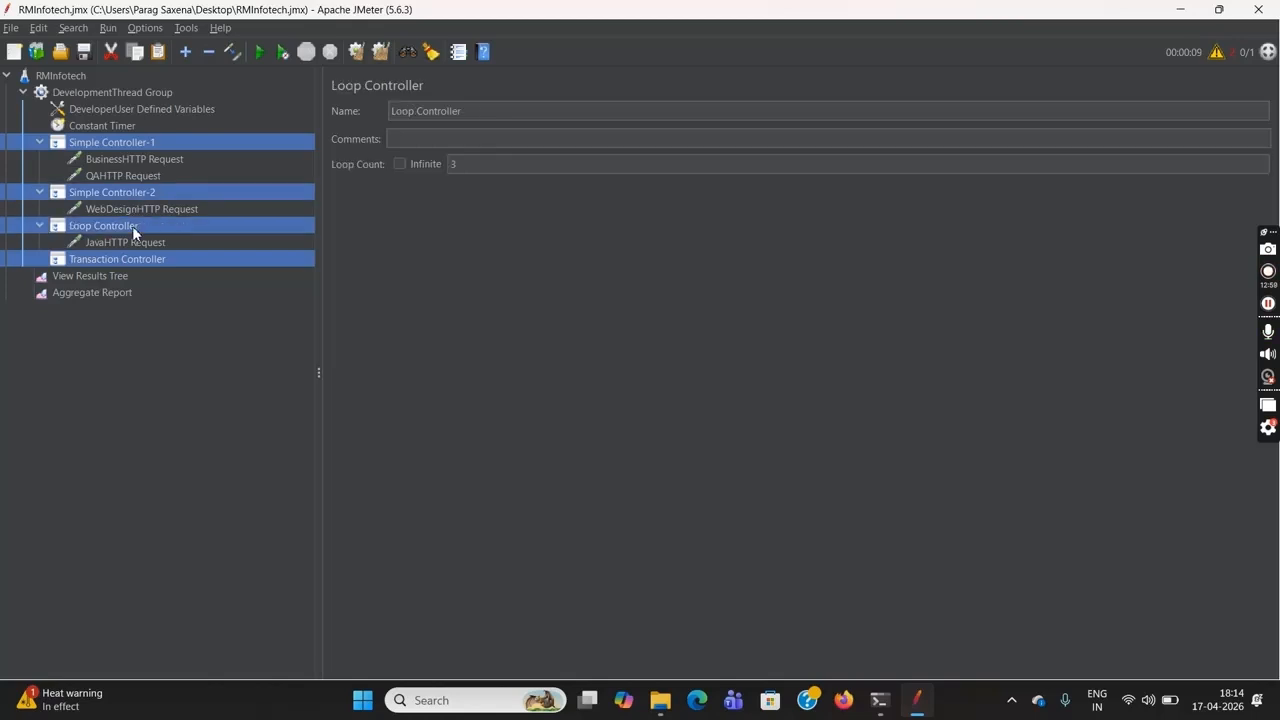
key("Delete")
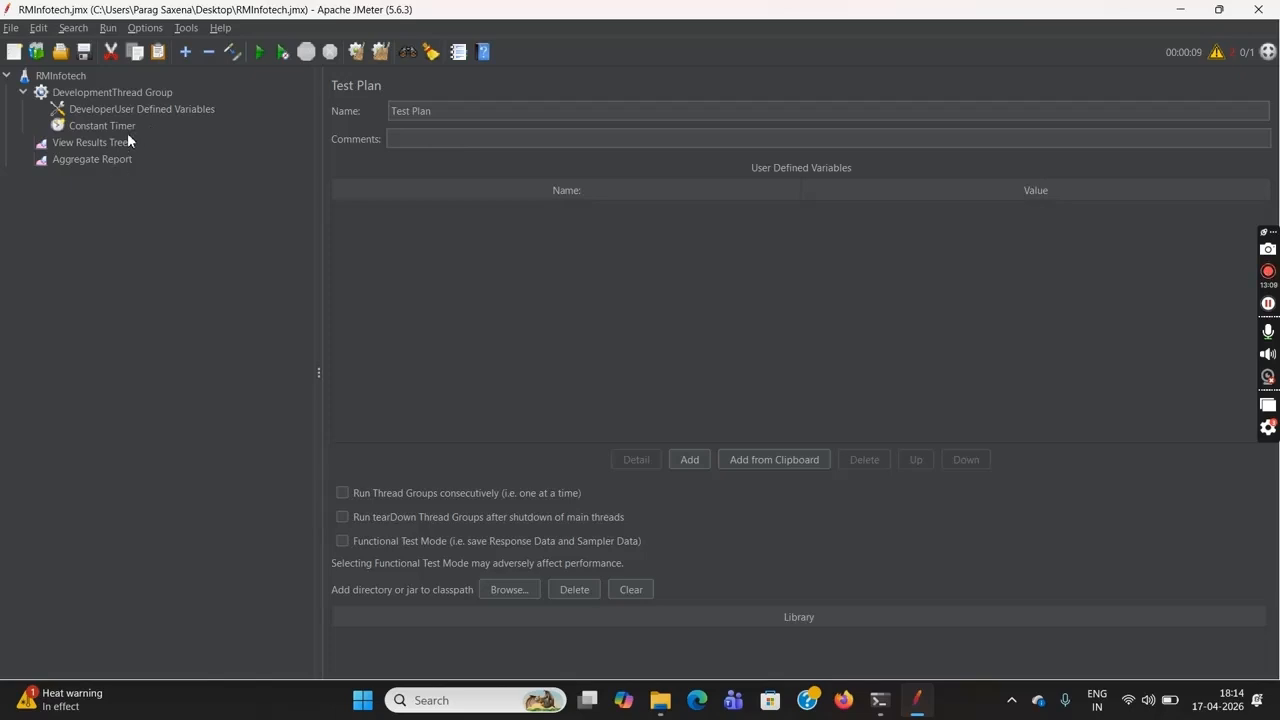
left_click(102, 98)
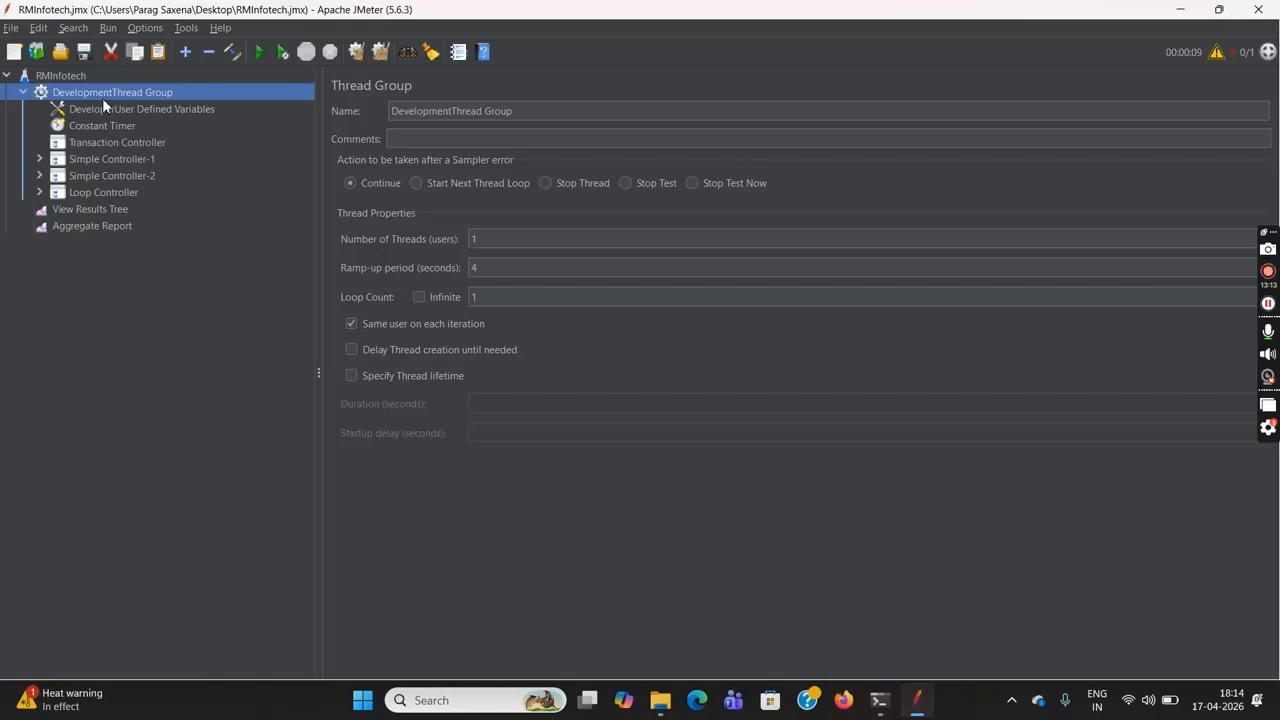
Move Simple Controller-1, Simple Controller-2 and the Loop Controller into the Transaction Controller, and expand them to show their requests
left_click(94, 158)
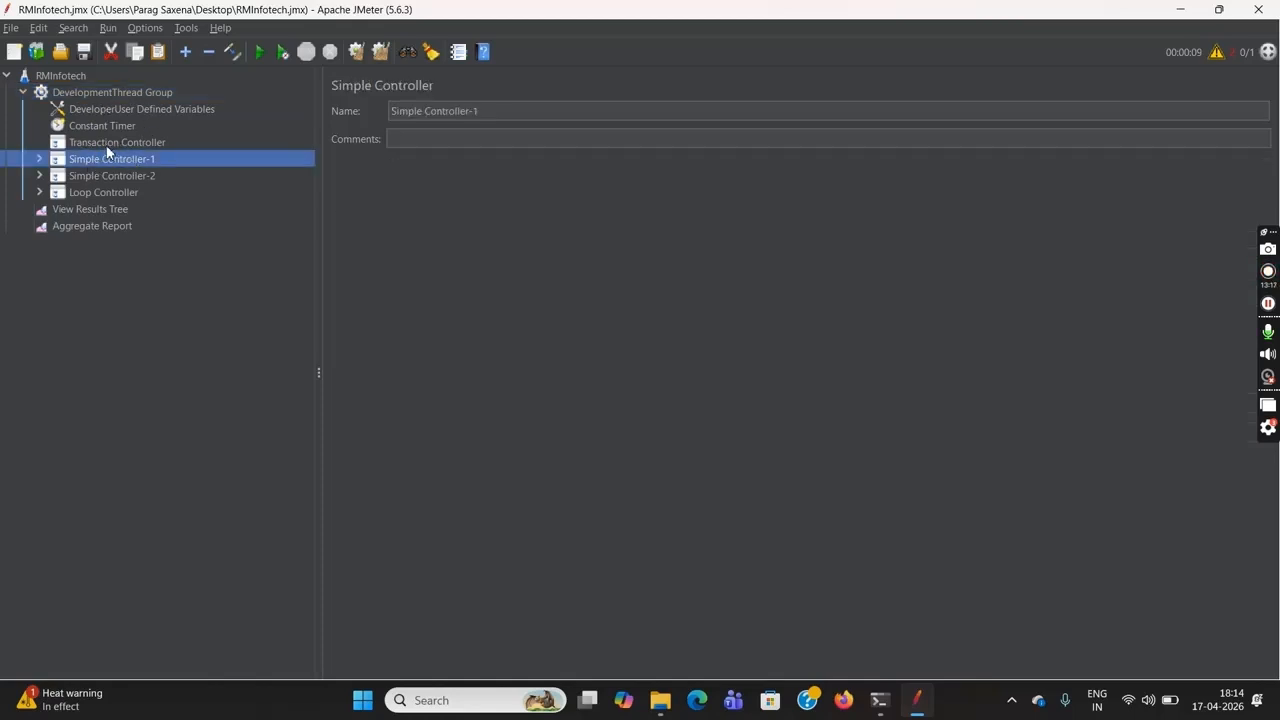
left_click(119, 177, "ctrl")
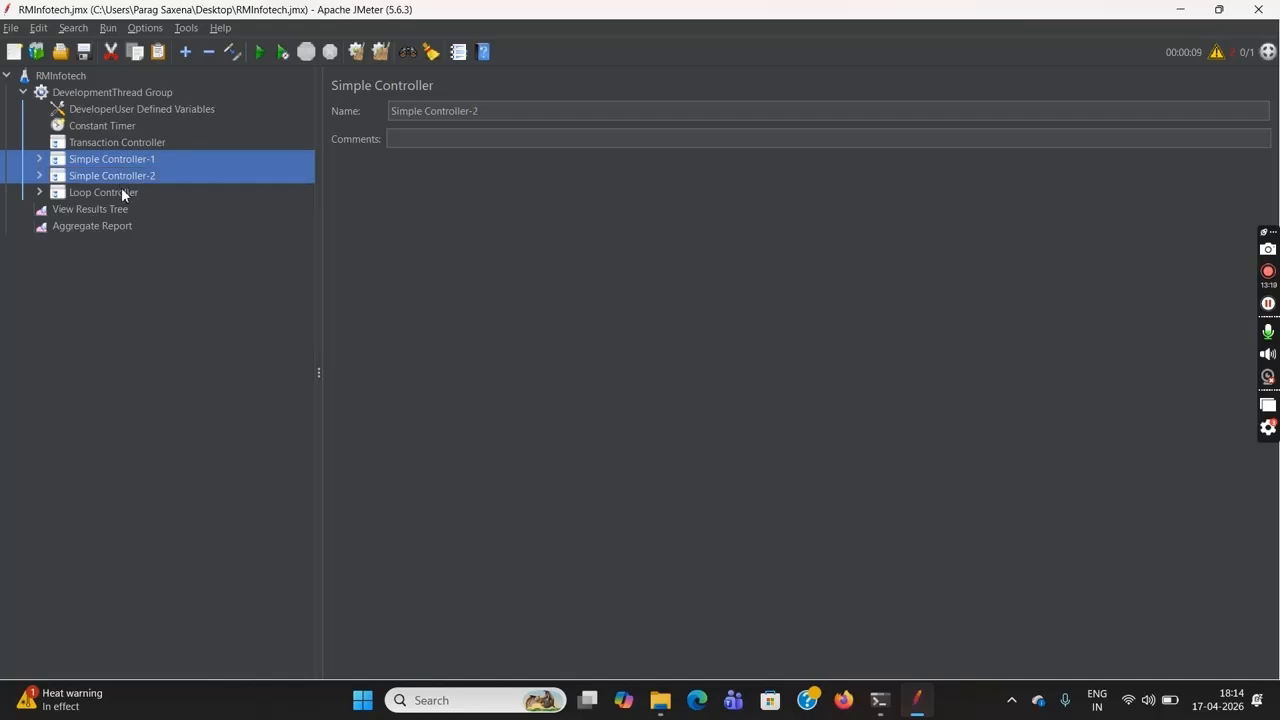
left_click(123, 191, "ctrl")
key("Delete")
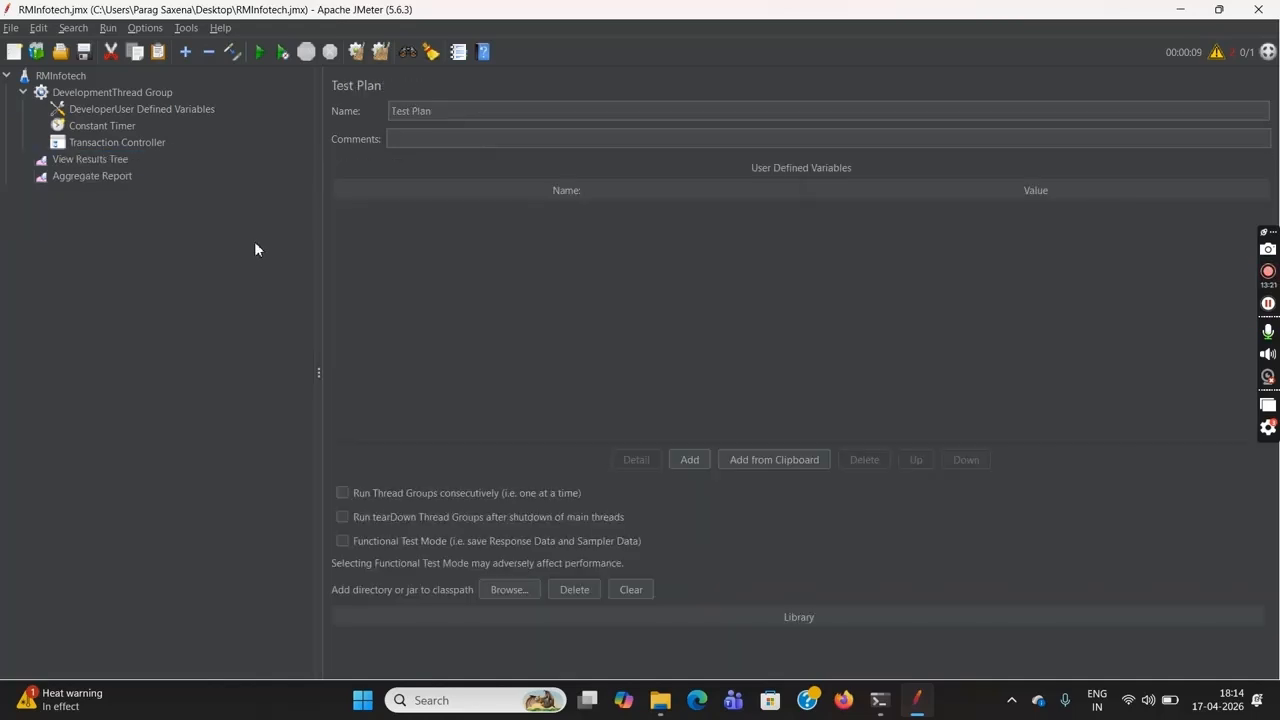
left_click(131, 146)
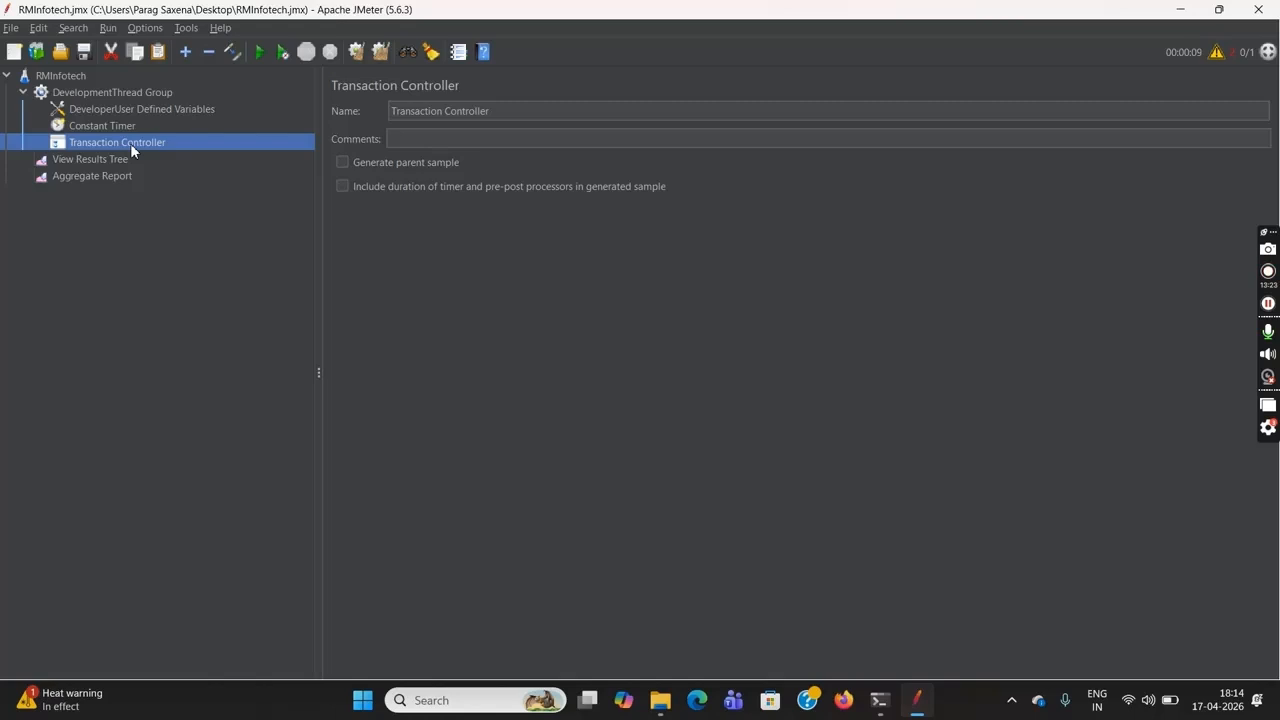
key("ctrl+v")
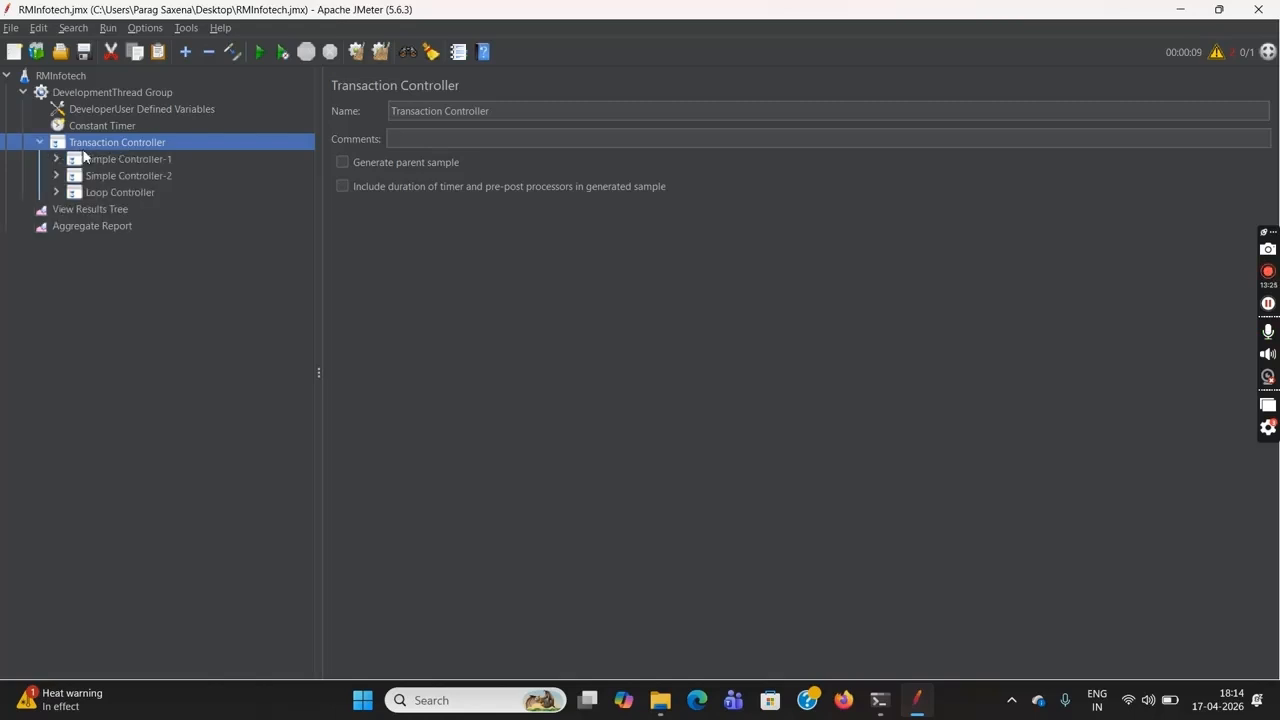
left_click(56, 159)
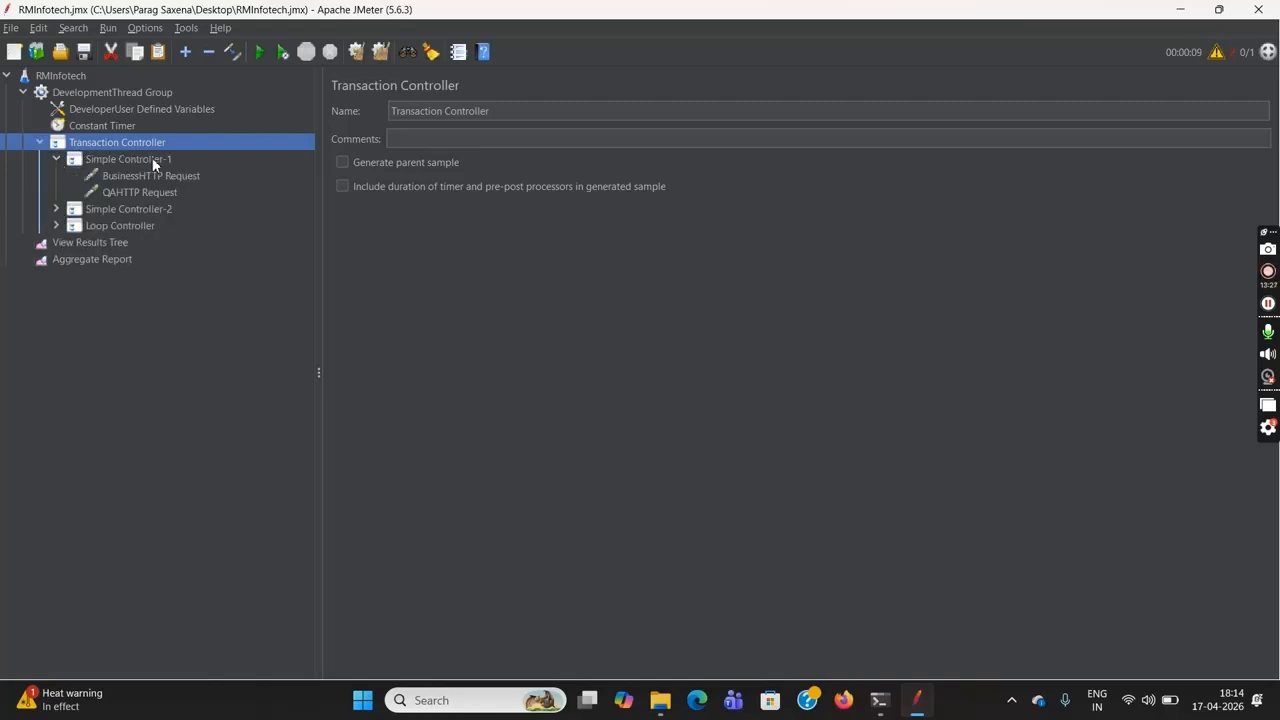
left_click(56, 208)
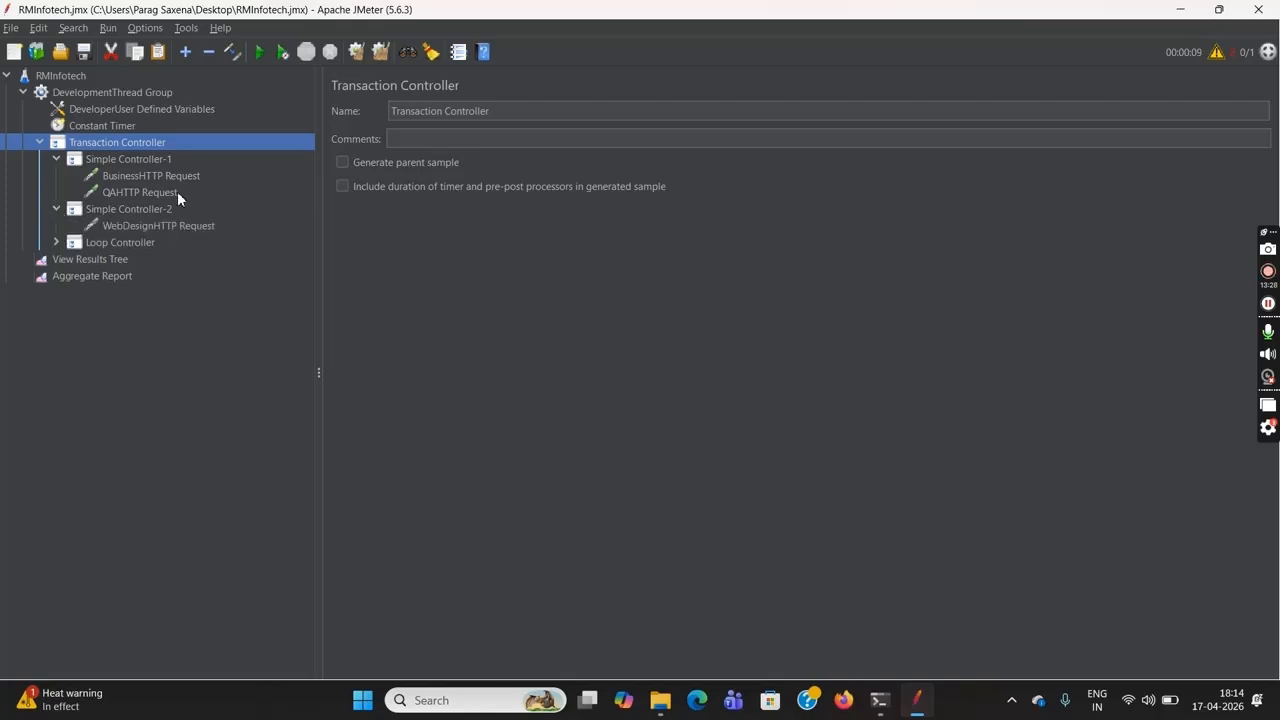
left_click(56, 242)
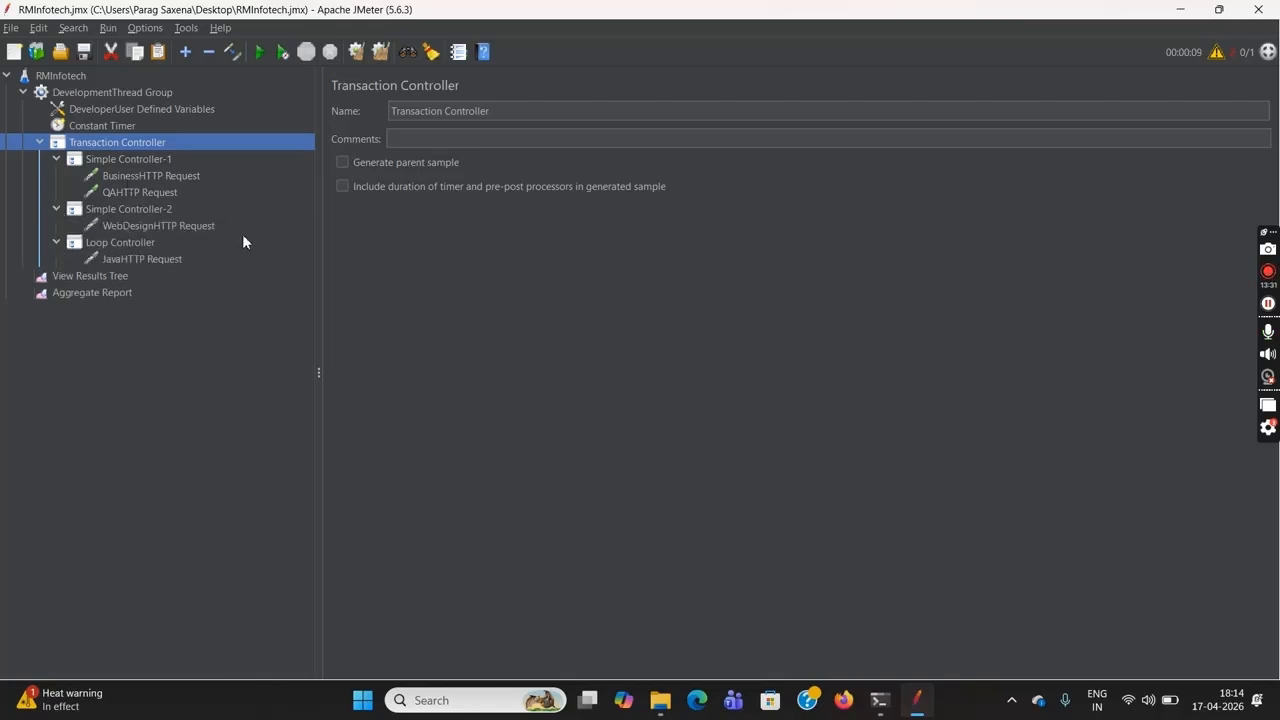
Clear the previous results from the Aggregate Report and the View Results Tree
left_click(247, 260)
left_click(113, 141)
left_click(110, 292)
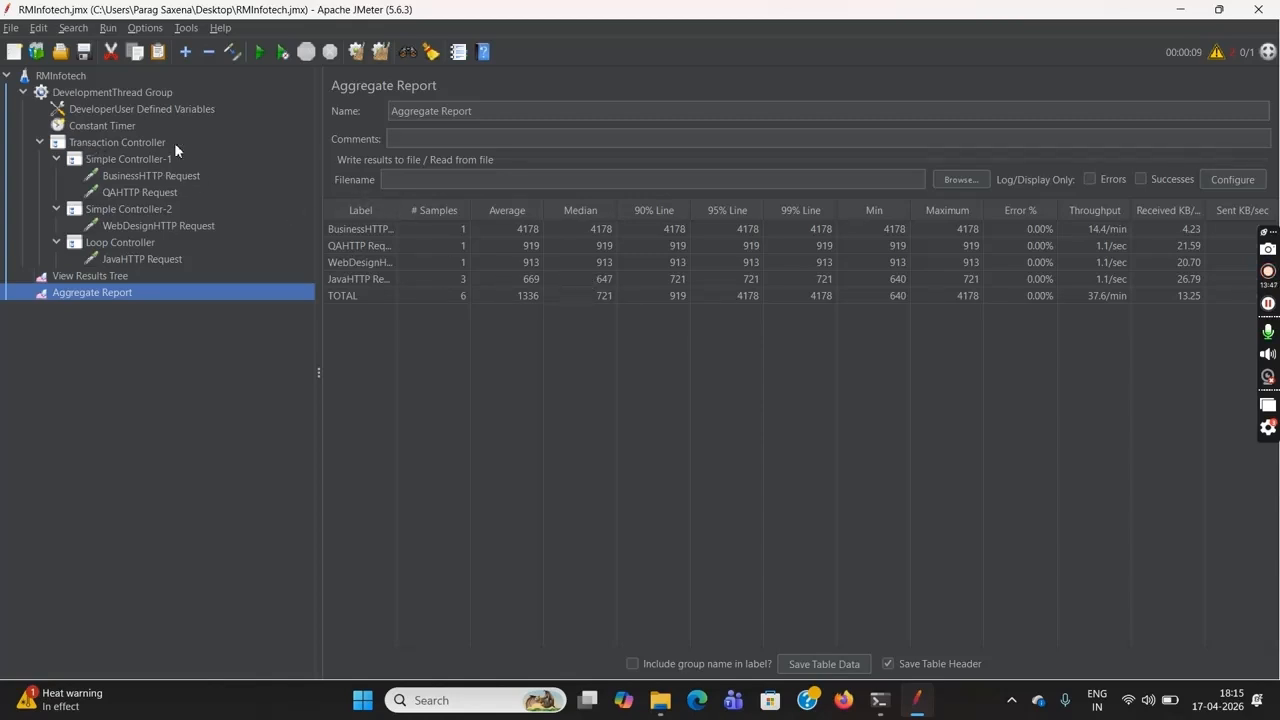
left_click(356, 51)
left_click(124, 276)
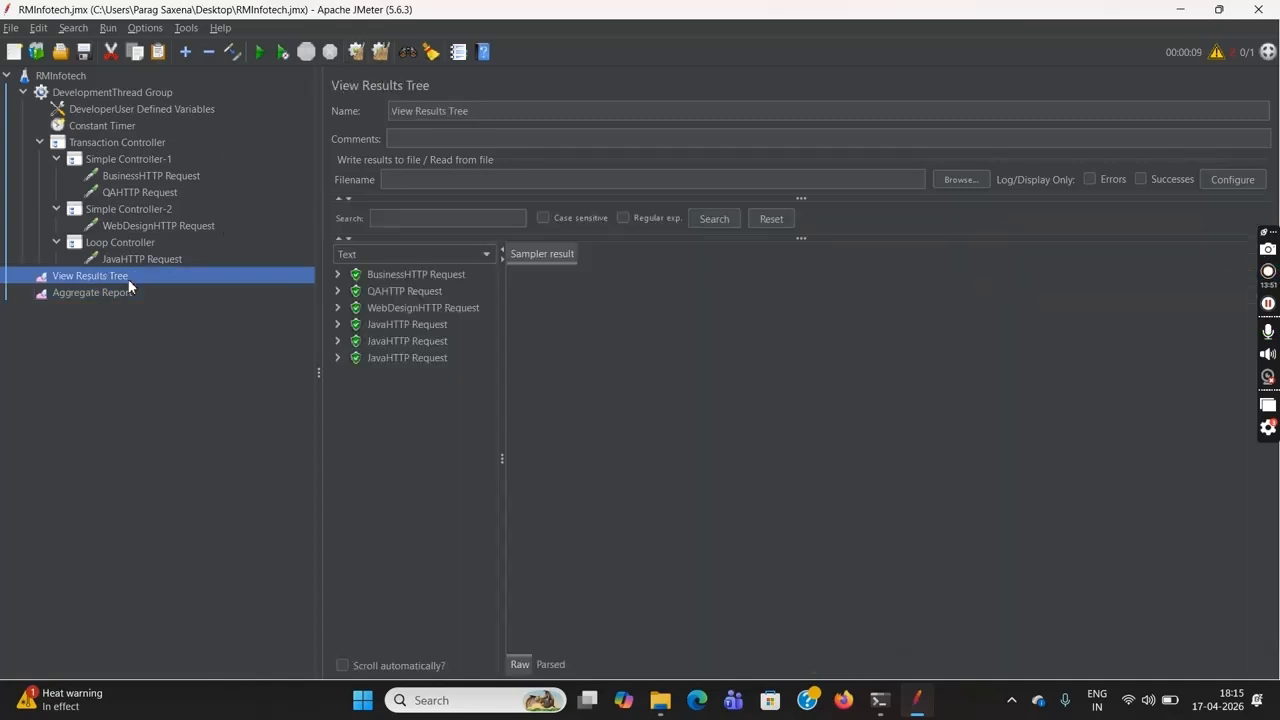
left_click(356, 54)
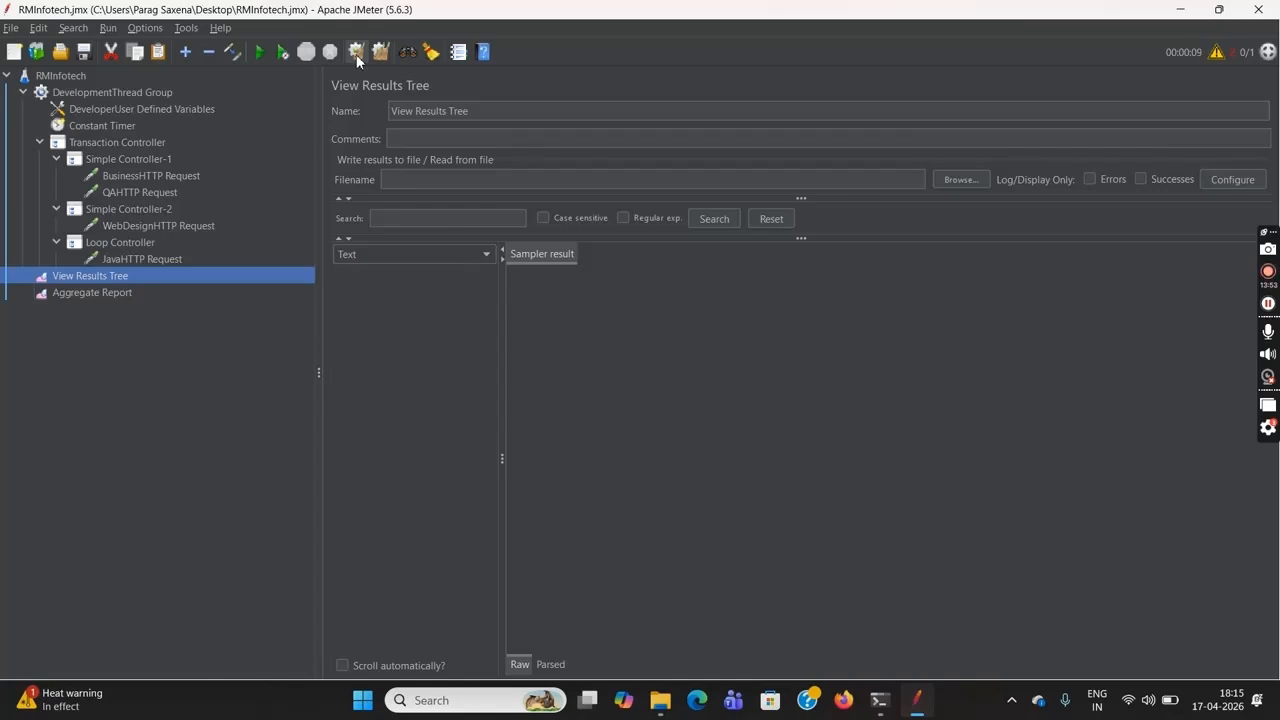
Run the RMInfotech test plan without pauses, and review the Aggregate Report with a widened Label column alongside the Constant Timer and Transaction Controller settings
left_click(62, 76)
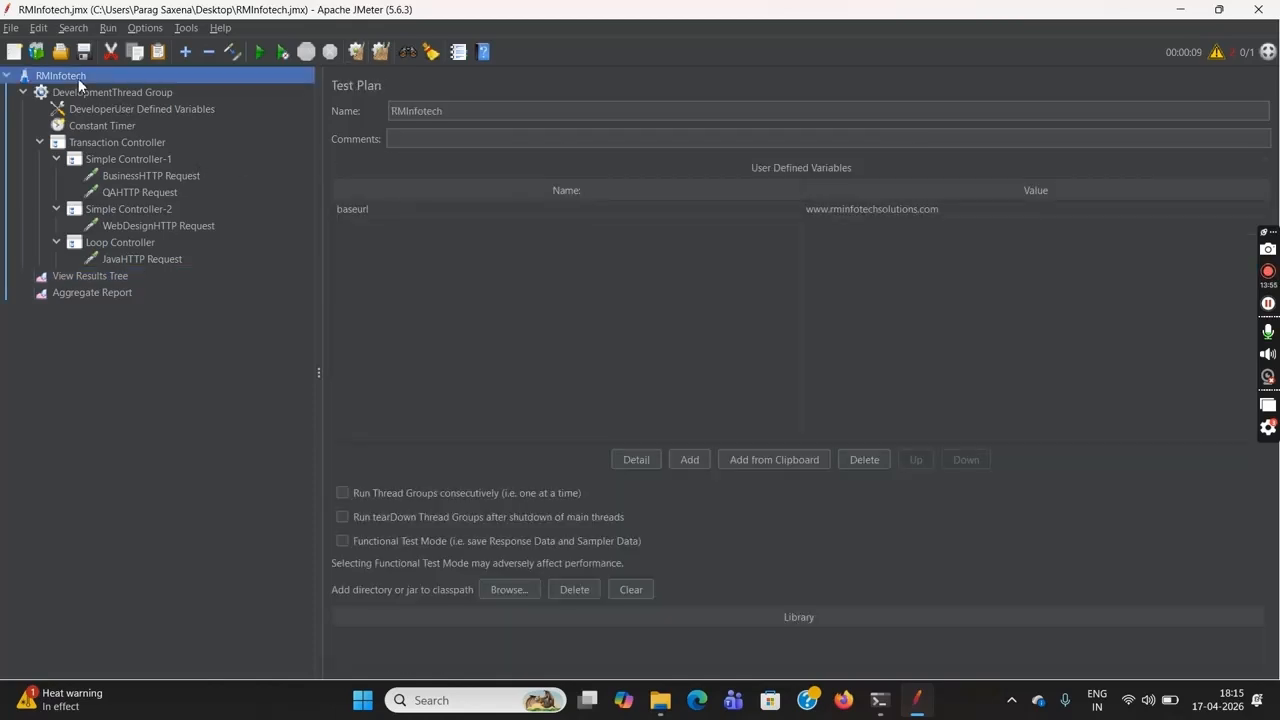
left_click(282, 56)
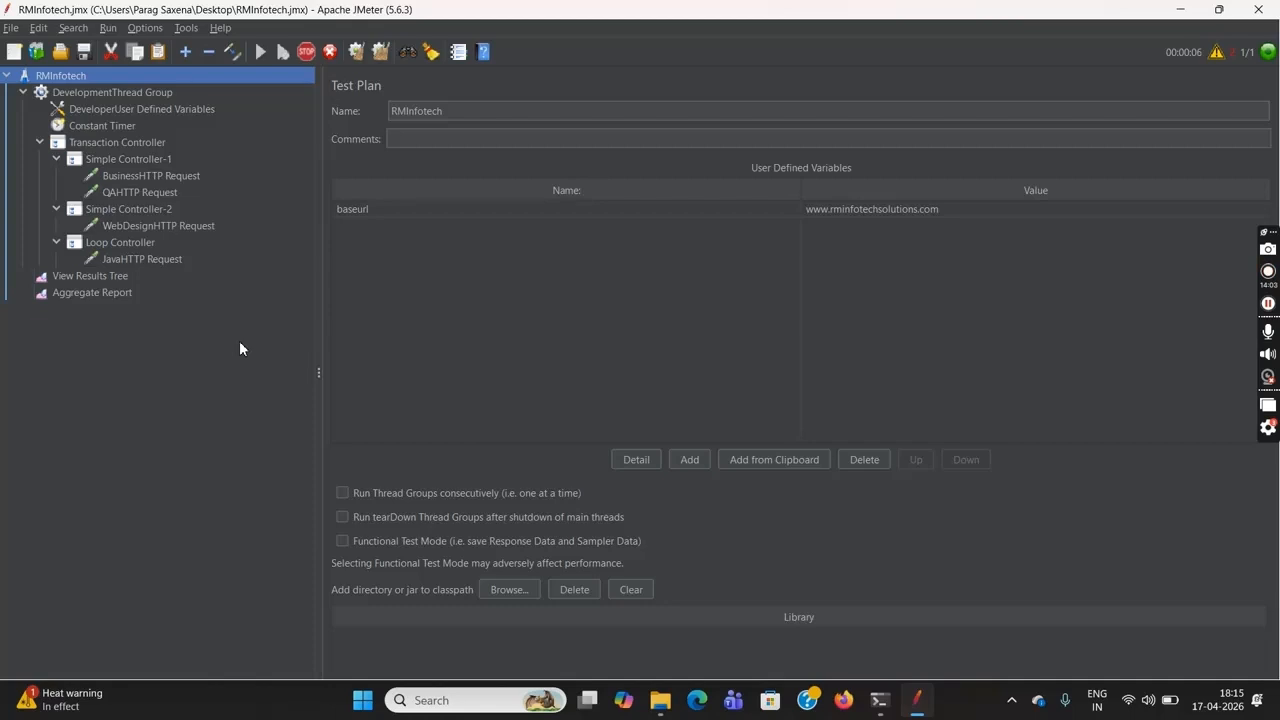
left_click(133, 293)
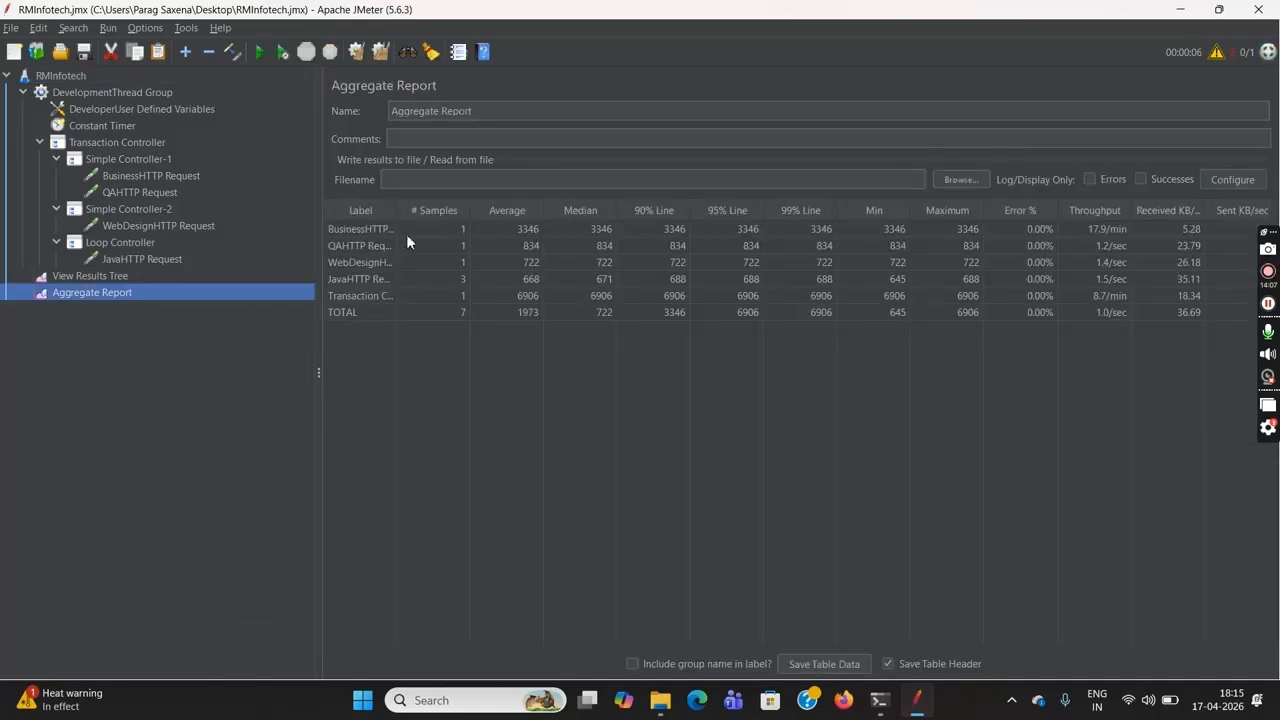
left_click_drag(398, 213, 480, 215)
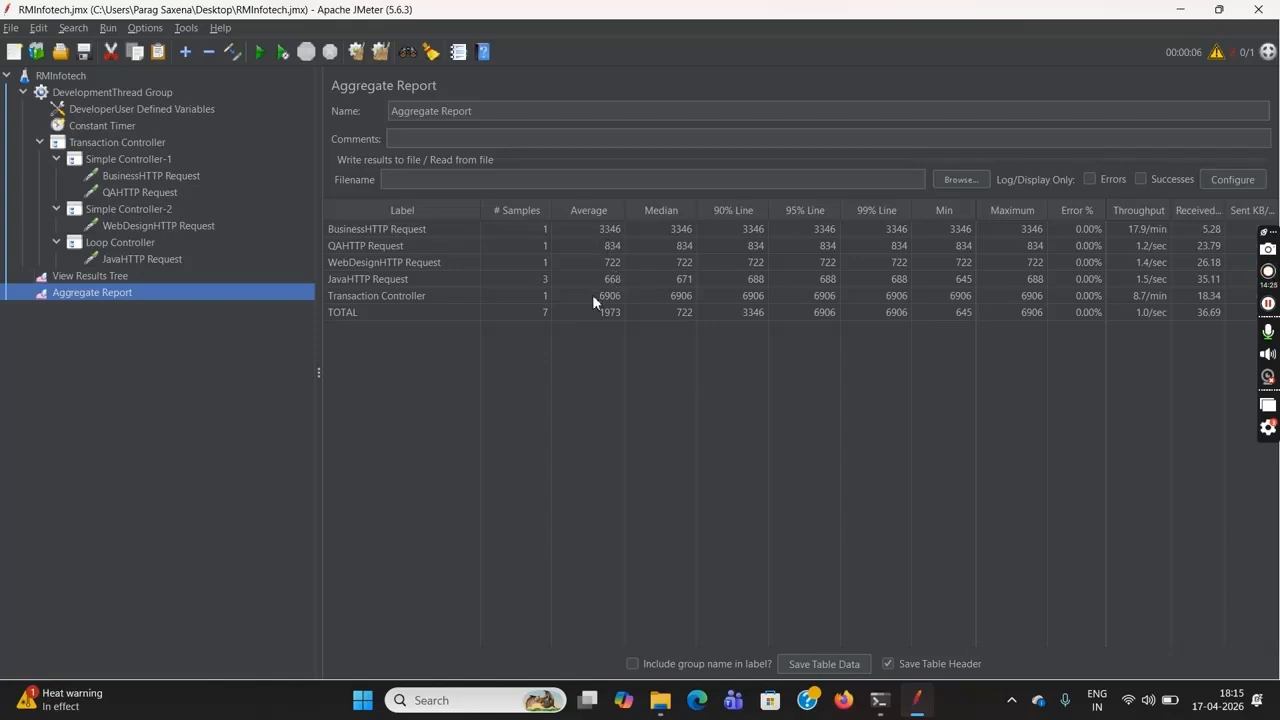
left_click(112, 127)
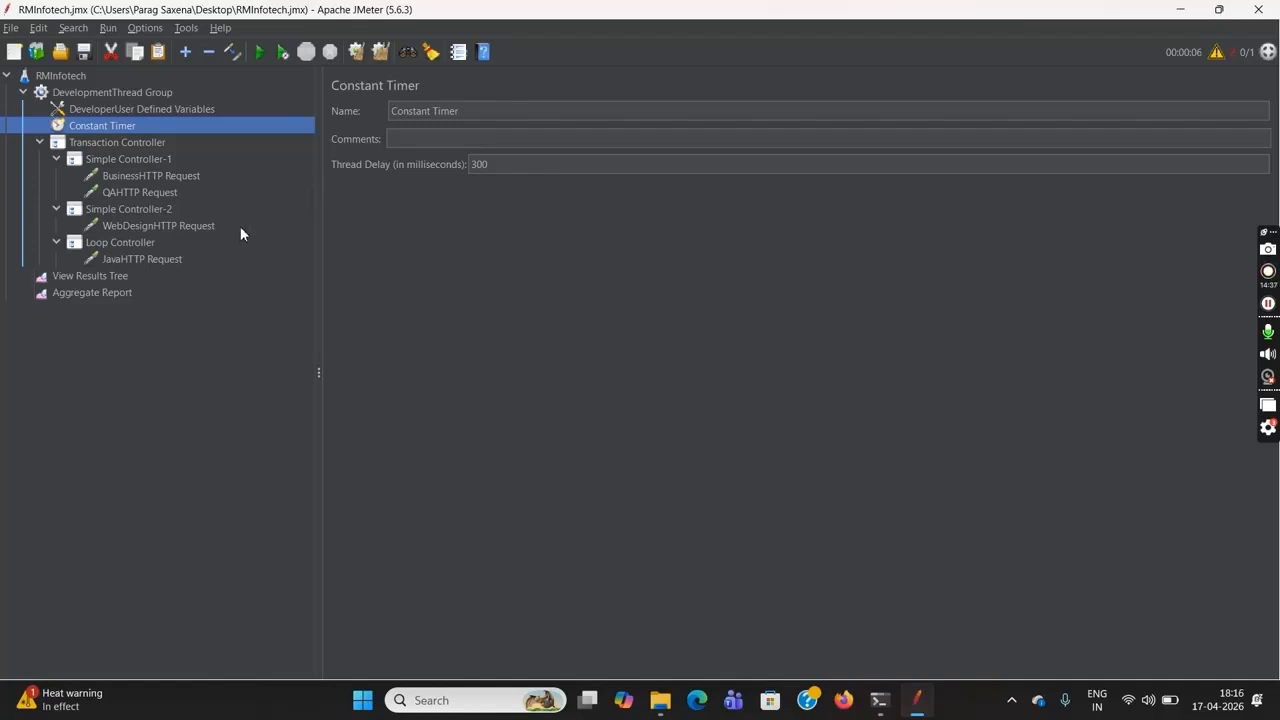
left_click(142, 148)
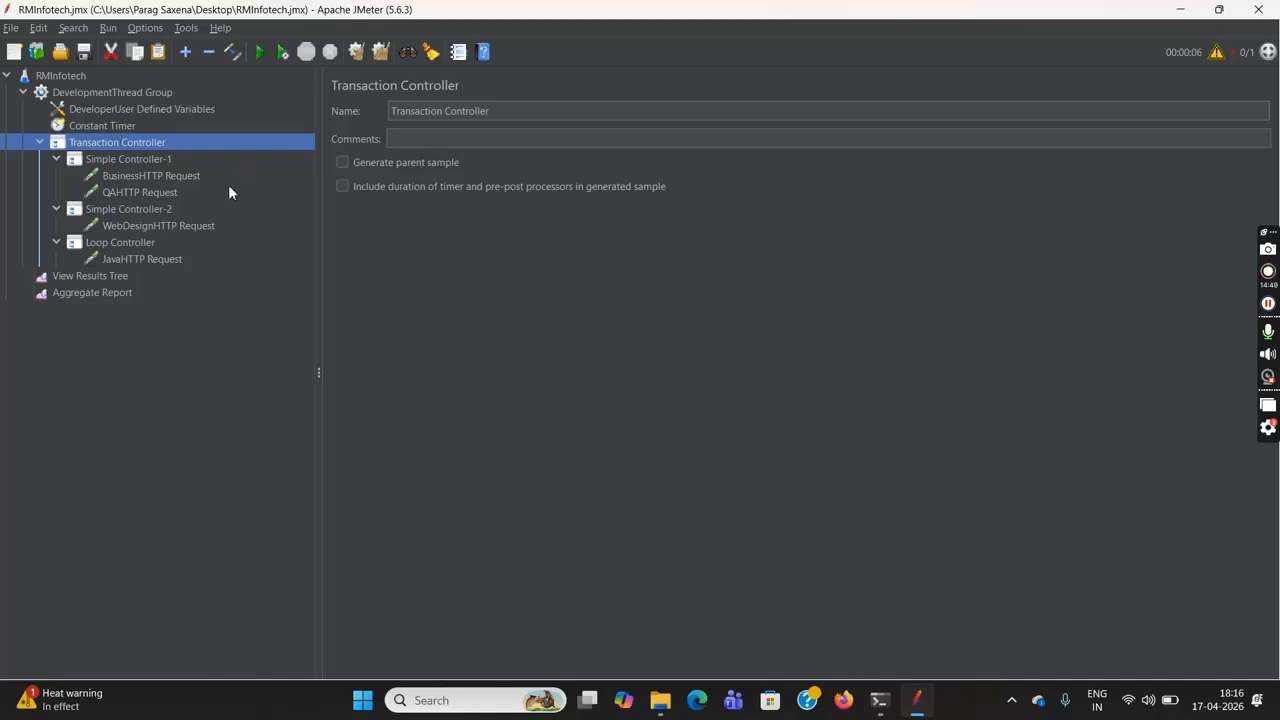
Add a Throughput Controller named Throughput Controller-1 to the DevelopmentThread Group
left_click(116, 93)
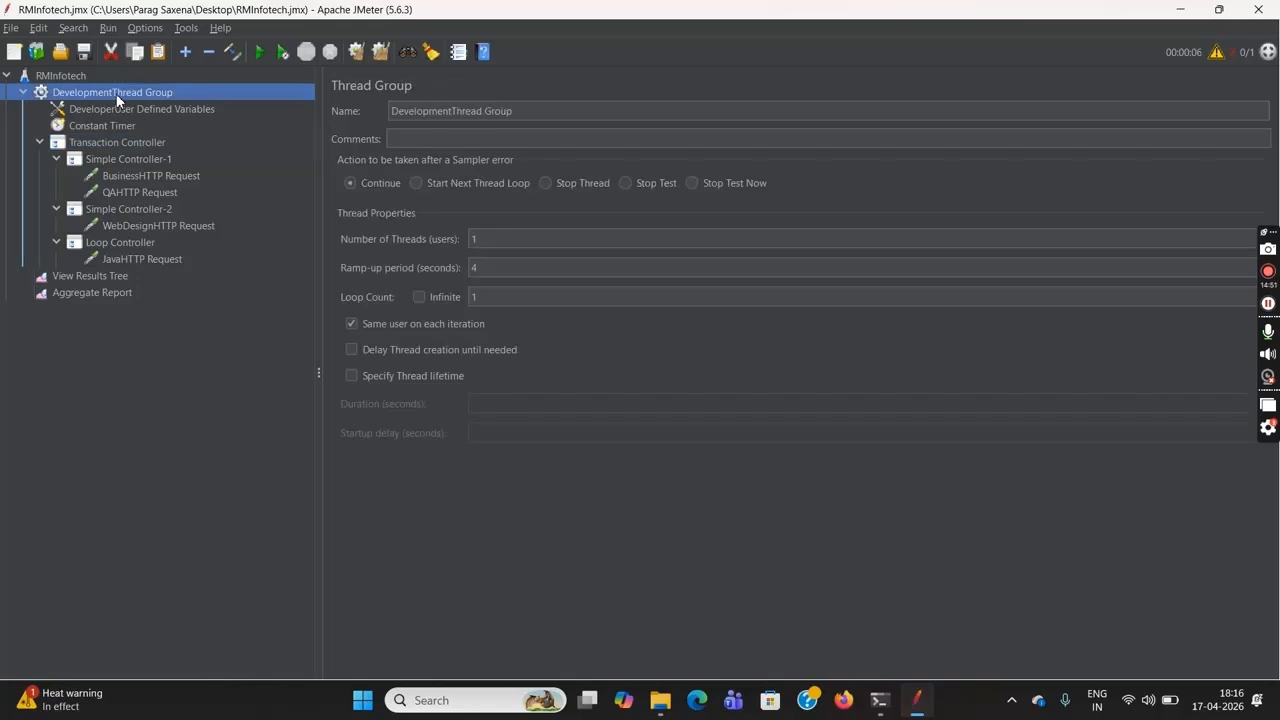
right_click(116, 93)
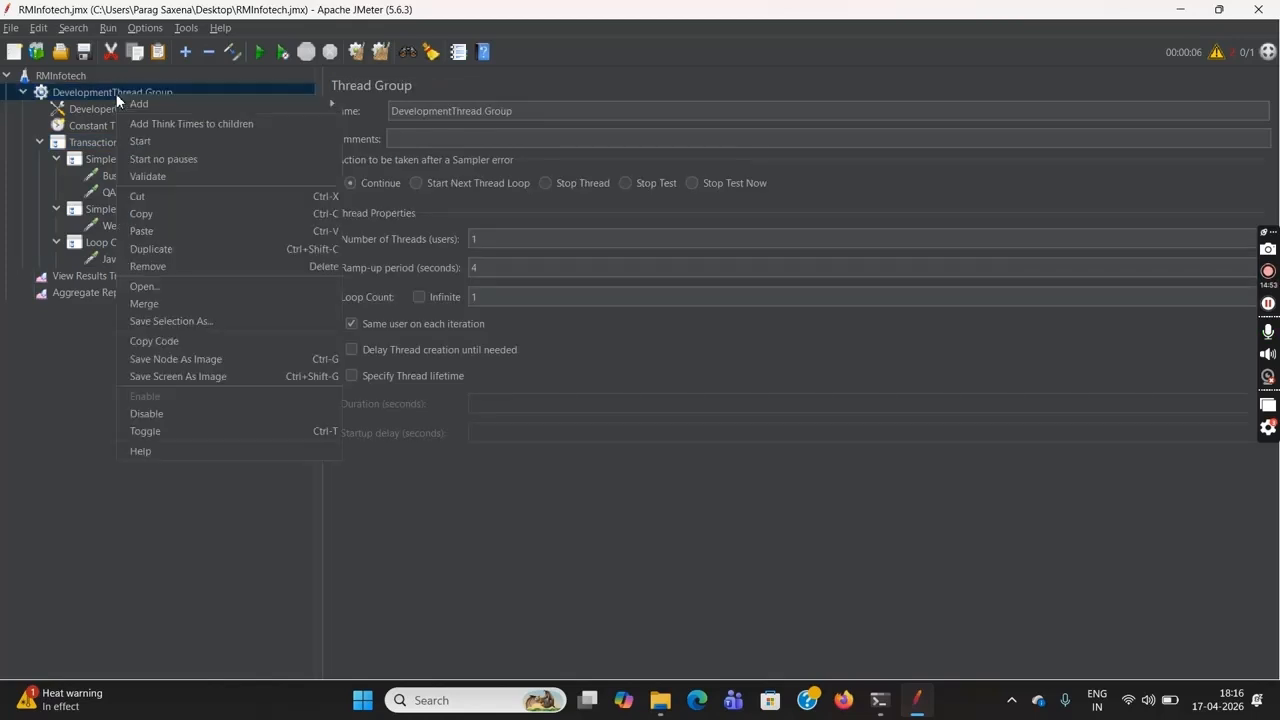
mouse_move(270, 103)
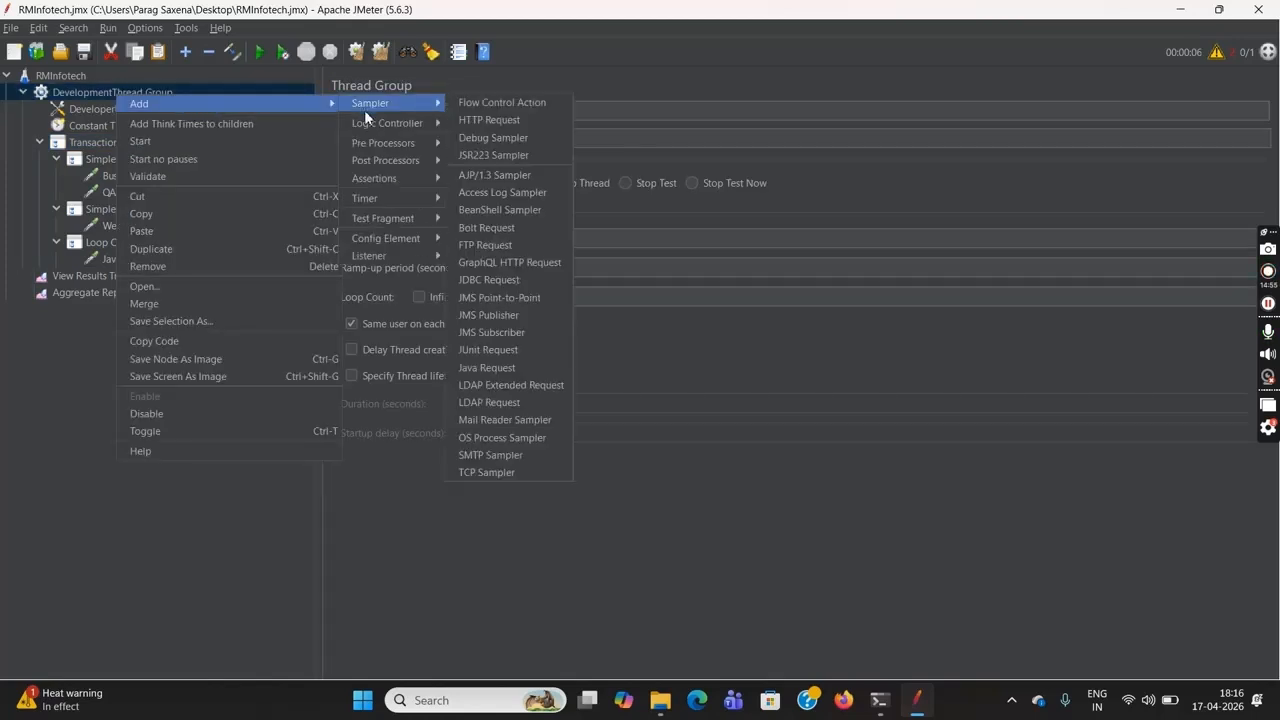
mouse_move(380, 127)
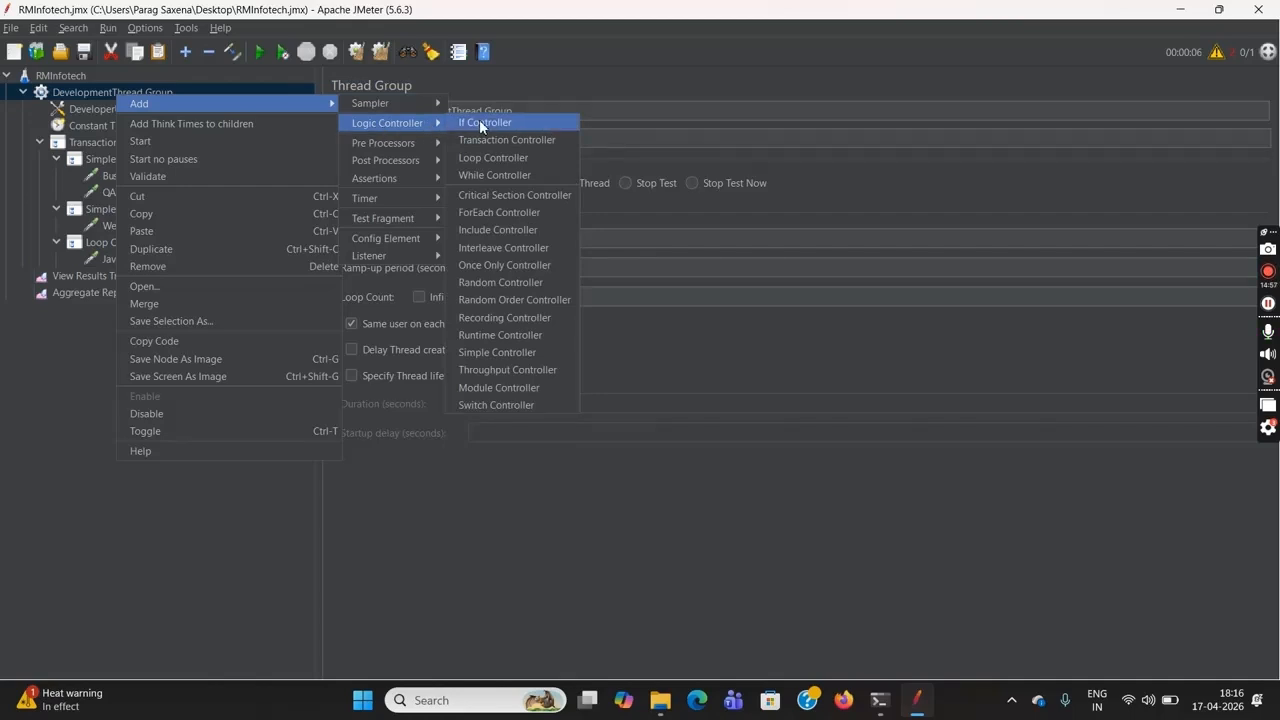
left_click(529, 370)
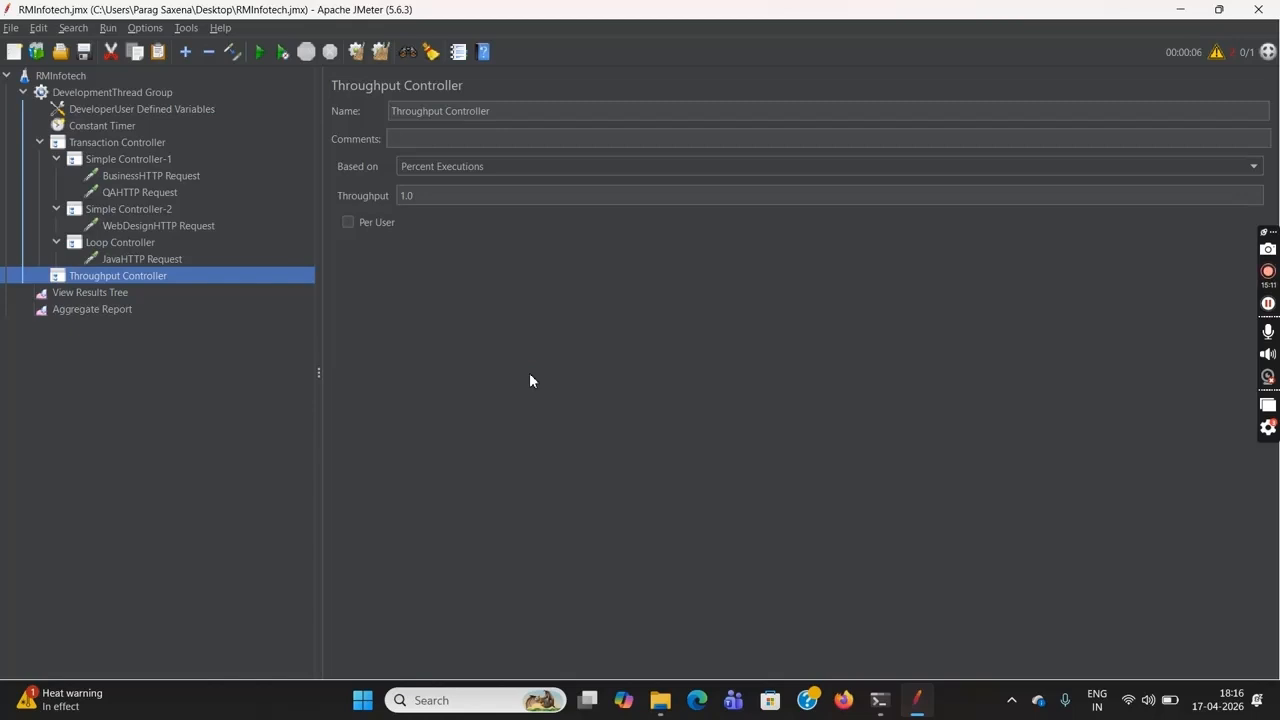
left_click(504, 118)
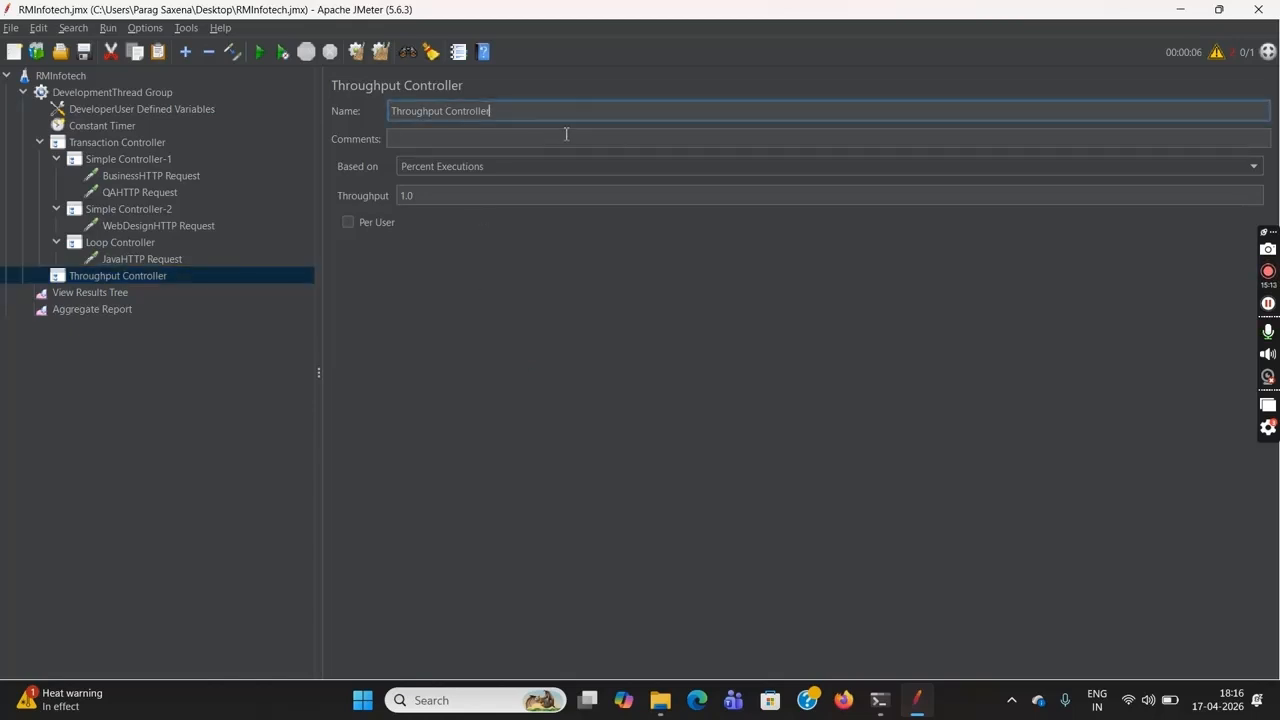
type("-1")
left_click(229, 338)
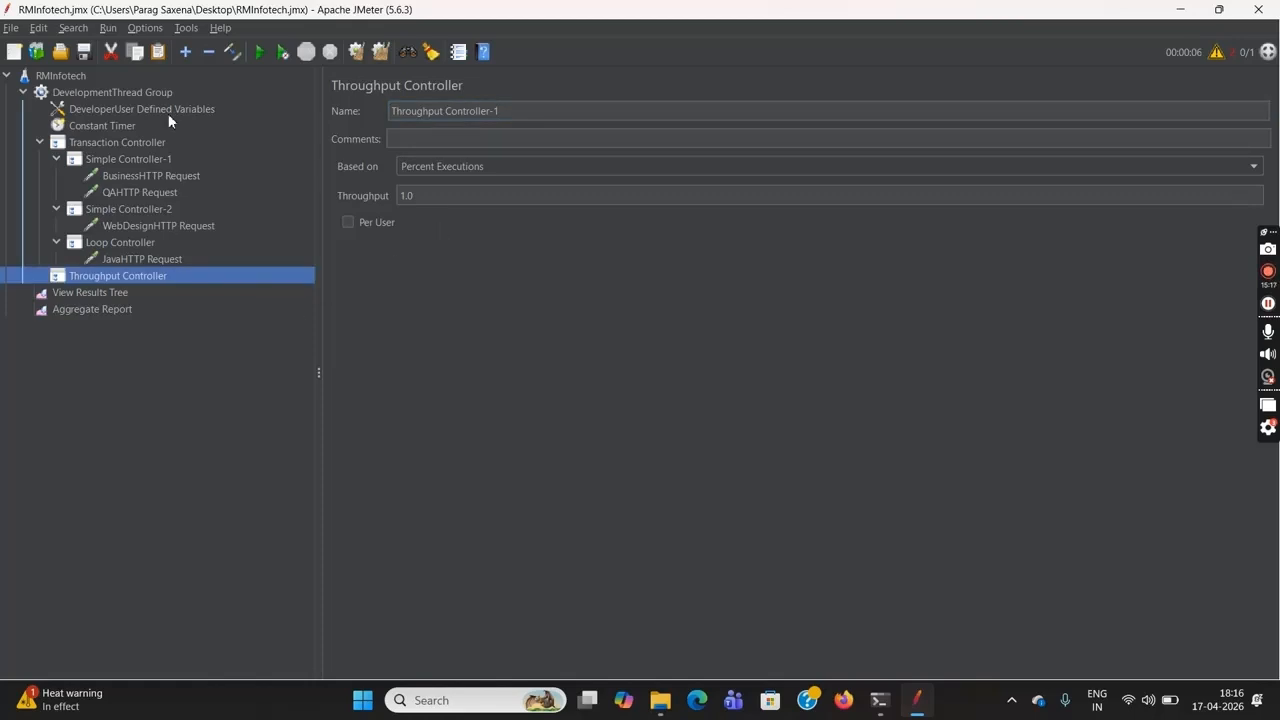
Add a second Throughput Controller to the DevelopmentThread Group and name it Throughput Controller-2
left_click(142, 94)
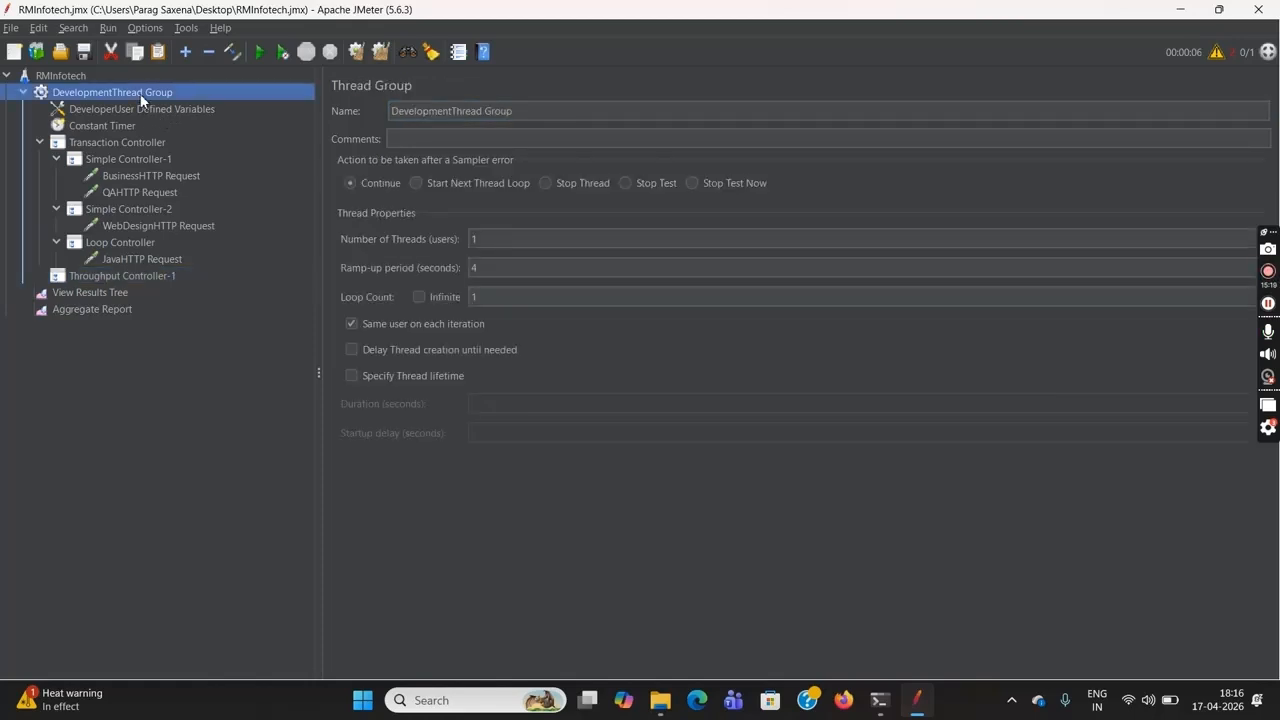
right_click(140, 95)
mouse_move(343, 104)
mouse_move(391, 104)
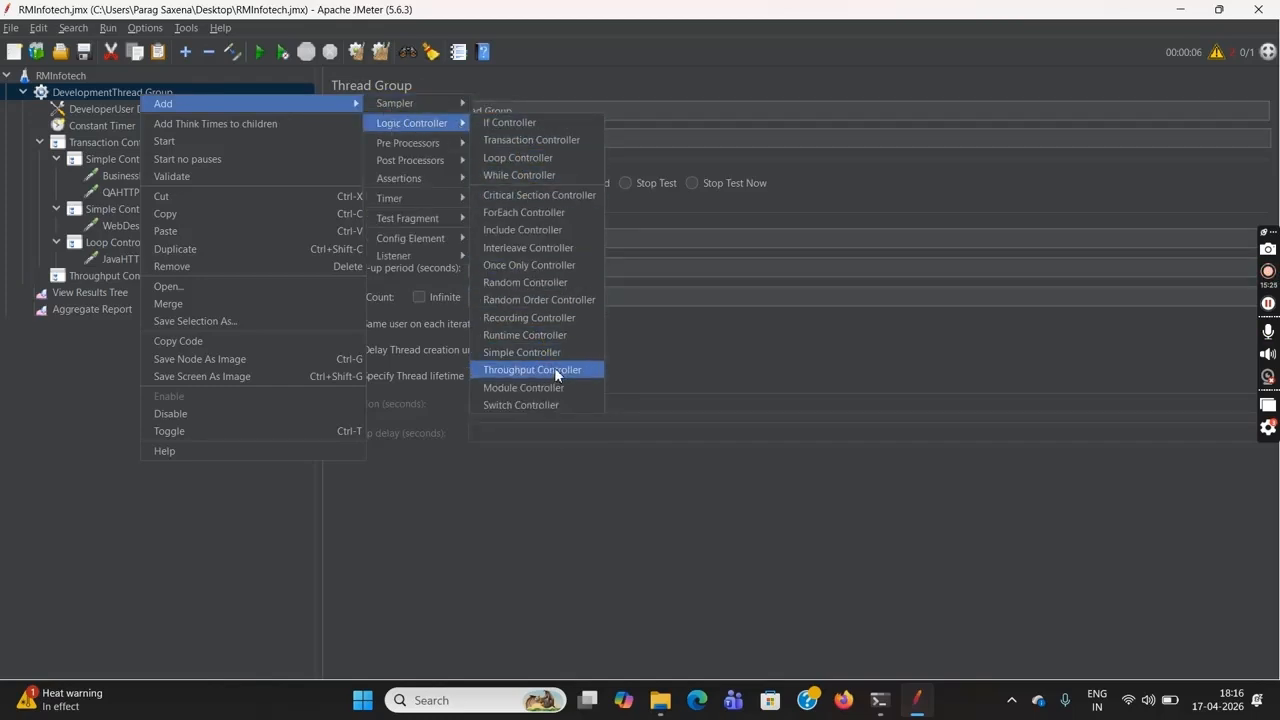
left_click(558, 378)
left_click(518, 113)
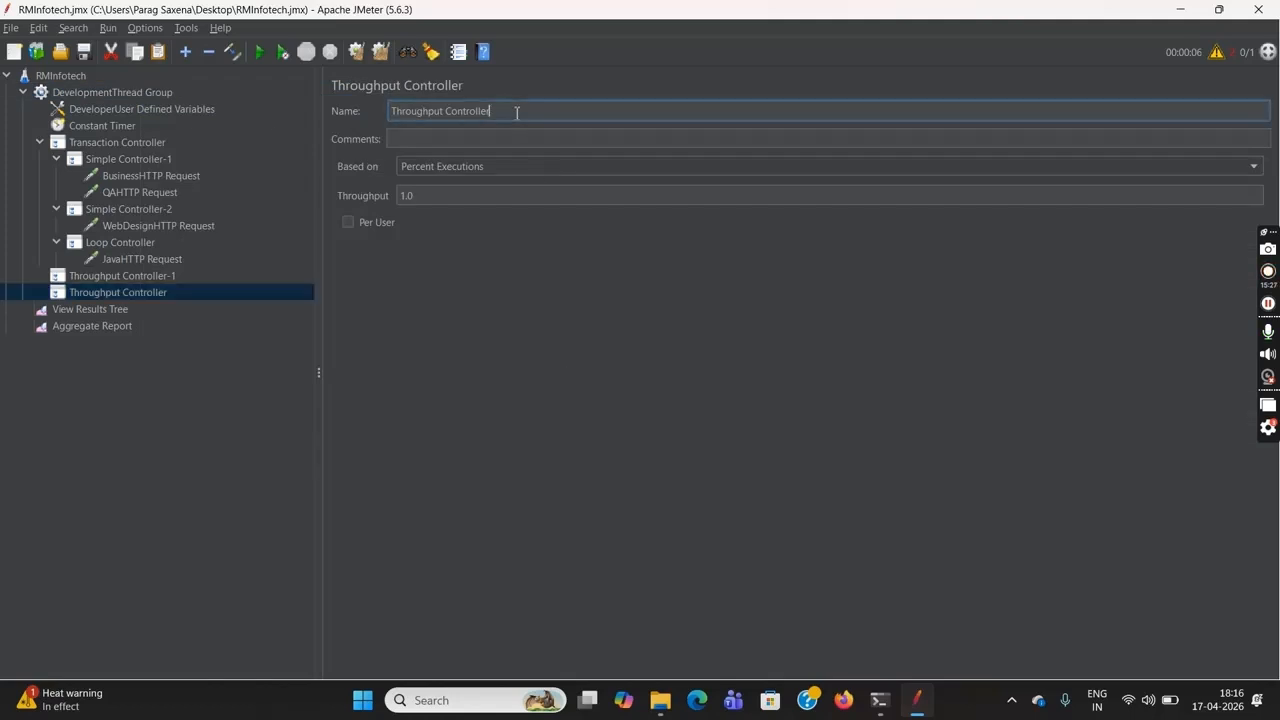
type("-2")
left_click(239, 418)
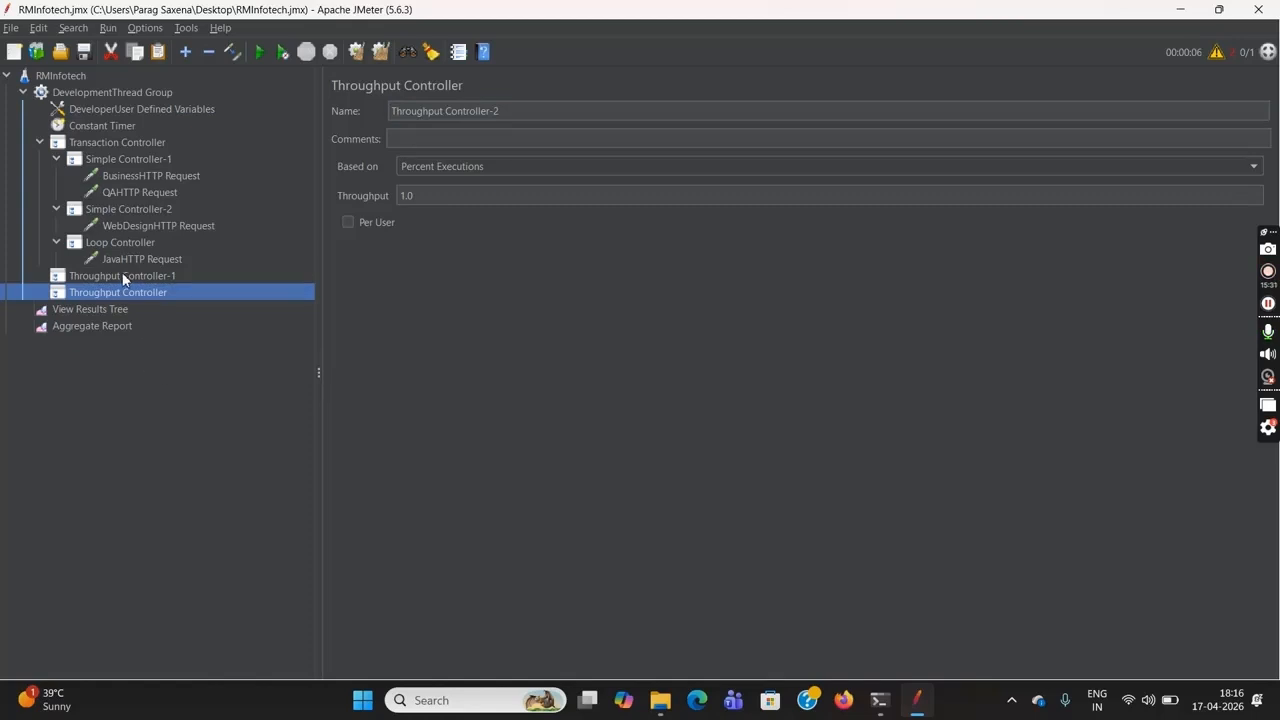
Move BusinessHTTP Request and QAHTTP Request from Simple Controller-1 into Throughput Controller-1, and expand it
left_click(175, 178)
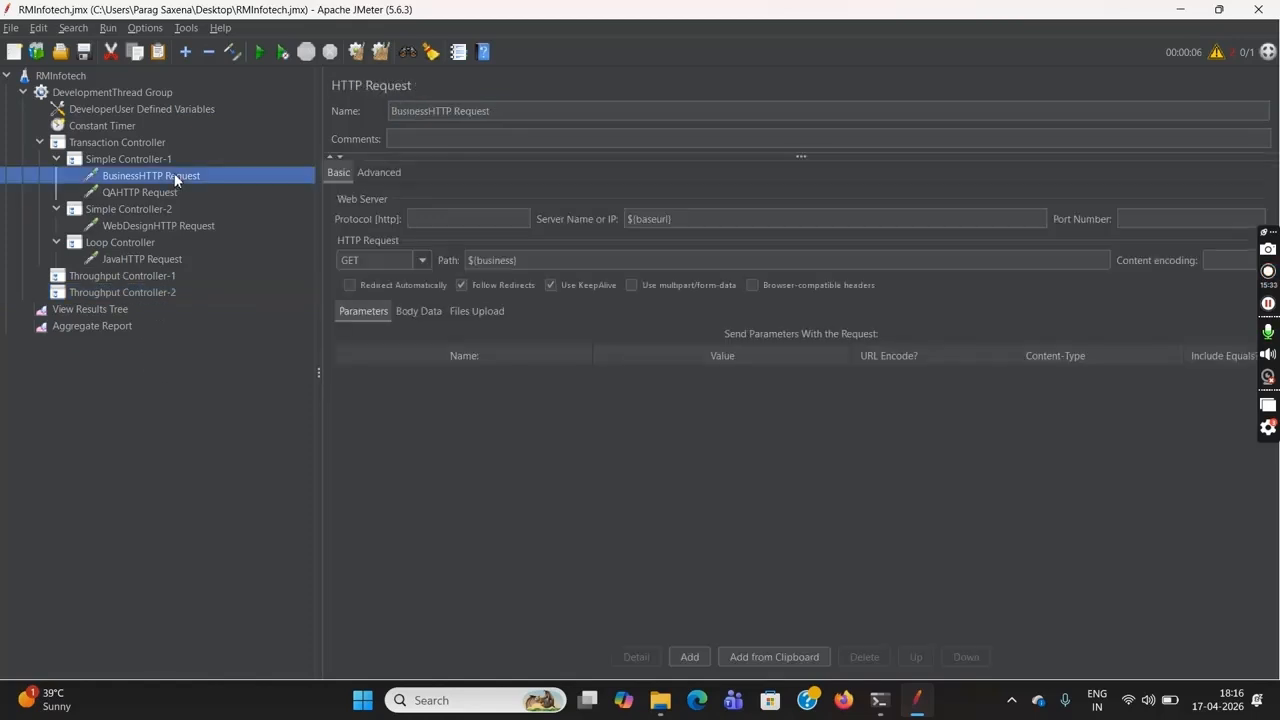
left_click(164, 192, "ctrl")
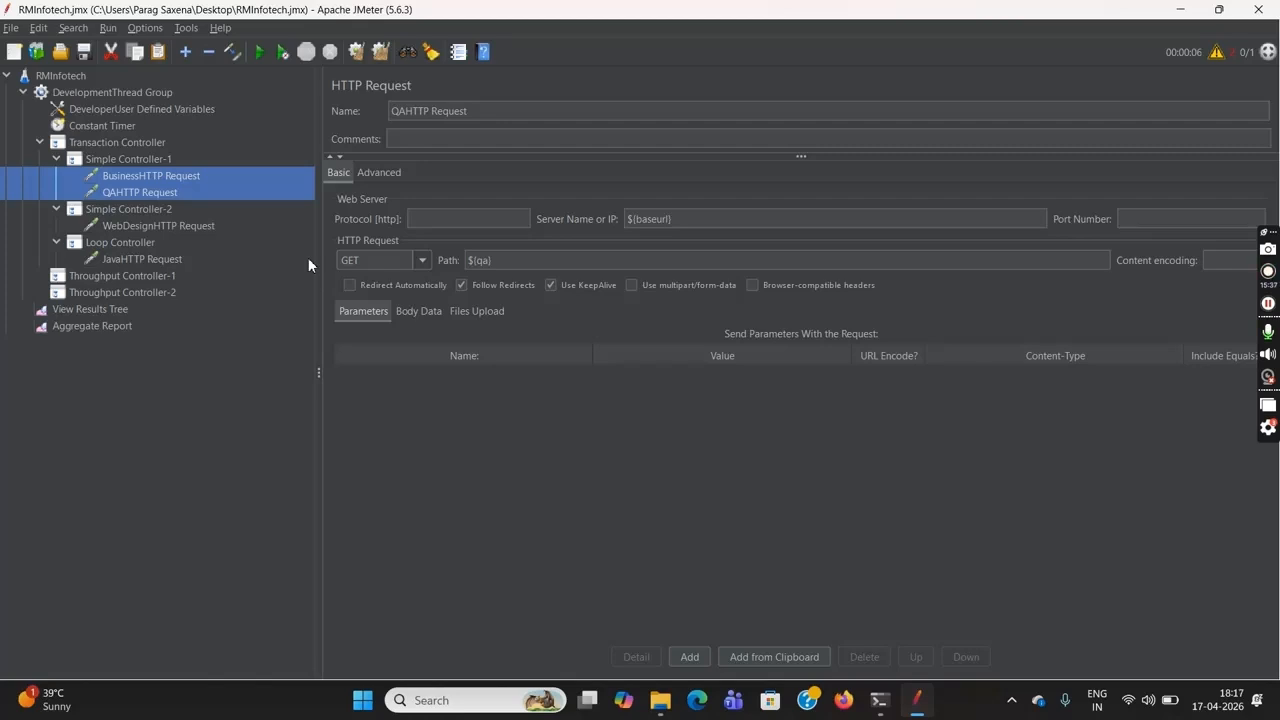
key("Delete")
left_click(111, 243)
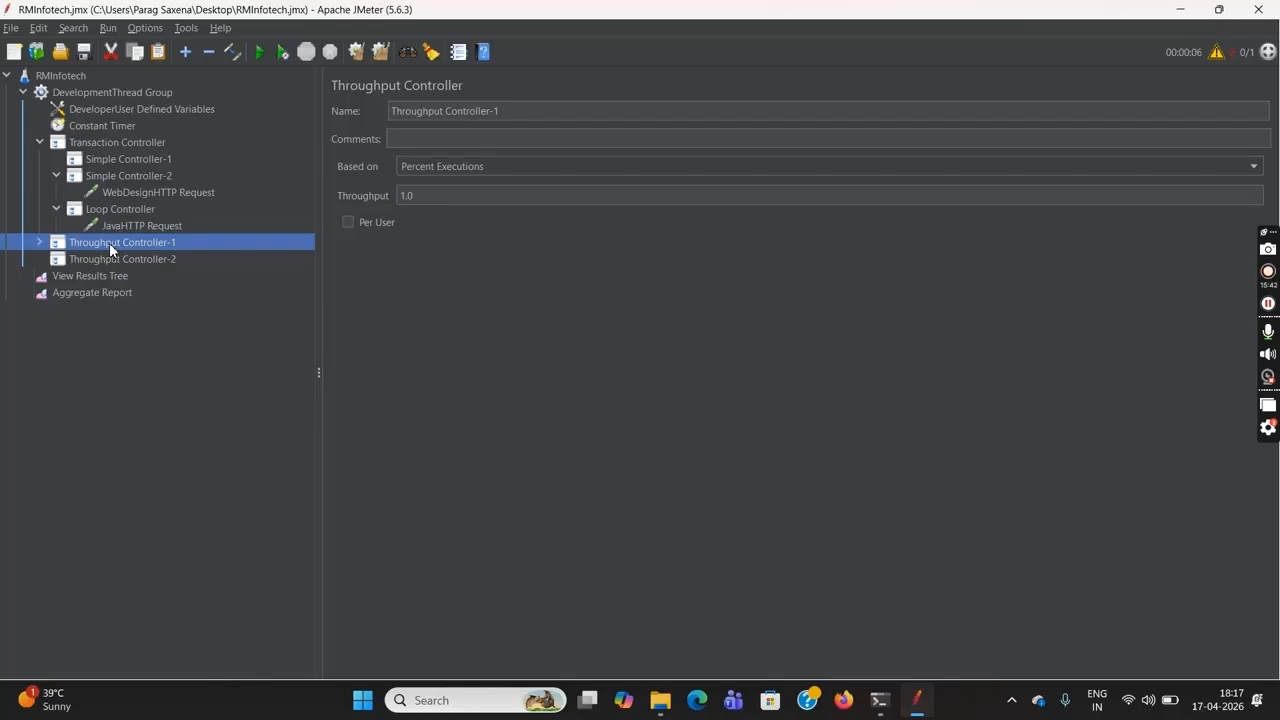
left_click(39, 242)
Move WebDesignHTTP Request and JavaHTTP Request into Throughput Controller-2, and expand it
left_click(137, 194)
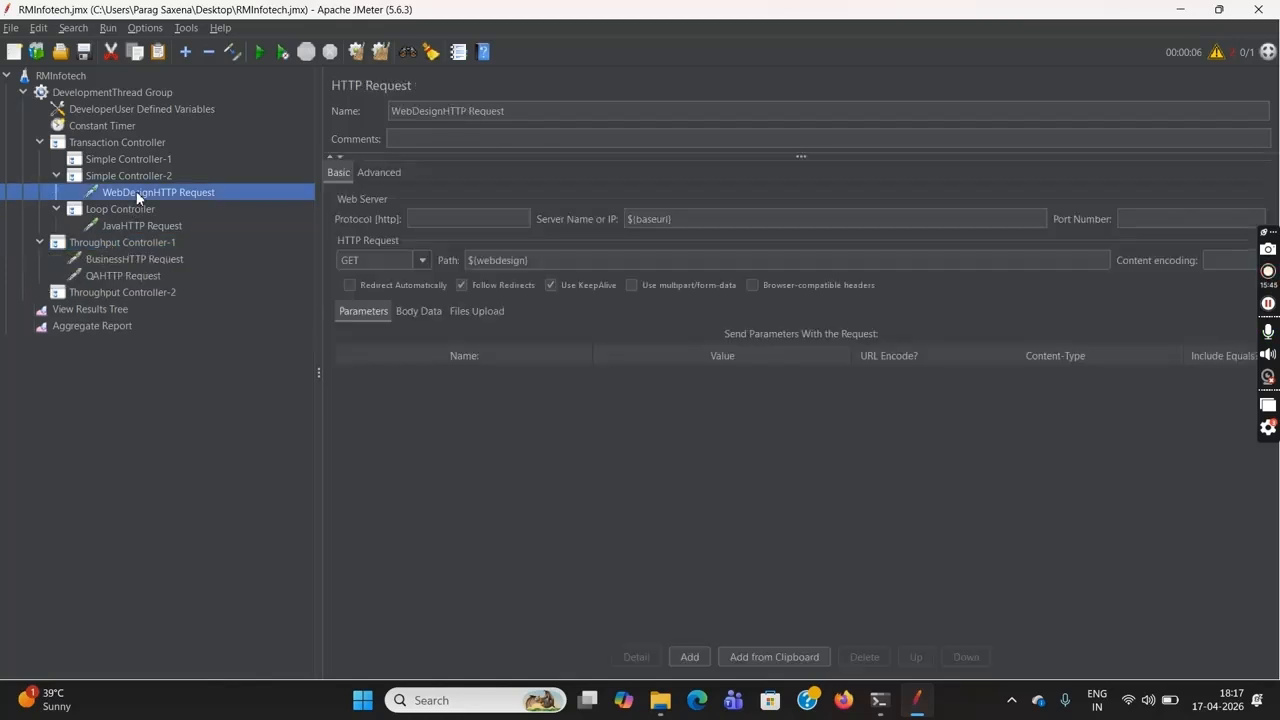
key("Delete")
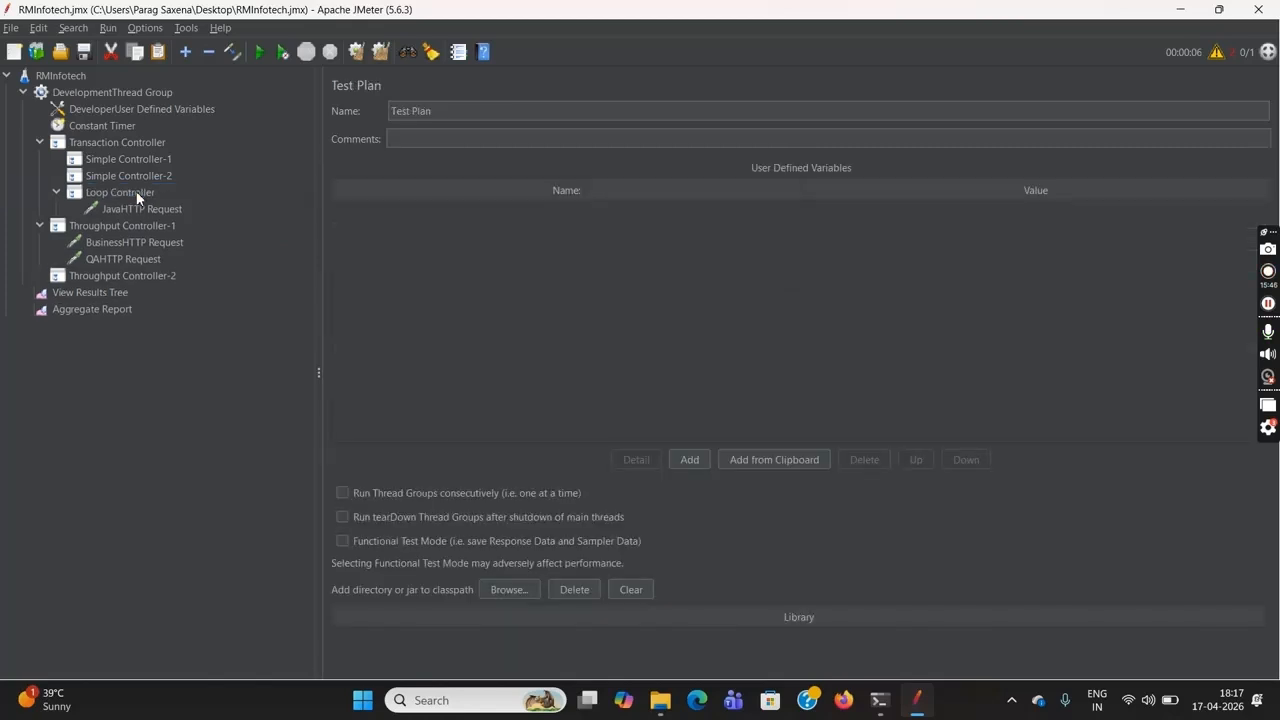
left_click(120, 288)
left_click(121, 276)
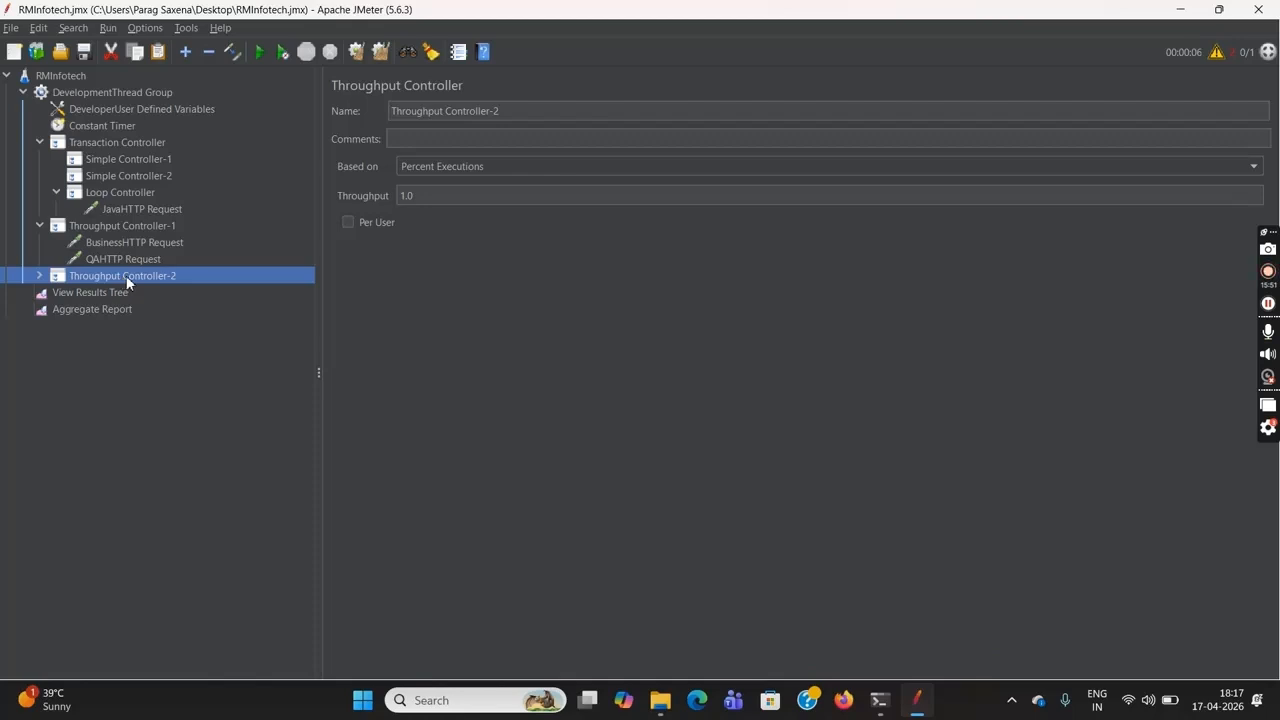
left_click(145, 210)
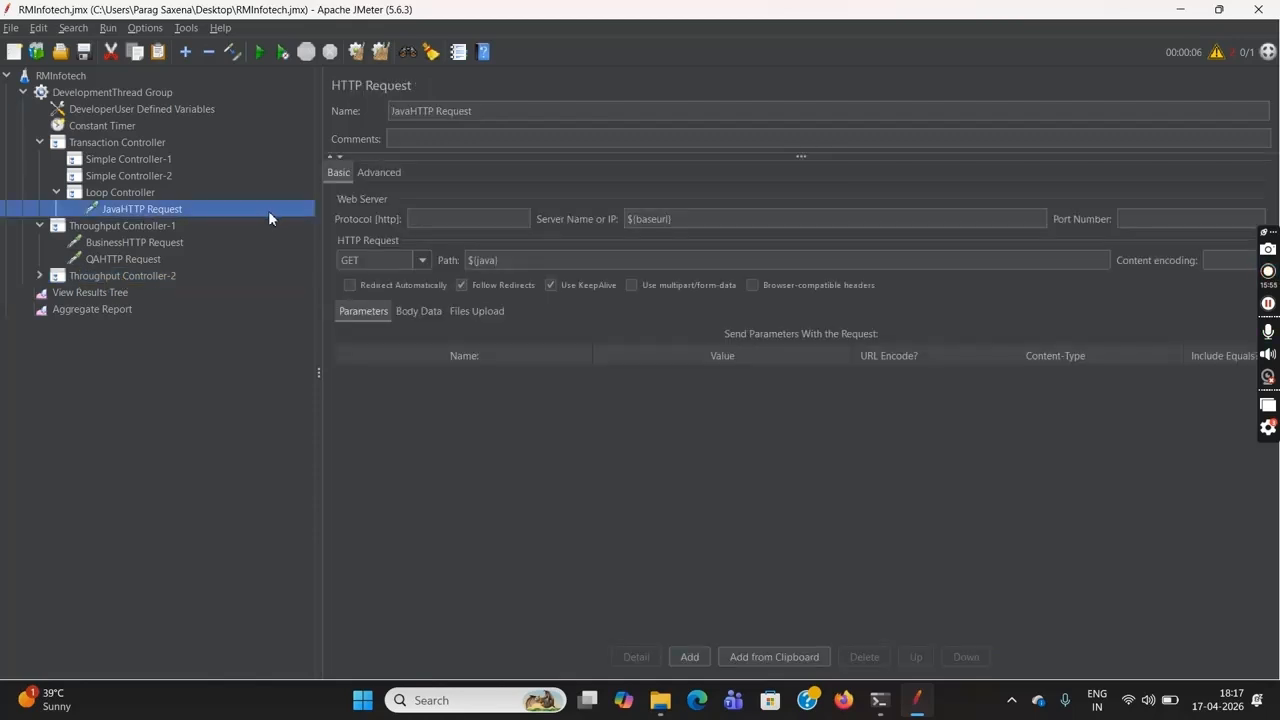
key("Delete")
left_click(132, 263)
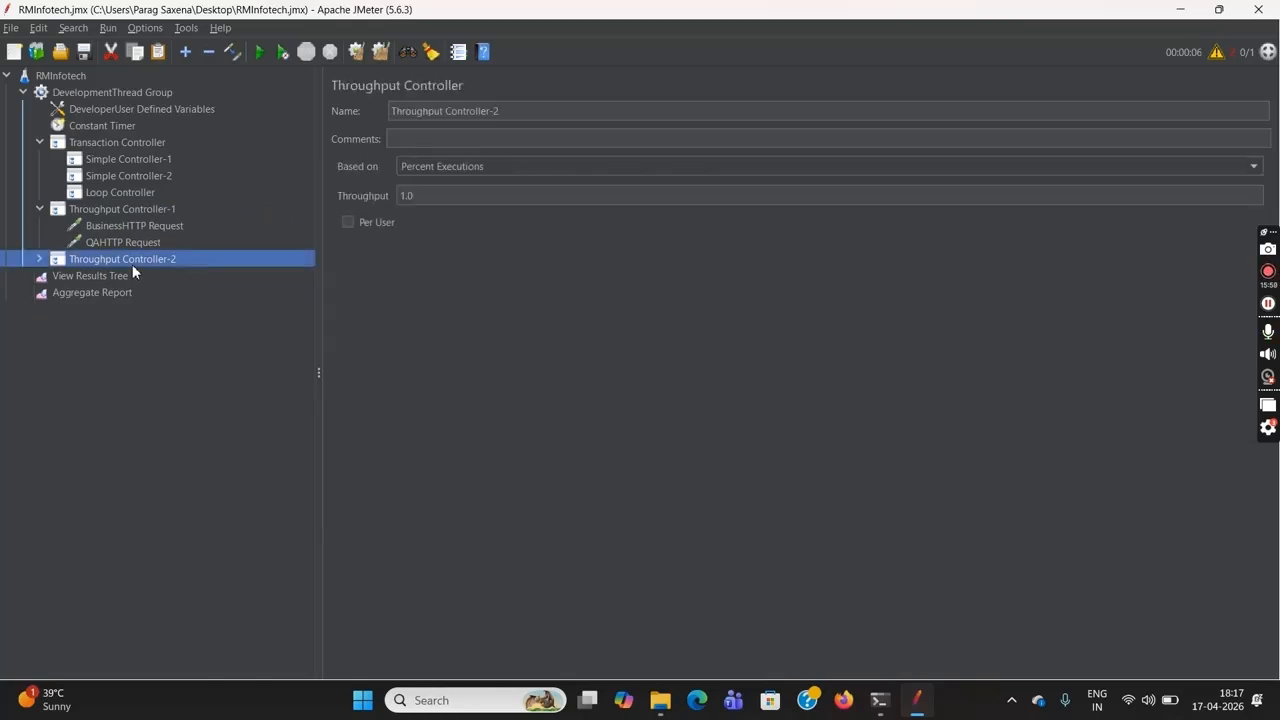
left_click(40, 260)
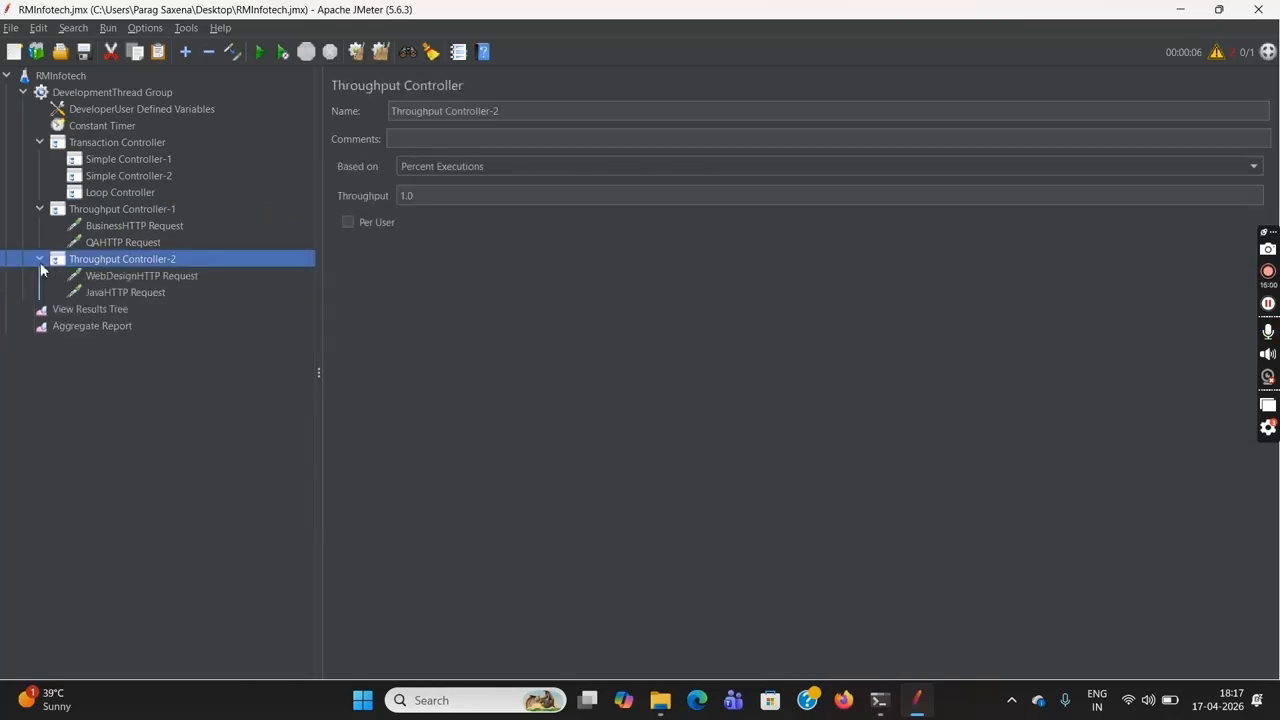
Remove the Transaction Controller together with its emptied Simple and Loop Controllers
left_click(118, 146)
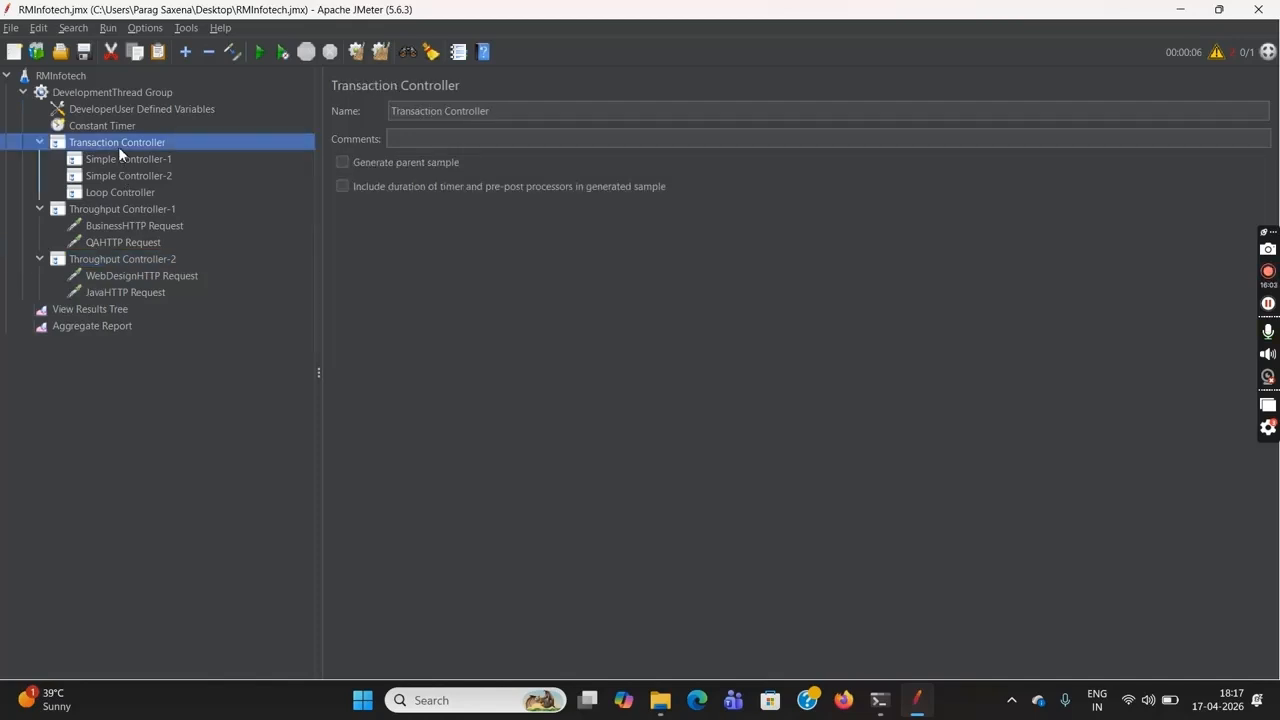
key("Delete")
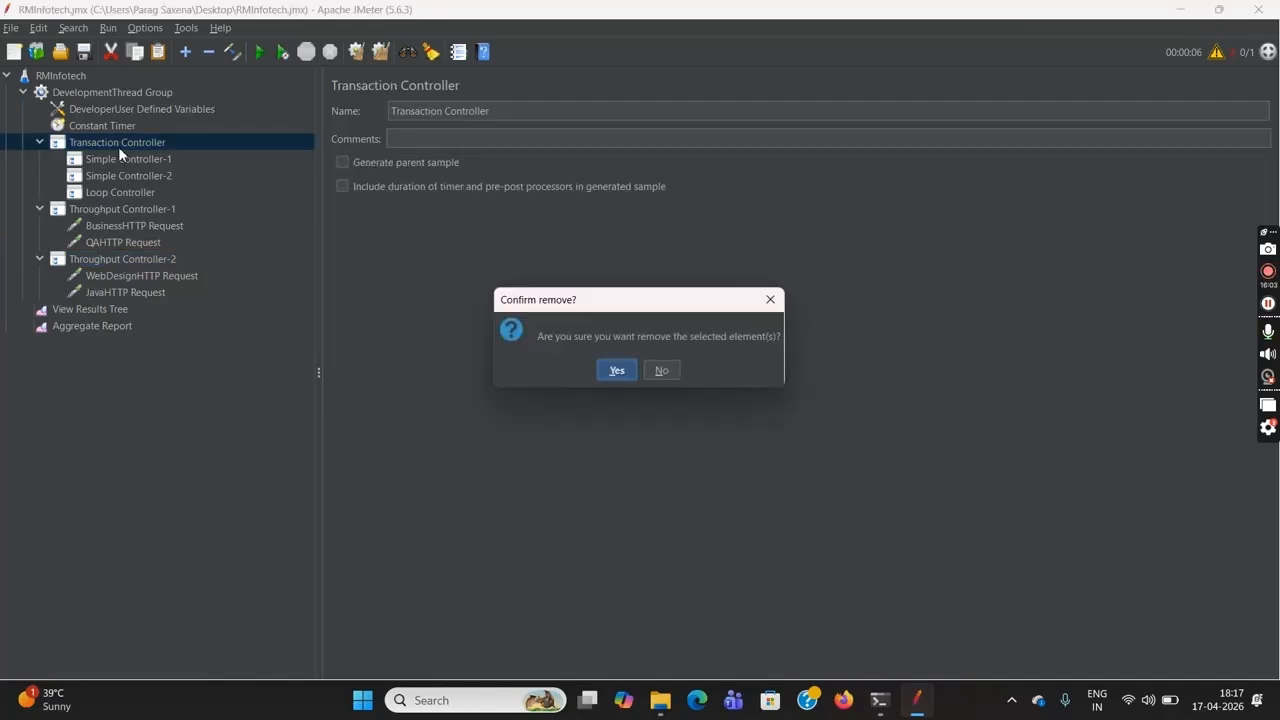
left_click(616, 370)
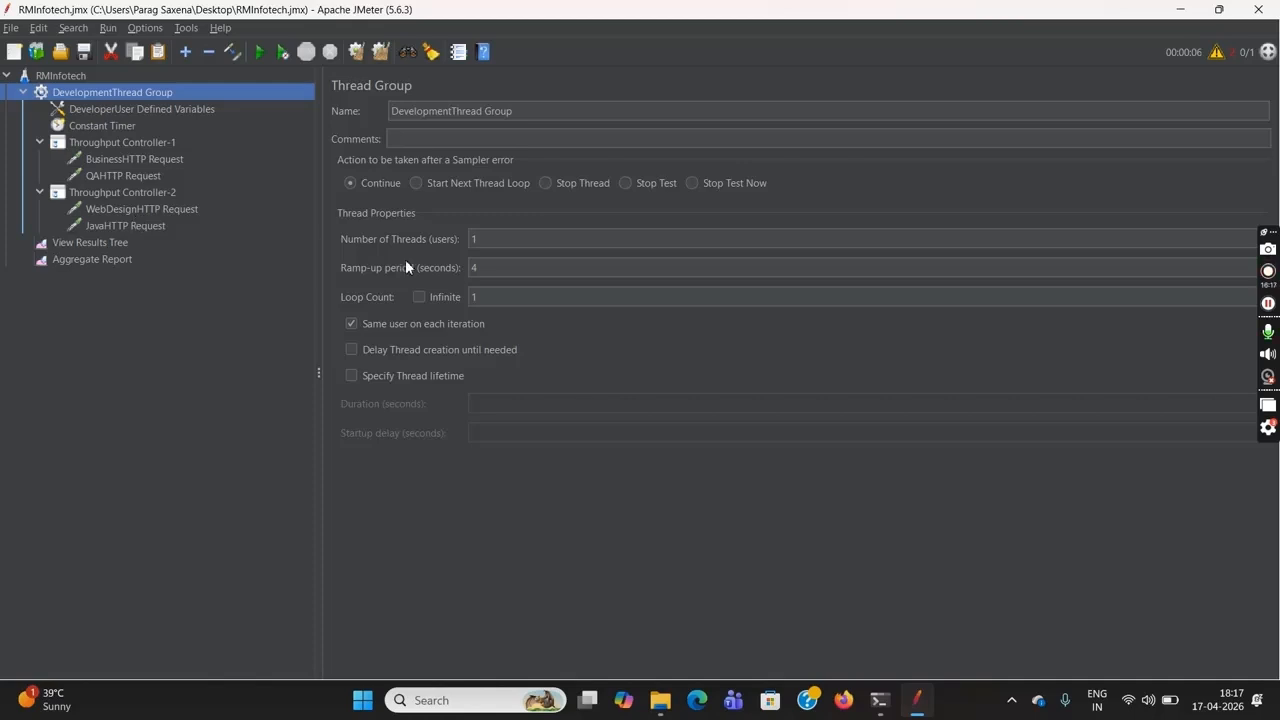
Set the DevelopmentThread Group's number of threads to 10, and clear the Aggregate Report's results
left_click(501, 238)
type("0")
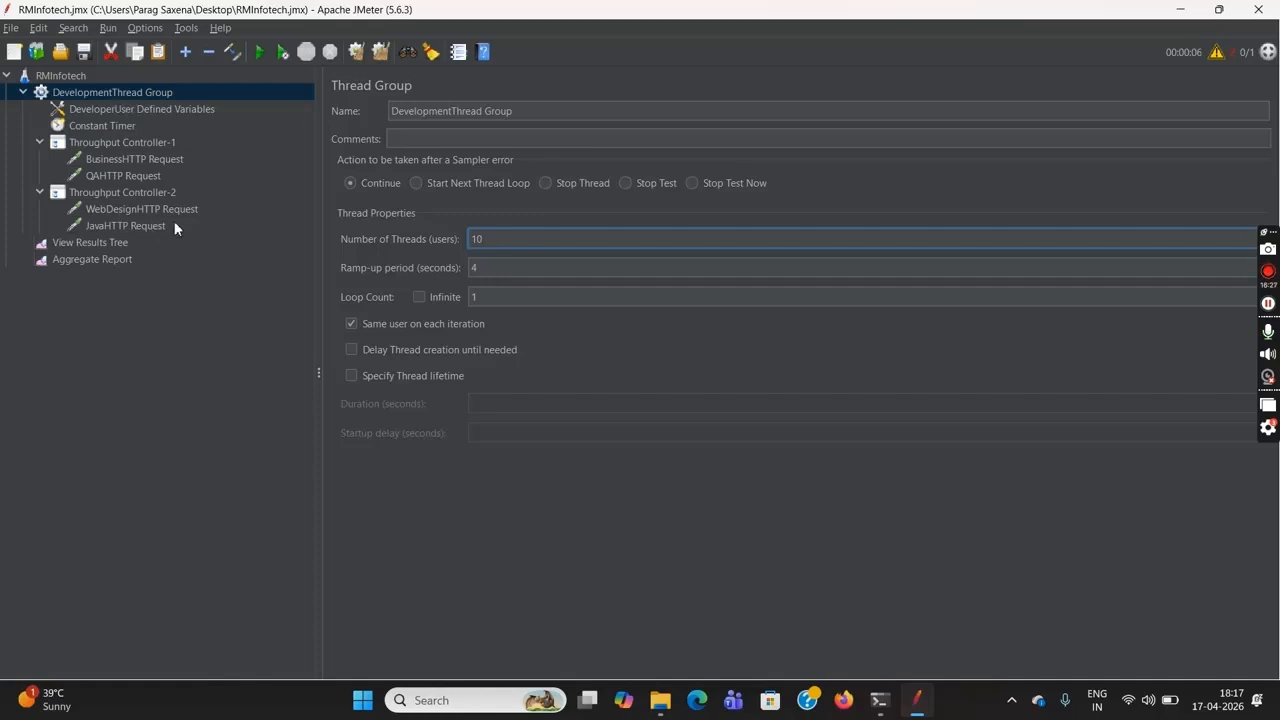
left_click(109, 260)
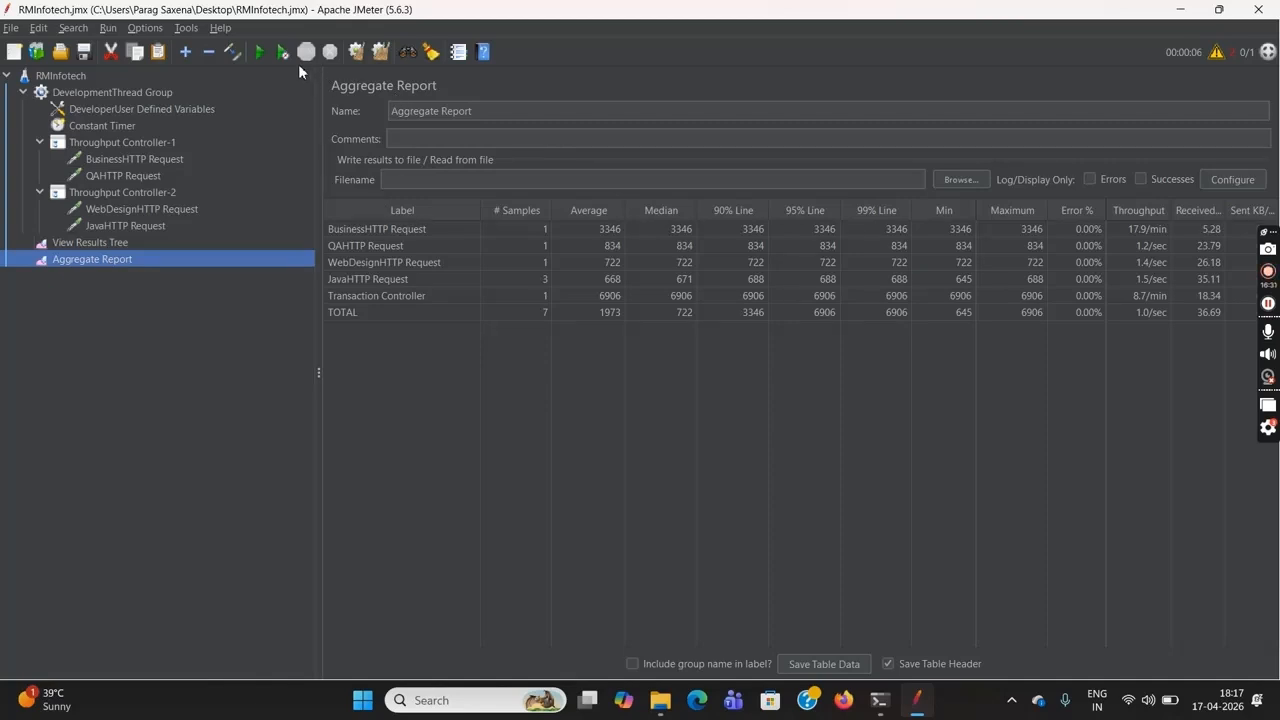
left_click(355, 52)
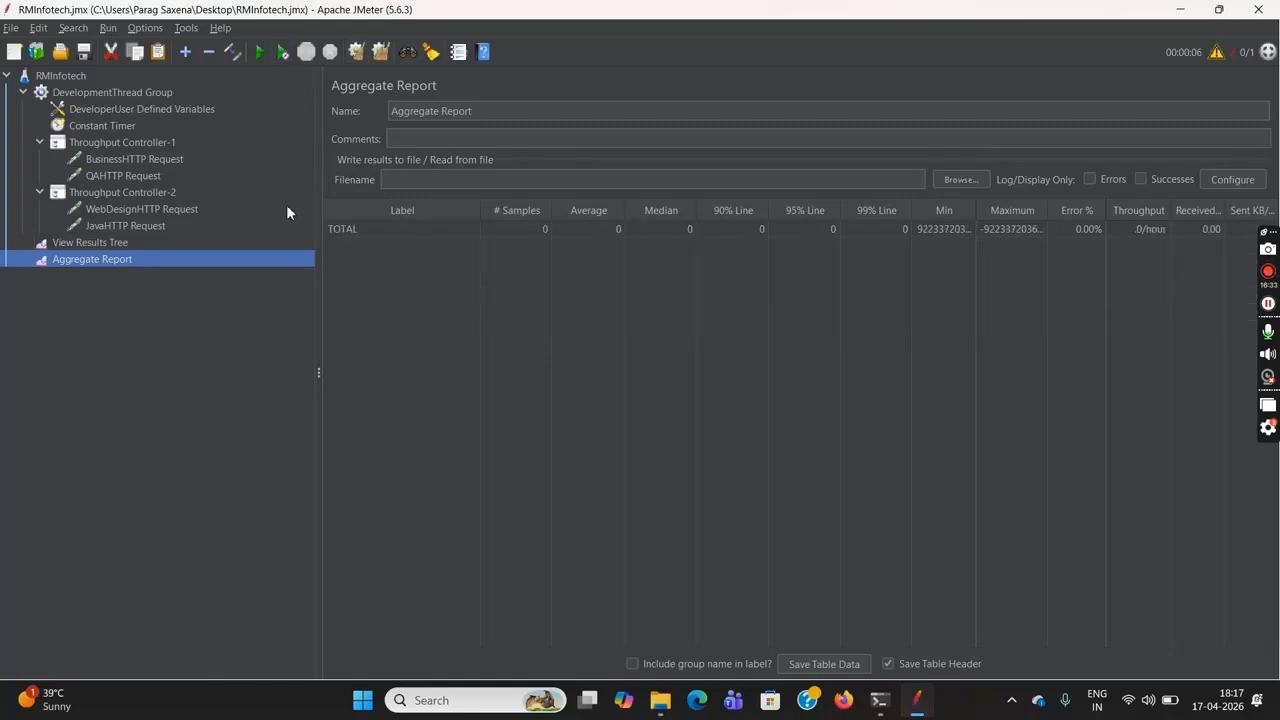
Clear the View Results Tree's old results and run the RMInfotech test plan
left_click(148, 243)
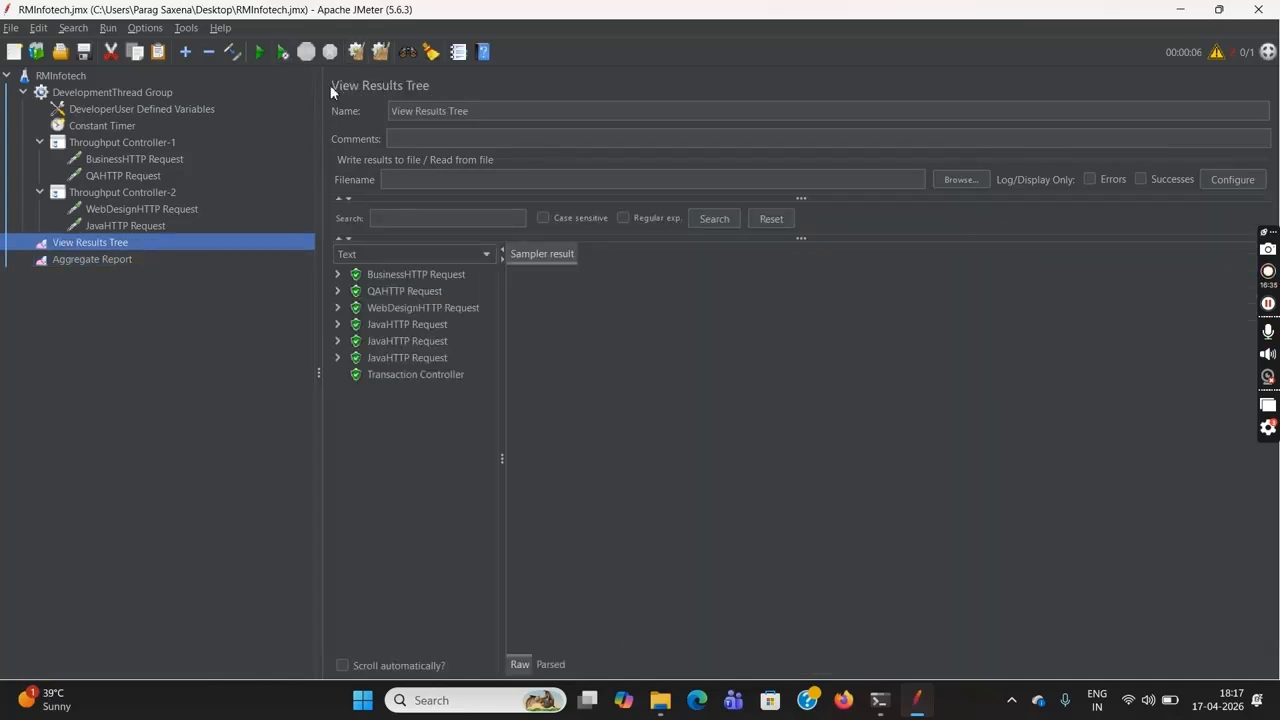
left_click(354, 53)
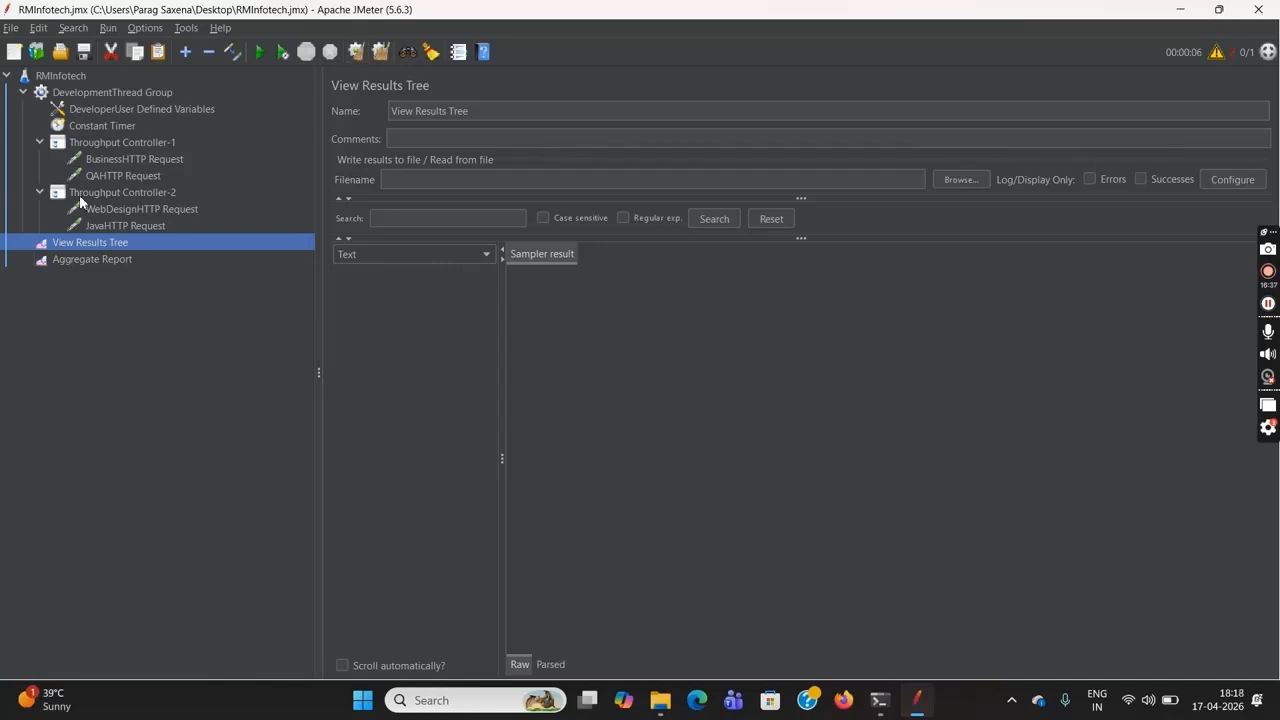
left_click(70, 80)
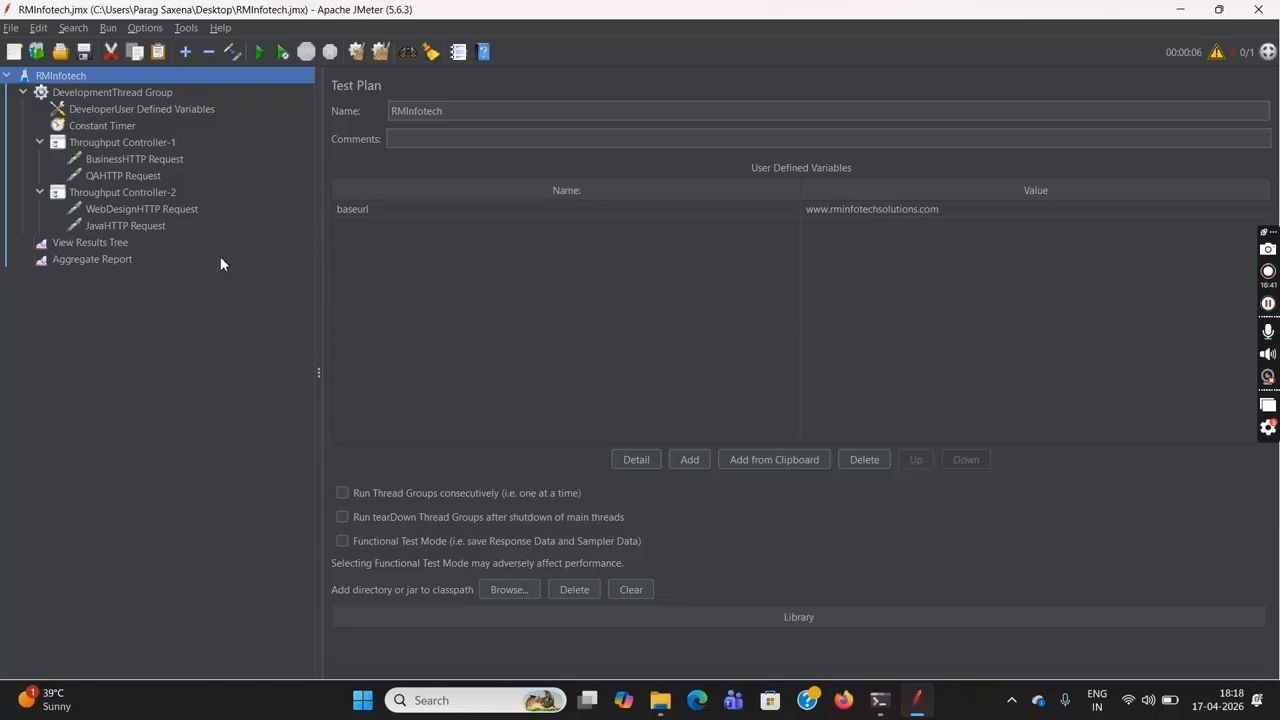
left_click(260, 52)
Check the Aggregate Report and the View Results Tree for samples from the run
left_click(108, 258)
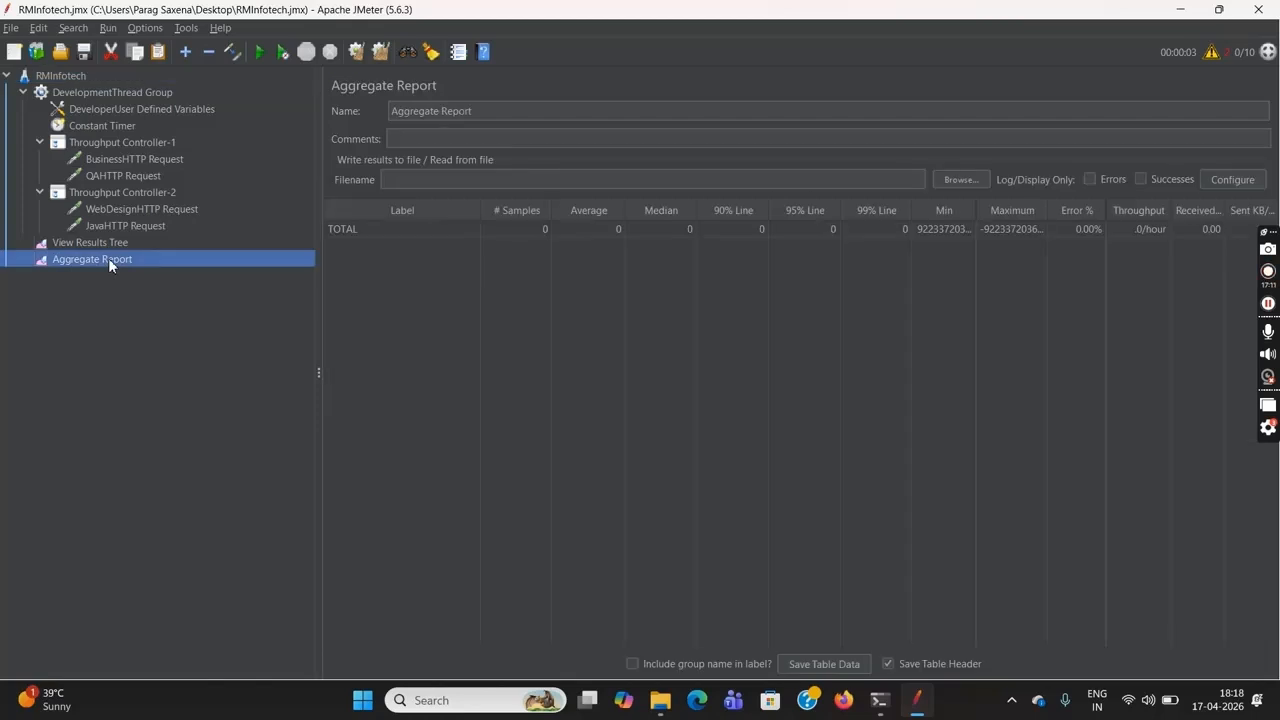
left_click(176, 245)
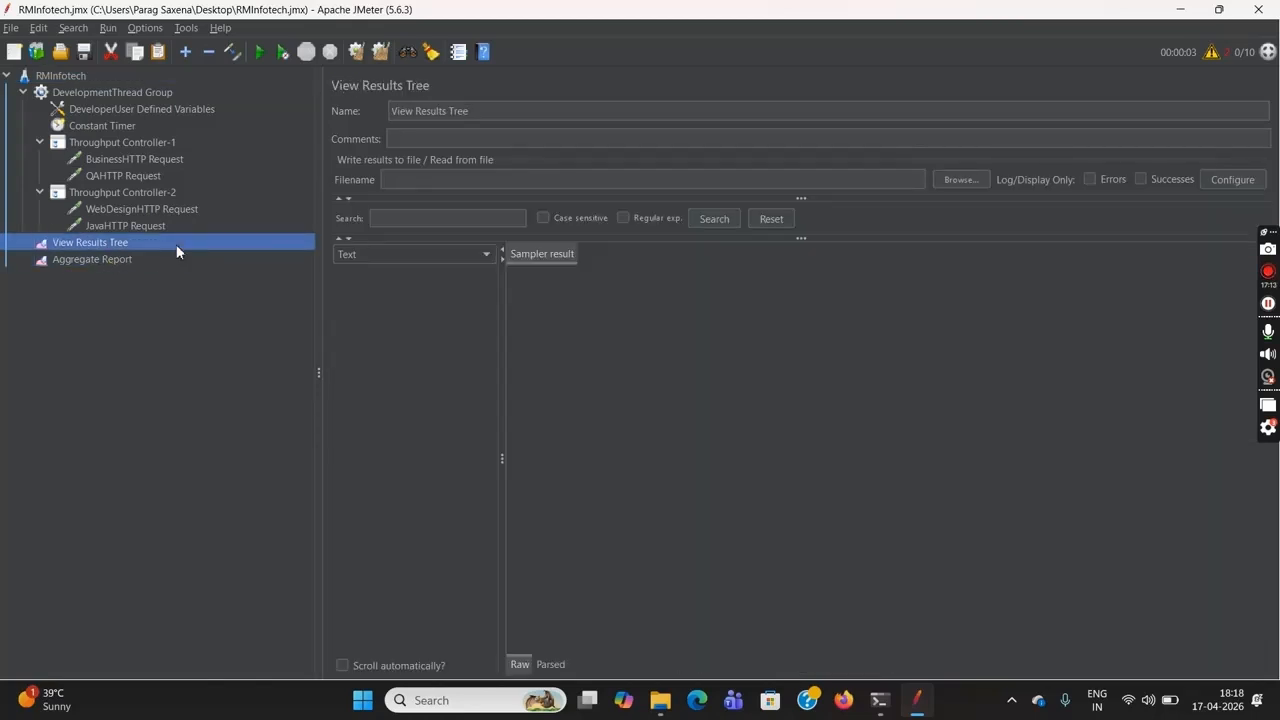
left_click(232, 268)
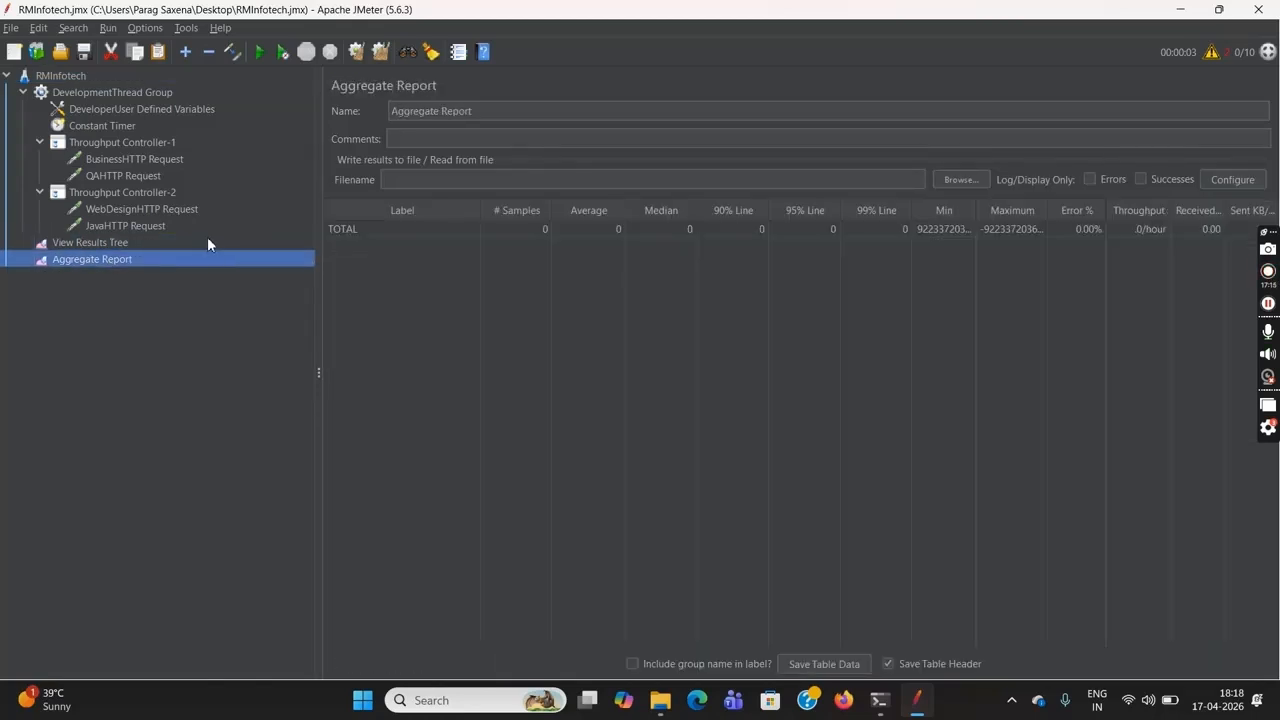
left_click(207, 243)
Run the RMInfotech test plan again and check its Aggregate Report
left_click(87, 78)
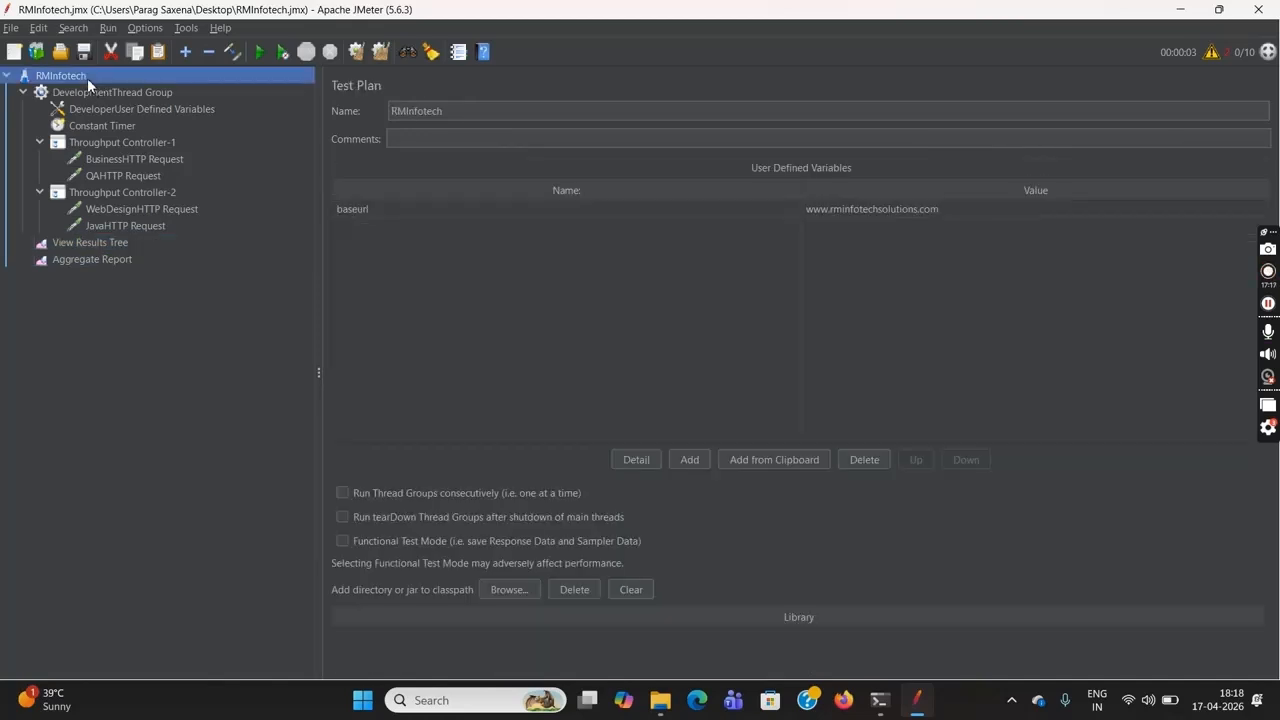
left_click(260, 52)
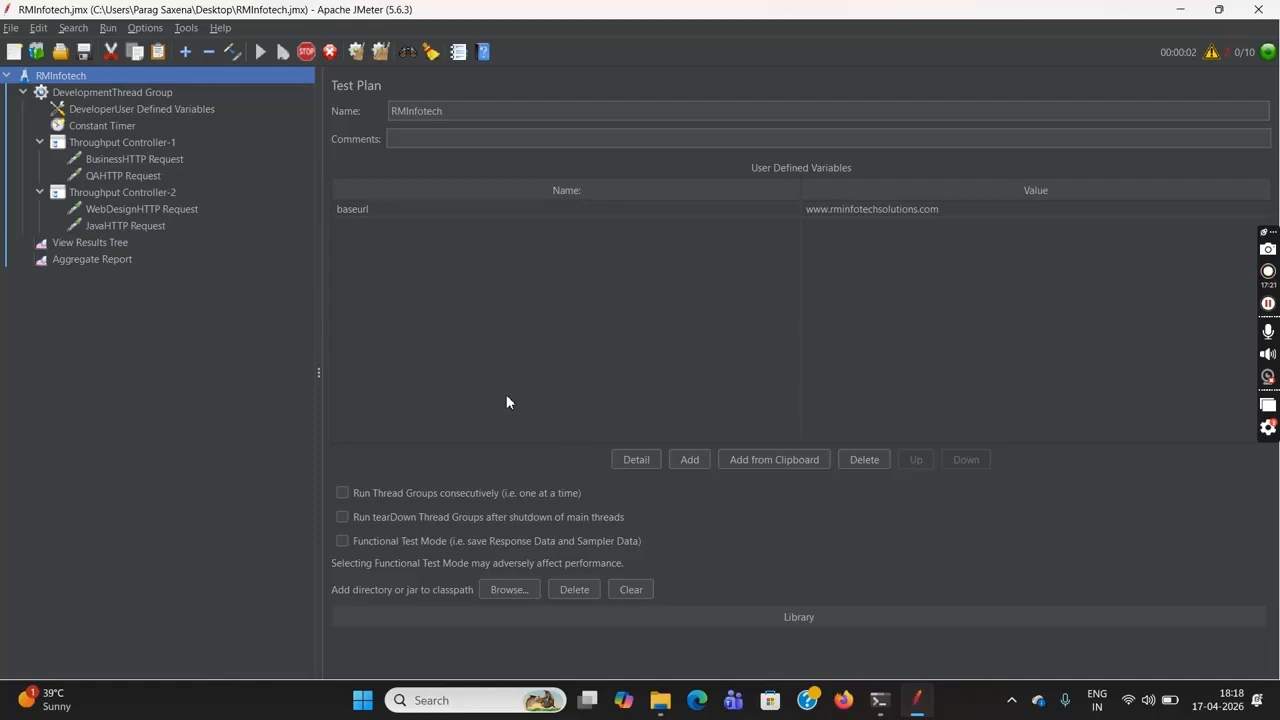
left_click(92, 260)
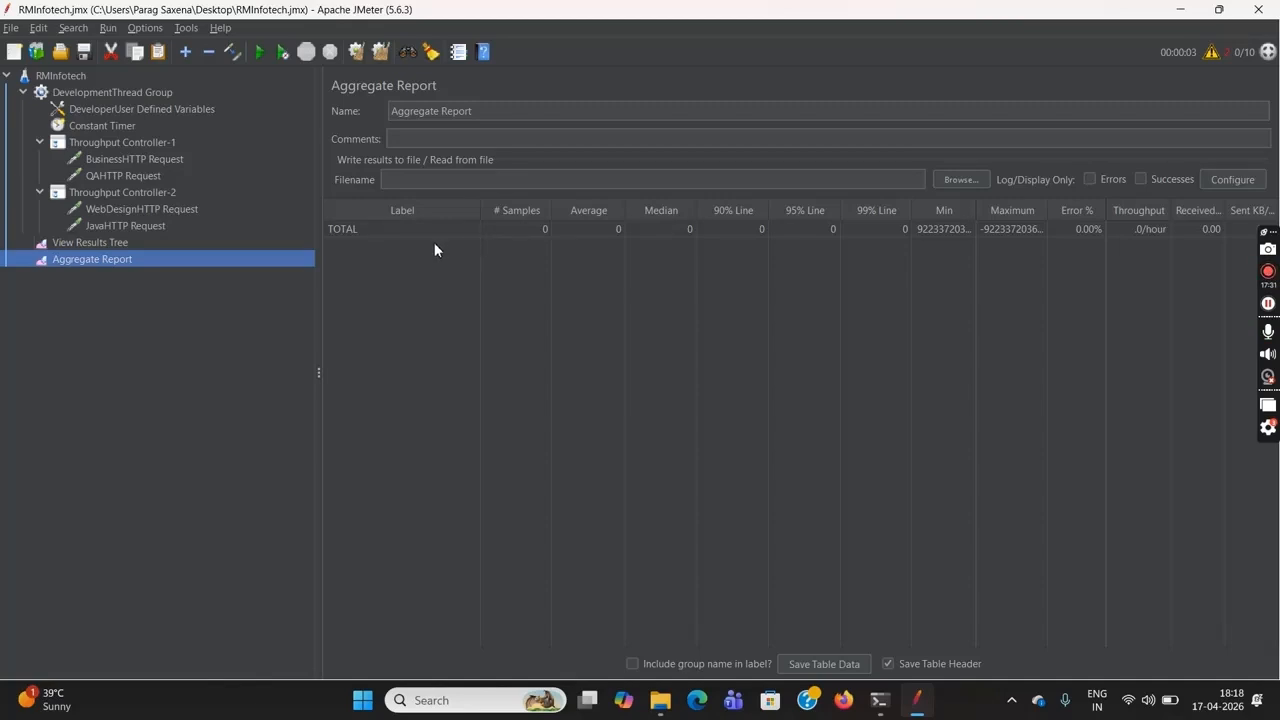
Review both Throughput Controllers' settings, the DevelopmentThread Group's thread count and the HTTP requests under each controller
left_click(145, 148)
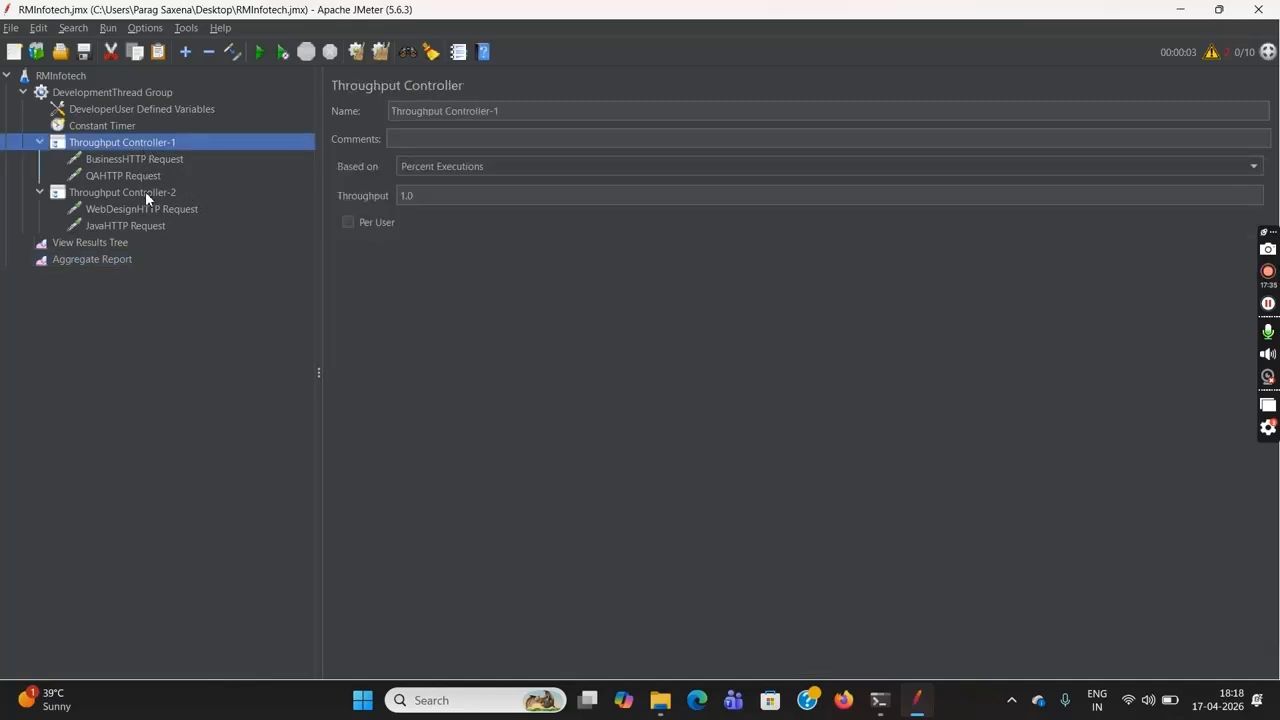
left_click(145, 191)
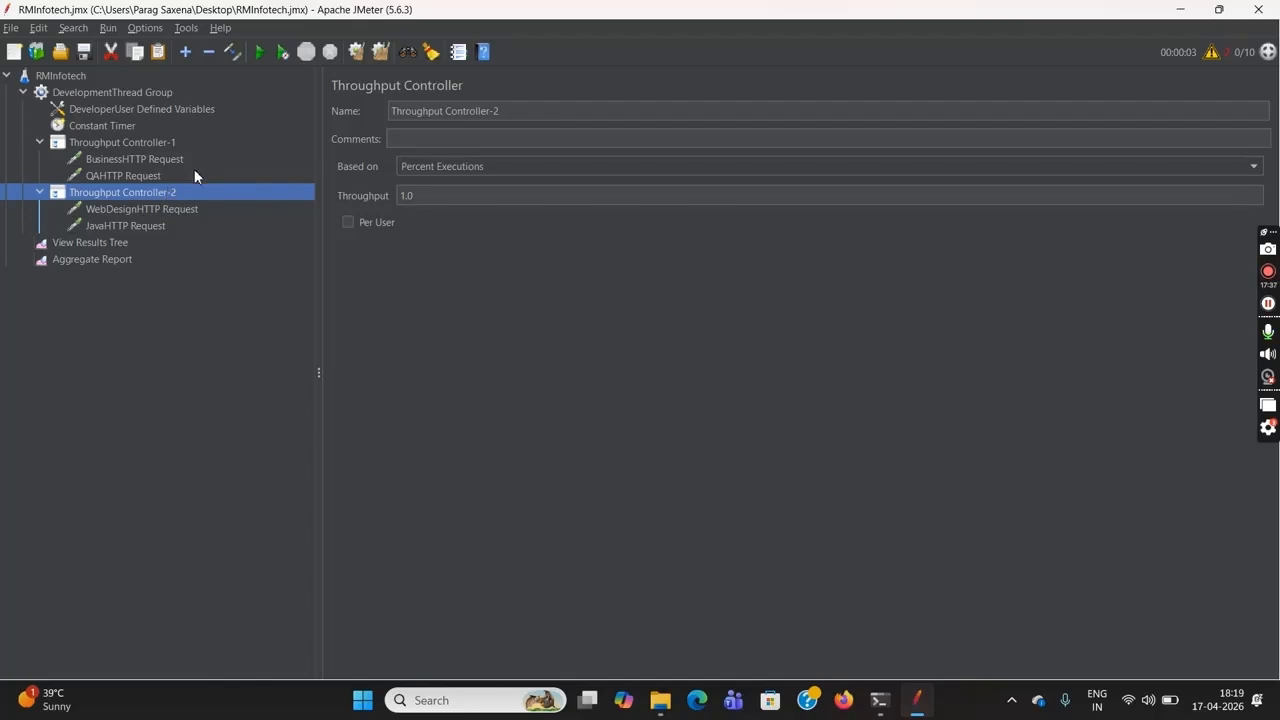
left_click(130, 92)
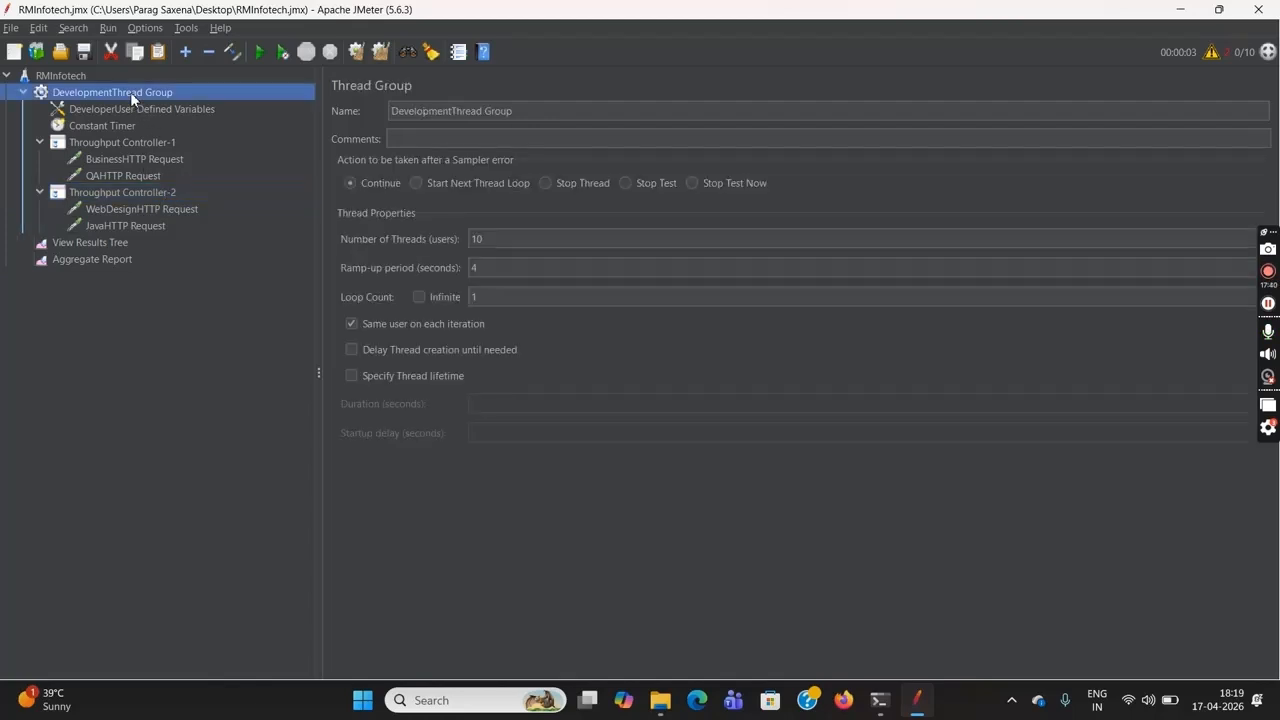
left_click(505, 241)
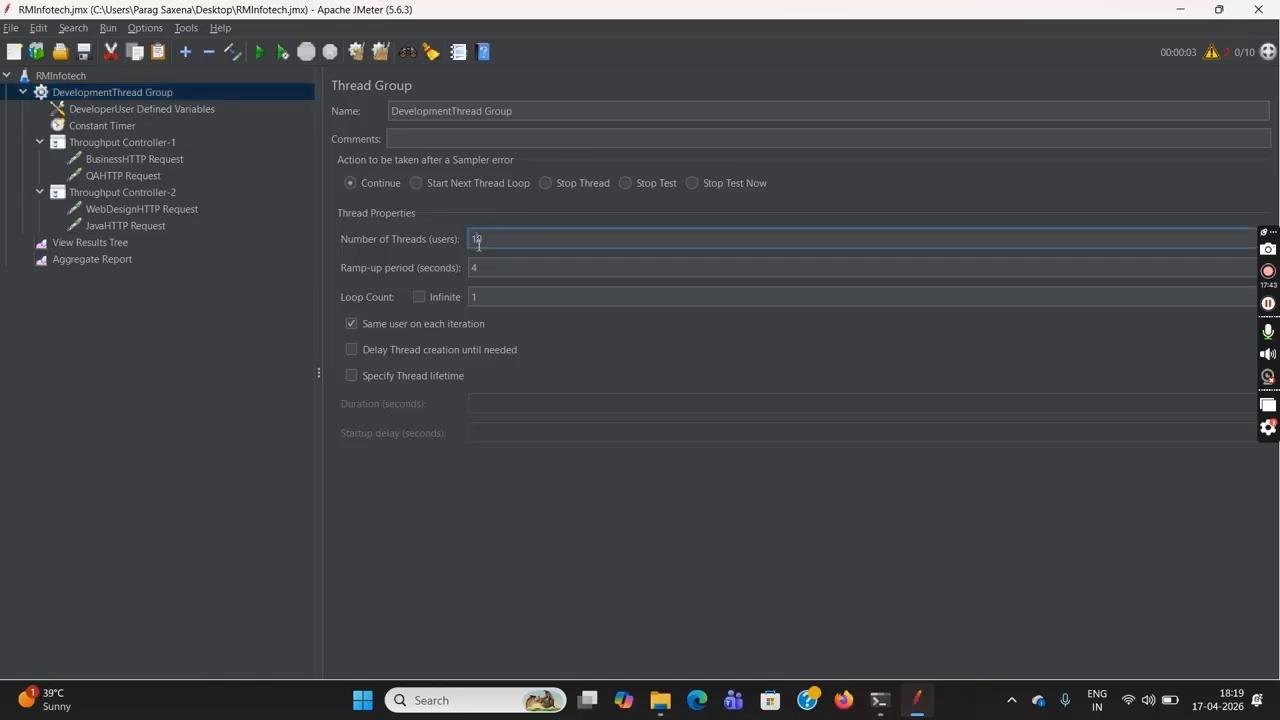
left_click(172, 160)
left_click(161, 177)
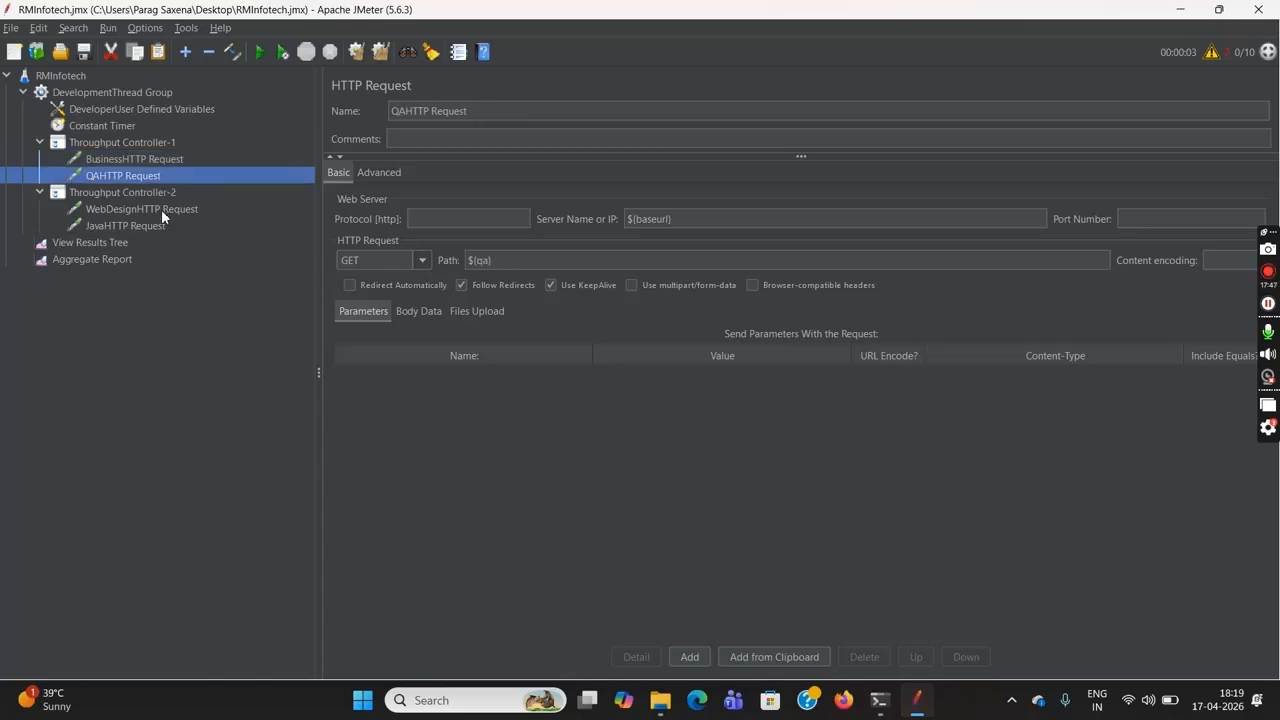
left_click(161, 209)
left_click(160, 226)
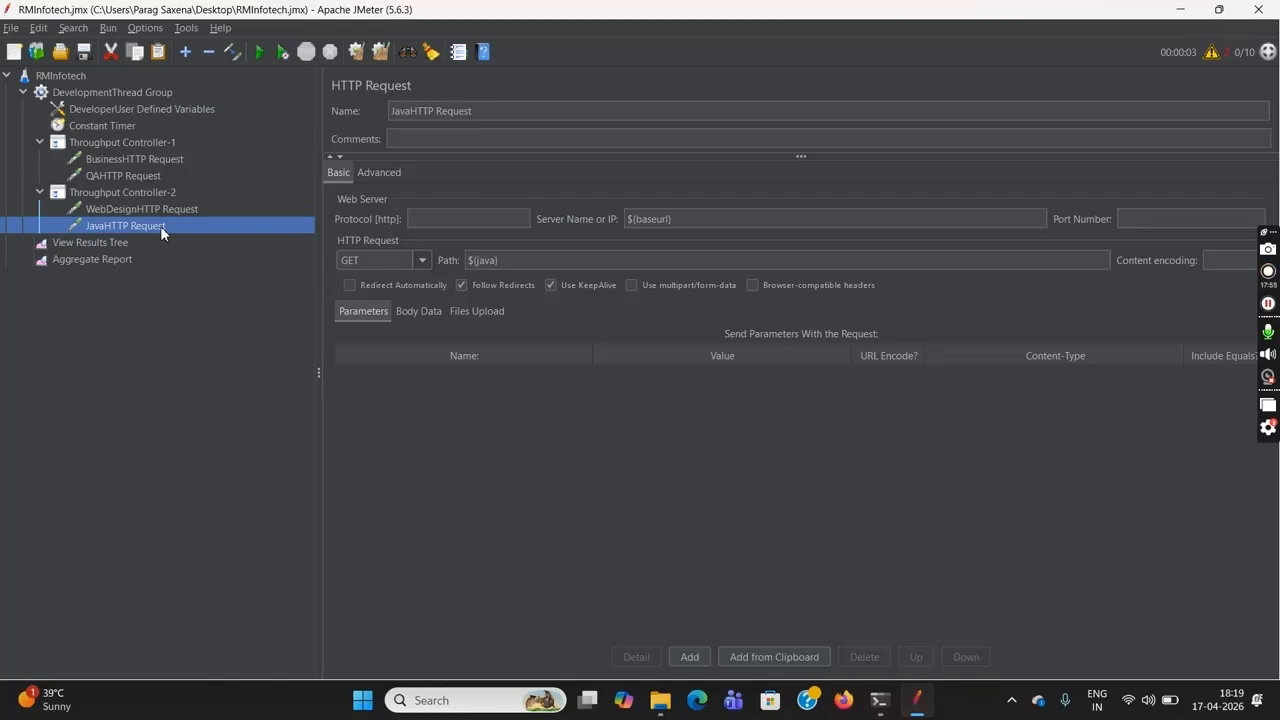
left_click(150, 143)
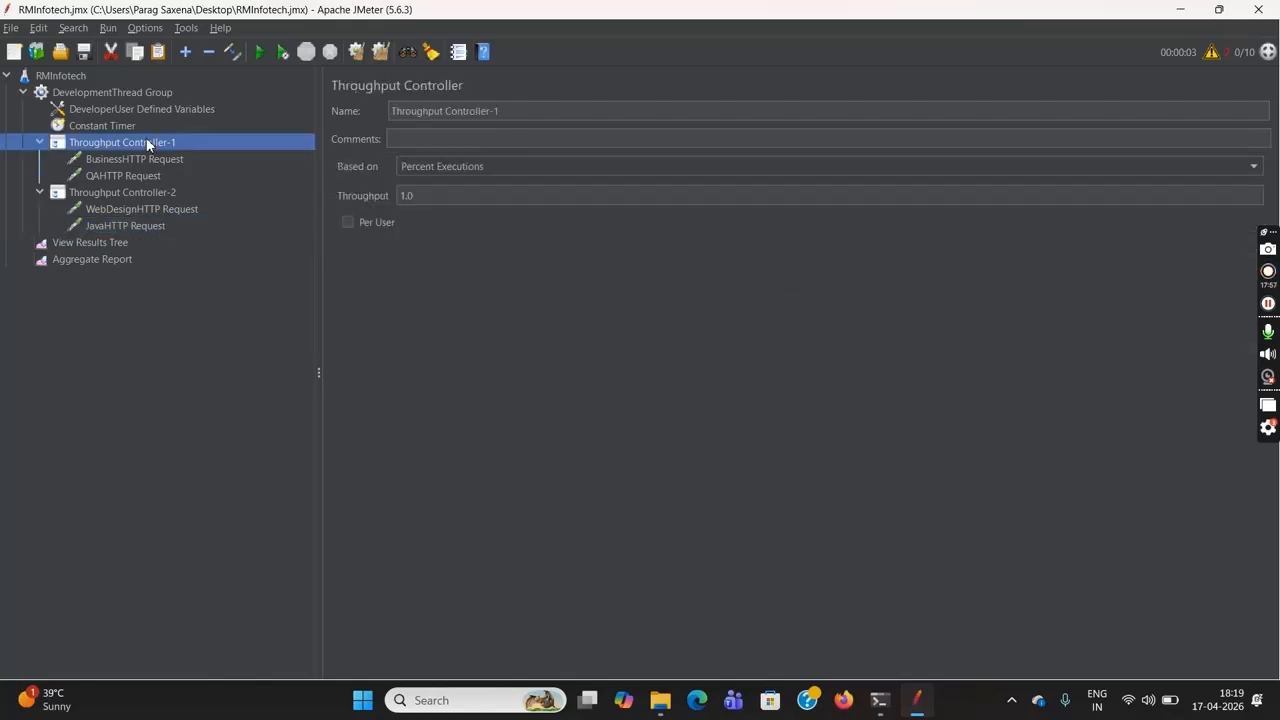
left_click(158, 196)
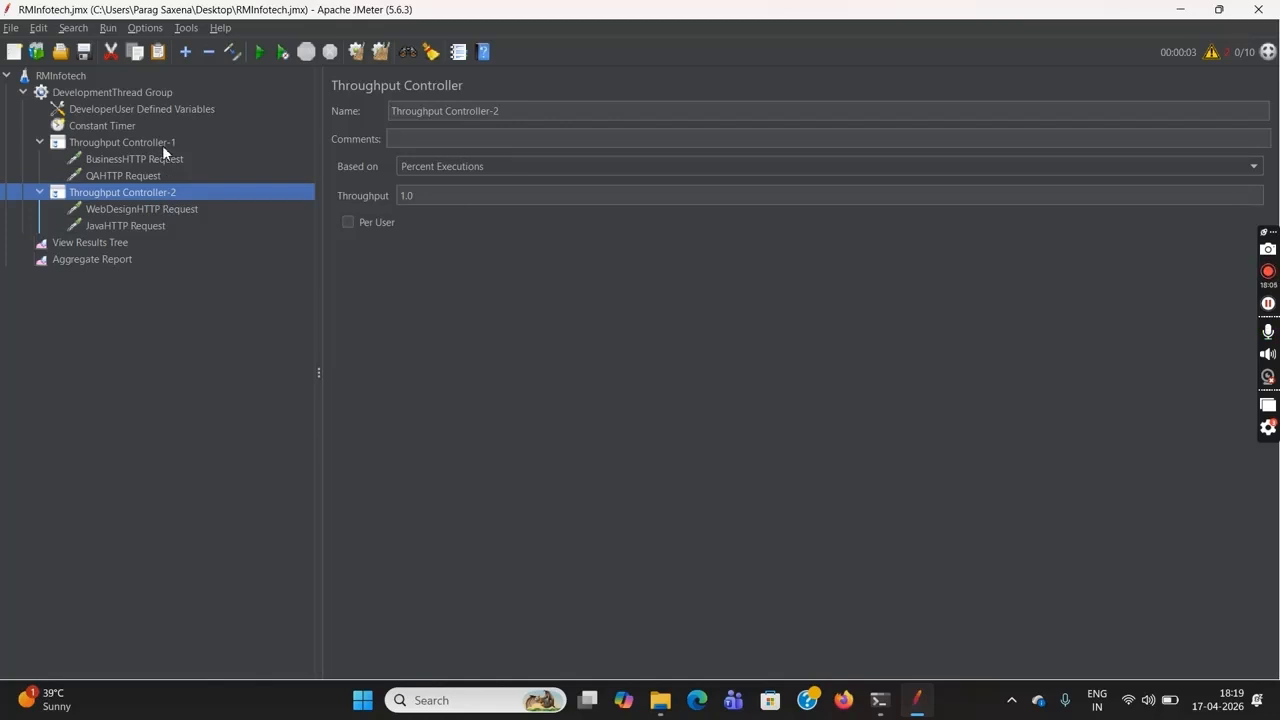
Base Throughput Controller-1 on Total Executions and set its throughput to 7
left_click(163, 147)
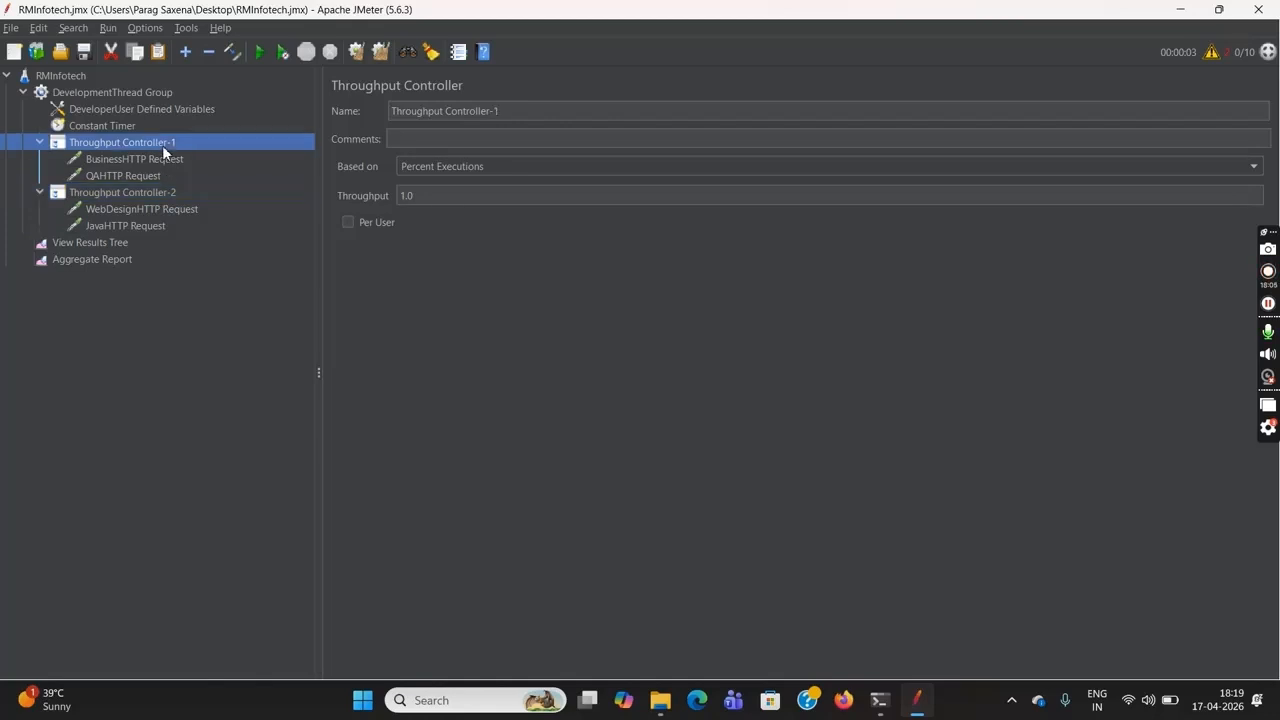
left_click(455, 167)
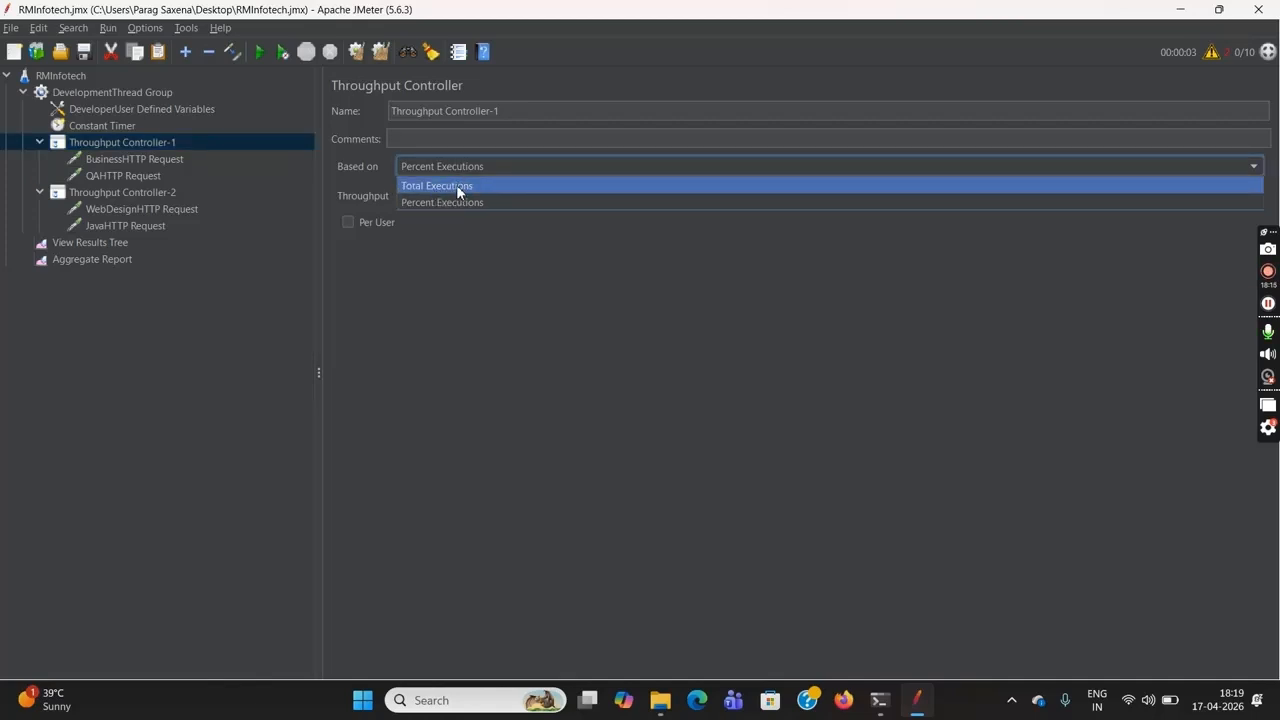
left_click(456, 185)
left_click(476, 199)
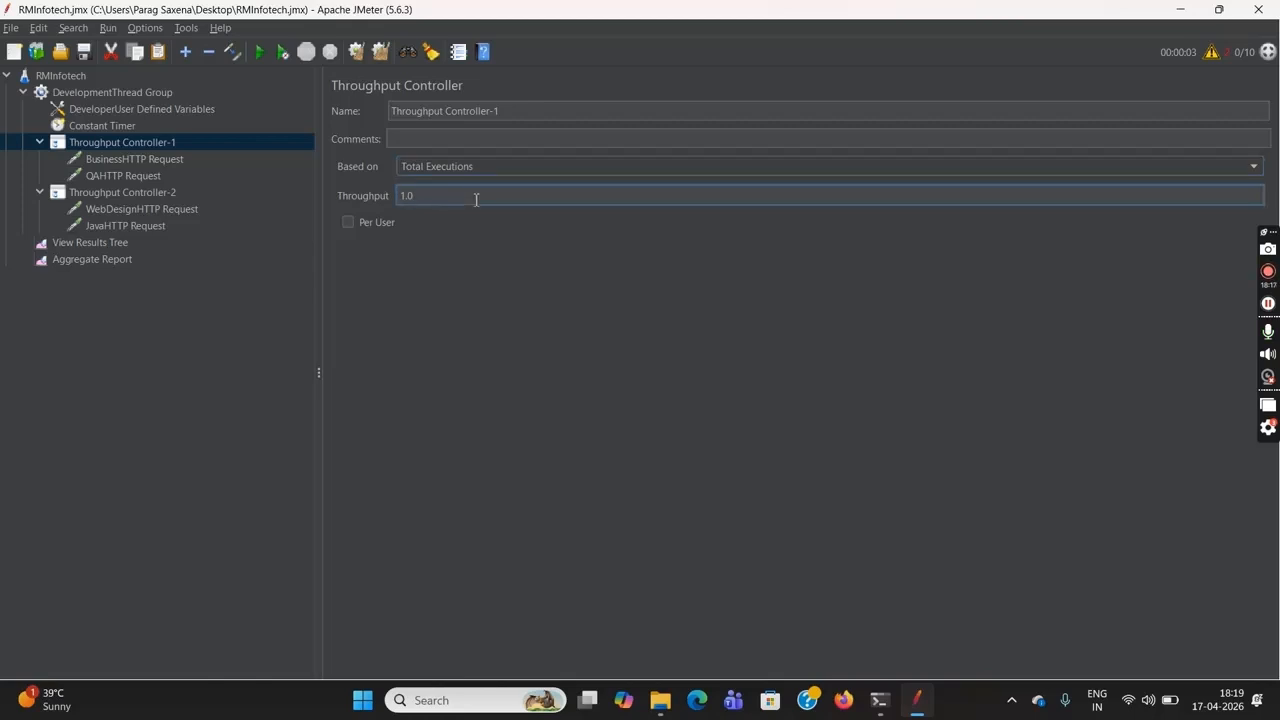
key("BackSpace")
key("BackSpace")
type("7")
Base Throughput Controller-2 on Total Executions and set its throughput to 3
left_click(162, 193)
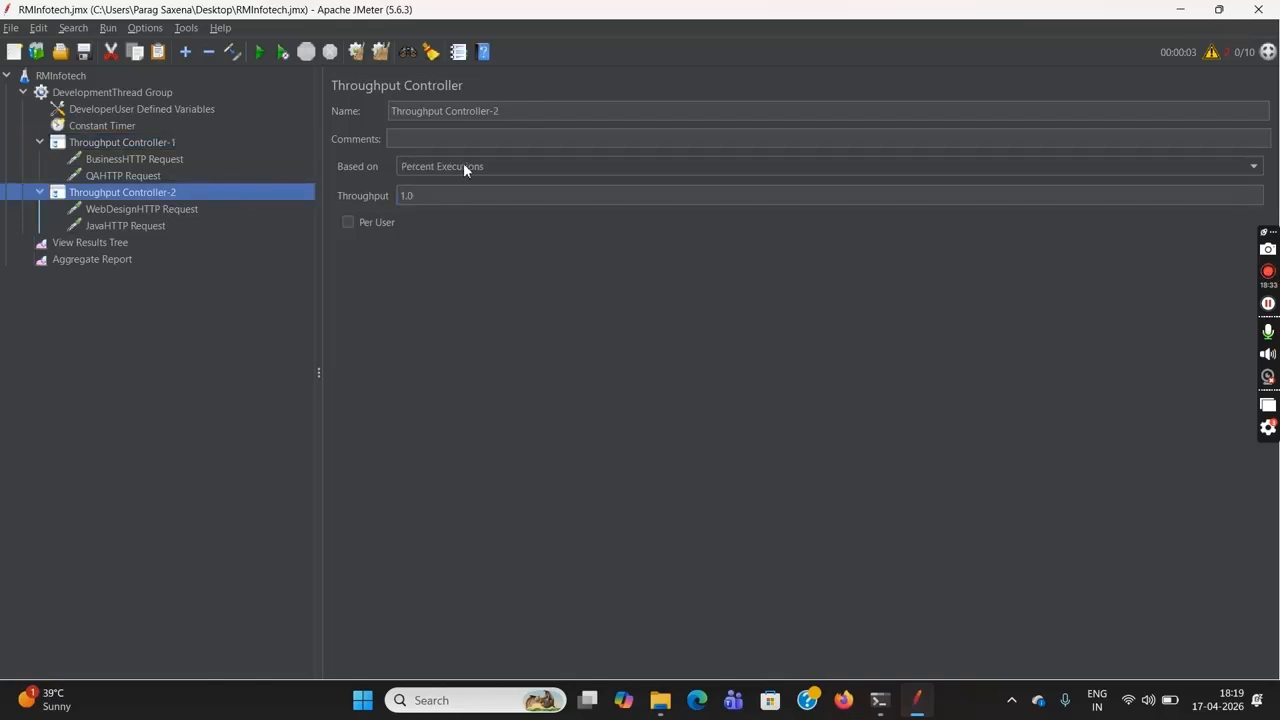
left_click(511, 166)
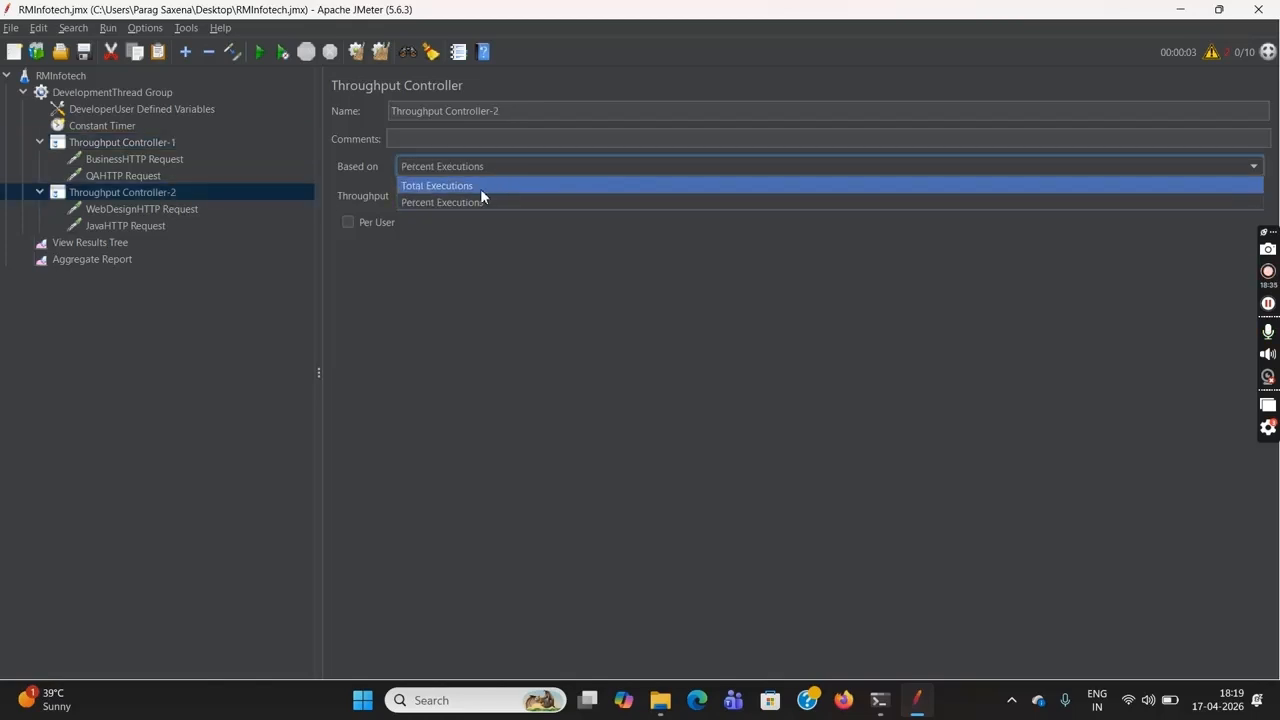
left_click(480, 188)
left_click(453, 199)
key("BackSpace")
key("BackSpace")
type("3")
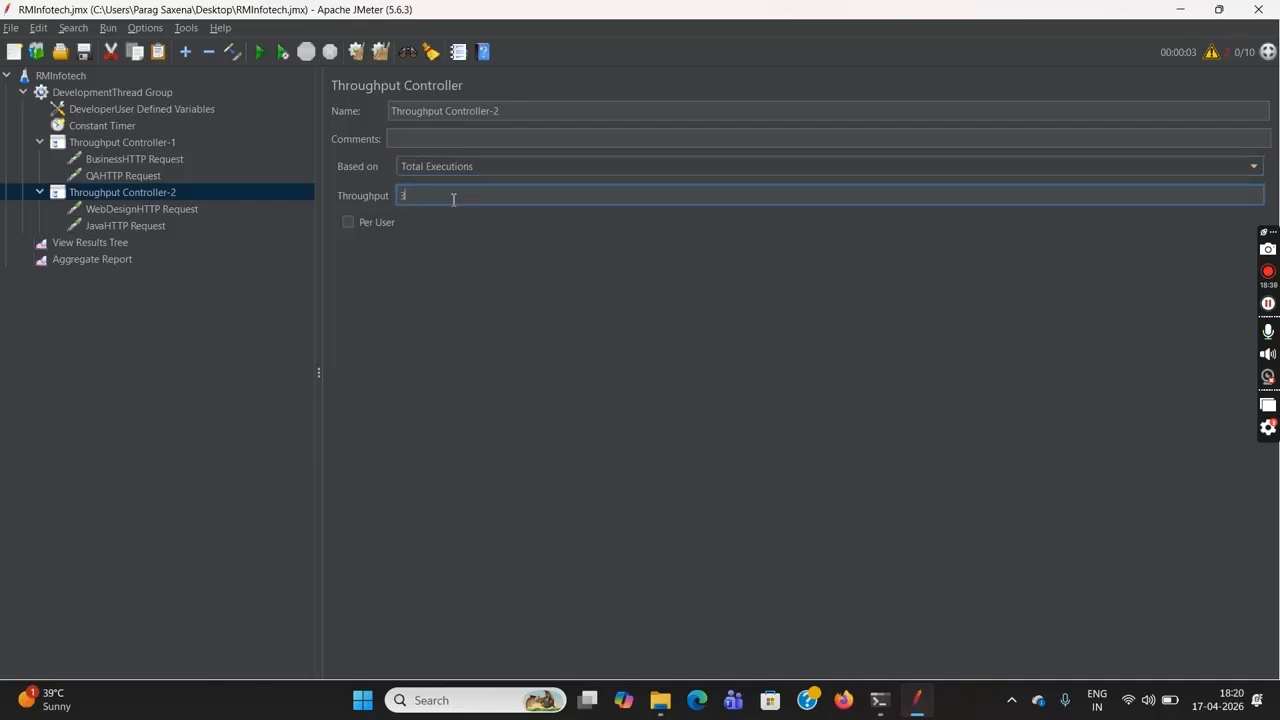
Check the thread group's number of threads against the throughput values of both Throughput Controllers
left_click(114, 95)
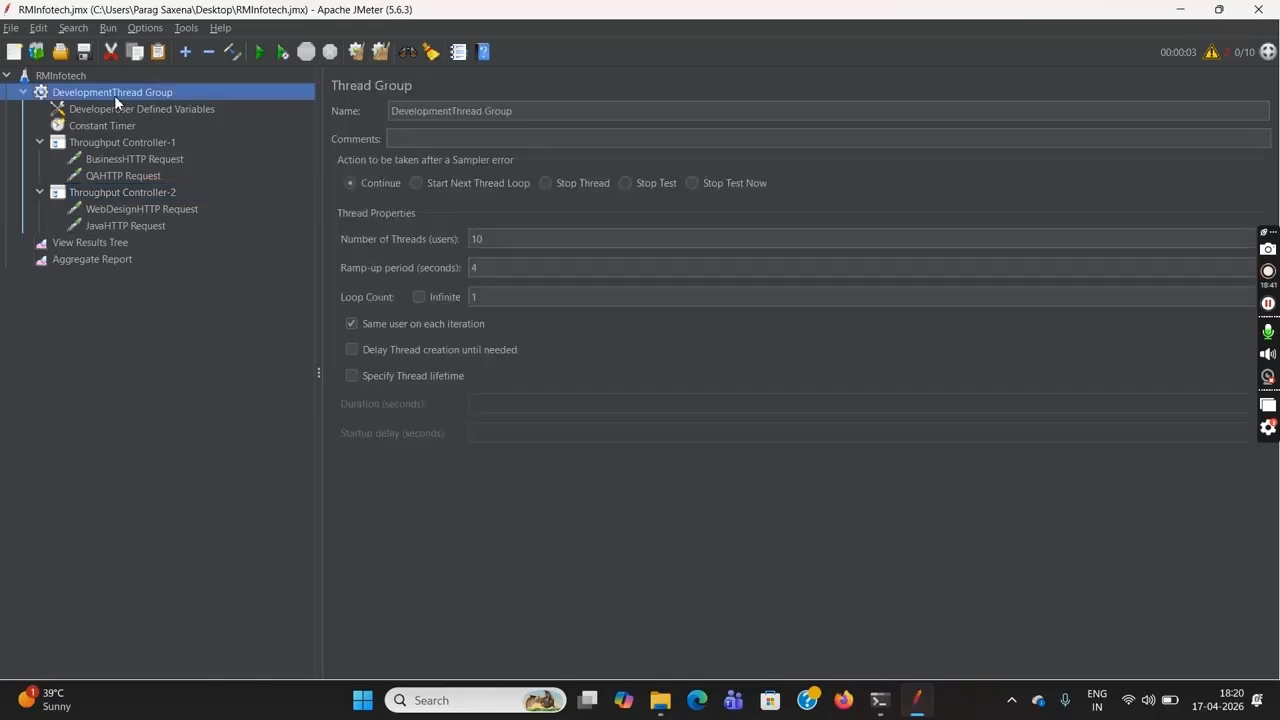
left_click(126, 141)
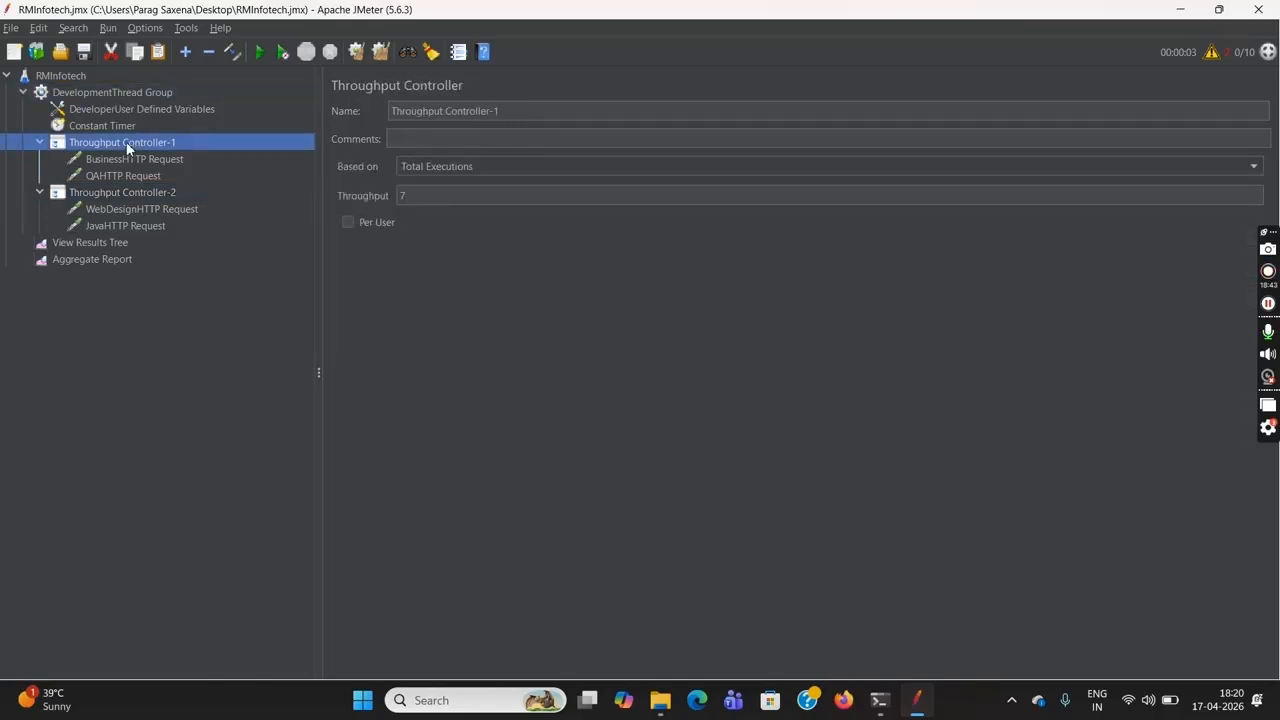
left_click(439, 197)
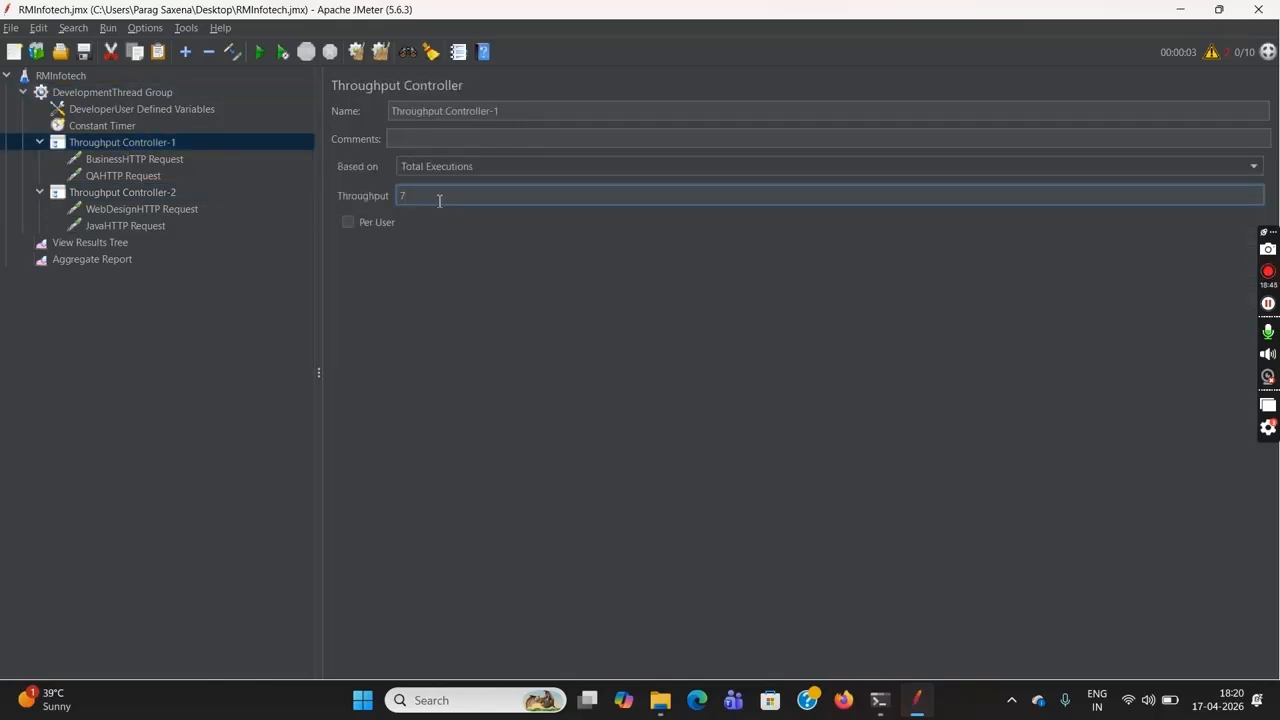
left_click(165, 193)
left_click(428, 196)
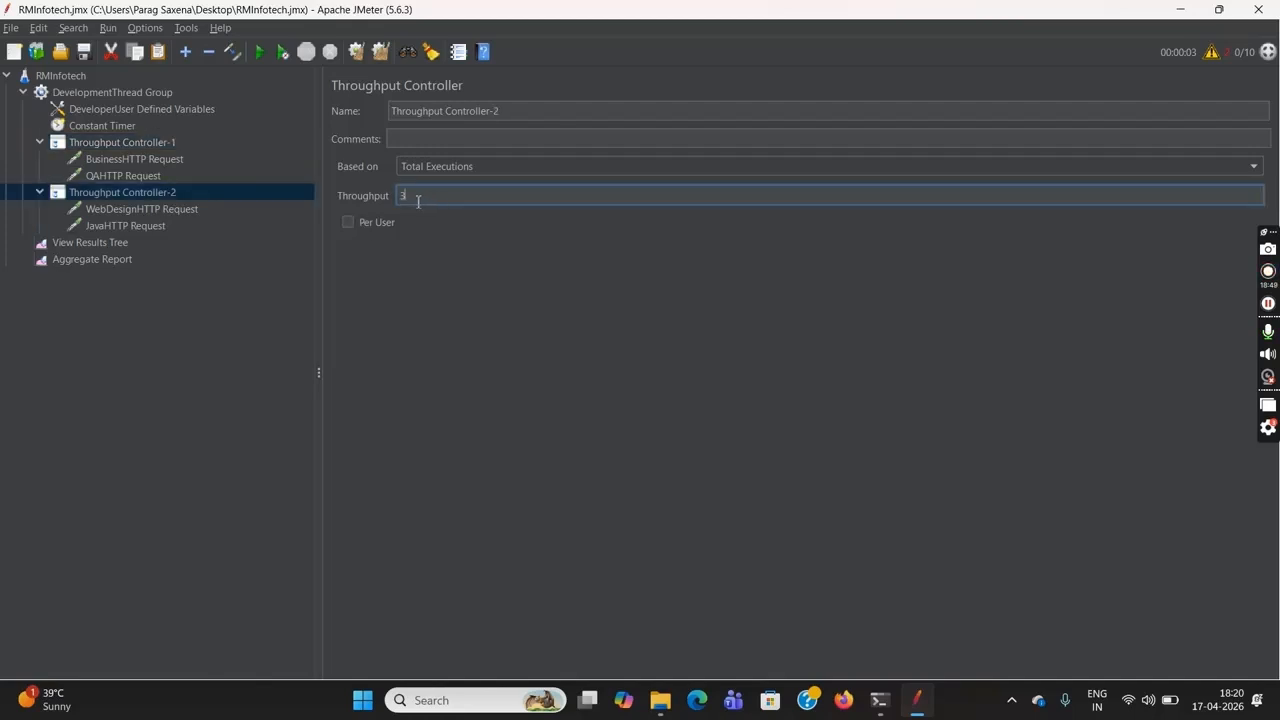
Run the RMInfotech test plan with the Total Executions settings and view each request's sample count in the Aggregate Report
left_click(72, 78)
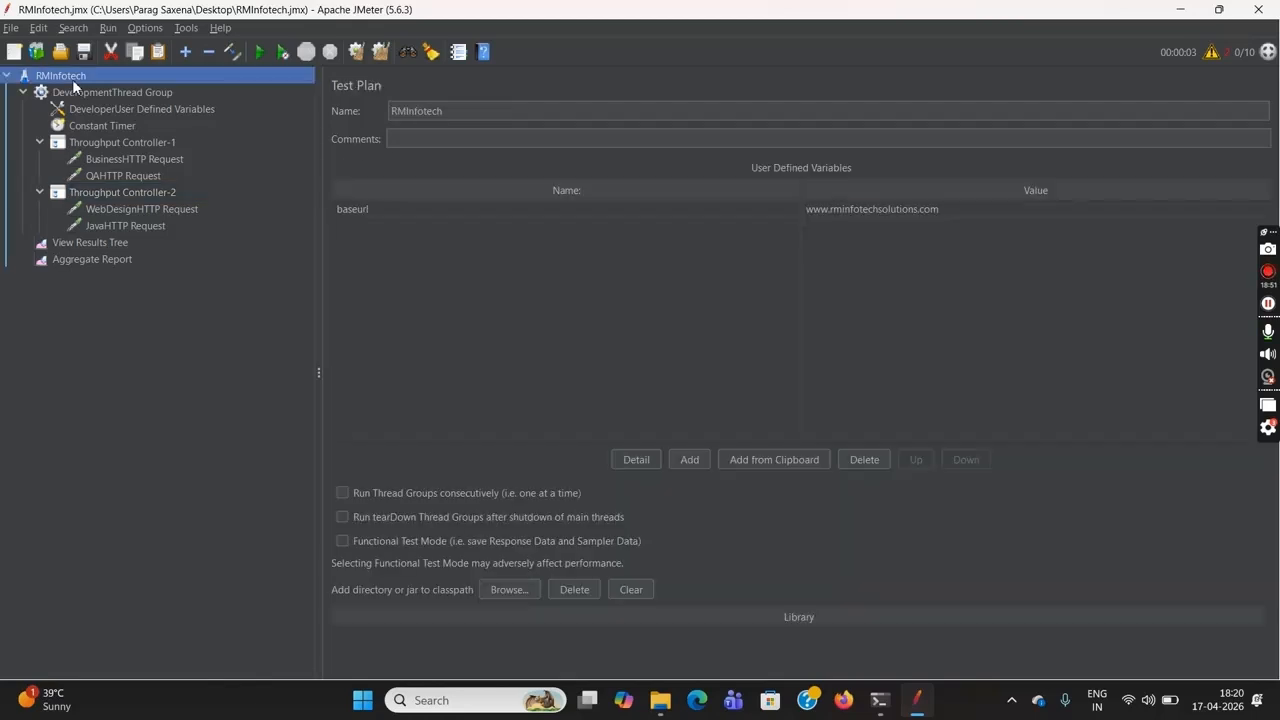
left_click(101, 262)
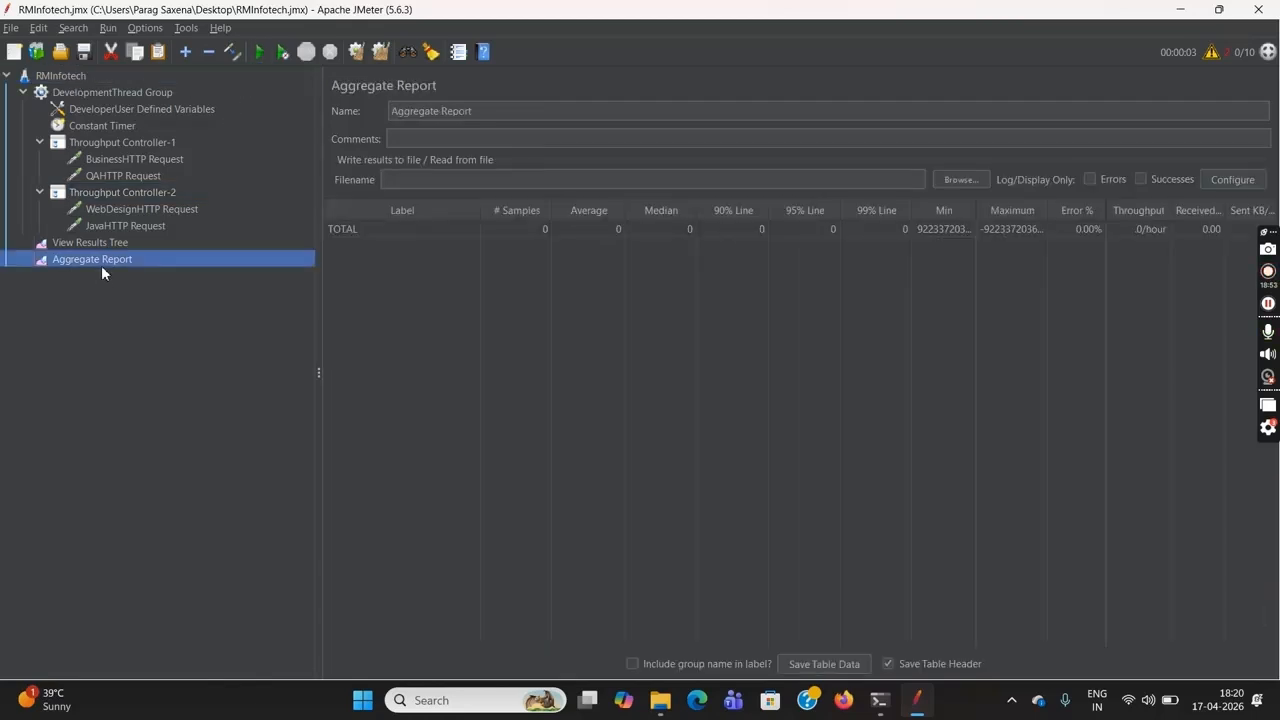
left_click(67, 78)
left_click(277, 51)
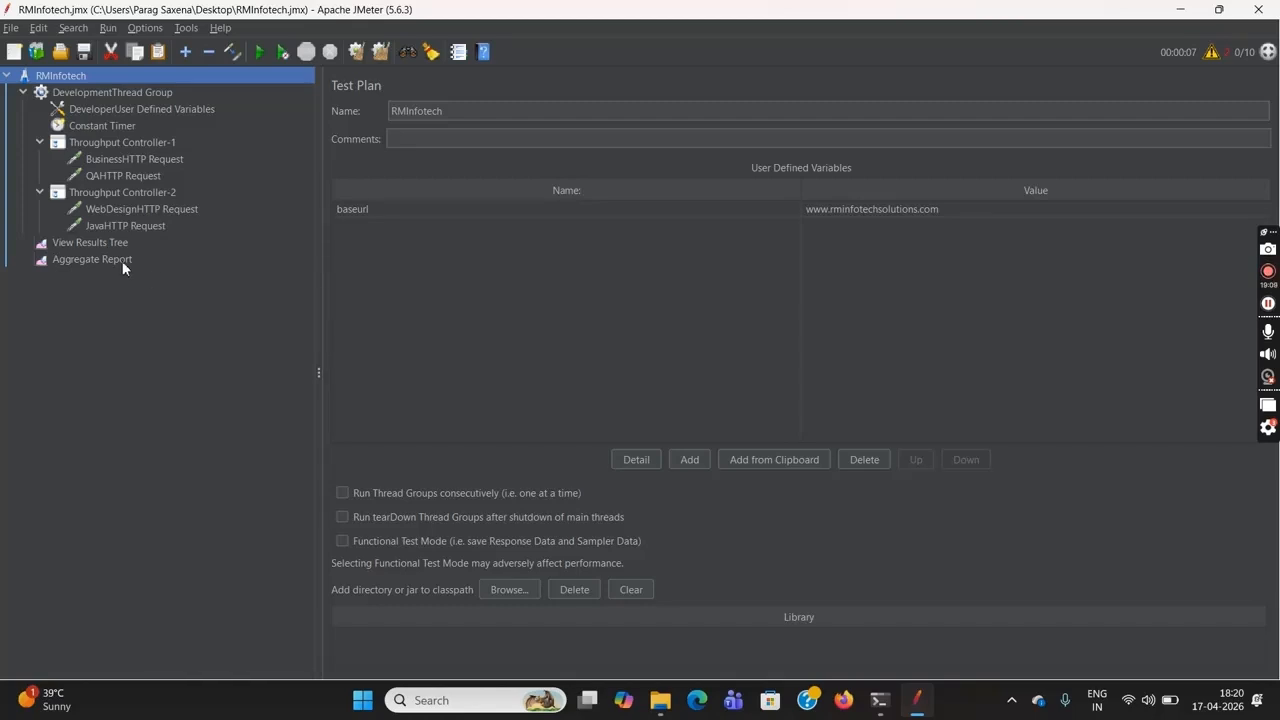
left_click(92, 260)
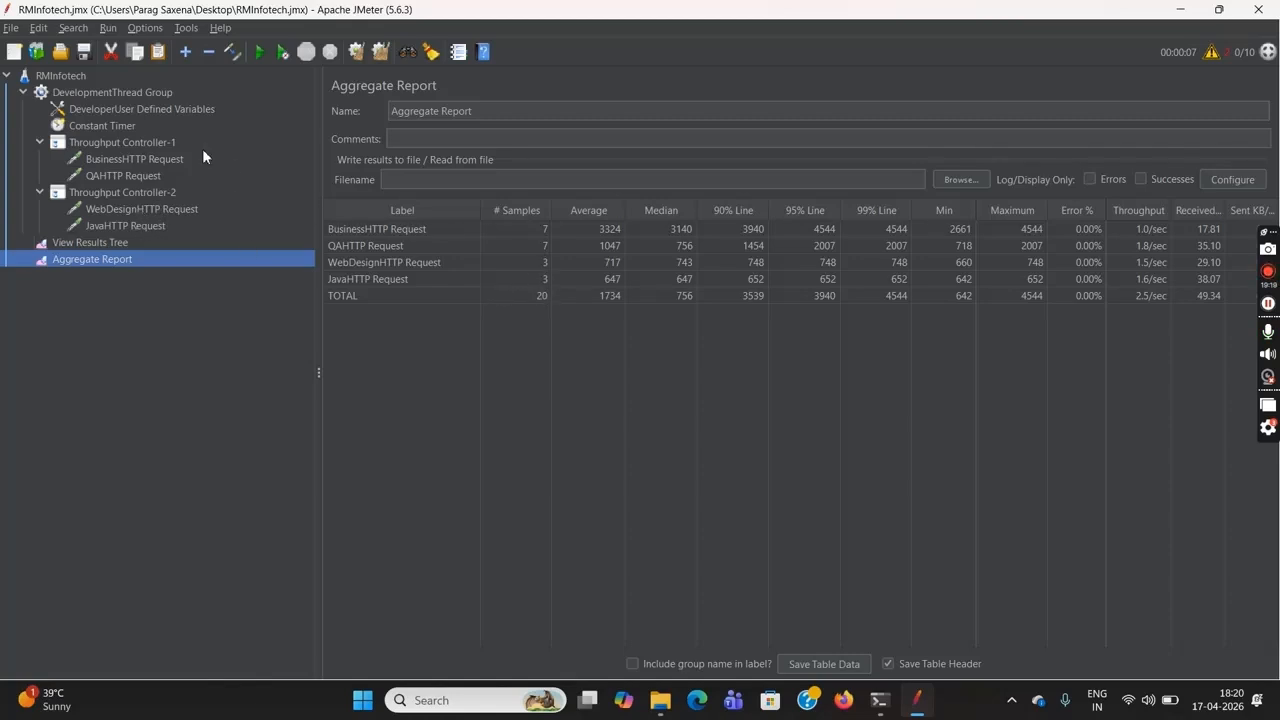
Compare the DevelopmentThread Group's thread count with the throughput settings of Throughput Controller-1 and Throughput Controller-2 after the run
left_click(152, 95)
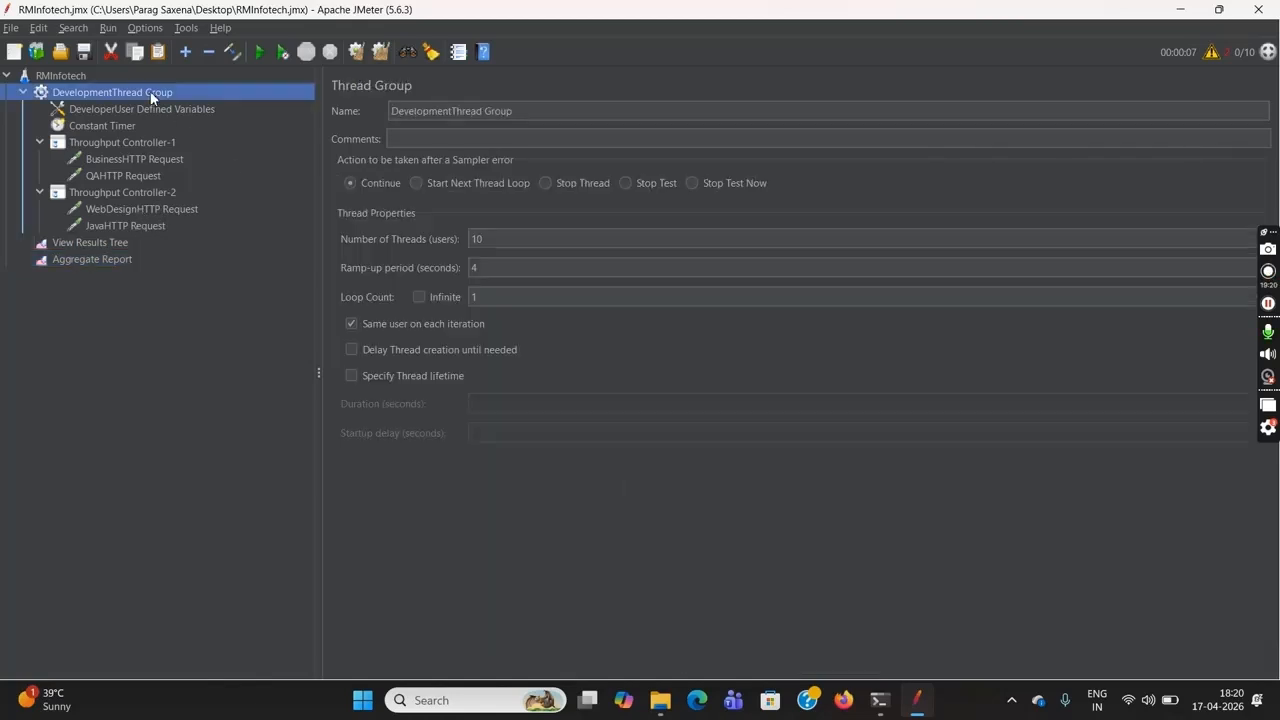
double_click(489, 236)
left_click(495, 241)
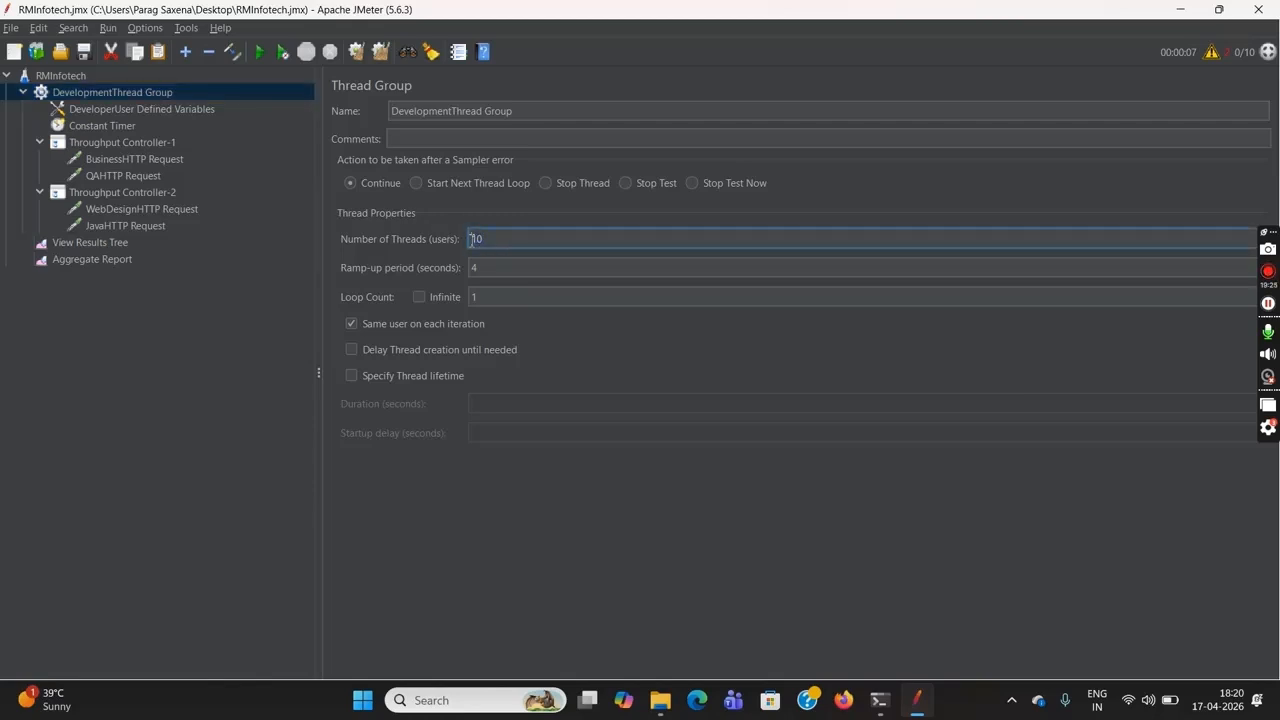
left_click(472, 239)
left_click(154, 143)
left_click(415, 200)
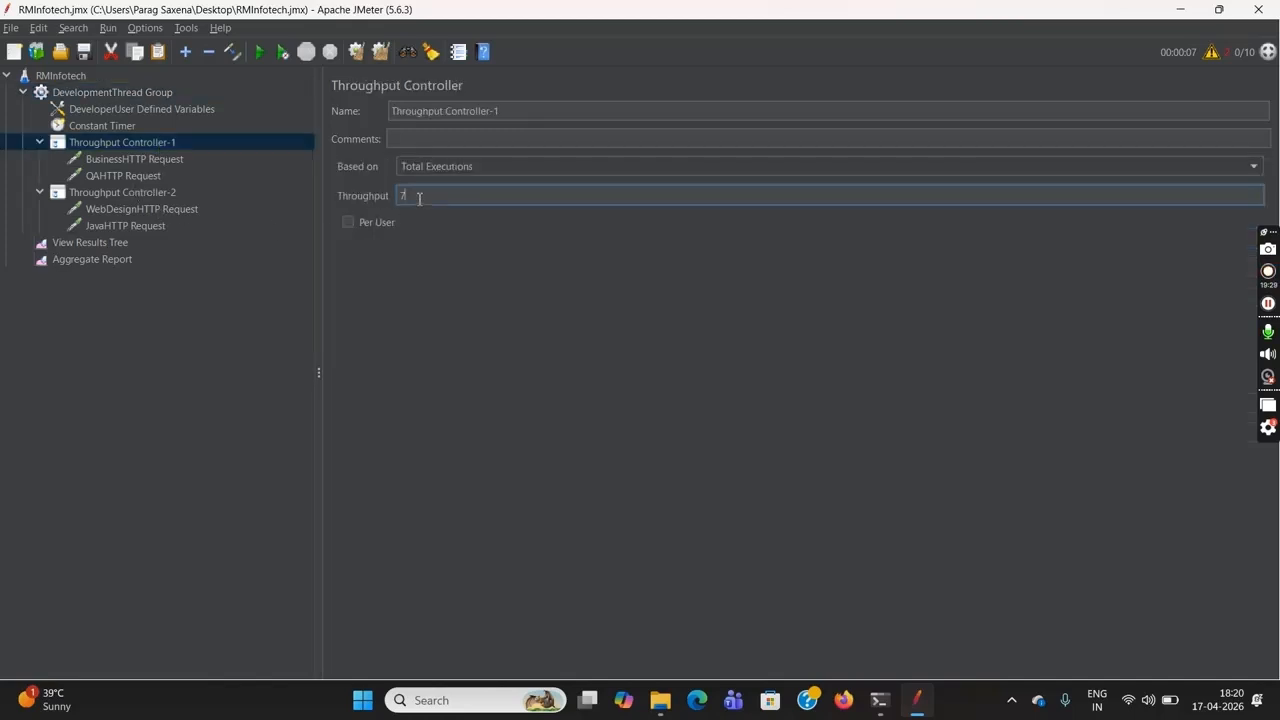
type("3")
left_click(183, 192)
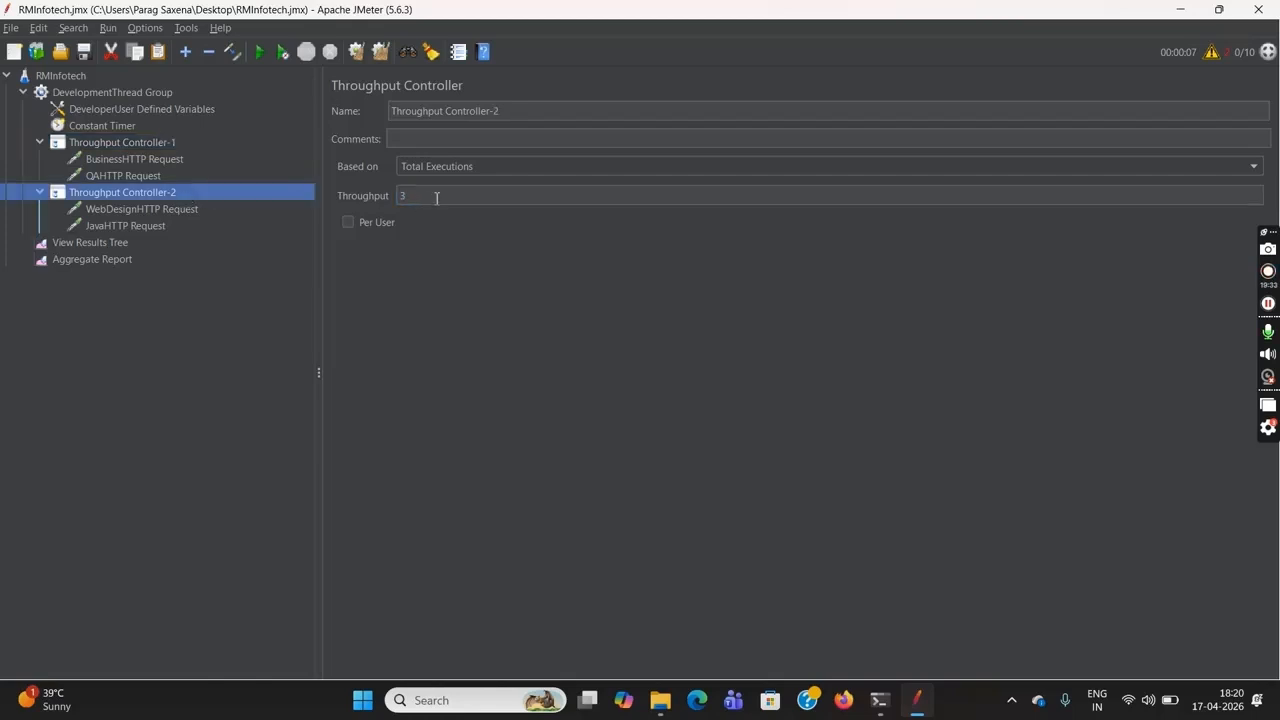
Base Throughput Controller-1 on Percent Executions and set its throughput to 60
left_click(436, 197)
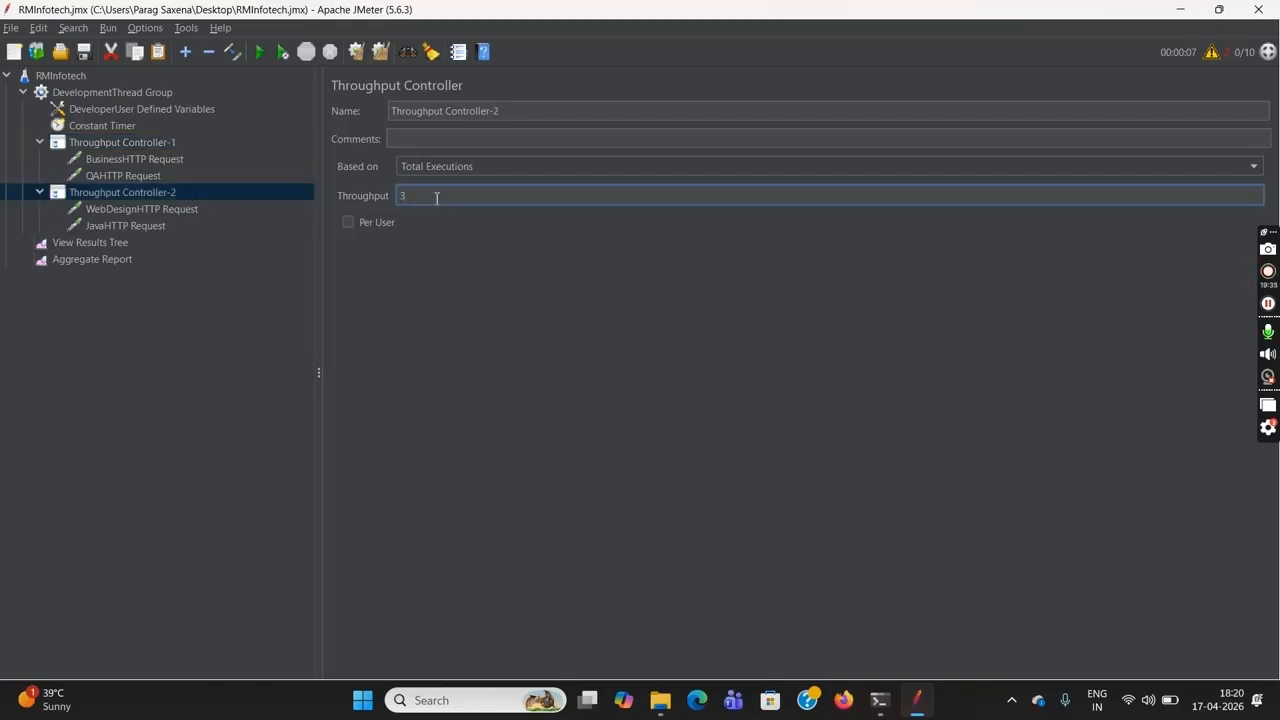
left_click(159, 141)
left_click(491, 168)
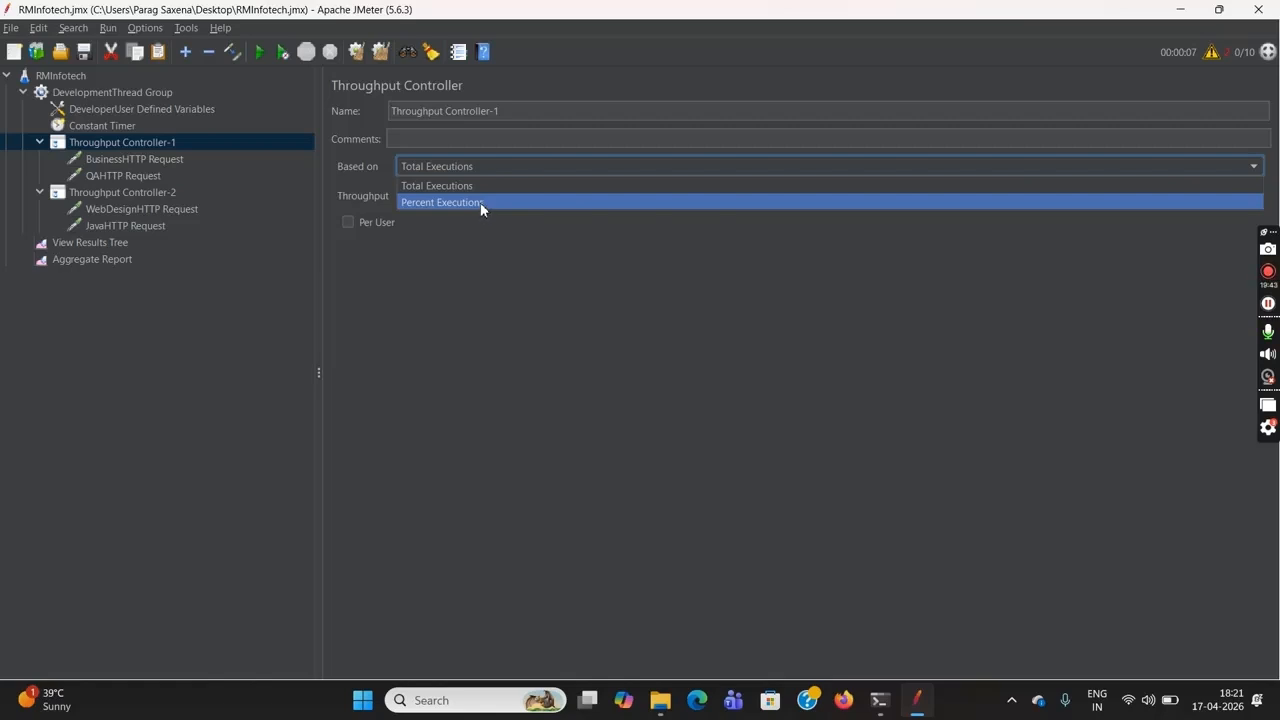
left_click(478, 204)
left_click(458, 195)
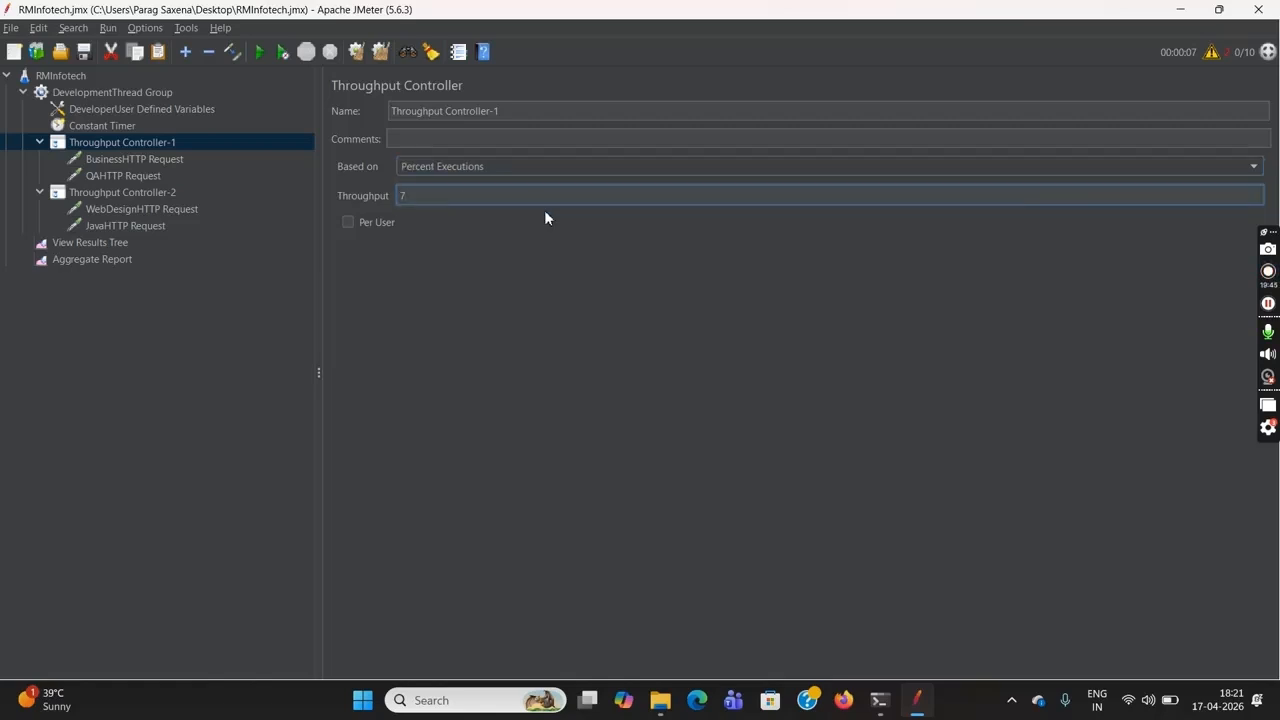
type("60")
Base Throughput Controller-2 on Percent Executions with a throughput of 40, and review the settings of both Throughput Controllers
left_click(128, 94)
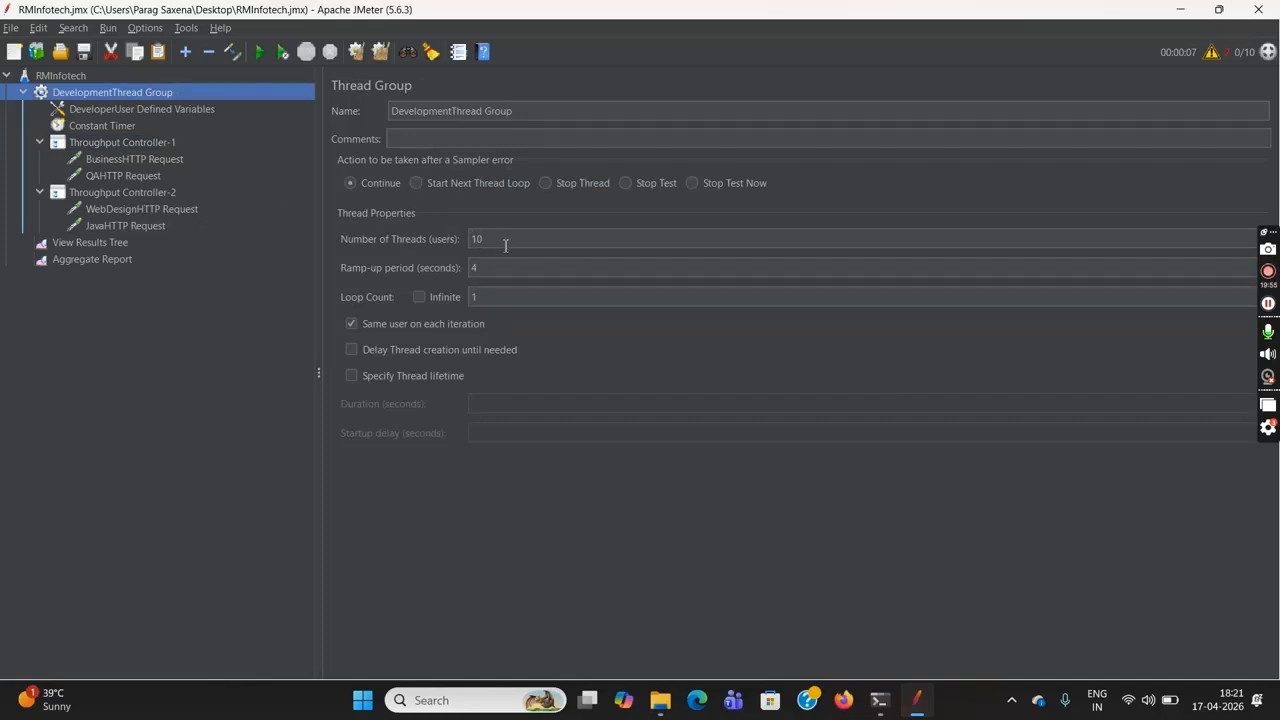
left_click(156, 192)
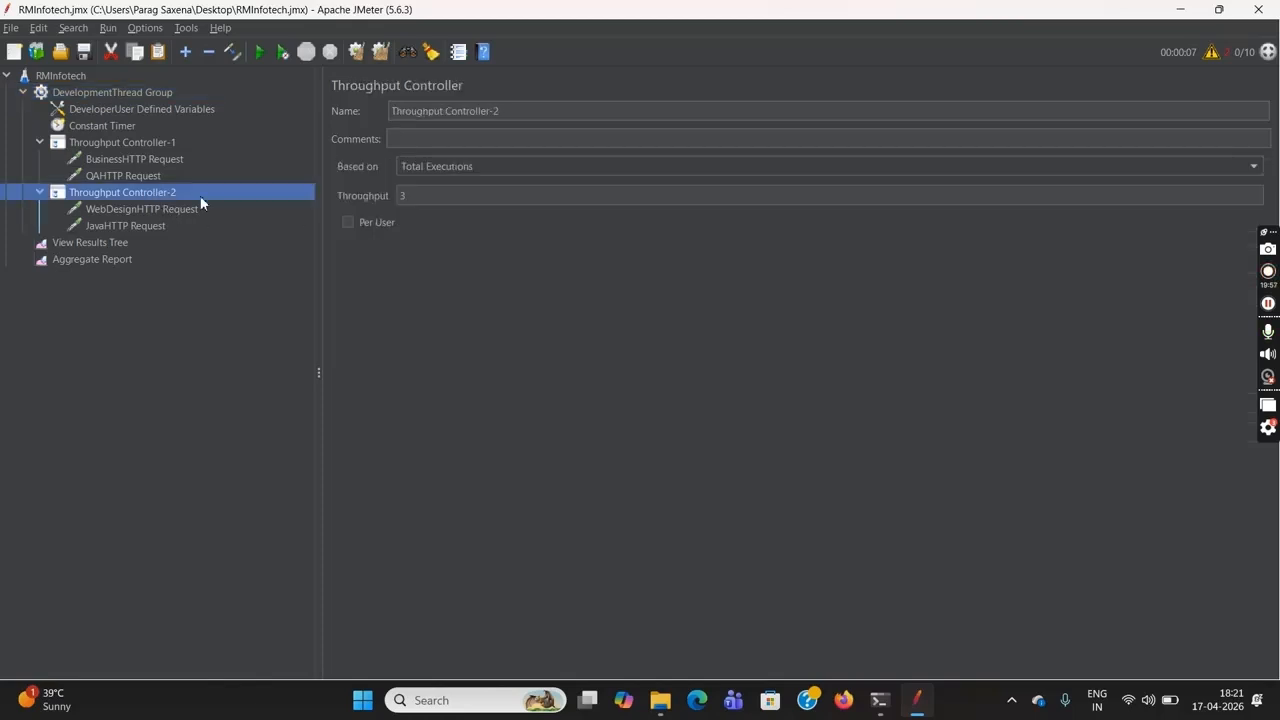
left_click(479, 167)
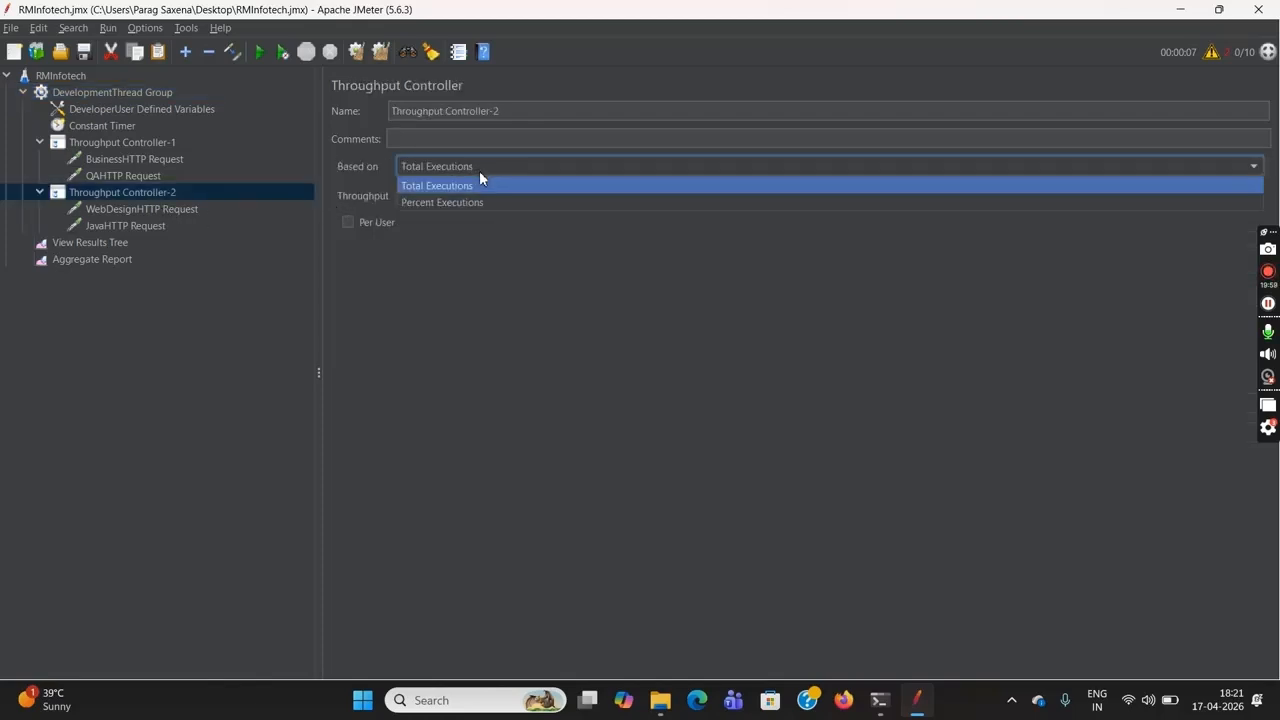
left_click(489, 202)
left_click(459, 196)
key("BackSpace")
type("40")
left_click(144, 141)
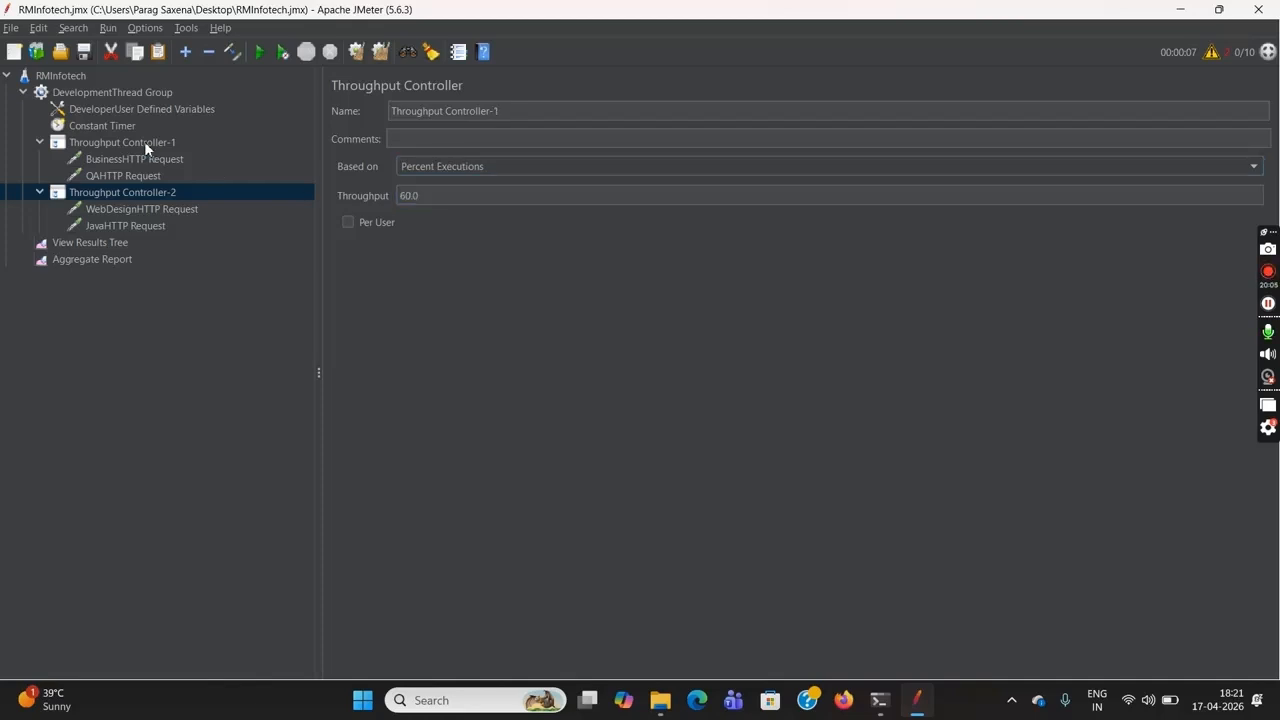
left_click(169, 196)
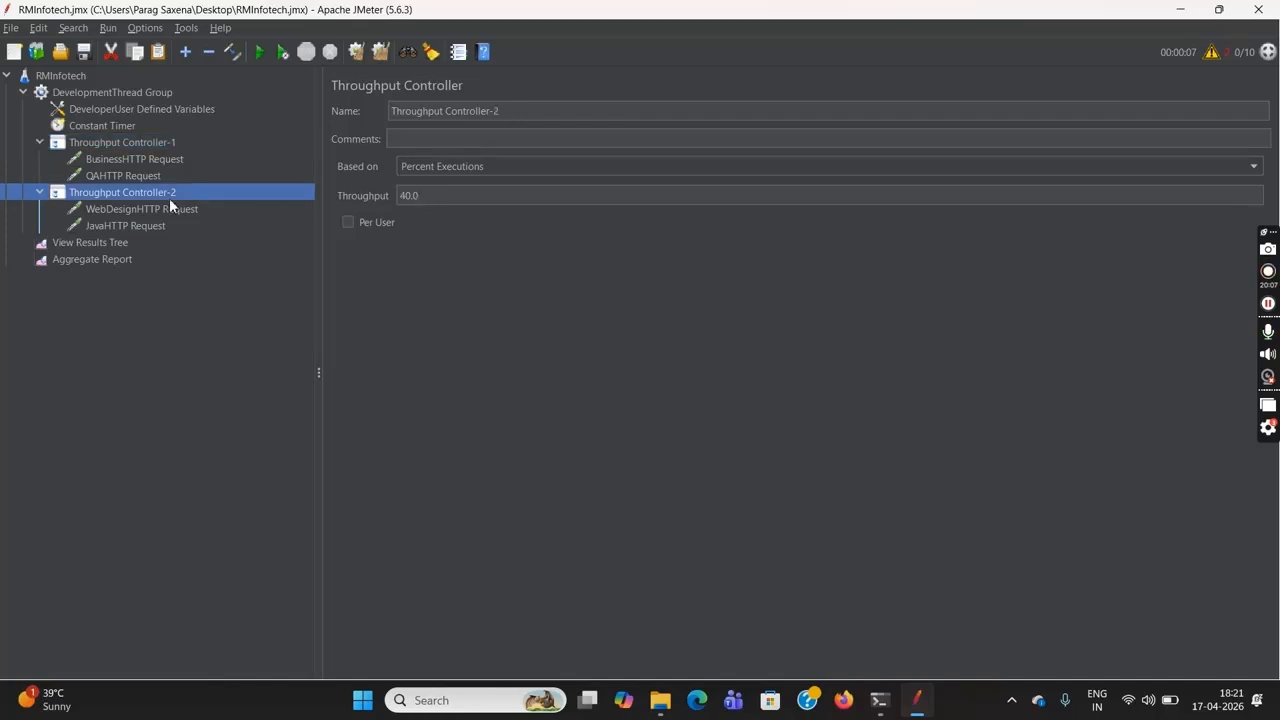
Clear the previous run's results from the Aggregate Report and the View Results Tree
left_click(106, 260)
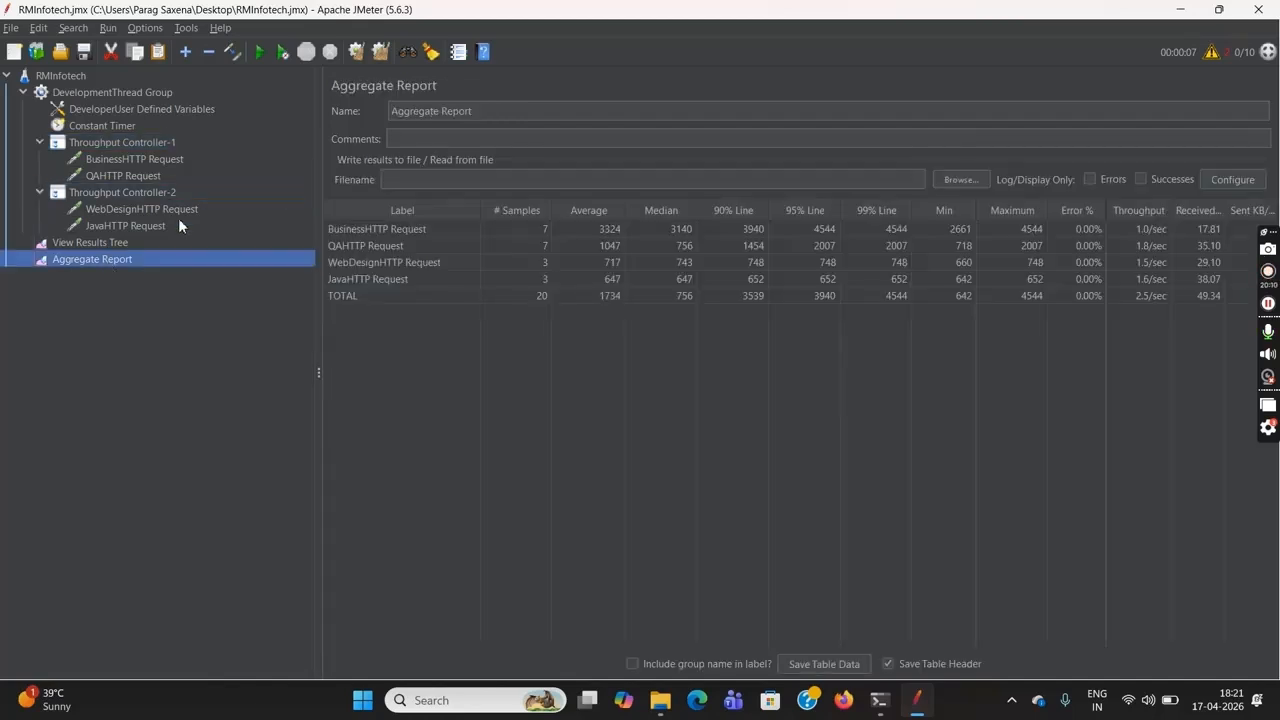
left_click(356, 55)
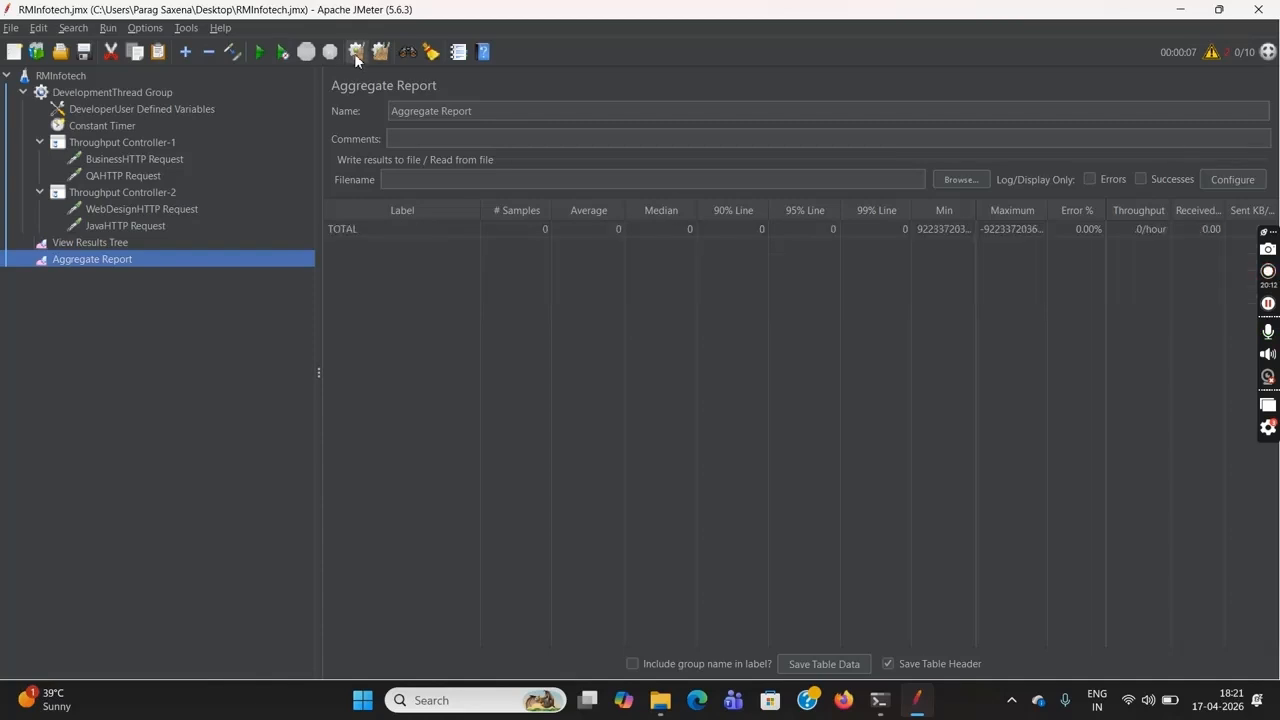
left_click(163, 242)
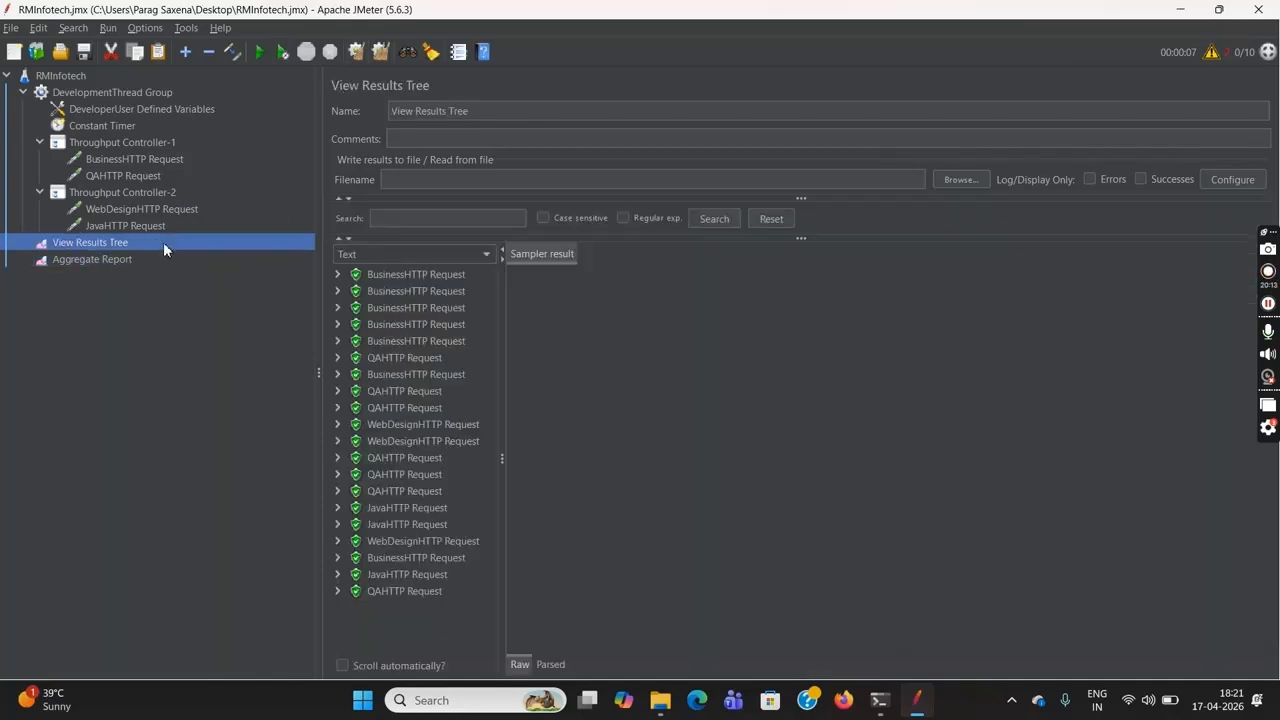
left_click(360, 53)
Run the RMInfotech test plan without pauses using the Percent Executions settings and view each request's sample count in the Aggregate Report
left_click(68, 76)
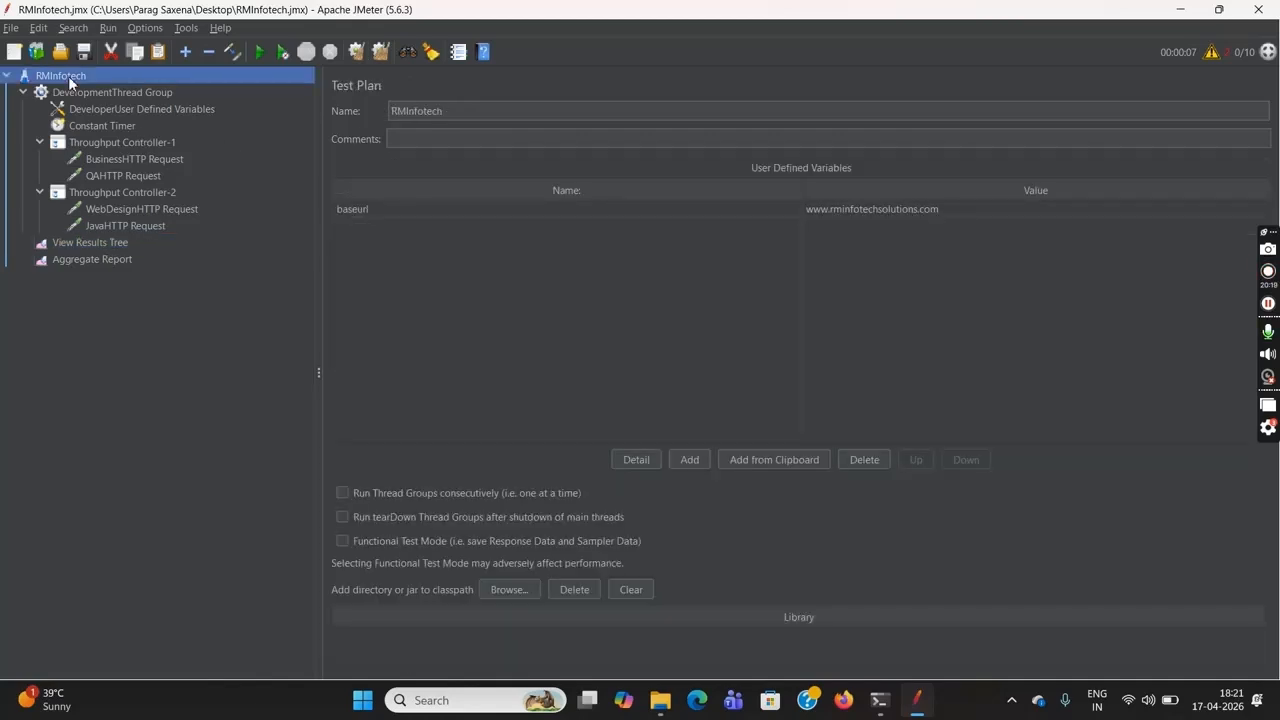
left_click(279, 52)
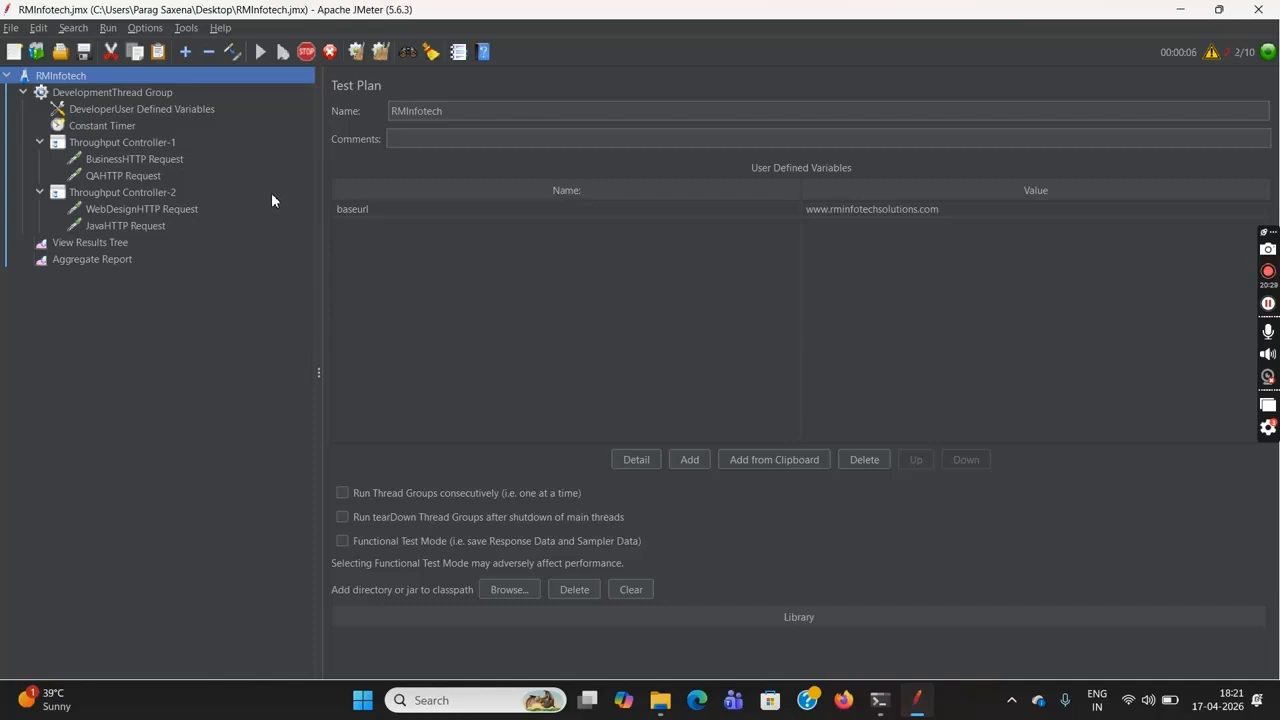
left_click(110, 260)
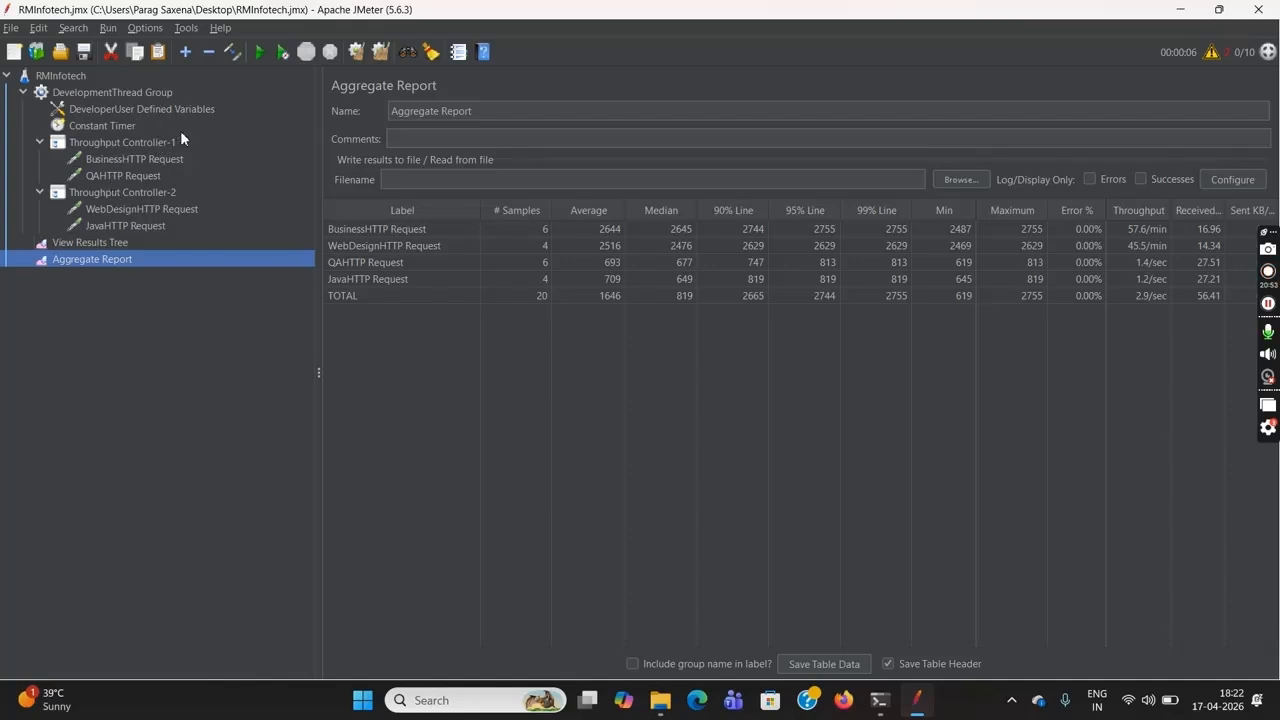
left_click(72, 78)
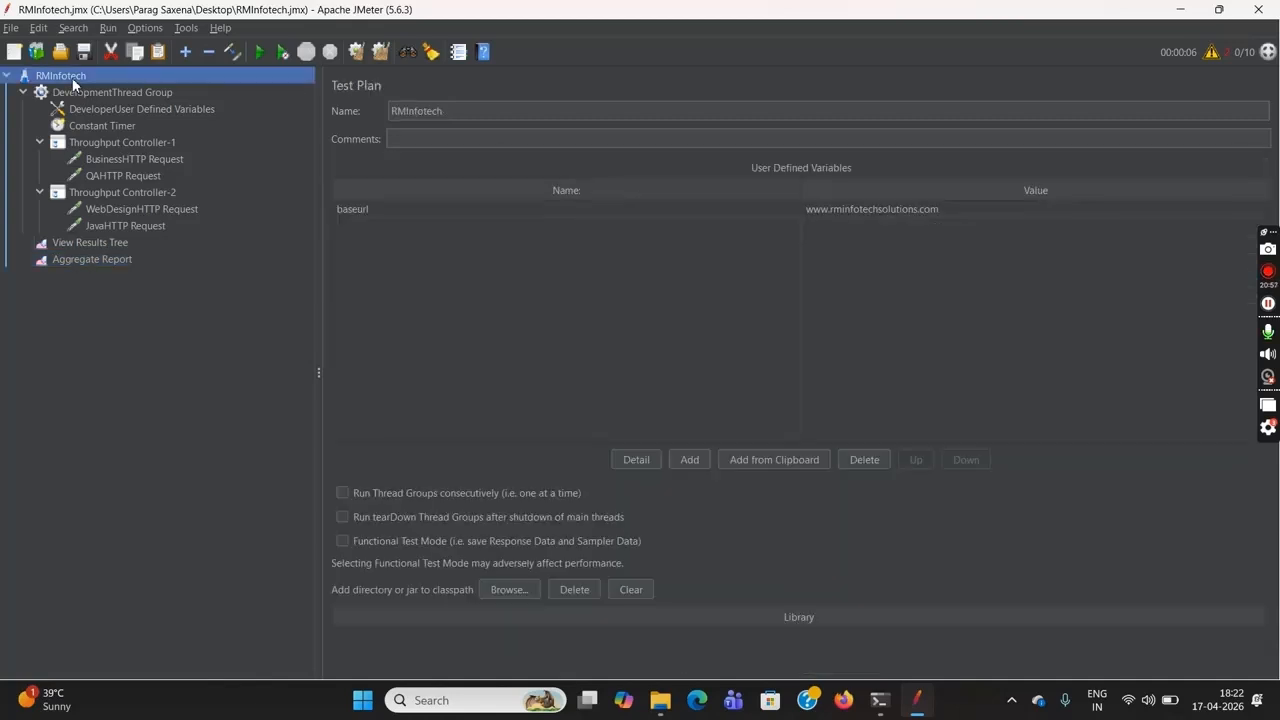
right_click(73, 79)
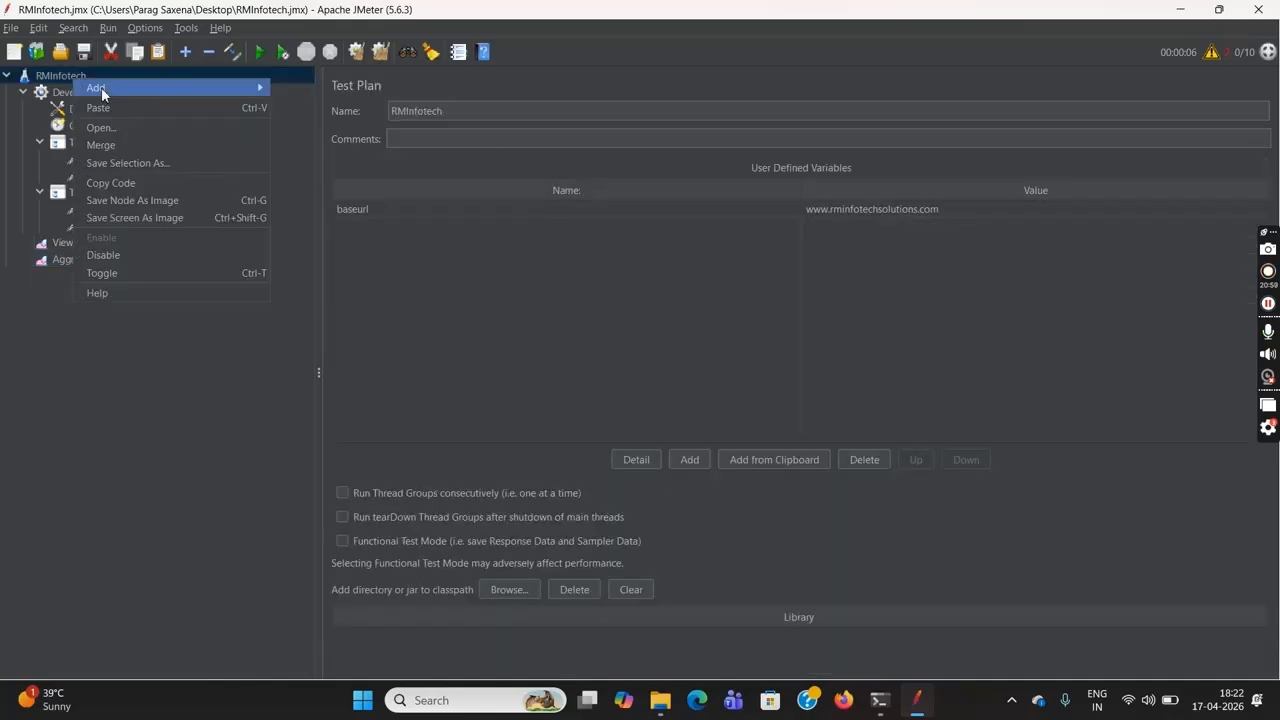
mouse_move(204, 89)
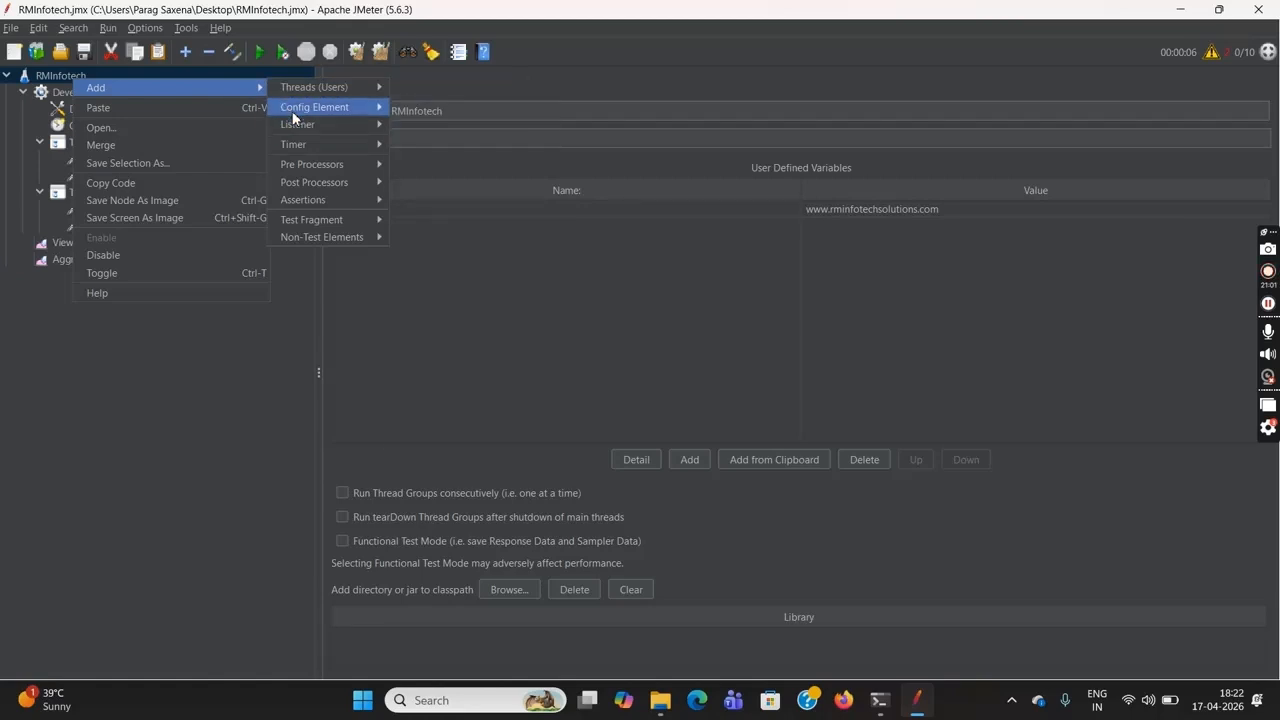
mouse_move(305, 106)
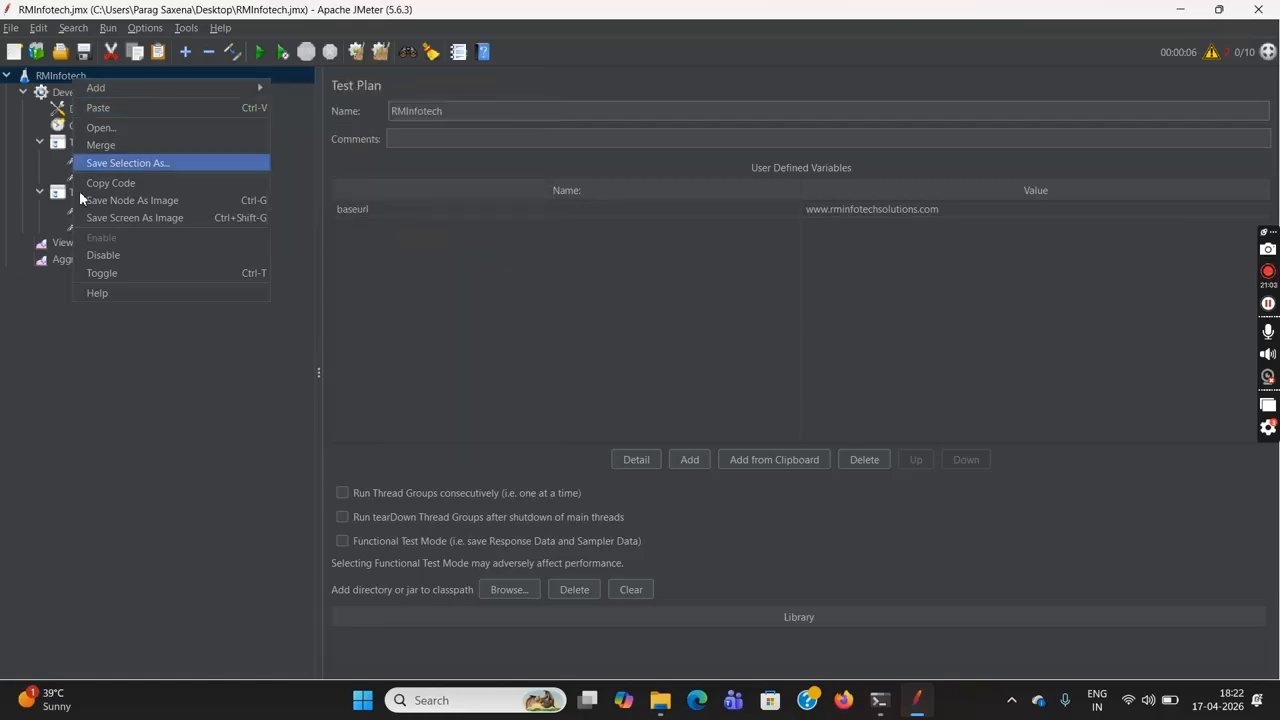
left_click(128, 366)
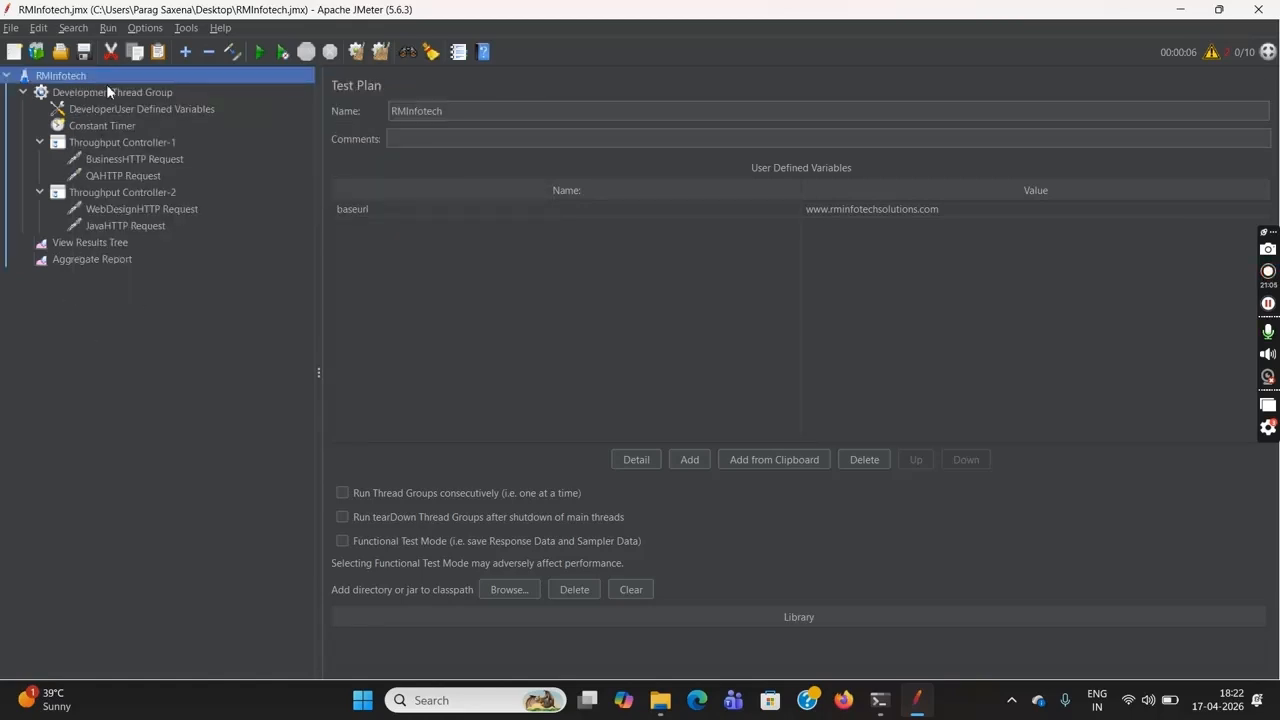
Add a Once Only Controller to the DevelopmentThread Group and check the group's number of threads
left_click(130, 97)
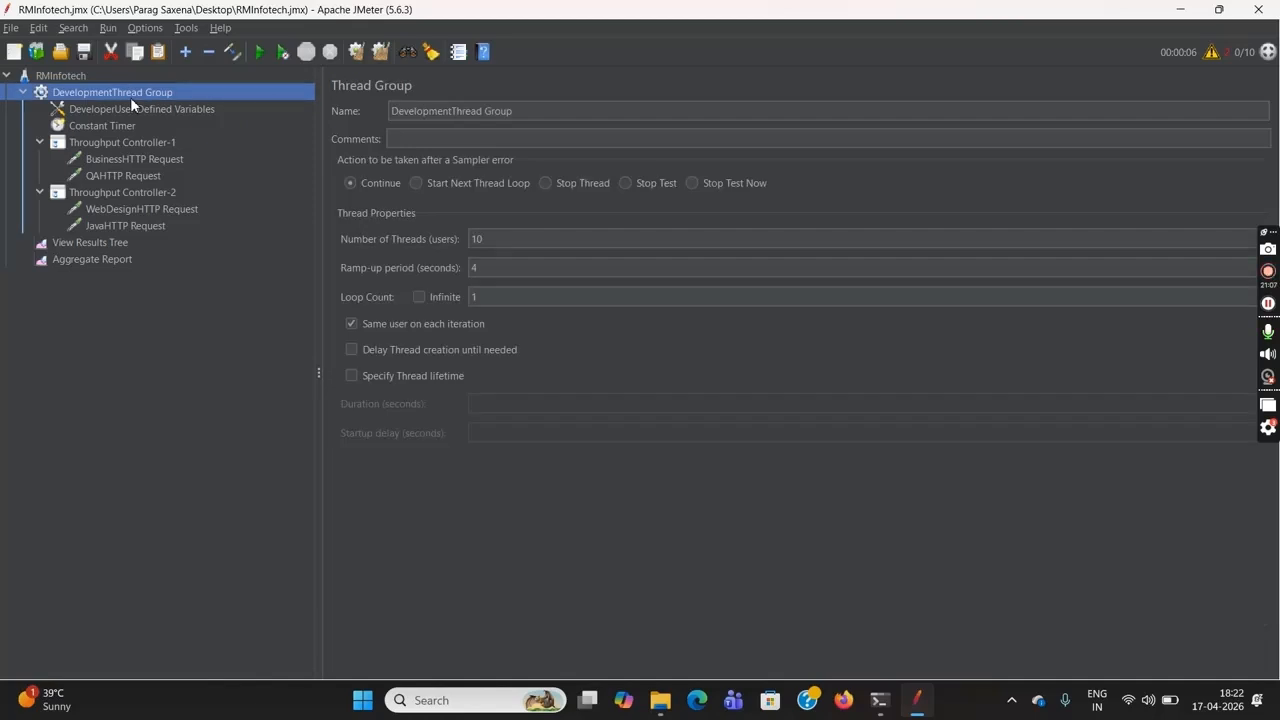
right_click(130, 97)
mouse_move(211, 105)
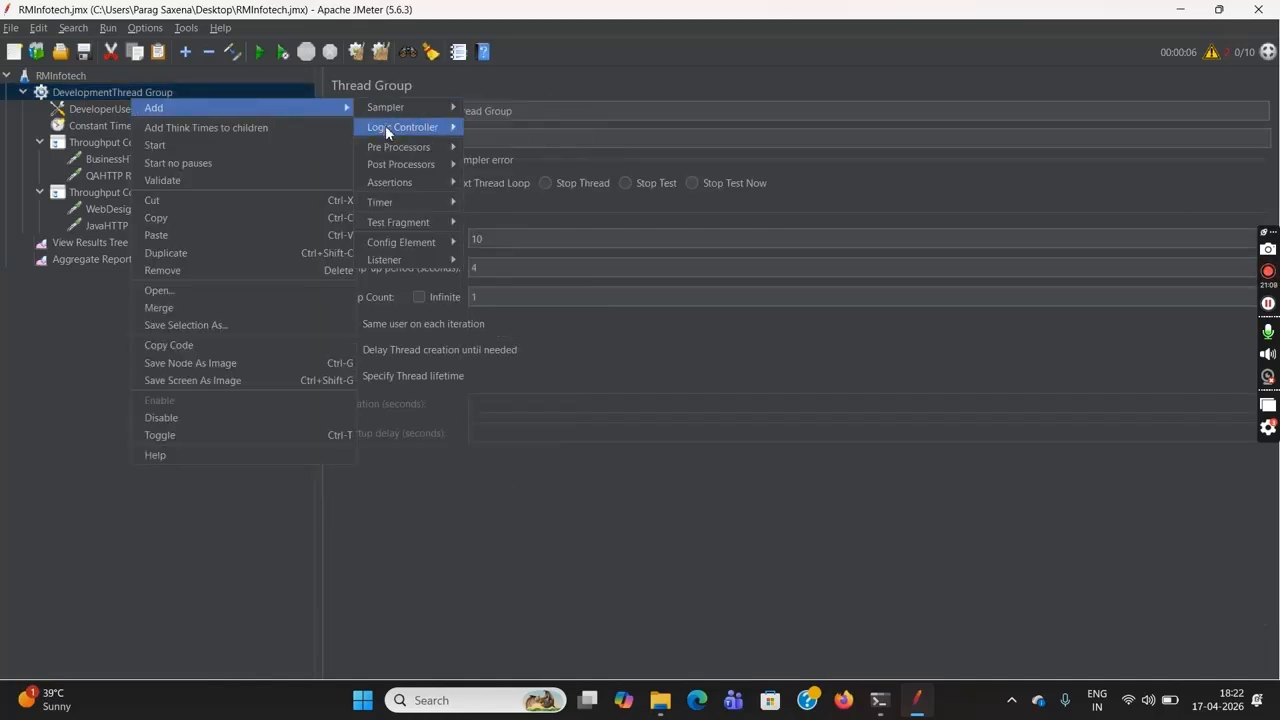
mouse_move(430, 128)
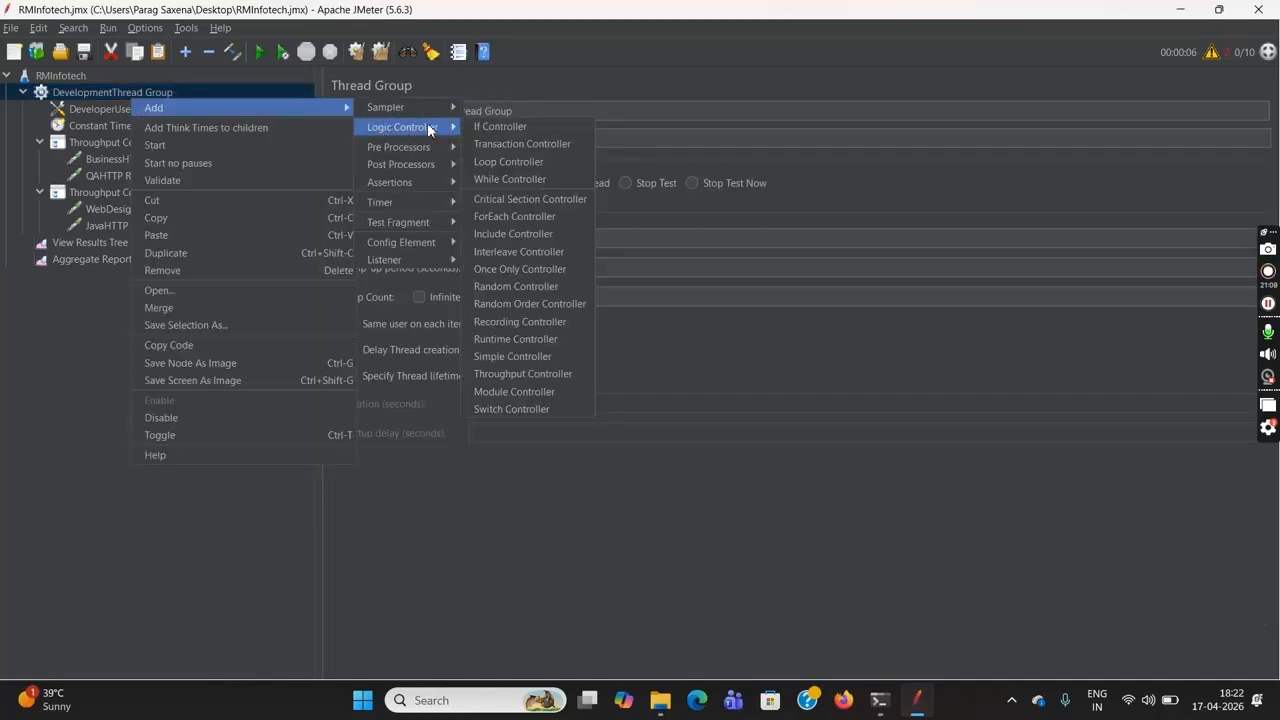
left_click(526, 280)
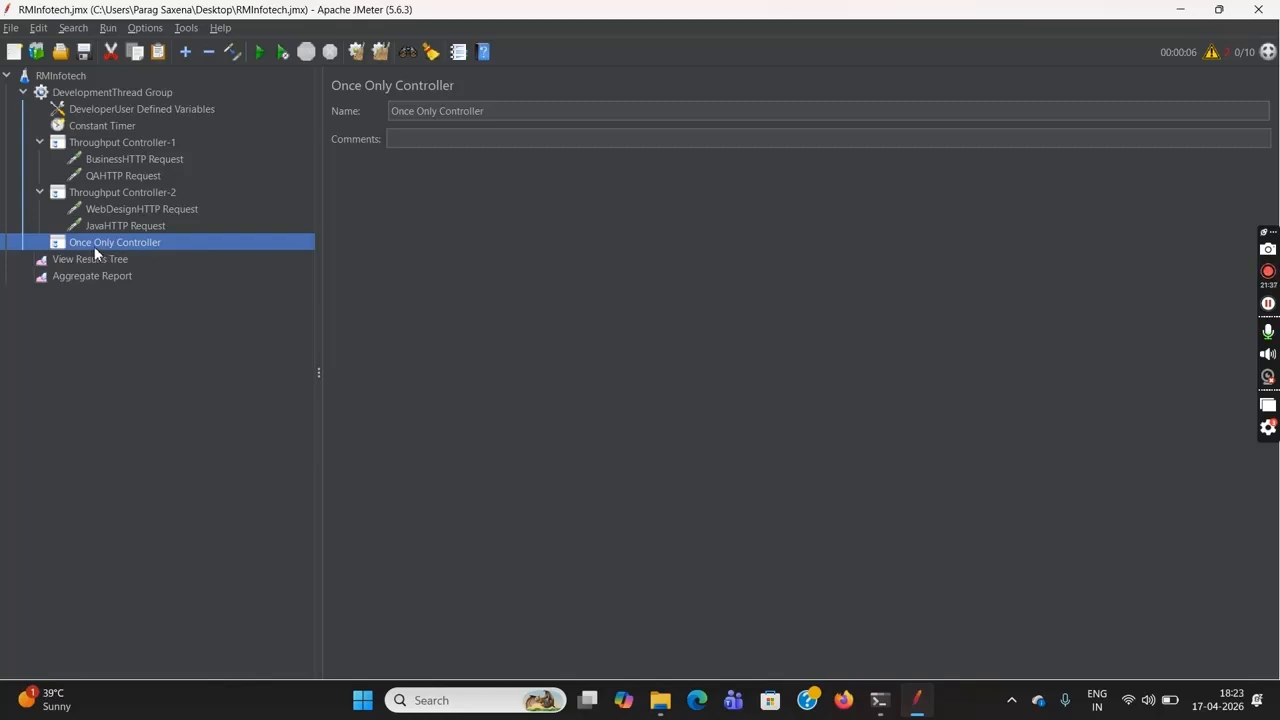
left_click(134, 92)
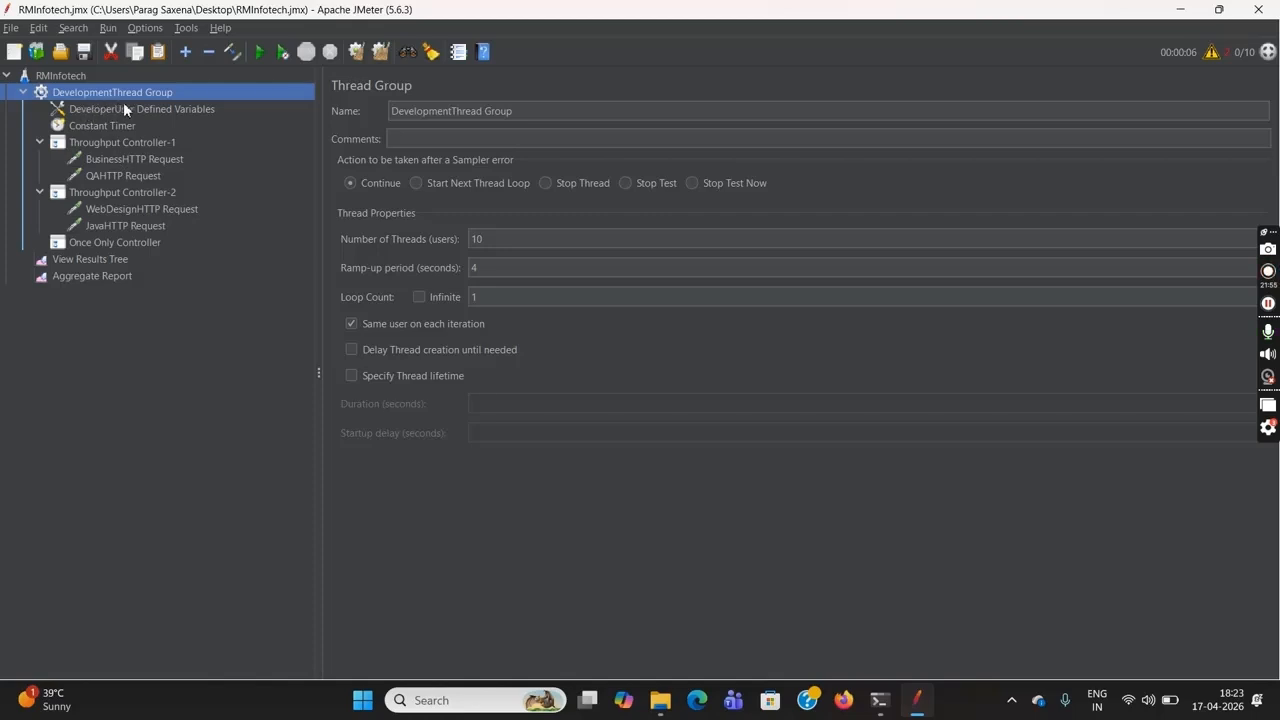
left_click(503, 245)
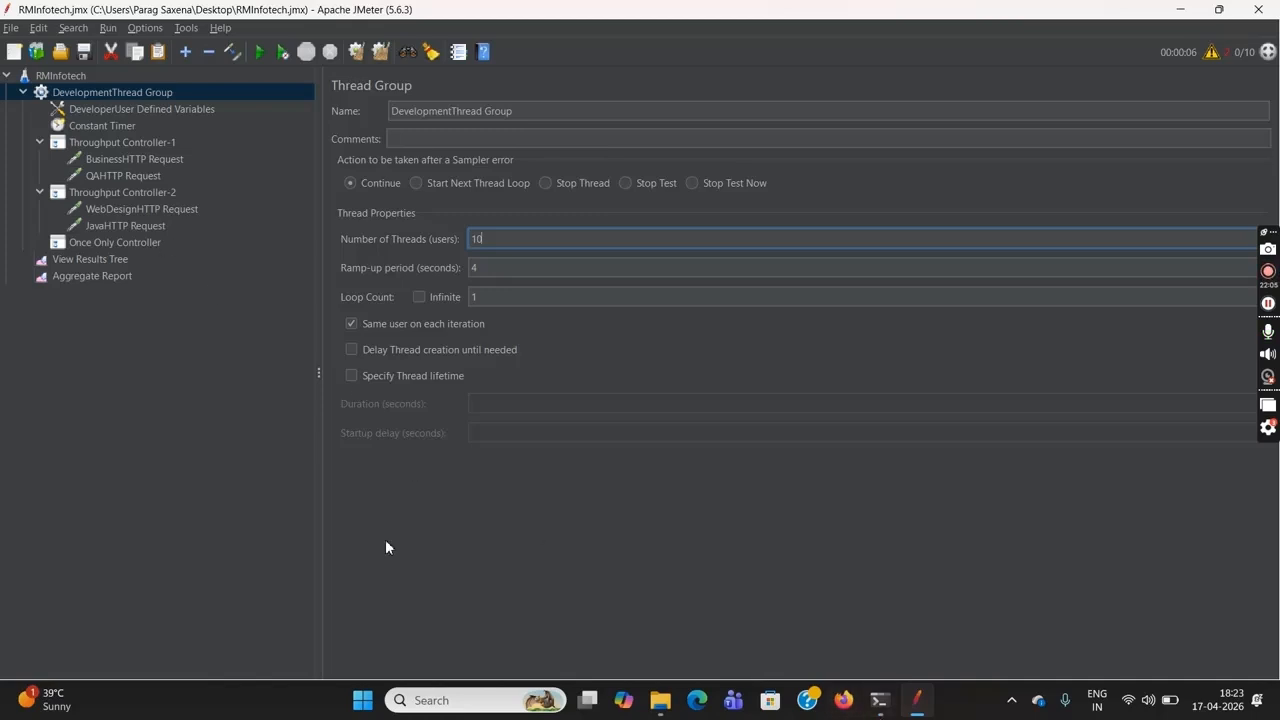
Add an HTTP Request sampler under the Once Only Controller and name it LoginHTTP Request
left_click(149, 243)
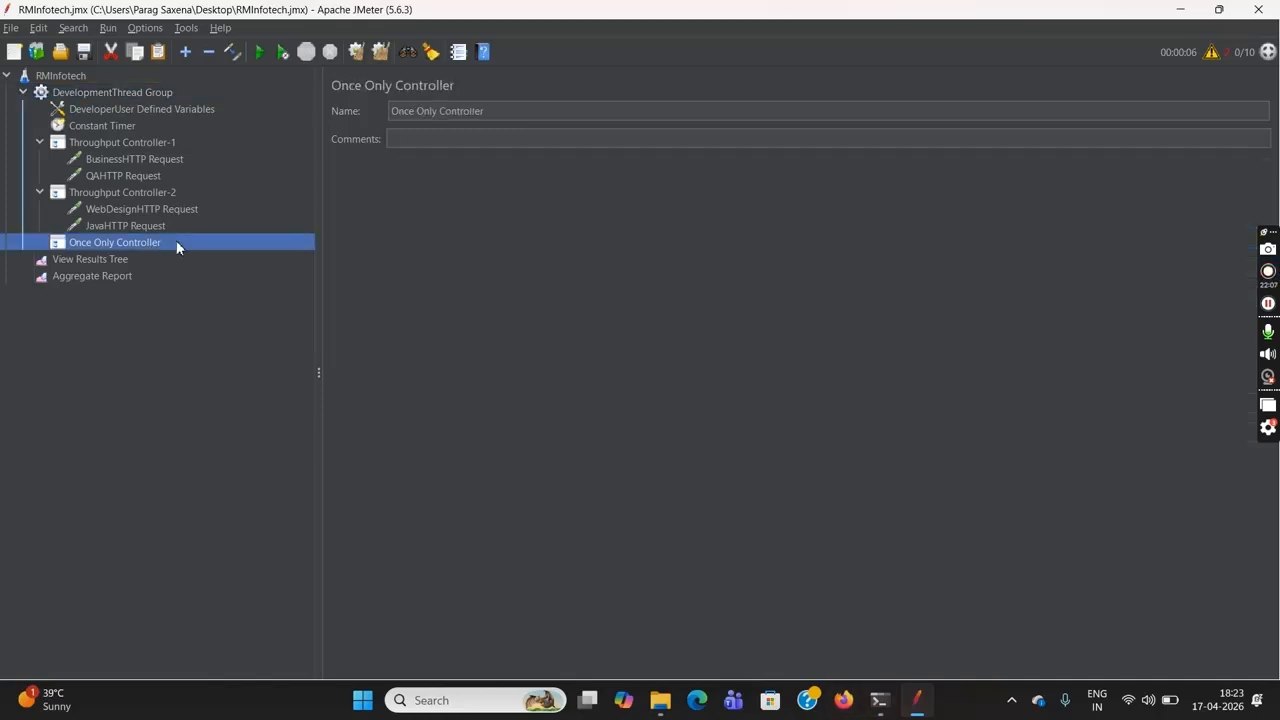
right_click(168, 243)
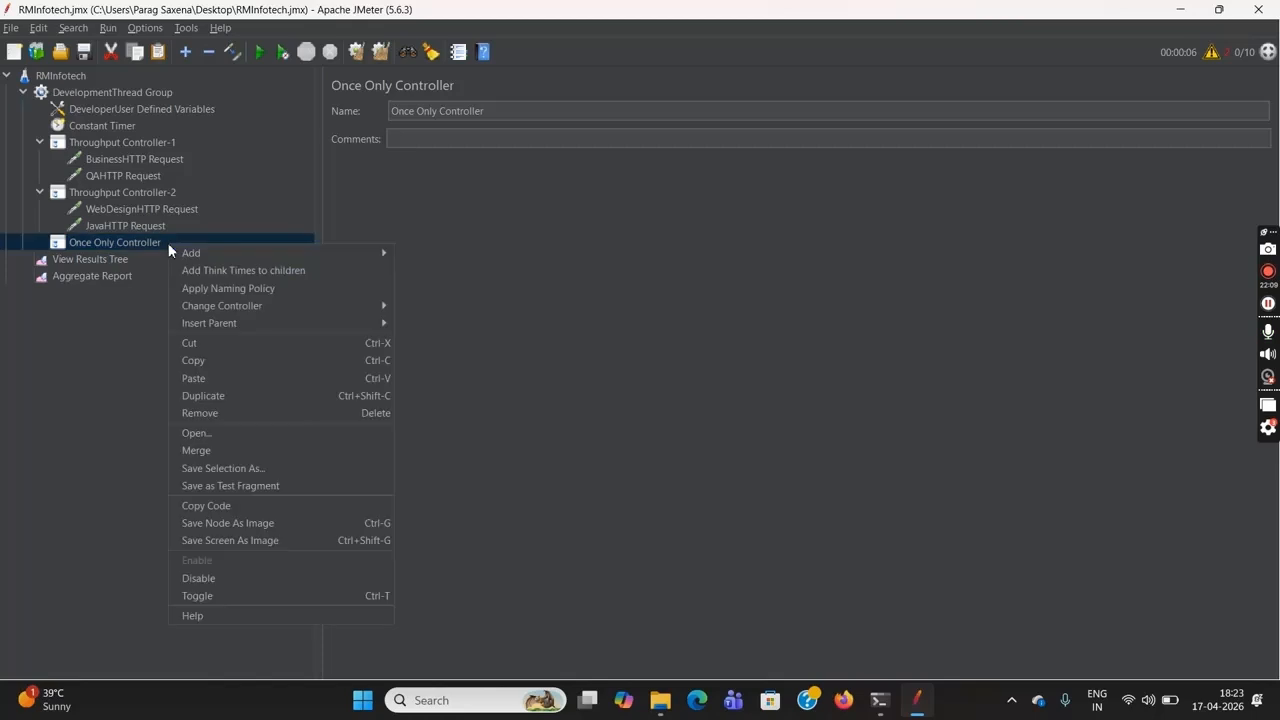
mouse_move(327, 253)
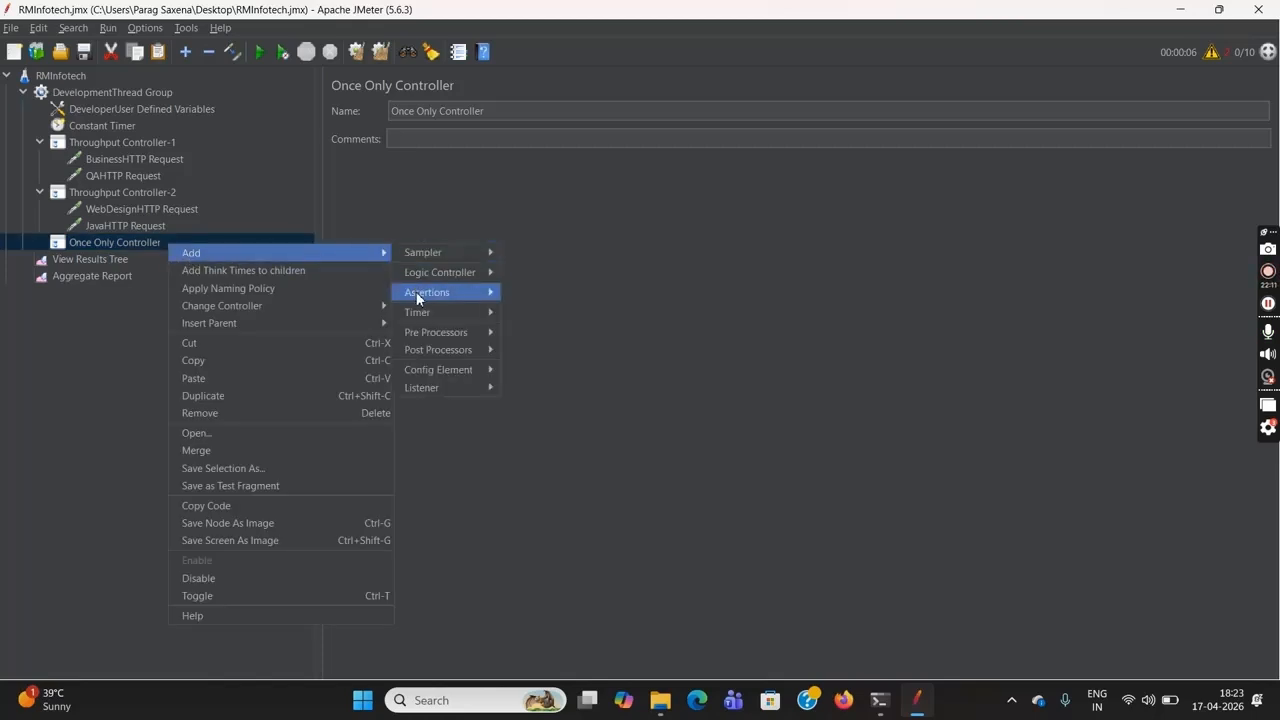
mouse_move(426, 335)
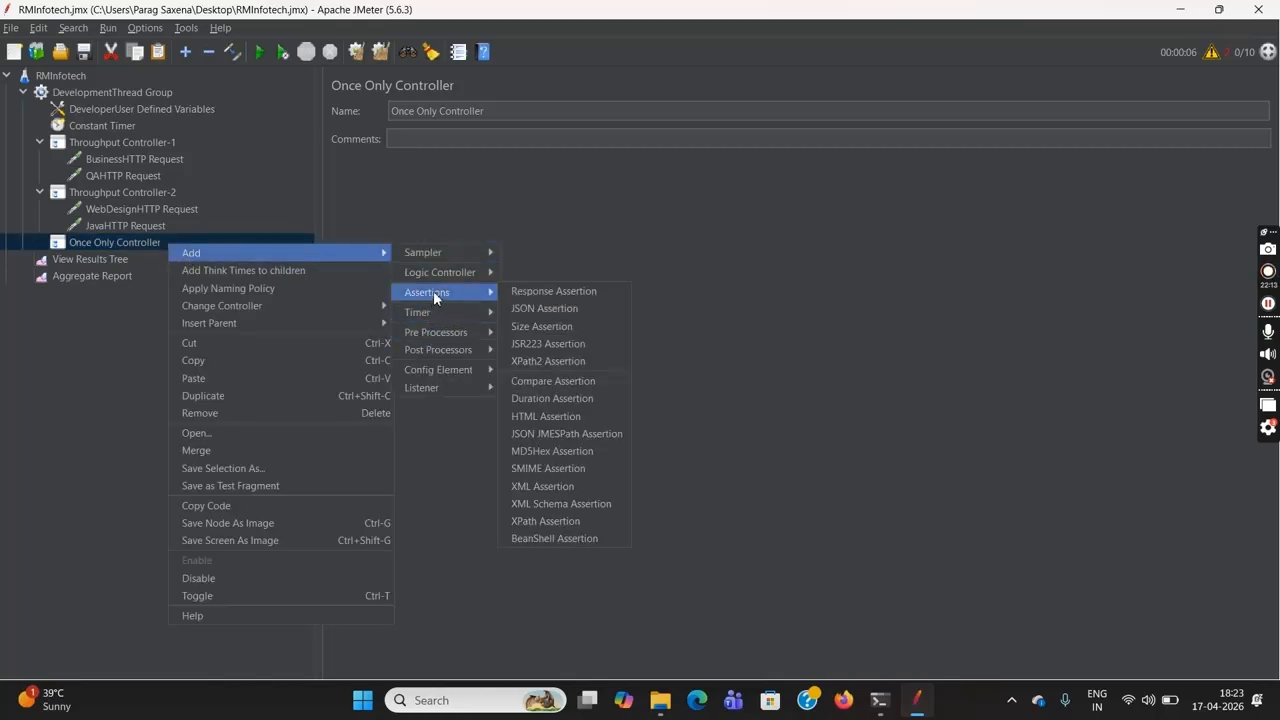
mouse_move(457, 256)
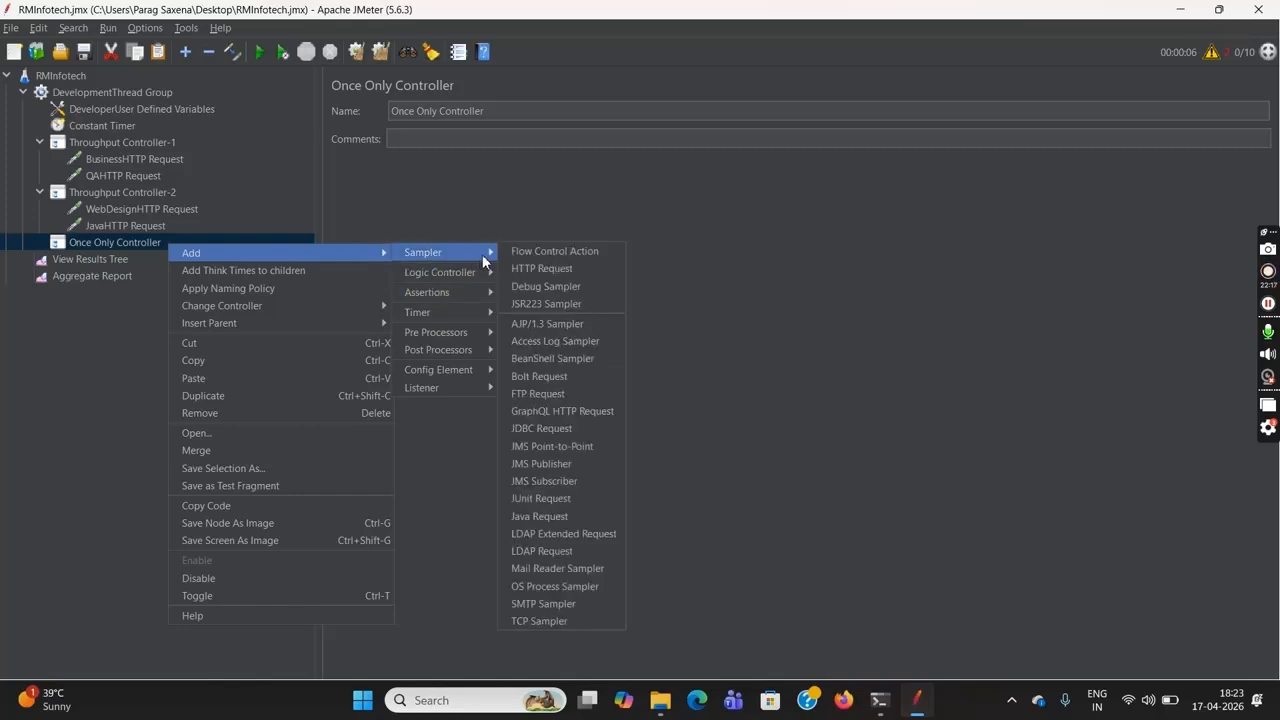
left_click(558, 269)
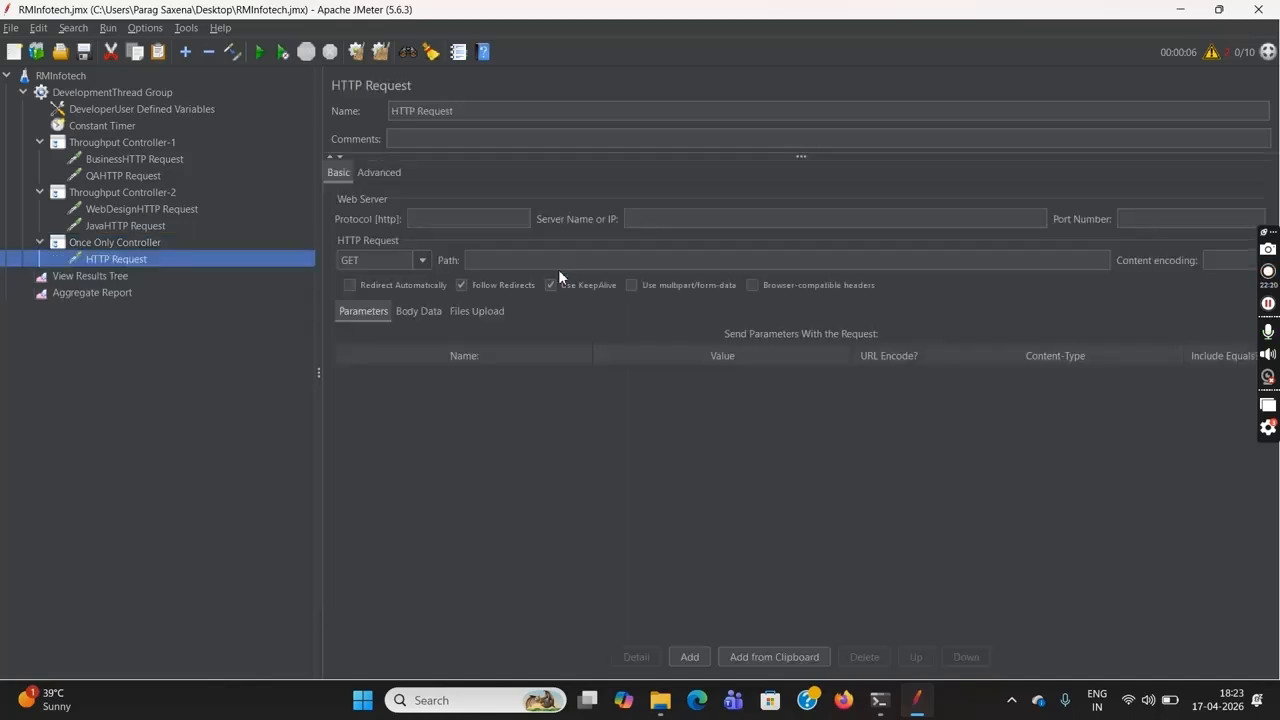
left_click(397, 113)
type("Login")
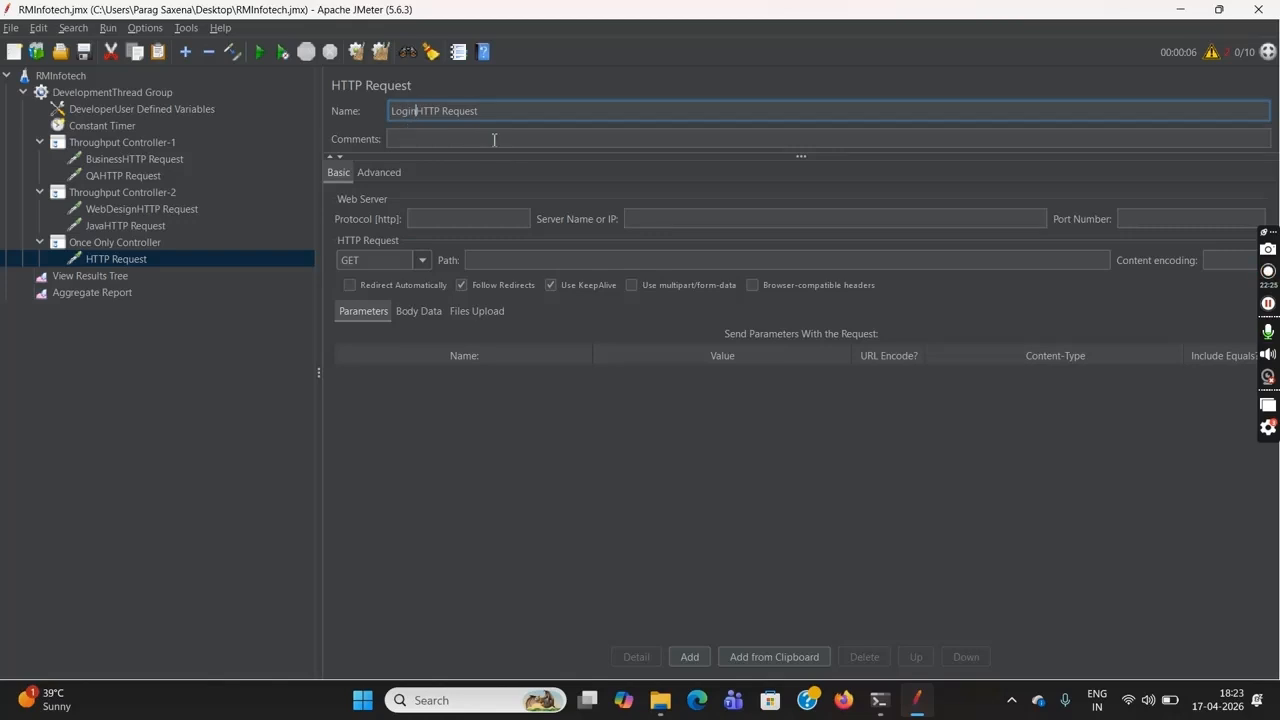
left_click(648, 222)
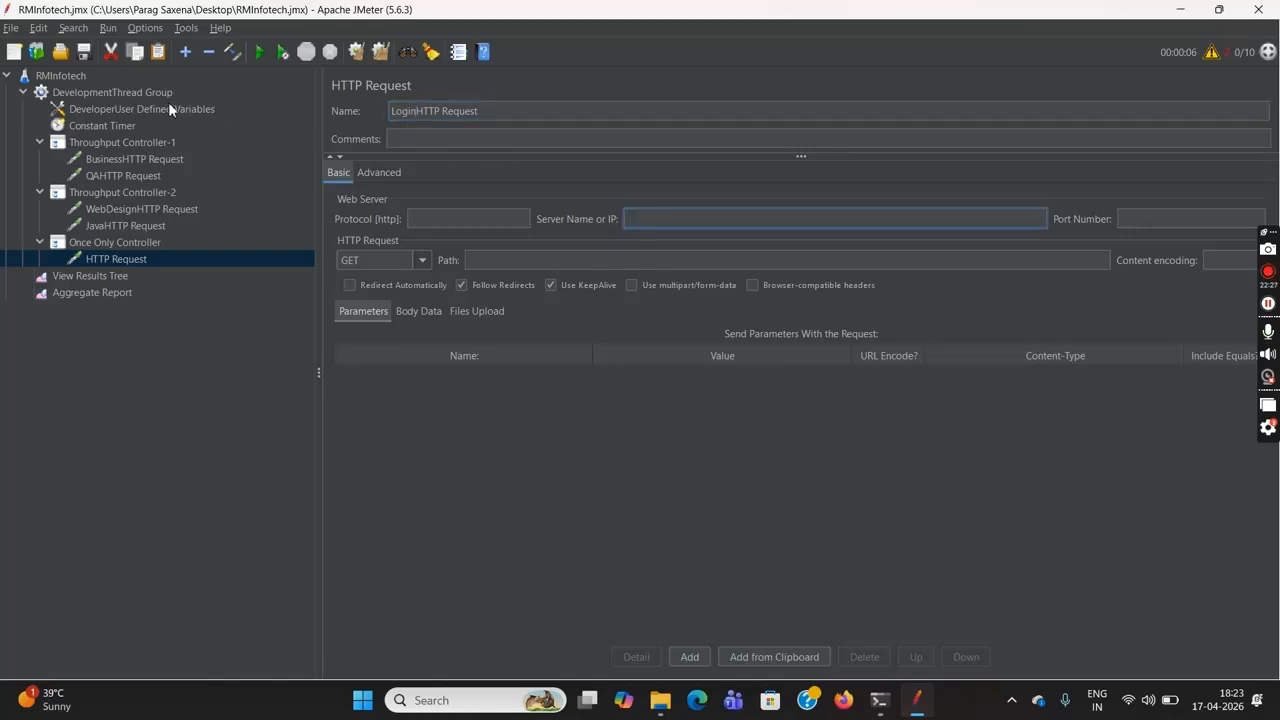
left_click(66, 76)
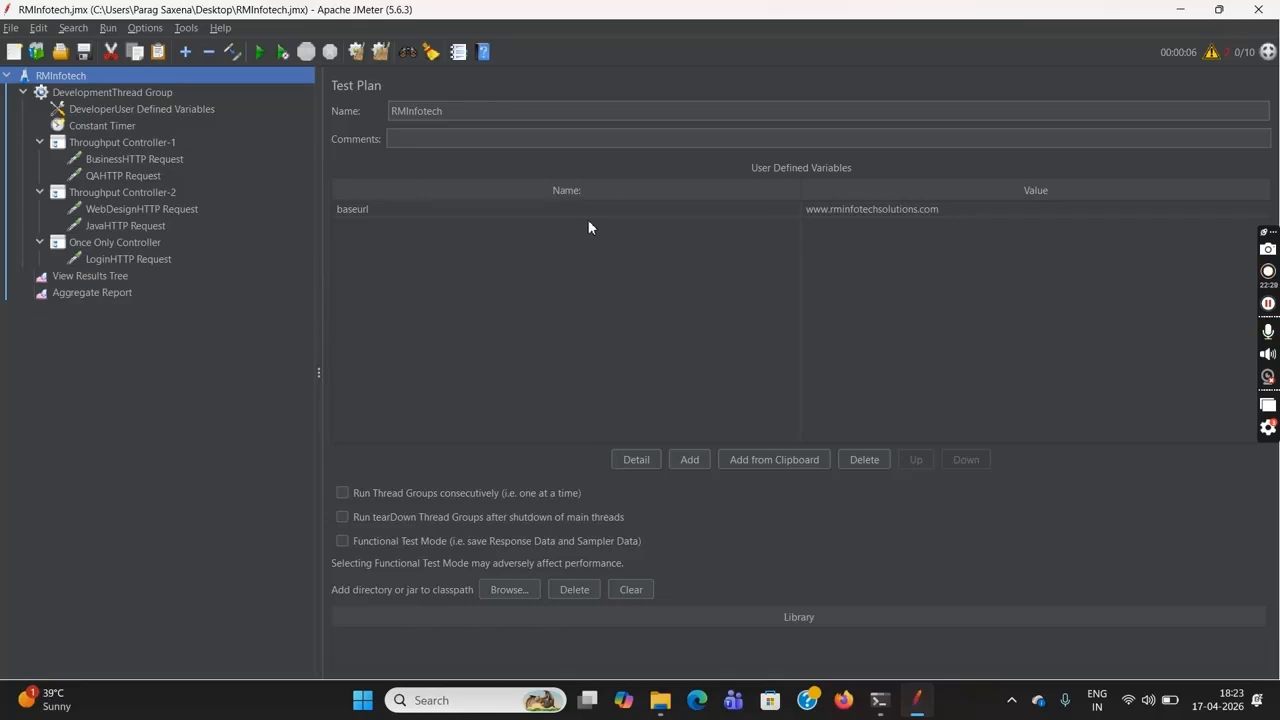
left_click(444, 215)
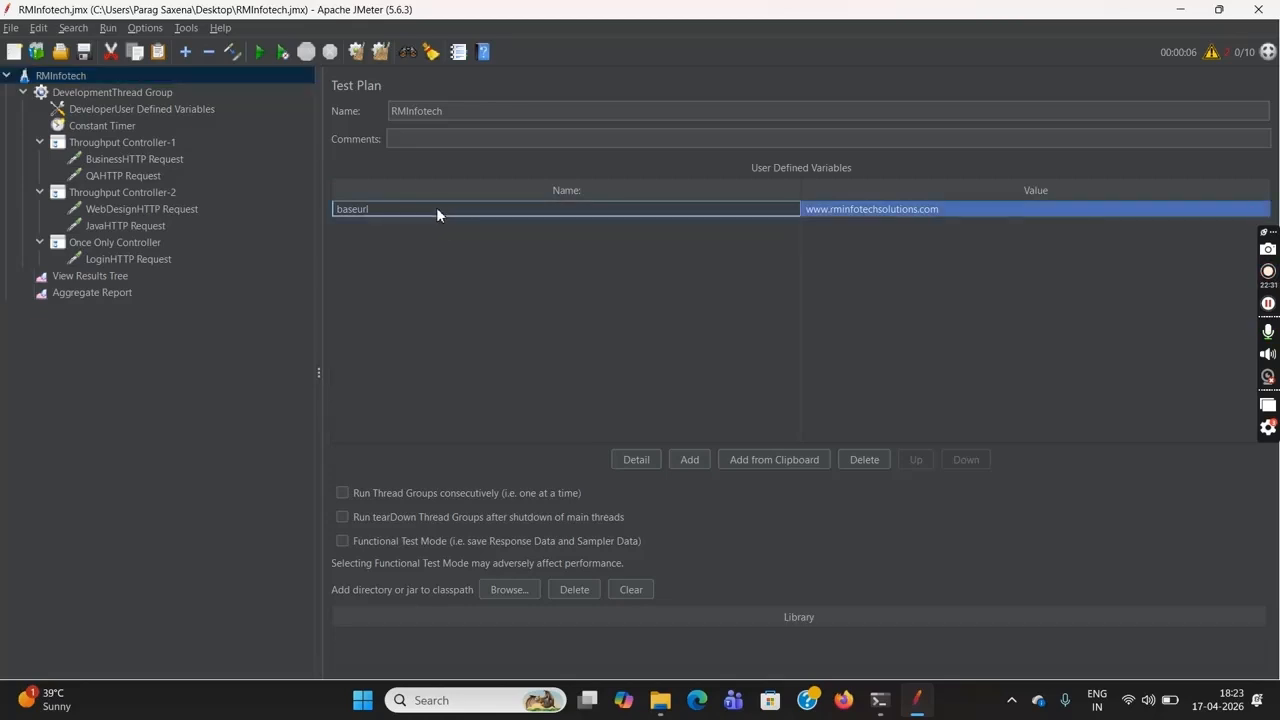
double_click(436, 207)
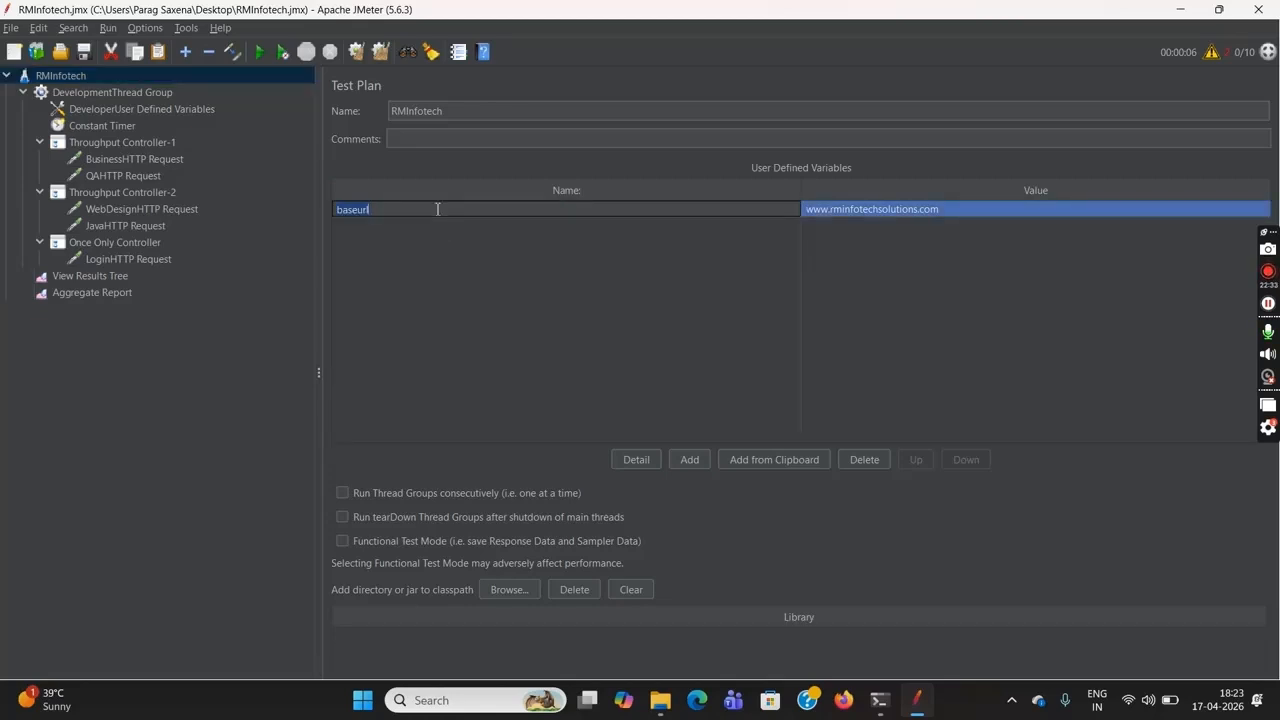
left_click(143, 259)
left_click(660, 222)
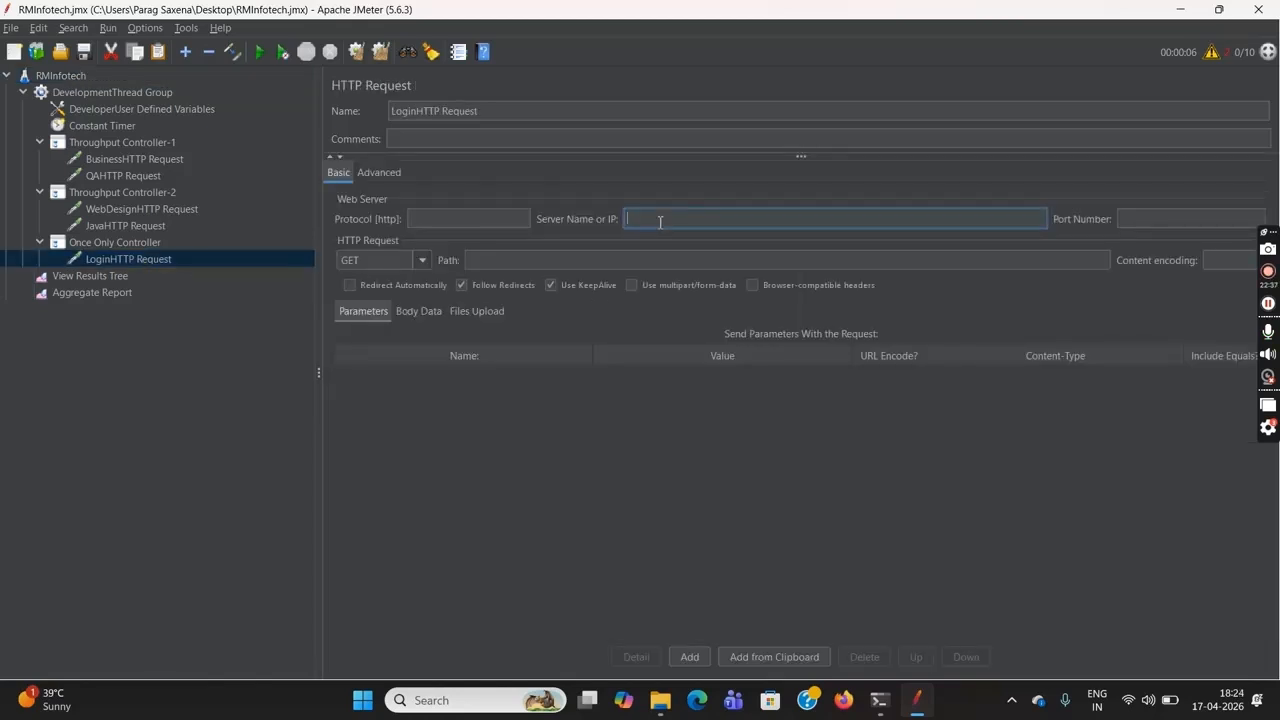
type("${baseUrl")
Set the LoginHTTP Request's path to /indexlogin.html
left_click(633, 260)
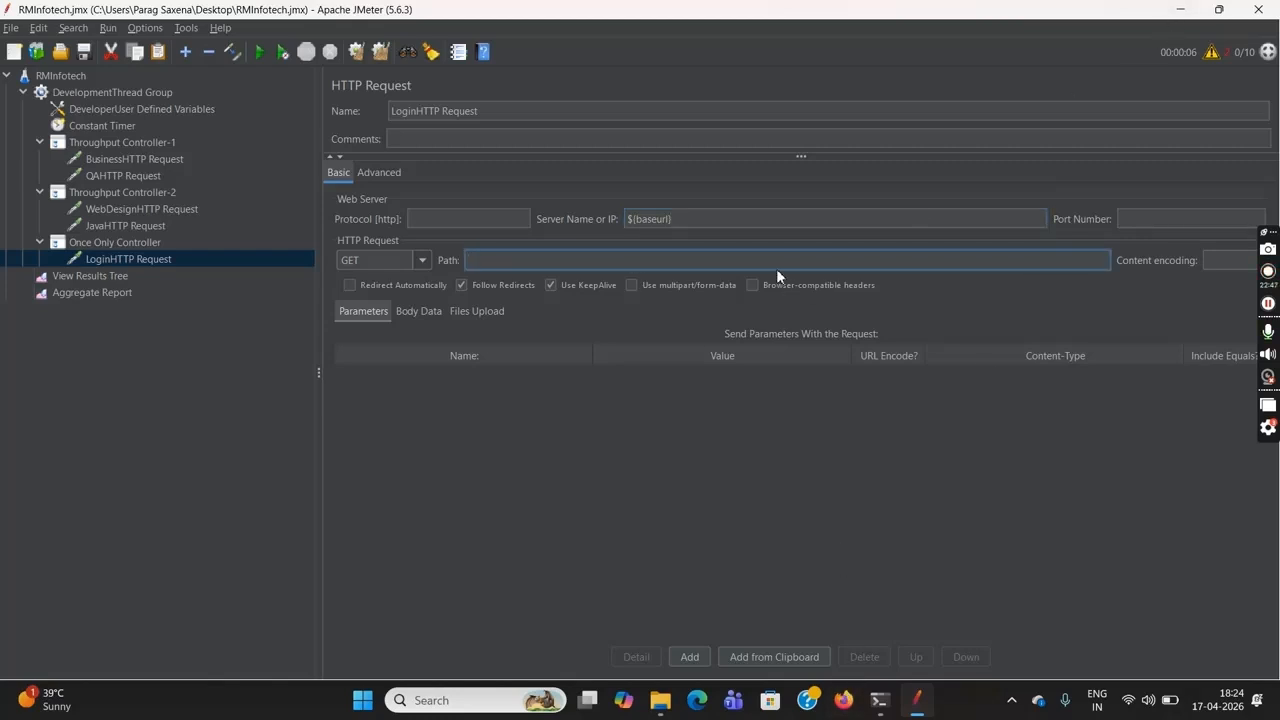
type("/indexiogin")
key("BackSpace")
key("BackSpace")
type("in.html")
left_click(253, 326)
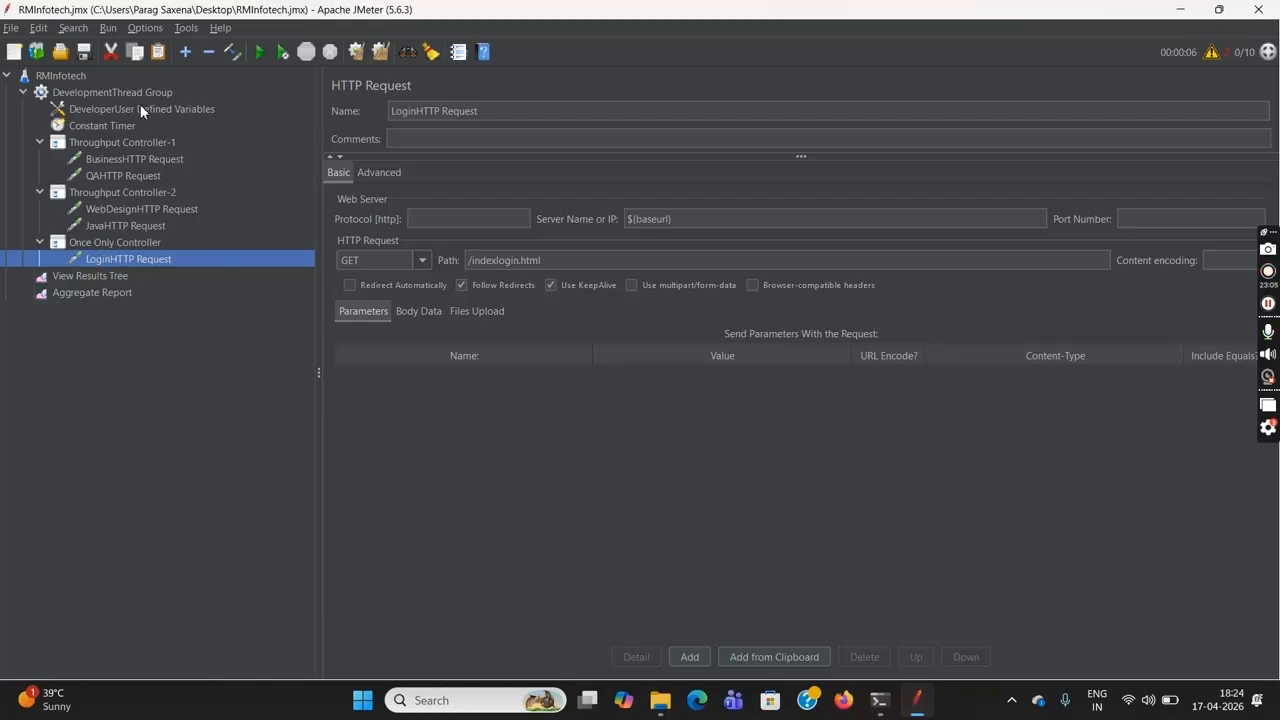
Clear the Aggregate Report and review the settings of both Throughput Controllers and the Once Only Controller
left_click(114, 292)
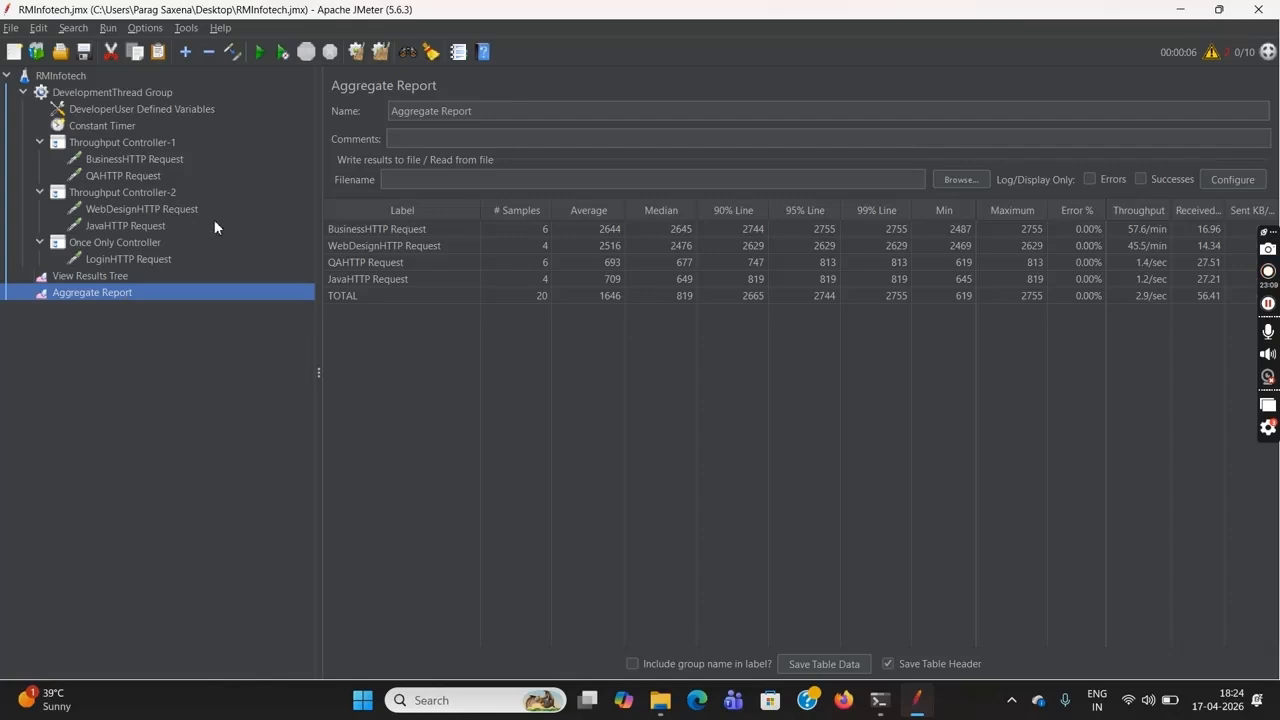
left_click(357, 52)
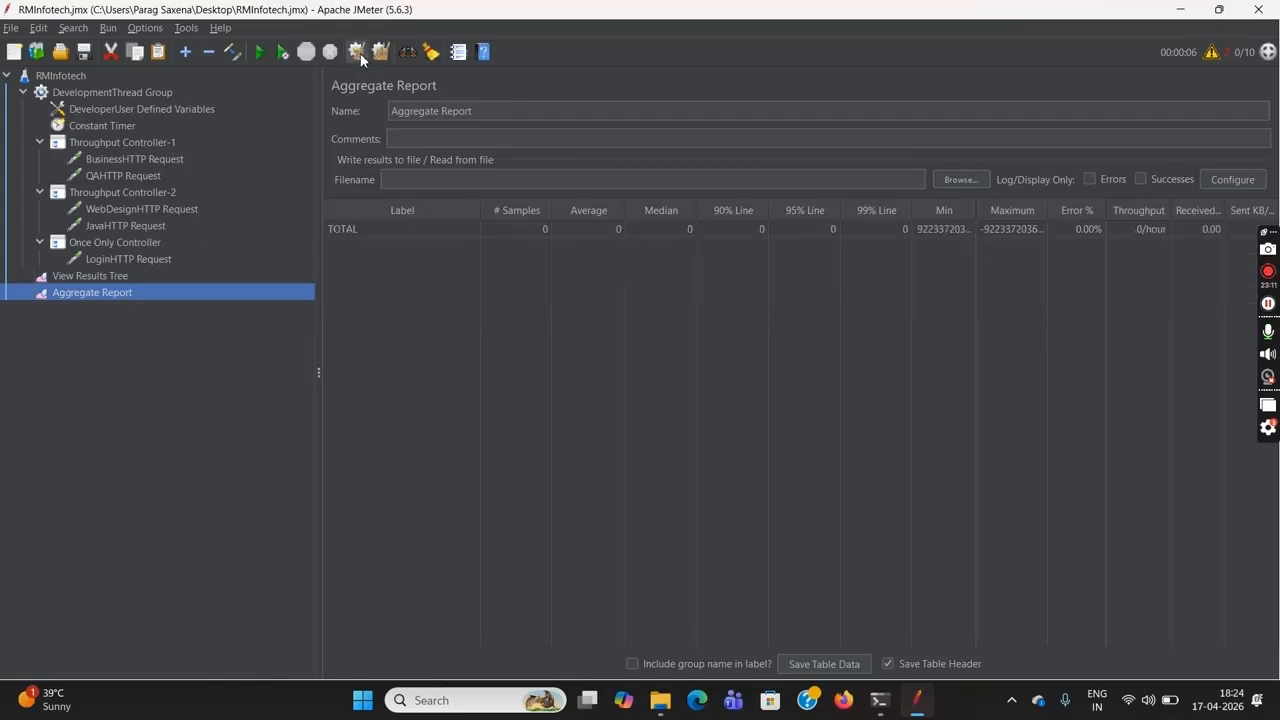
left_click(113, 145)
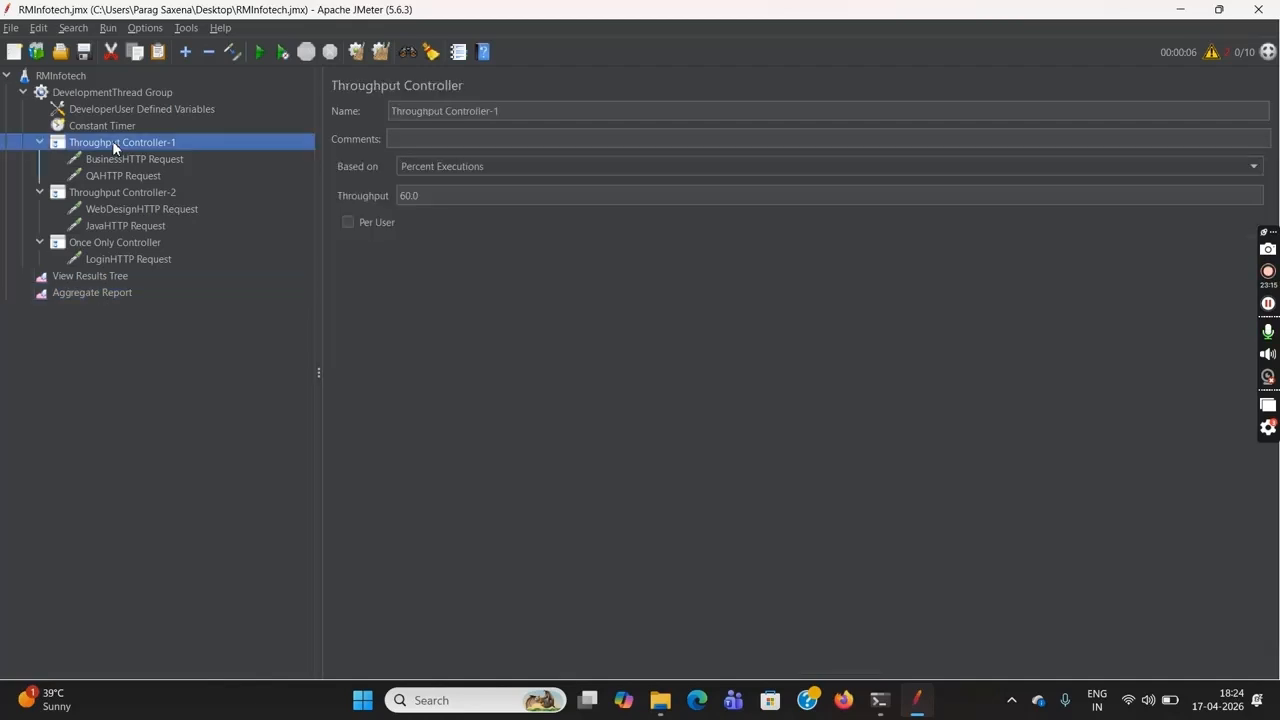
left_click(121, 198)
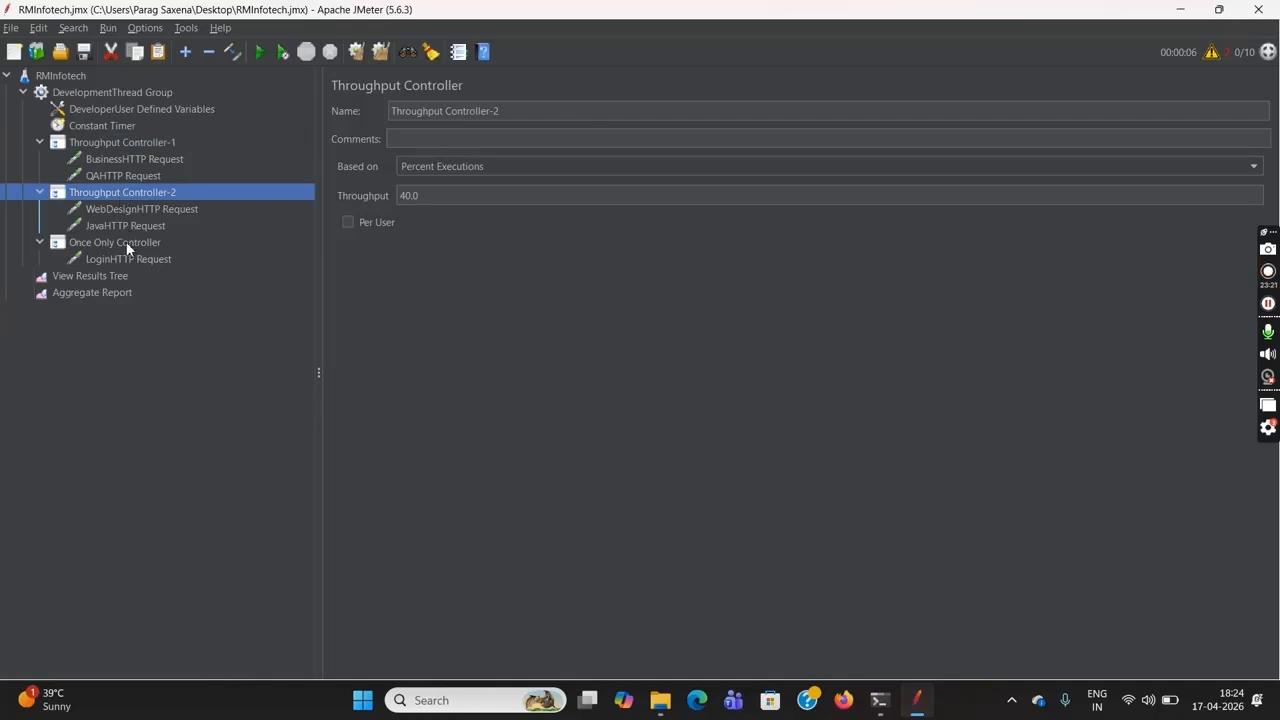
left_click(126, 242)
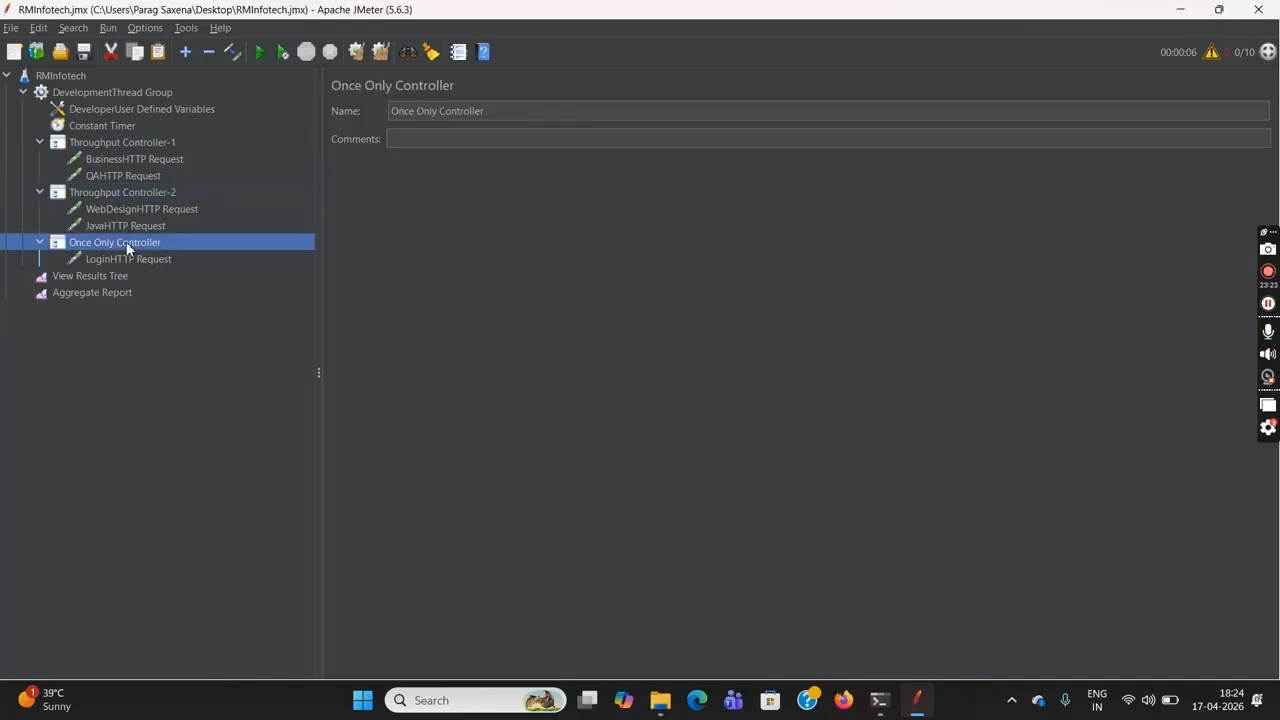
Run the RMInfotech test plan without pauses and view the LoginHTTP Request's results in the Aggregate Report
left_click(70, 76)
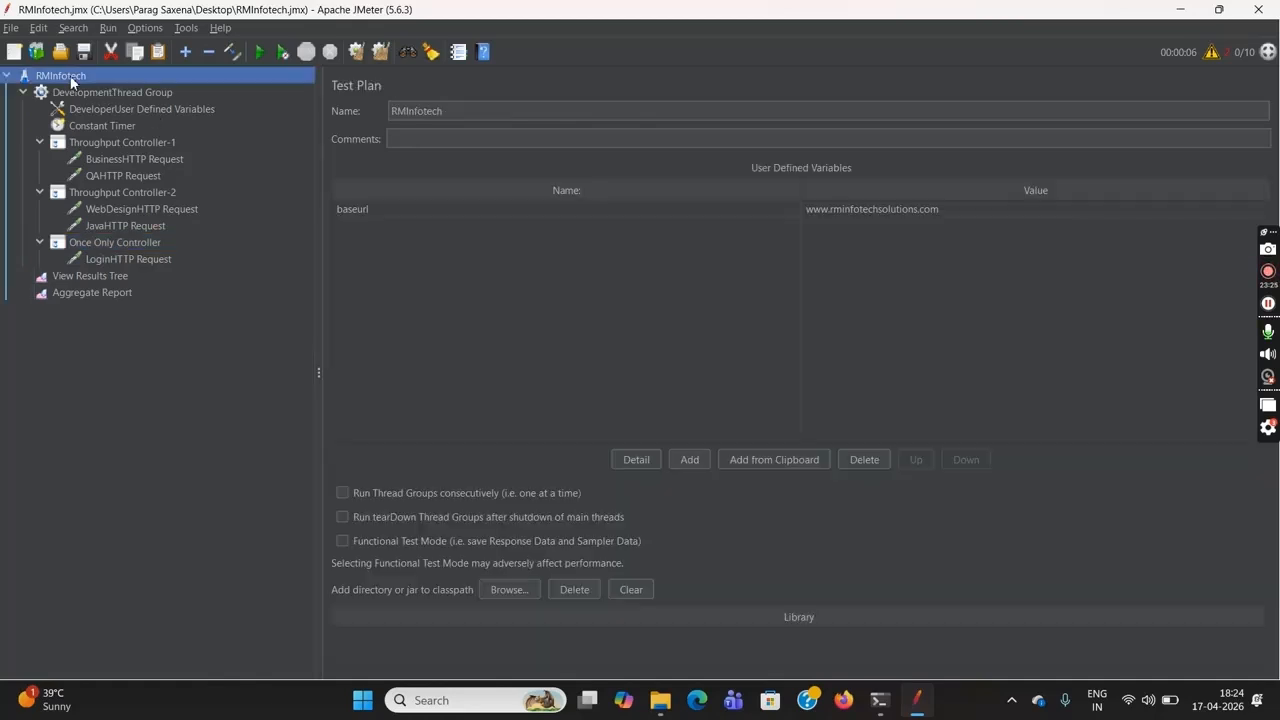
left_click(283, 52)
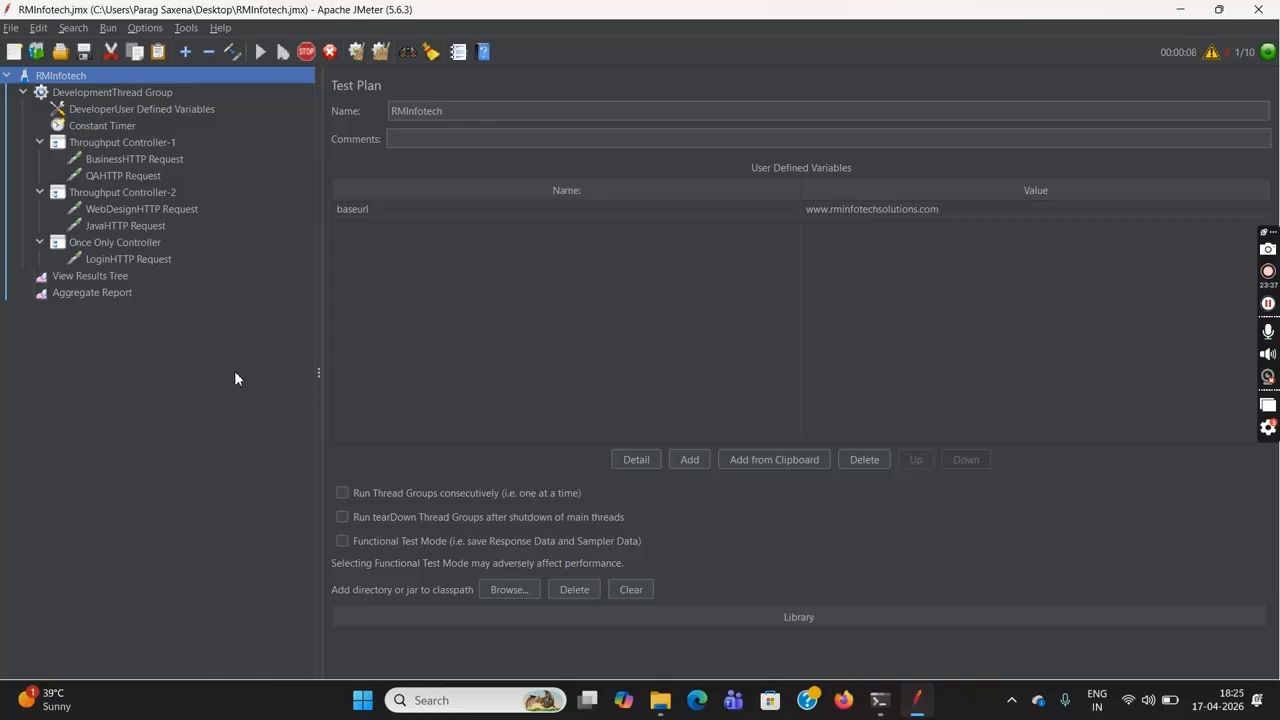
left_click(120, 304)
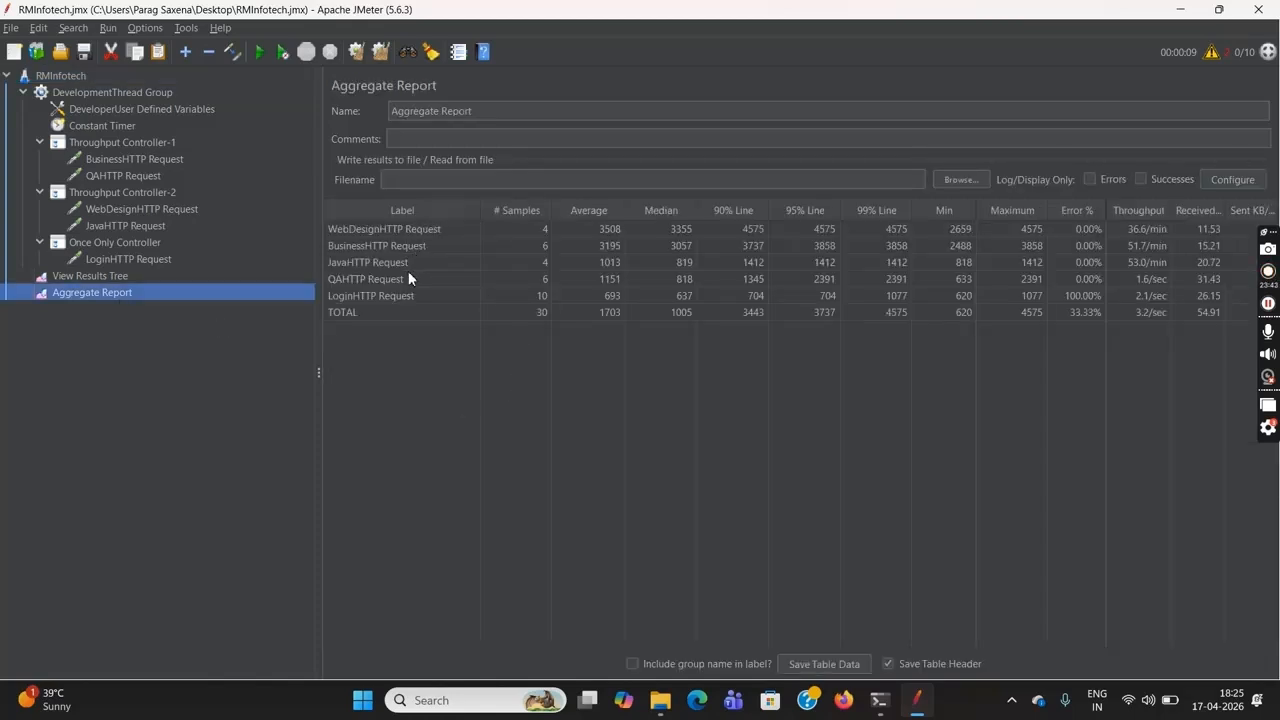
left_click(465, 296)
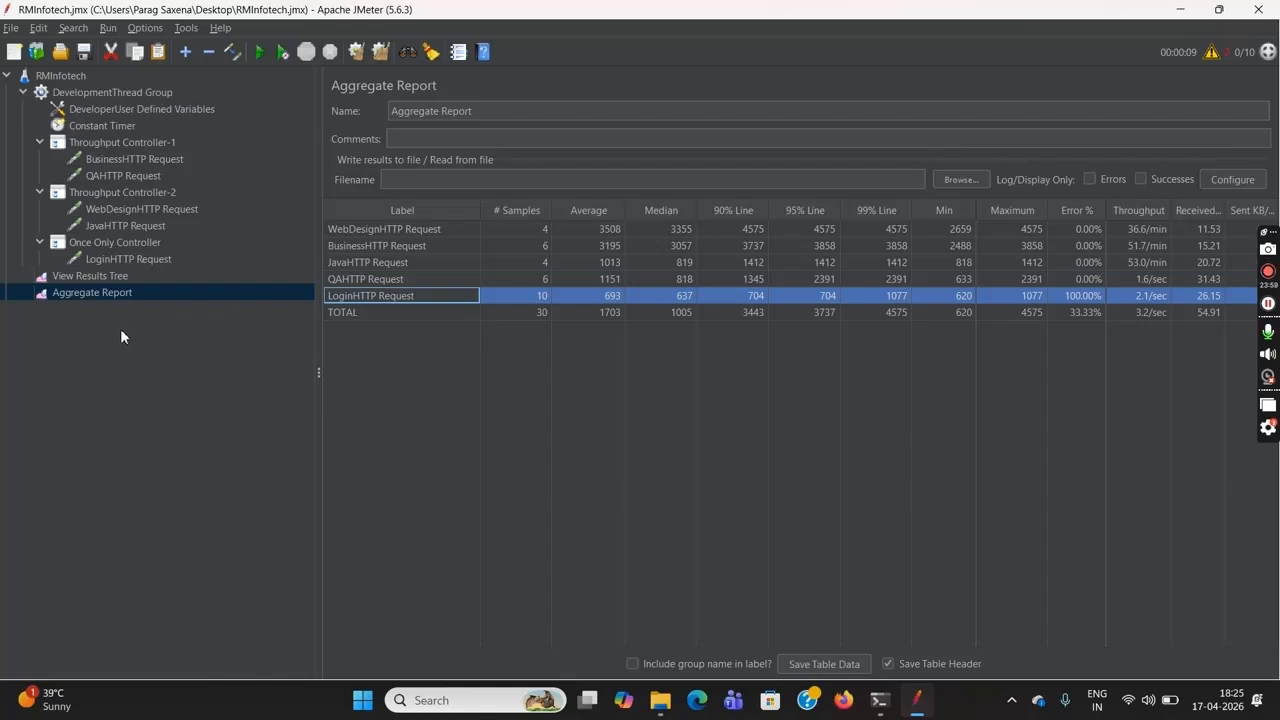
Move the Business, QA, WebDesign and Java HTTP requests out of the Throughput Controllers, directly under the DevelopmentThread Group after the Constant Timer
left_click(142, 161)
left_click_drag(141, 135, 143, 143)
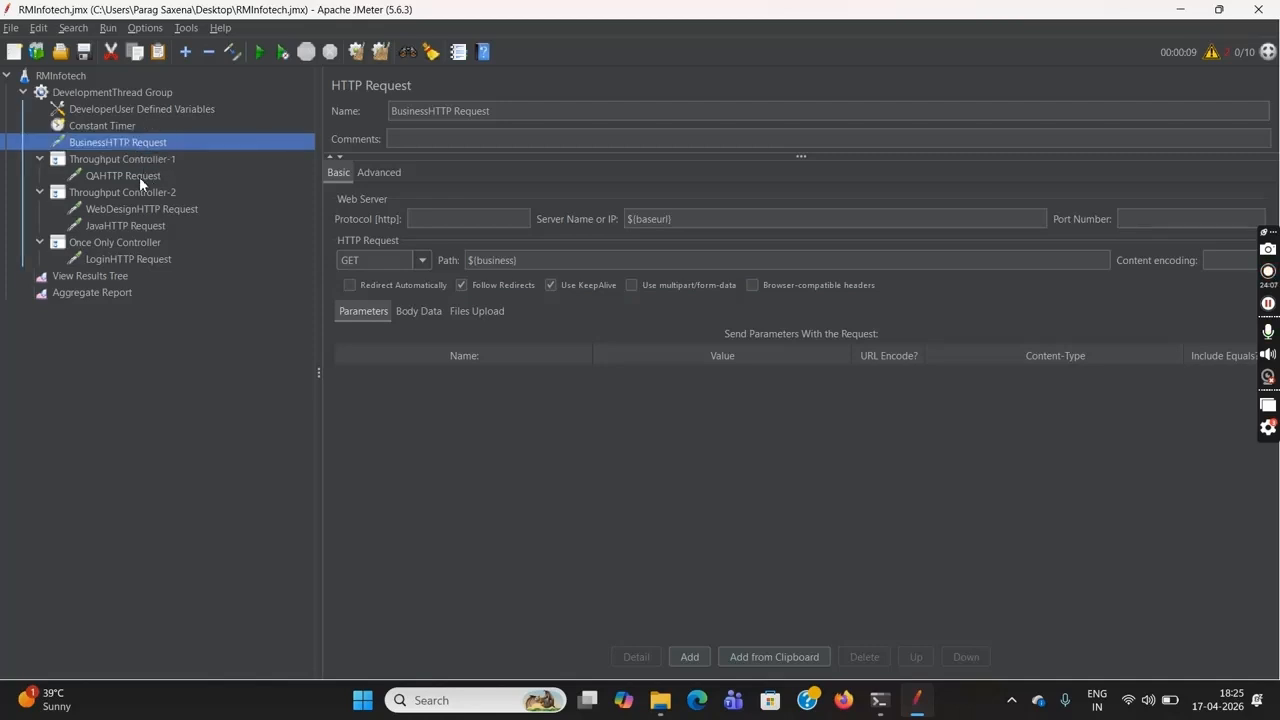
left_click(133, 176)
left_click_drag(137, 170, 105, 175)
left_click(112, 210)
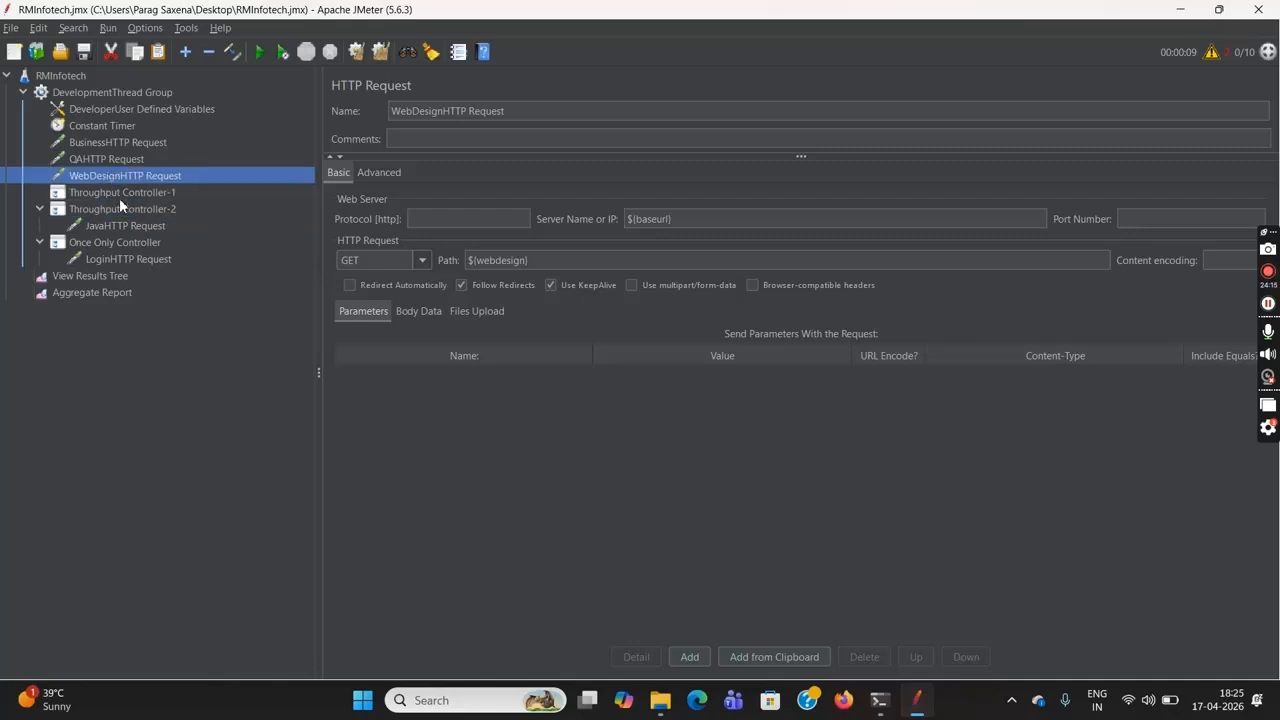
left_click(114, 225)
left_click_drag(115, 226, 118, 192)
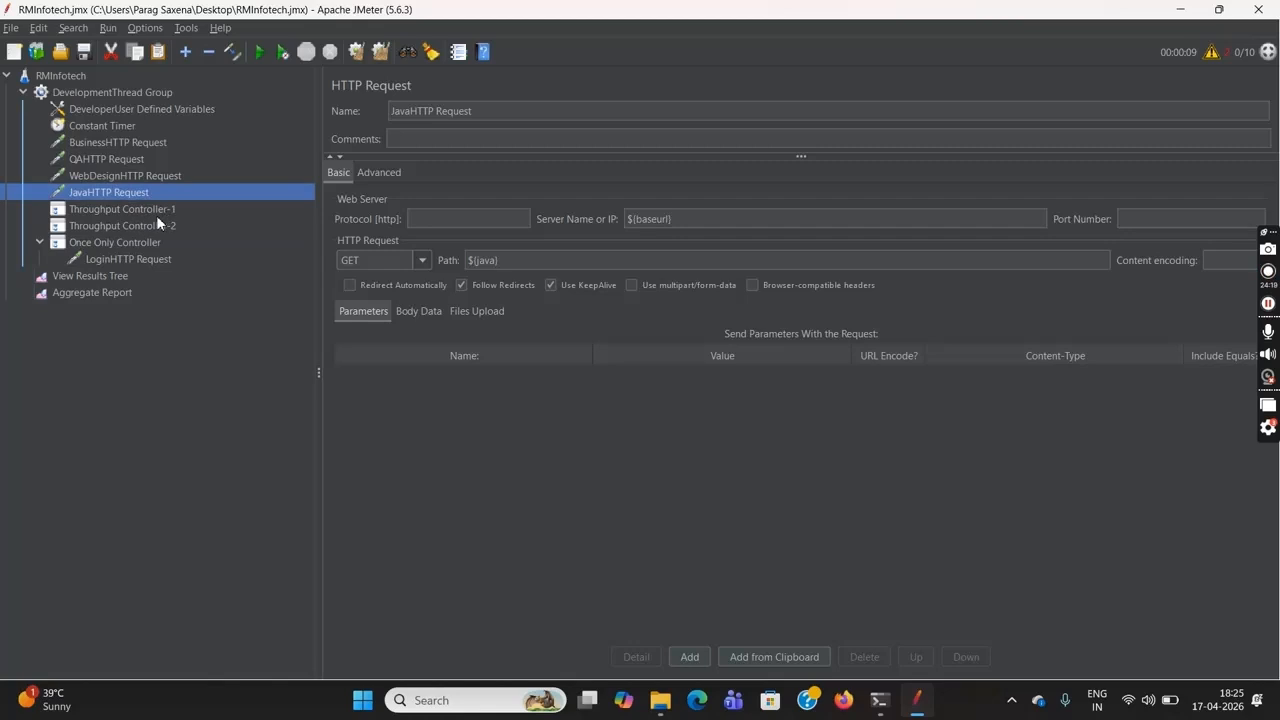
Delete the emptied Throughput Controller-1 and Throughput Controller-2 from the DevelopmentThread Group
left_click(156, 213)
key("Delete")
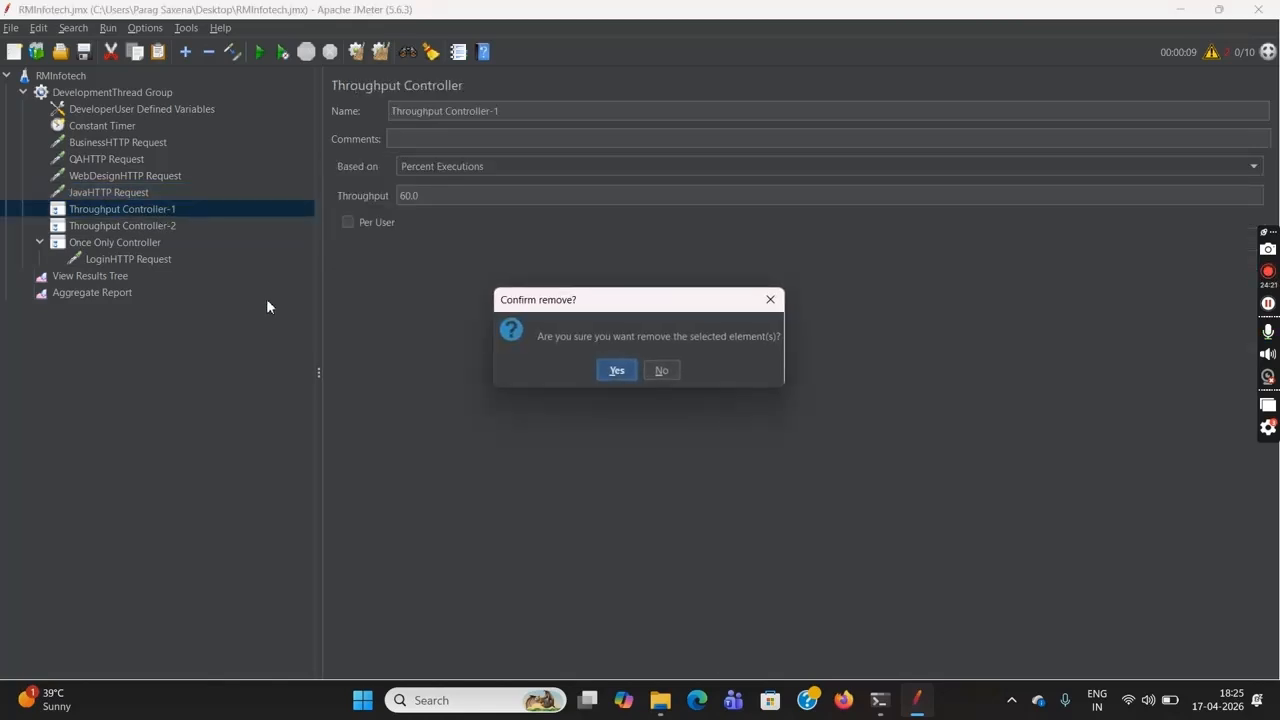
left_click(615, 371)
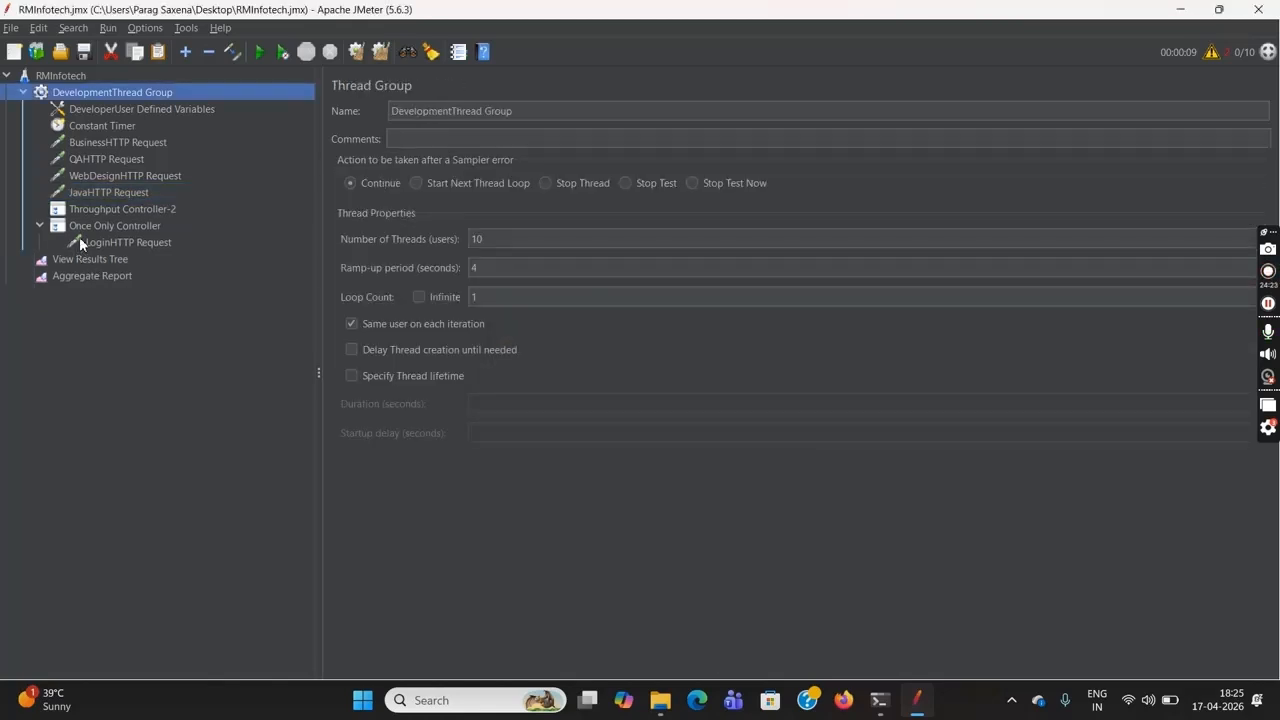
left_click(112, 211)
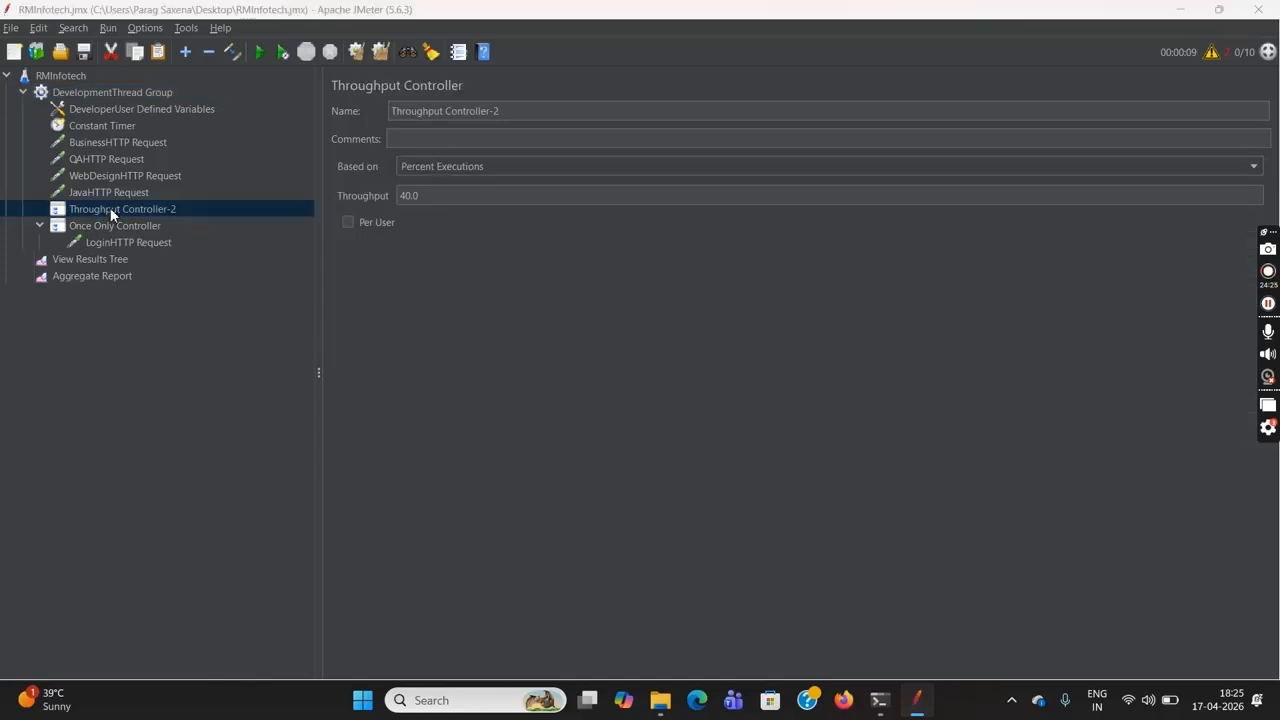
key("Delete")
left_click(617, 371)
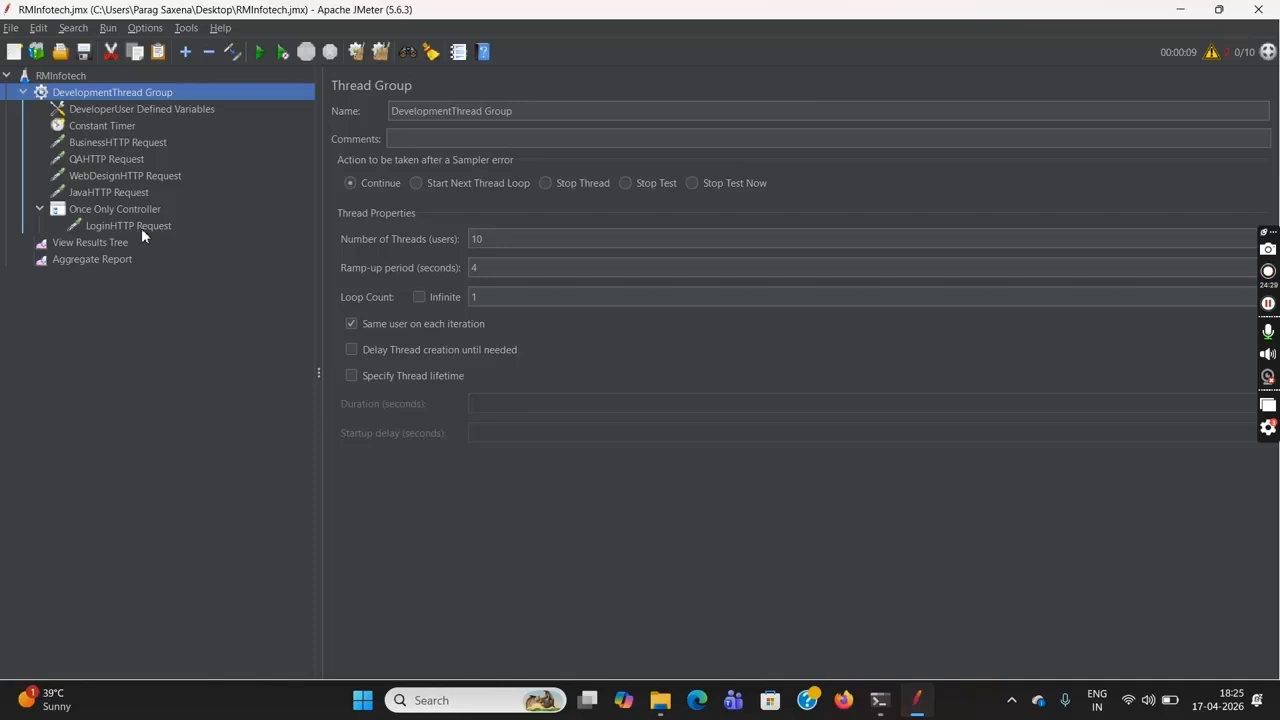
Check the DevelopmentThread Group's thread properties against the LoginHTTP Request's sample count in the Aggregate Report
left_click(75, 77)
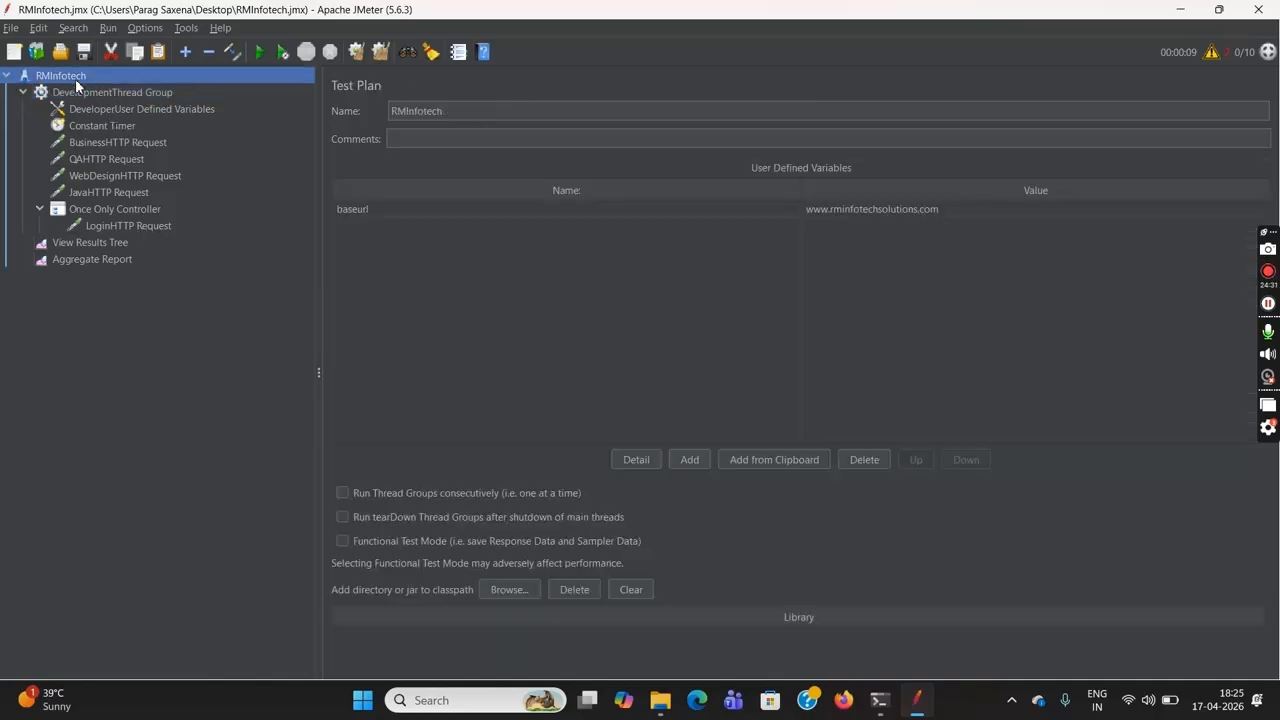
left_click(143, 94)
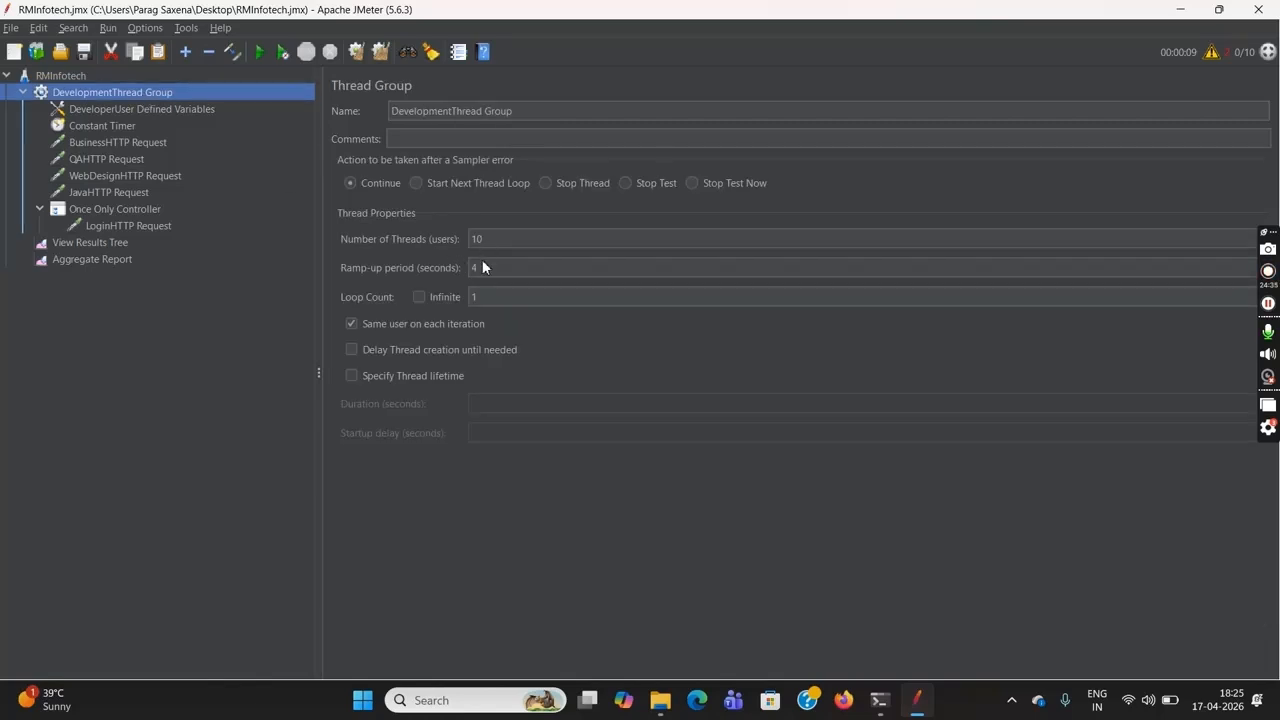
left_click(117, 261)
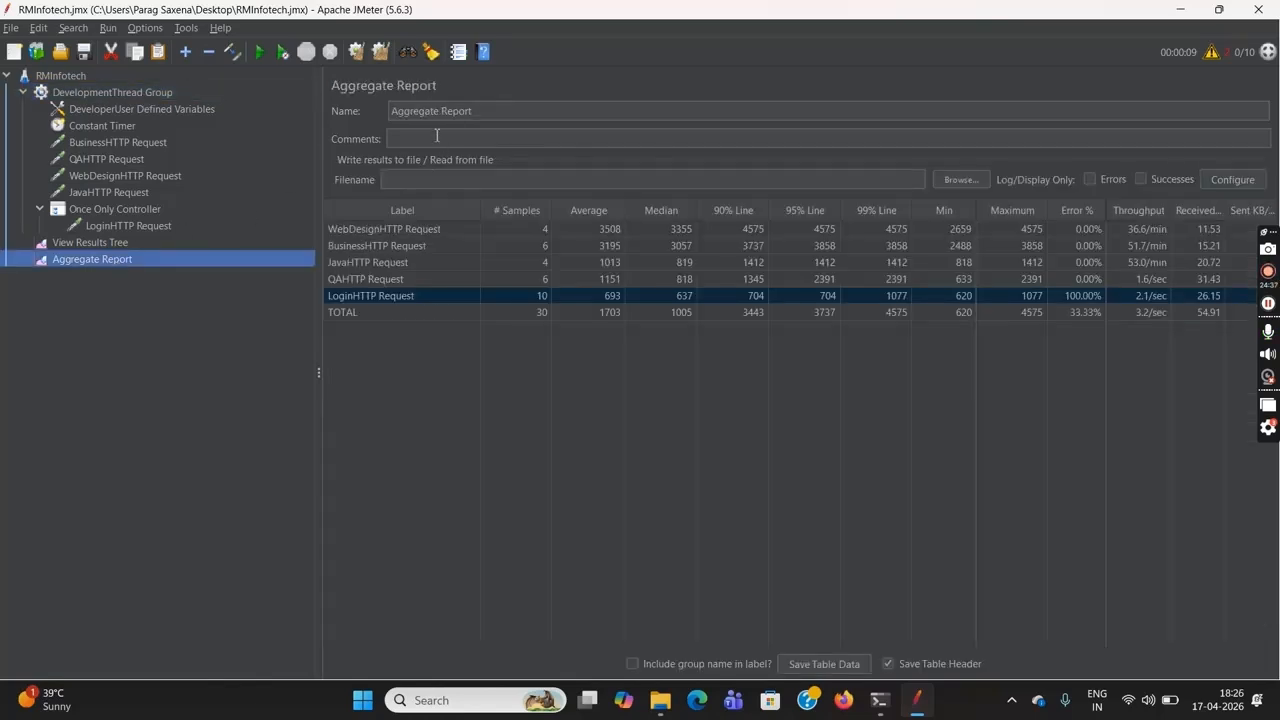
left_click(530, 293)
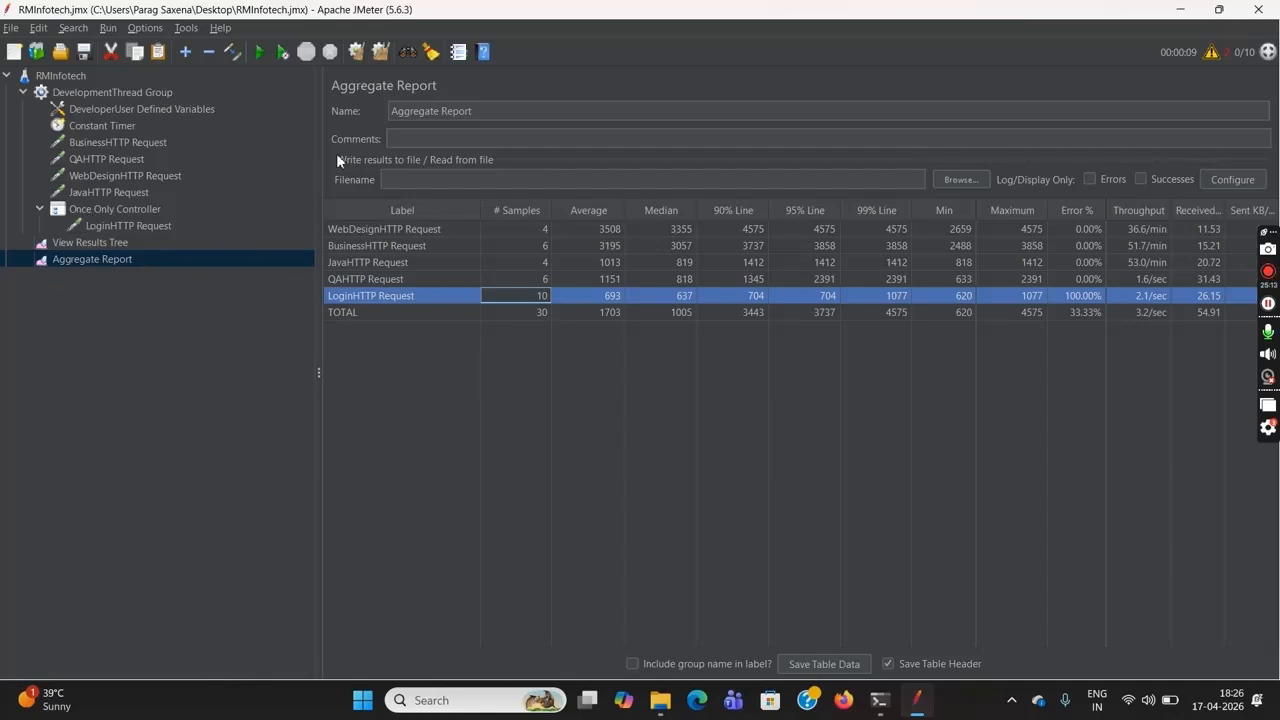
Clear the earlier run's results from the Aggregate Report and the View Results Tree
left_click(362, 57)
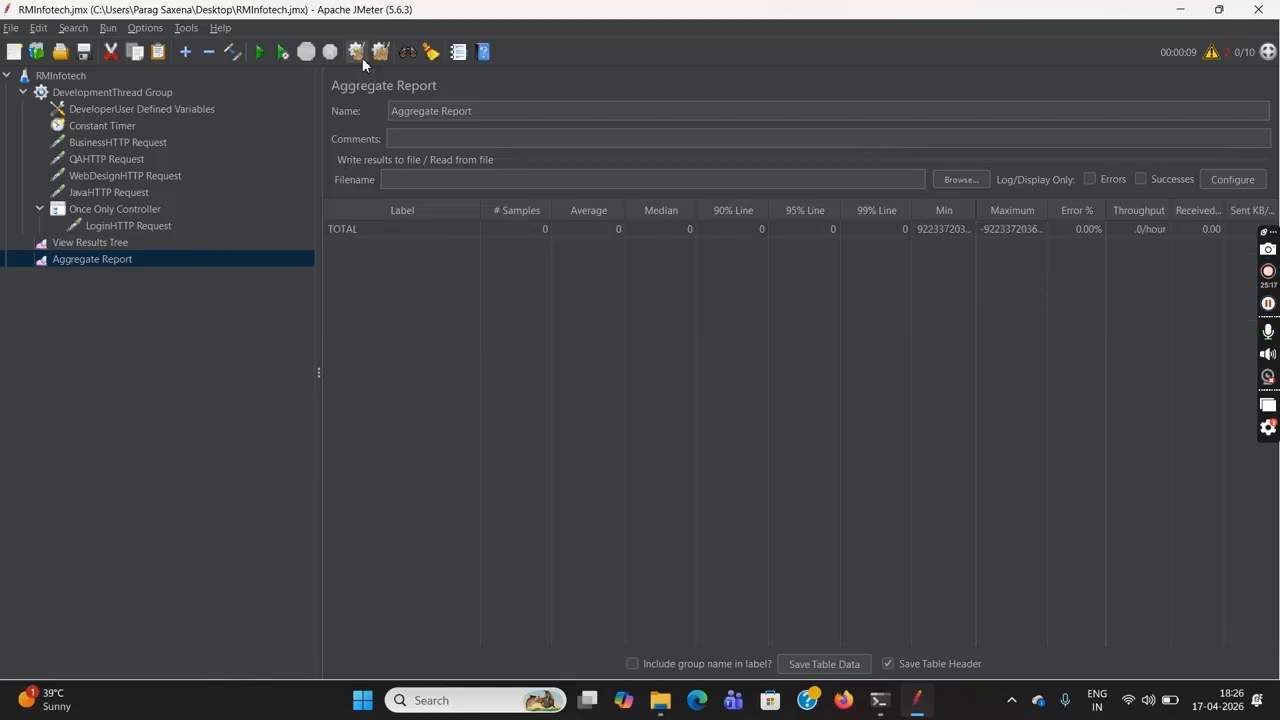
left_click(110, 243)
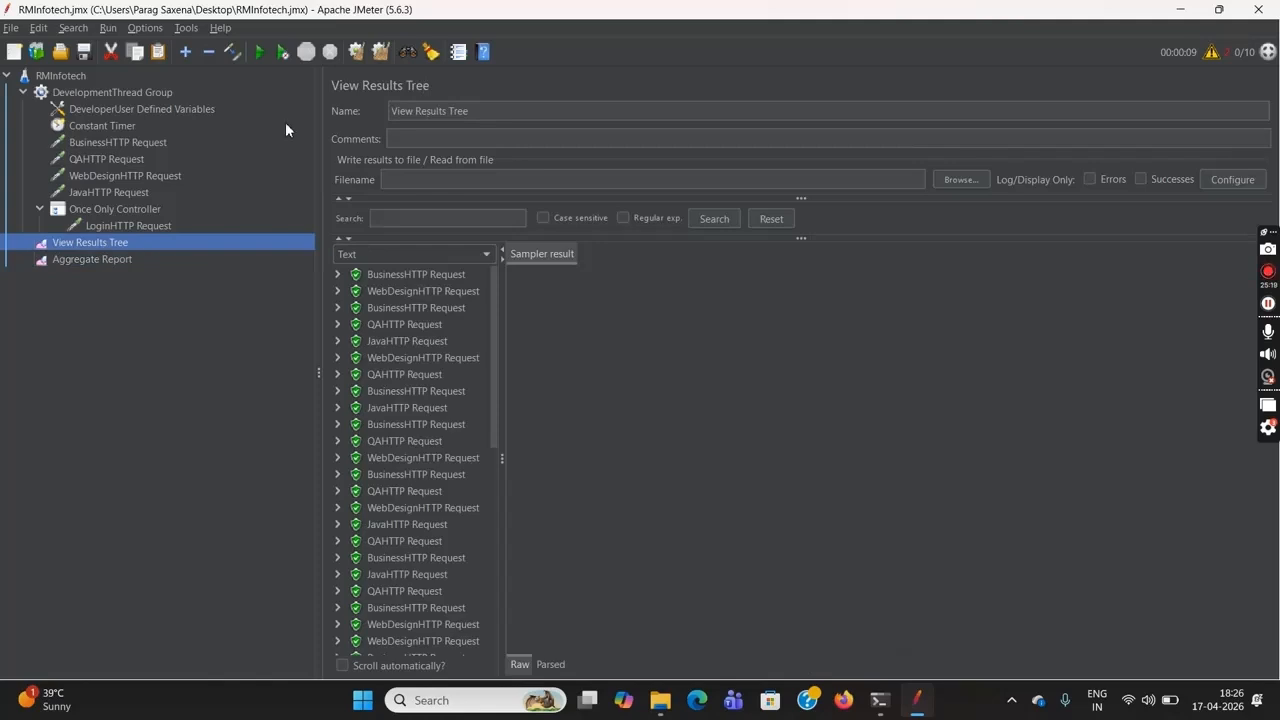
left_click(358, 57)
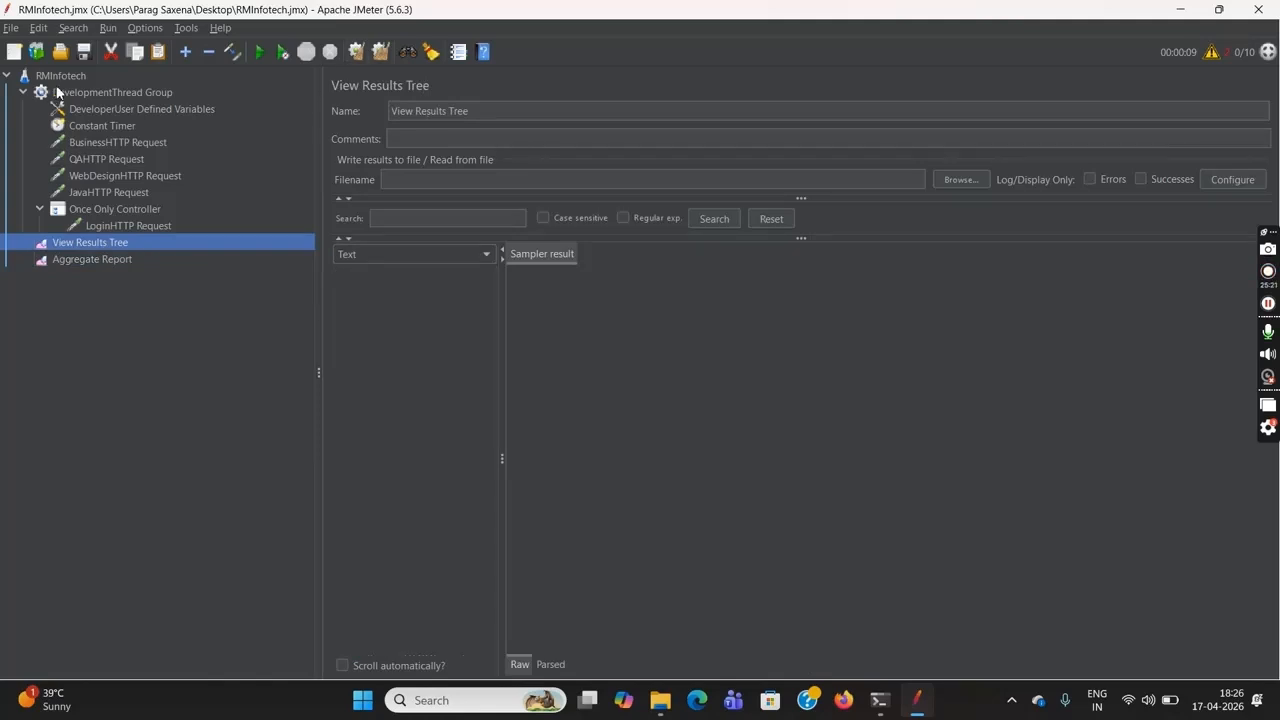
Set the DevelopmentThread Group's number of threads to 2 and its loop count to 2
left_click(80, 94)
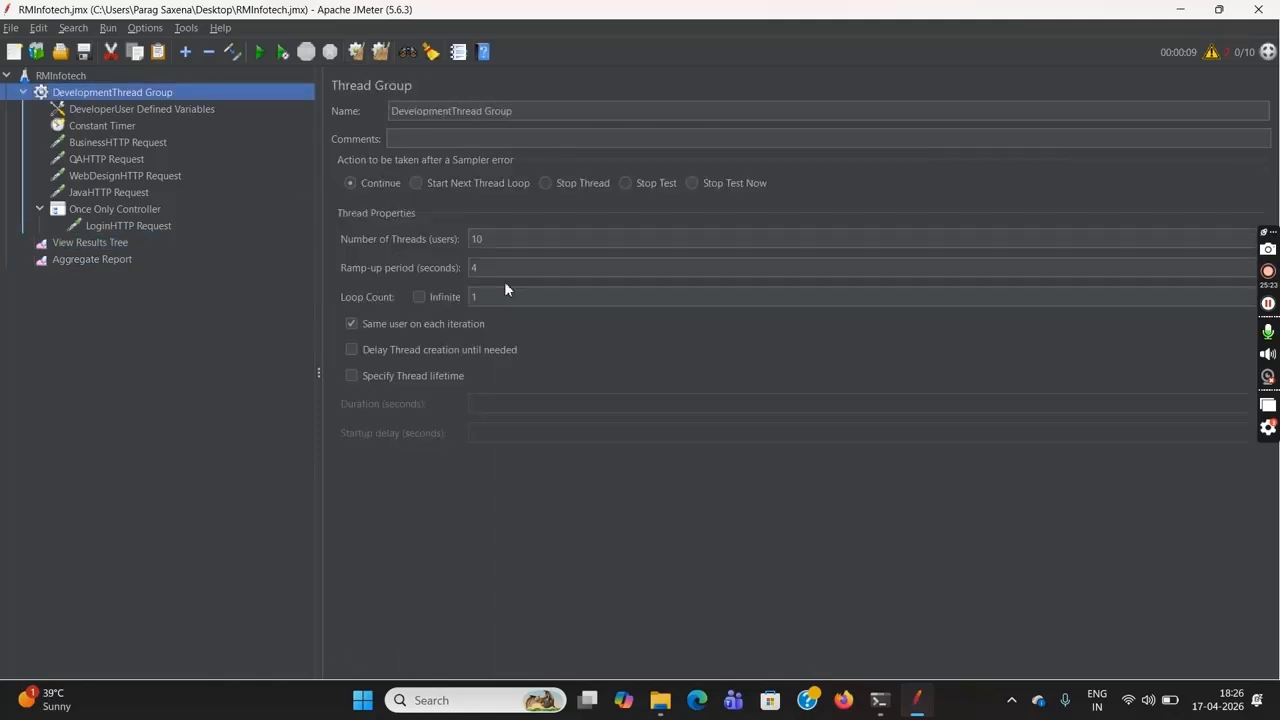
left_click(496, 240)
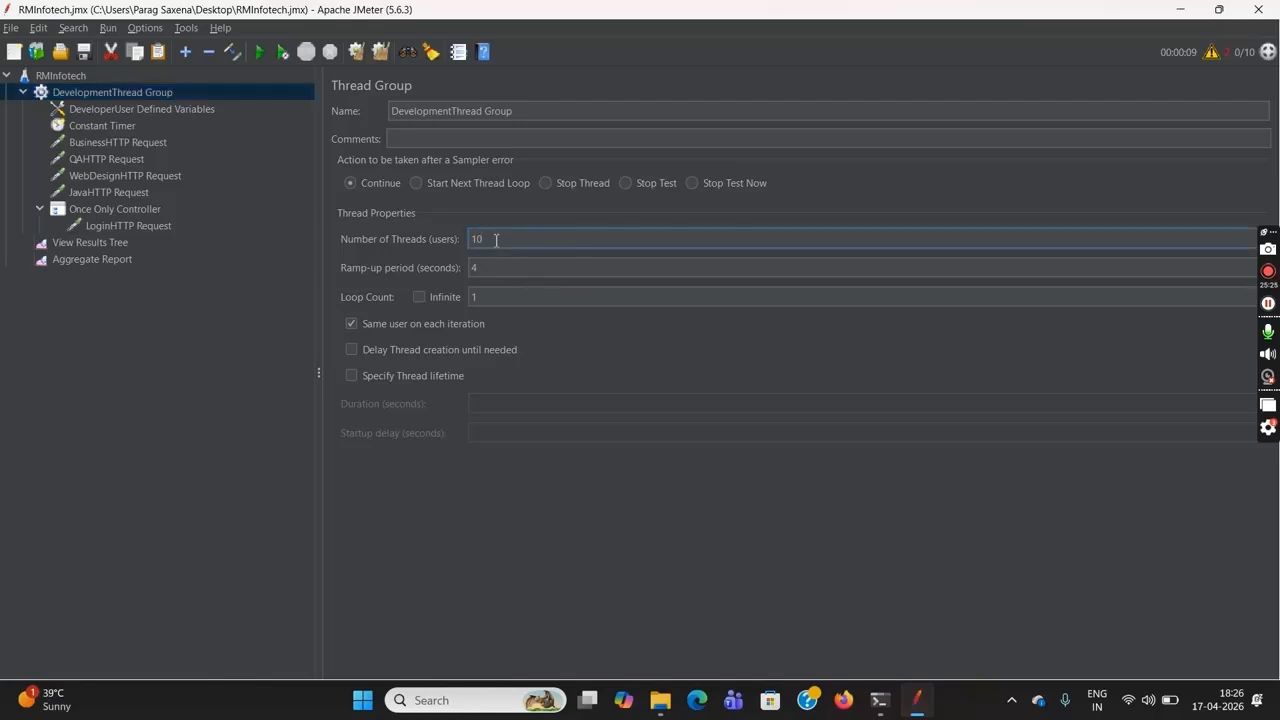
key("BackSpace")
key("BackSpace")
type("2")
left_click(508, 298)
key("BackSpace")
type("2")
left_click_drag(492, 241, 474, 240)
left_click_drag(492, 298, 475, 298)
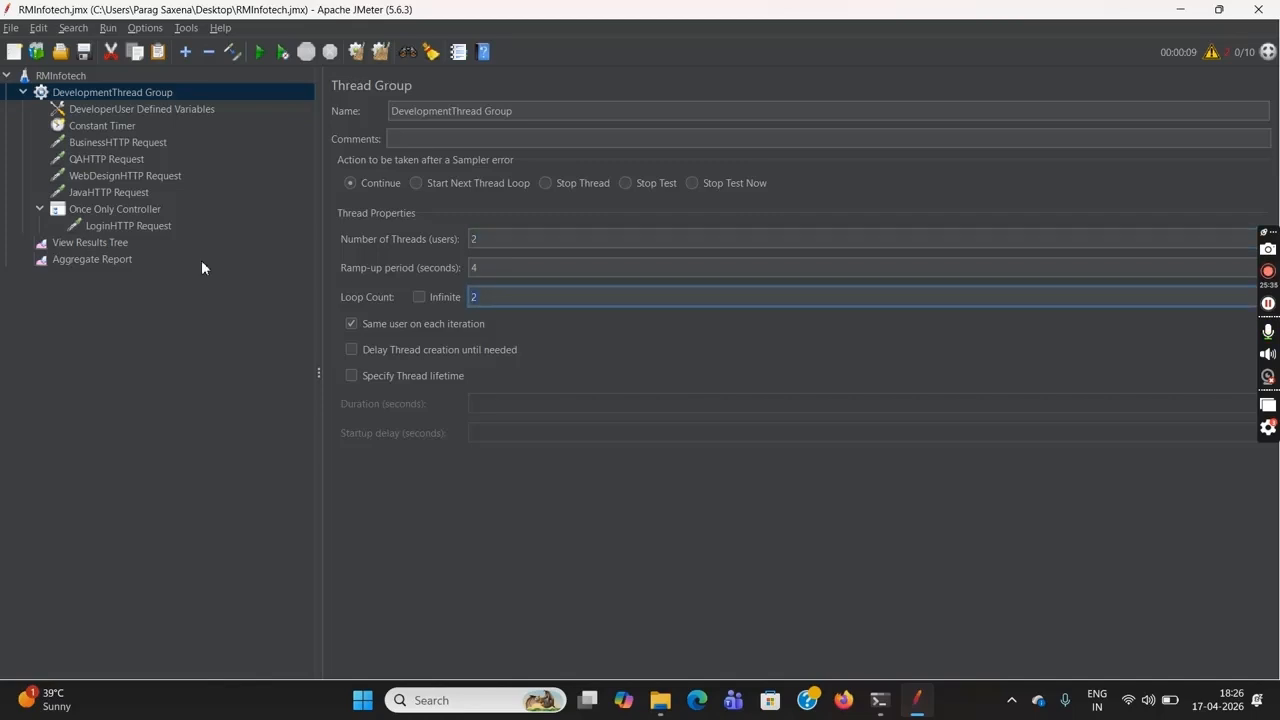
Review the Once Only Controller, the four HTTP requests outside it, and the DevelopmentThread Group's thread and loop counts
left_click(110, 212)
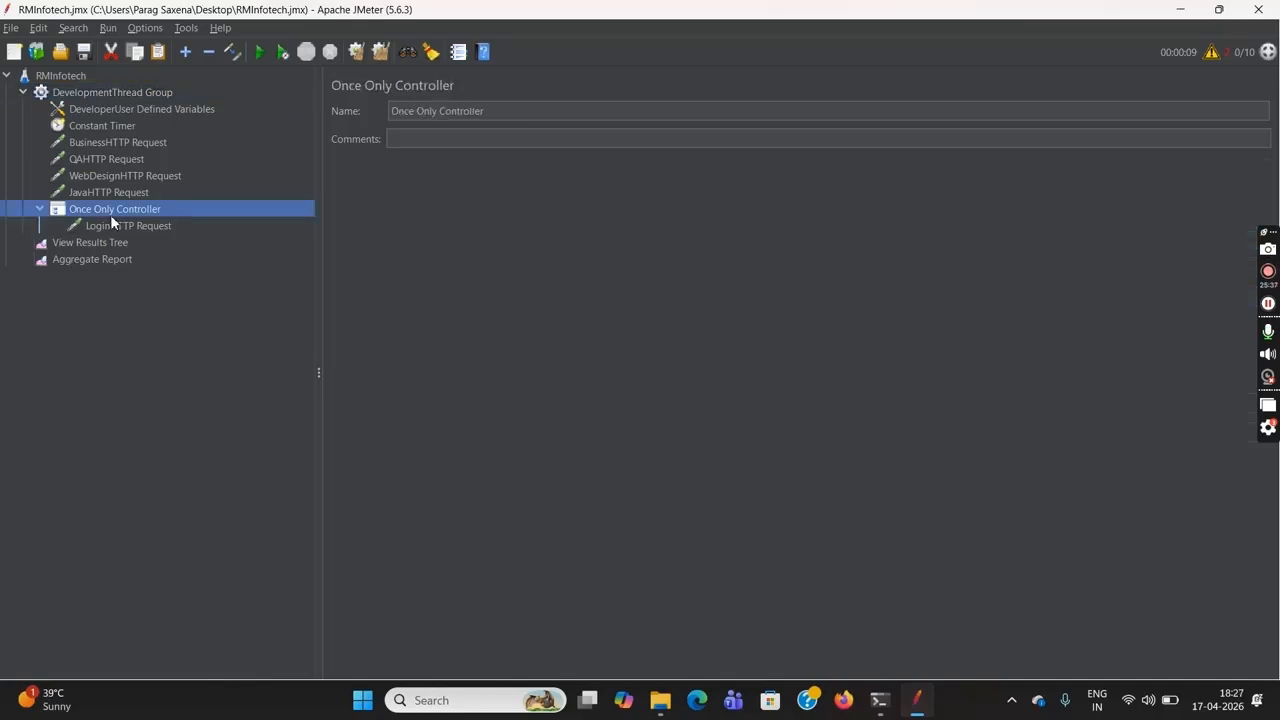
left_click(118, 93)
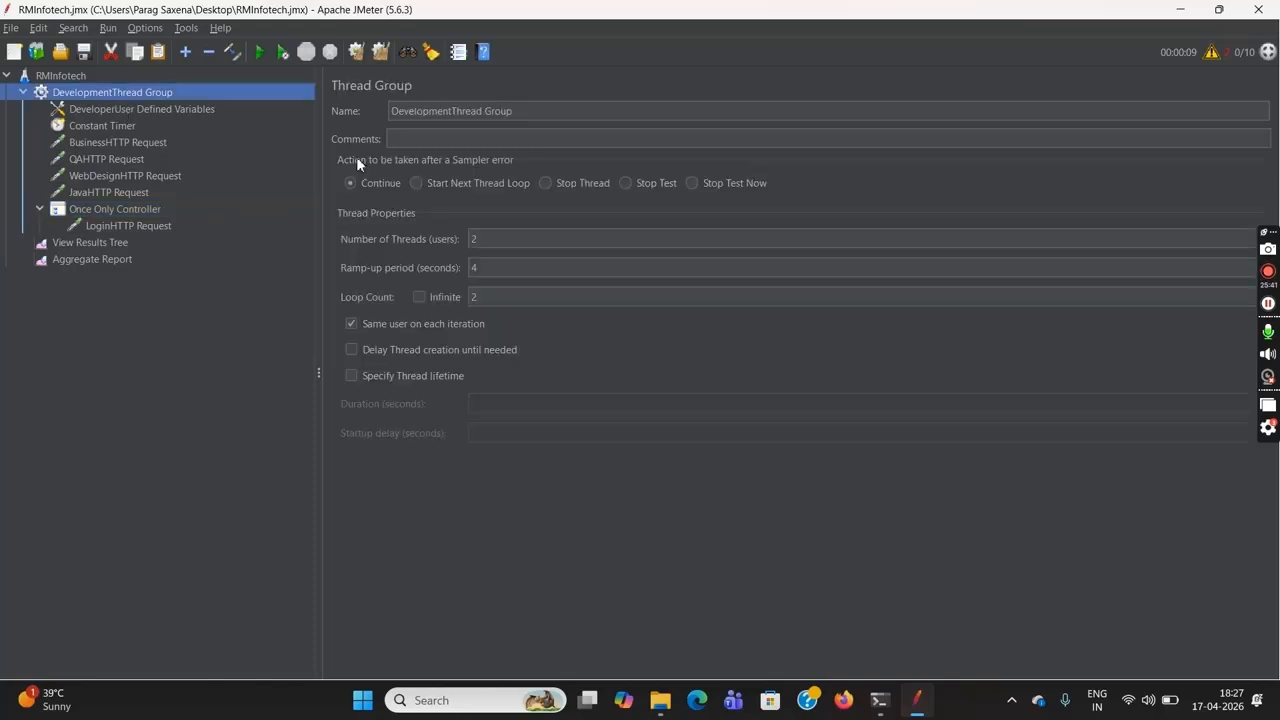
left_click(472, 239)
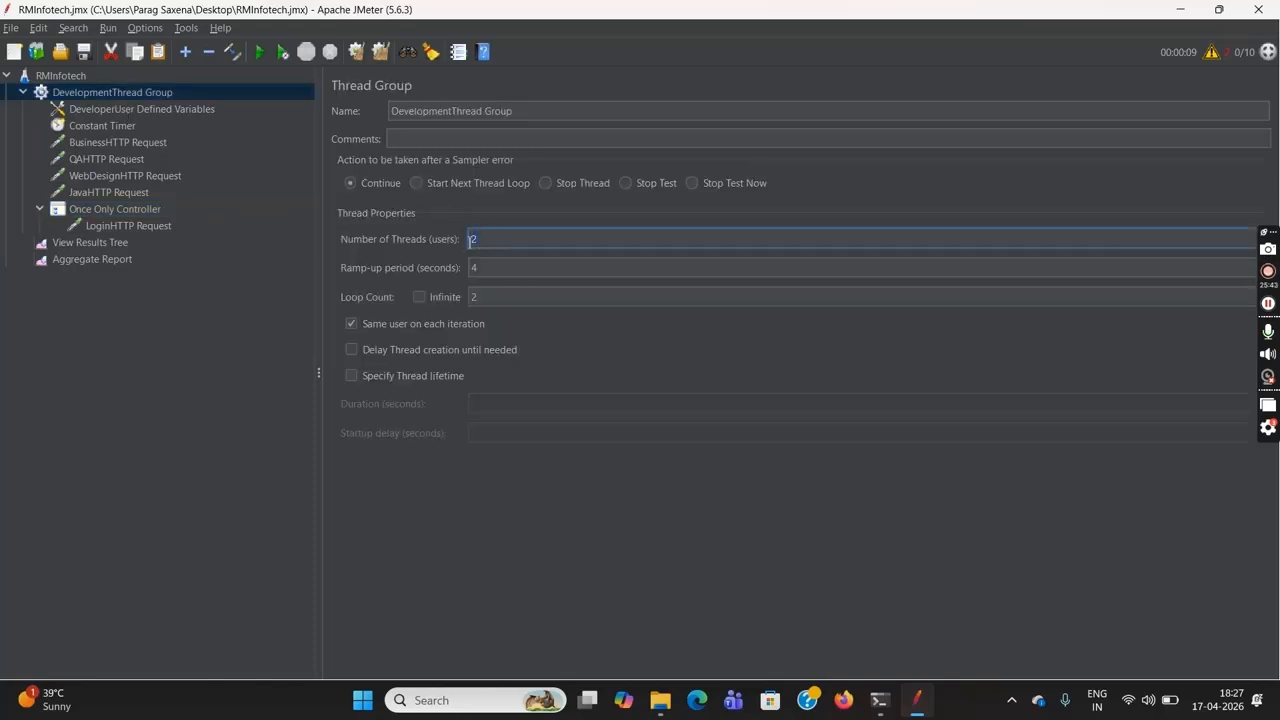
left_click(118, 143)
left_click(119, 159)
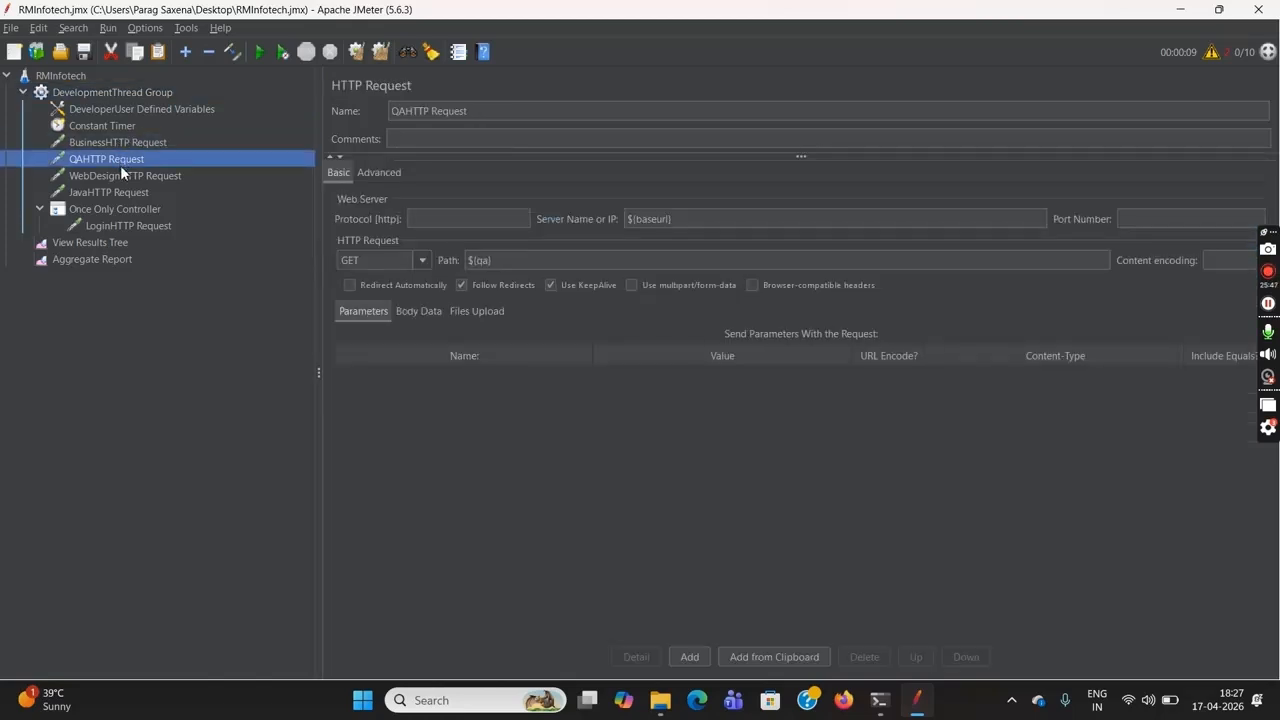
left_click(123, 176)
left_click(124, 194)
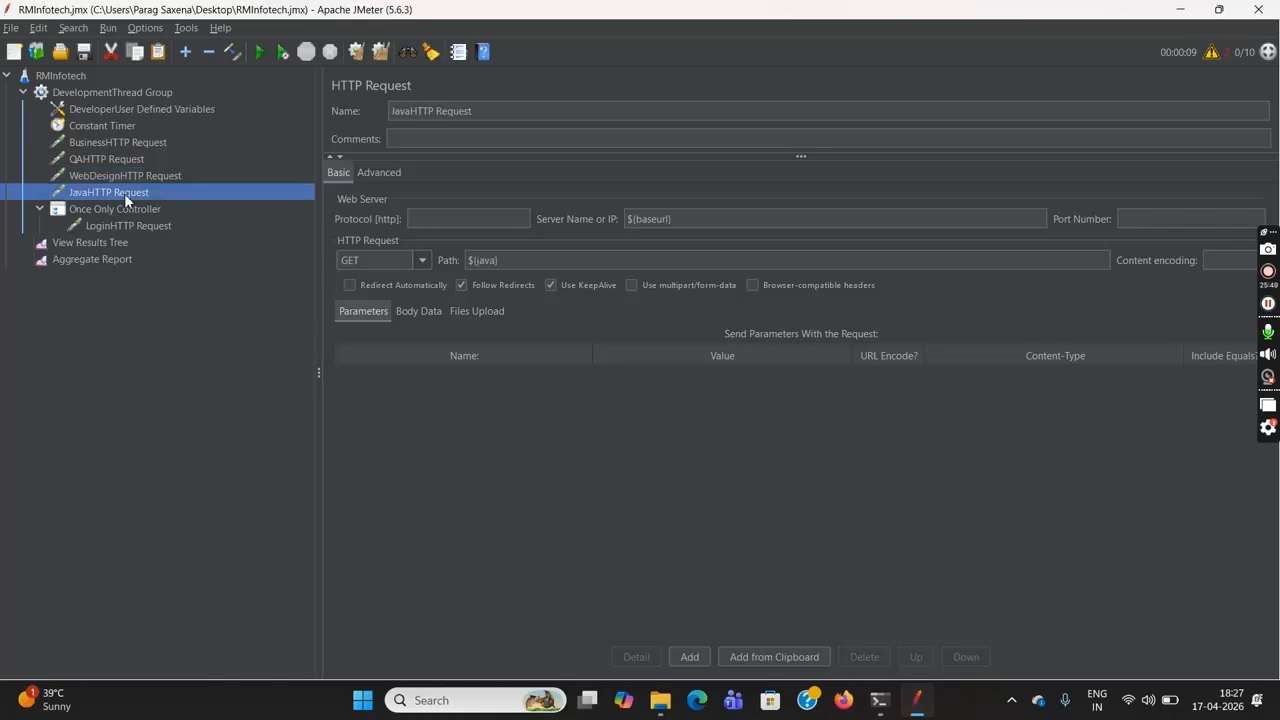
left_click(139, 92)
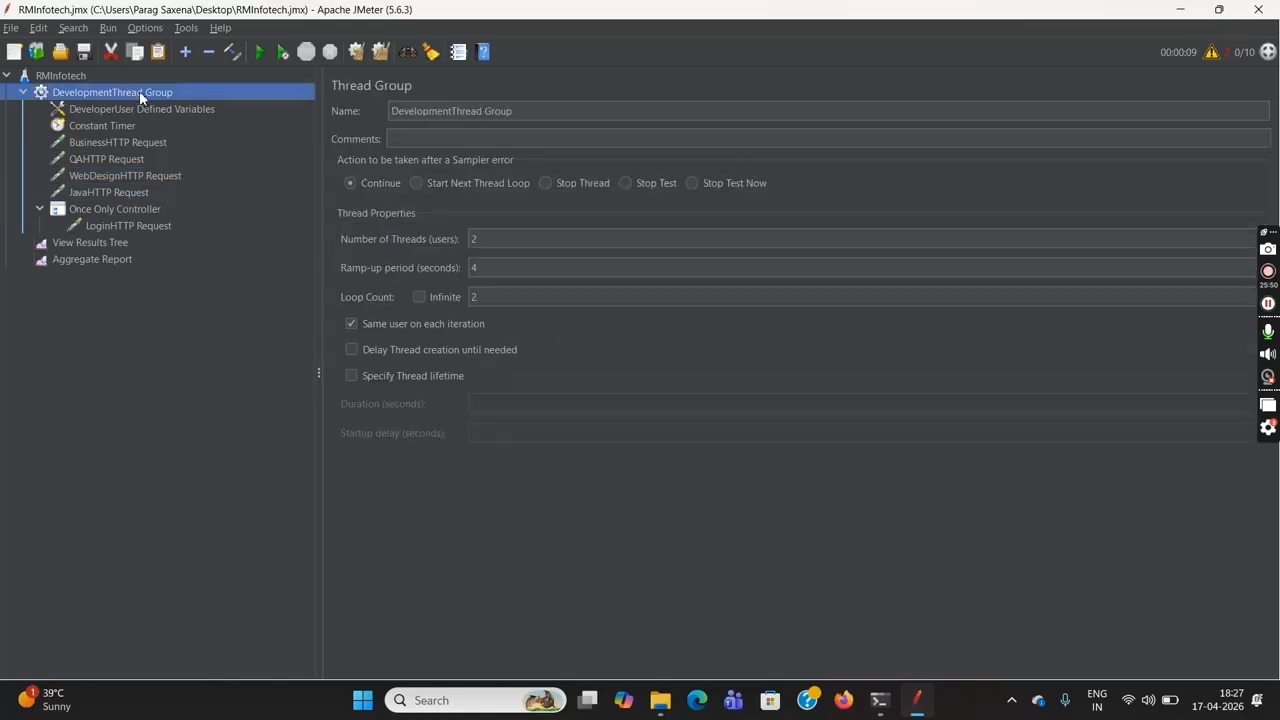
left_click(484, 240)
double_click(484, 240)
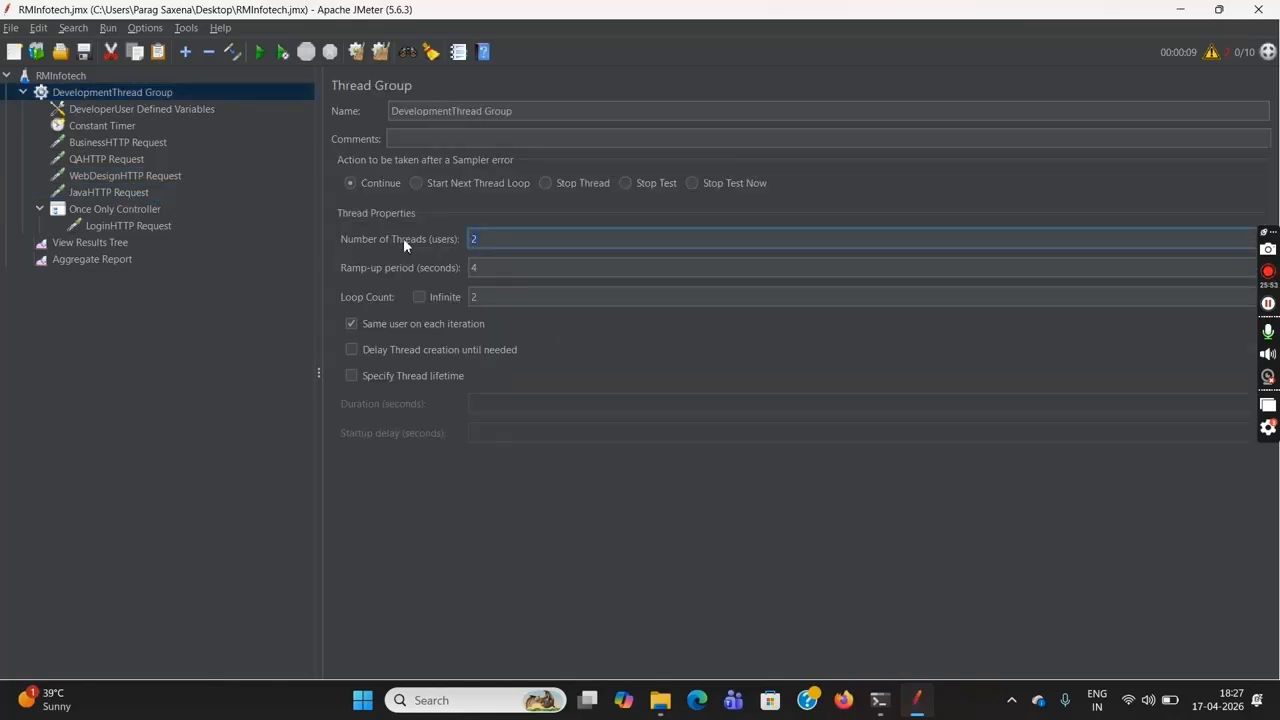
double_click(500, 296)
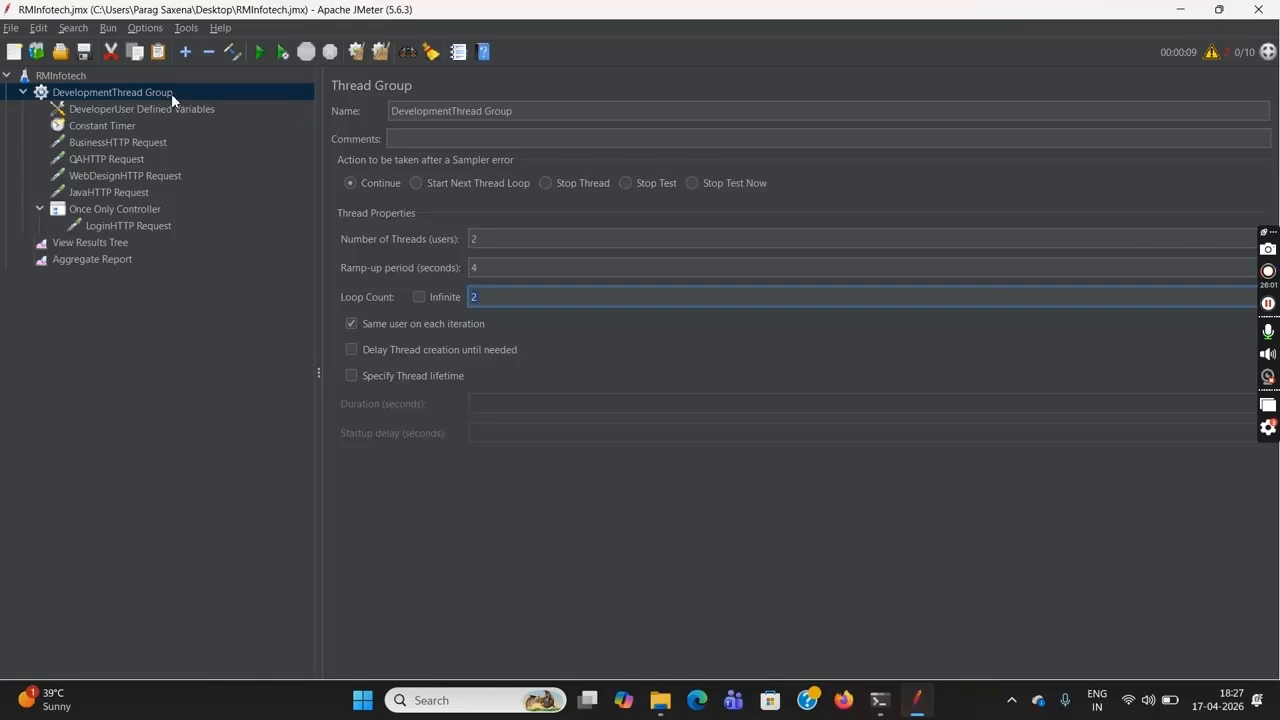
Run the RMInfotech test plan and open its results in the Aggregate Report
left_click(76, 75)
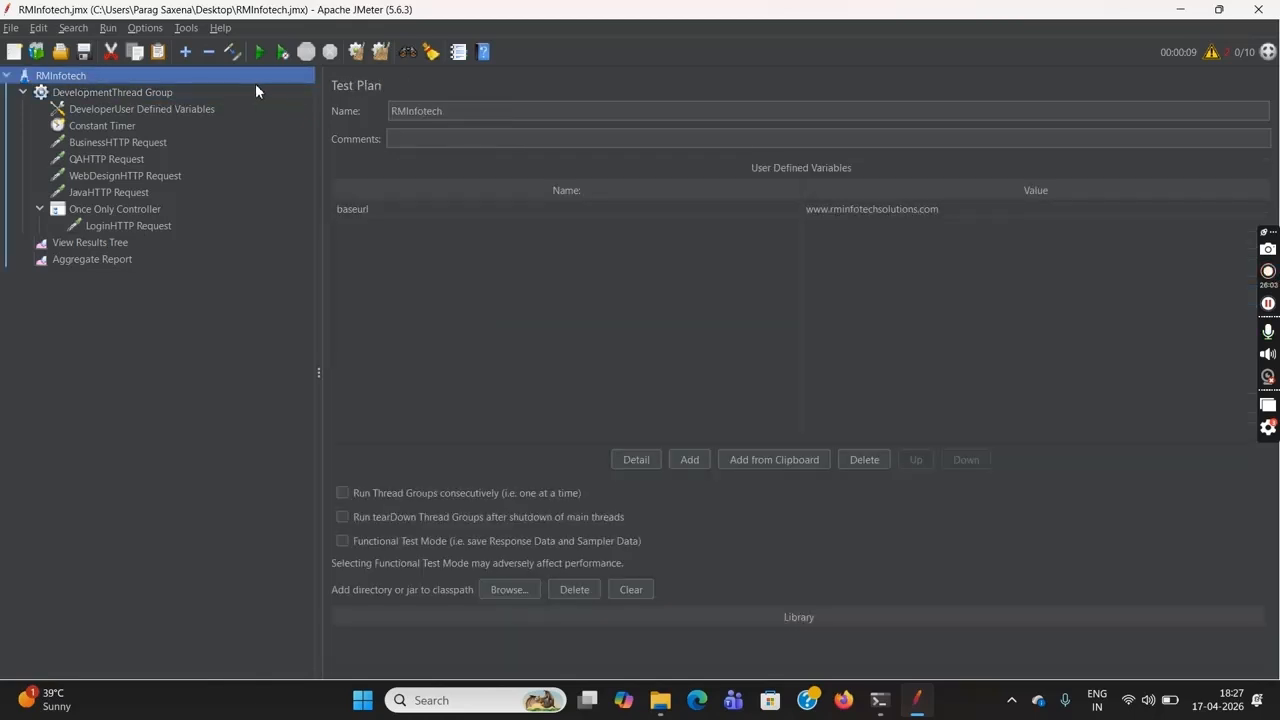
left_click(266, 52)
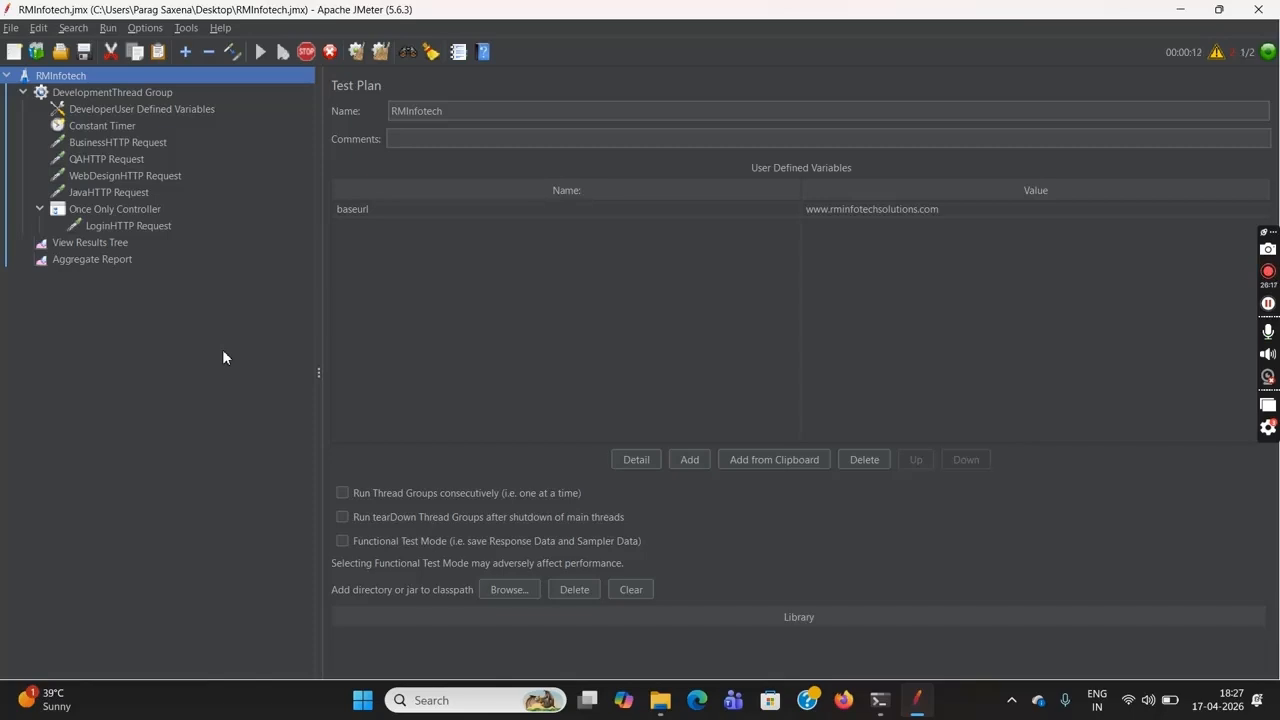
left_click(119, 262)
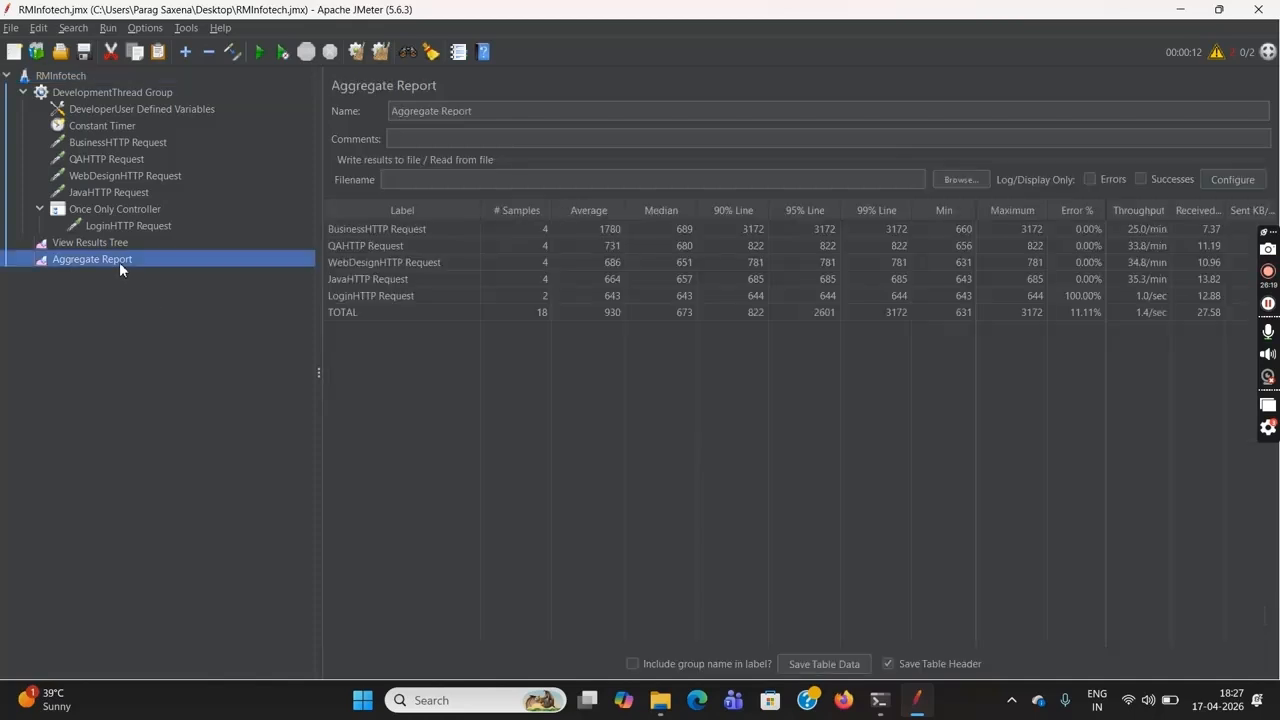
Compare the LoginHTTP Request's sample count with those of the Business and QA HTTP requests in the Aggregate Report
left_click(536, 228)
left_click(537, 244)
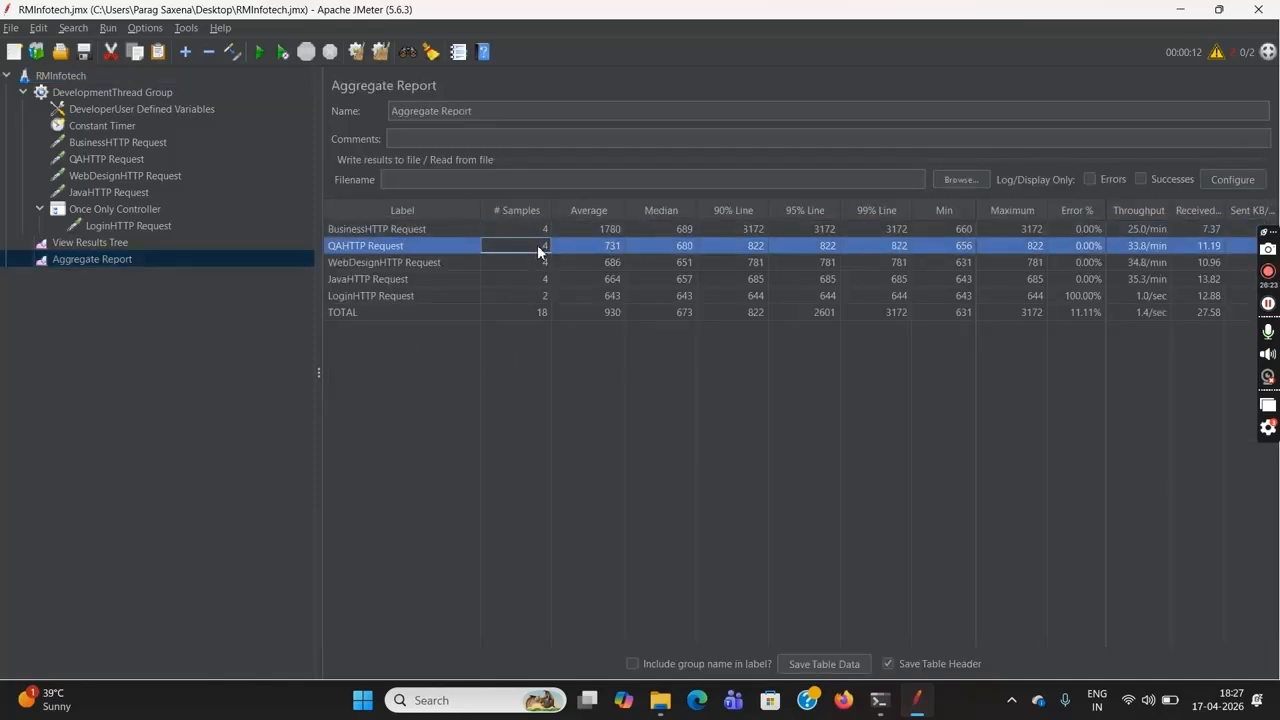
left_click(439, 229)
left_click(441, 248)
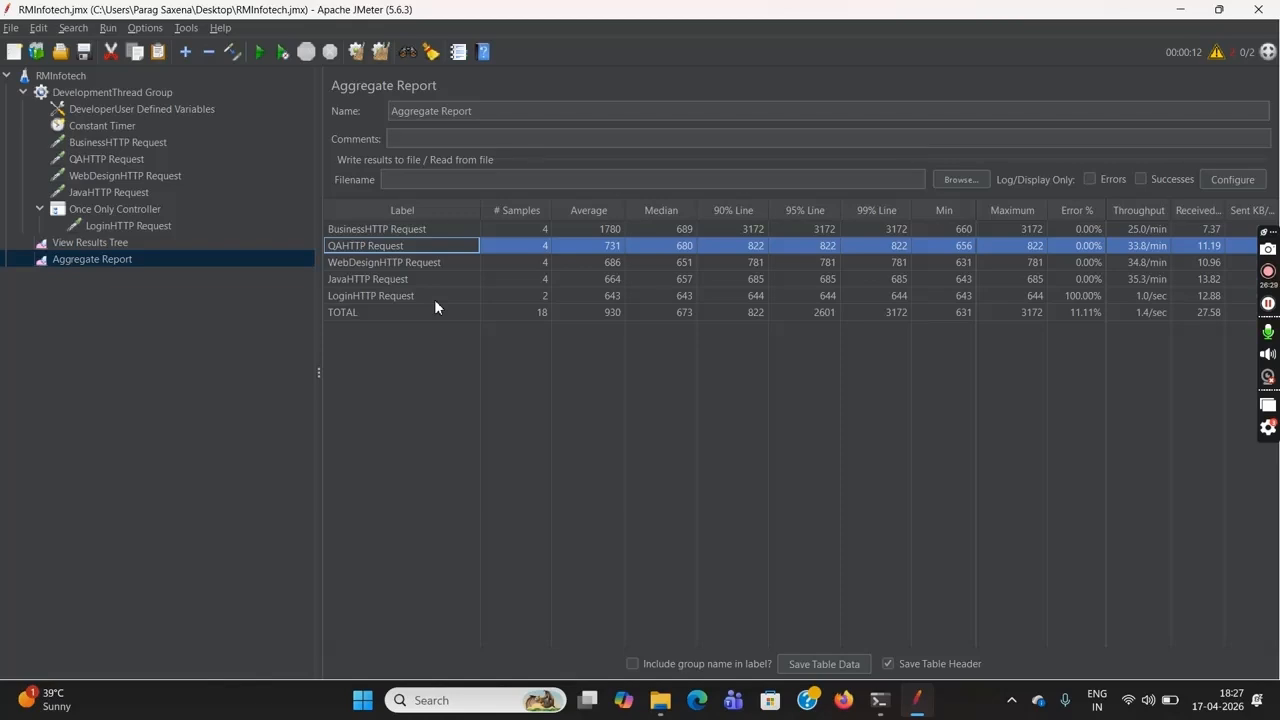
left_click(434, 299)
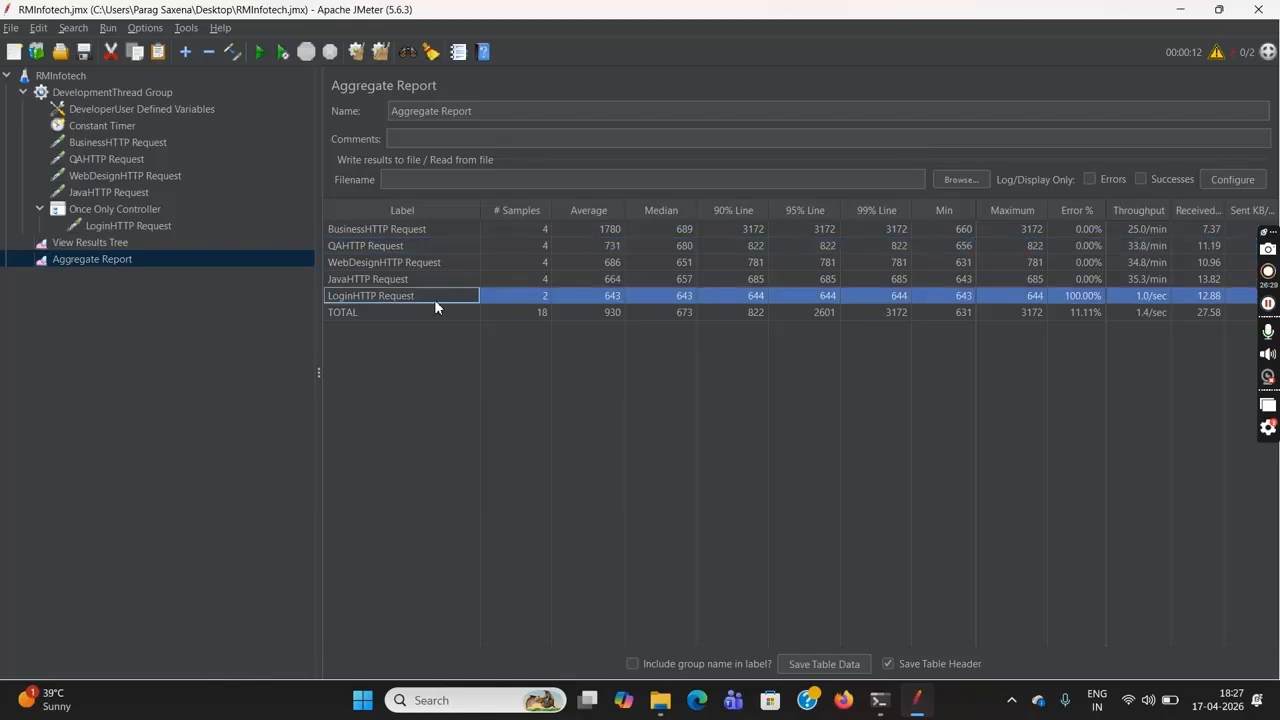
left_click(526, 296)
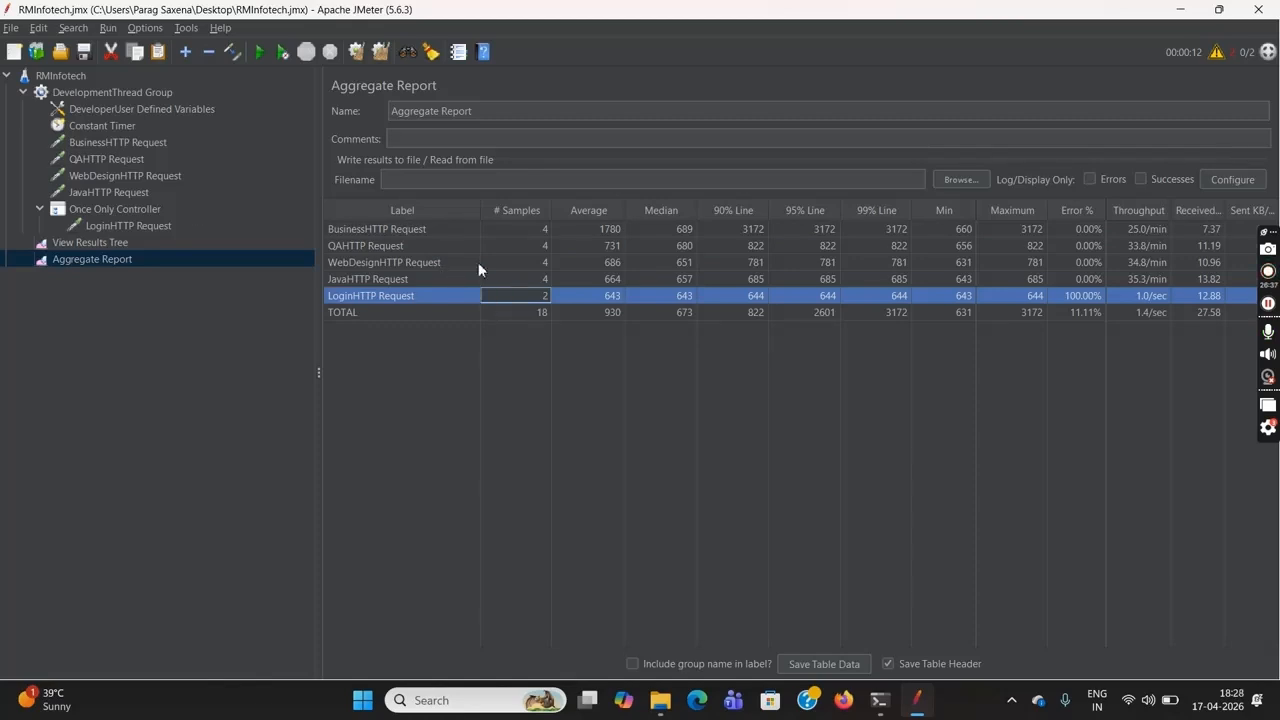
Add a Random Controller to the DevelopmentThread Group
left_click(150, 93)
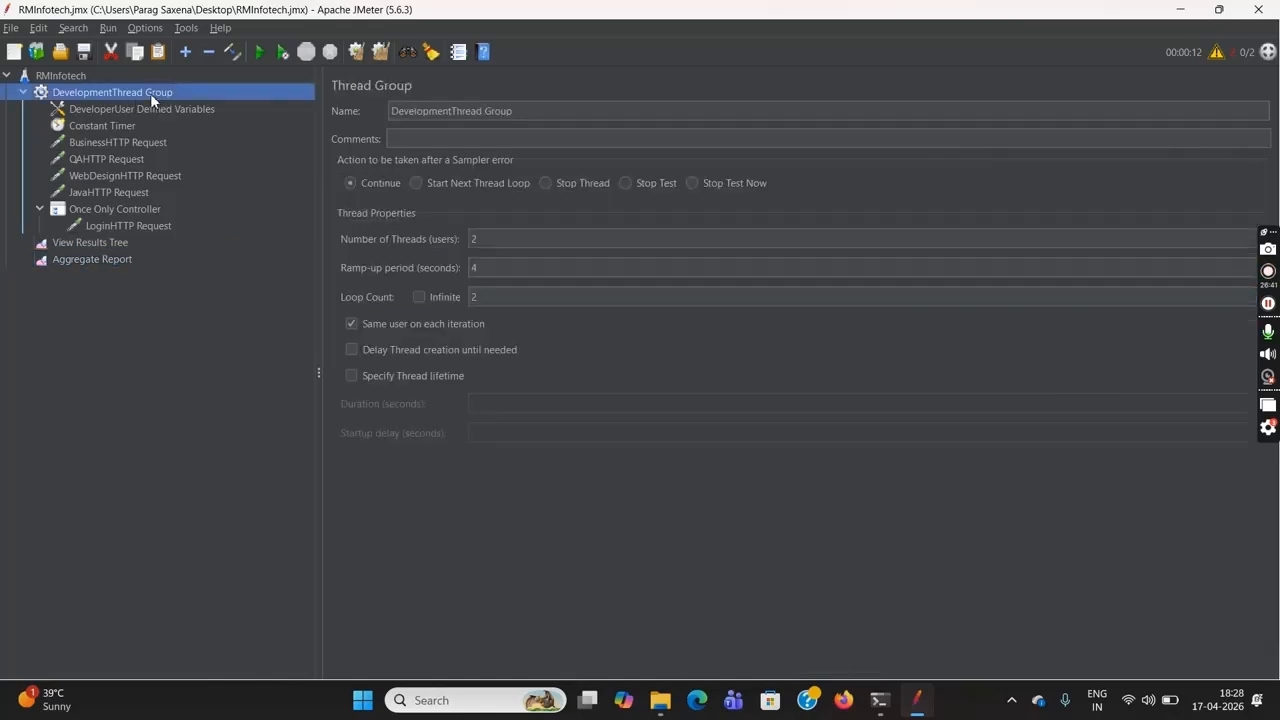
right_click(150, 93)
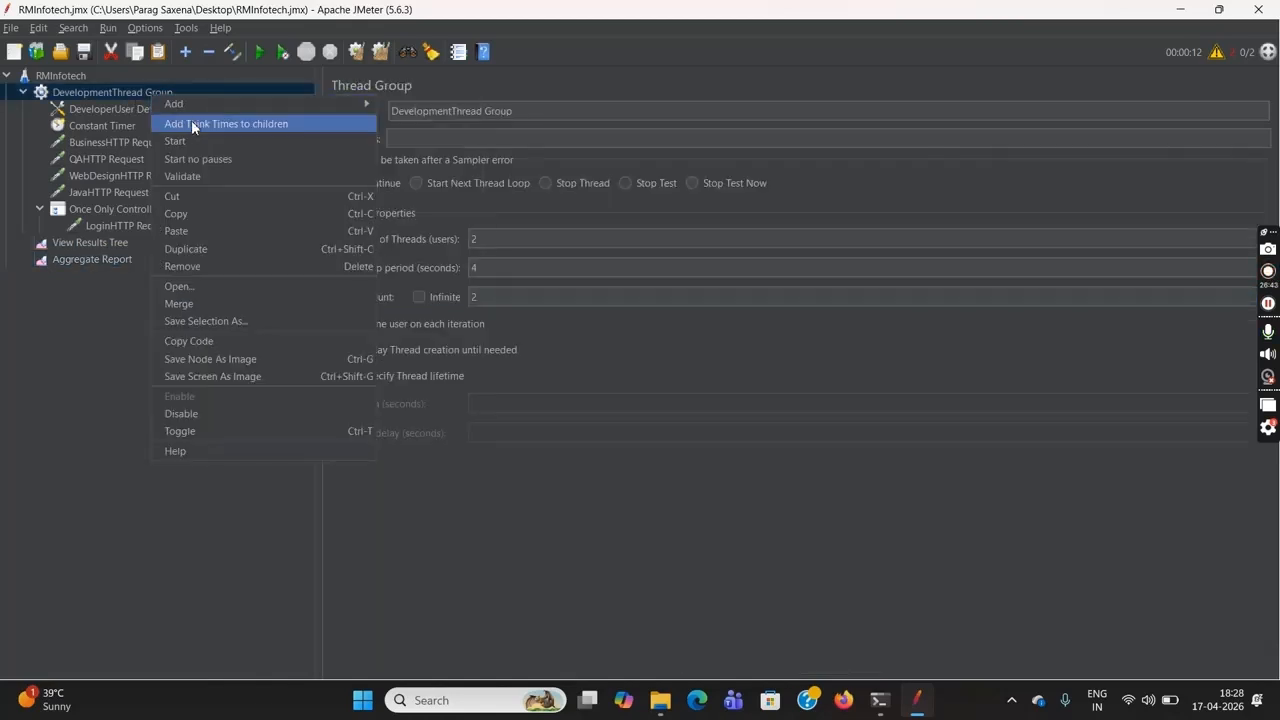
mouse_move(368, 106)
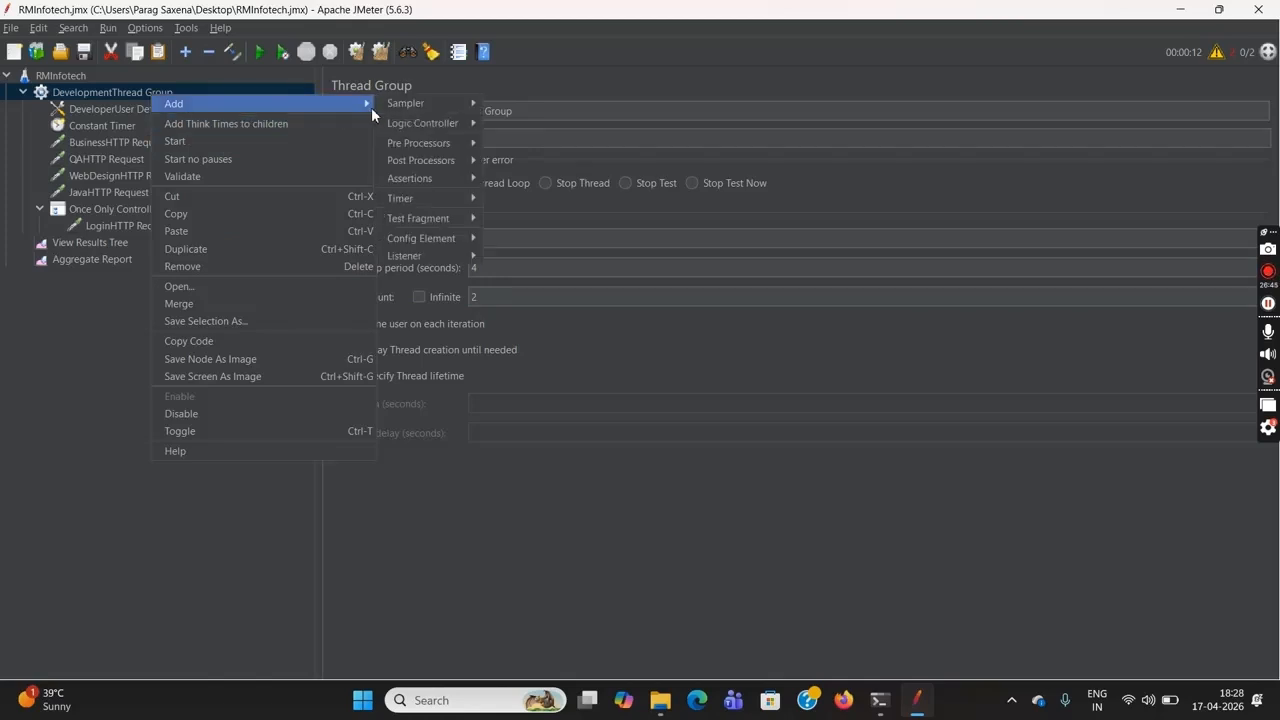
mouse_move(434, 124)
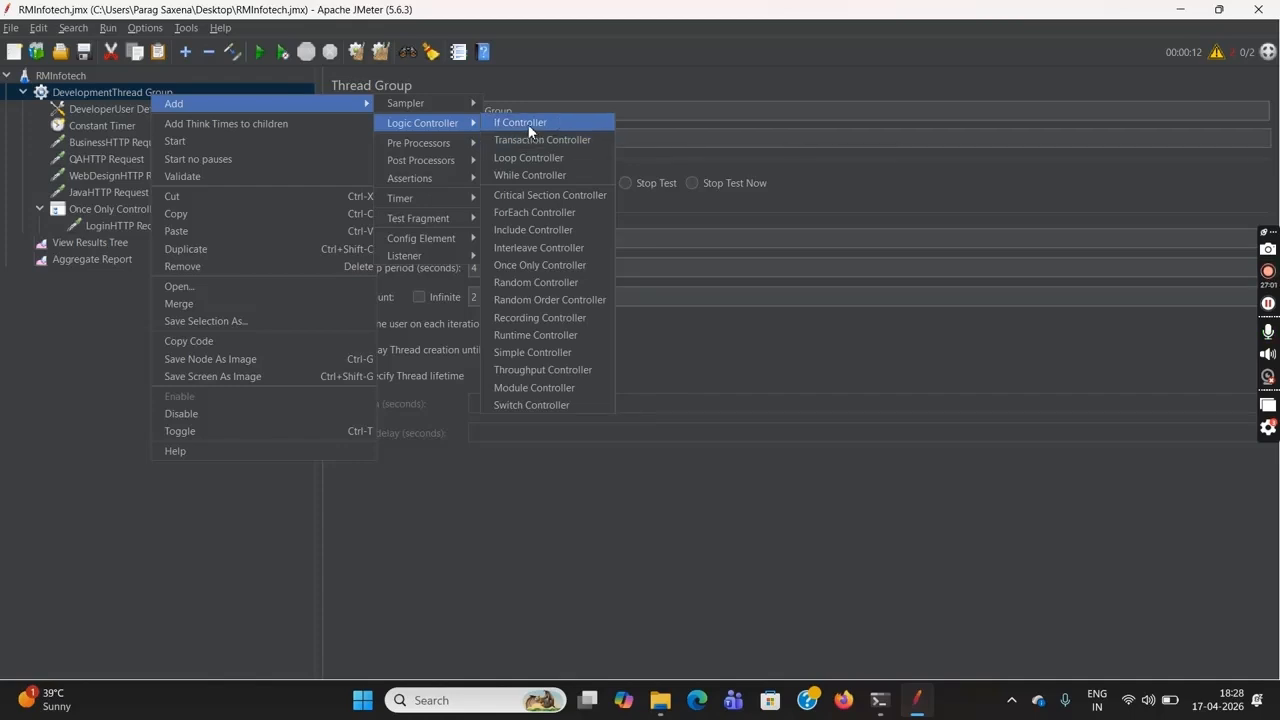
left_click(561, 289)
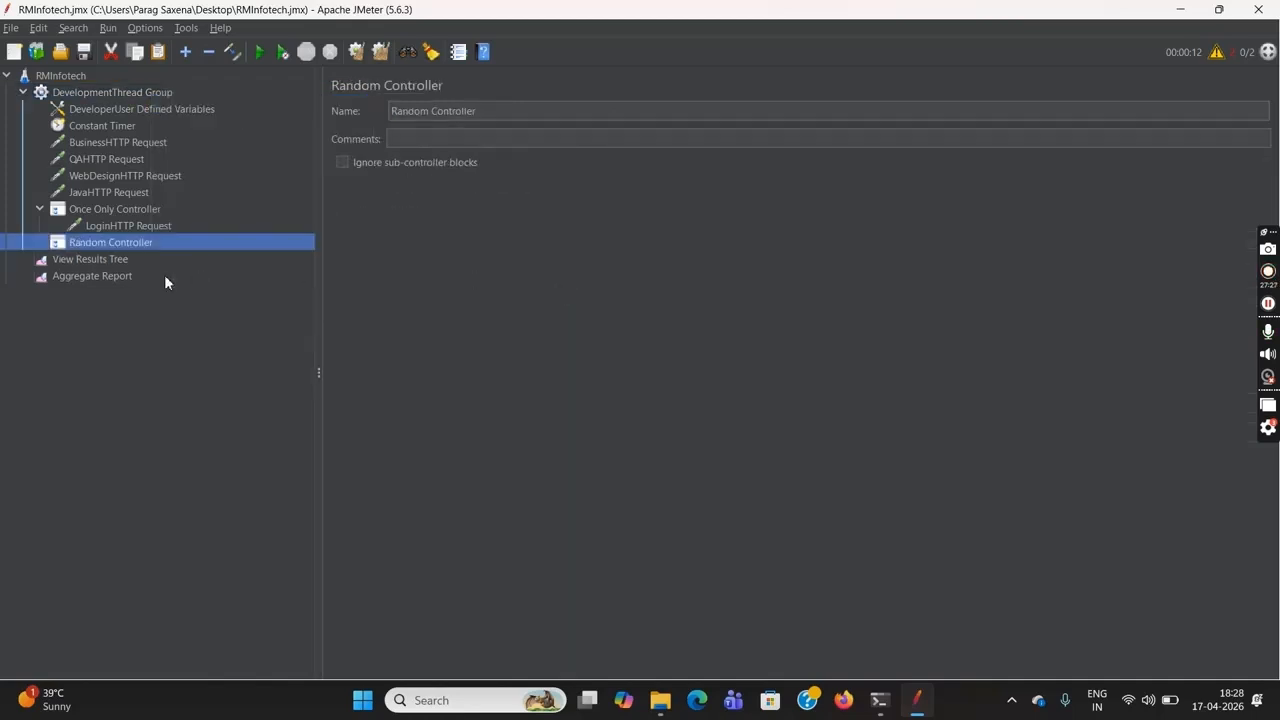
Move the Business, QA, WebDesign and Java HTTP requests into the Random Controller and expand it
left_click(117, 142)
left_click(139, 158, "shift")
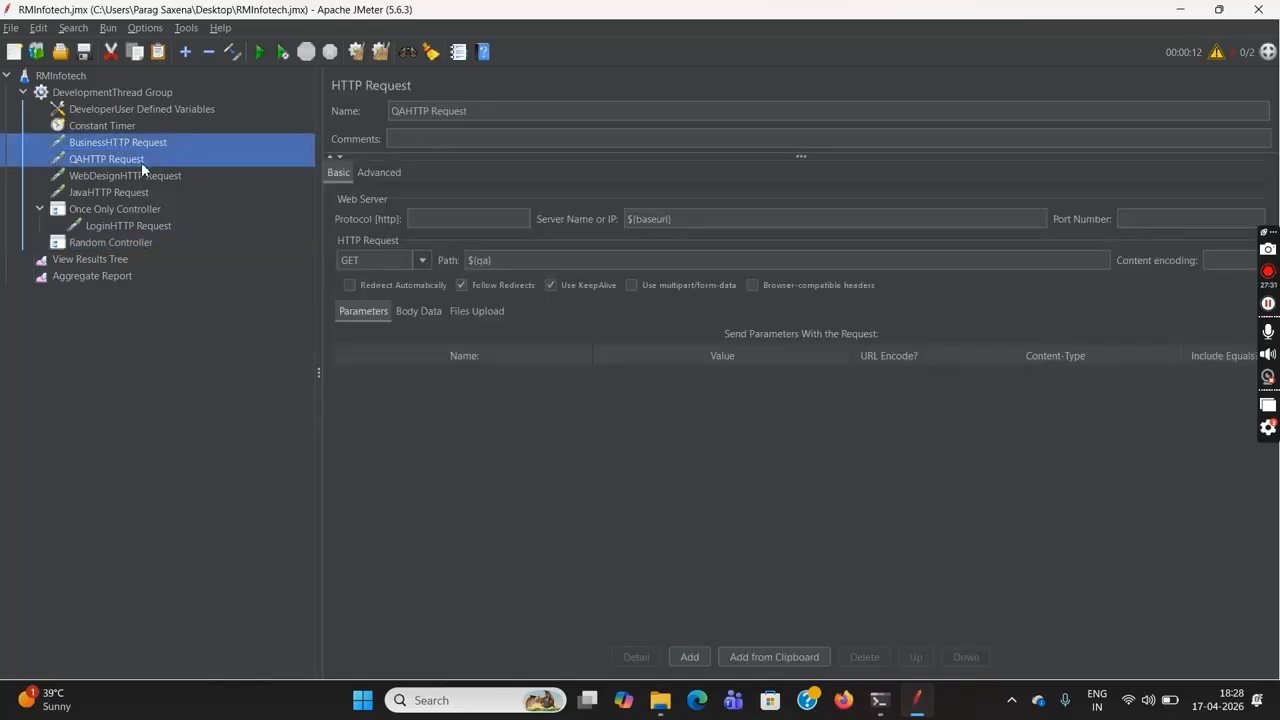
left_click(147, 172, "shift")
left_click(149, 180, "ctrl")
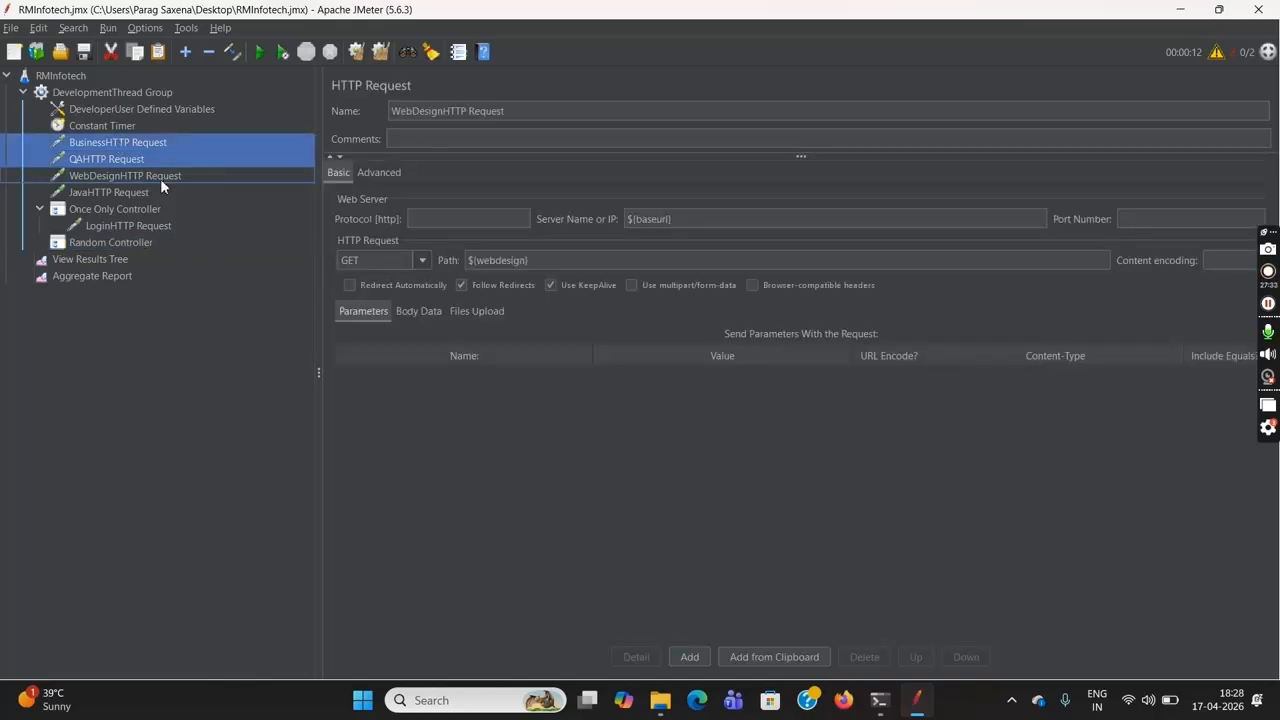
left_click(181, 178, "ctrl")
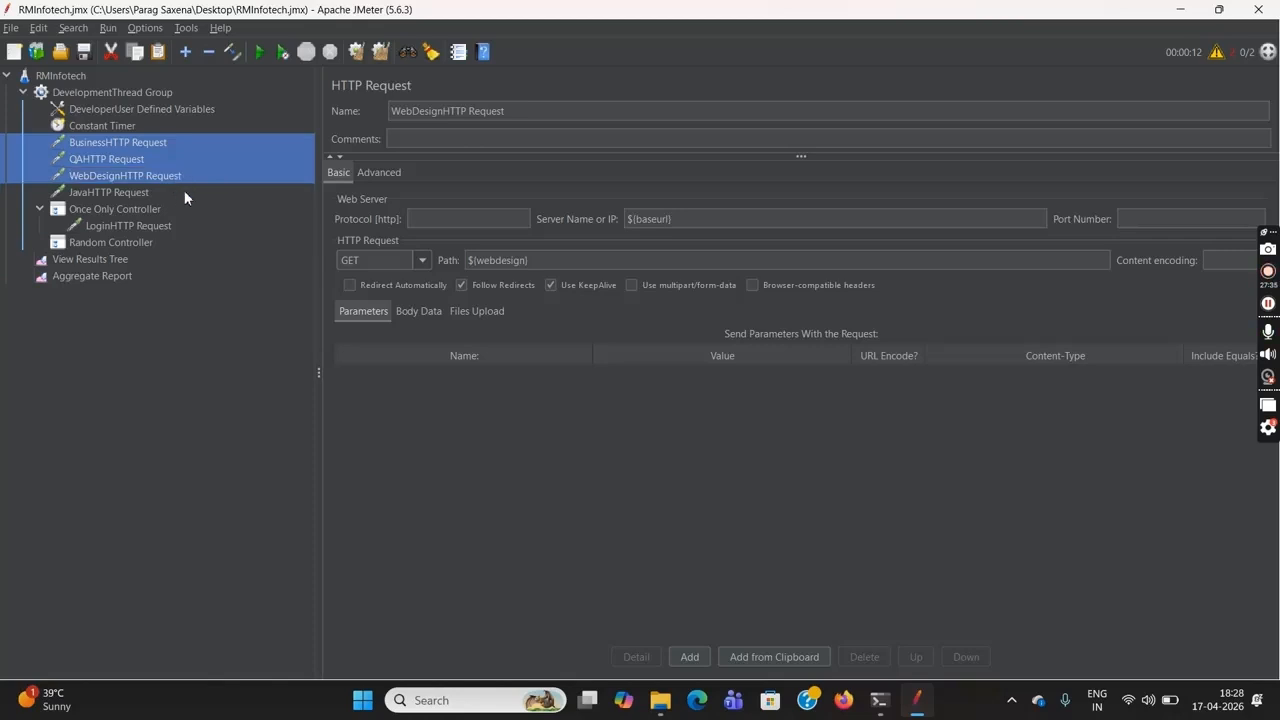
left_click(184, 192, "ctrl")
key("Delete")
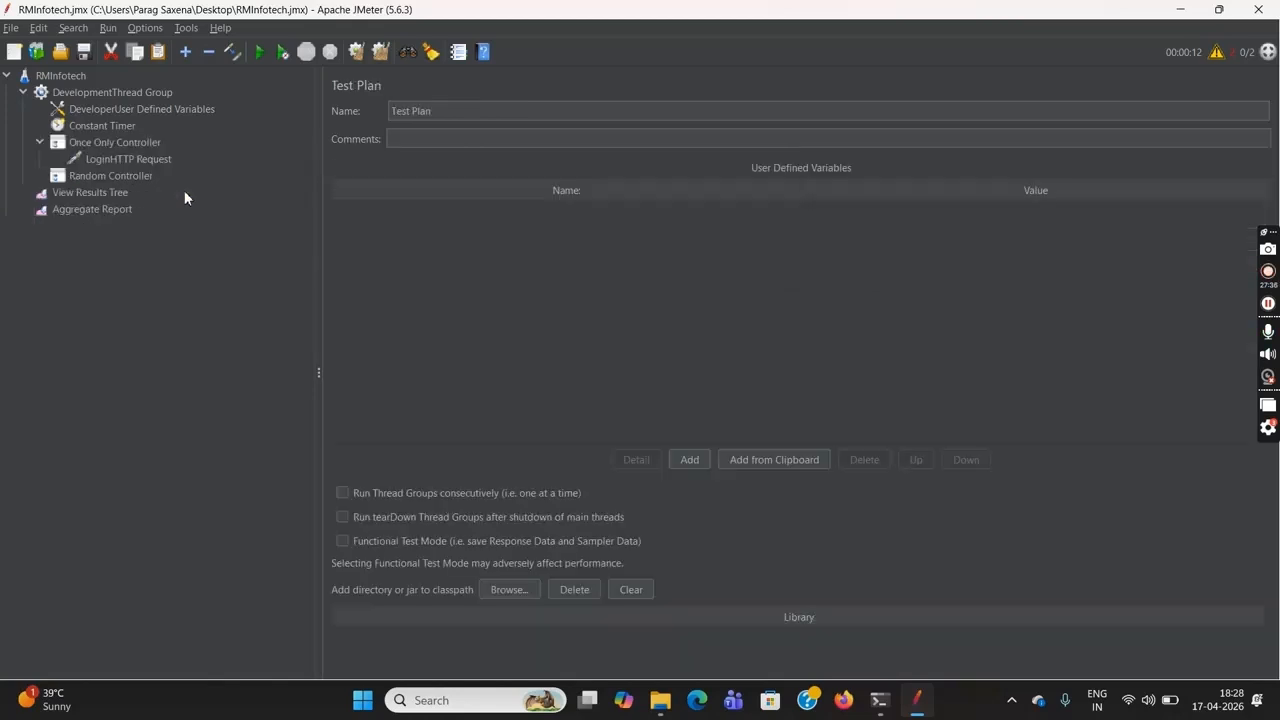
left_click(128, 177)
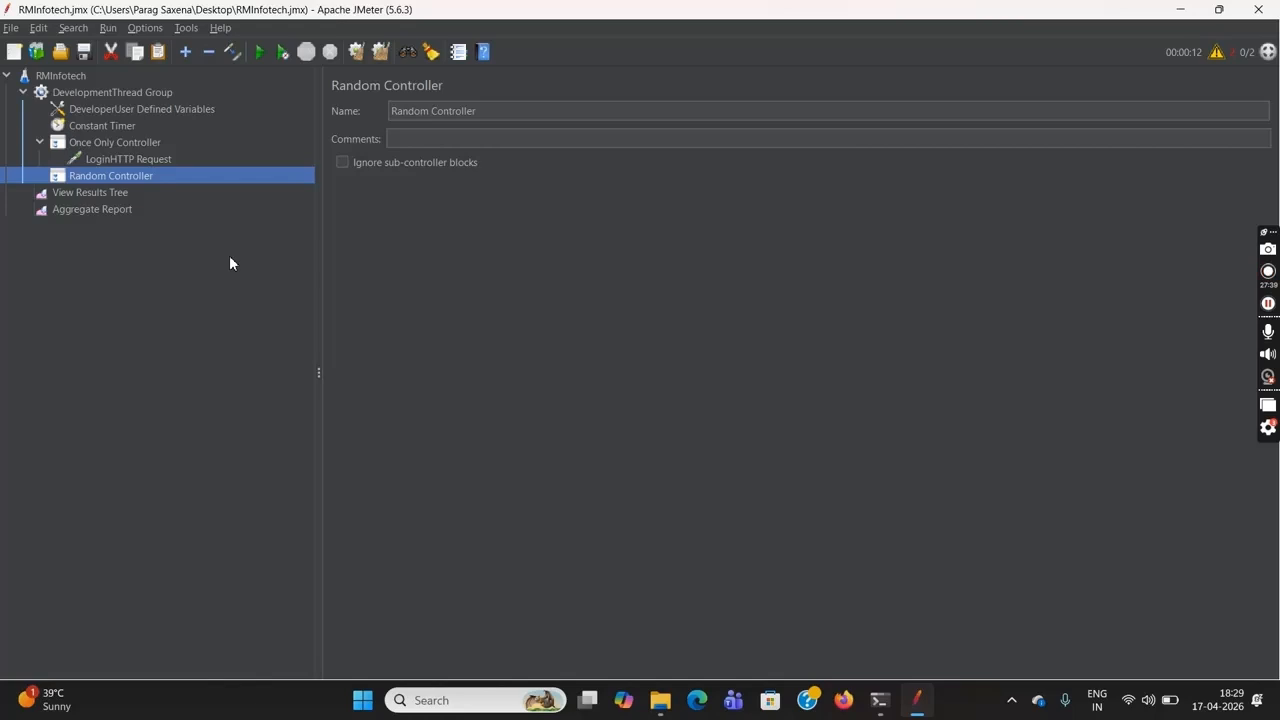
key("ctrl+v")
left_click(40, 177)
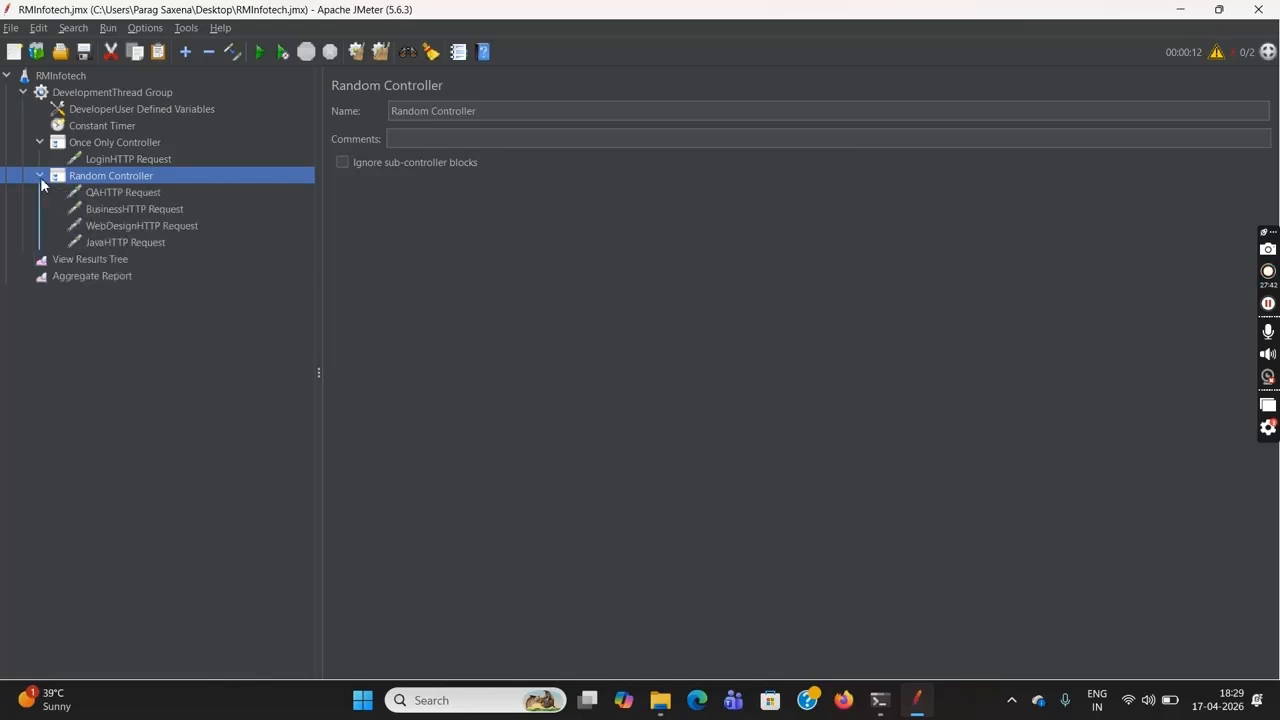
Delete the Once Only Controller together with its LoginHTTP Request from the DevelopmentThread Group
left_click(134, 142)
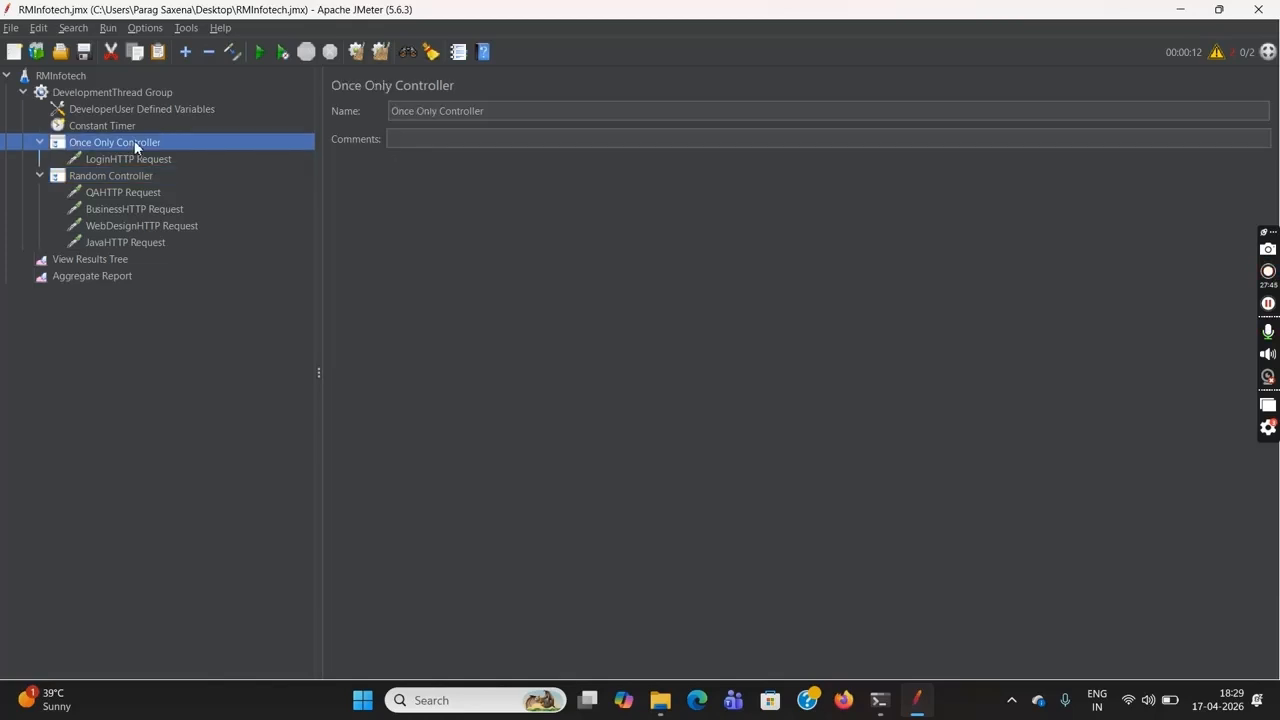
key("Delete")
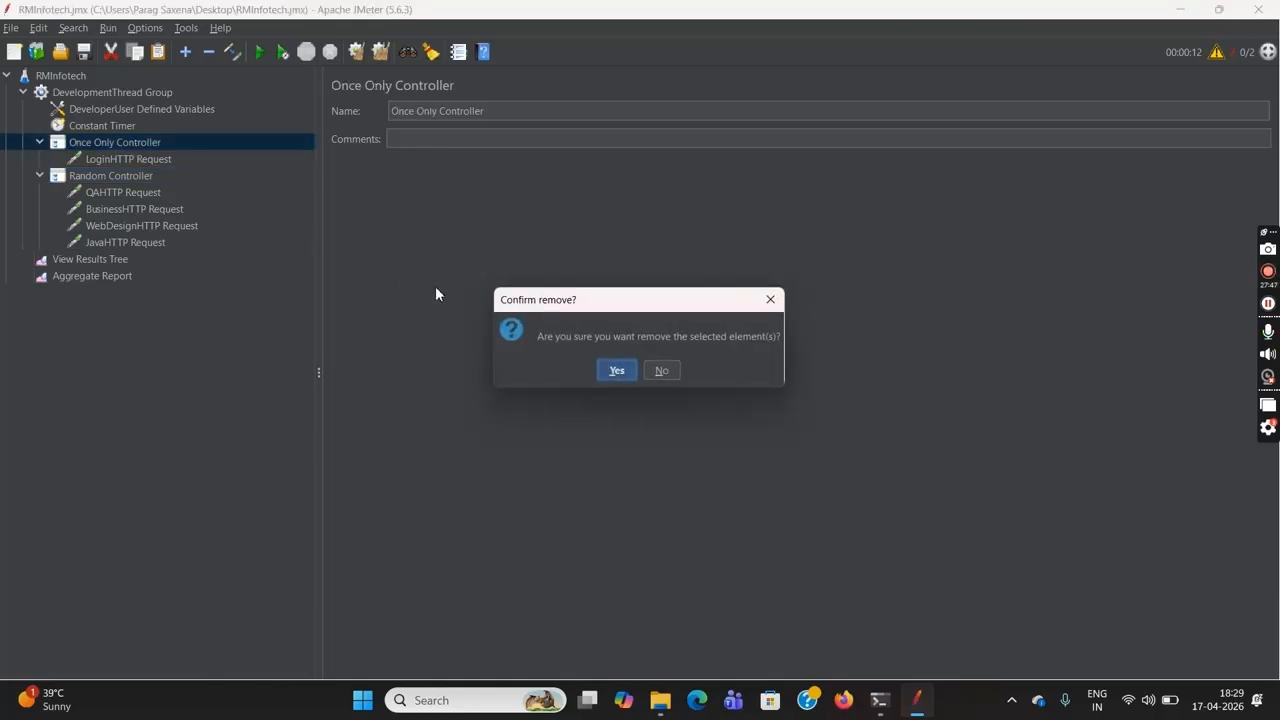
left_click(620, 371)
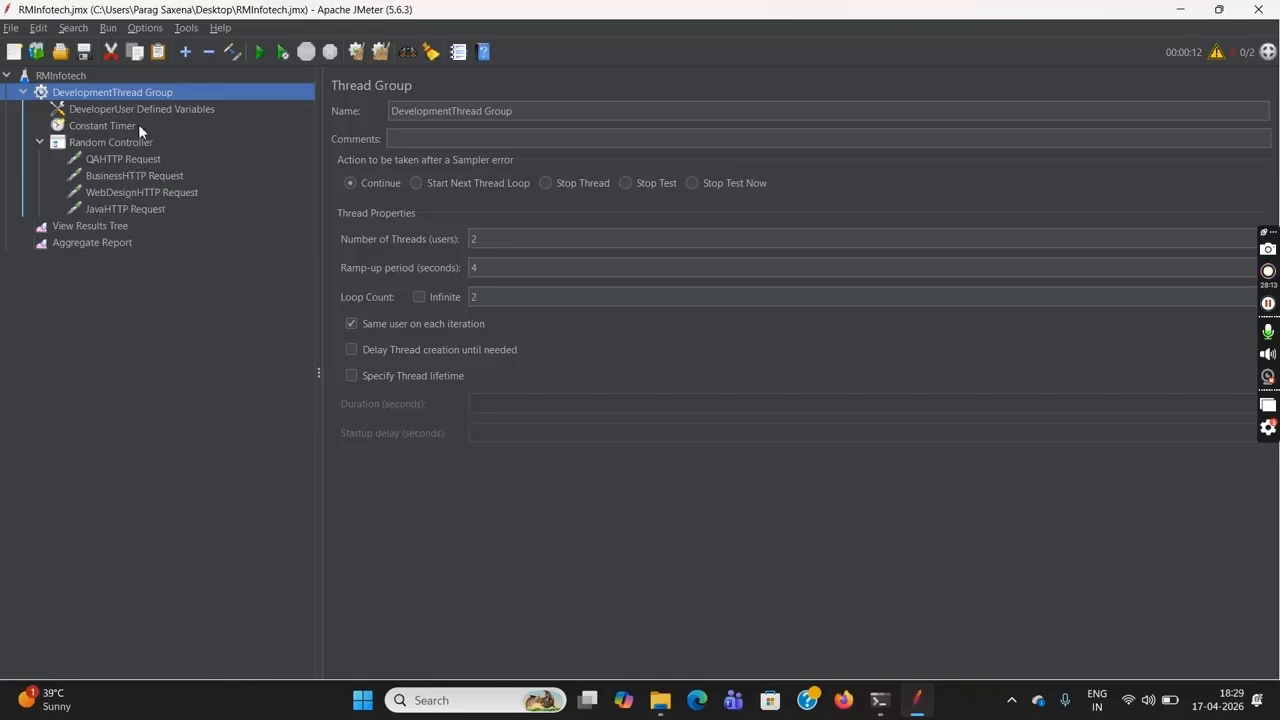
Set the DevelopmentThread Group's number of threads to 1 and its loop count to 1
left_click(488, 239)
key("BackSpace")
type("1")
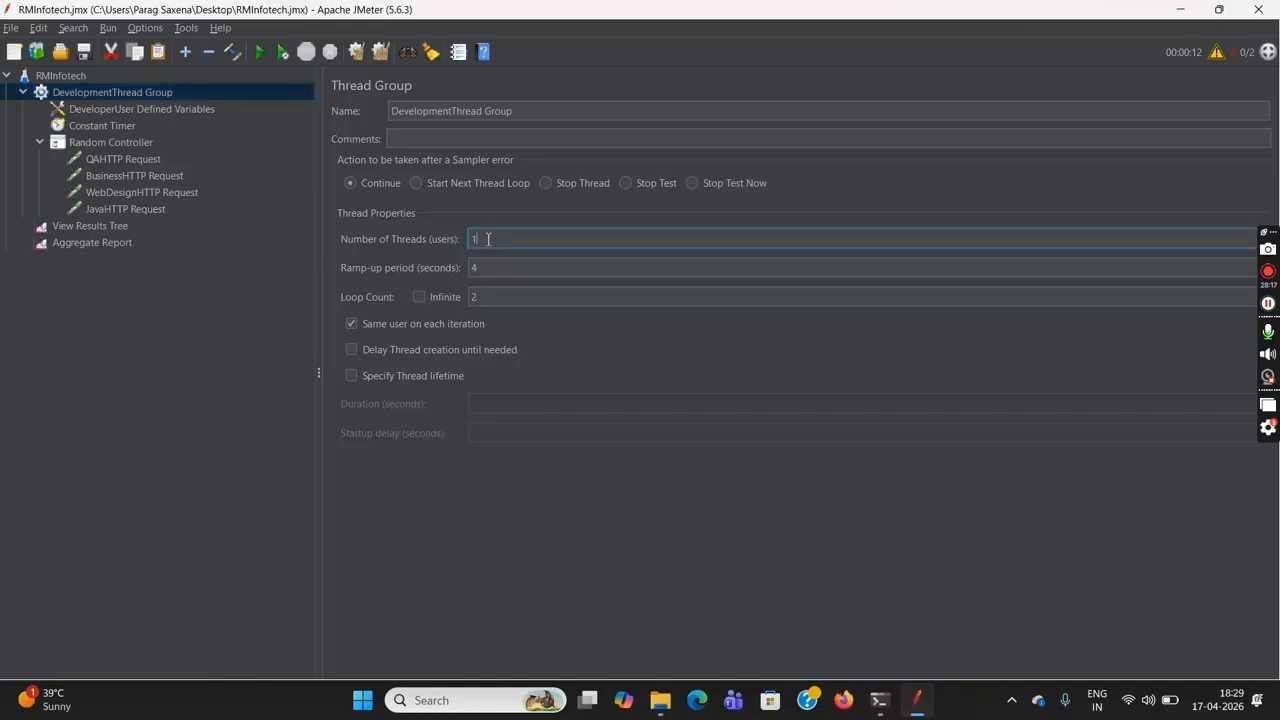
left_click(494, 300)
key("BackSpace")
type("1")
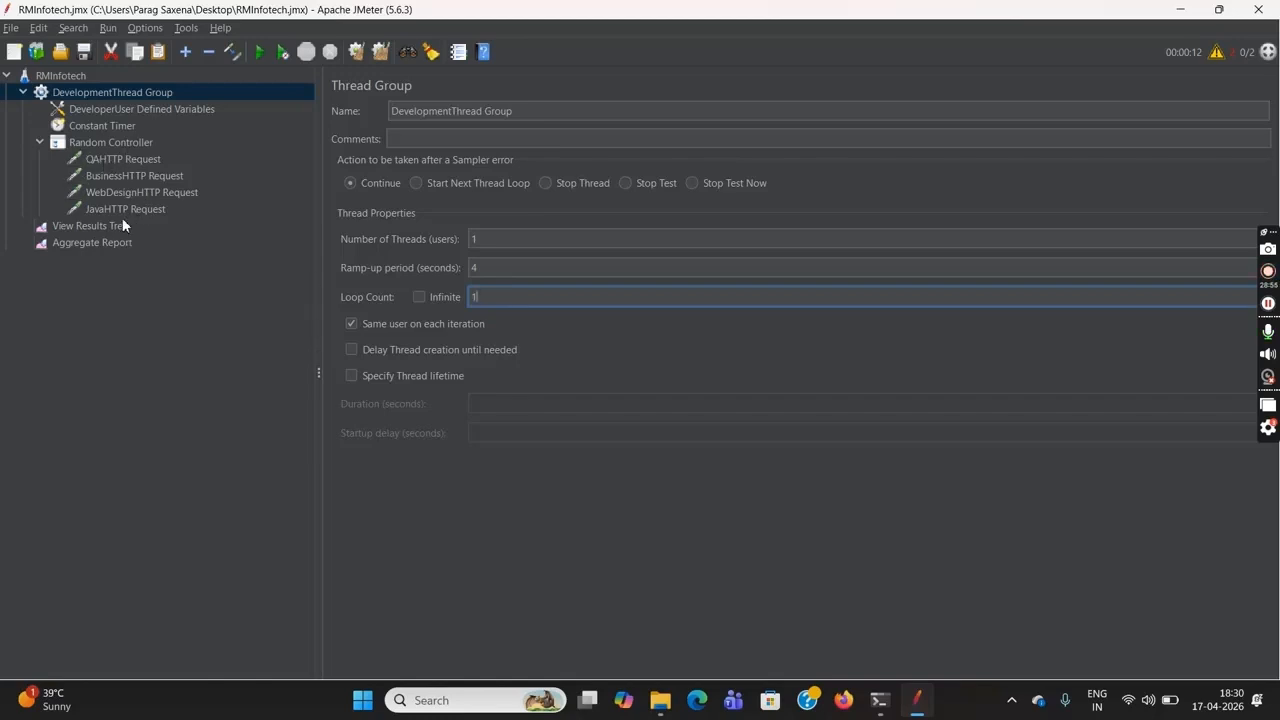
Clear the previous results from the Aggregate Report and the View Results Tree
left_click(110, 243)
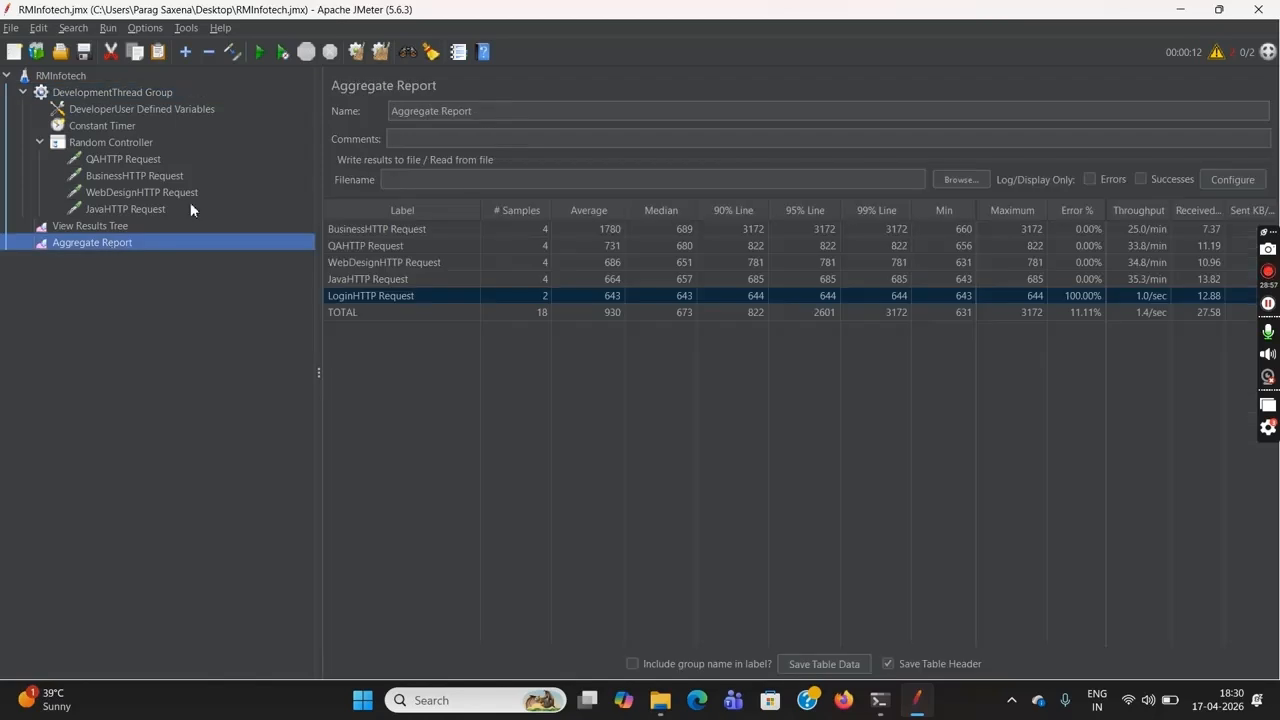
left_click(360, 56)
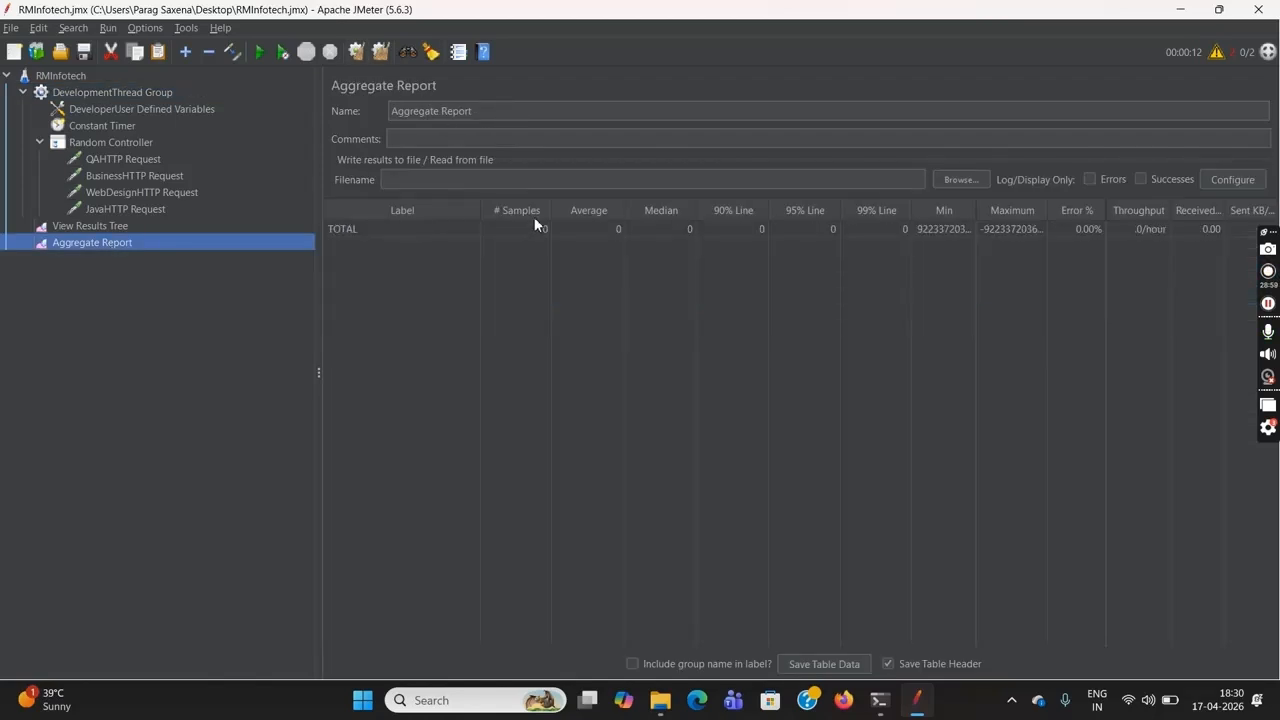
left_click(152, 227)
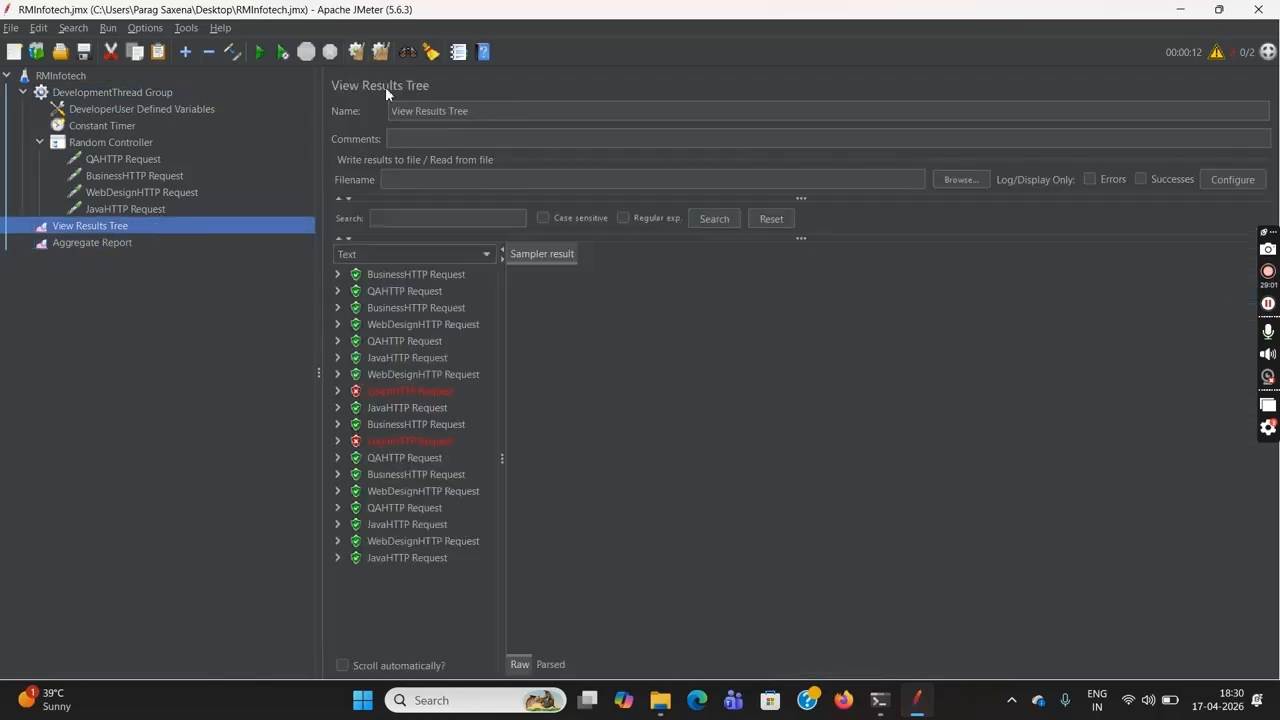
left_click(352, 55)
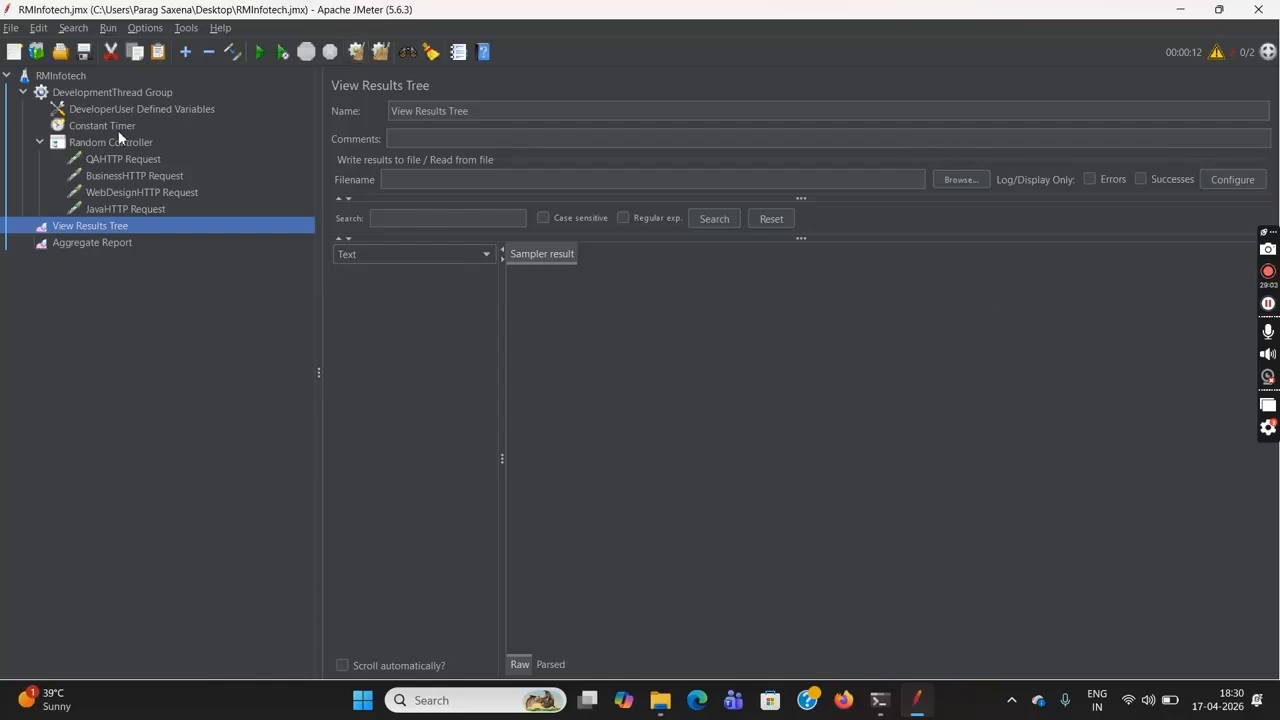
Run the RMInfotech test plan and open the Aggregate Report to see which request the Random Controller executed
left_click(62, 77)
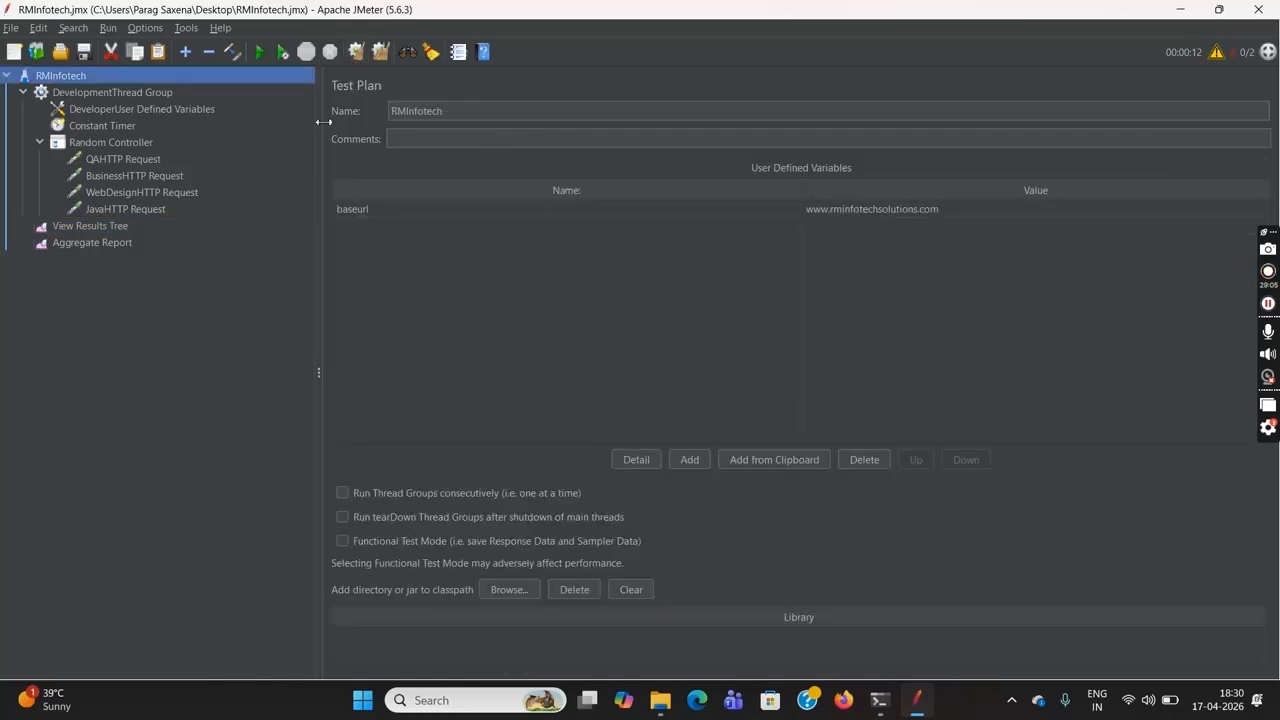
left_click(260, 54)
left_click(106, 244)
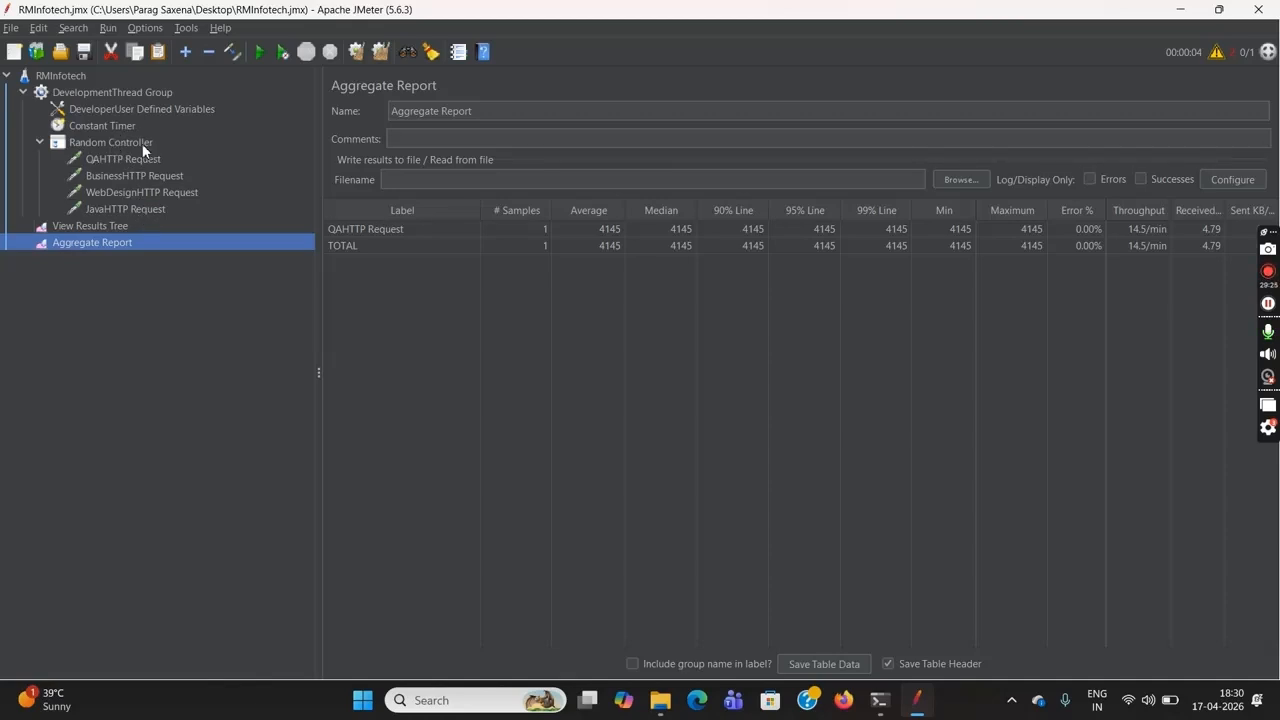
Set the DevelopmentThread Group's loop count to 2 and look through the four HTTP requests in the Random Controller
left_click(139, 90)
left_click(489, 239)
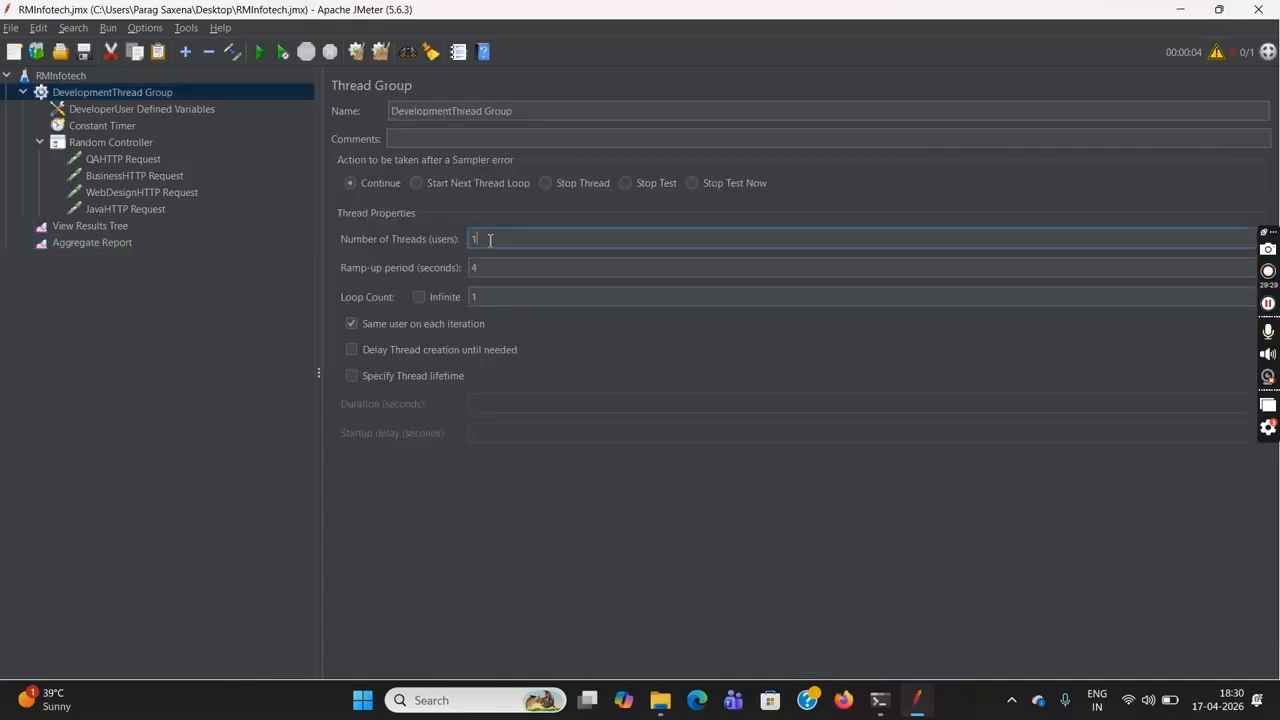
left_click(510, 297)
key("BackSpace")
type("2")
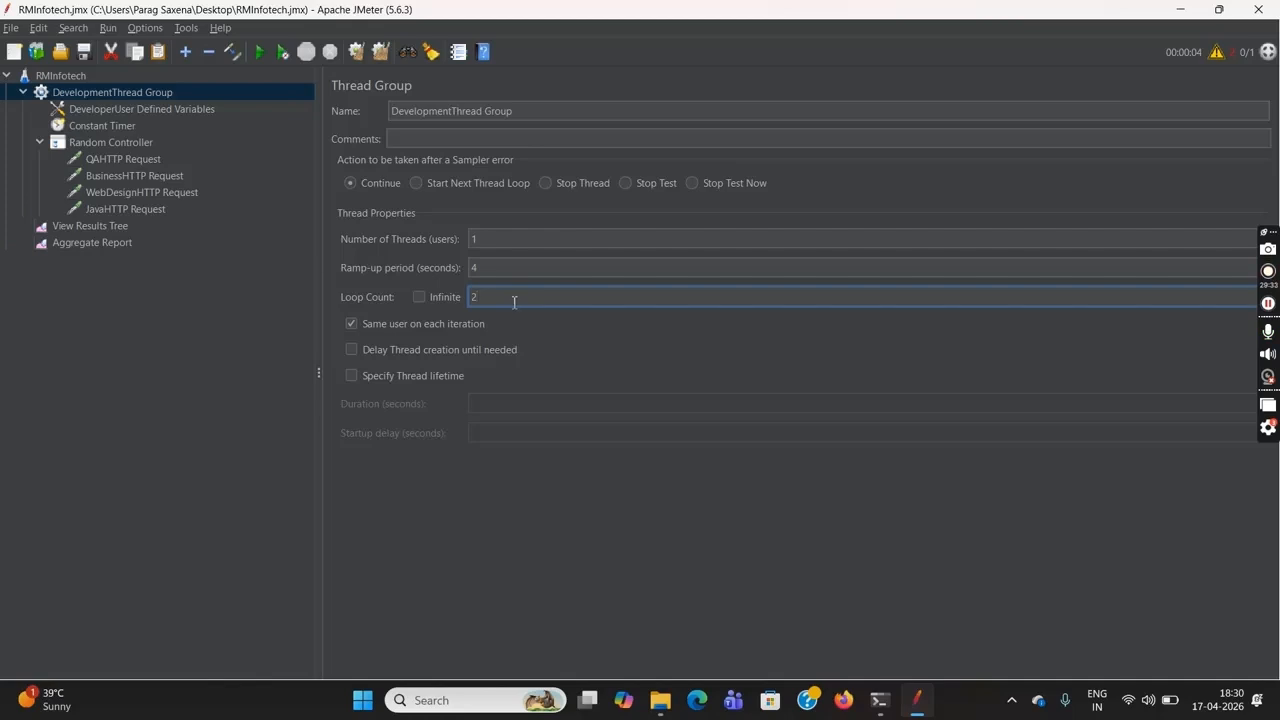
left_click(112, 159)
left_click(129, 176)
left_click(137, 191)
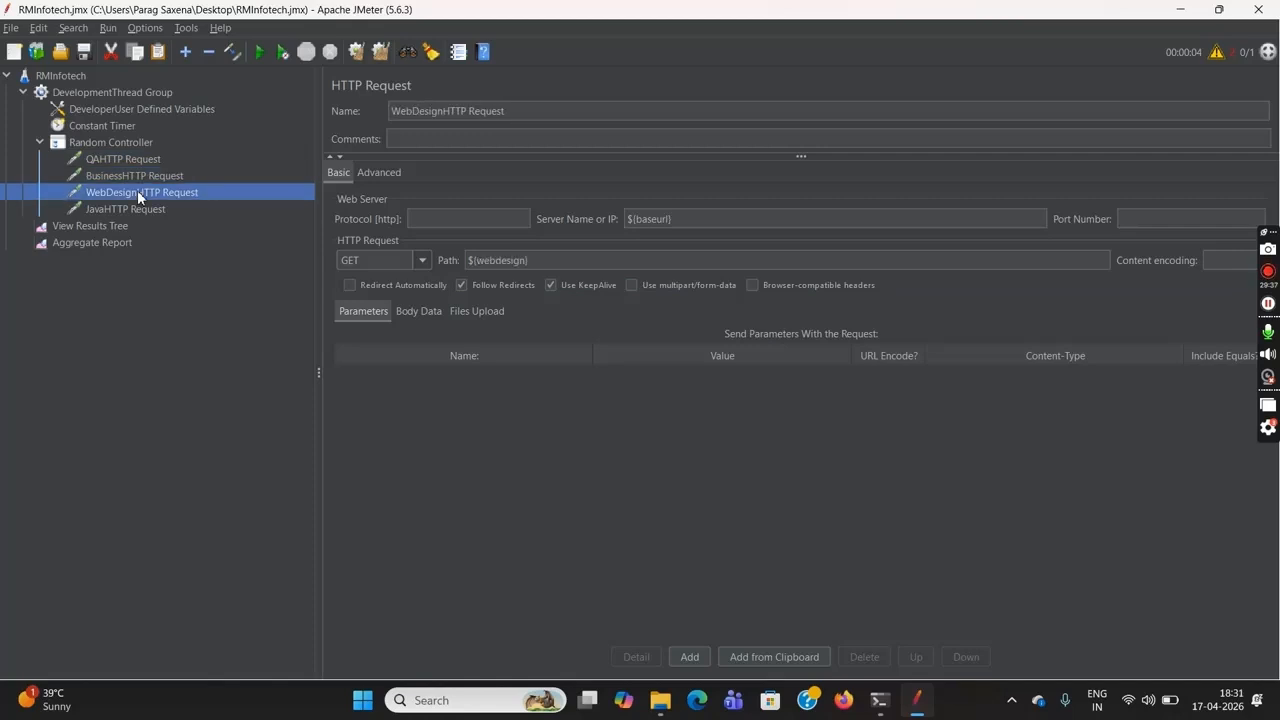
left_click(139, 204)
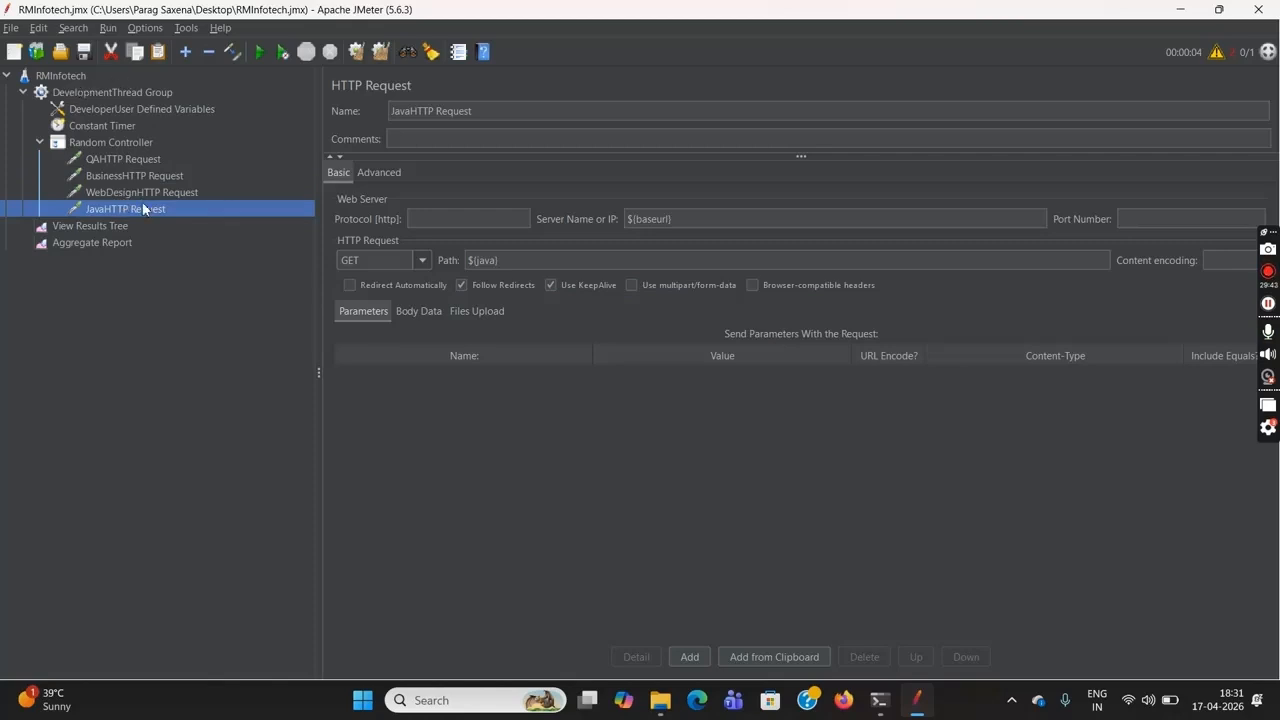
Clear the single-loop run's results from the Aggregate Report and the View Results Tree
left_click(118, 242)
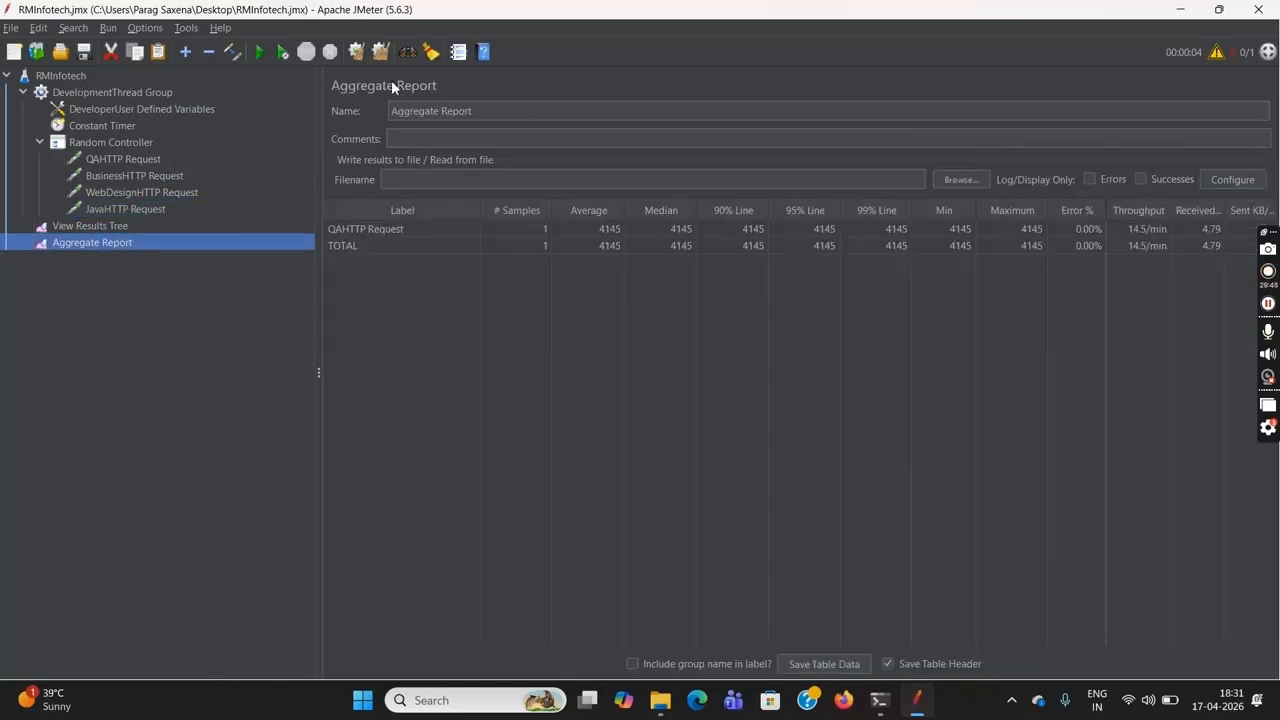
left_click(358, 56)
left_click(237, 223)
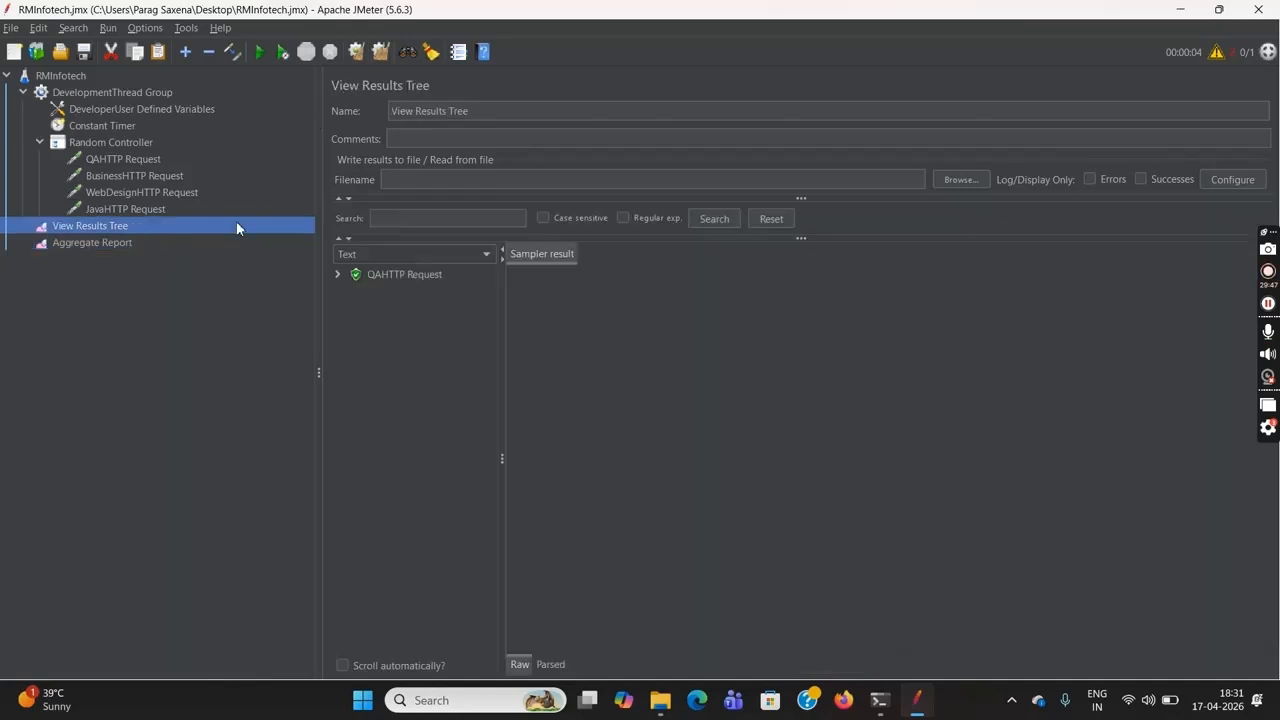
left_click(356, 52)
Run the RMInfotech test plan with the two-loop setting and open the Aggregate Report
left_click(67, 76)
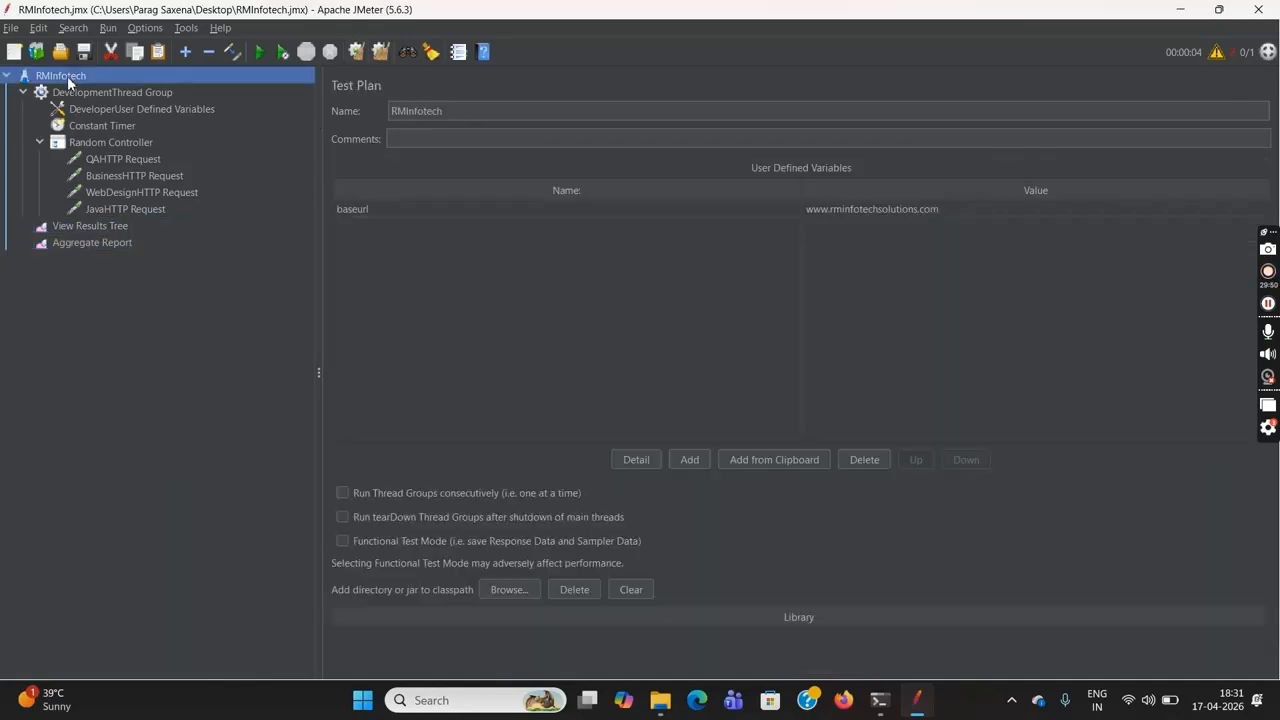
left_click(260, 52)
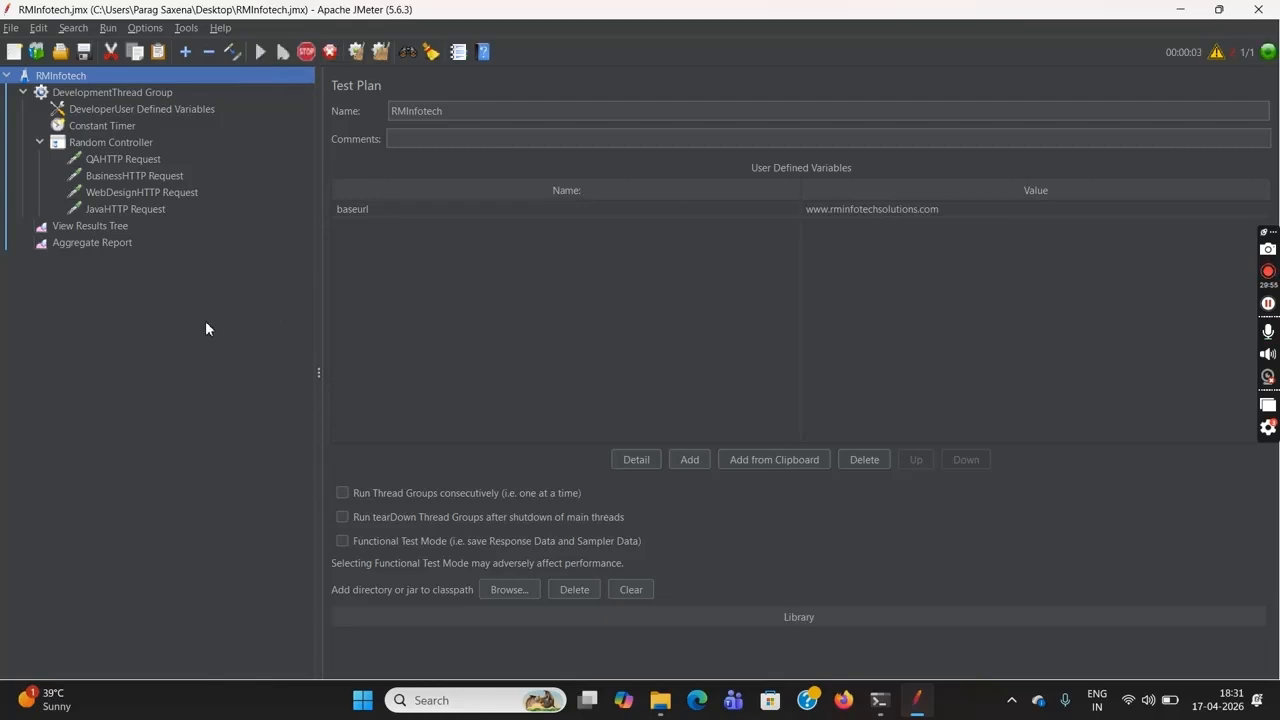
left_click(108, 247)
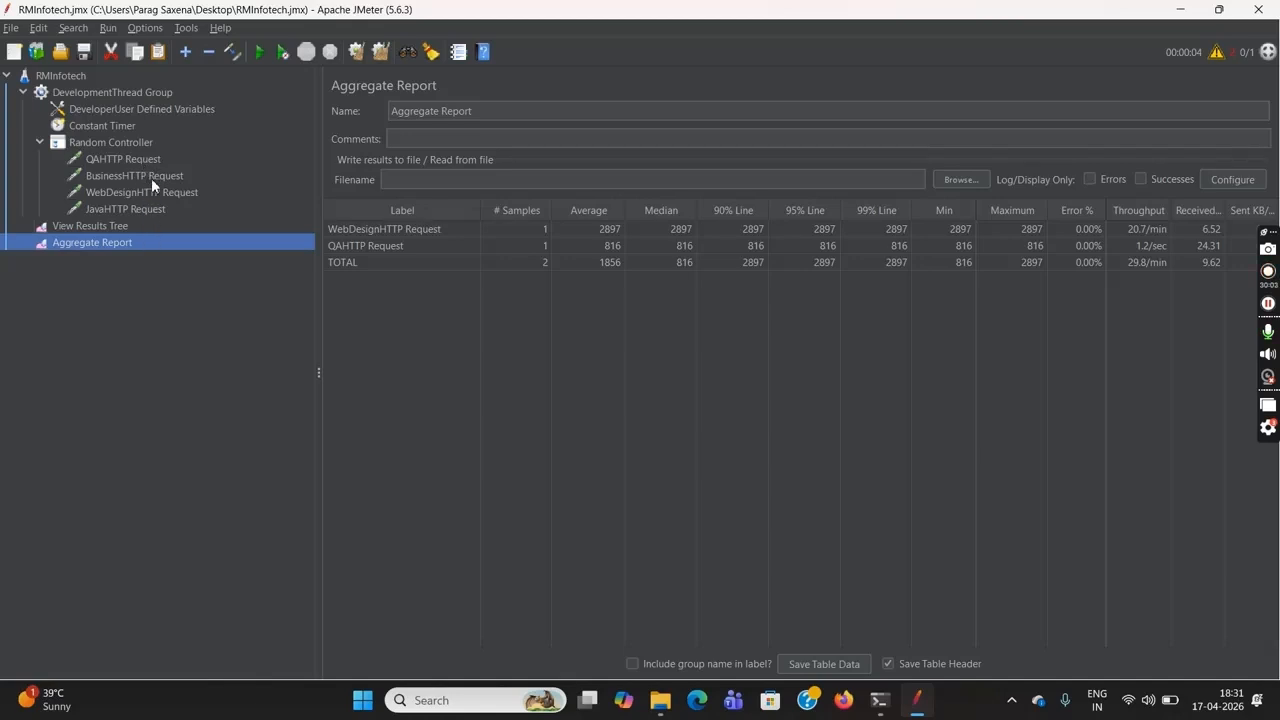
Set the DevelopmentThread Group's number of threads to 2
left_click(90, 91)
left_click(501, 239)
key("BackSpace")
type("2")
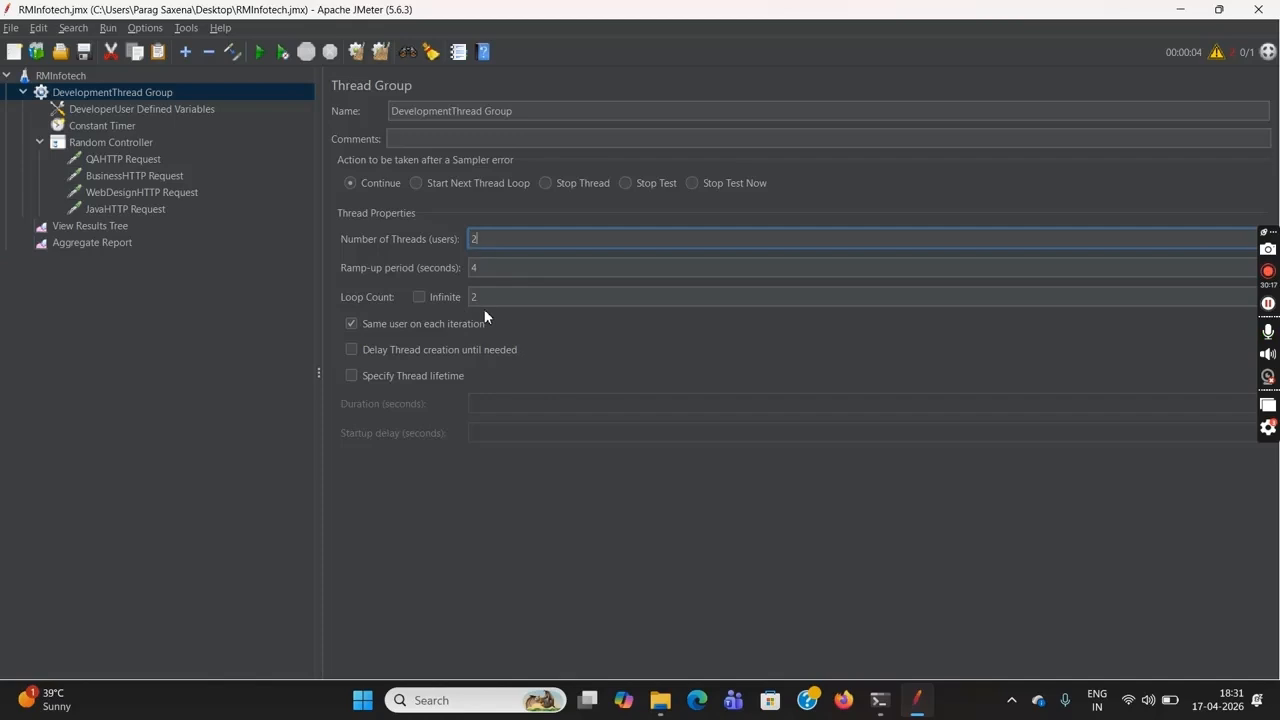
Clear the one-user run's results from the Aggregate Report and the View Results Tree
left_click(95, 243)
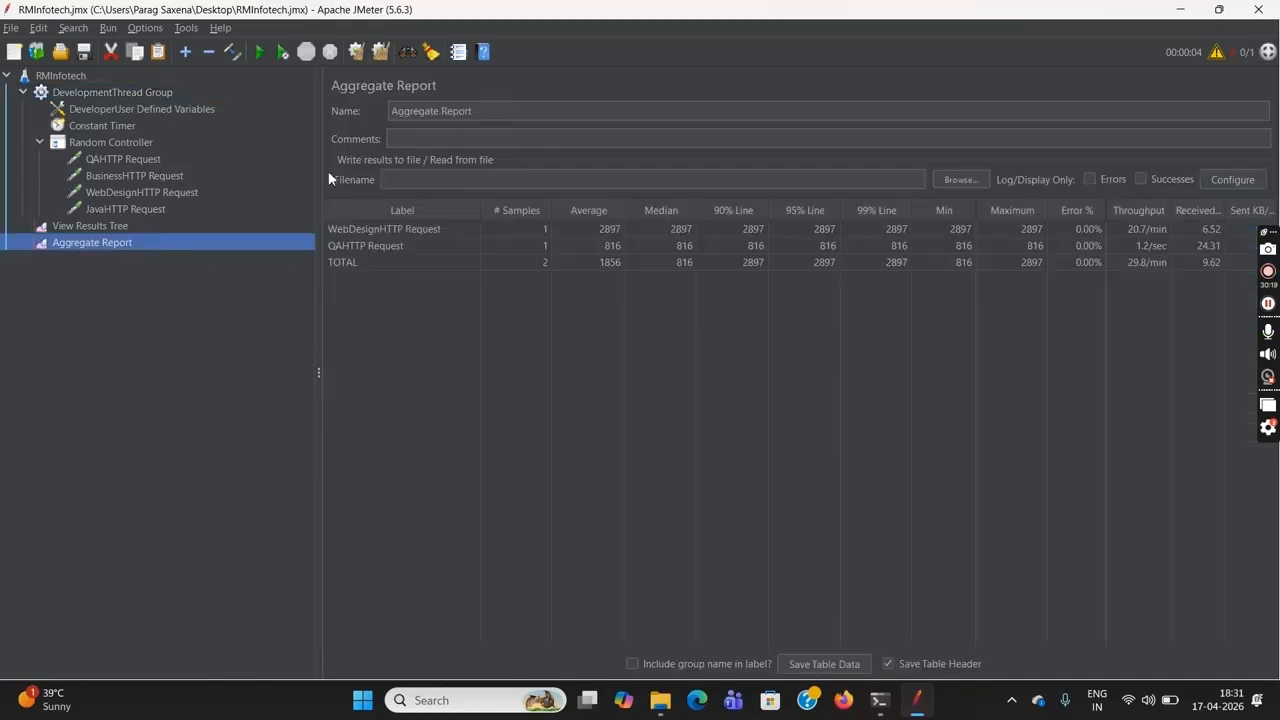
left_click(362, 53)
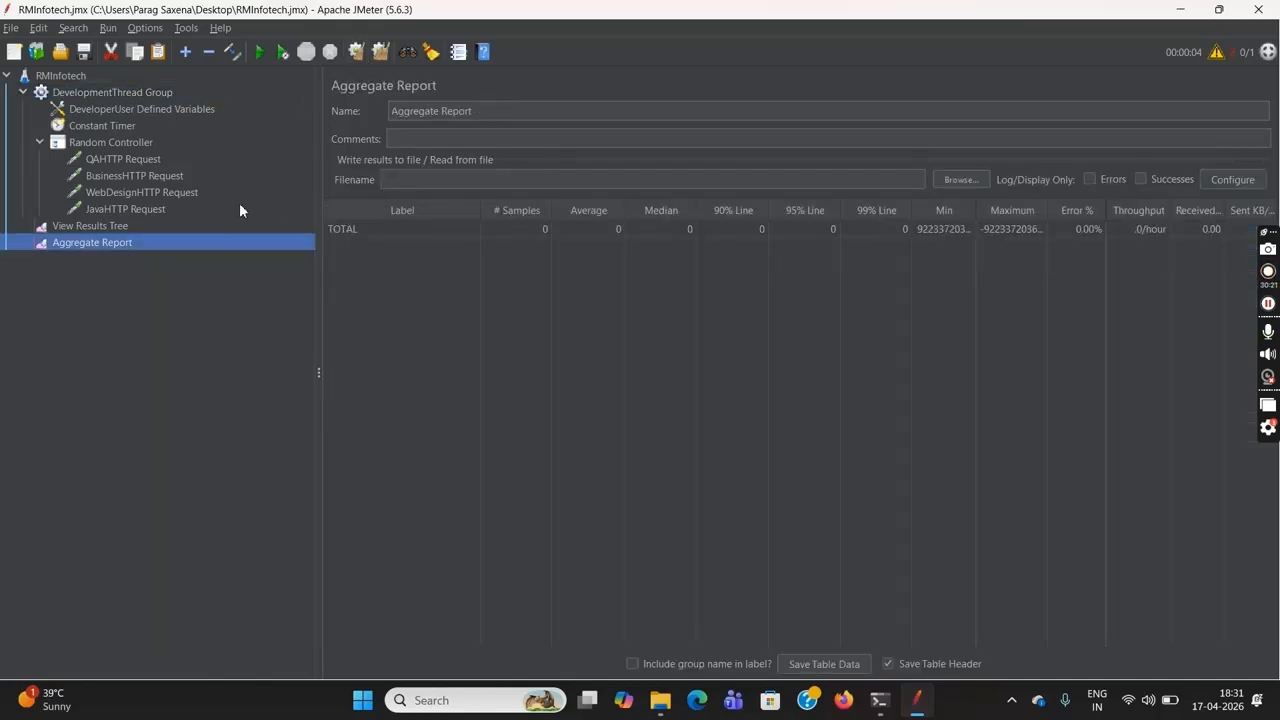
left_click(145, 232)
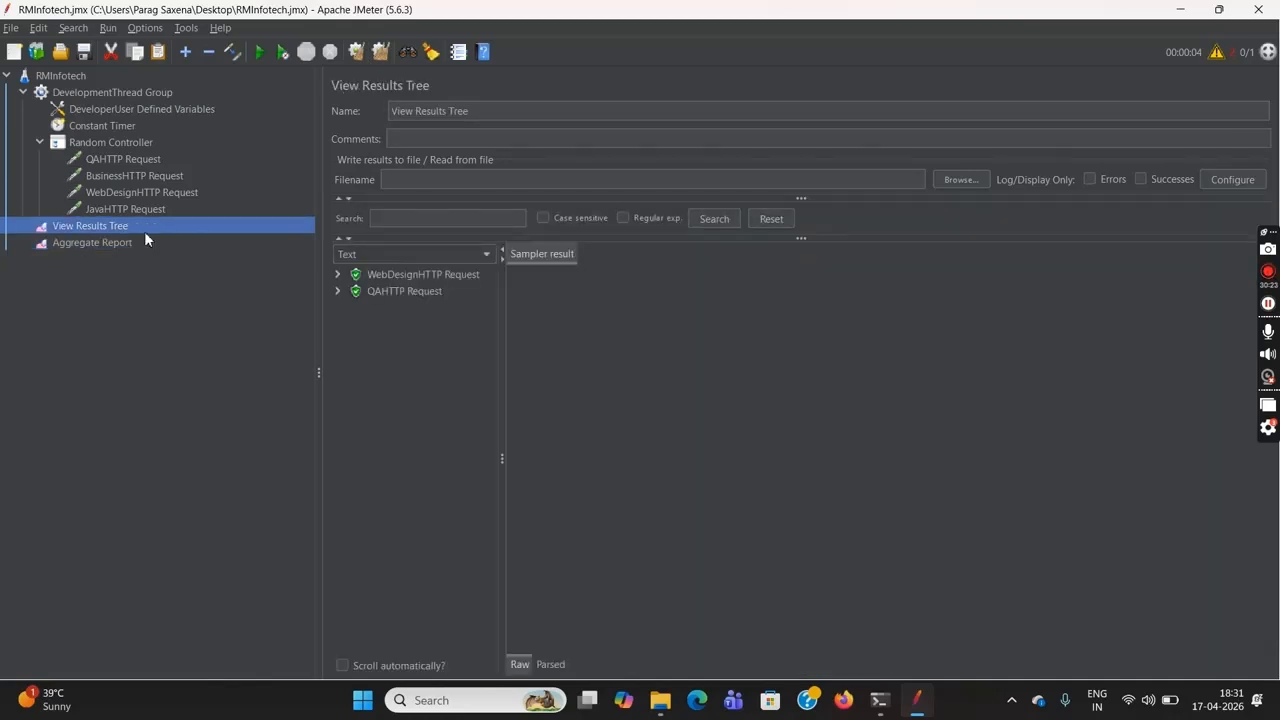
left_click(357, 52)
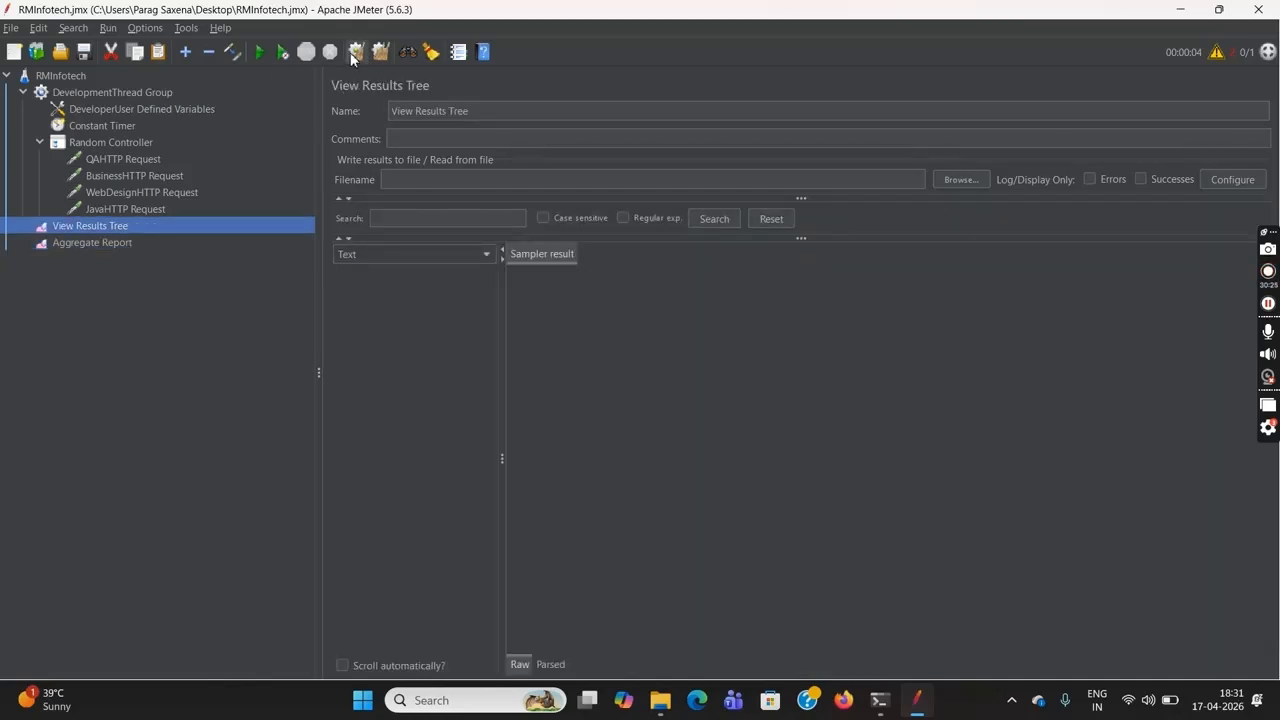
Run the RMInfotech test plan without pauses and check the WebDesign, Business and total sample counts in the Aggregate Report
left_click(67, 76)
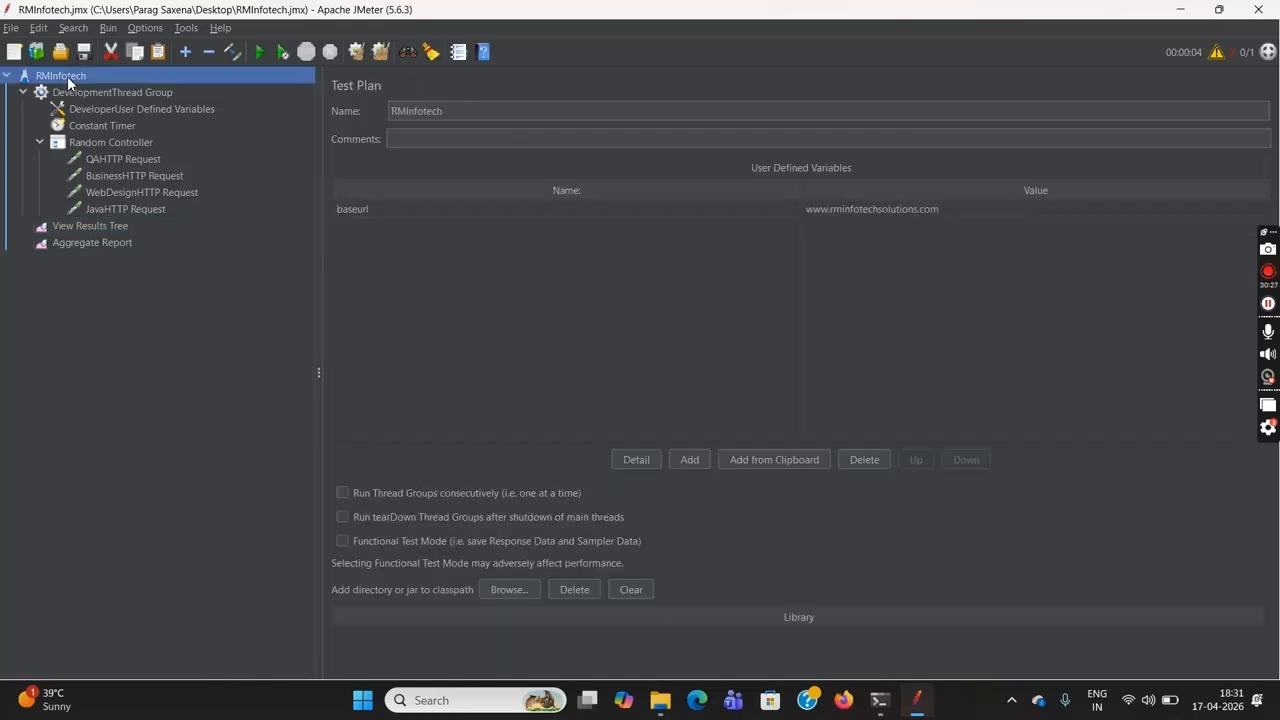
left_click(280, 55)
left_click(119, 242)
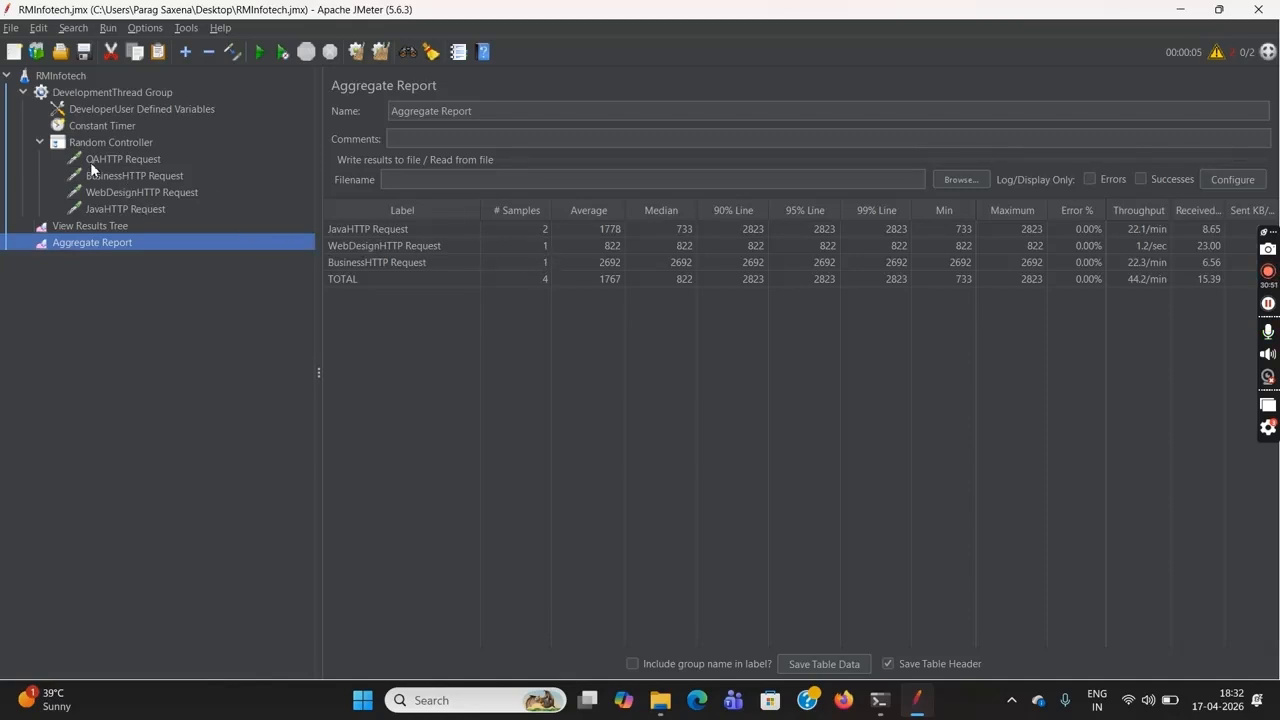
left_click(511, 247)
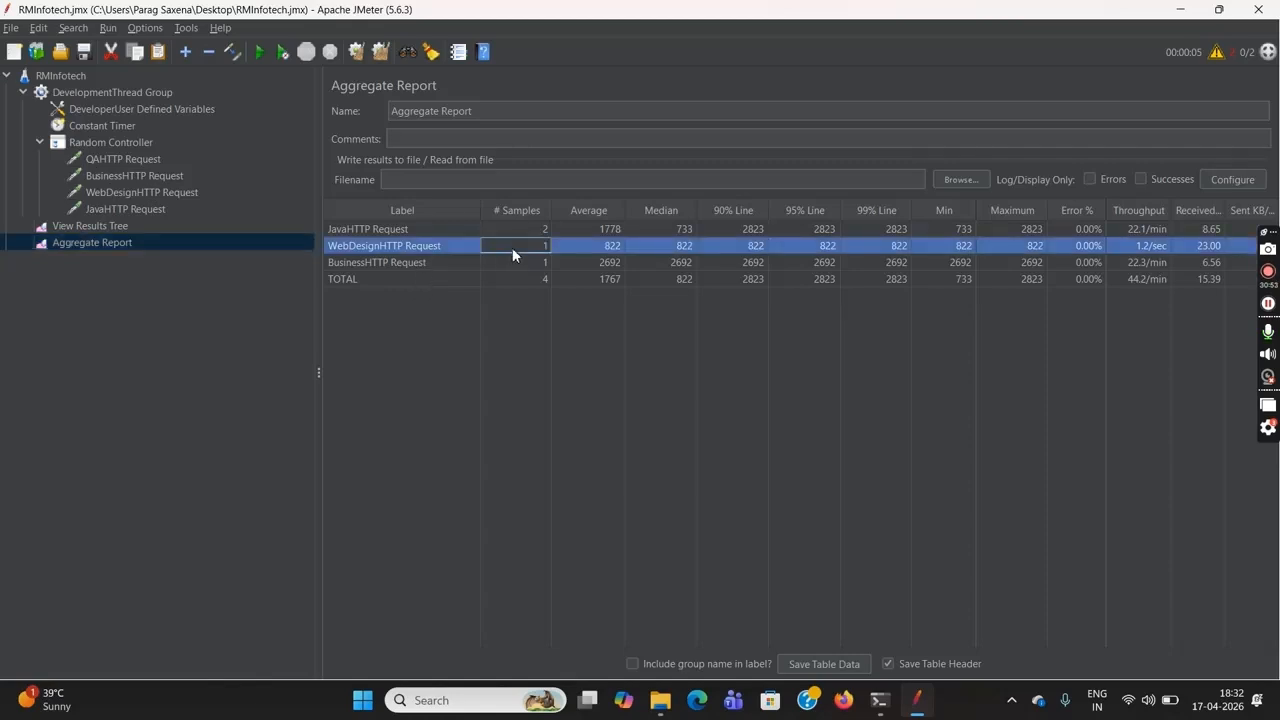
left_click(515, 261)
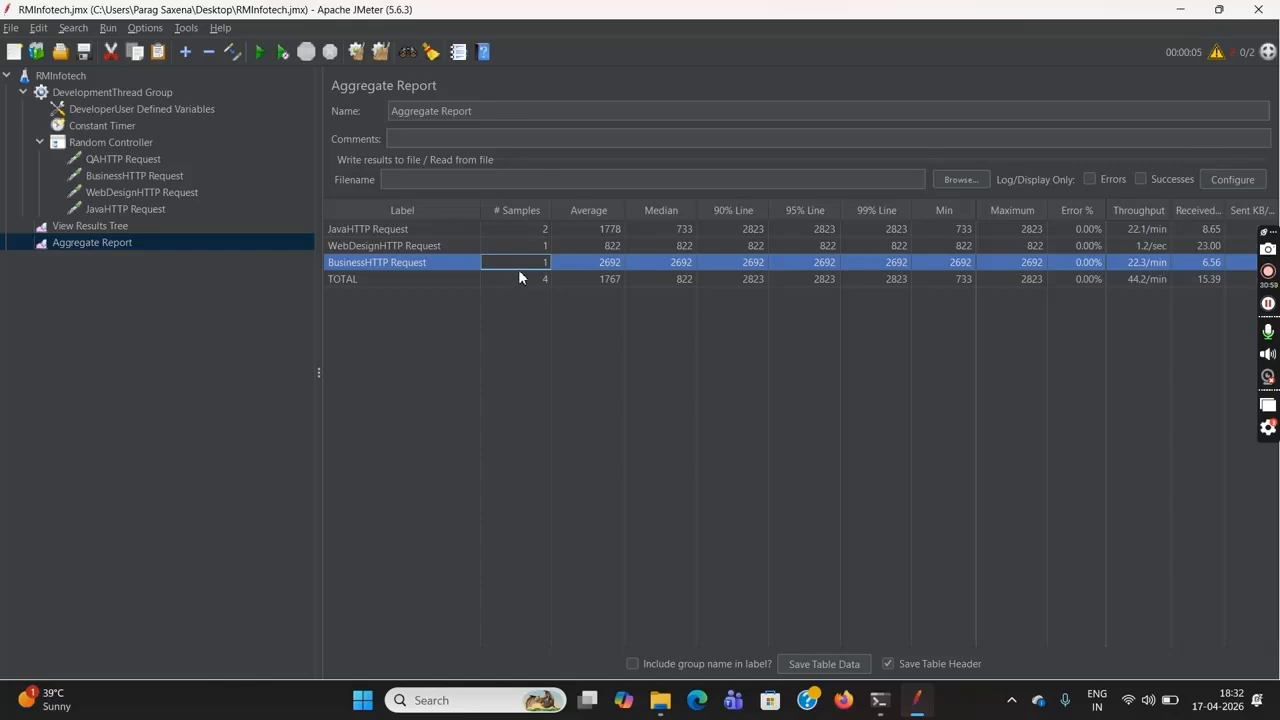
left_click(521, 276)
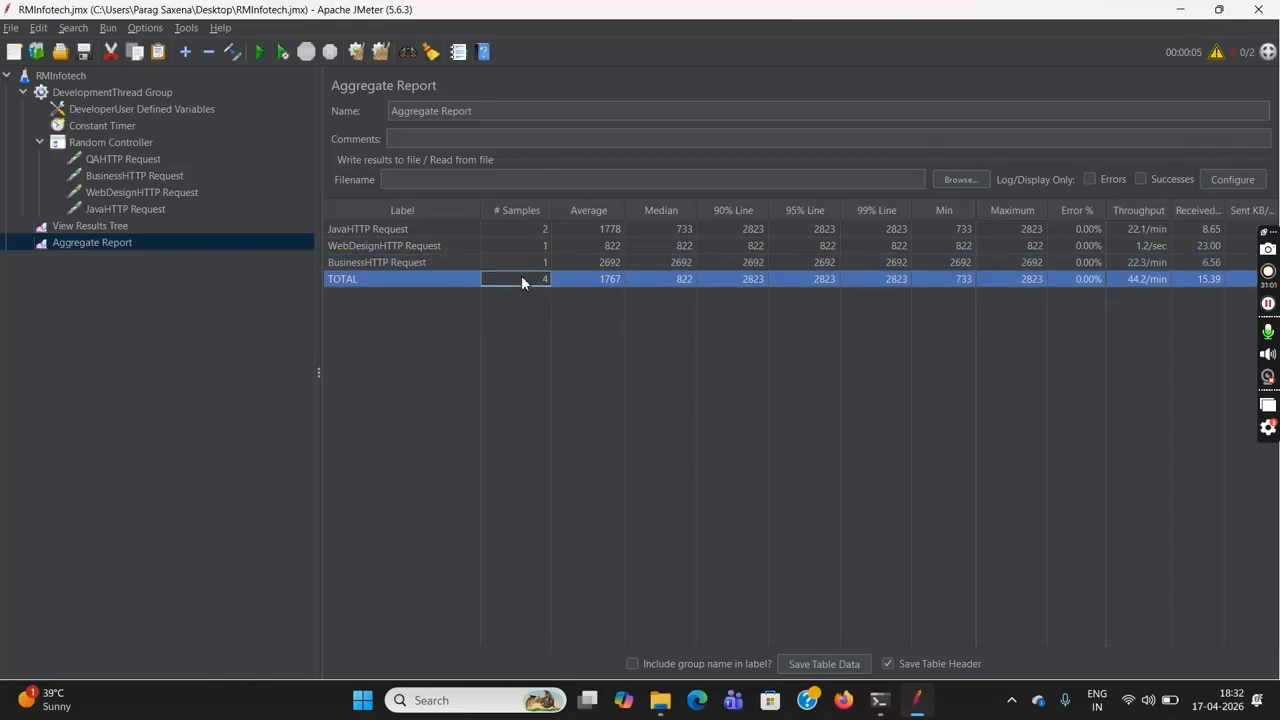
Add an Interleave Controller to the DevelopmentThread Group
left_click(120, 92)
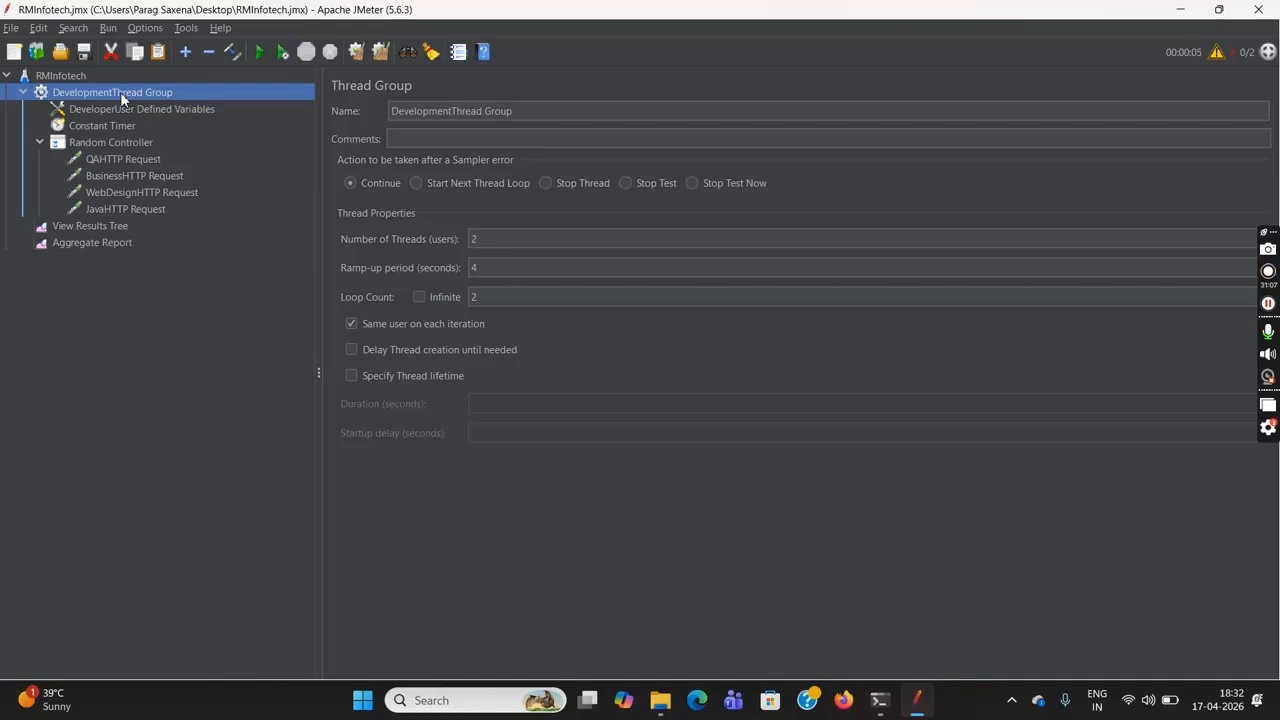
right_click(120, 92)
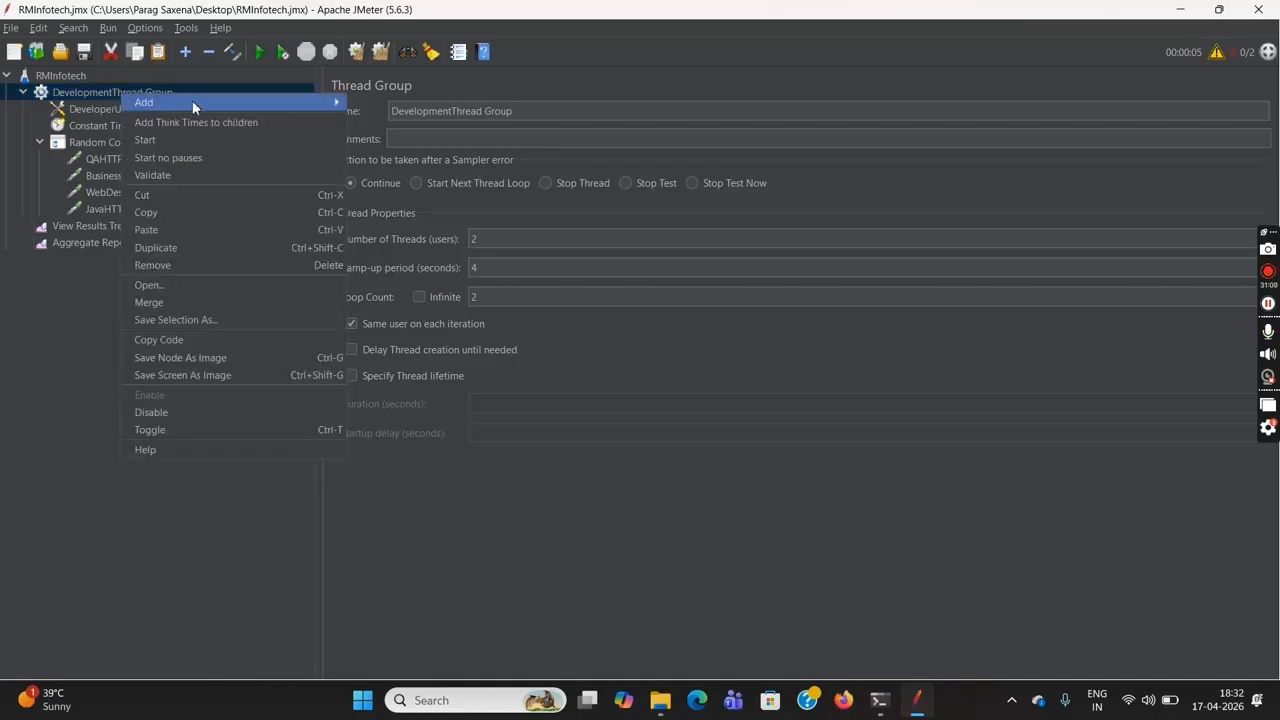
mouse_move(265, 99)
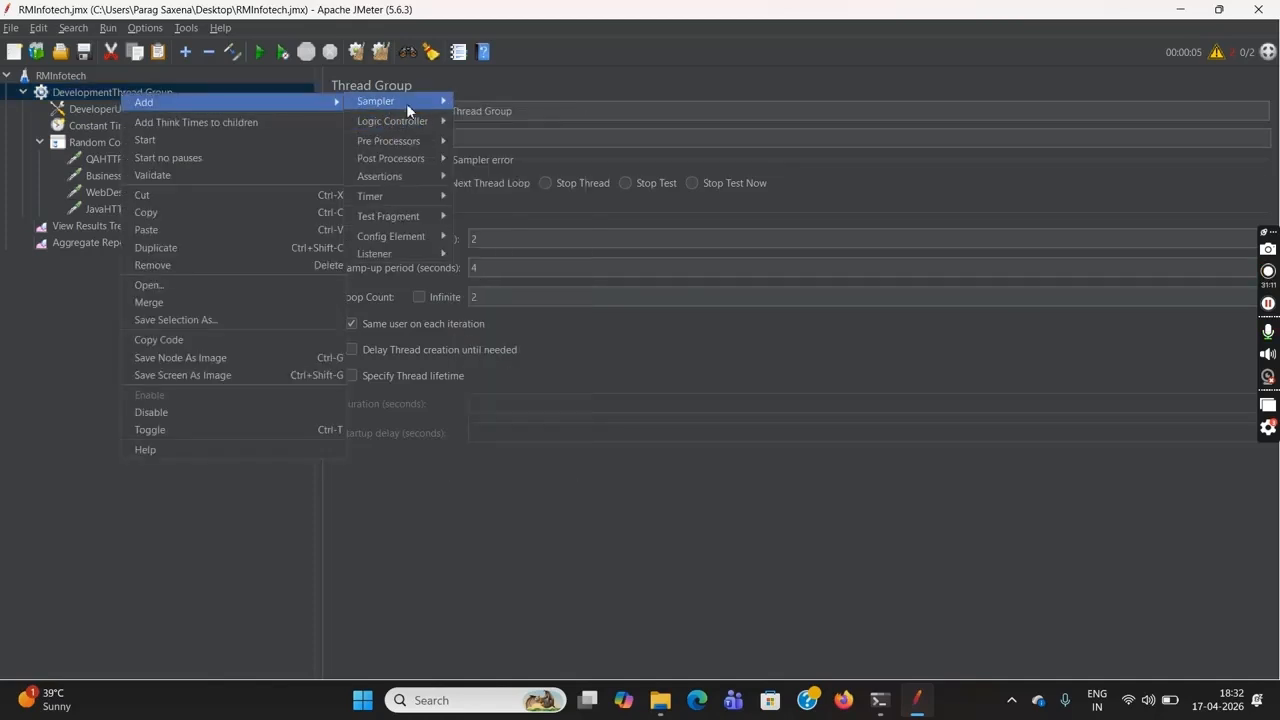
mouse_move(417, 107)
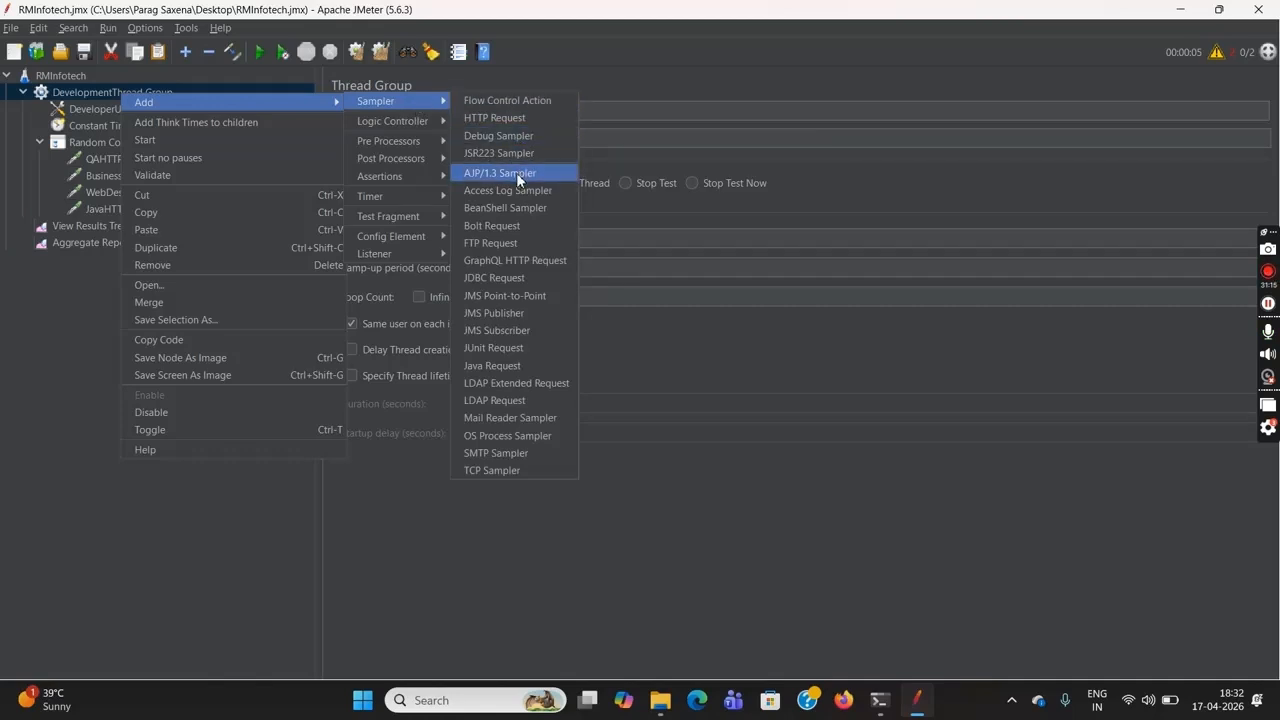
mouse_move(446, 122)
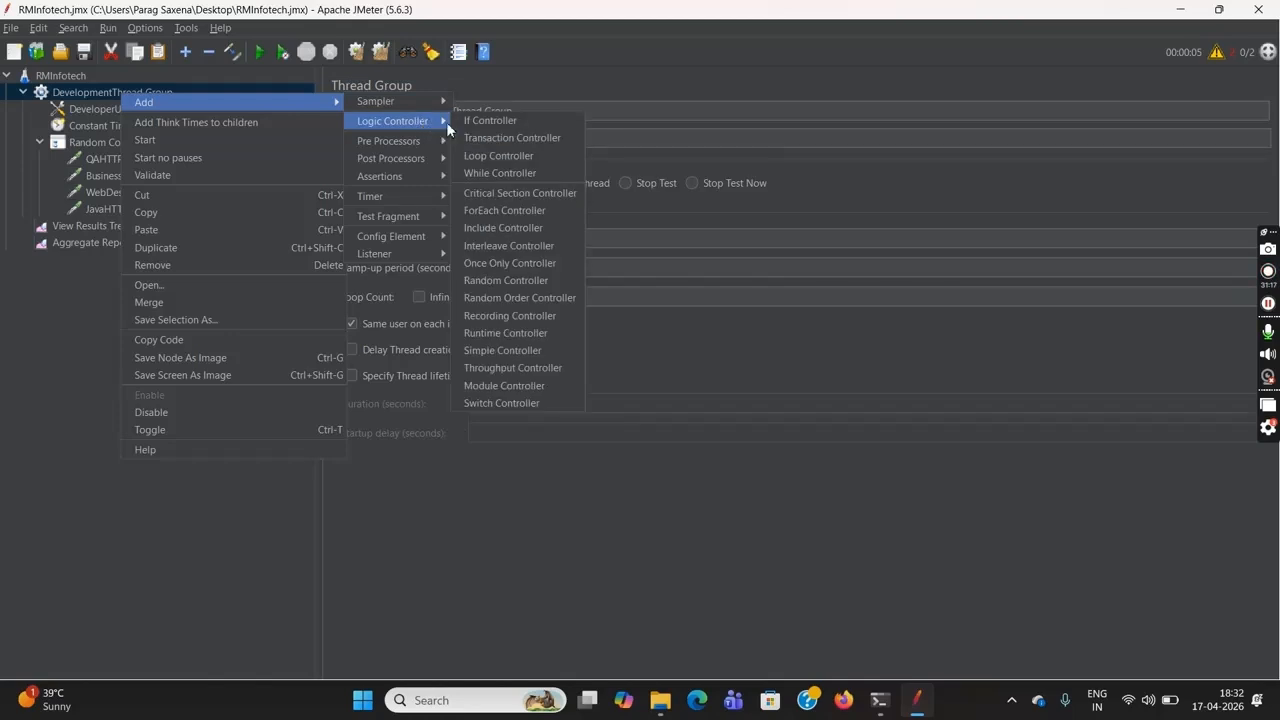
left_click(521, 246)
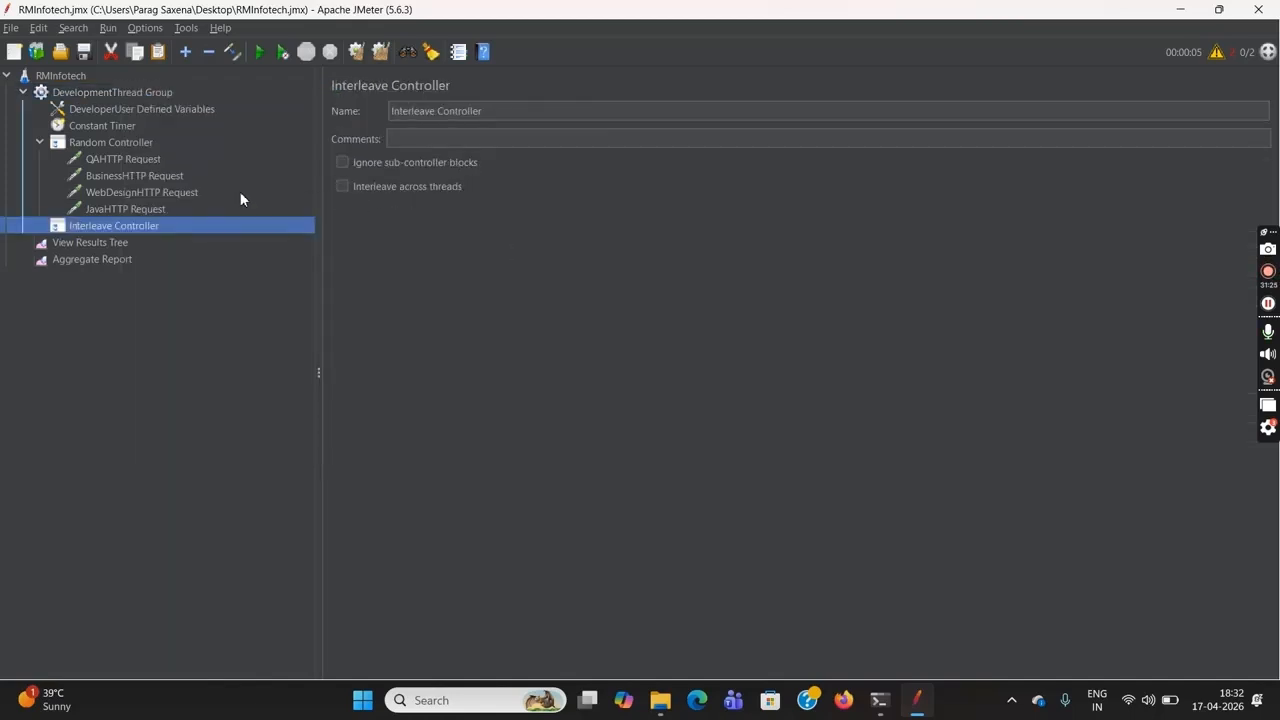
Clear the two-user run's results from the Aggregate Report and the View Results Tree
left_click(181, 272)
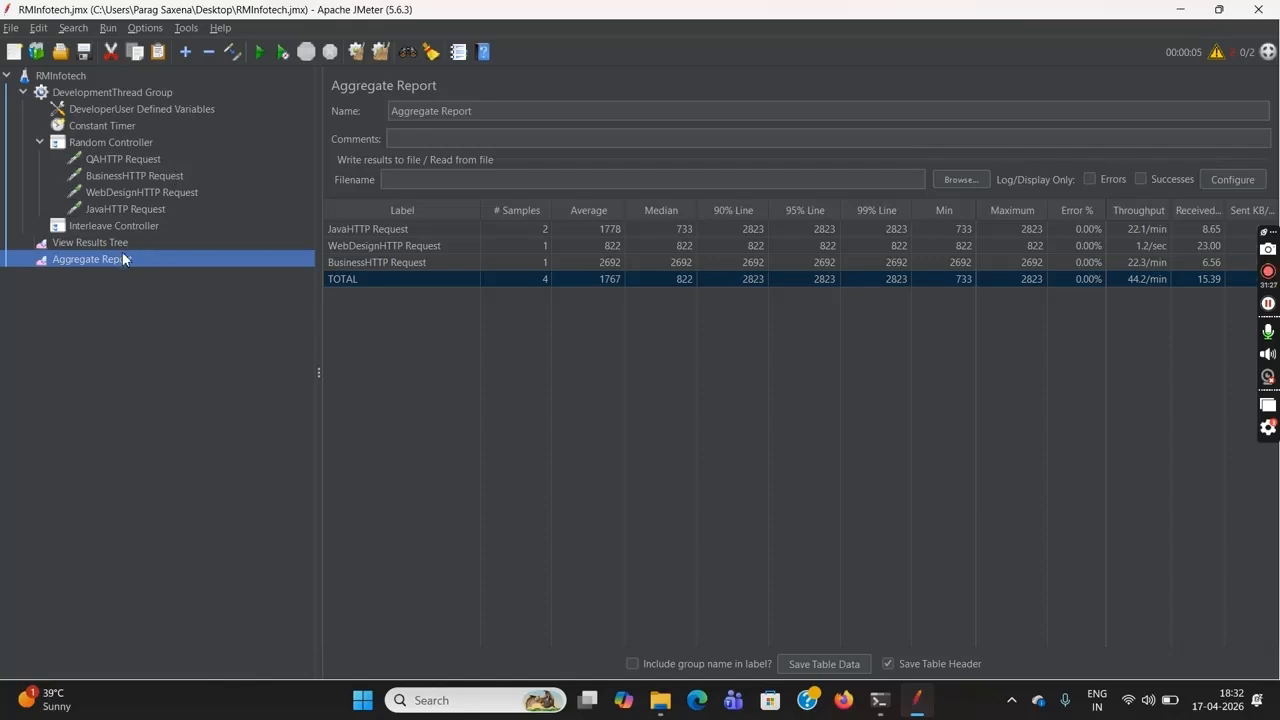
left_click(357, 53)
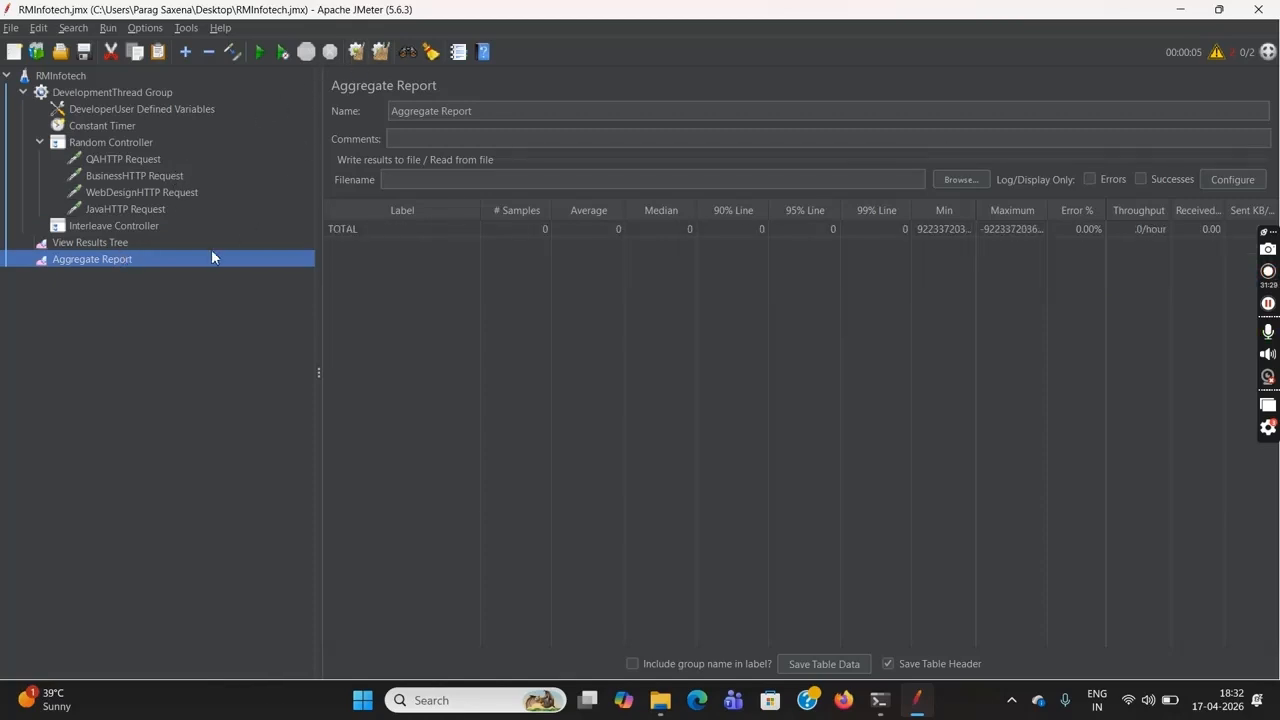
left_click(183, 243)
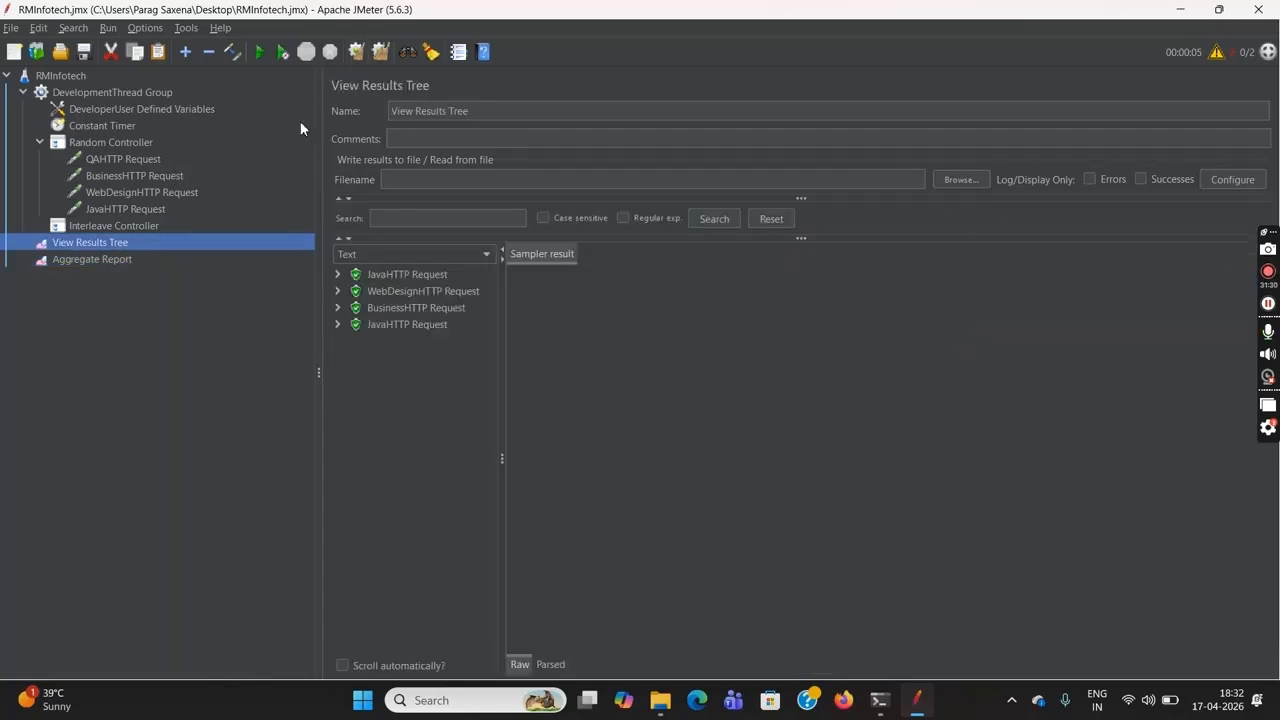
left_click(357, 53)
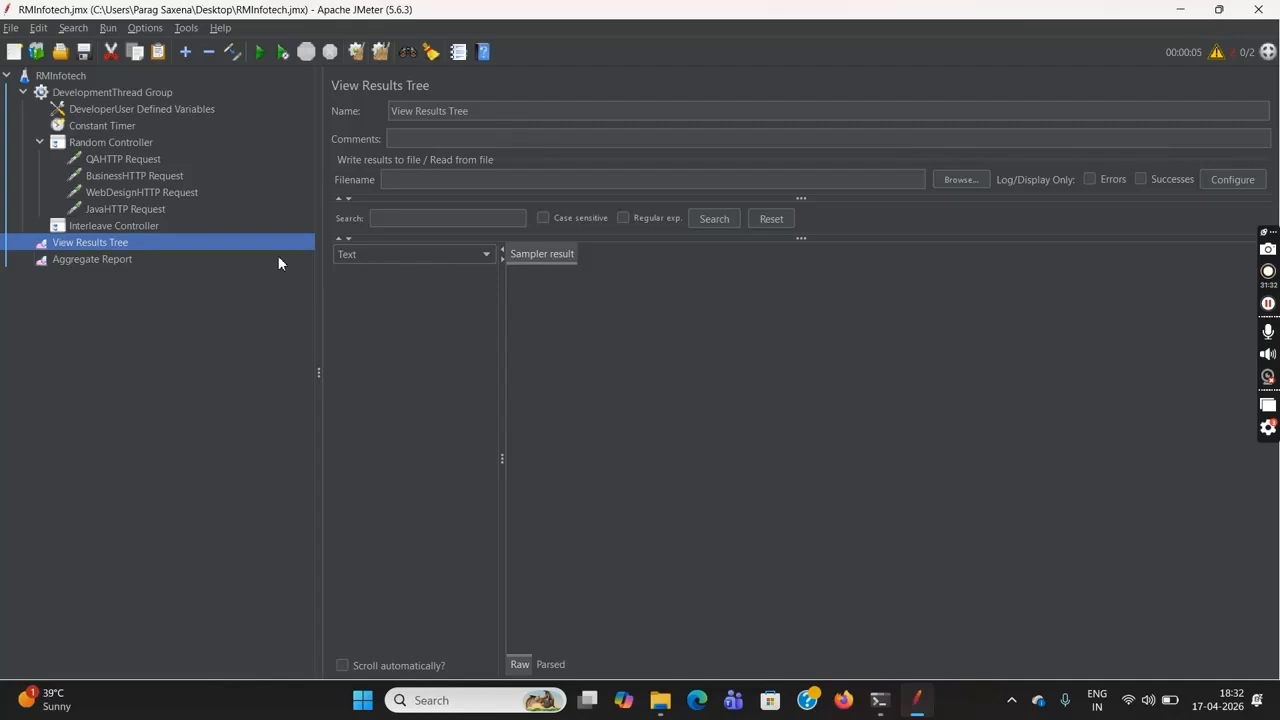
Move the QA, Business, WebDesign and Java HTTP requests from the Random Controller into the Interleave Controller
left_click(138, 227)
left_click(145, 160)
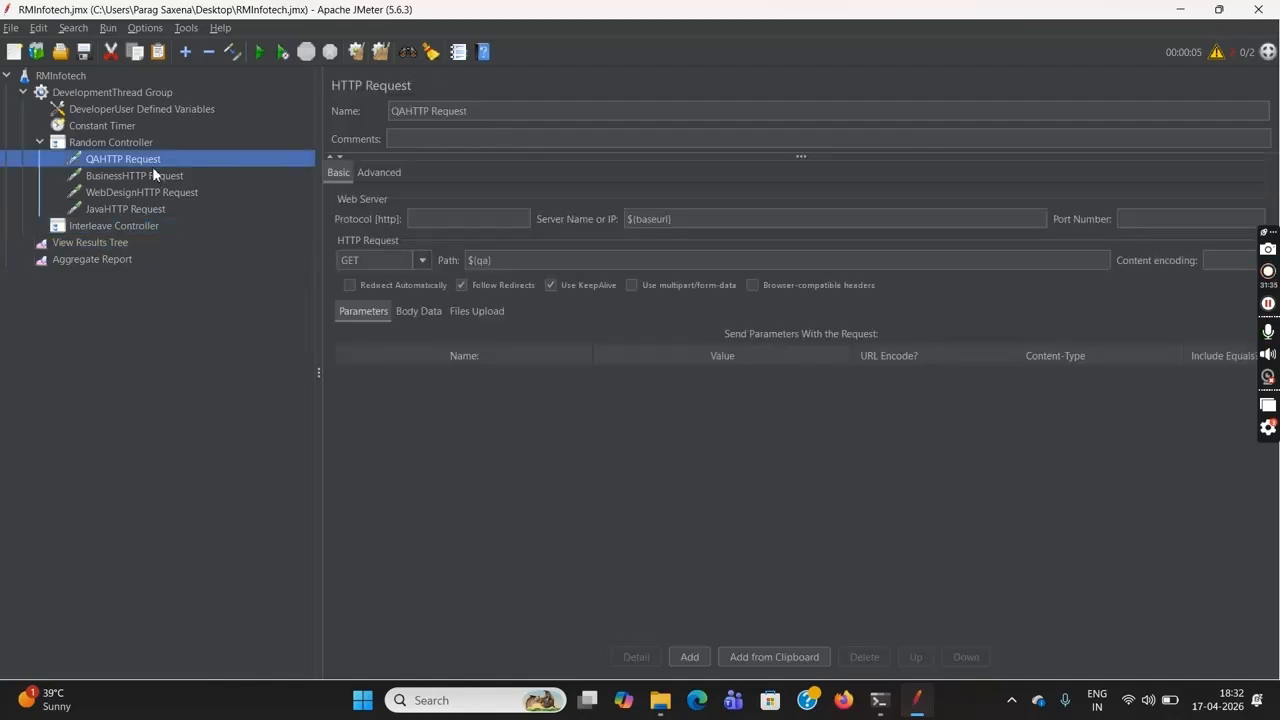
left_click(162, 176, "ctrl")
left_click(170, 195, "ctrl")
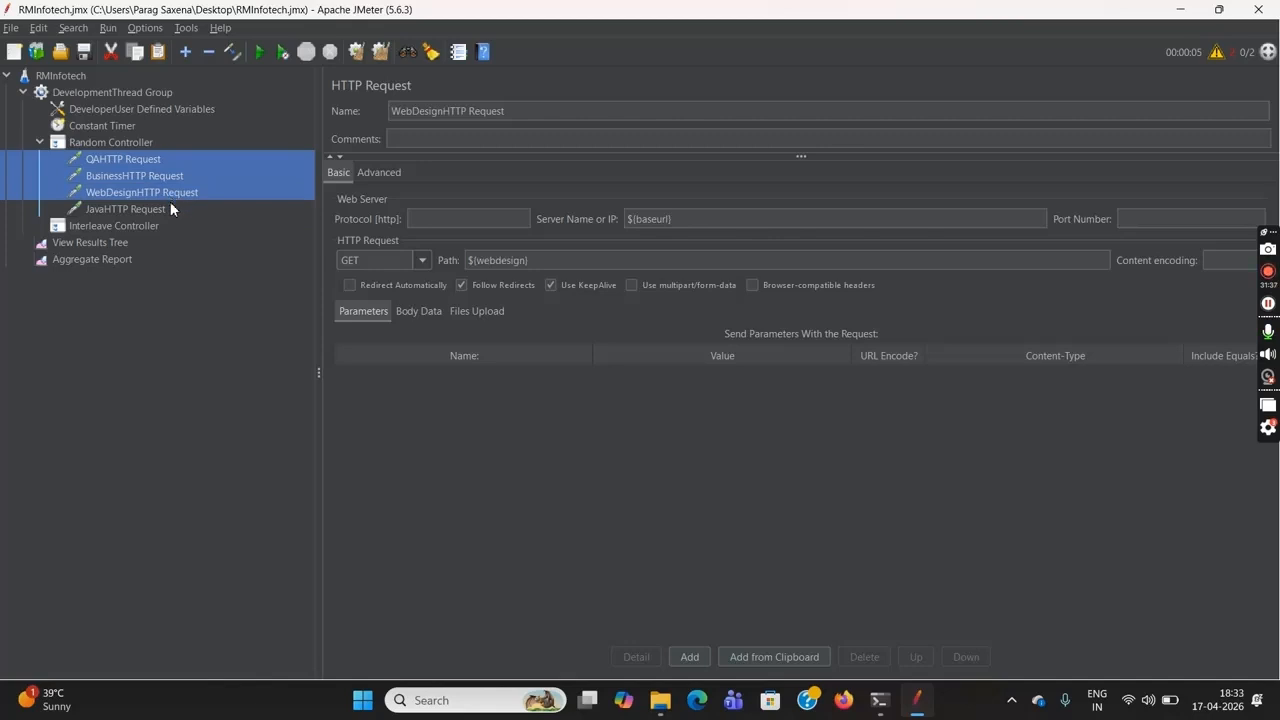
left_click(170, 207, "ctrl")
key("Delete")
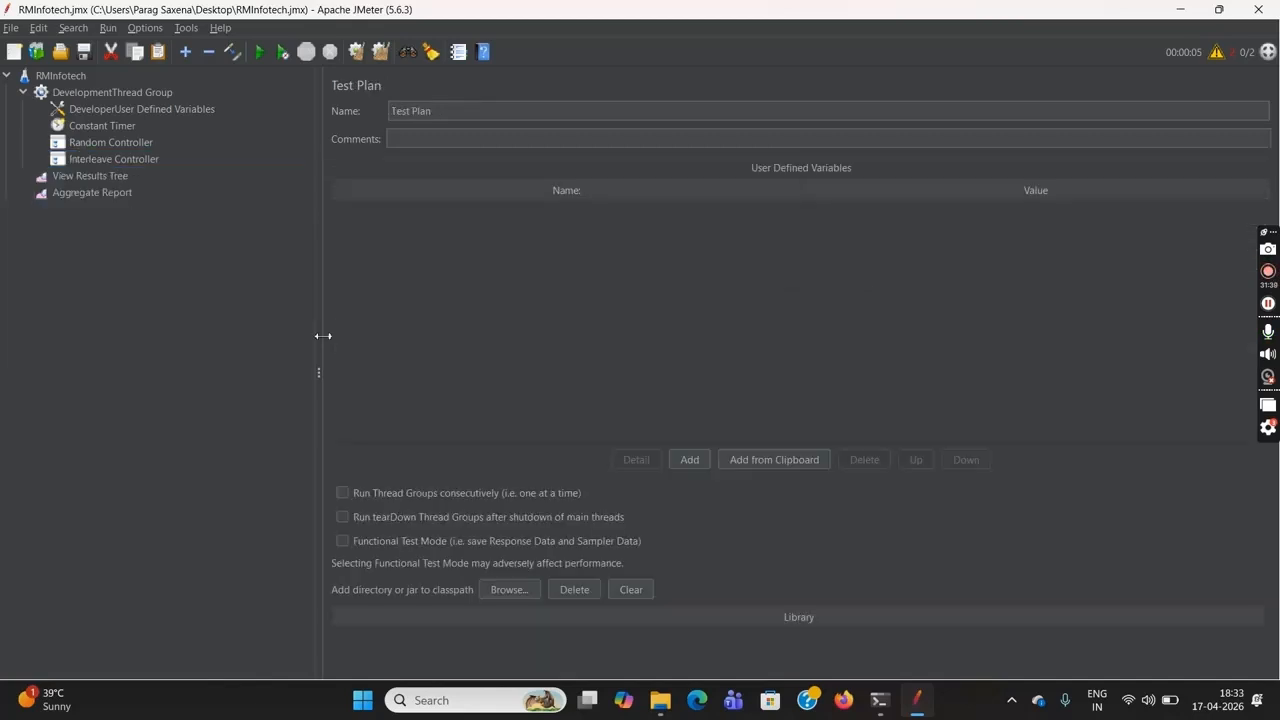
left_click(124, 162)
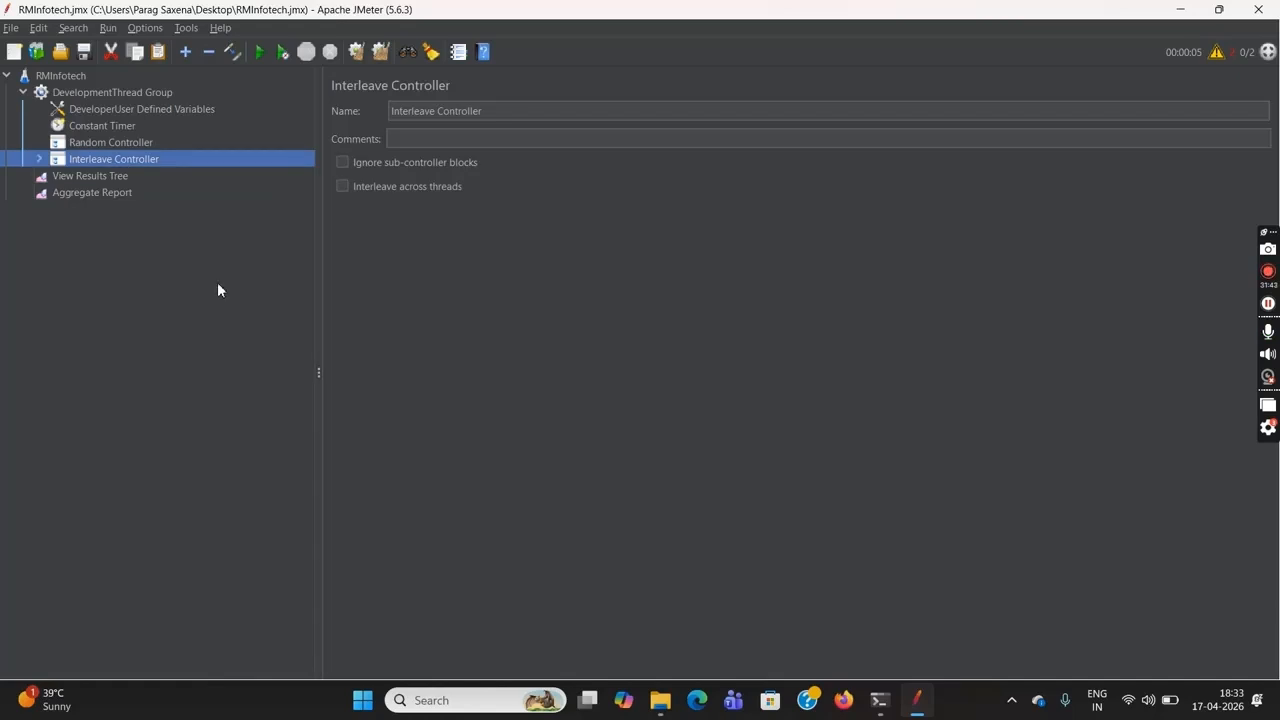
left_click(39, 159)
Remove the emptied Random Controller from the DevelopmentThread Group
left_click(111, 144)
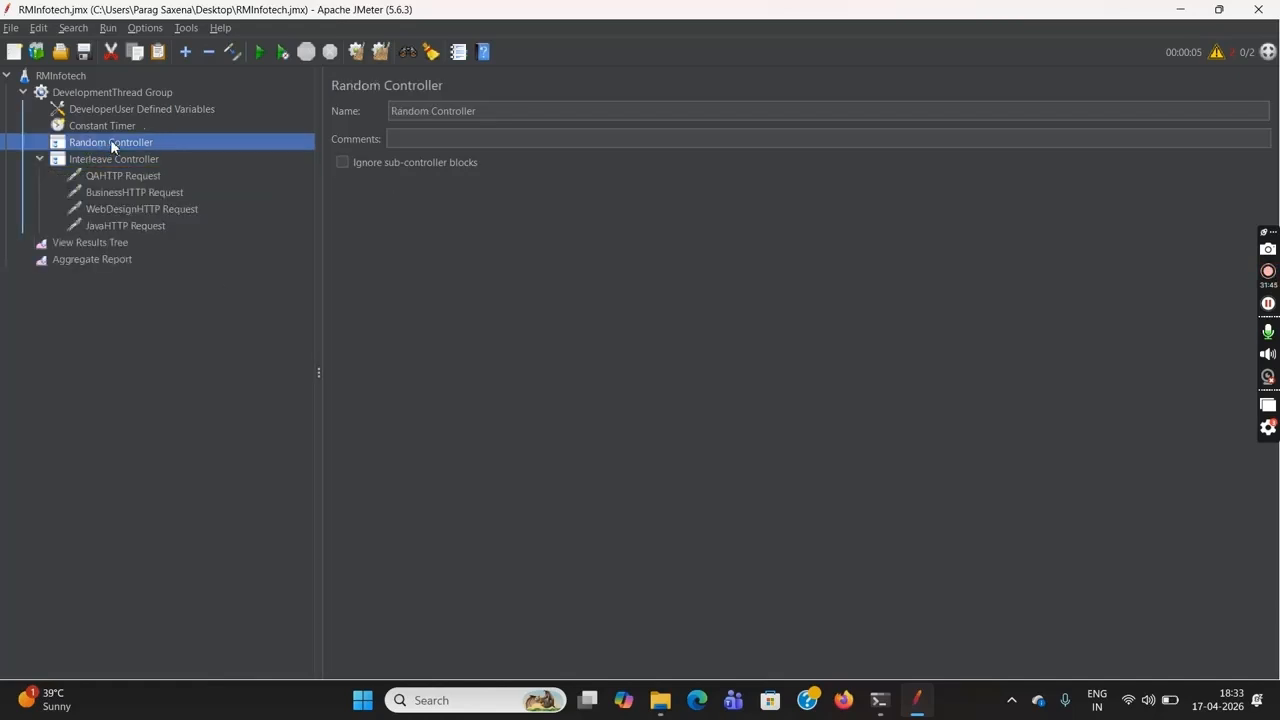
key("Delete")
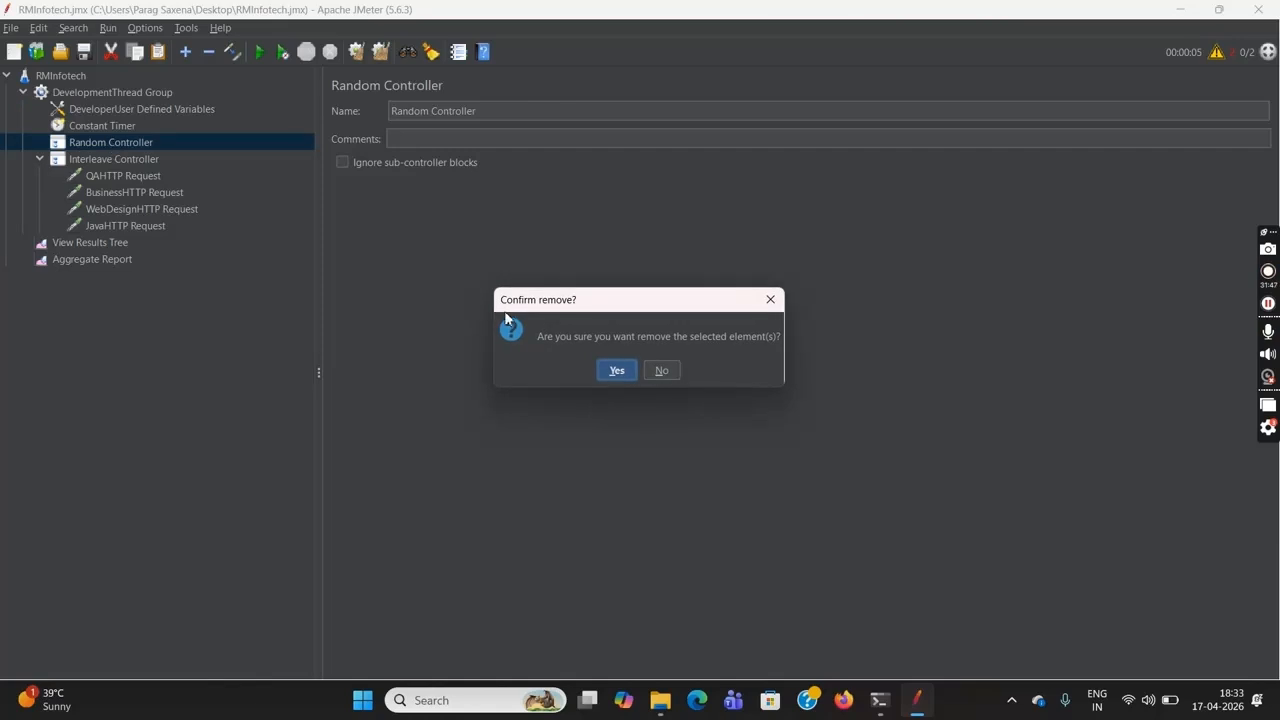
left_click(617, 371)
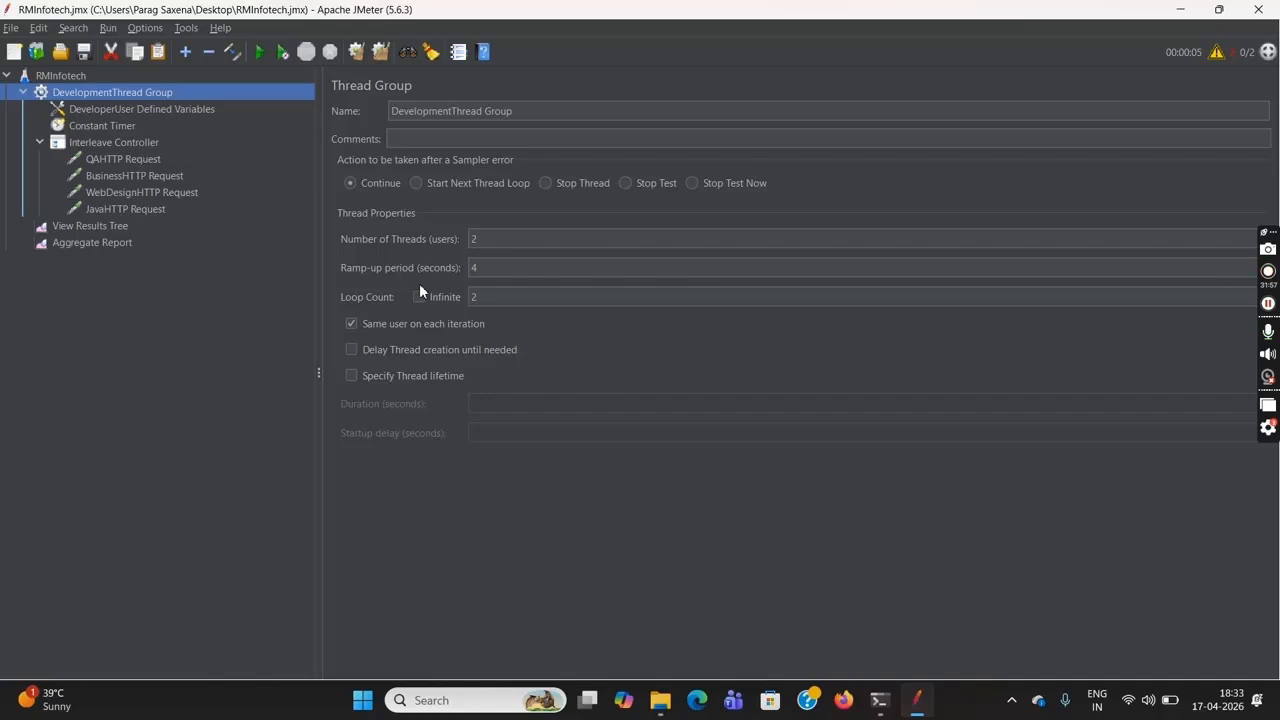
Set the DevelopmentThread Group's number of threads to 1 and its loop count to 1
left_click(532, 243)
key("BackSpace")
type("1")
left_click(520, 296)
key("BackSpace")
type("1")
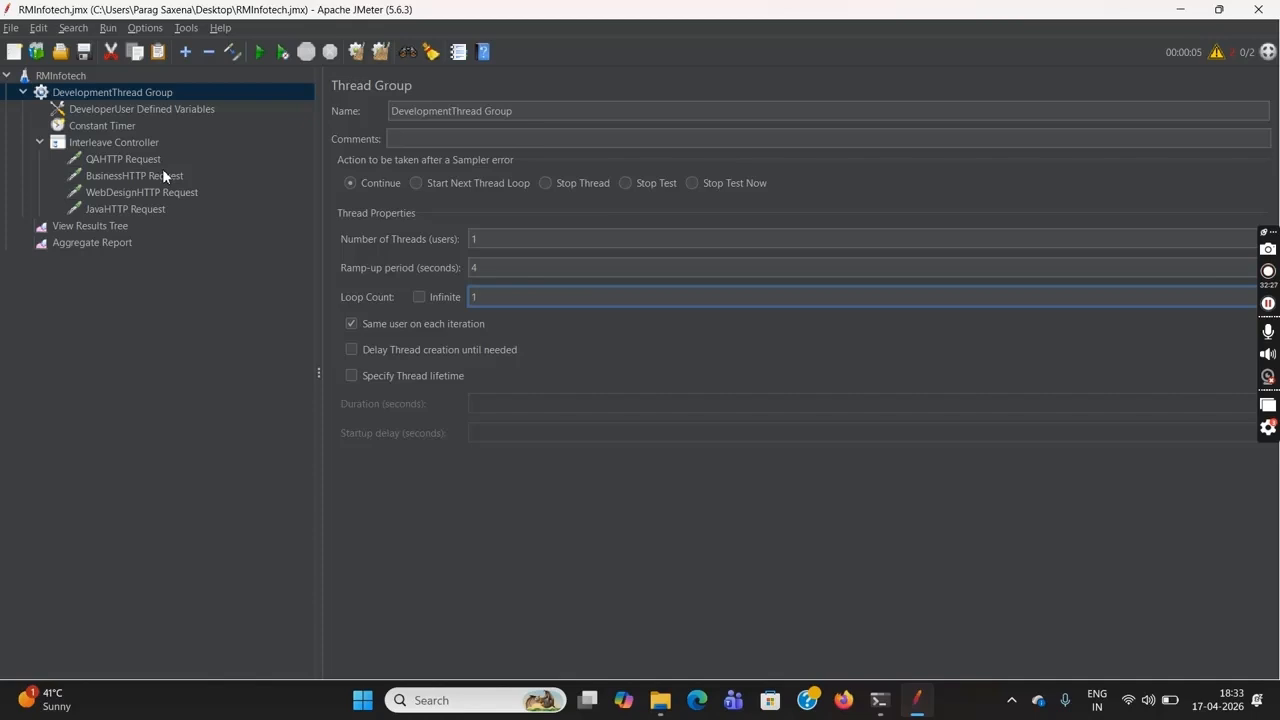
Run the RMInfotech test plan with its timer active and check the sampled requests in the Aggregate Report
left_click(112, 242)
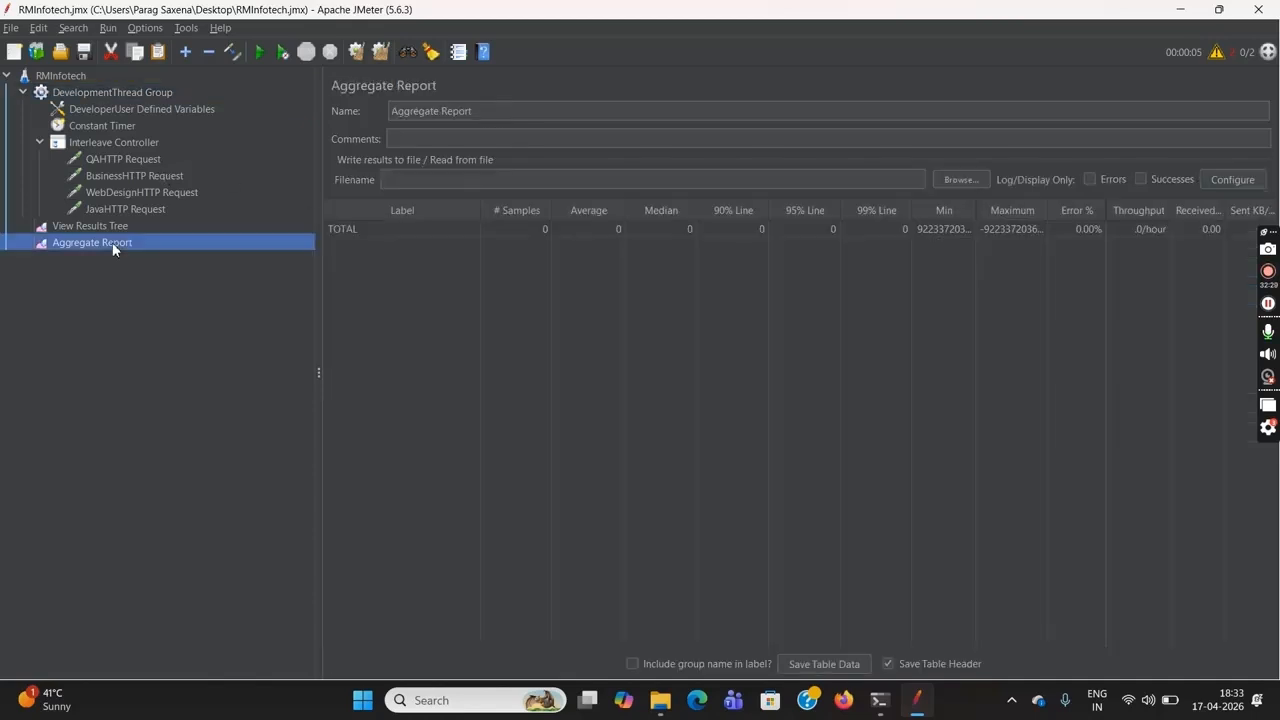
left_click(64, 75)
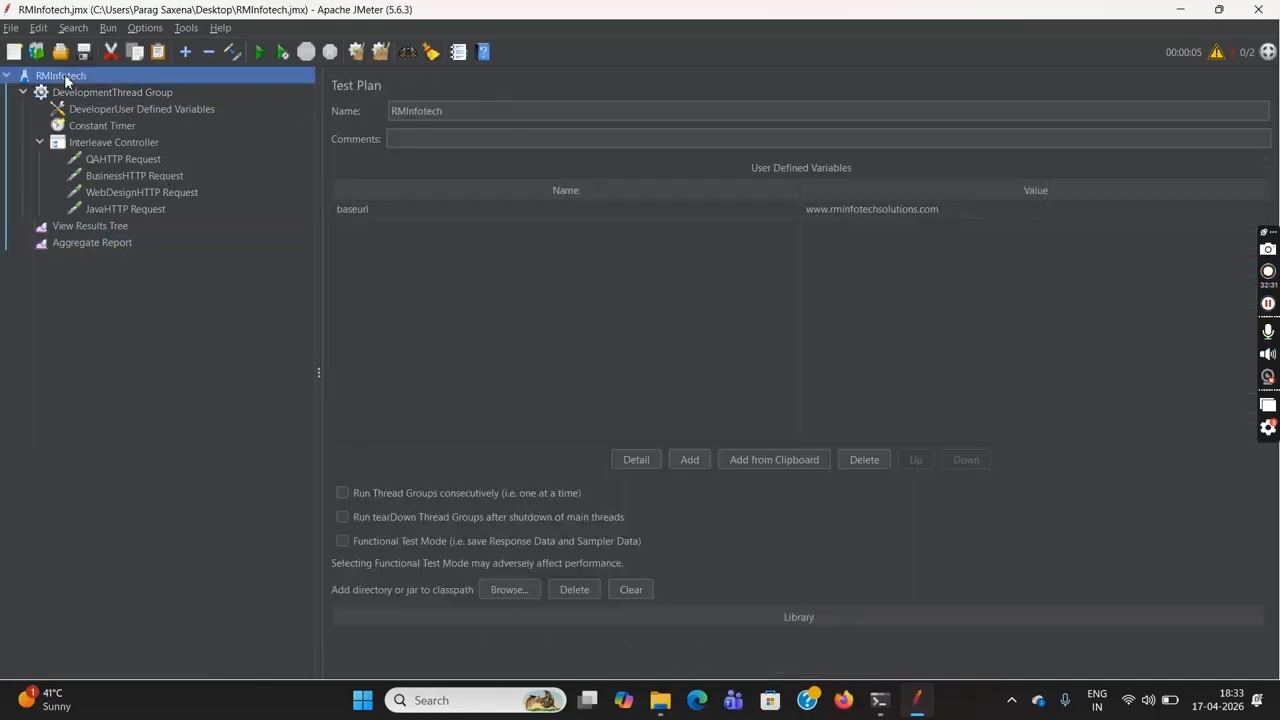
left_click(259, 51)
left_click(114, 242)
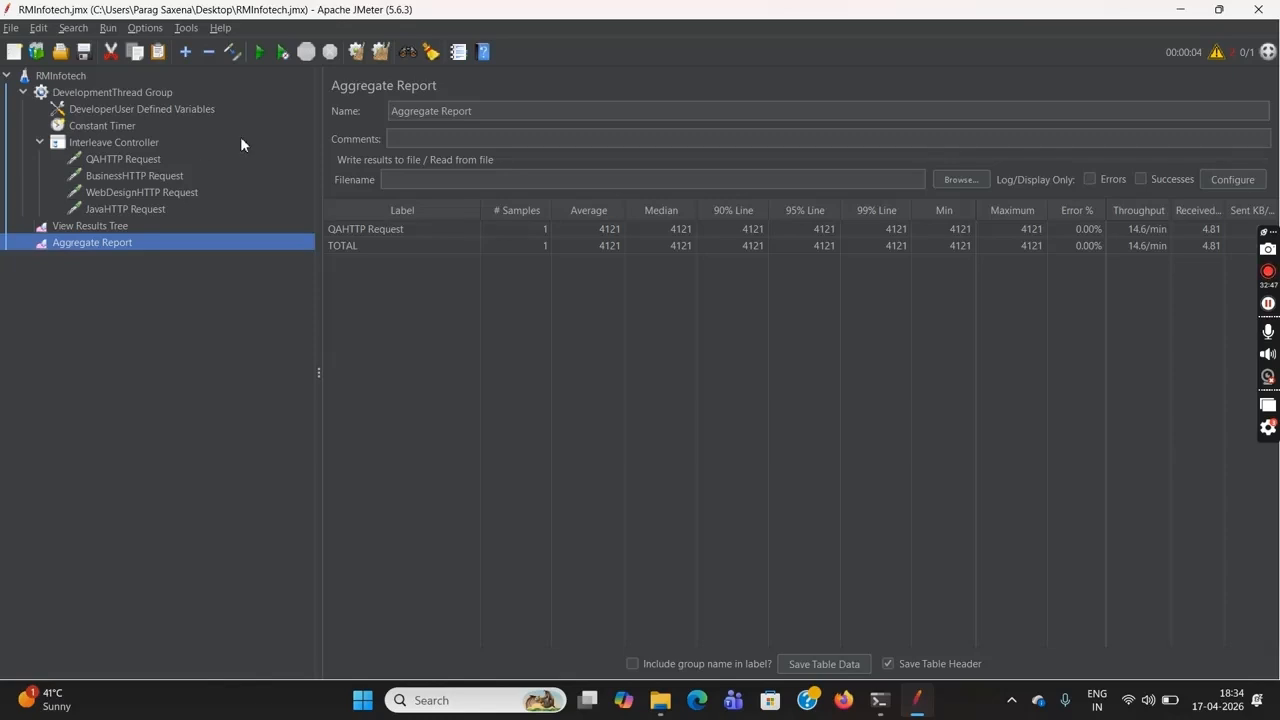
Set the DevelopmentThread Group's loop count to 2
left_click(121, 92)
left_click(500, 303)
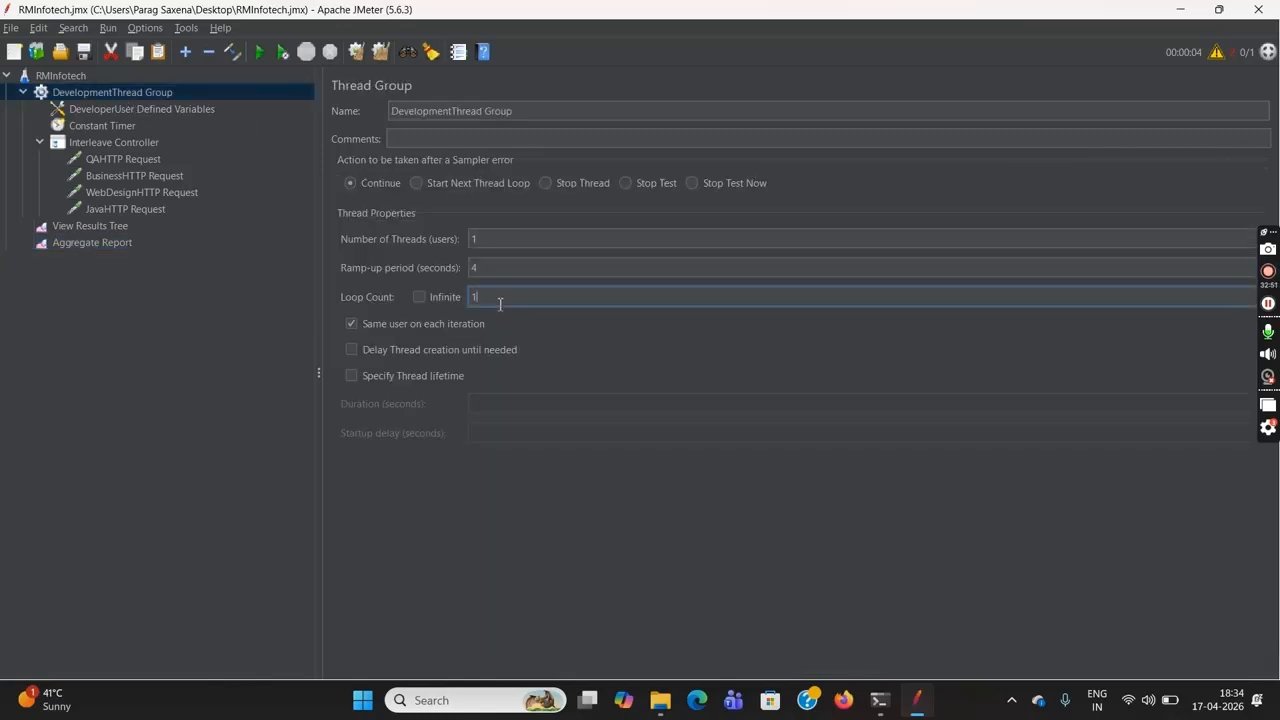
key("BackSpace")
type("2")
Clear the single-loop run's results from the Aggregate Report and the View Results Tree
left_click(117, 244)
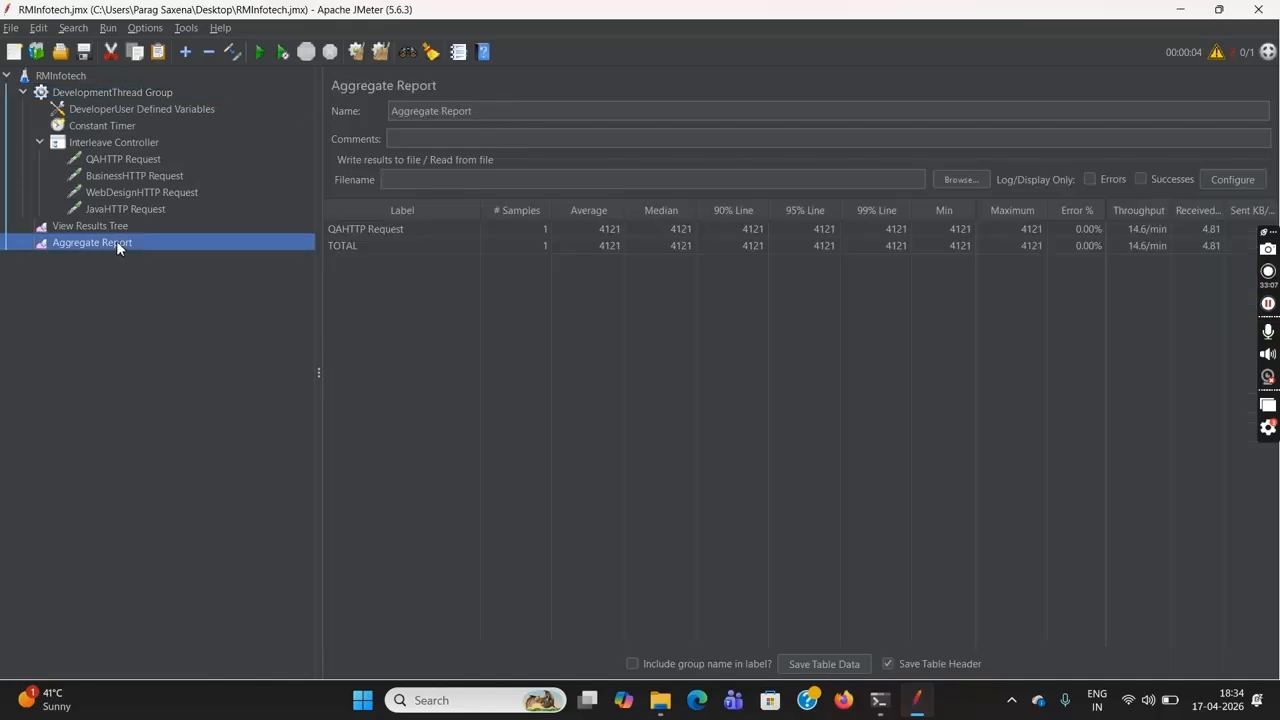
left_click(355, 55)
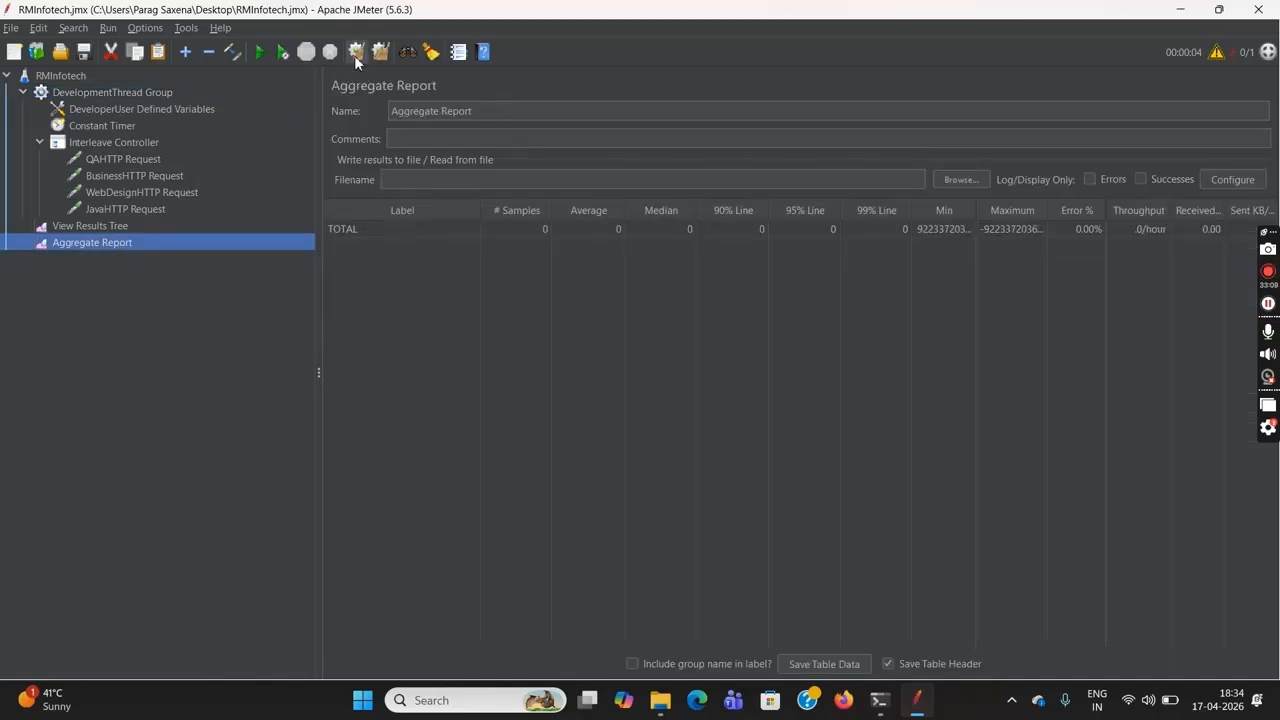
left_click(100, 226)
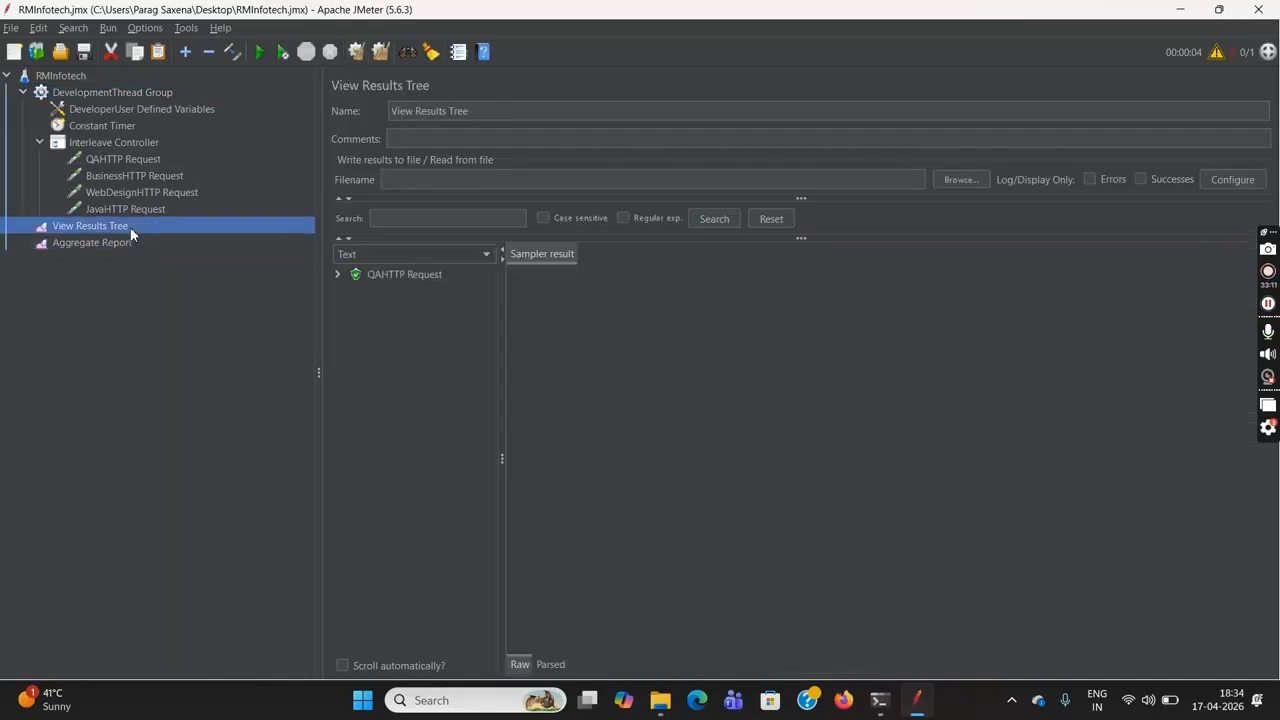
left_click(356, 54)
Run the RMInfotech test plan without pauses and check in the Aggregate Report which requests the Interleave Controller sampled
left_click(75, 77)
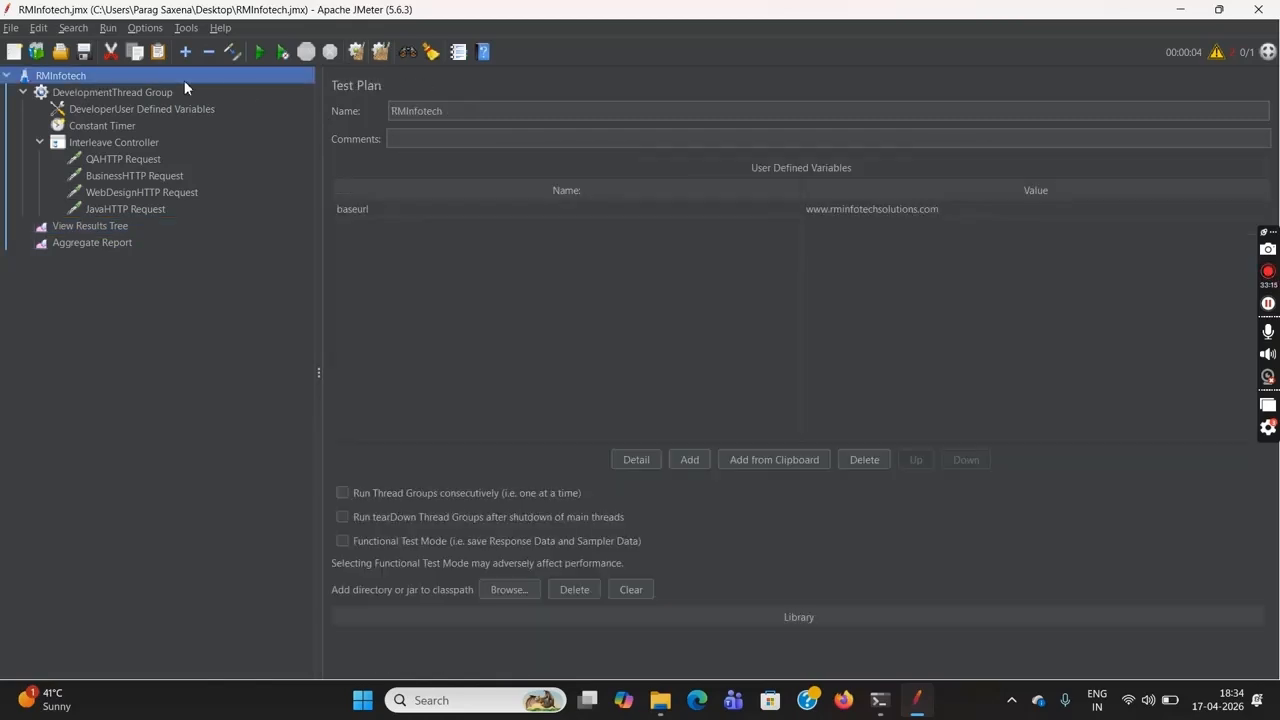
left_click(278, 52)
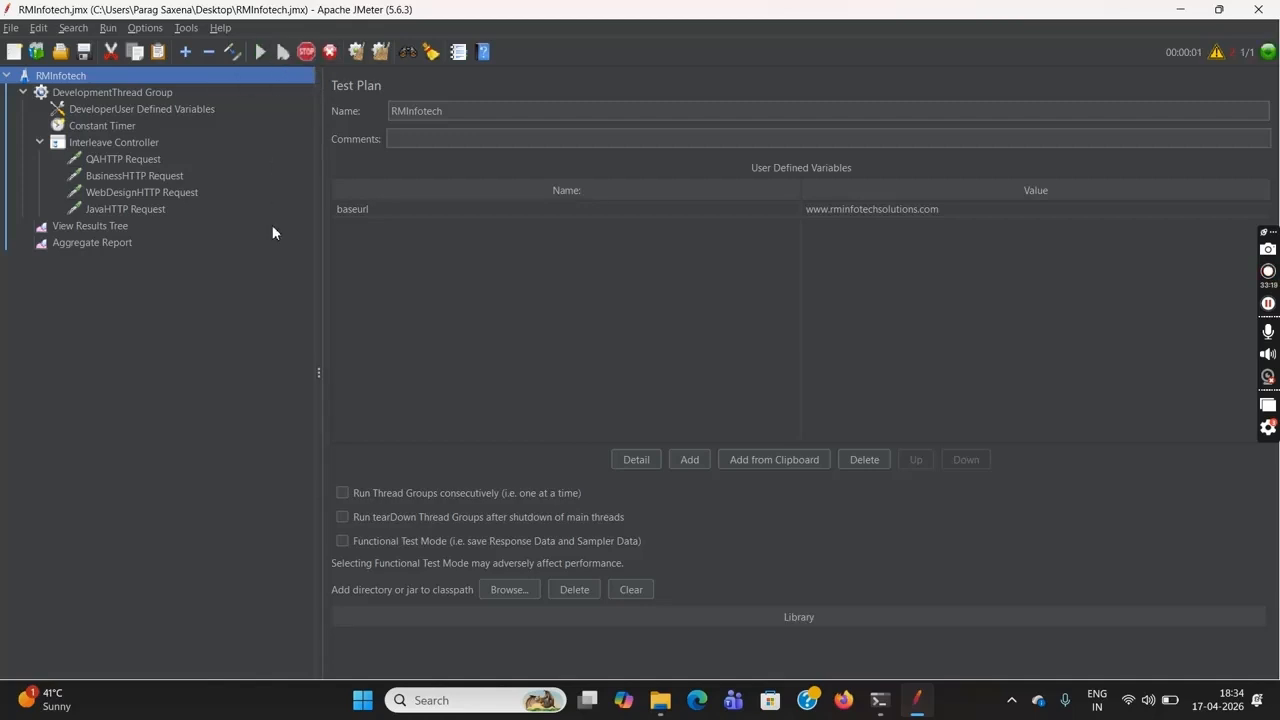
left_click(106, 244)
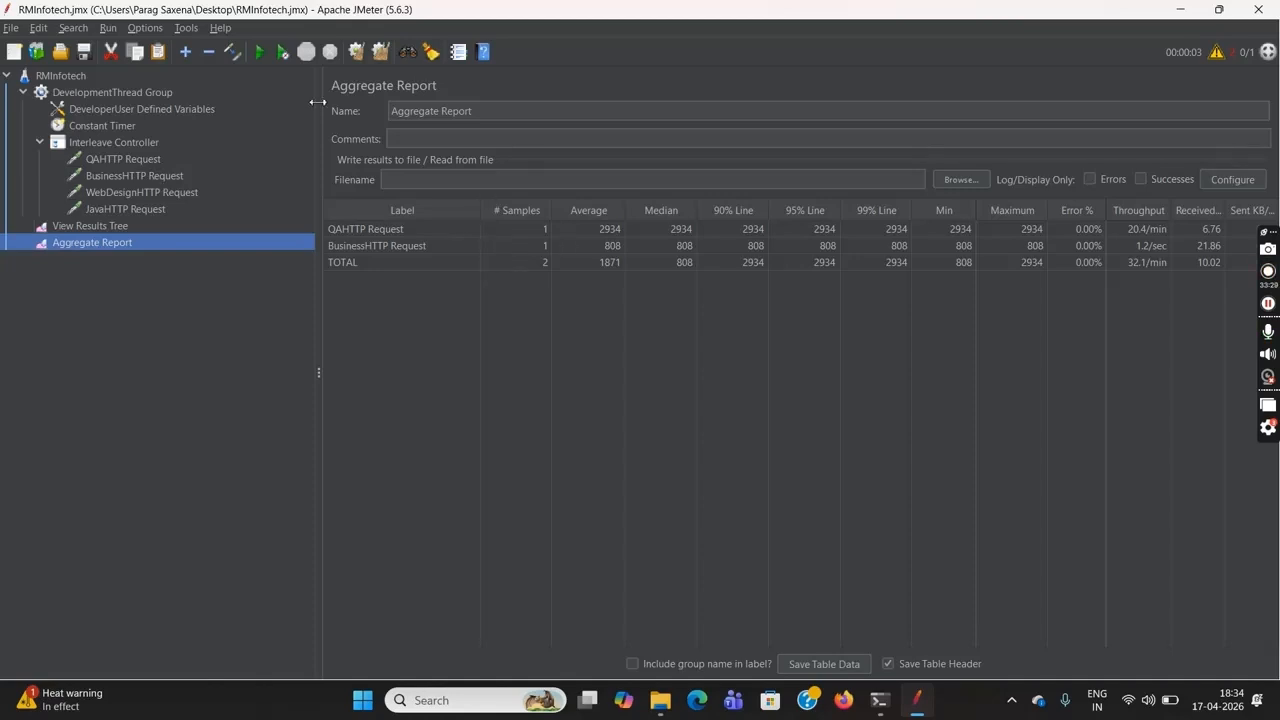
Add a Random Order Controller to the DevelopmentThread Group
left_click(95, 90)
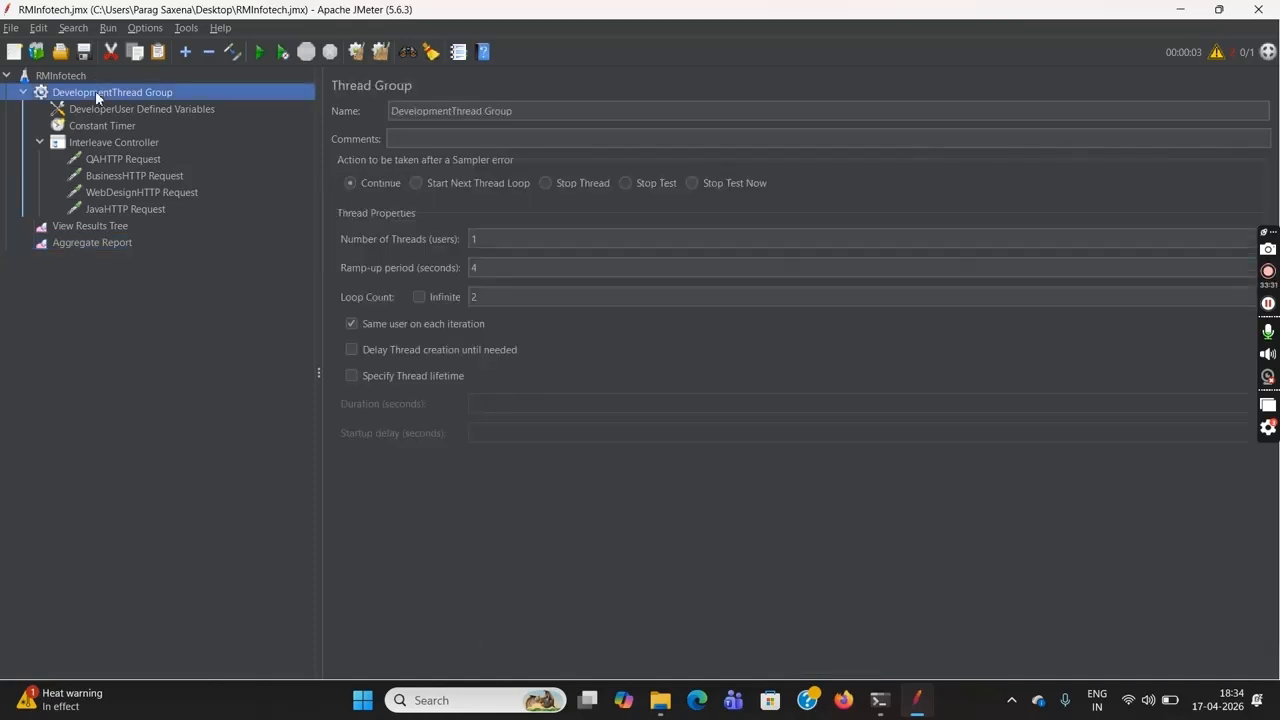
right_click(95, 90)
mouse_move(241, 101)
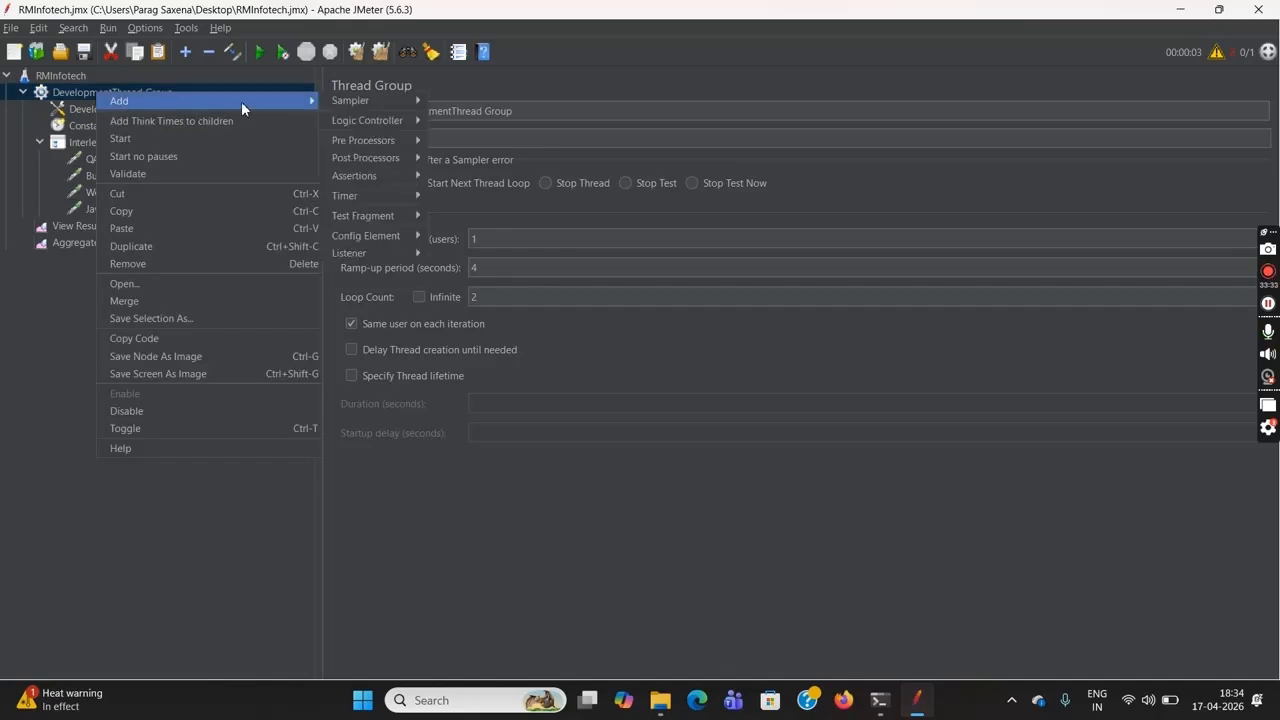
mouse_move(347, 105)
mouse_move(360, 116)
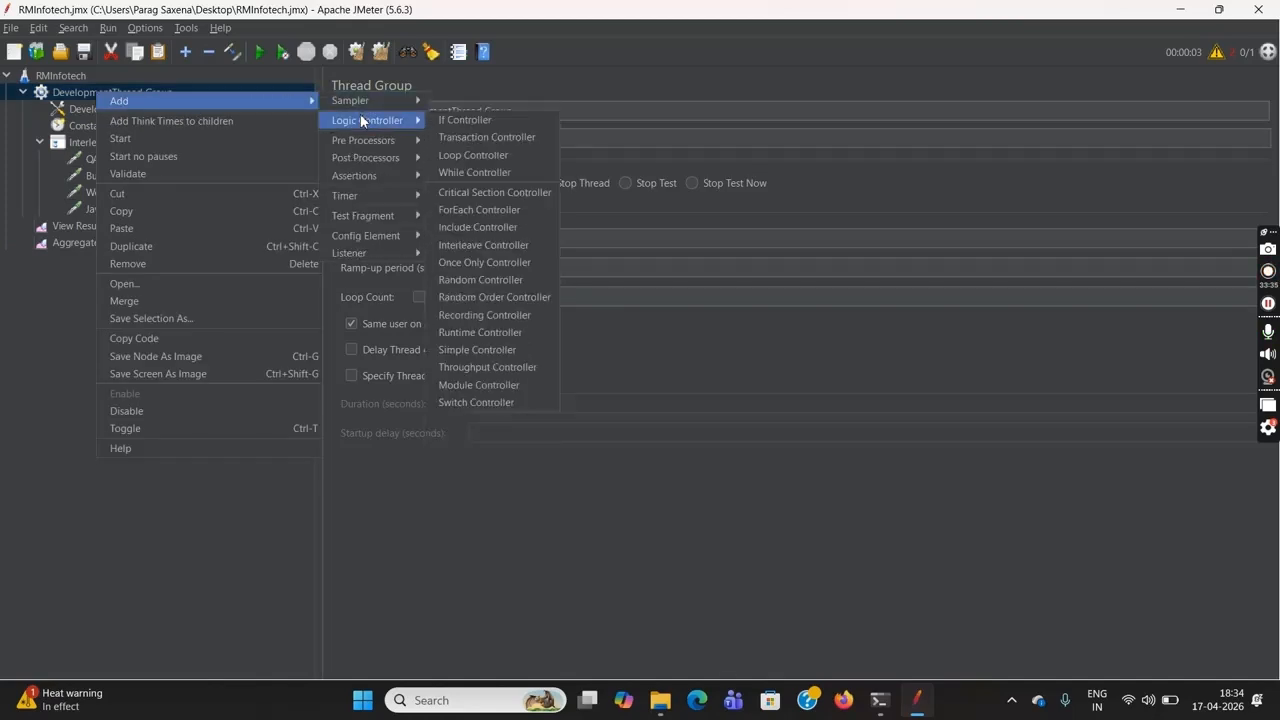
left_click(517, 298)
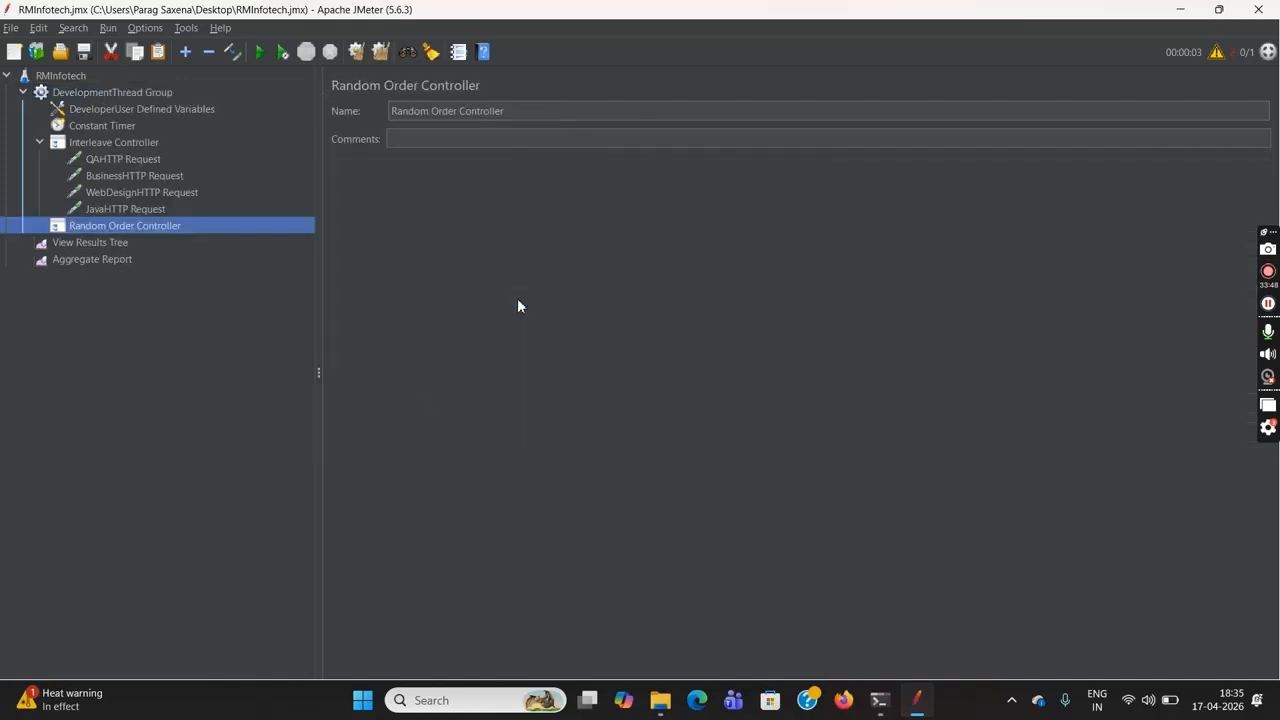
Move the QA, Business, WebDesign and Java HTTP requests from the Interleave Controller into the Random Order Controller
left_click(122, 162)
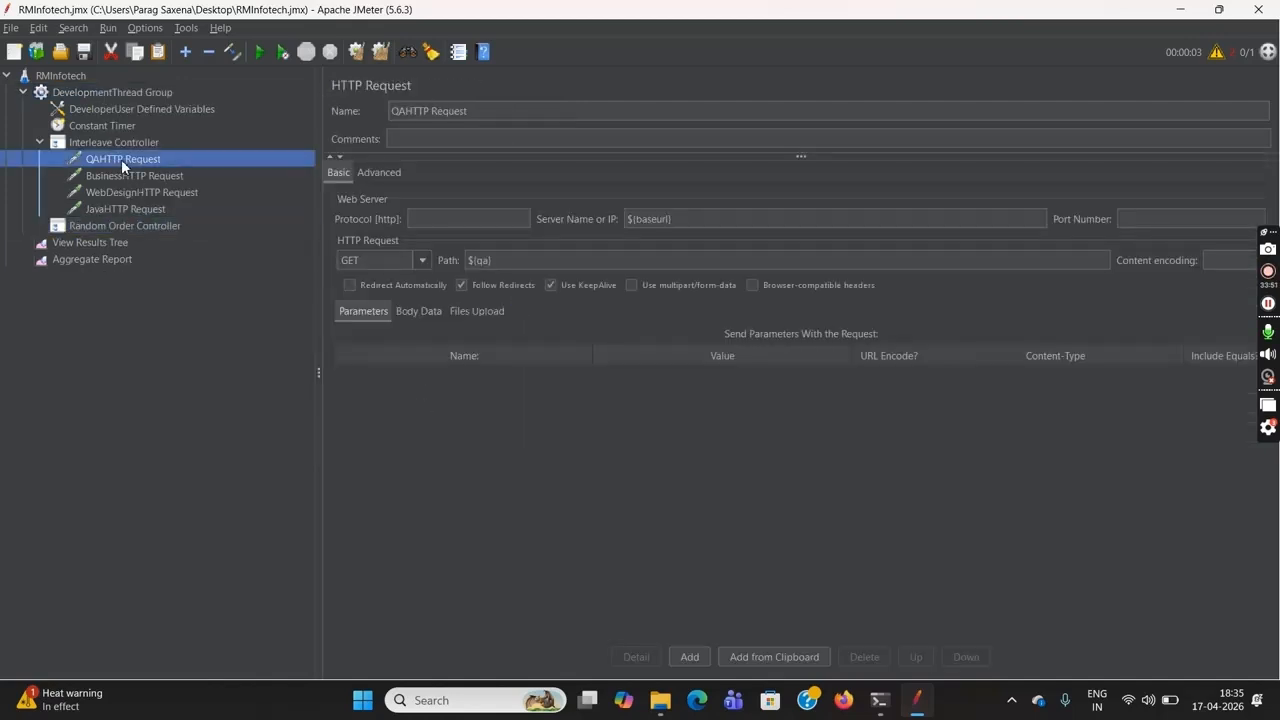
left_click(147, 173, "shift")
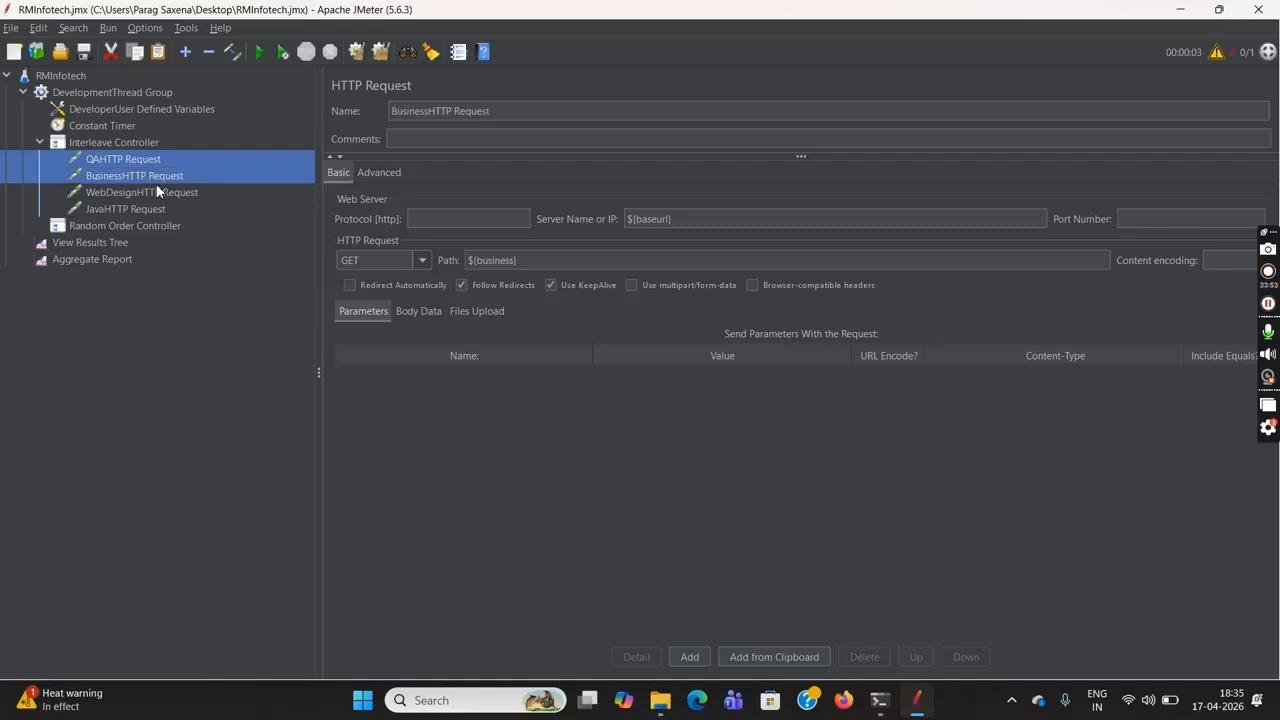
left_click(163, 196, "shift")
left_click(170, 210, "shift")
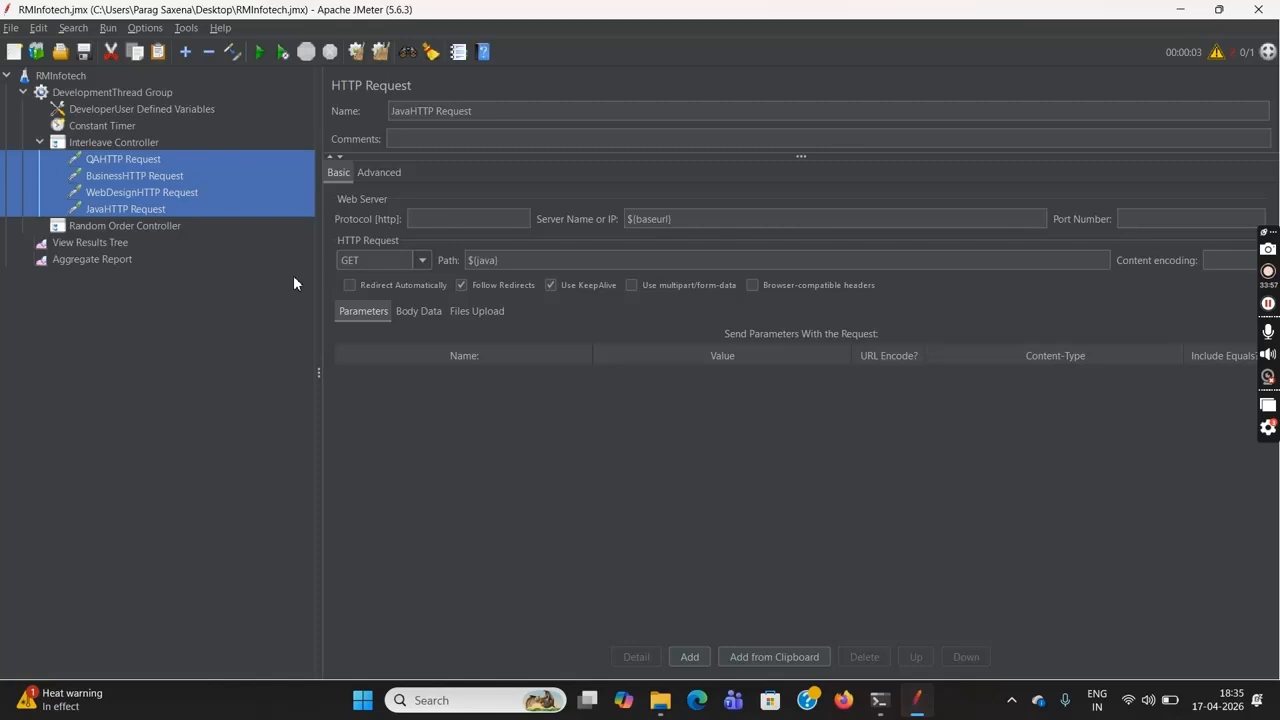
key("Delete")
left_click(147, 159)
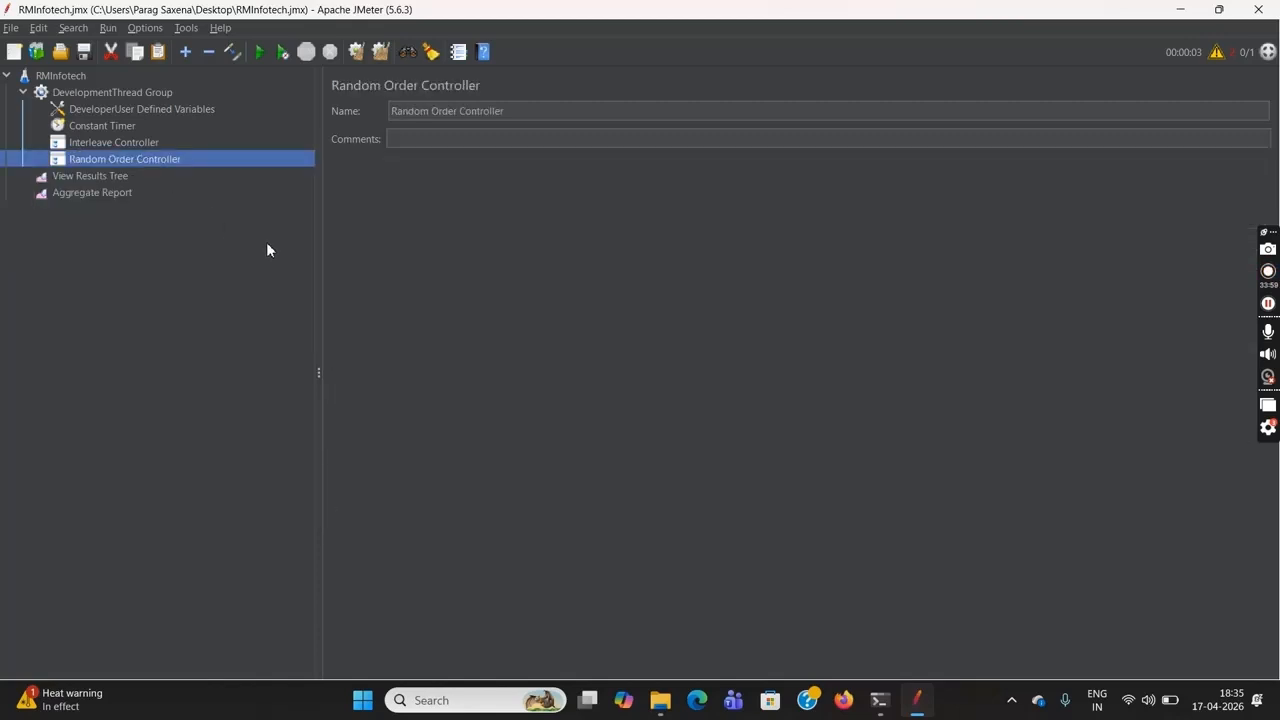
key("ctrl+v")
left_click(39, 160)
Remove the emptied Interleave Controller from the DevelopmentThread Group
left_click(110, 142)
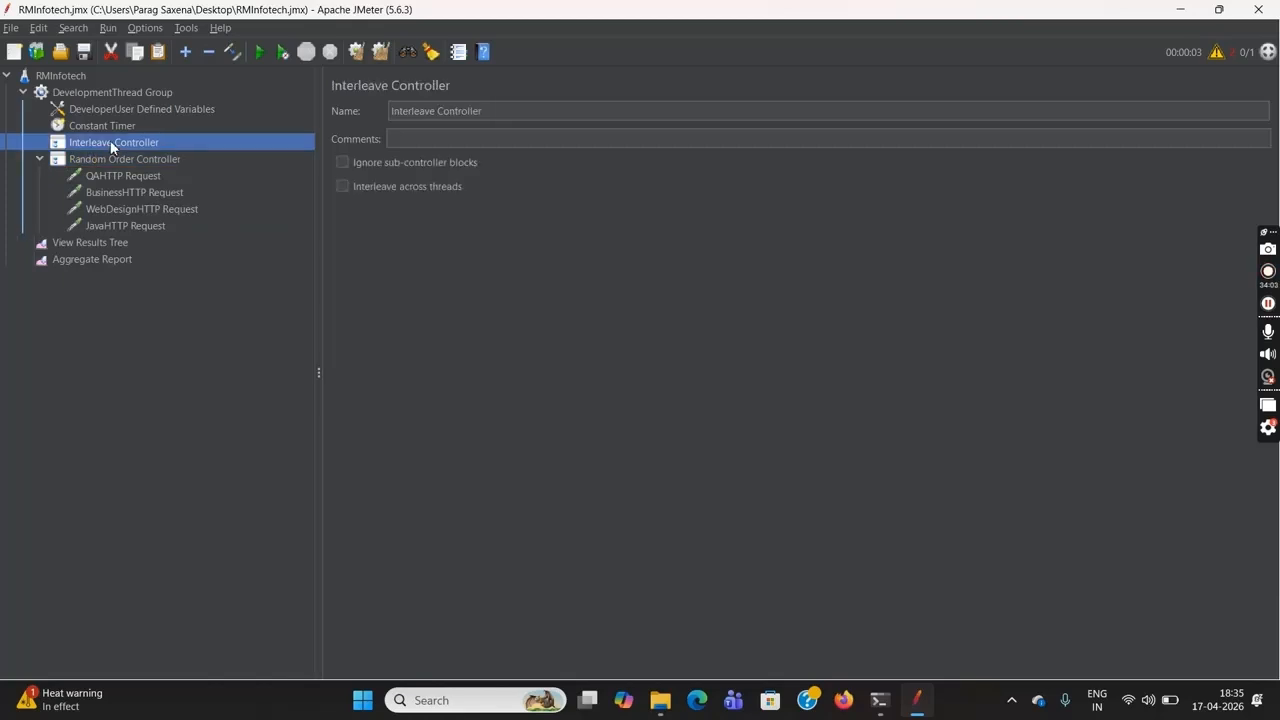
key("Delete")
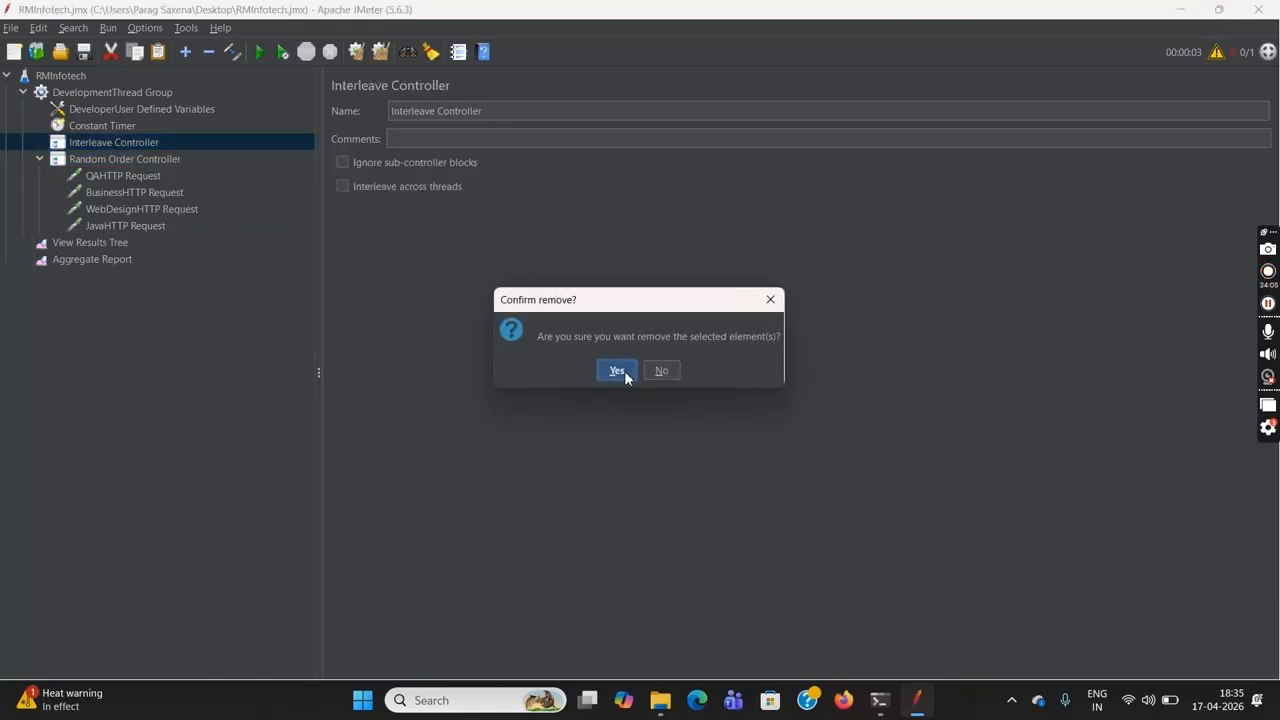
left_click(617, 371)
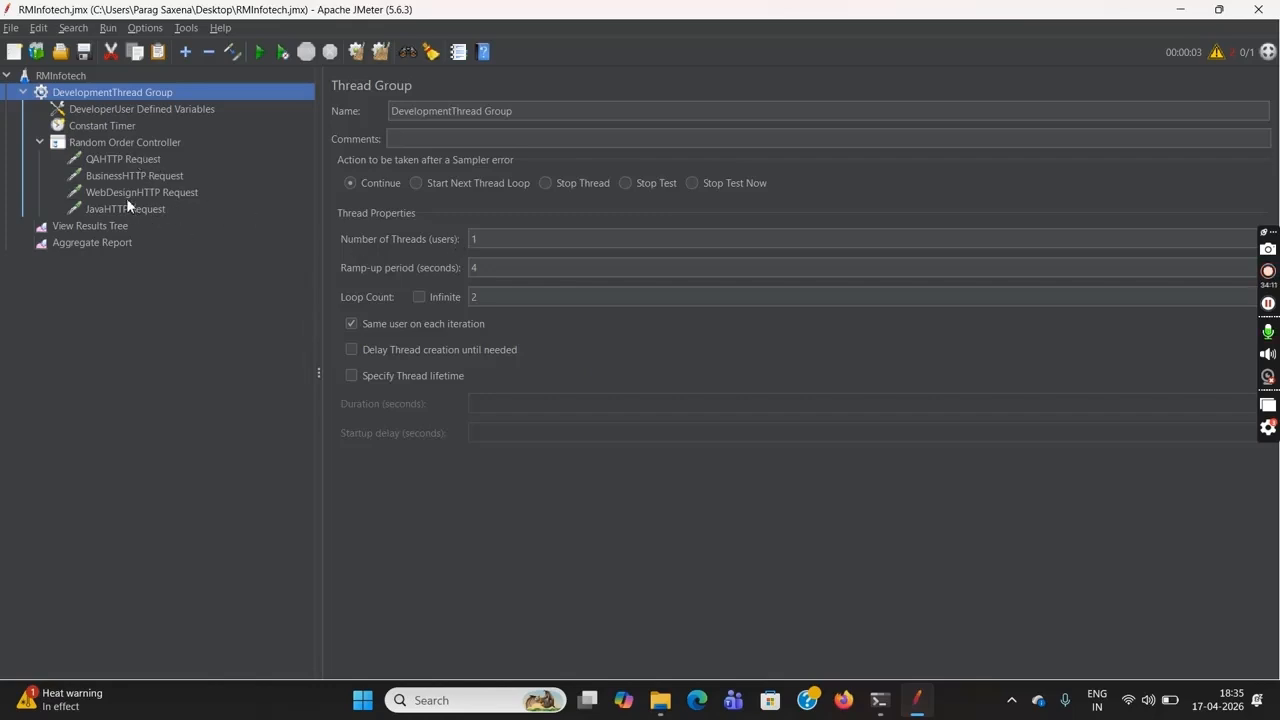
Set the DevelopmentThread Group's loop count to 1 and open the QA HTTP request under the Random Order Controller
left_click(502, 296)
key("BackSpace")
type("1")
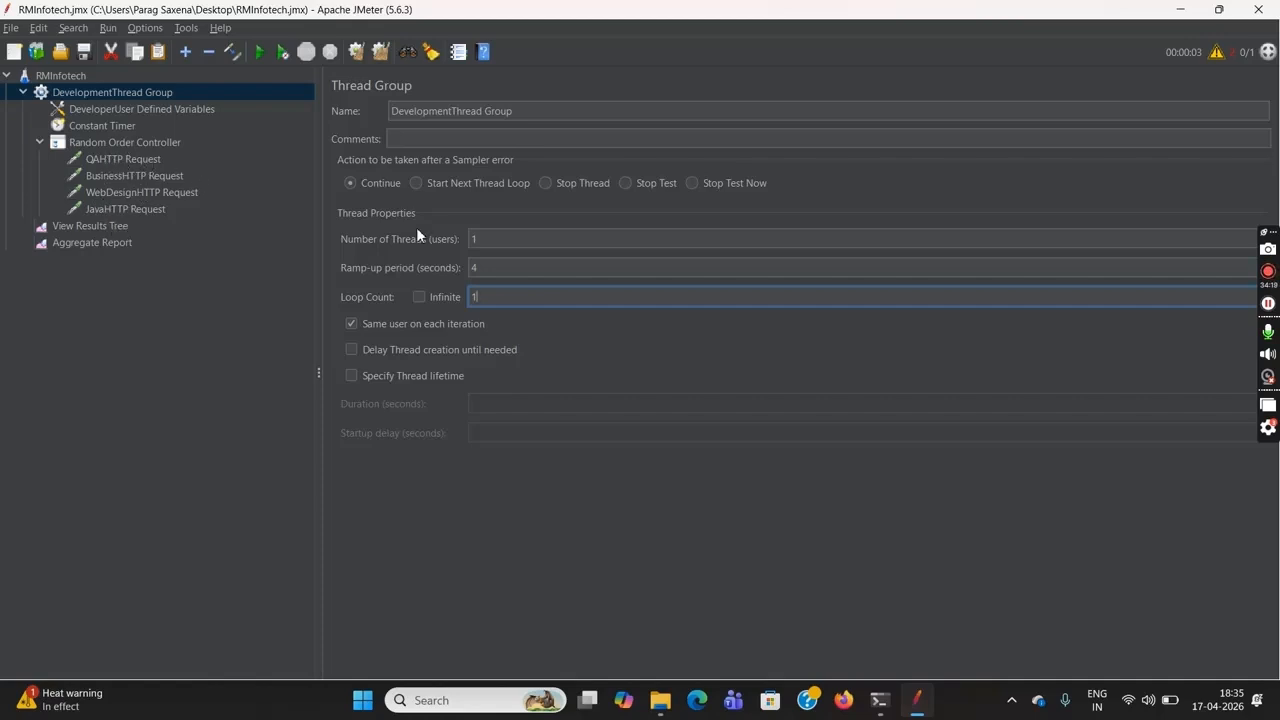
left_click(155, 162)
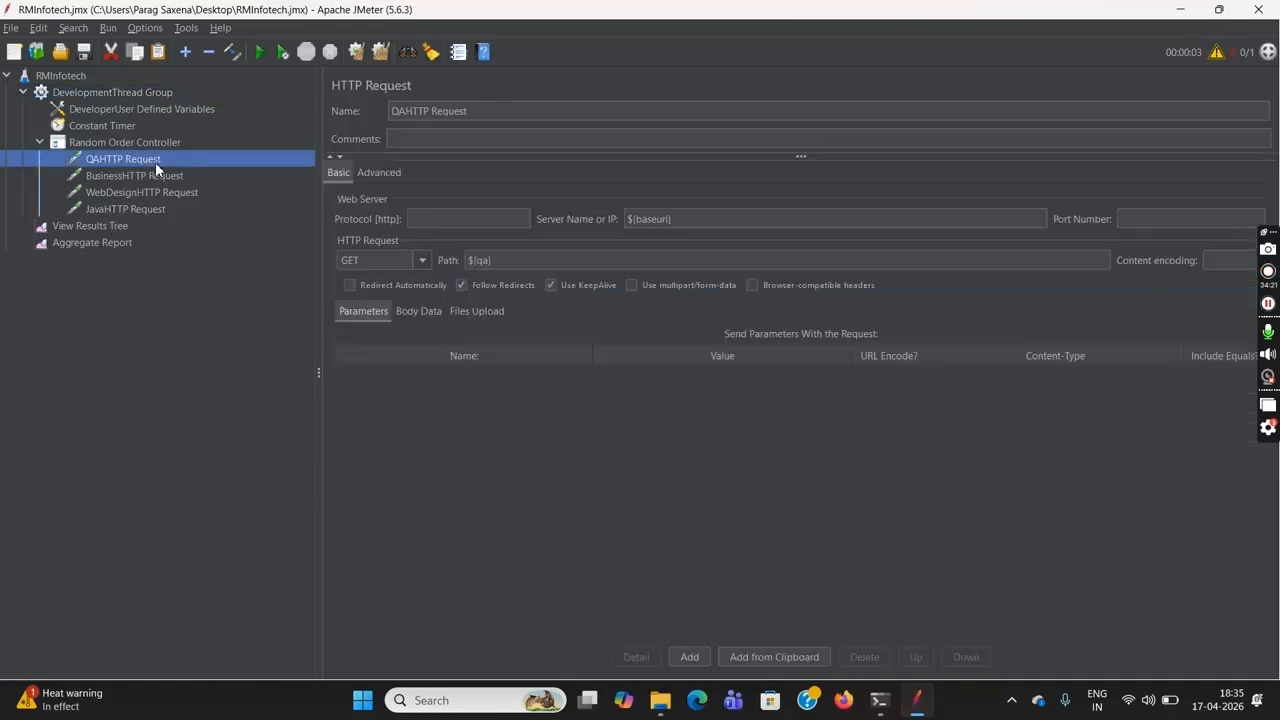
Review the Business, WebDesign, Java and QA HTTP requests under the Random Order Controller
left_click(162, 176)
left_click(165, 191)
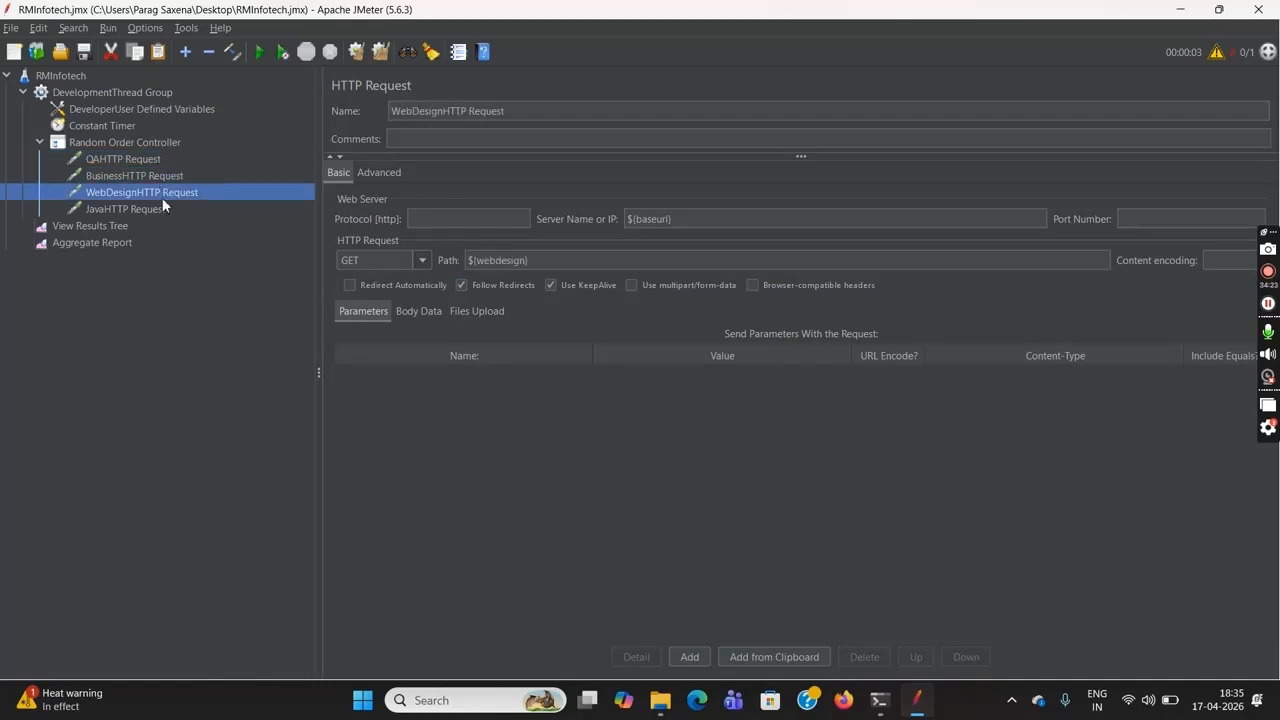
left_click(156, 206)
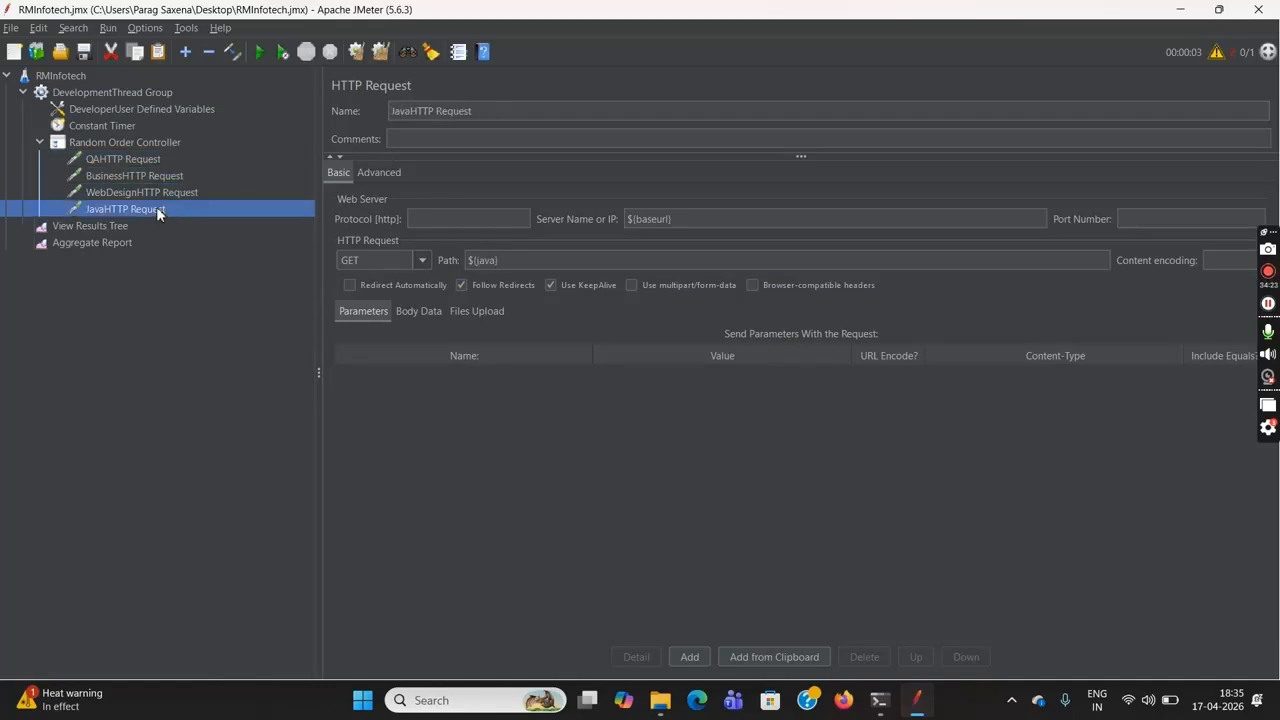
left_click(131, 160)
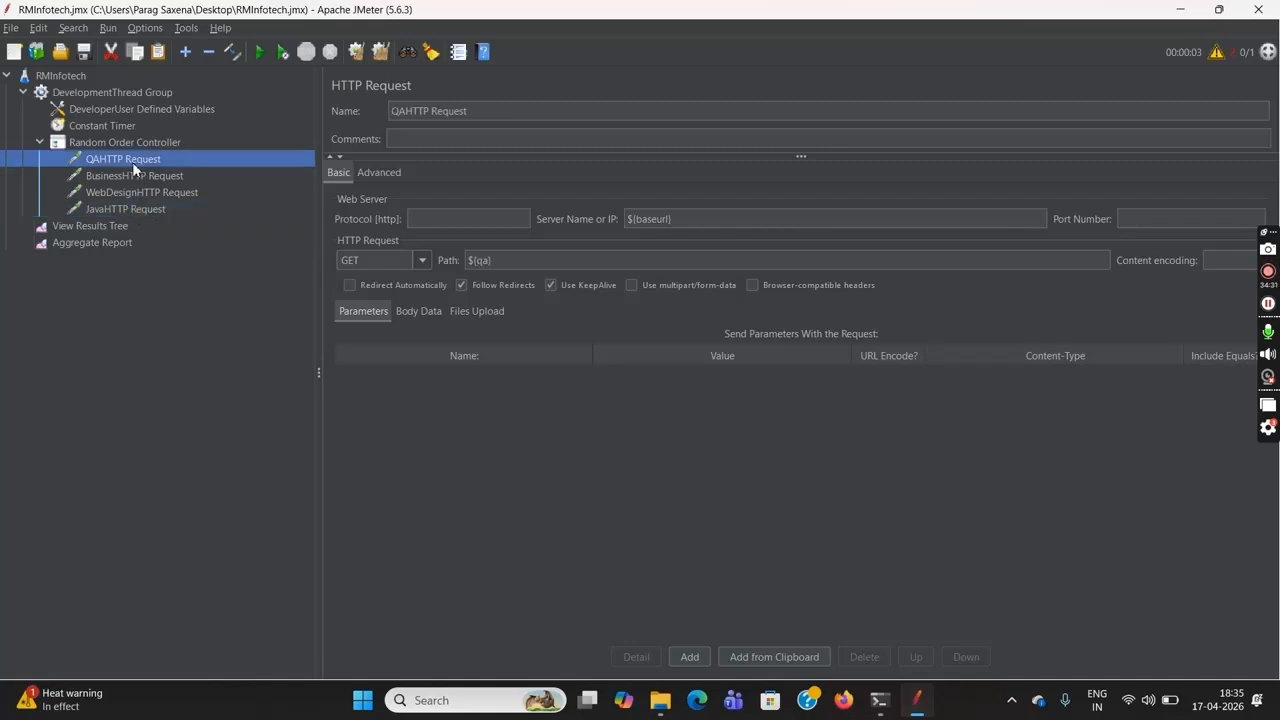
left_click(140, 174)
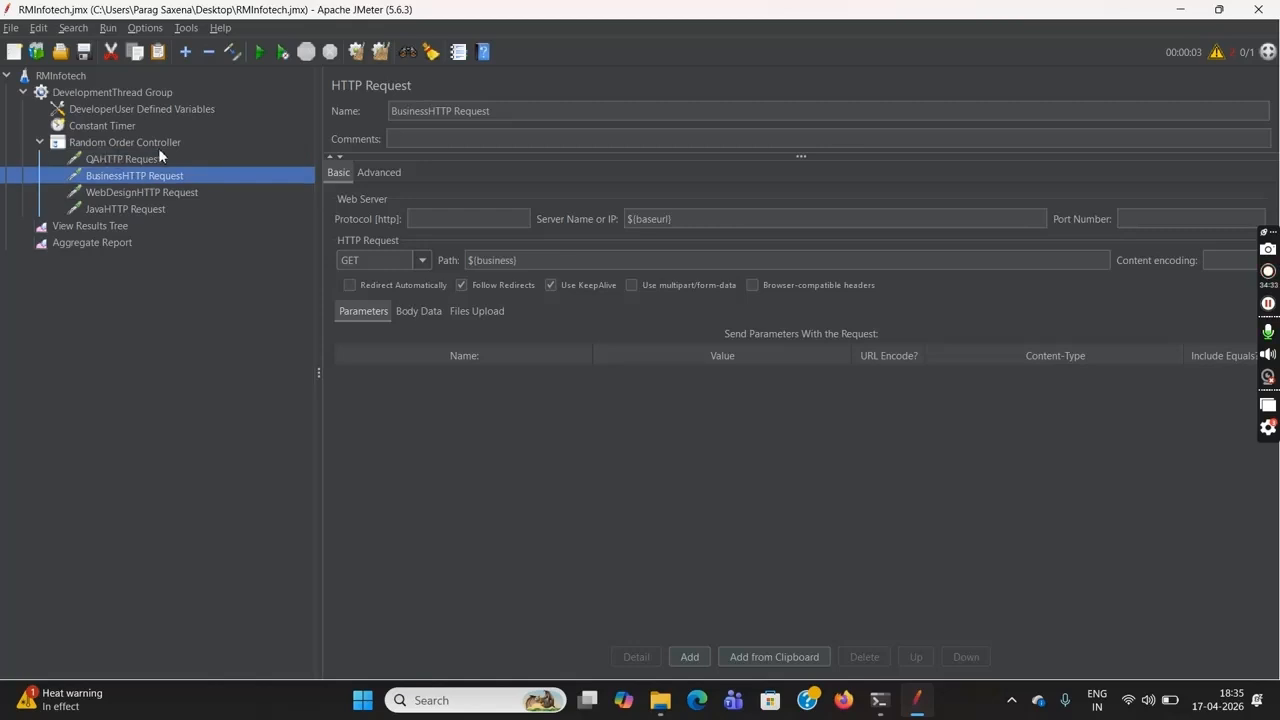
Clear the previous results from the Aggregate Report and the View Results Tree
left_click(116, 243)
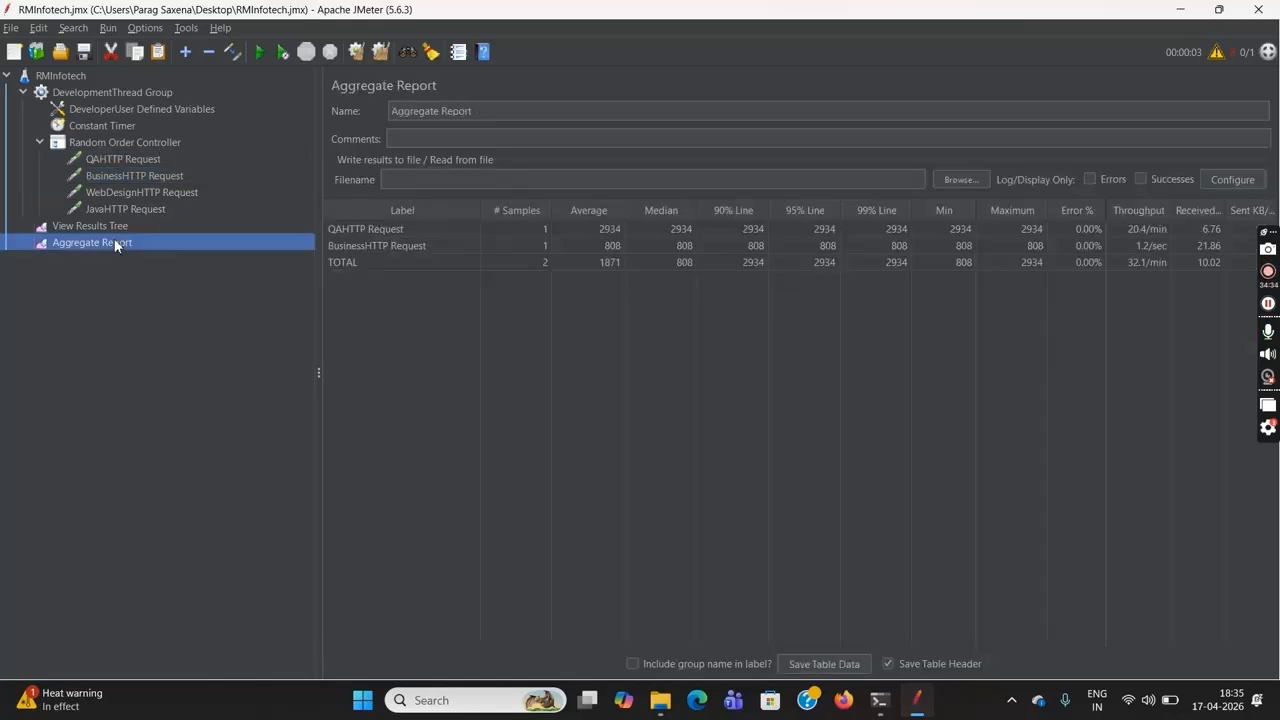
left_click(356, 56)
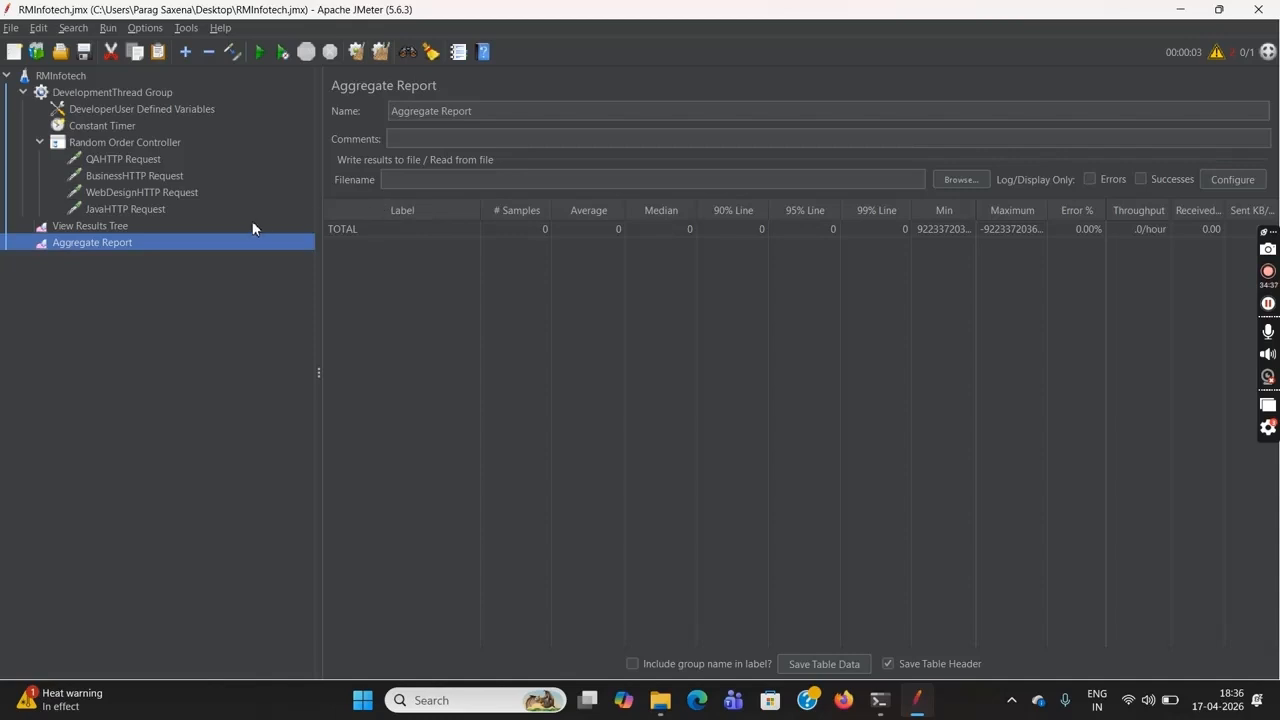
left_click(90, 226)
left_click(357, 60)
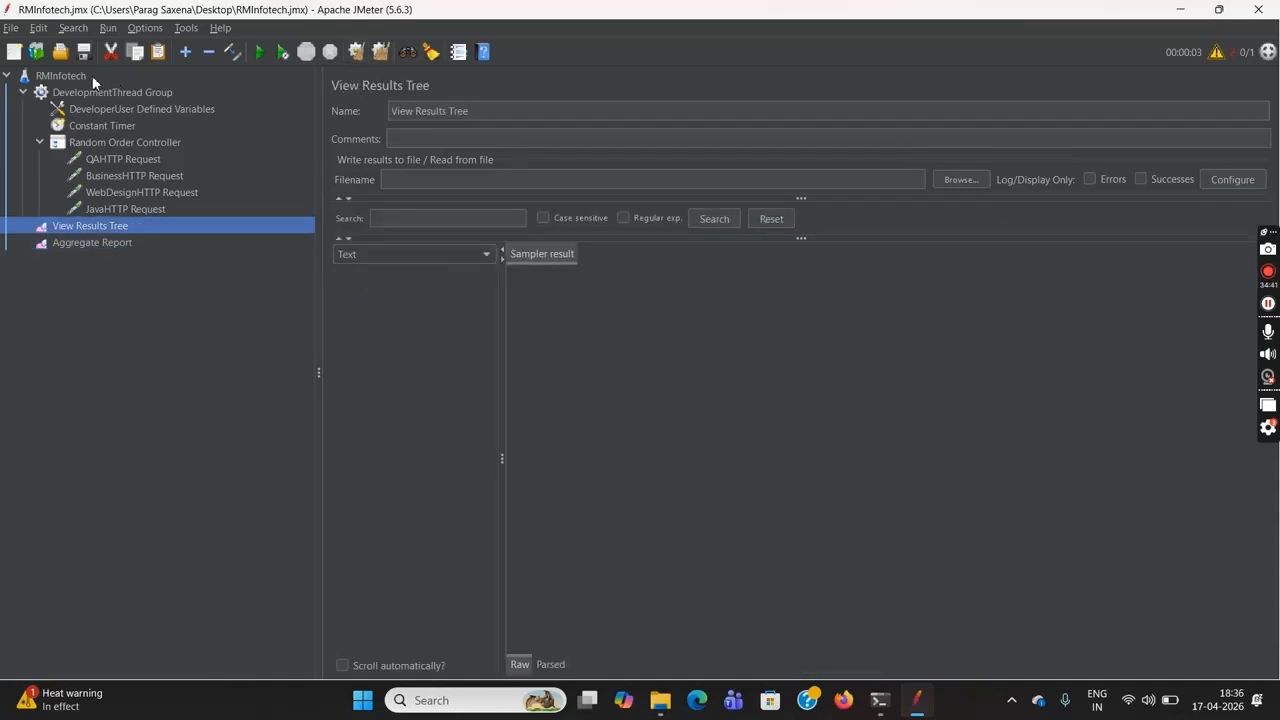
Run the RMInfotech test plan without pauses and open the Aggregate Report to check the request order
left_click(60, 77)
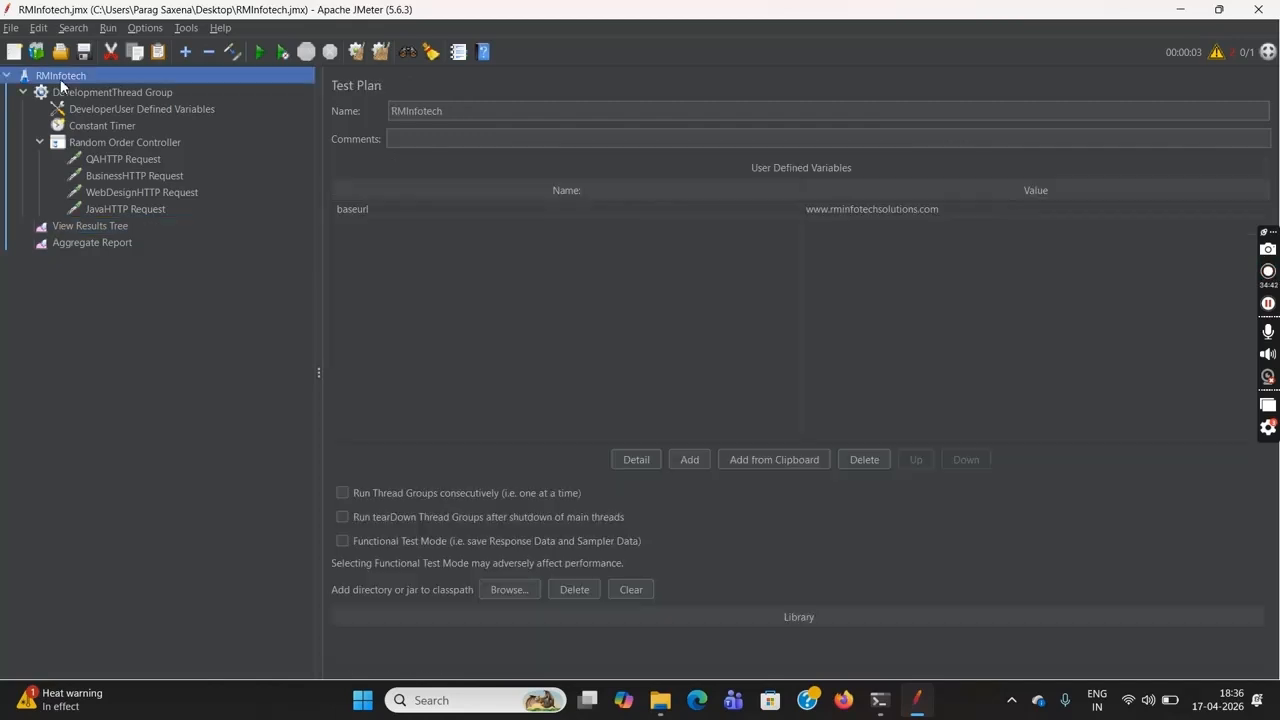
left_click(284, 56)
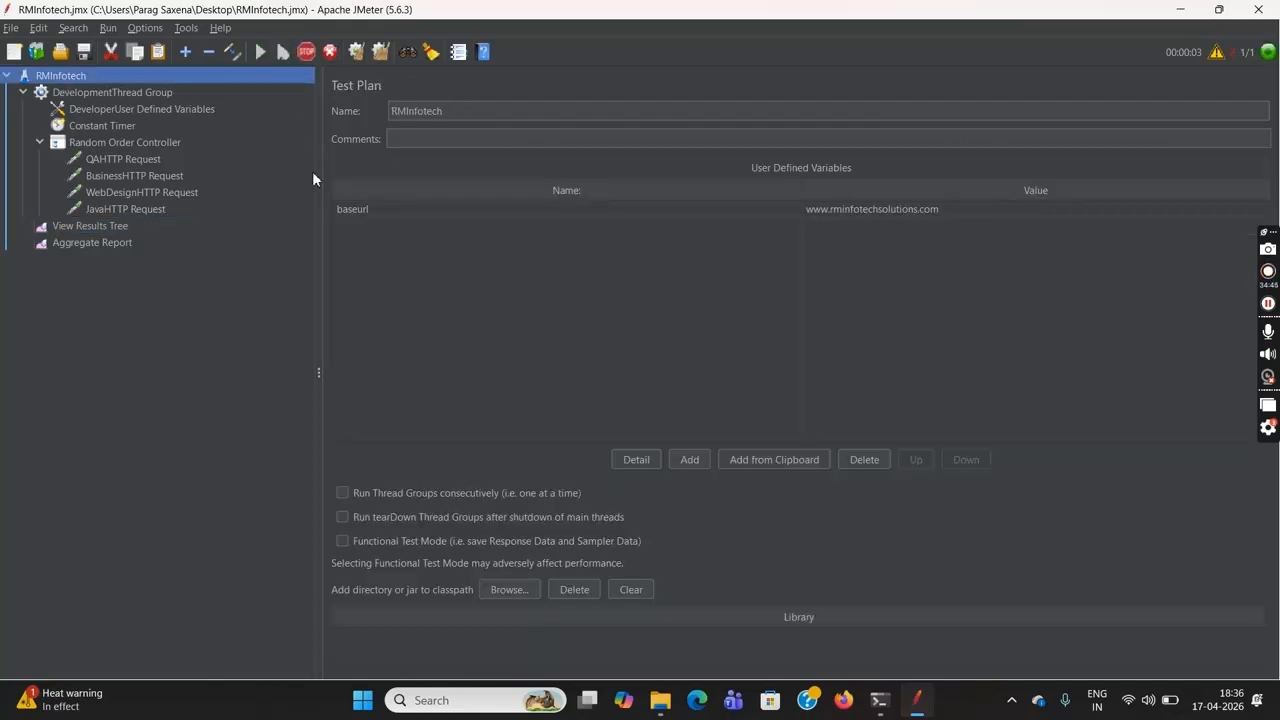
left_click(116, 242)
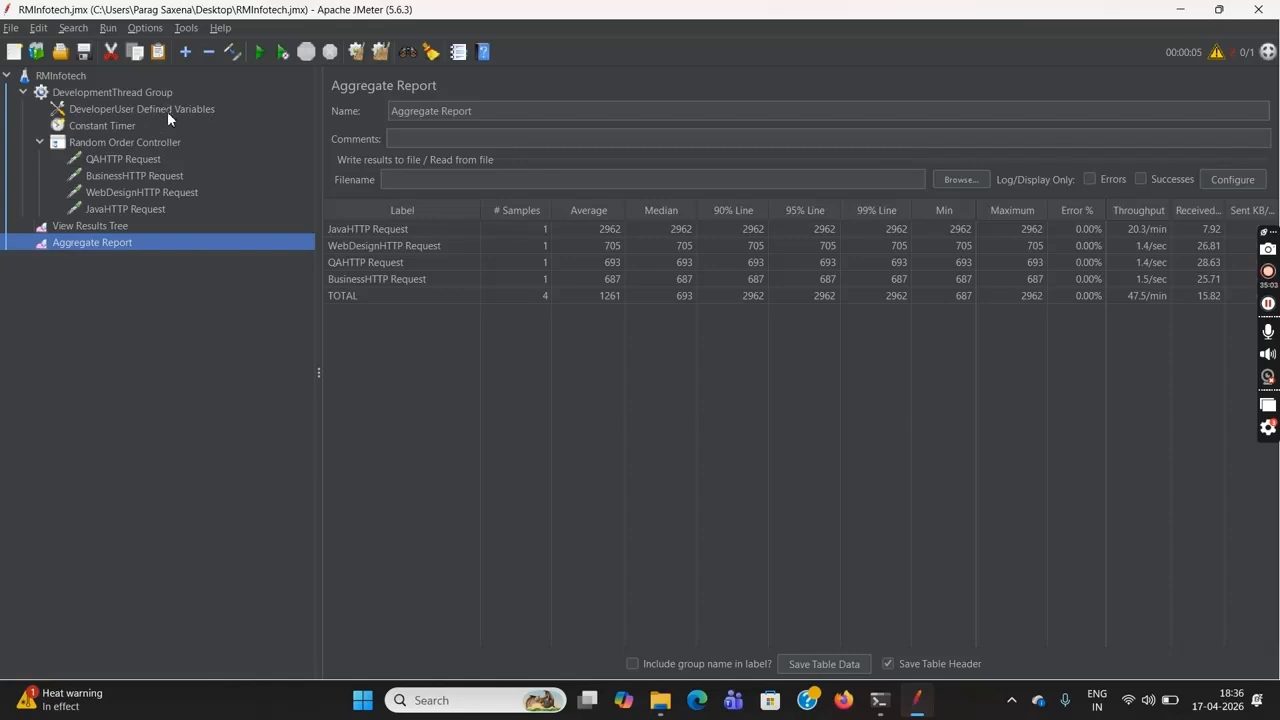
left_click(139, 95)
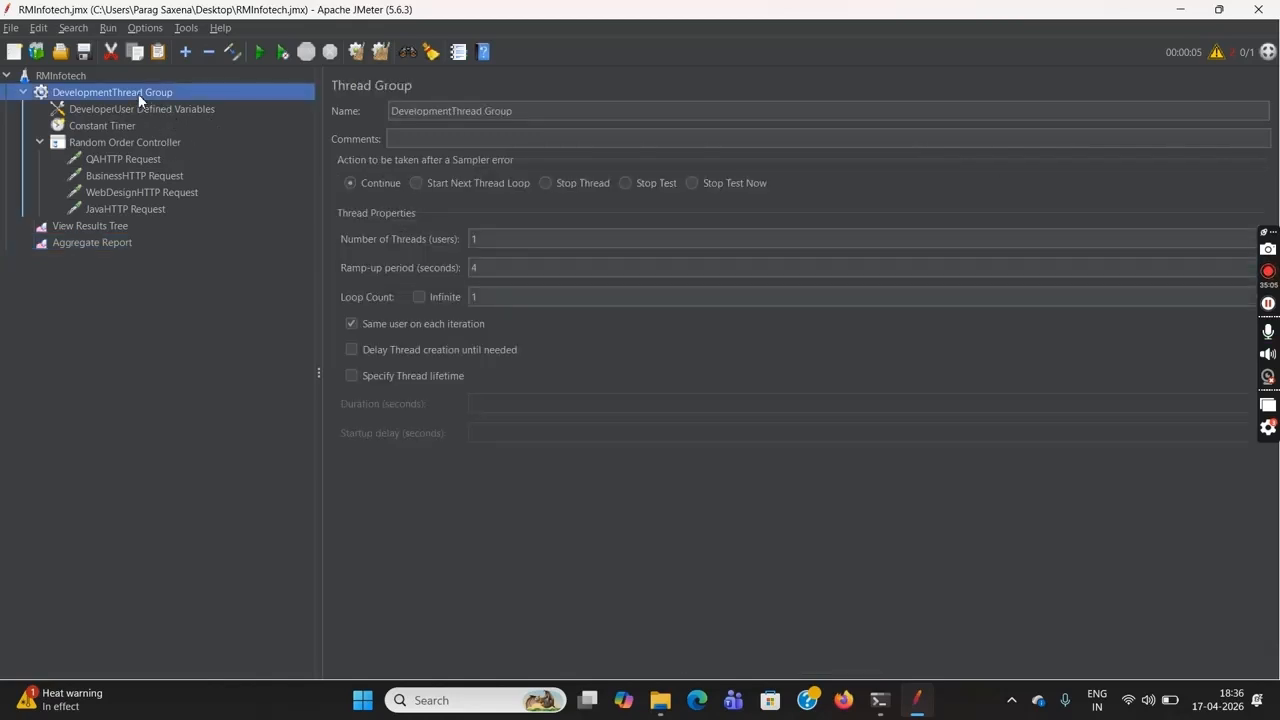
right_click(139, 95)
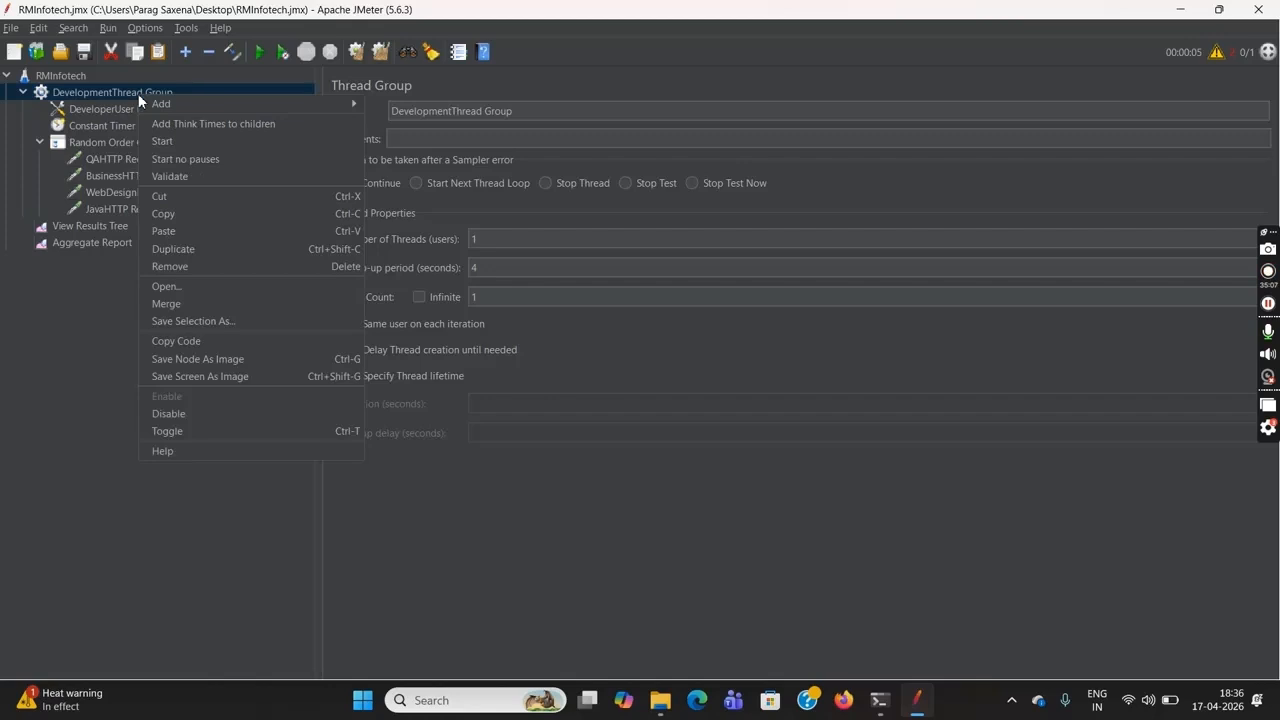
mouse_move(220, 104)
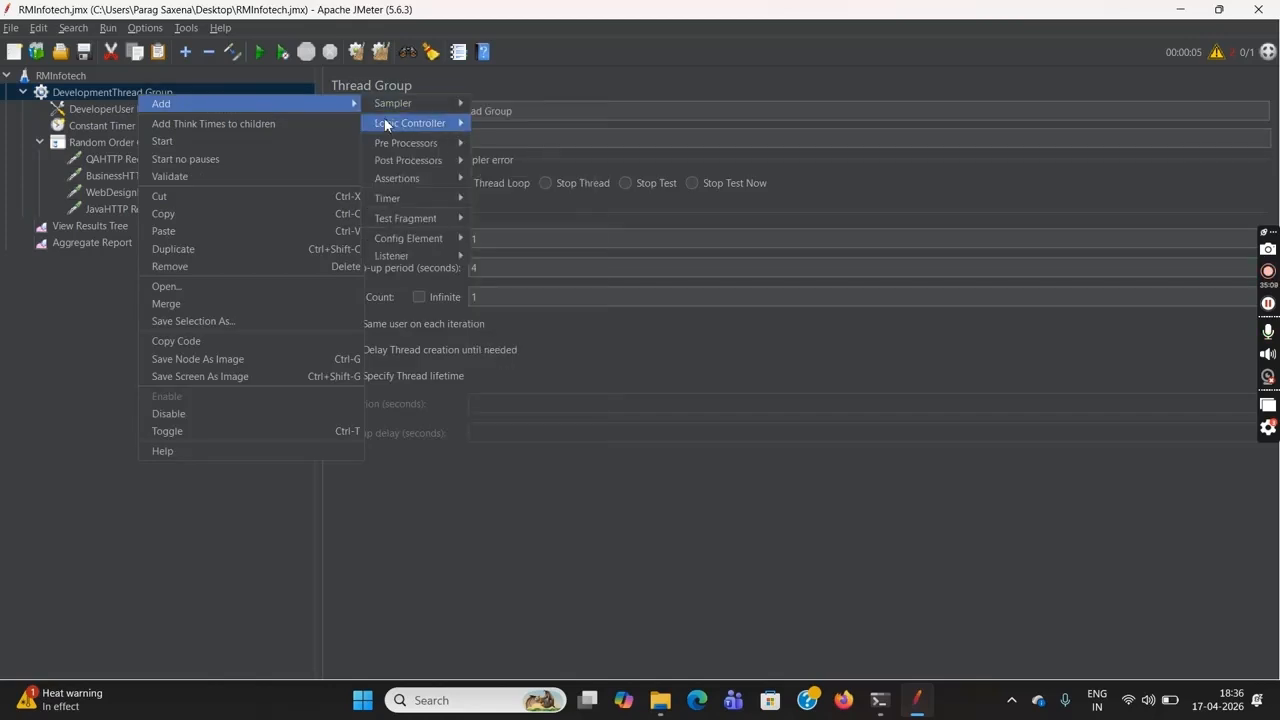
mouse_move(404, 122)
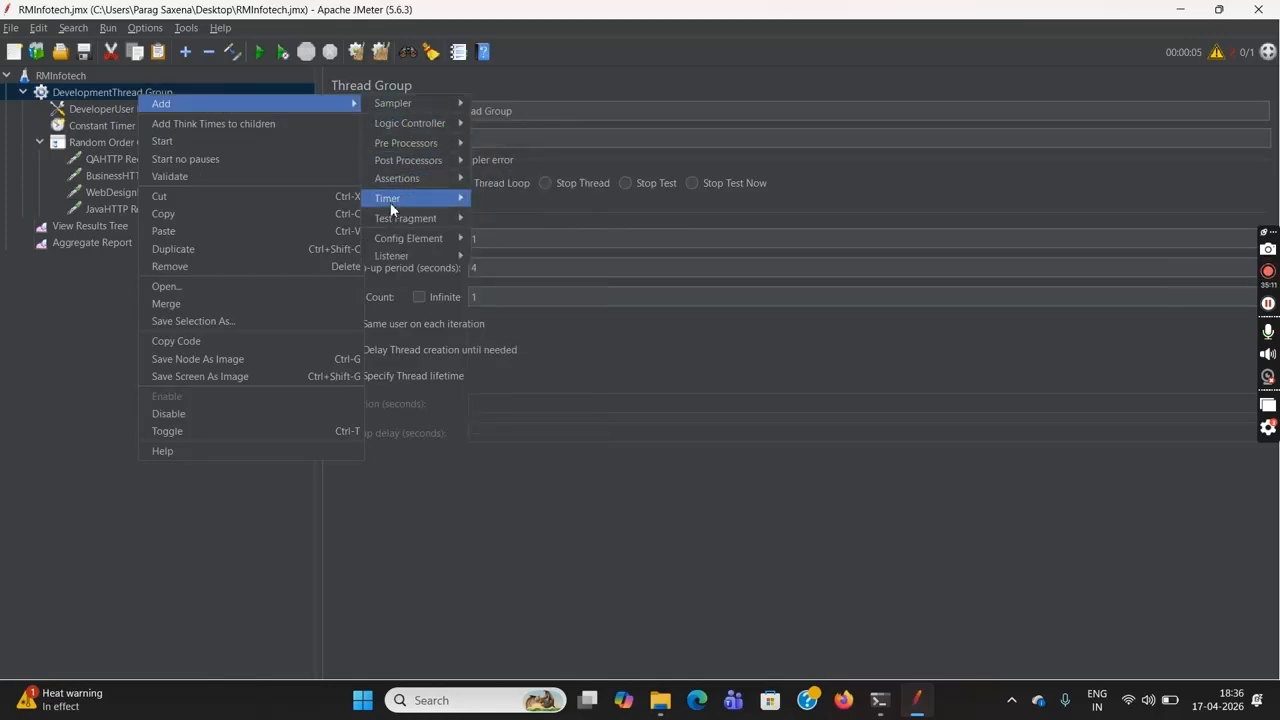
mouse_move(386, 224)
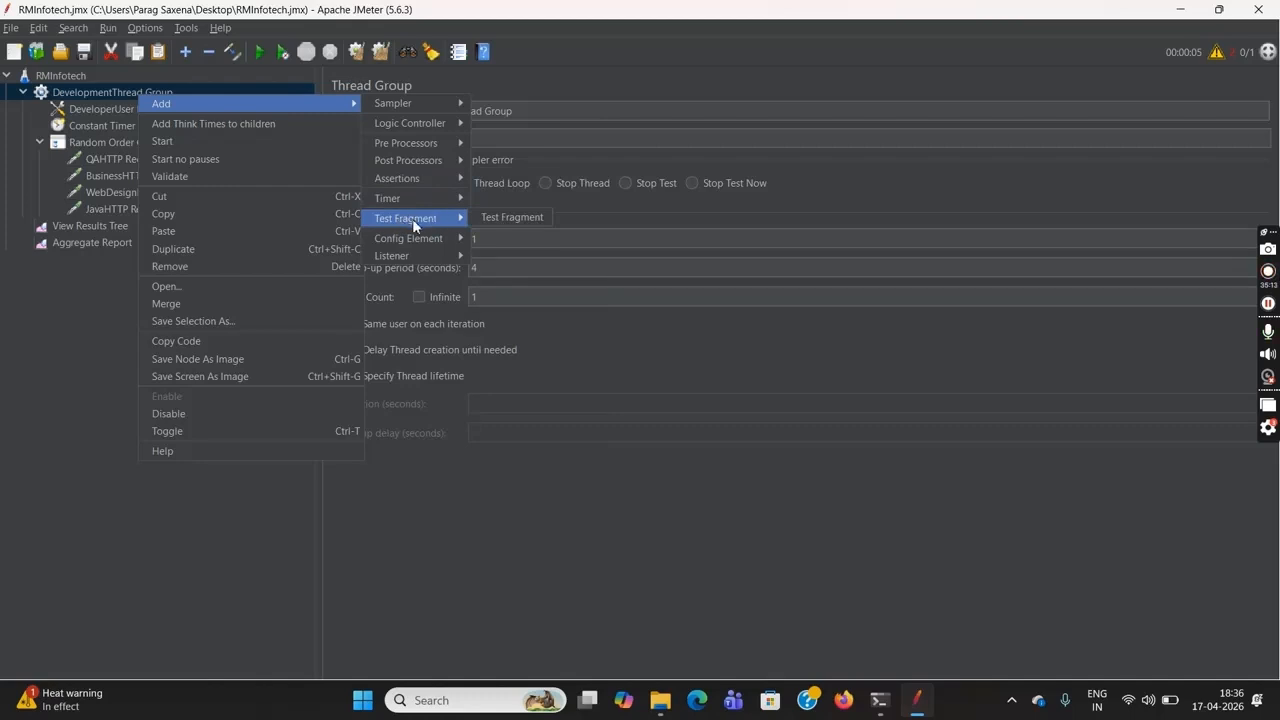
left_click(99, 360)
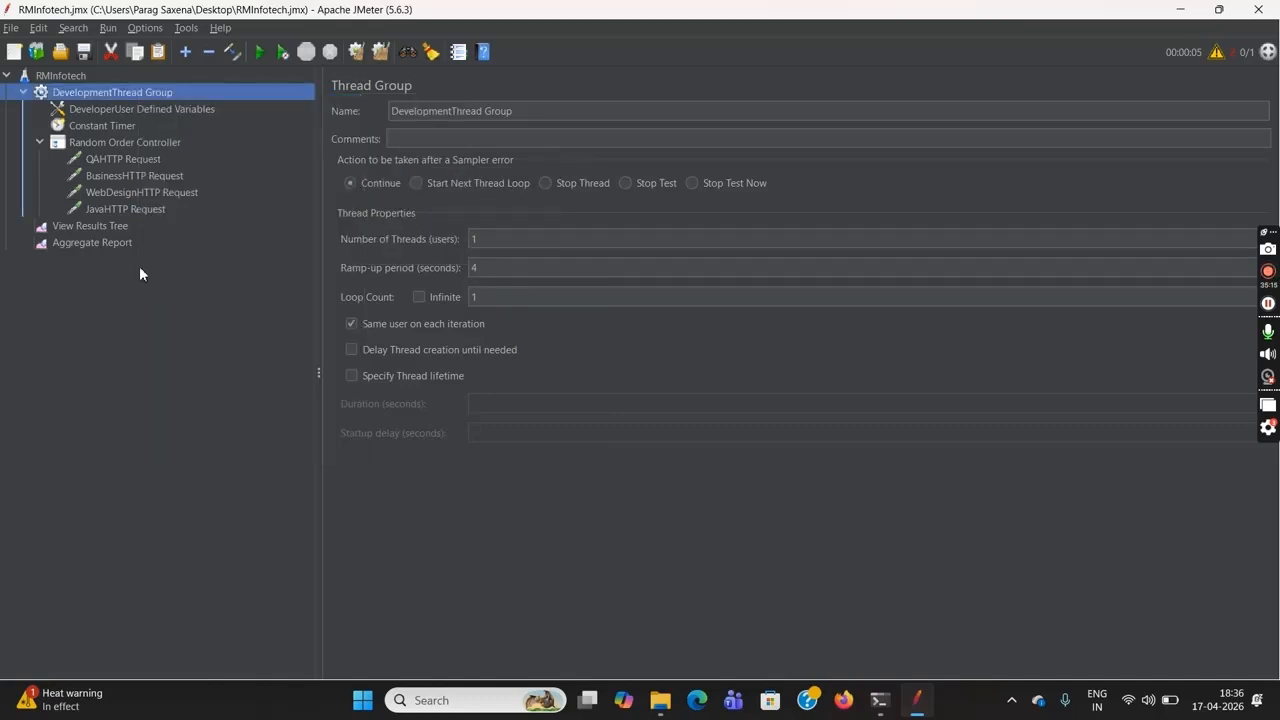
Add a Test Fragment to the DevelopmentThread Group
right_click(174, 94)
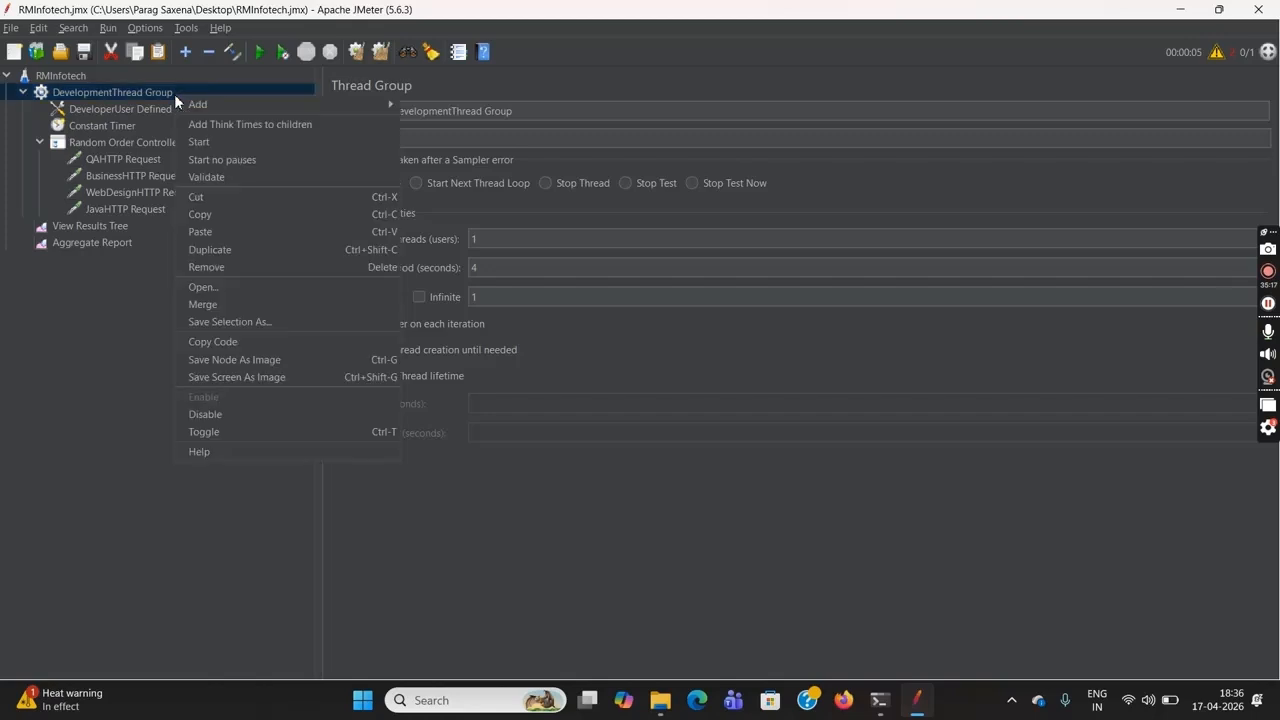
mouse_move(293, 108)
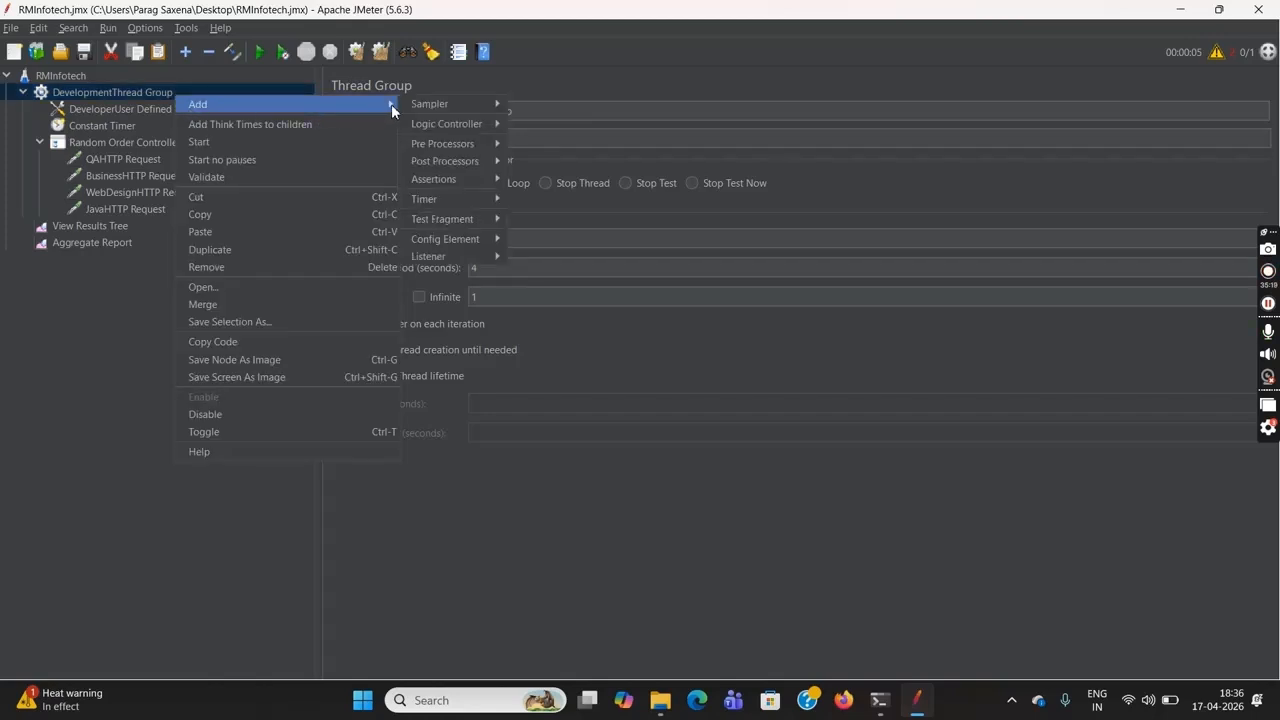
mouse_move(431, 224)
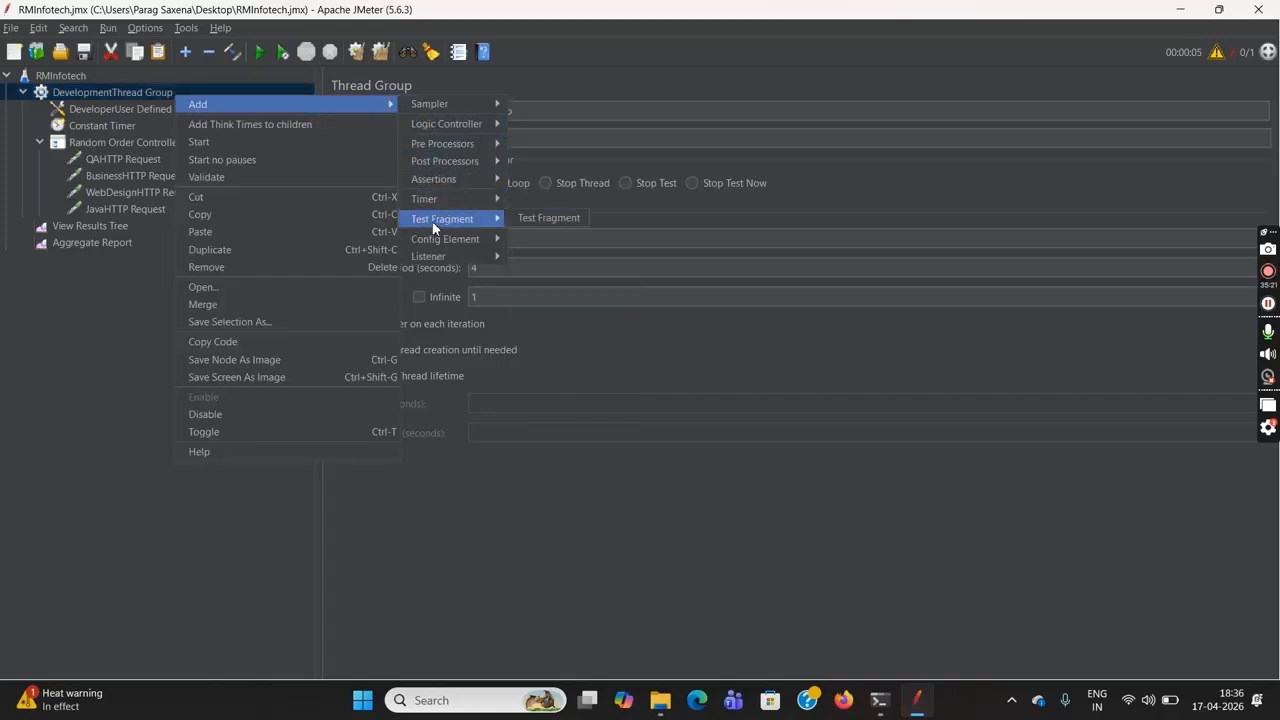
left_click(549, 219)
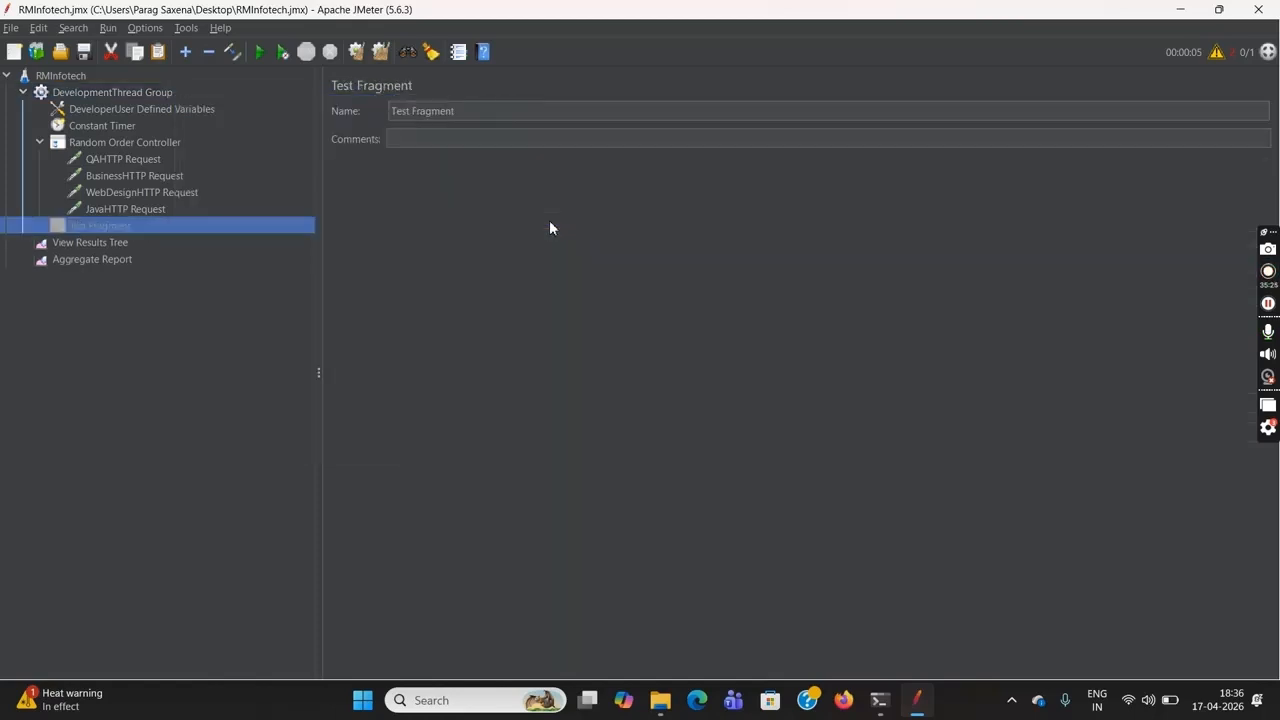
Add an HTTP Request sampler inside the Test Fragment and name it LoginHTTP Request
right_click(137, 223)
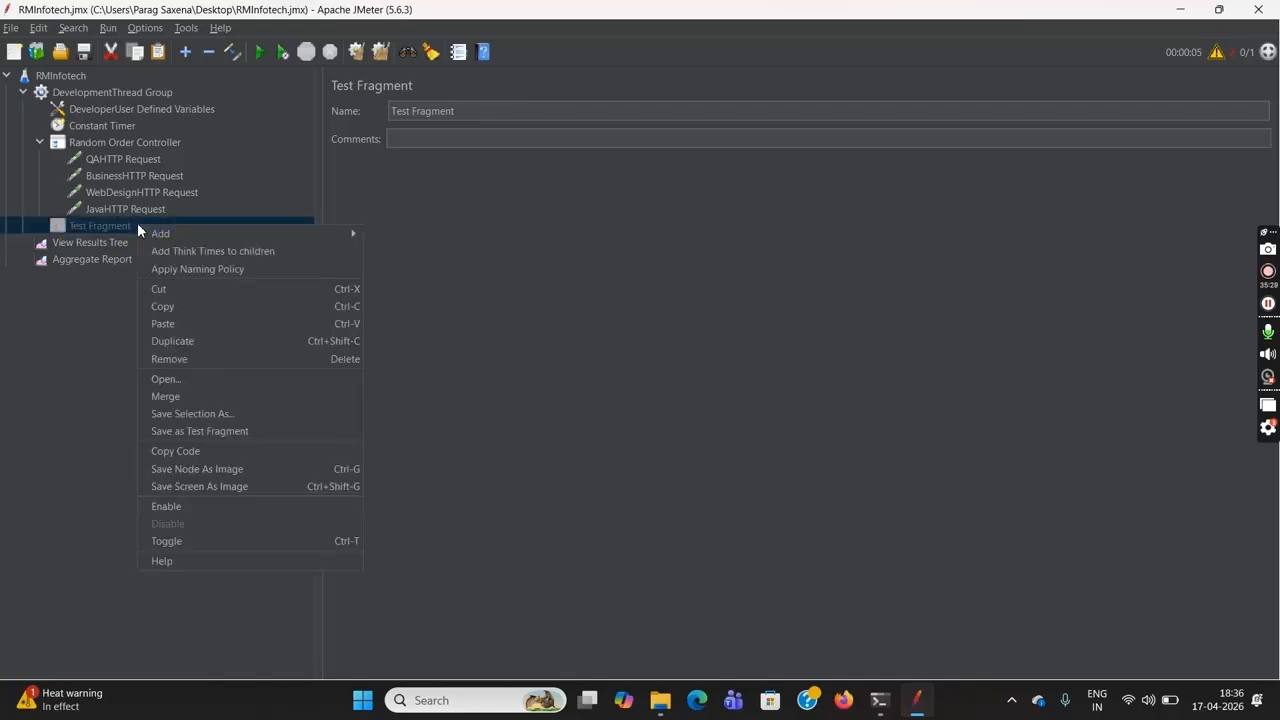
mouse_move(245, 238)
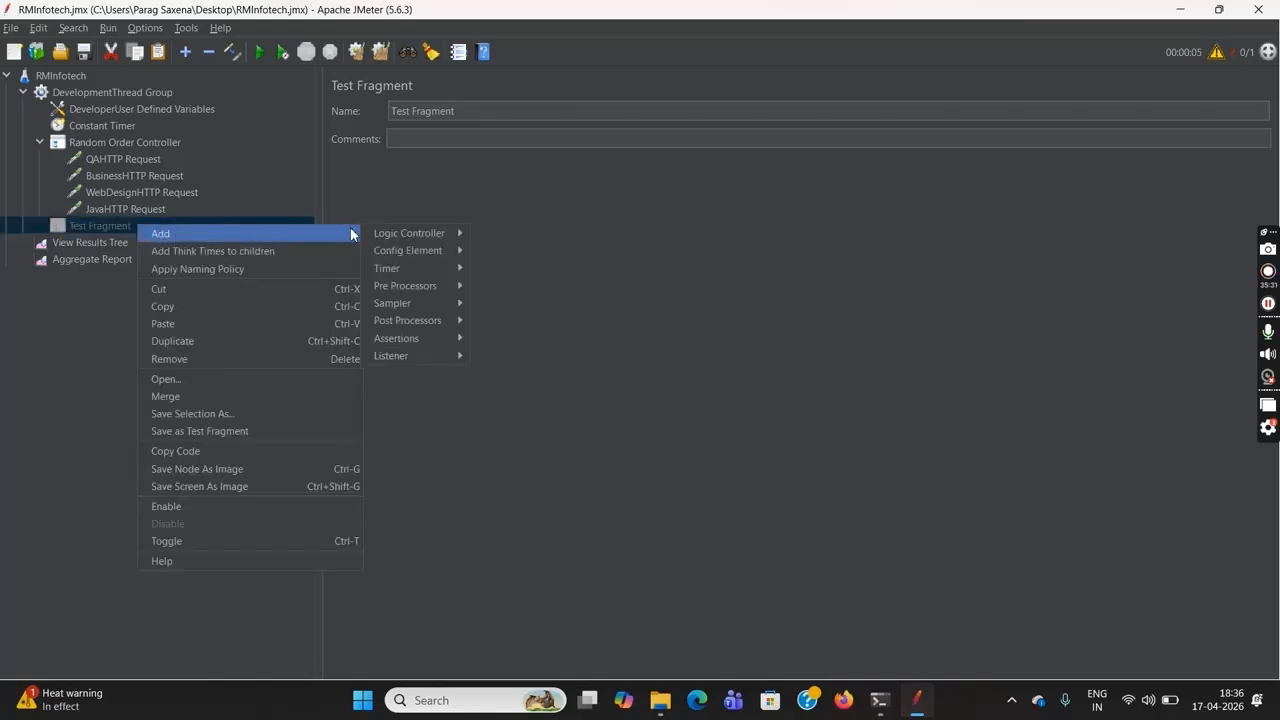
mouse_move(452, 303)
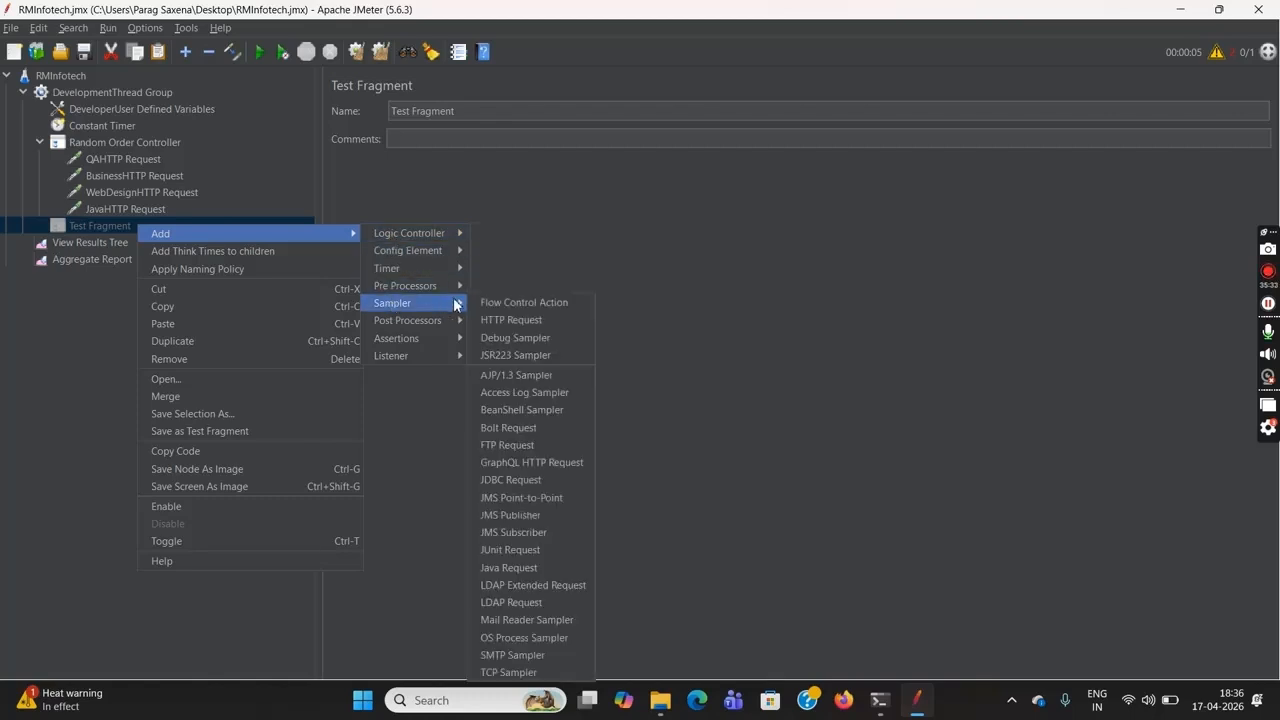
left_click(528, 319)
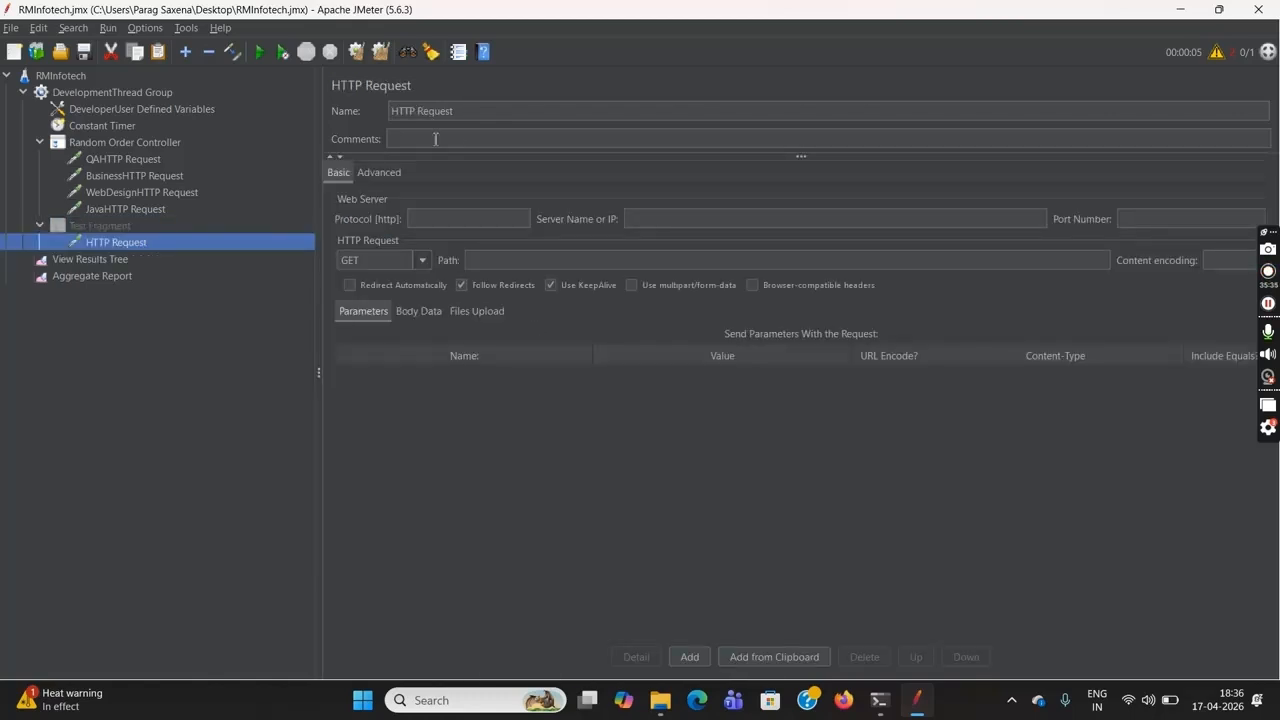
left_click(402, 118)
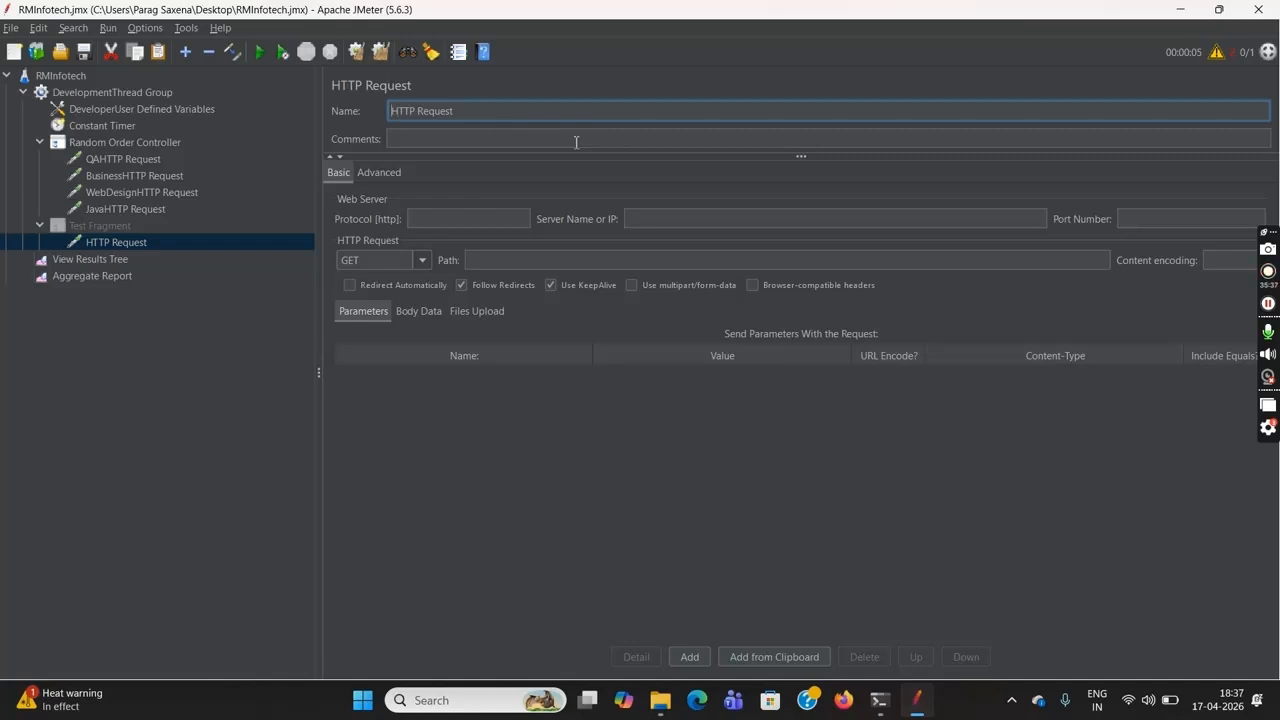
type("Login")
Set the login request's server name to ${baseurl} and its path to /indexlogin.html
left_click(754, 220)
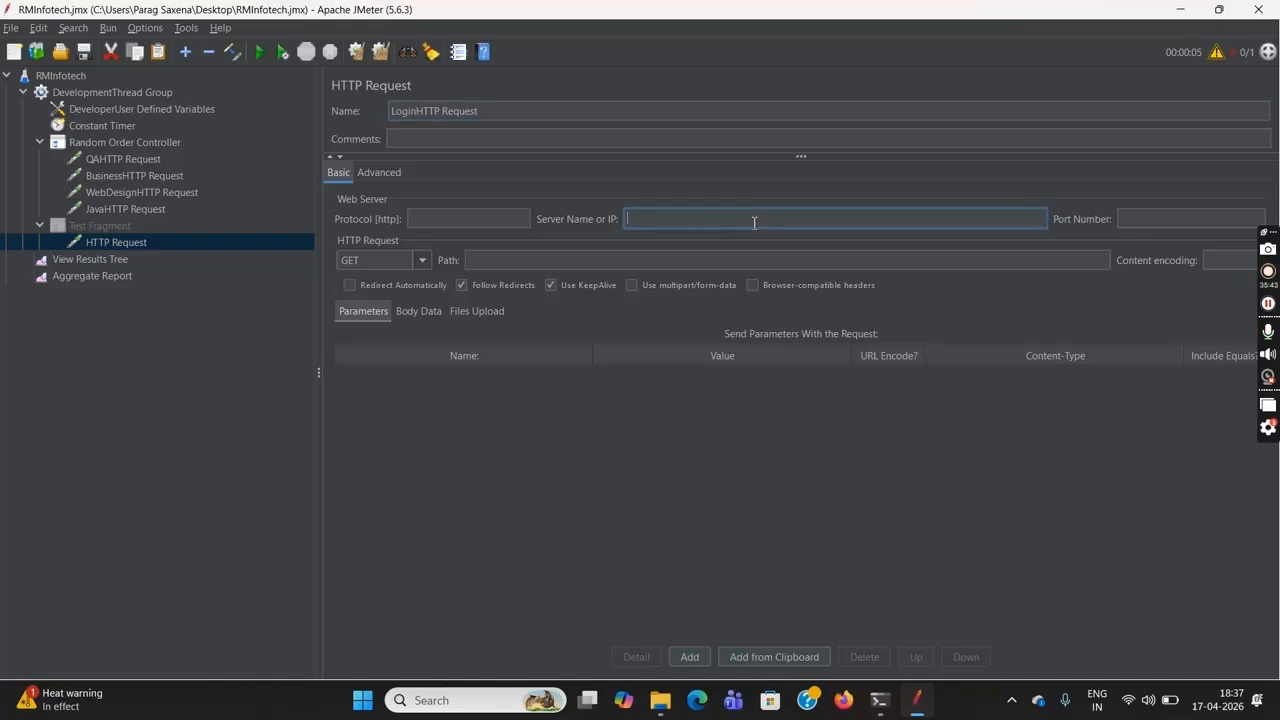
type("${baseurl")
left_click(727, 261)
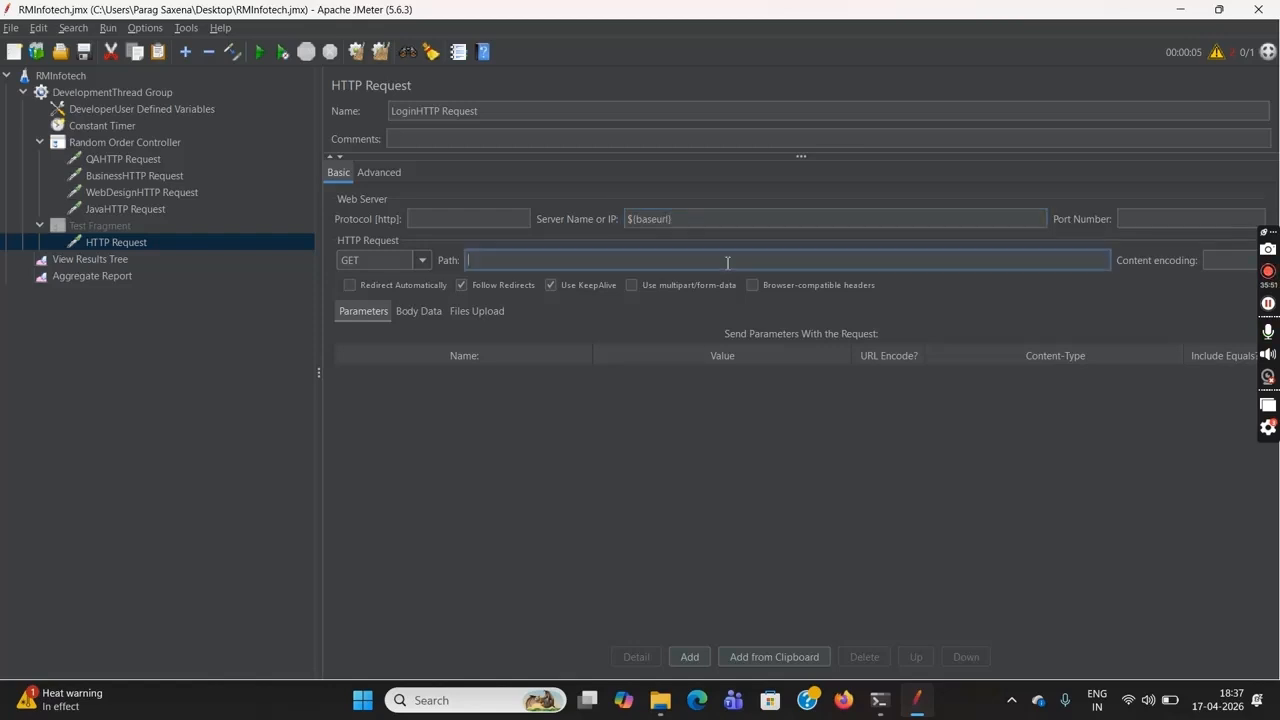
type("/indexiogin.html")
left_click(216, 331)
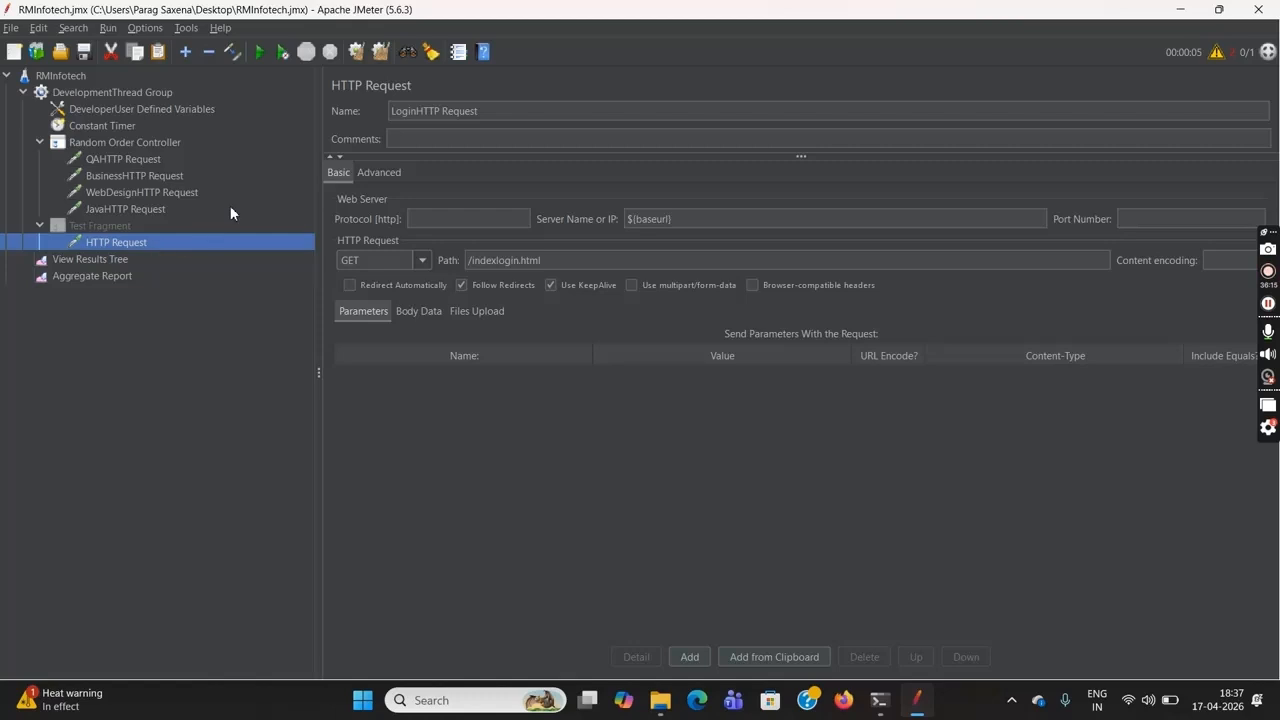
Clear the Random Order run's results from the Aggregate Report and the View Results Tree
left_click(120, 279)
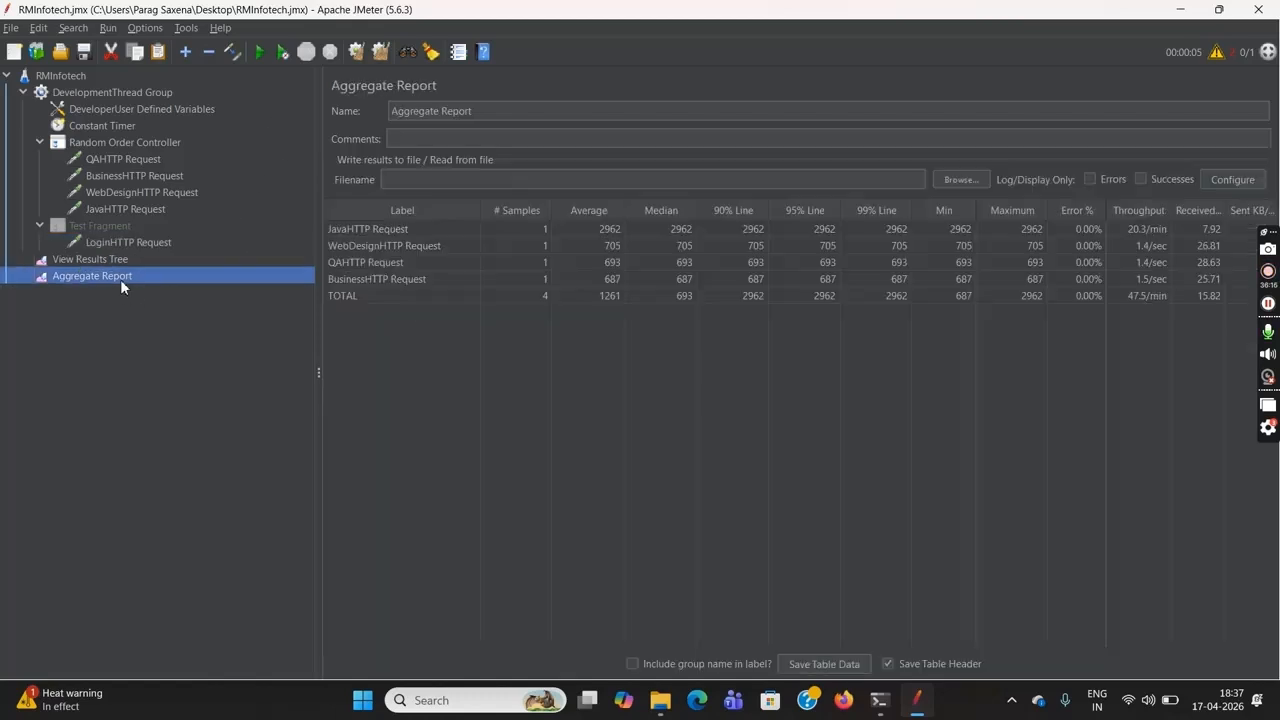
left_click(356, 52)
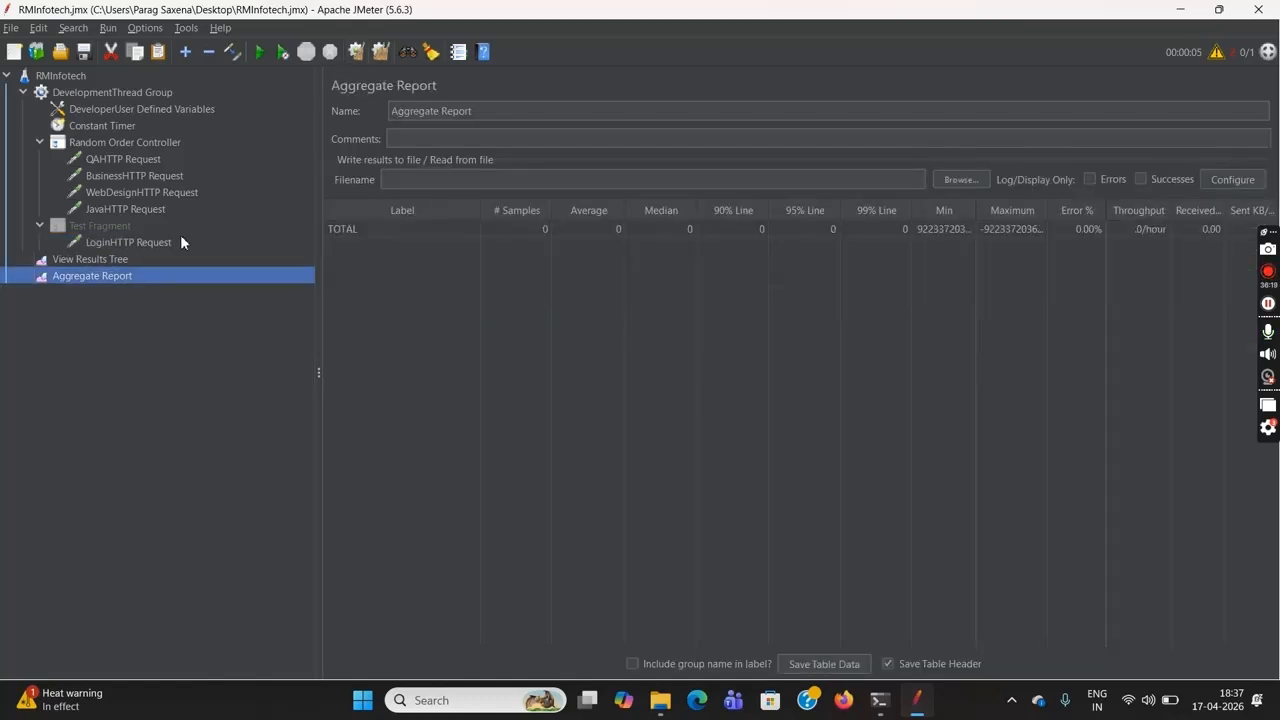
left_click(161, 261)
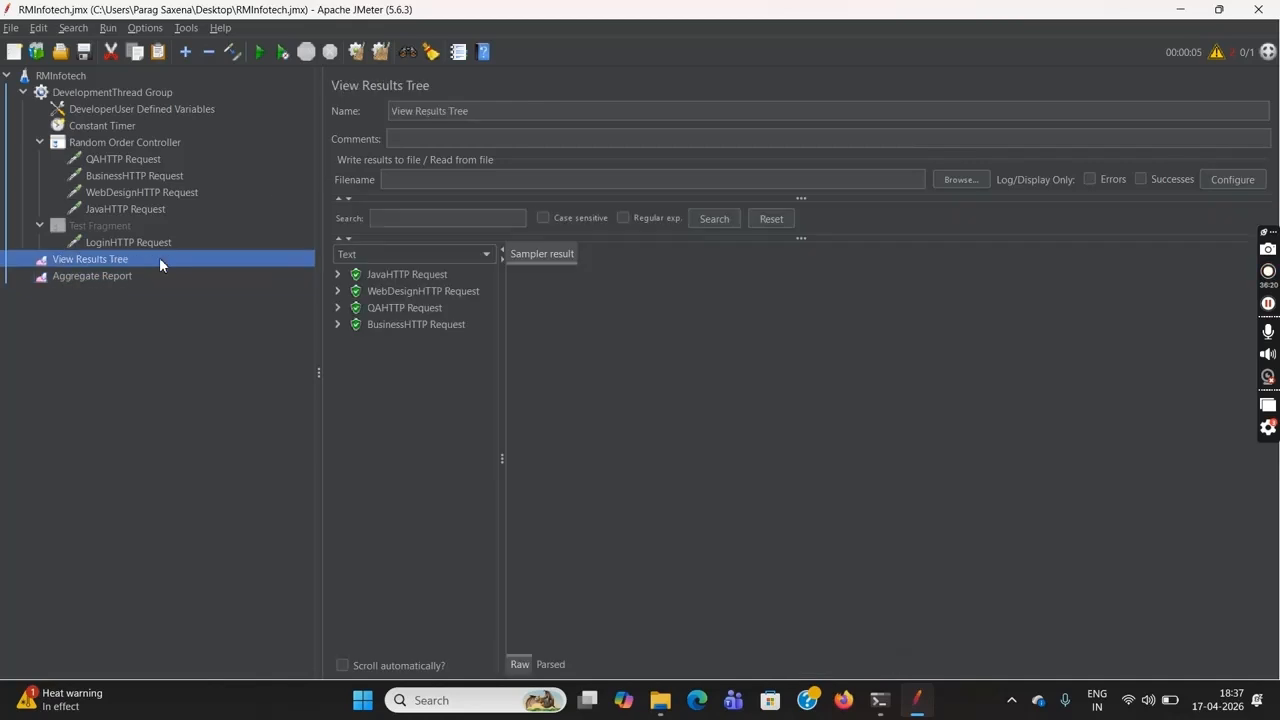
left_click(357, 54)
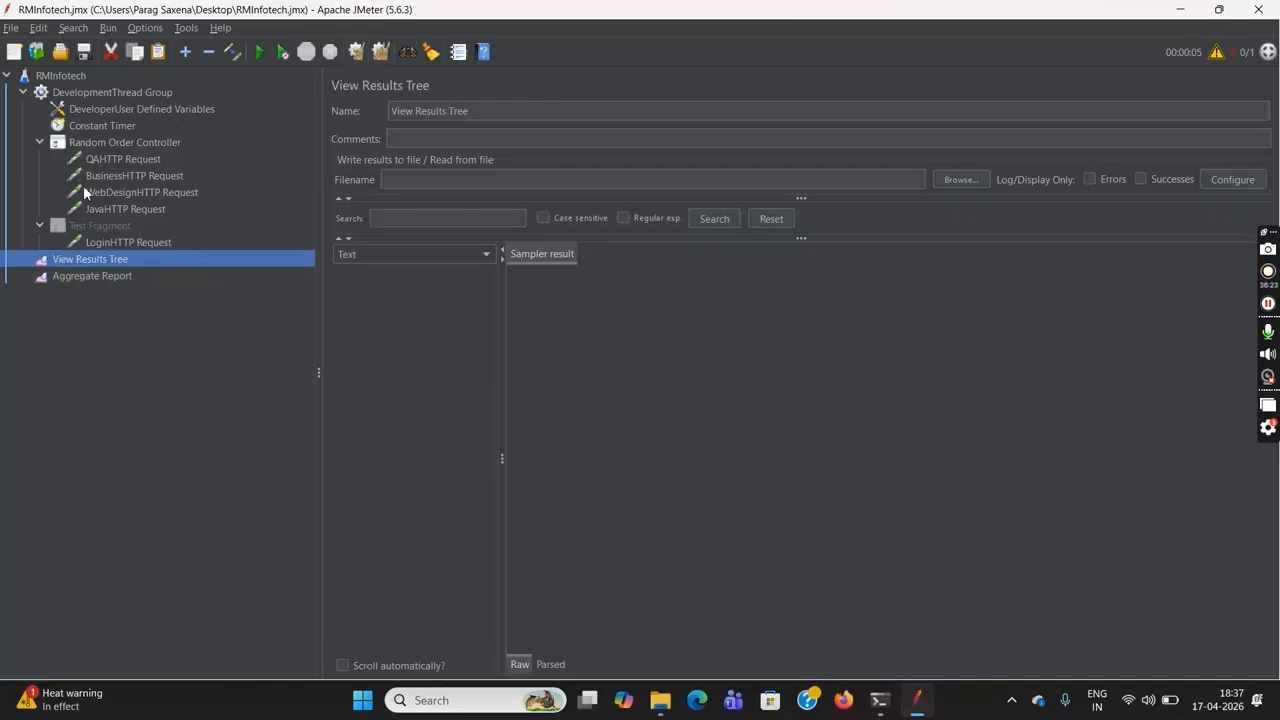
Check the four HTTP requests under the Random Order Controller and run the RMInfotech test plan with the Test Fragment included
left_click(110, 156)
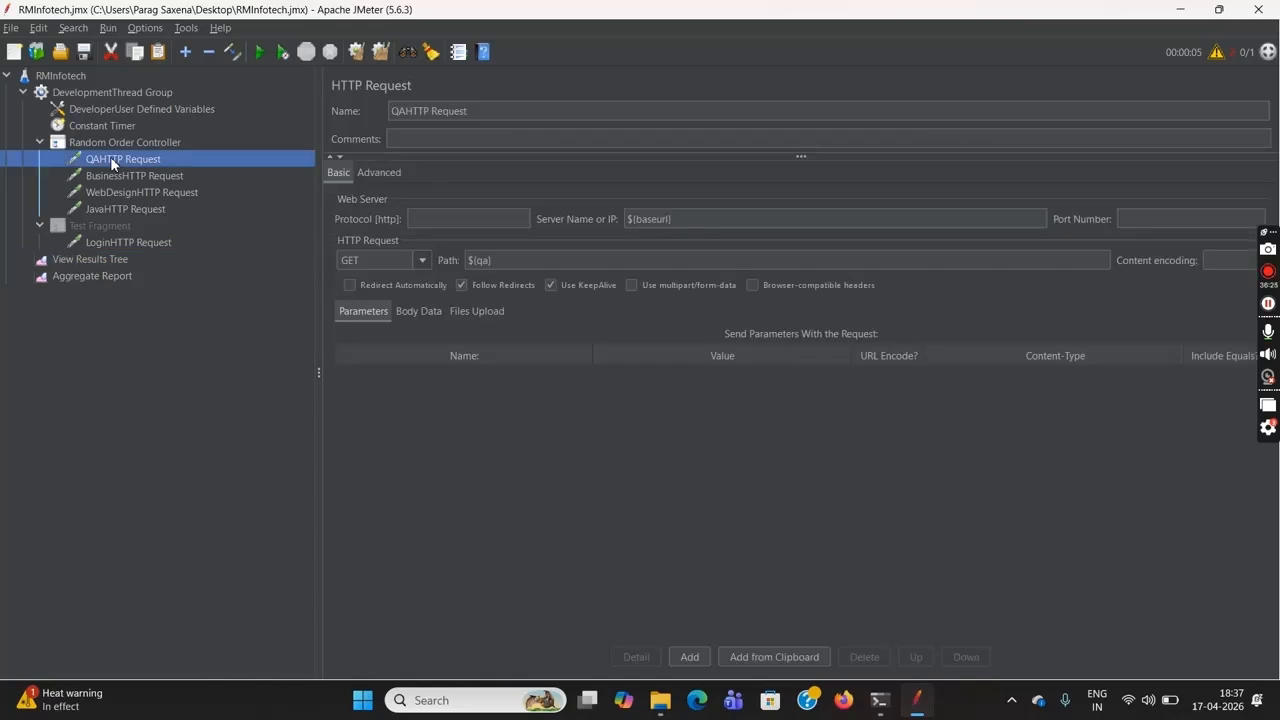
left_click(122, 175)
left_click(131, 188)
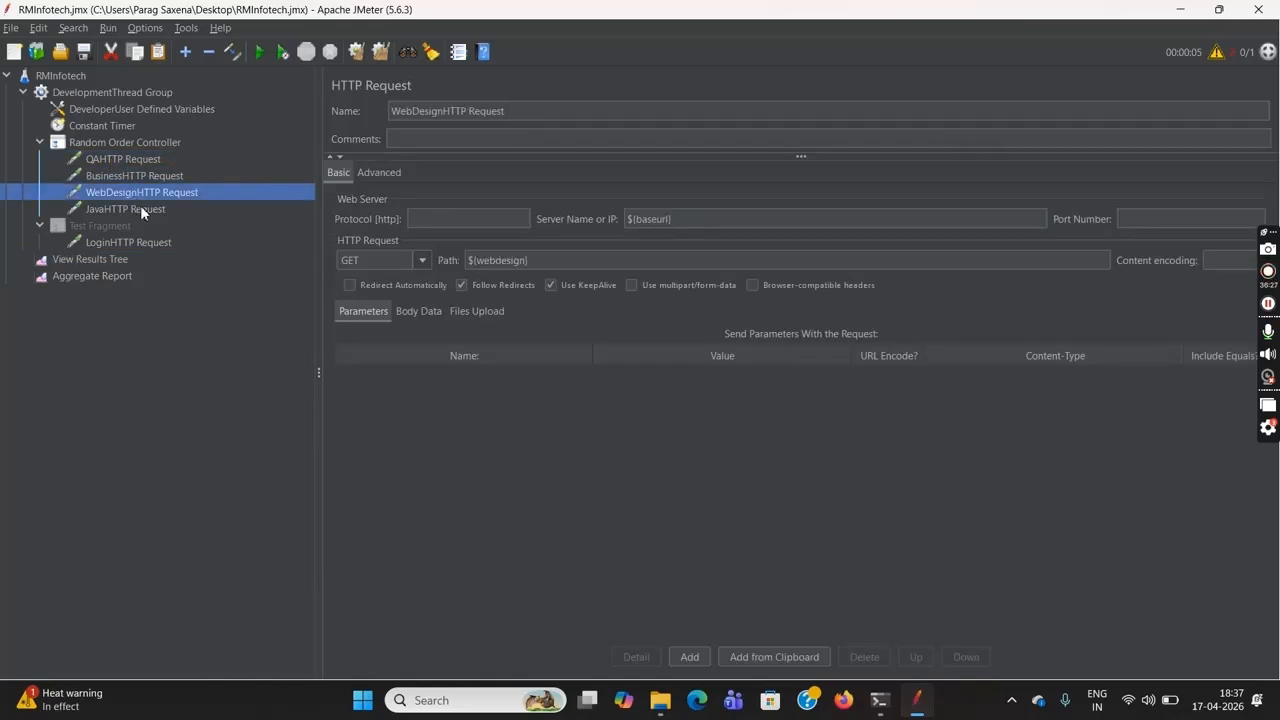
left_click(145, 208)
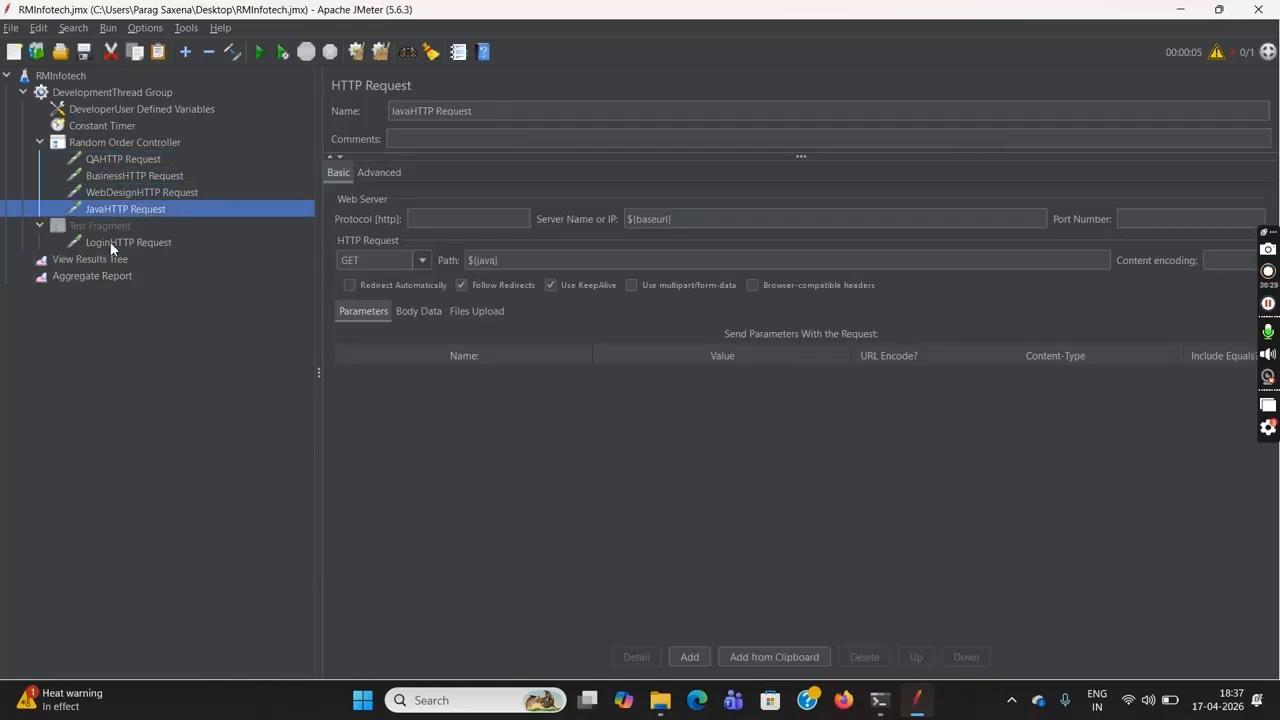
left_click(74, 76)
left_click(267, 52)
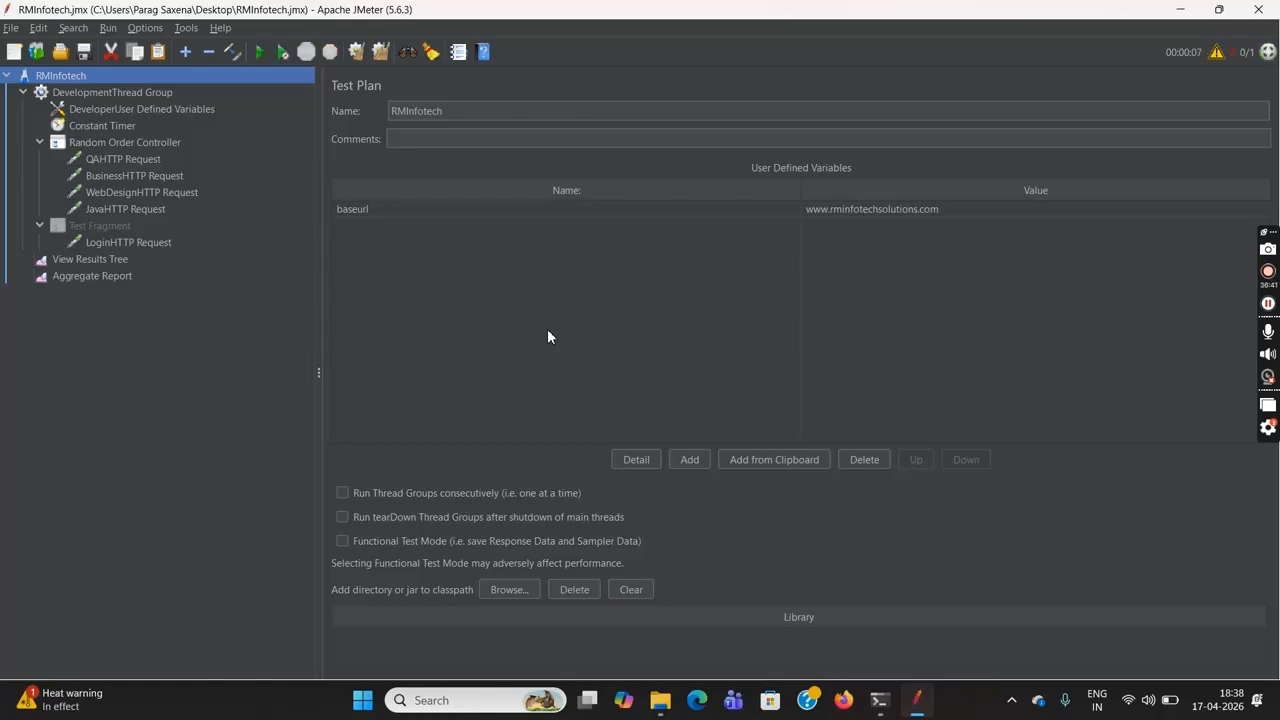
Clear the Test Fragment run's results from the Aggregate Report and the View Results Tree
left_click(118, 278)
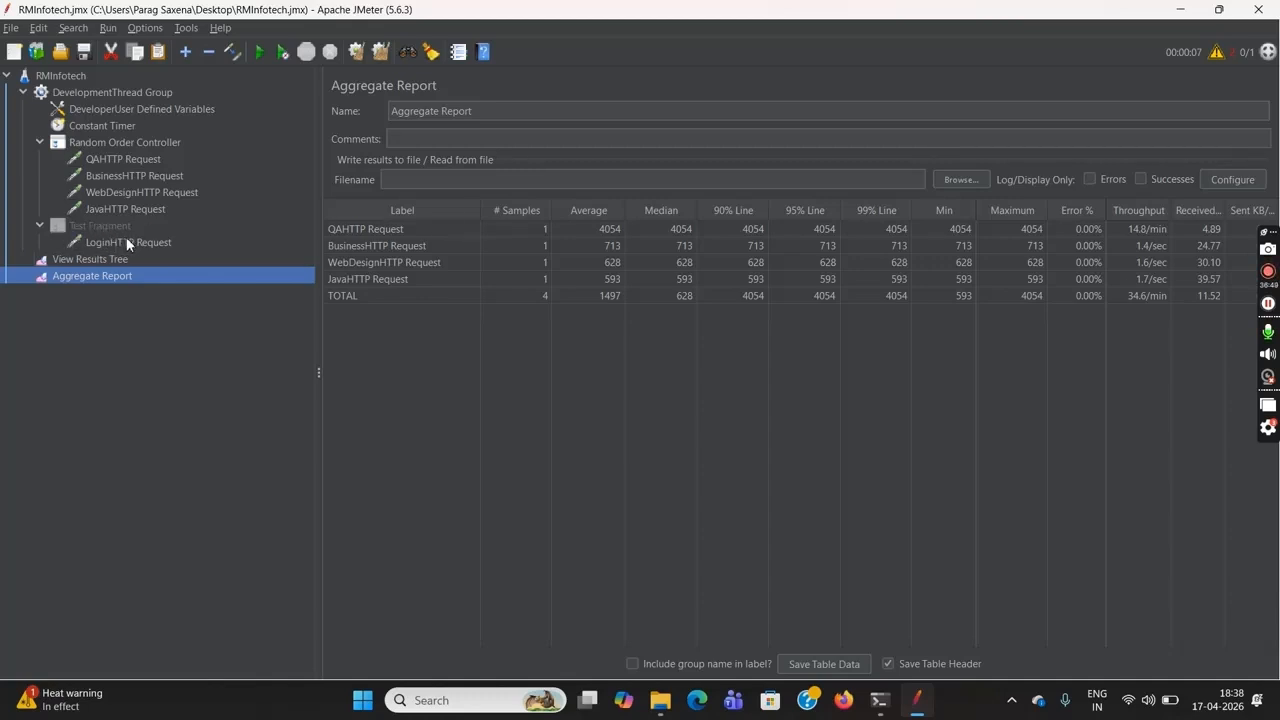
left_click(357, 52)
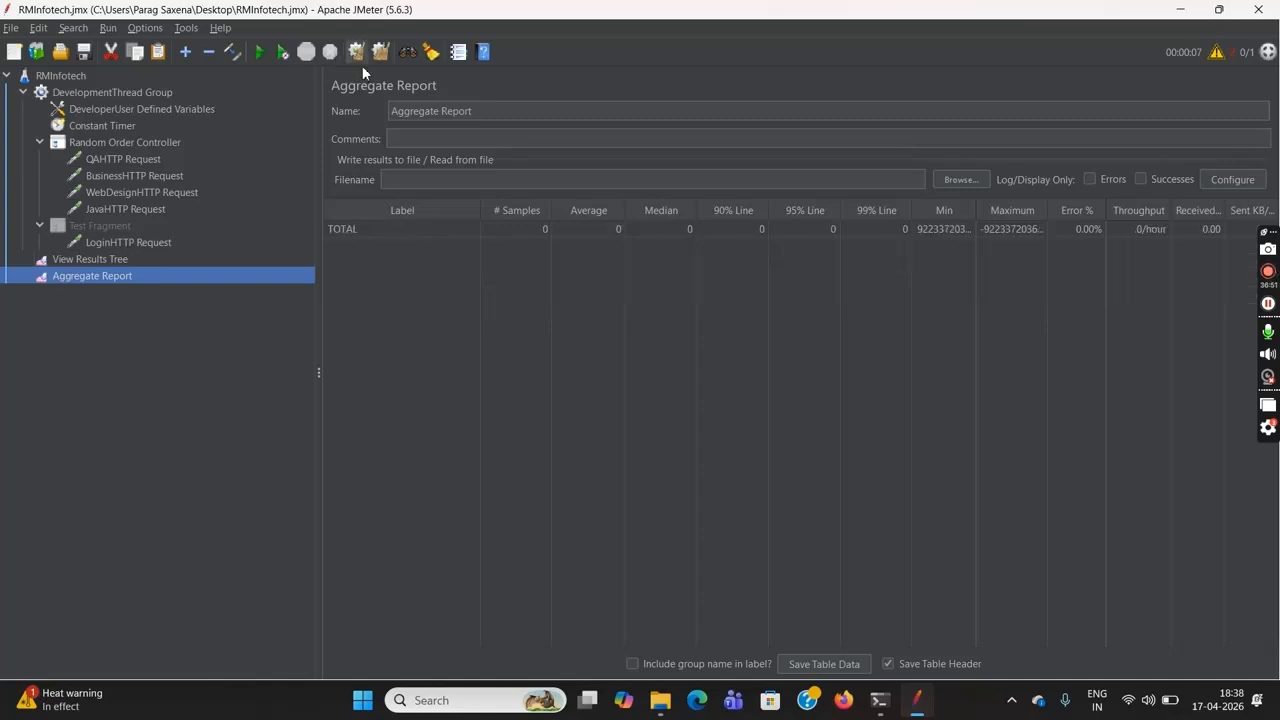
left_click(156, 259)
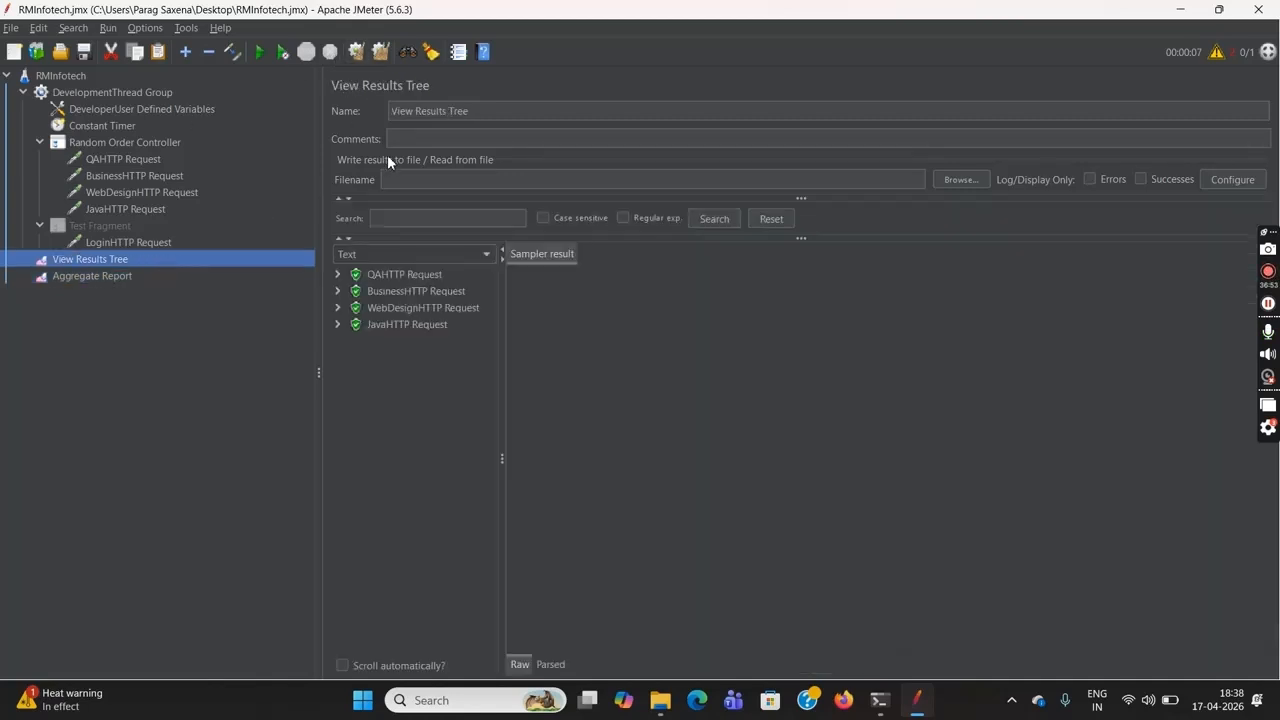
left_click(358, 56)
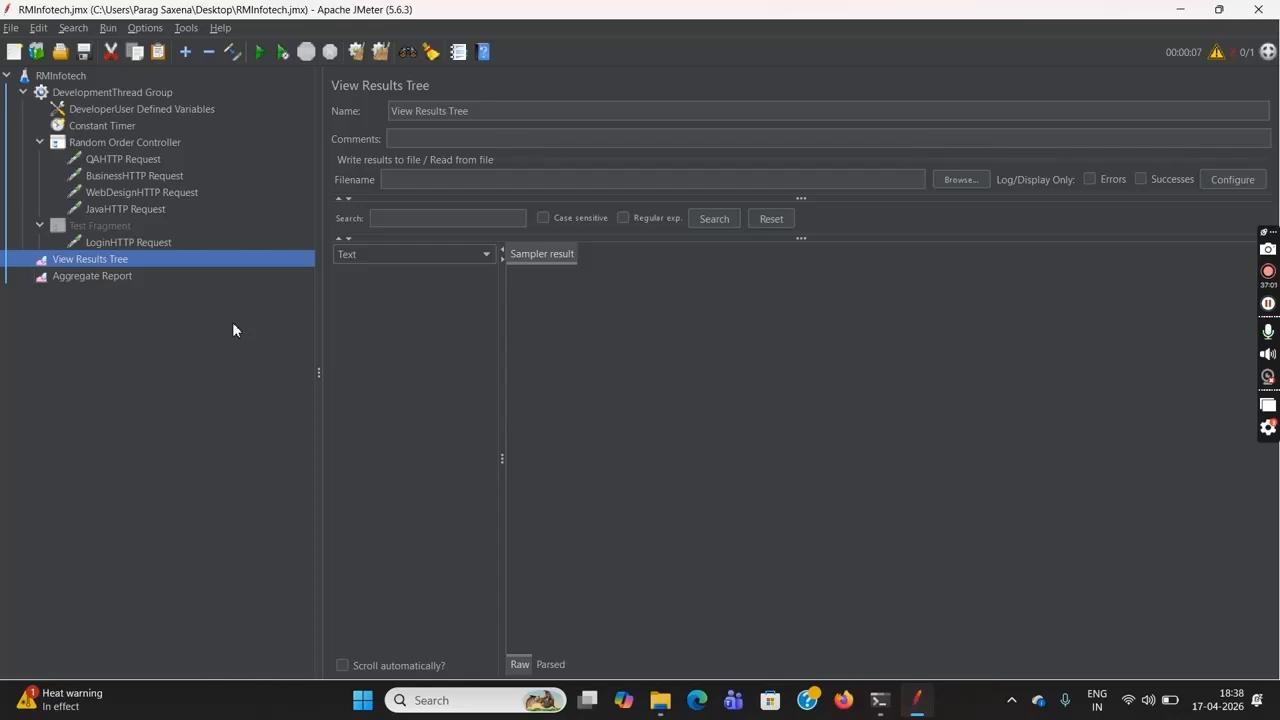
Save the LoginHTTP Request as a test fragment file named LoginHTTP Request.jmx on the Desktop
left_click(183, 243)
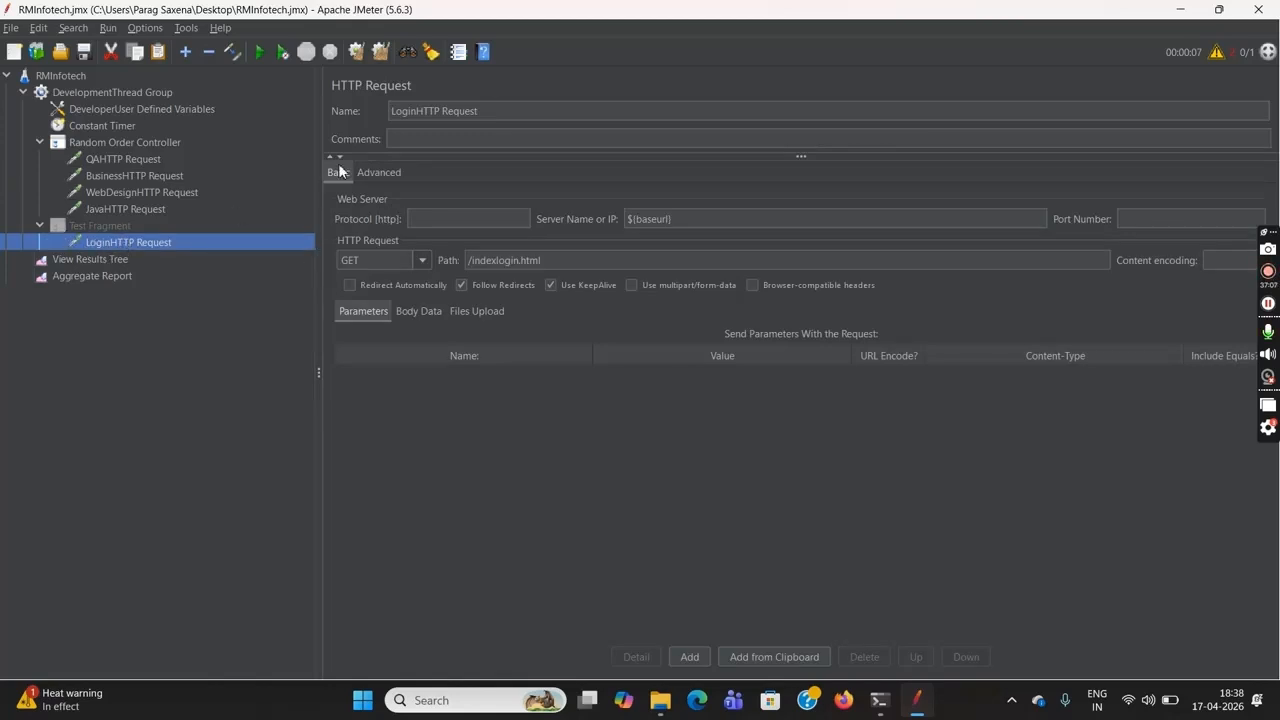
right_click(189, 241)
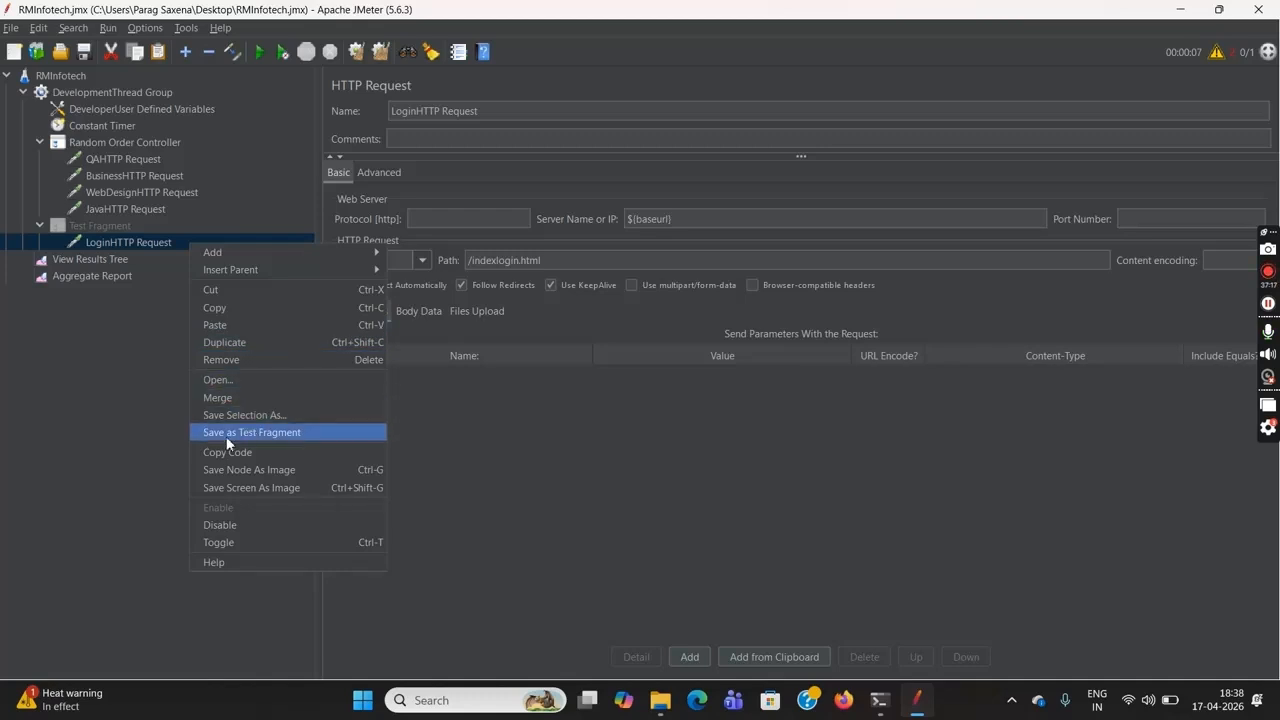
left_click(301, 431)
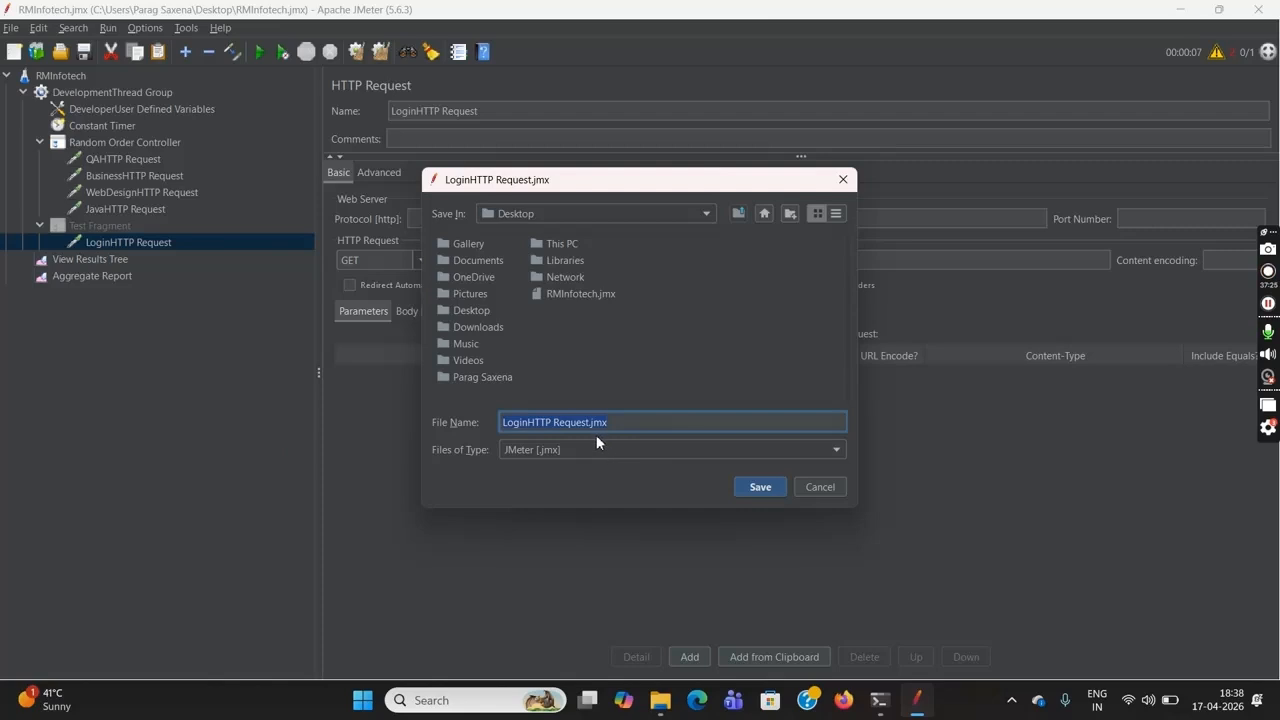
left_click(759, 490)
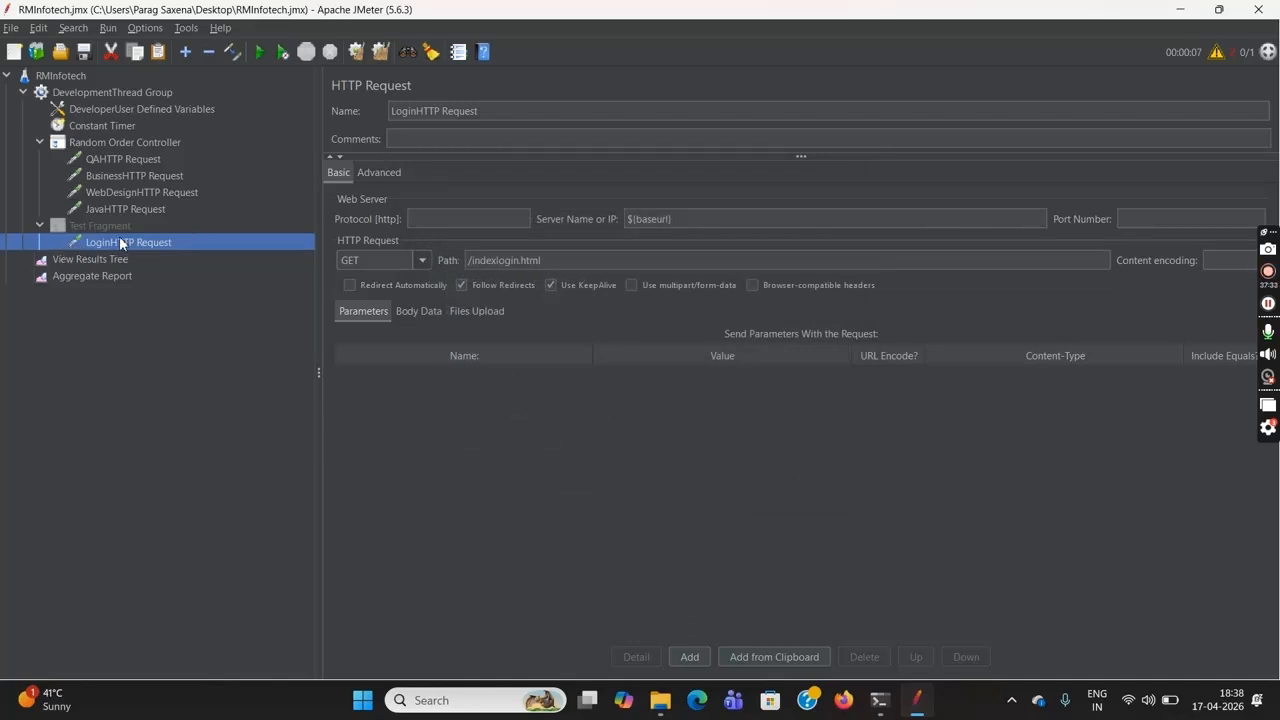
Add an Include Controller under the Random Order Controller and set its included test plan to LoginHTTP Request.jmx from the Desktop
left_click(148, 143)
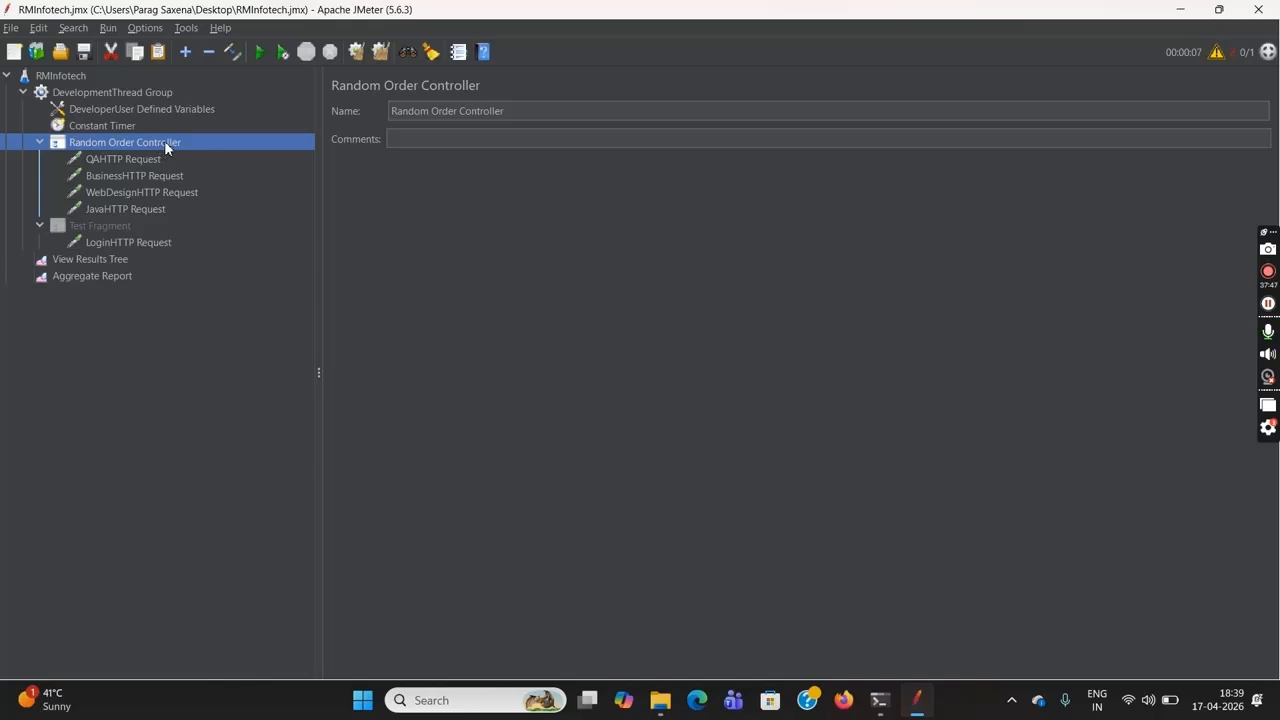
right_click(165, 144)
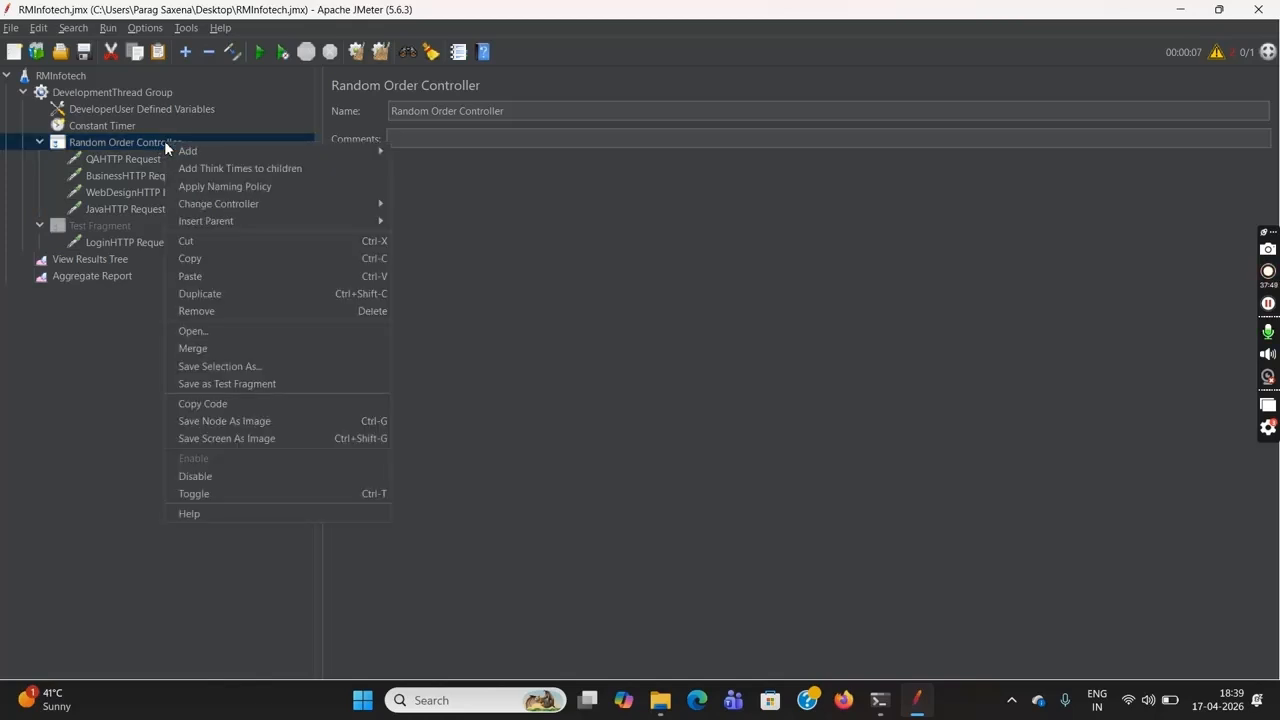
mouse_move(328, 149)
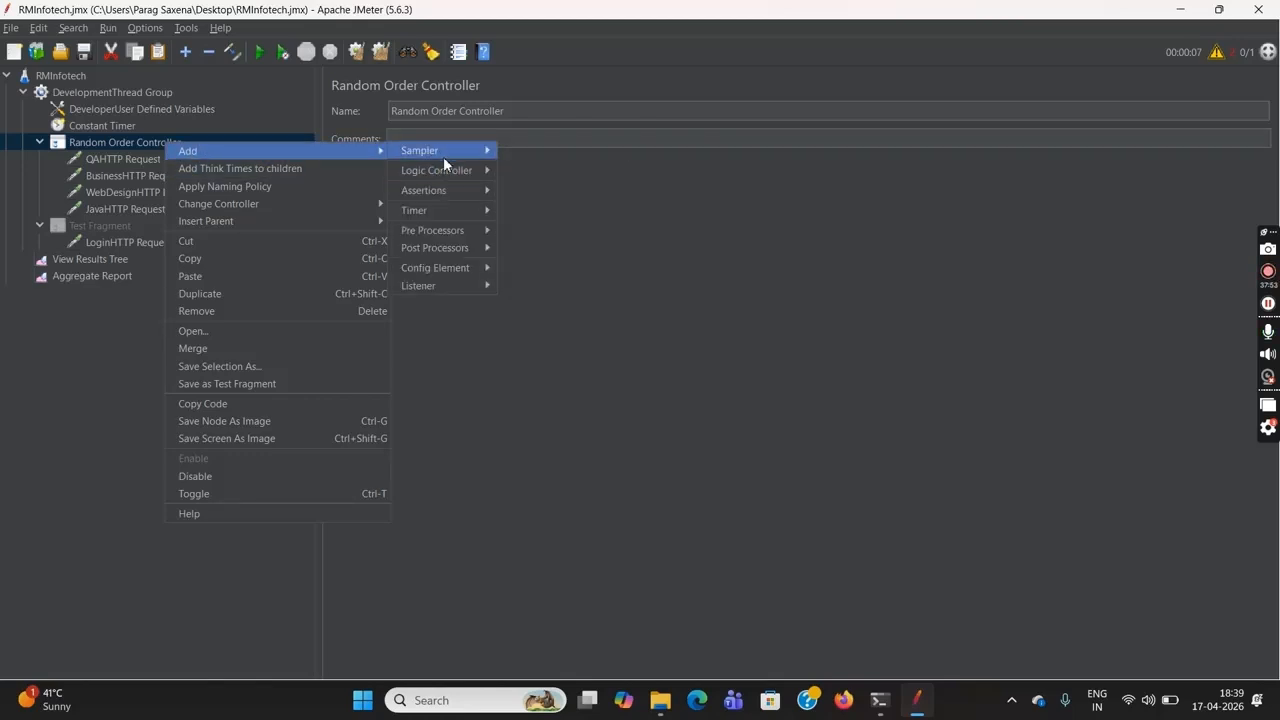
mouse_move(460, 170)
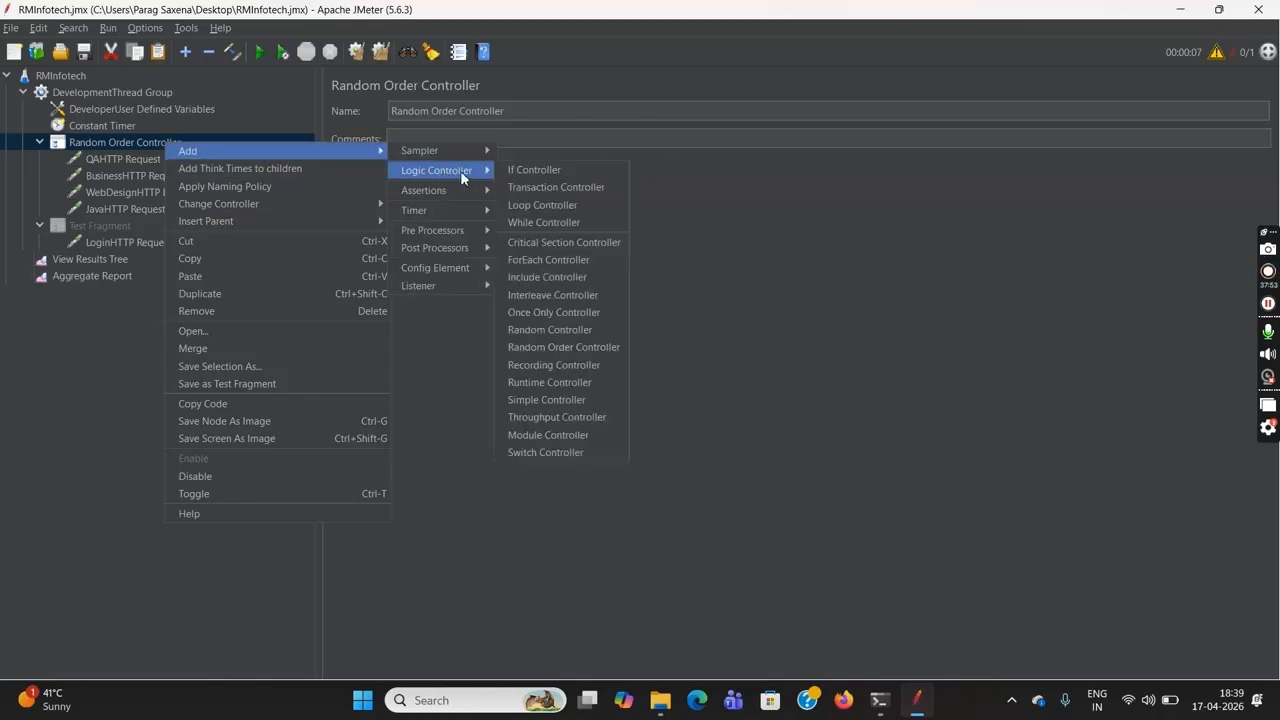
left_click(564, 276)
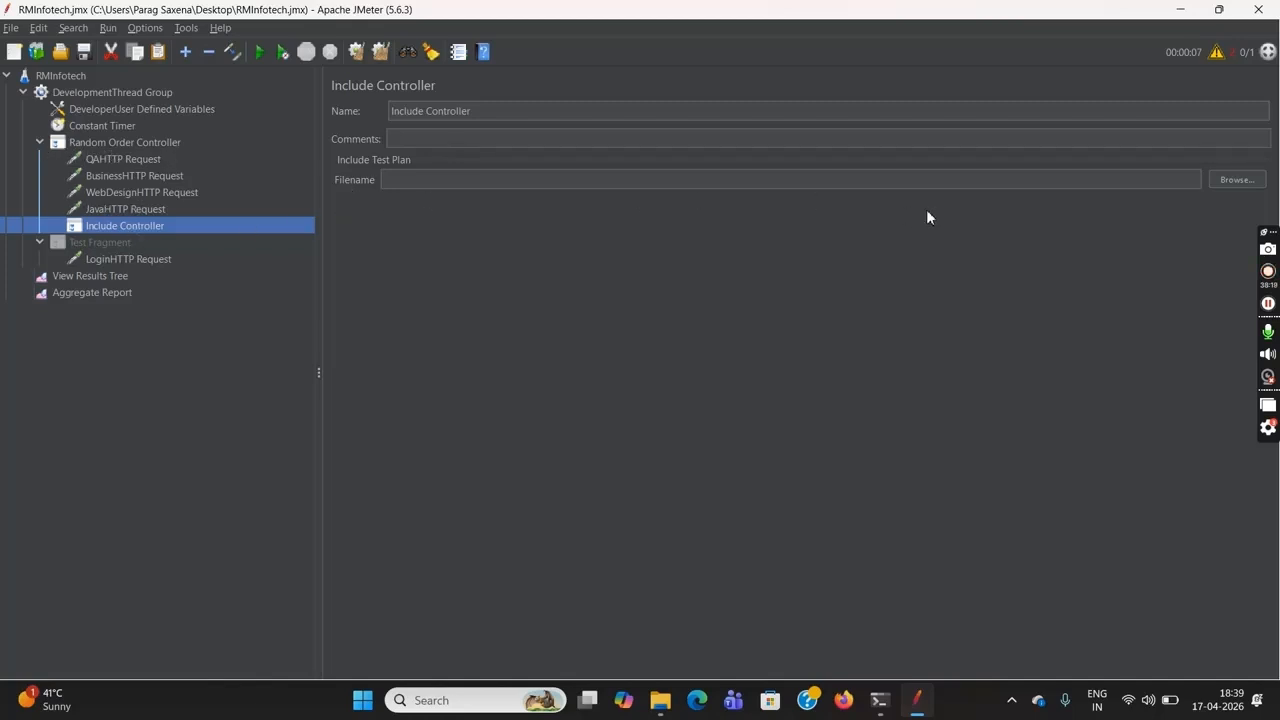
left_click(1235, 180)
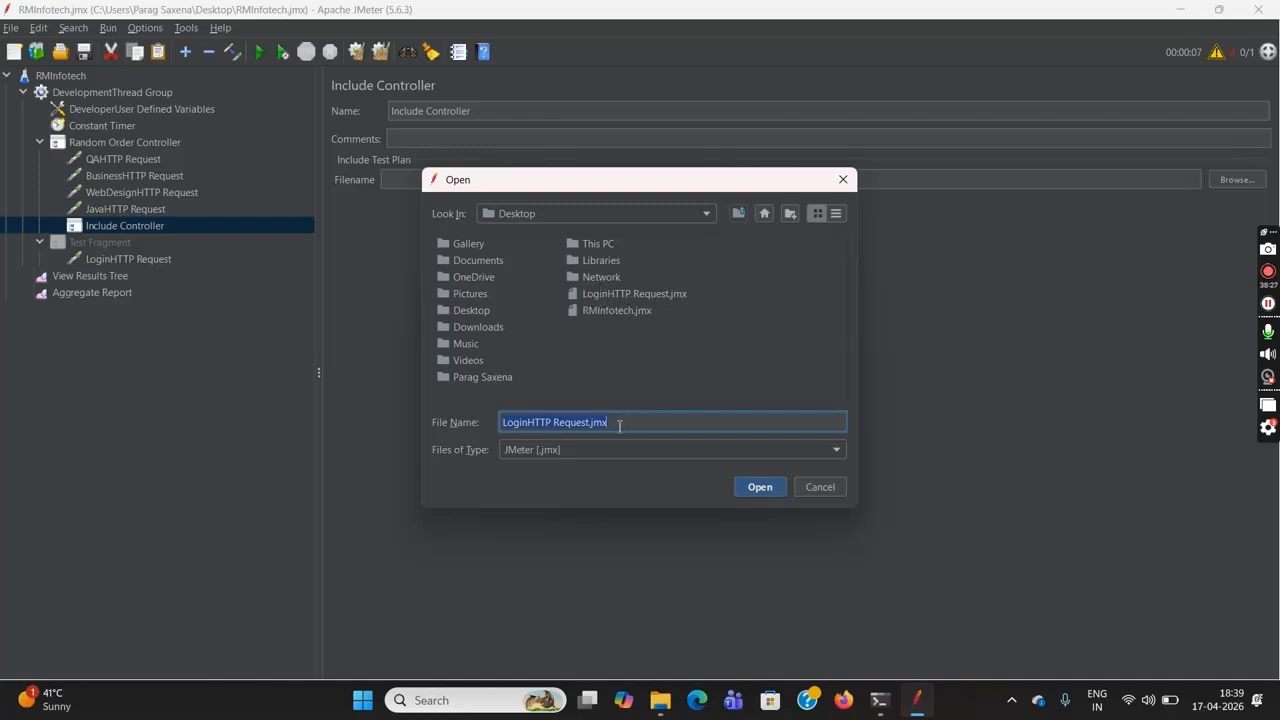
left_click(757, 489)
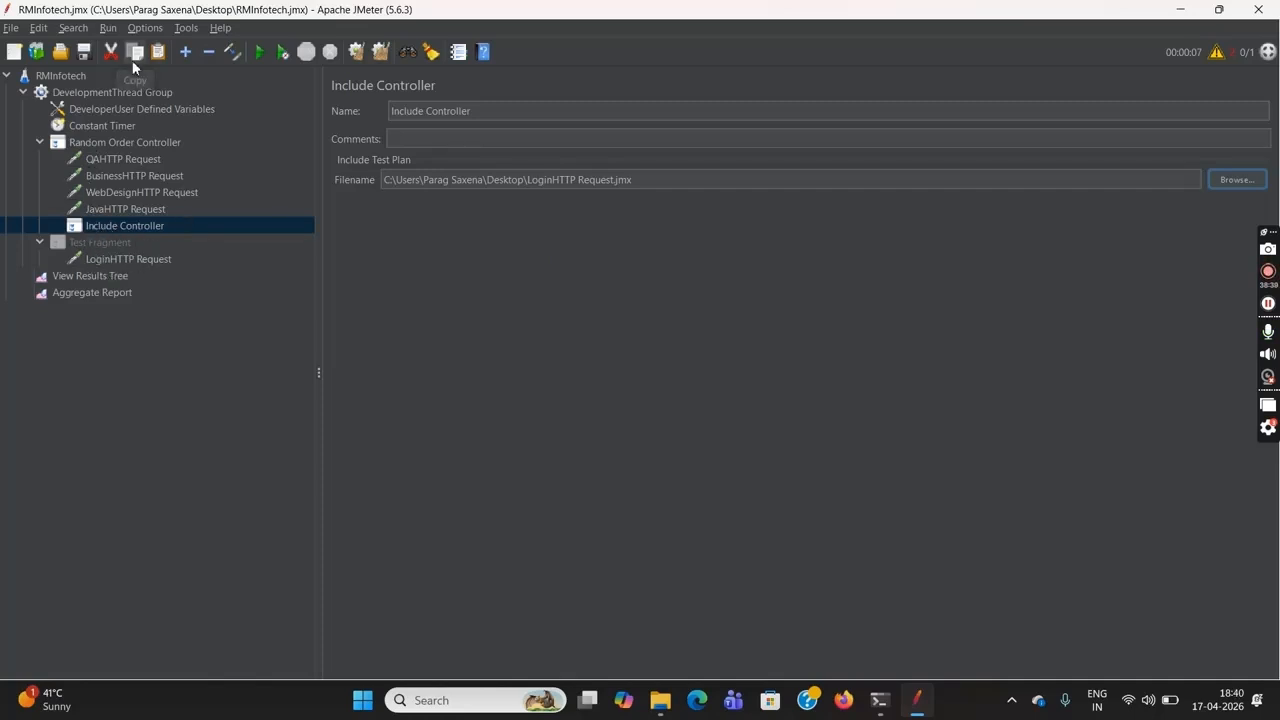
Run the RMInfotech test plan with the Include Controller and inspect the LoginHTTP Request row in the Aggregate Report
left_click(108, 293)
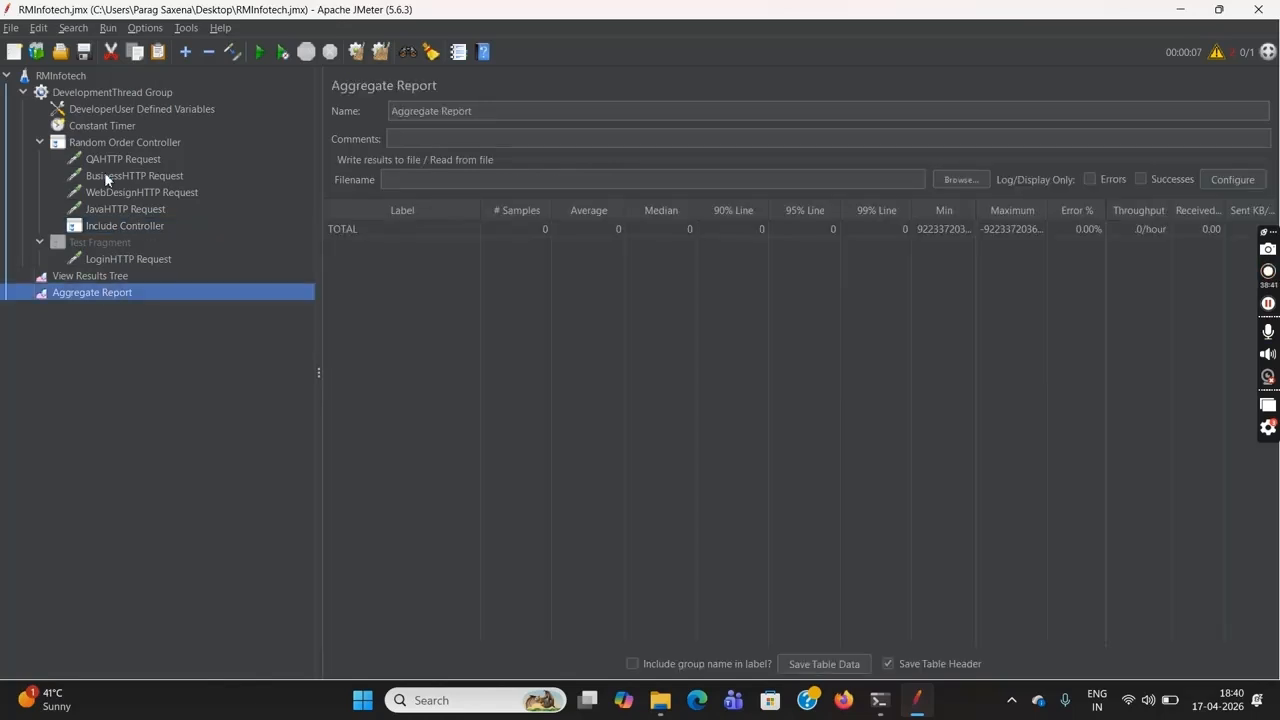
left_click(104, 276)
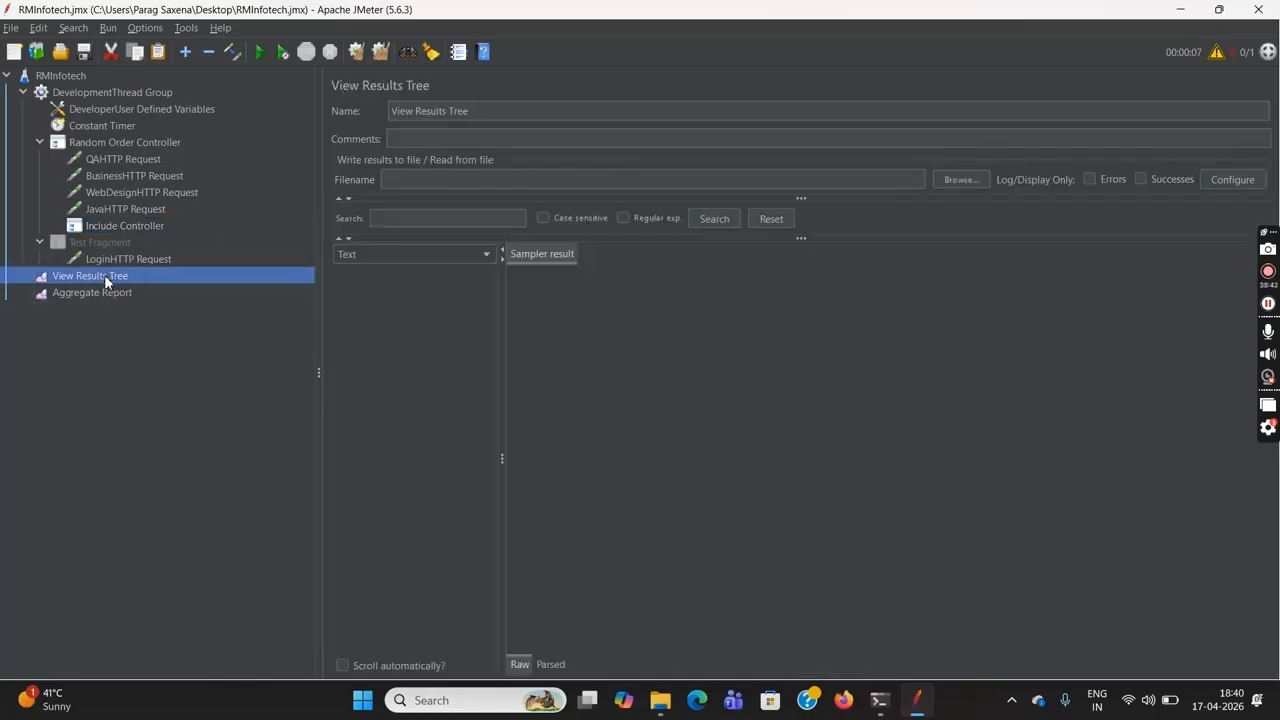
left_click(76, 82)
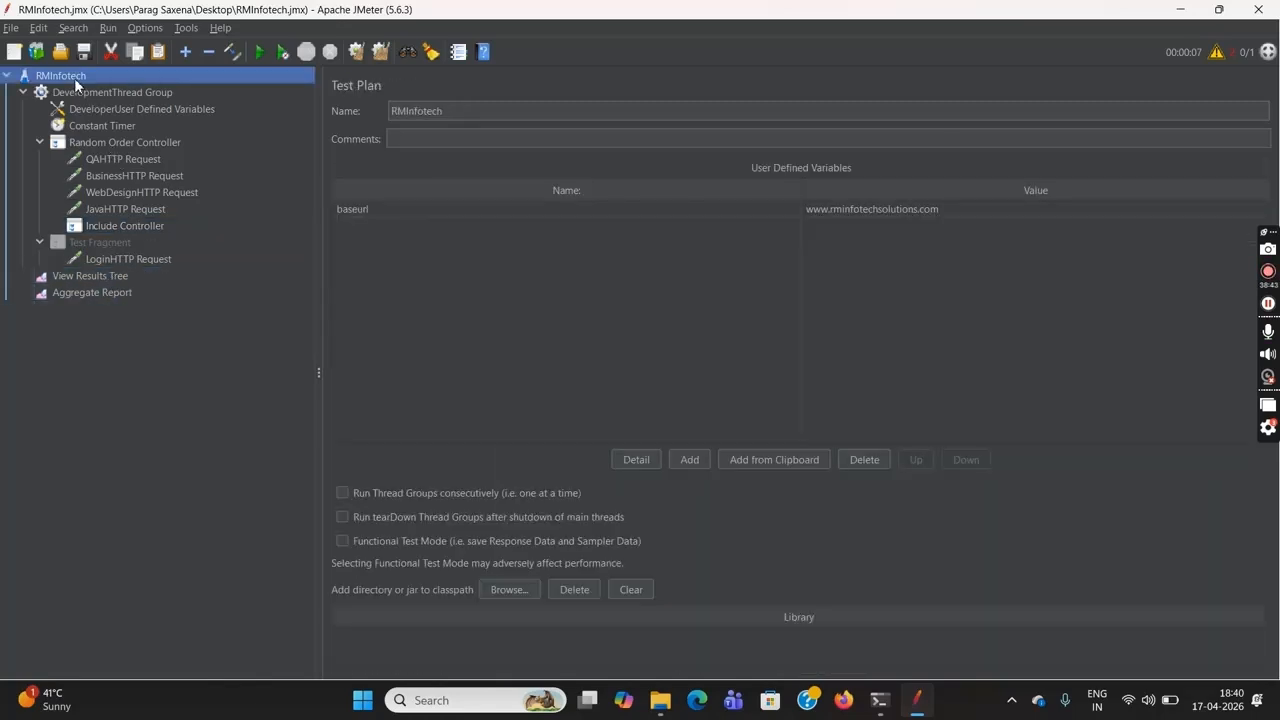
left_click(261, 53)
left_click(123, 293)
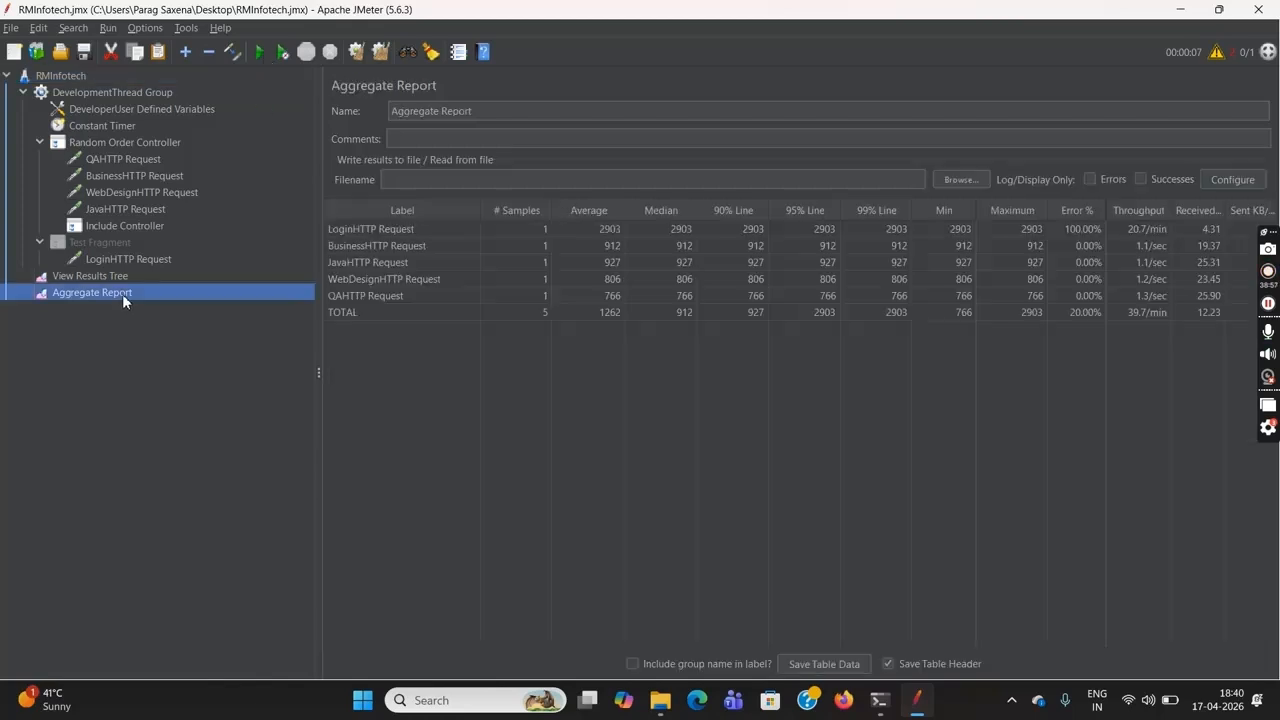
left_click(354, 231)
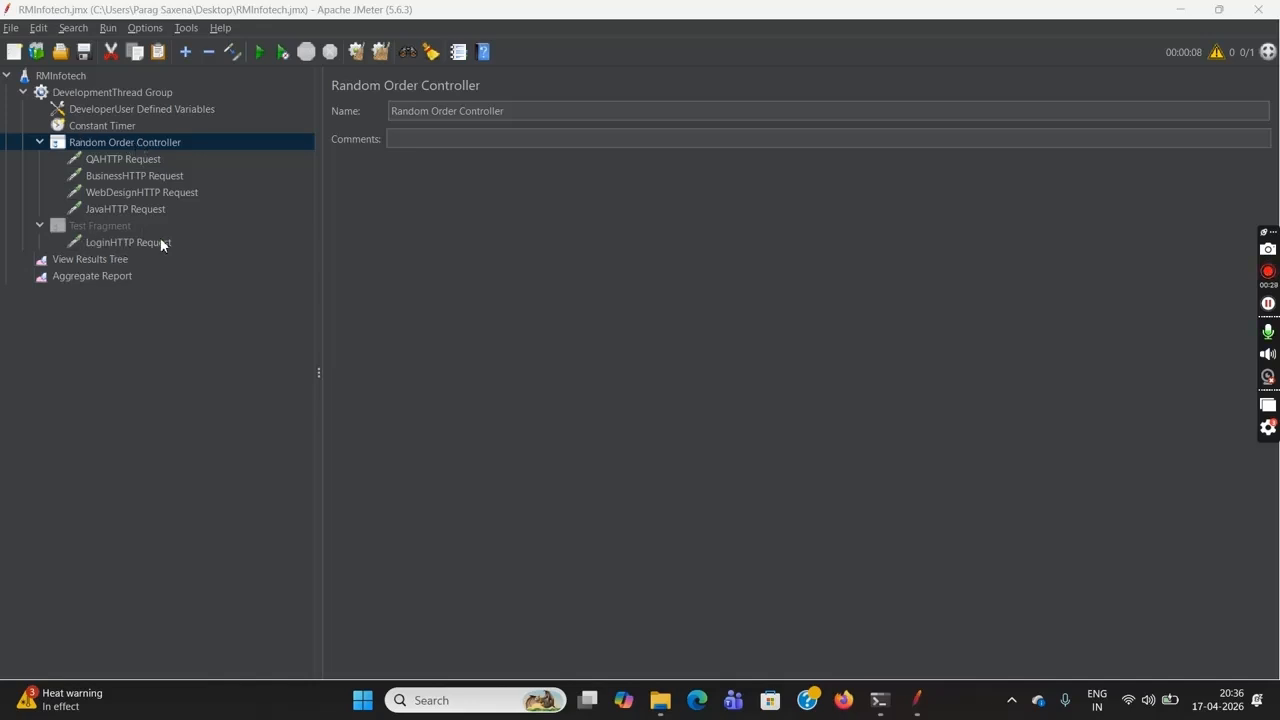
Add a Module Controller under the Random Order Controller and choose the DevelopmentThread Group's Test Fragment as the module to run
left_click(133, 143)
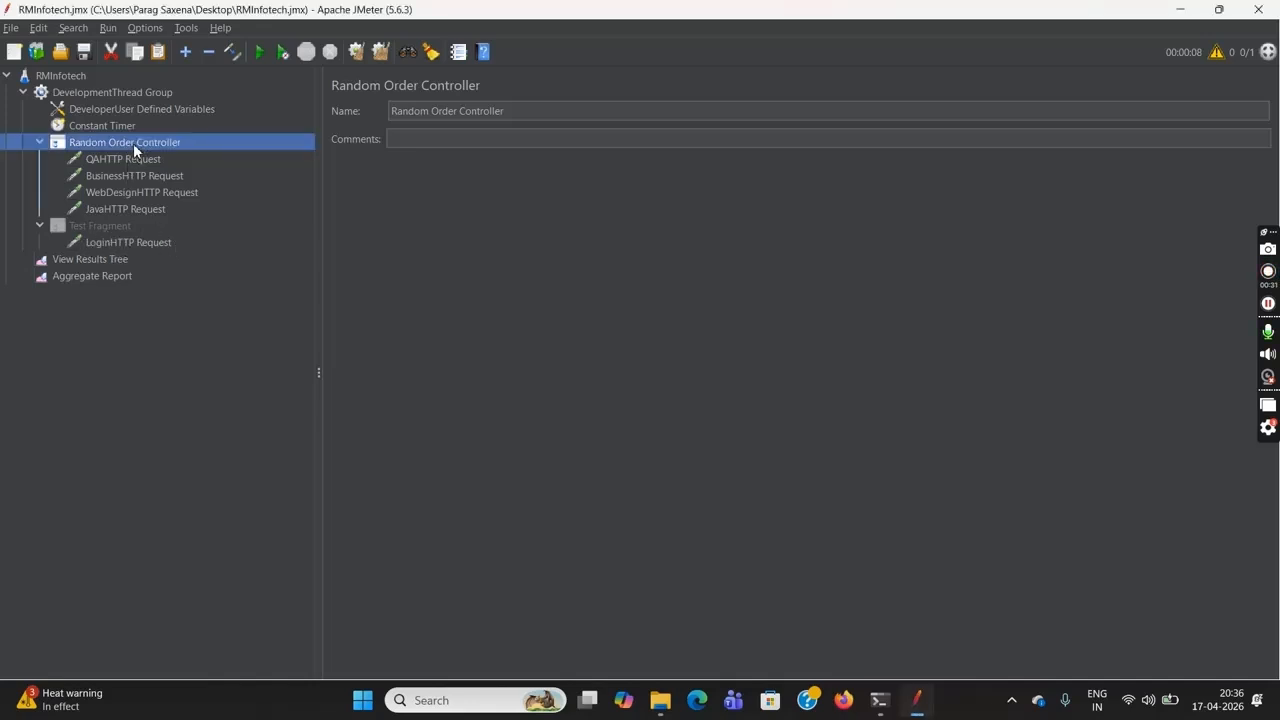
right_click(133, 143)
mouse_move(319, 154)
mouse_move(415, 174)
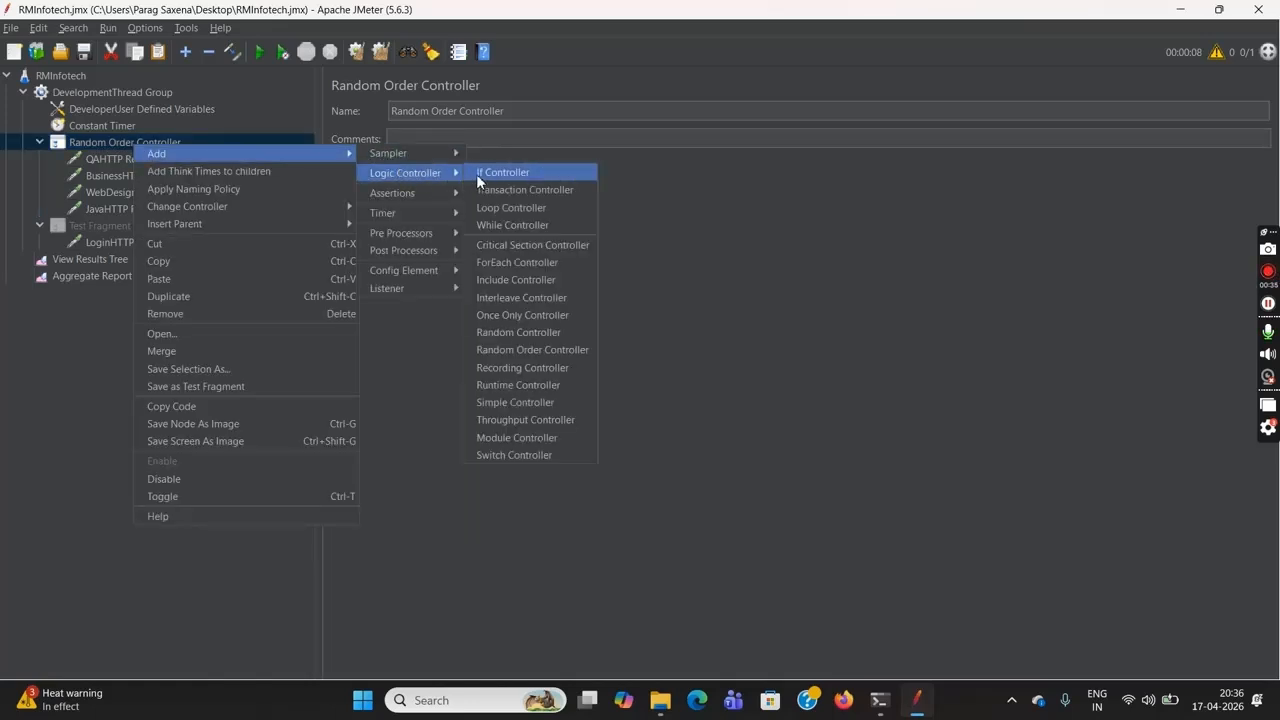
left_click(549, 441)
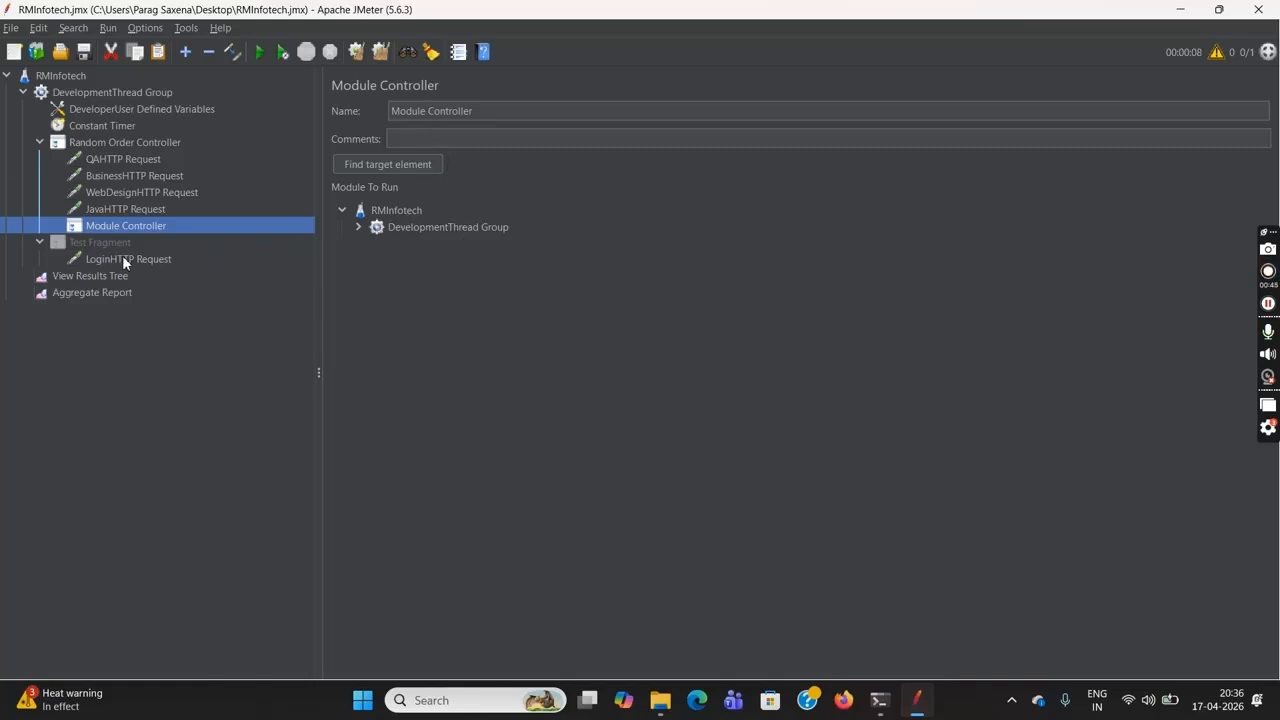
left_click(358, 227)
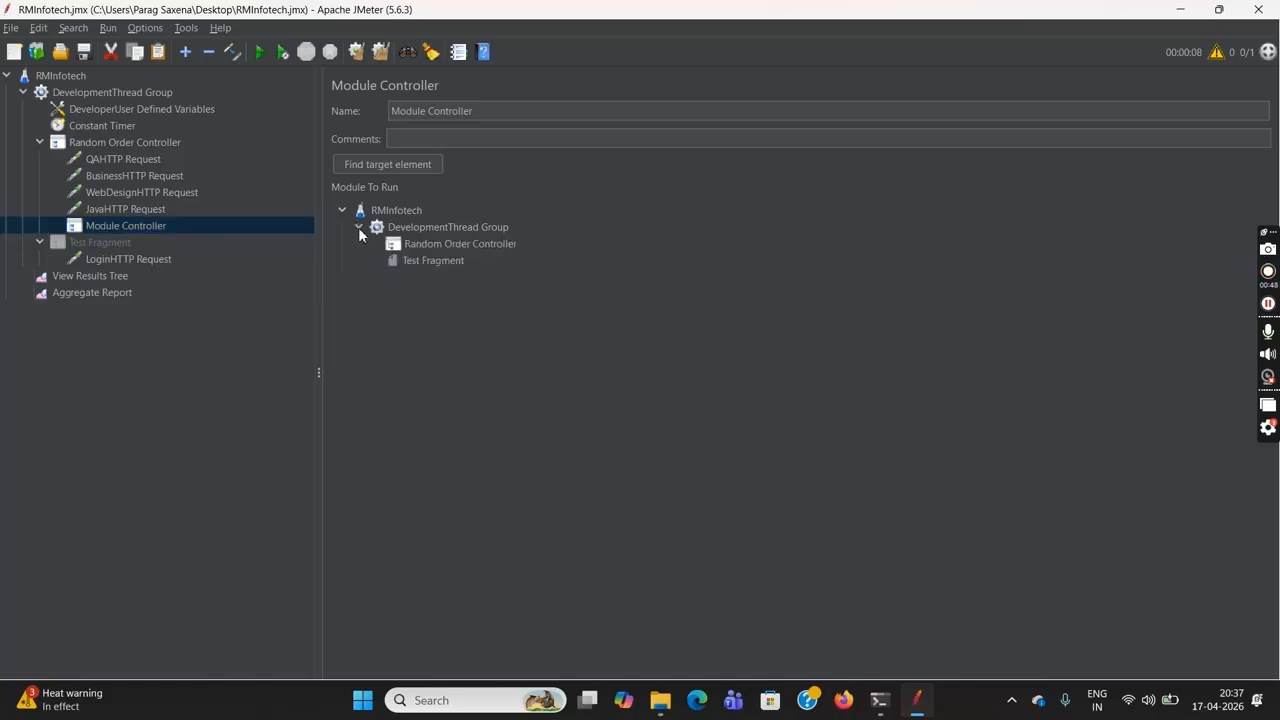
left_click(421, 262)
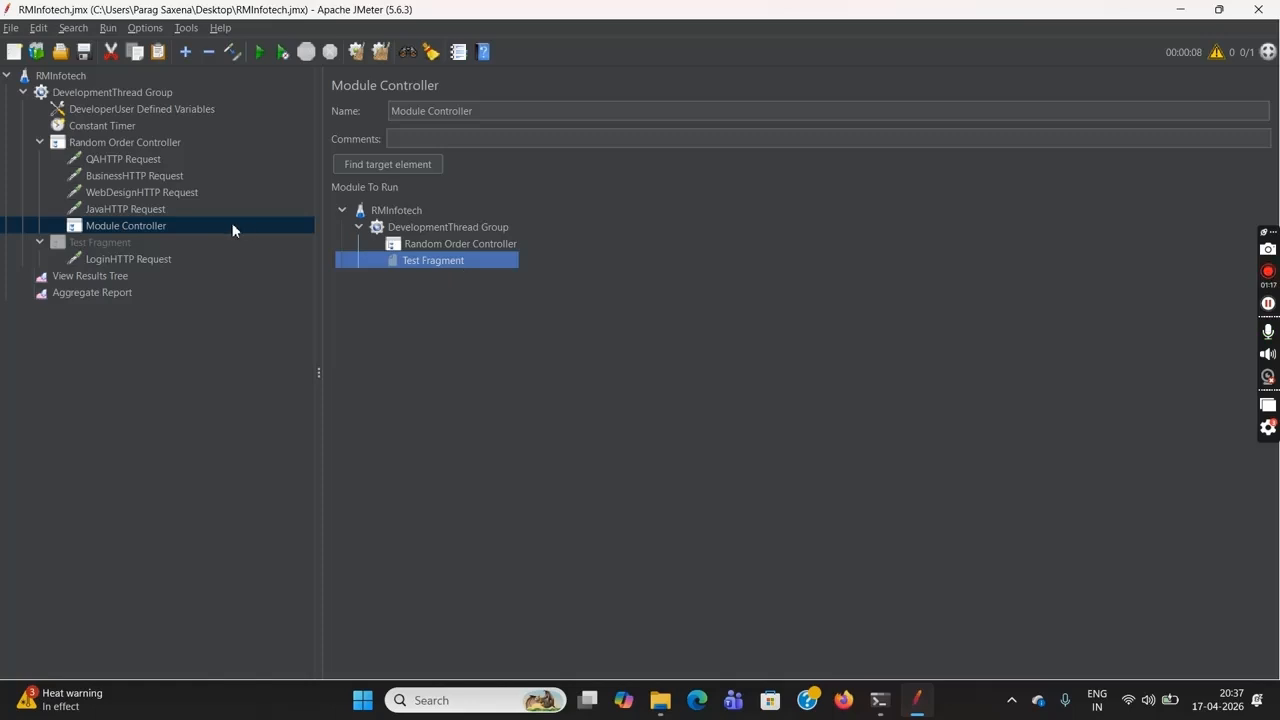
Check the Aggregate Report and View Results Tree for old results and clear all of them
left_click(106, 293)
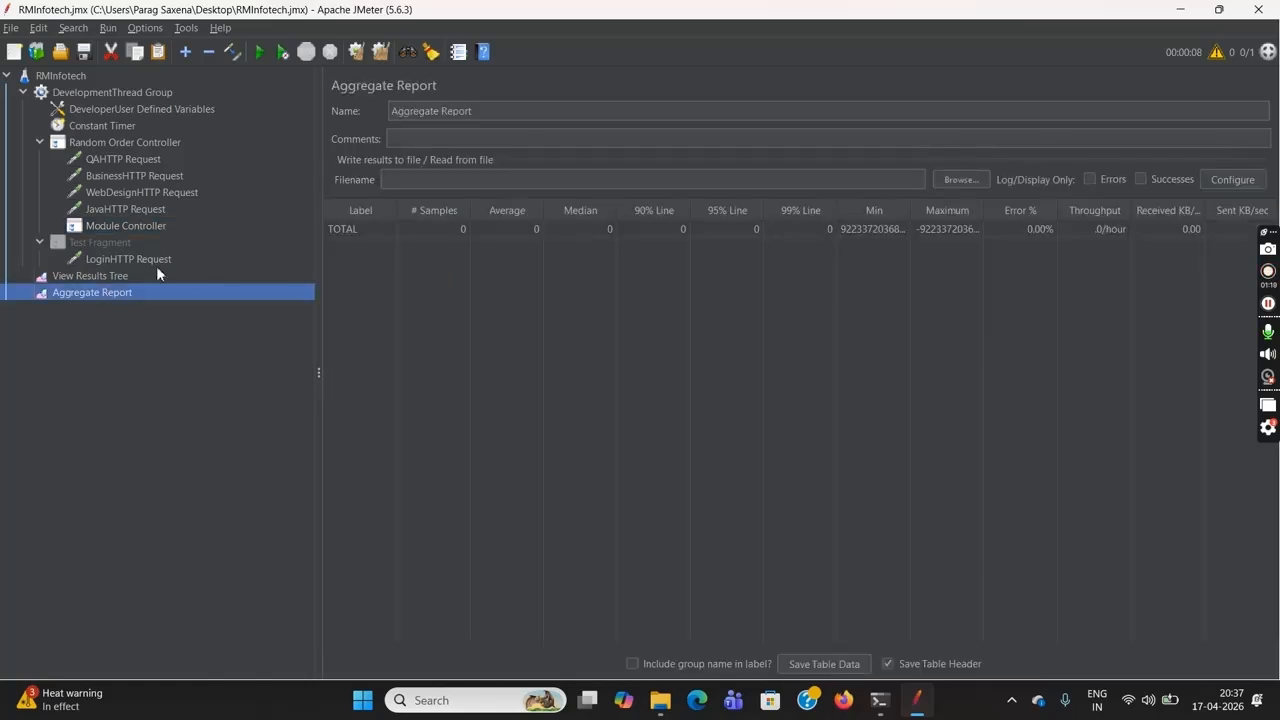
left_click(125, 277)
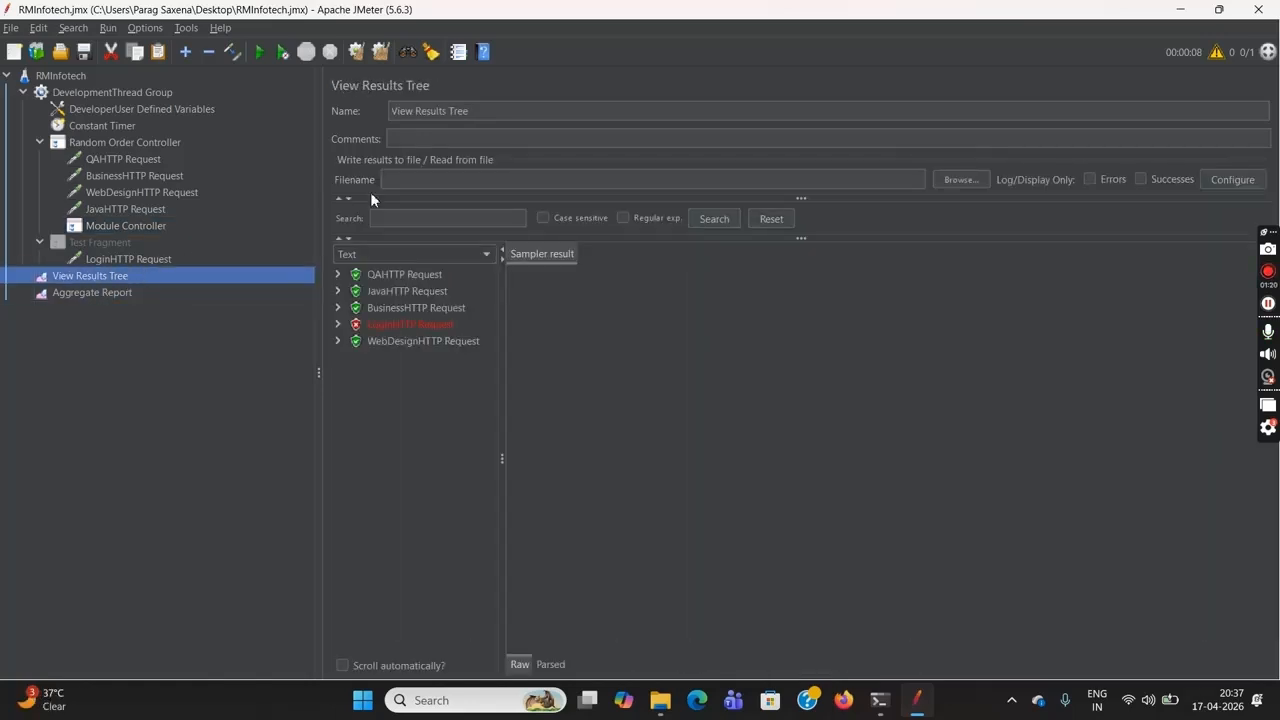
left_click(376, 54)
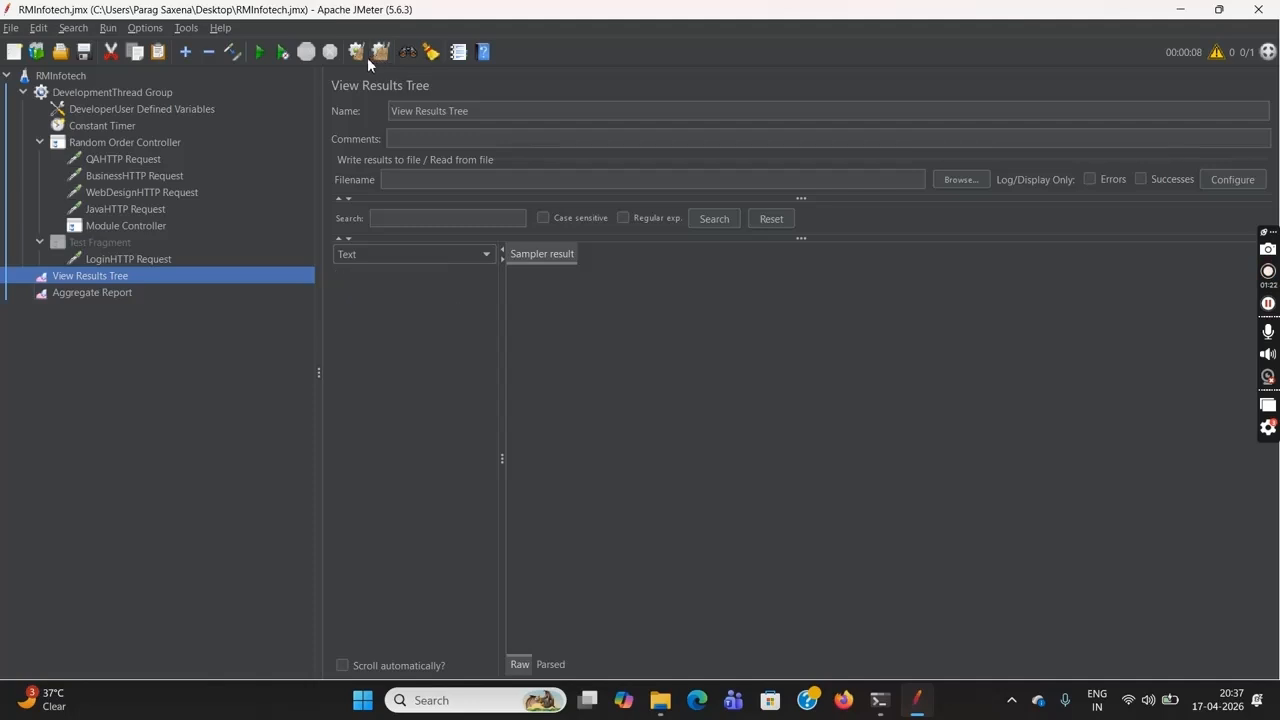
Run the RMInfotech test plan with the Module Controller and inspect the LoginHTTP Request row in the Aggregate Report
left_click(76, 74)
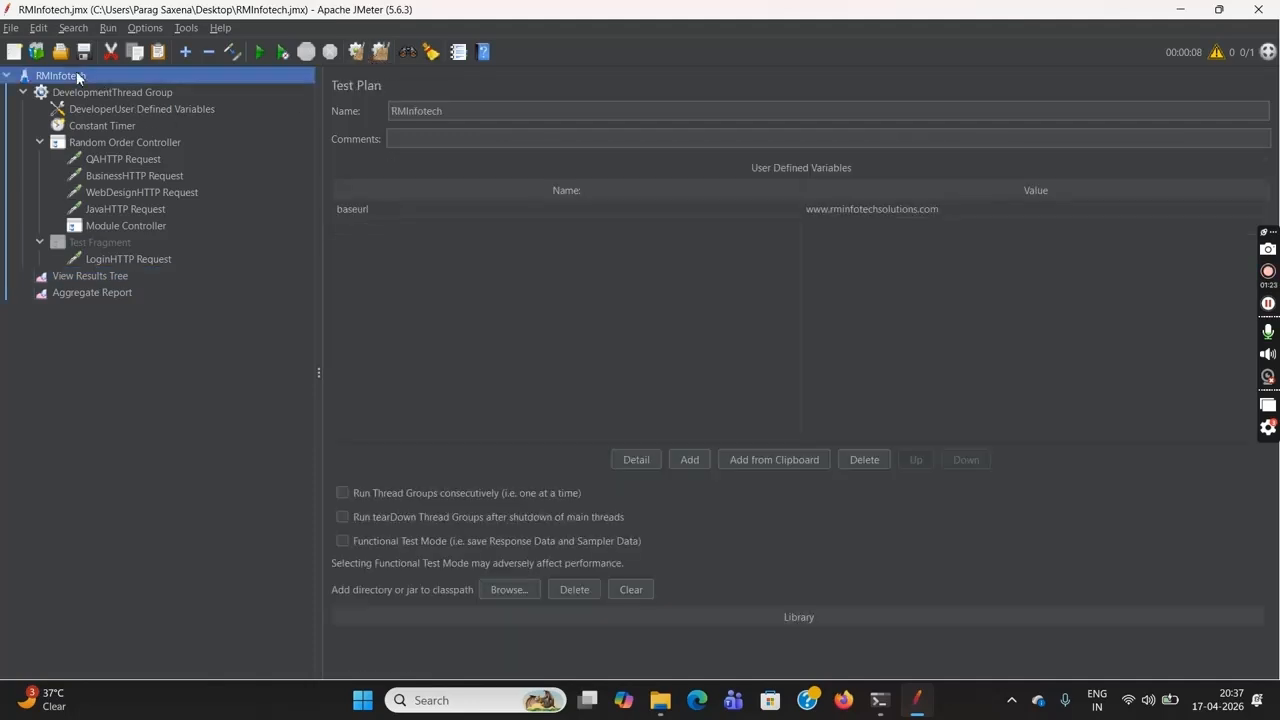
left_click(262, 52)
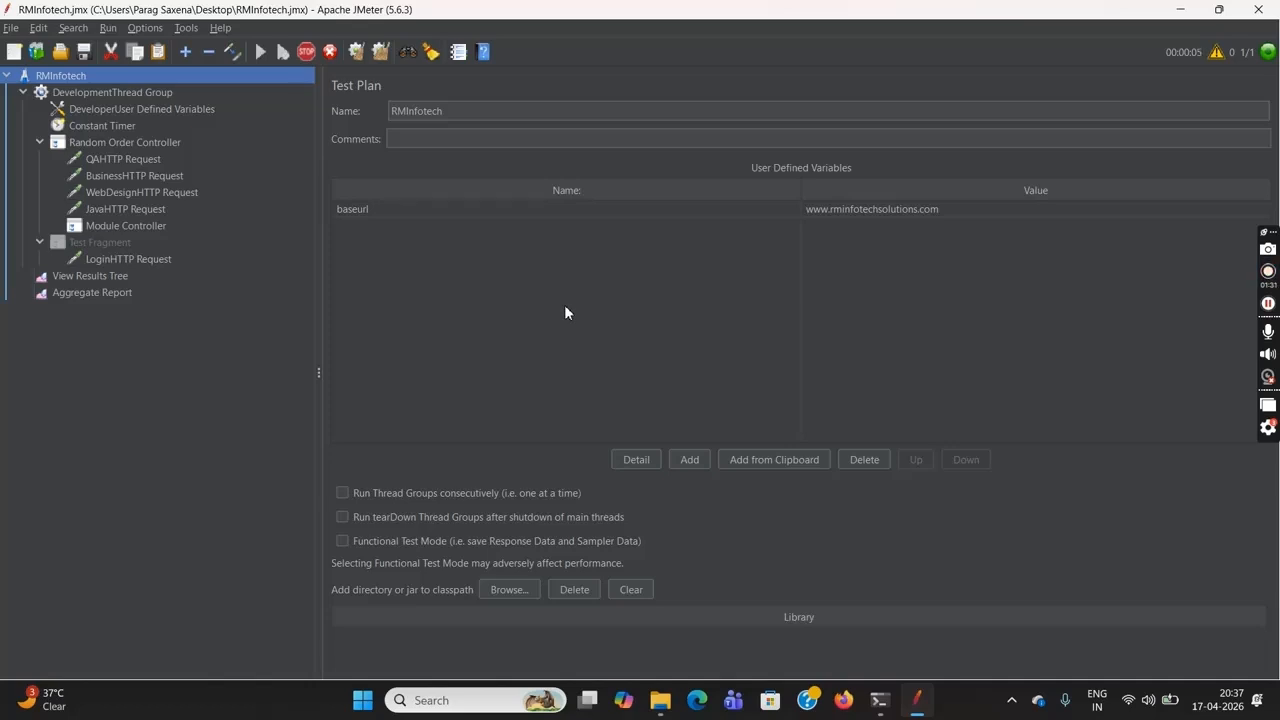
left_click(70, 295)
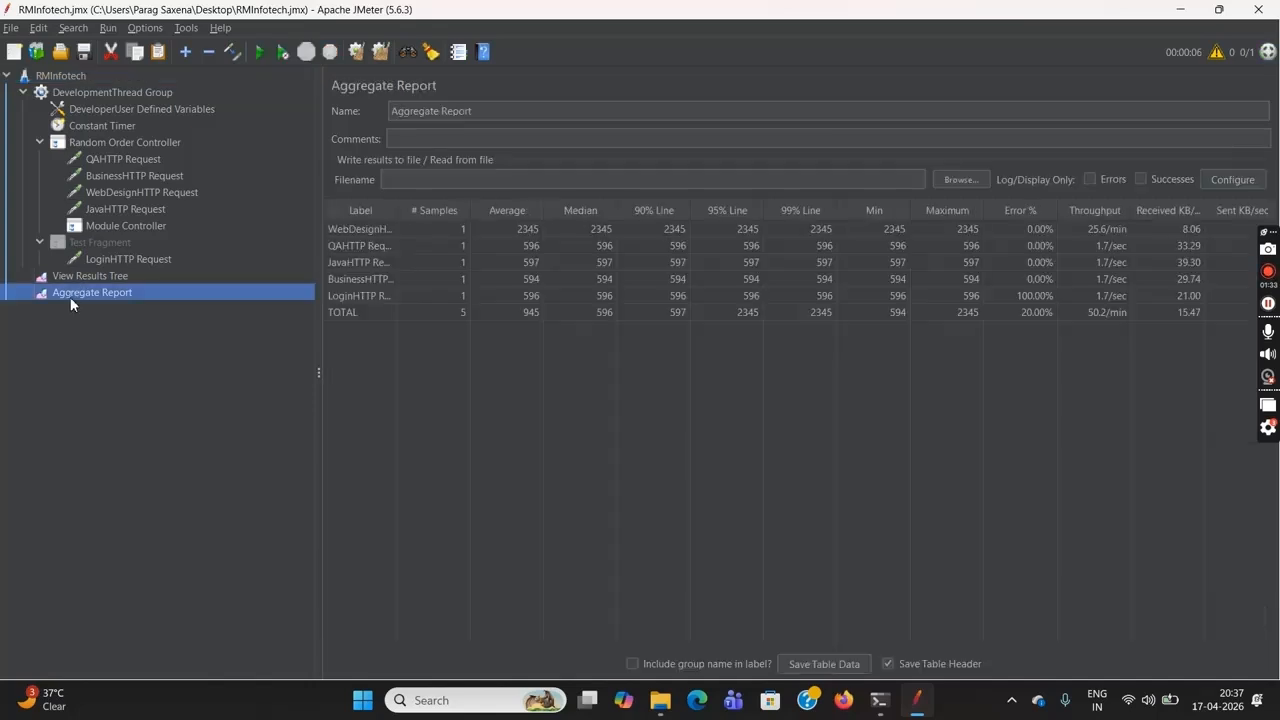
left_click(358, 296)
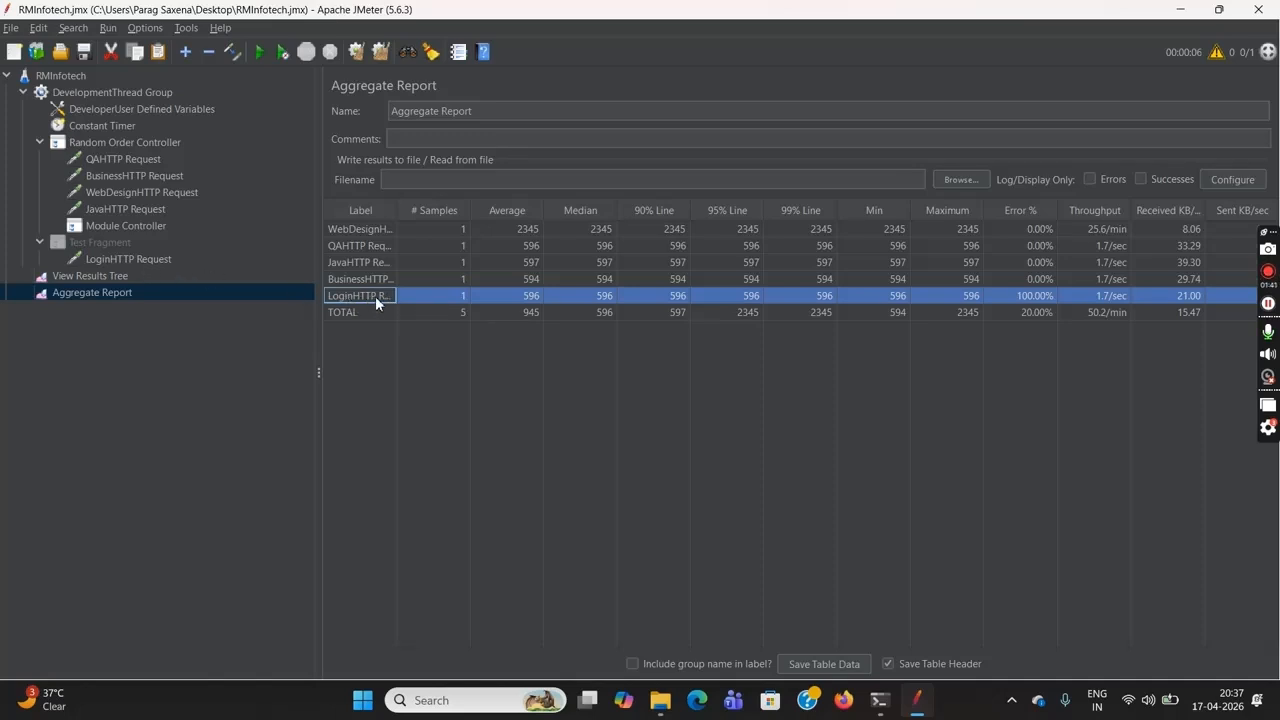
Move the Module Controller above the QAHTTP Request as the first child of the Random Order Controller
left_click(127, 228)
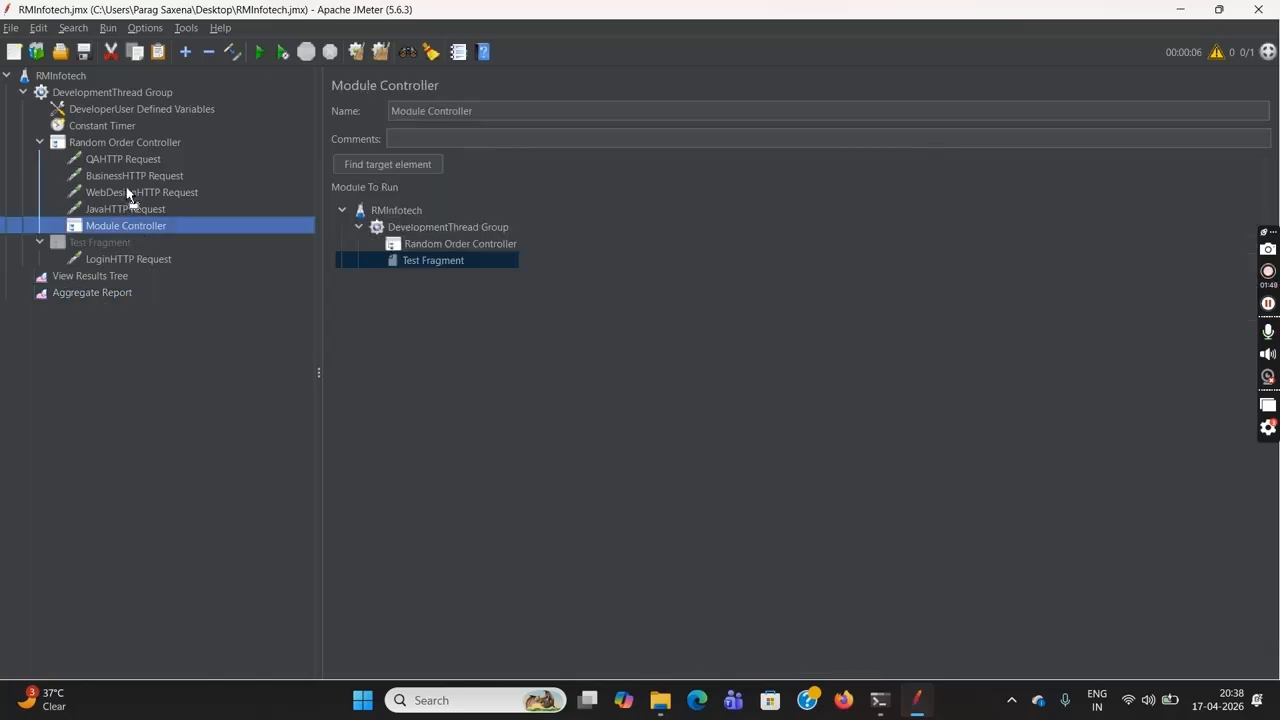
left_click_drag(130, 155, 128, 153)
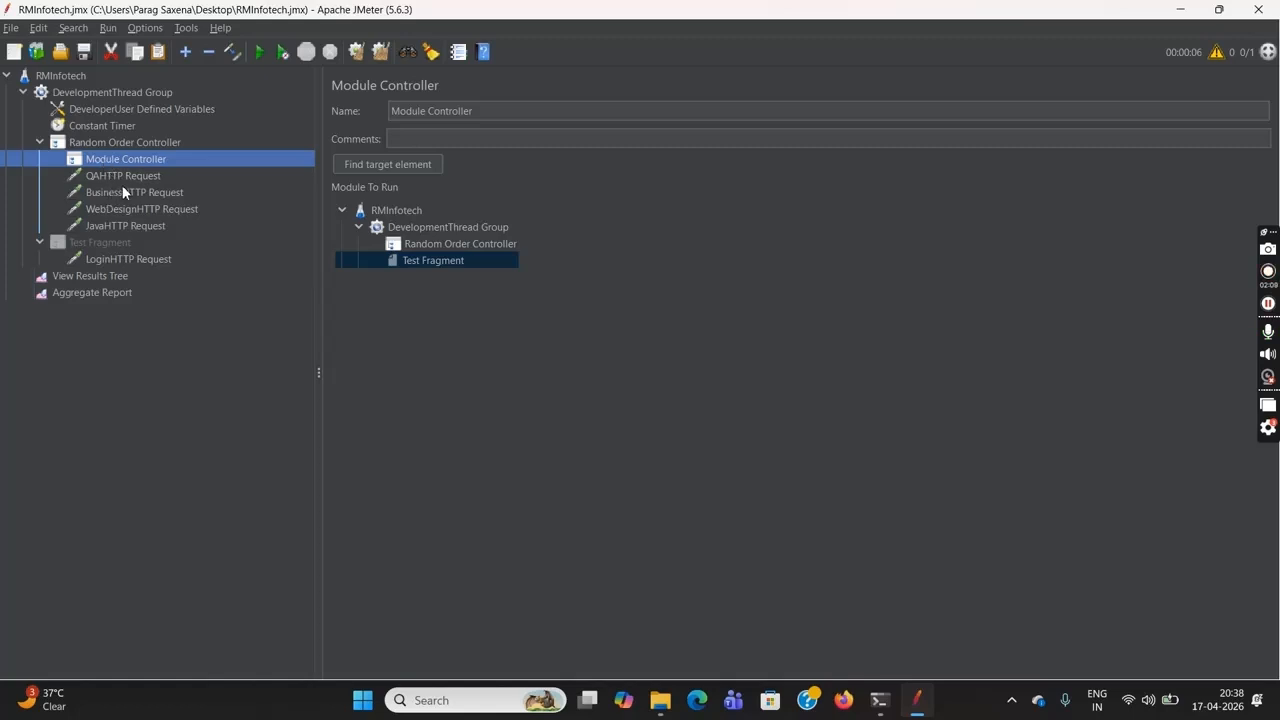
Add a second Module Controller under the Random Order Controller and choose the DevelopmentThread Group's Test Fragment as the module to run
left_click(117, 146)
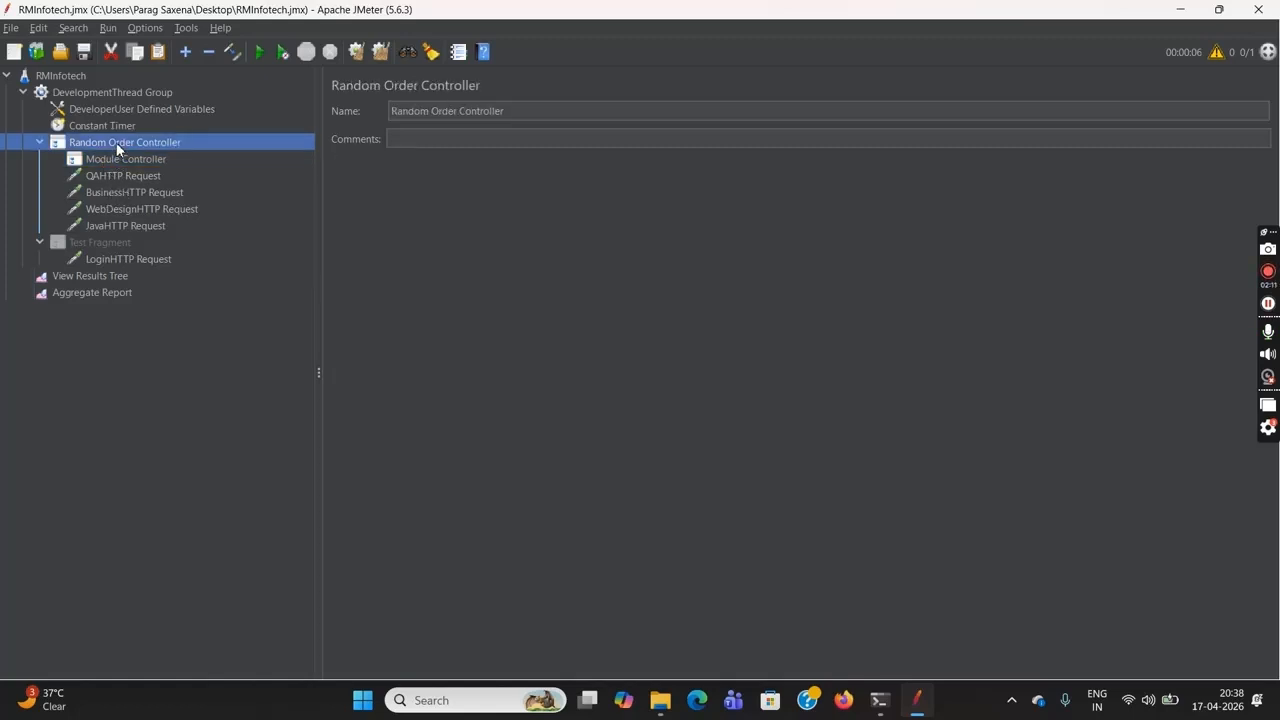
right_click(117, 147)
mouse_move(228, 150)
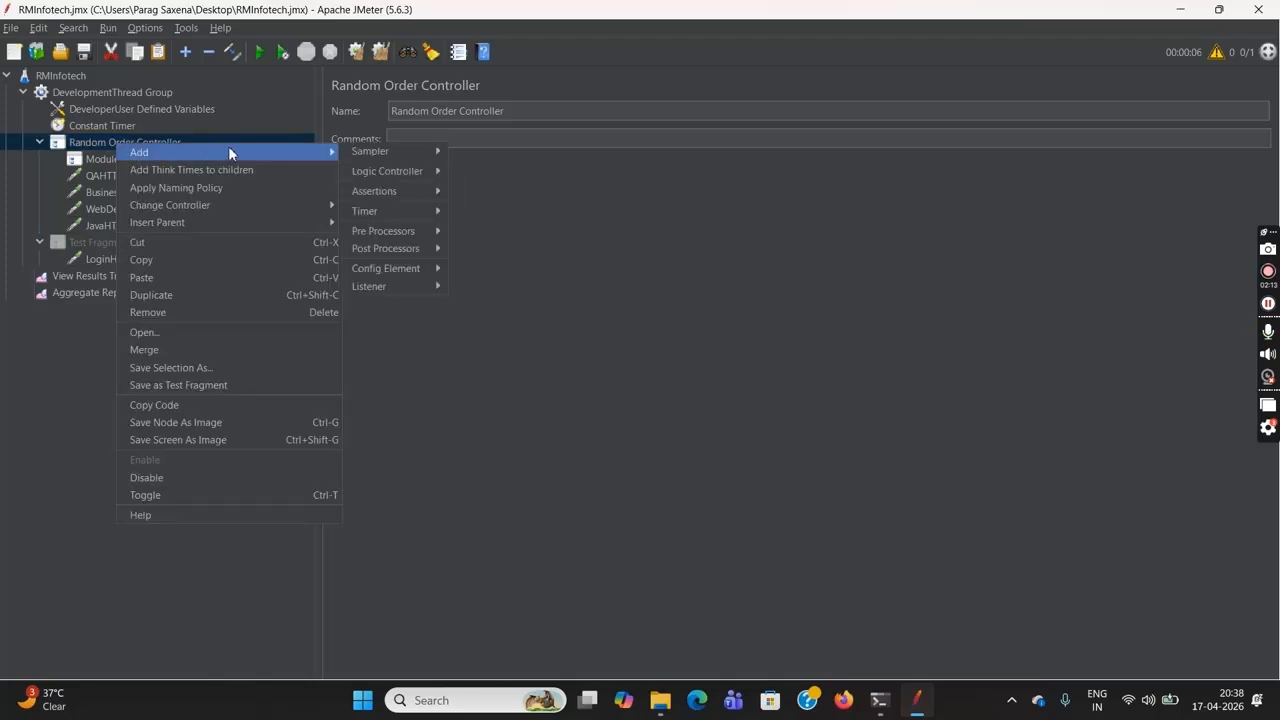
mouse_move(413, 171)
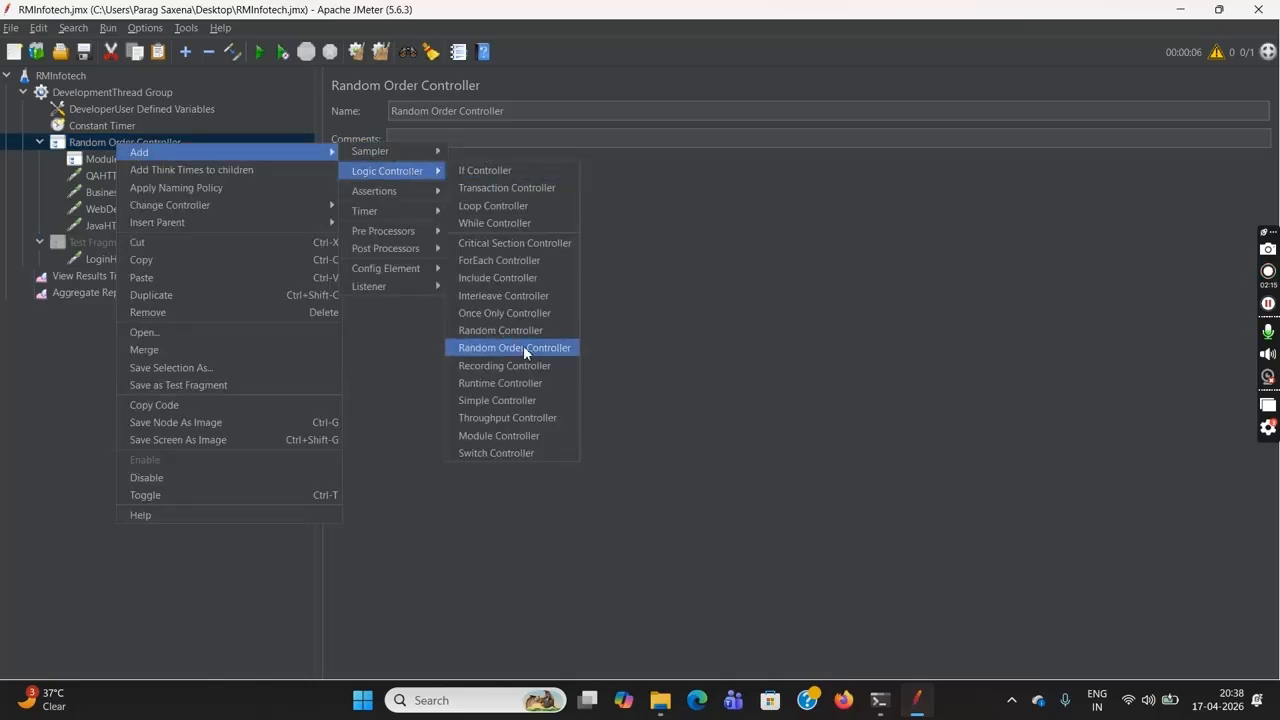
left_click(517, 434)
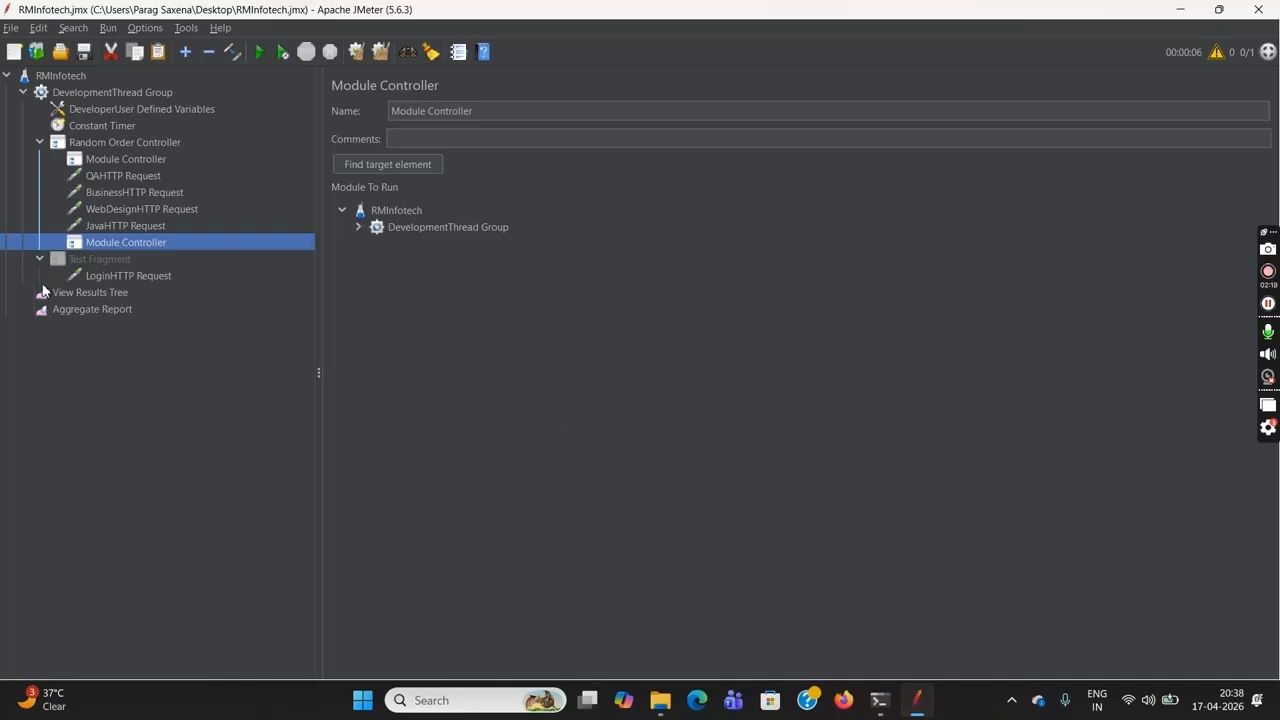
left_click(358, 228)
left_click(430, 260)
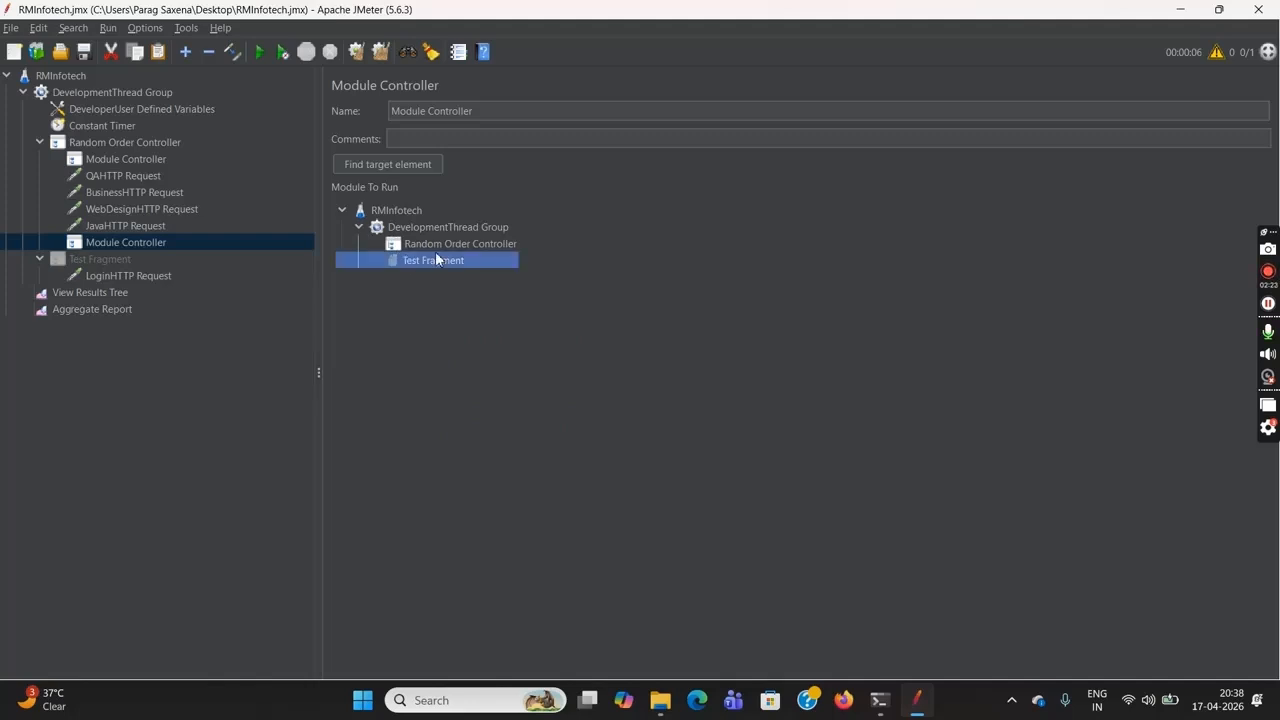
Rename the new Module Controller to Module Controller-2 and move it between the BusinessHTTP Request and the WebDesignHTTP Request
left_click(499, 116)
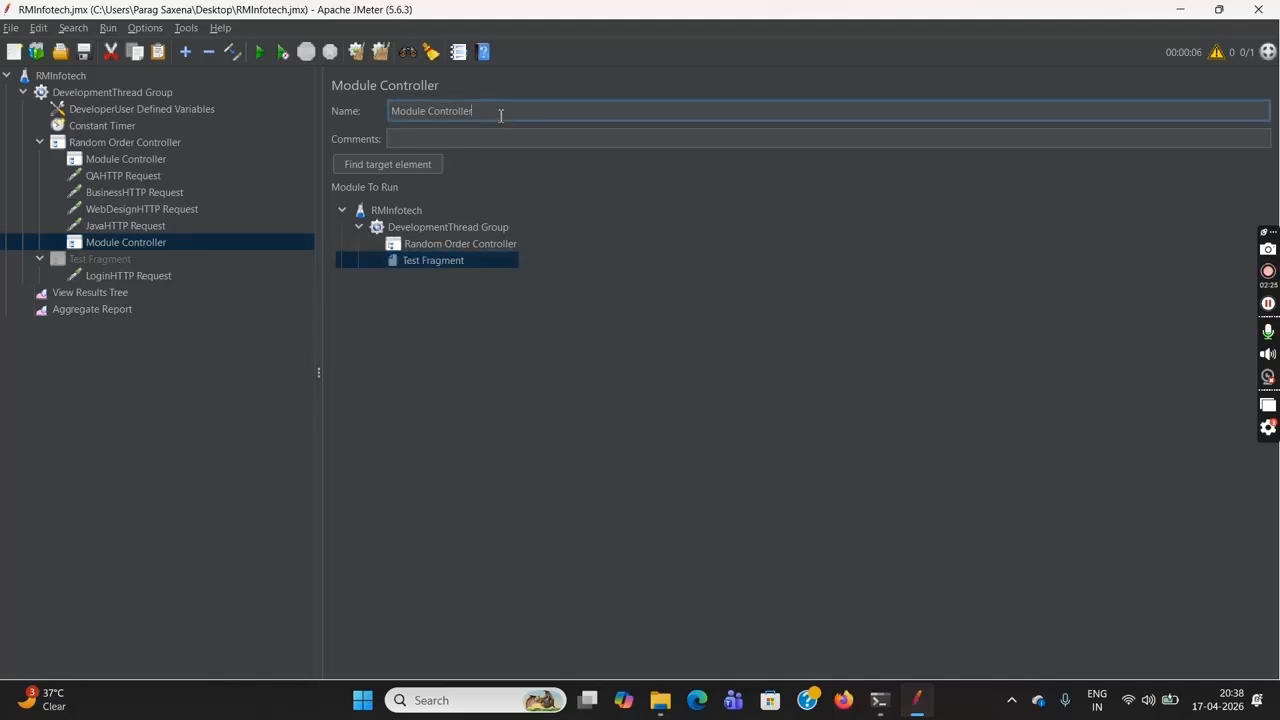
type("-2")
left_click_drag(116, 244, 140, 192)
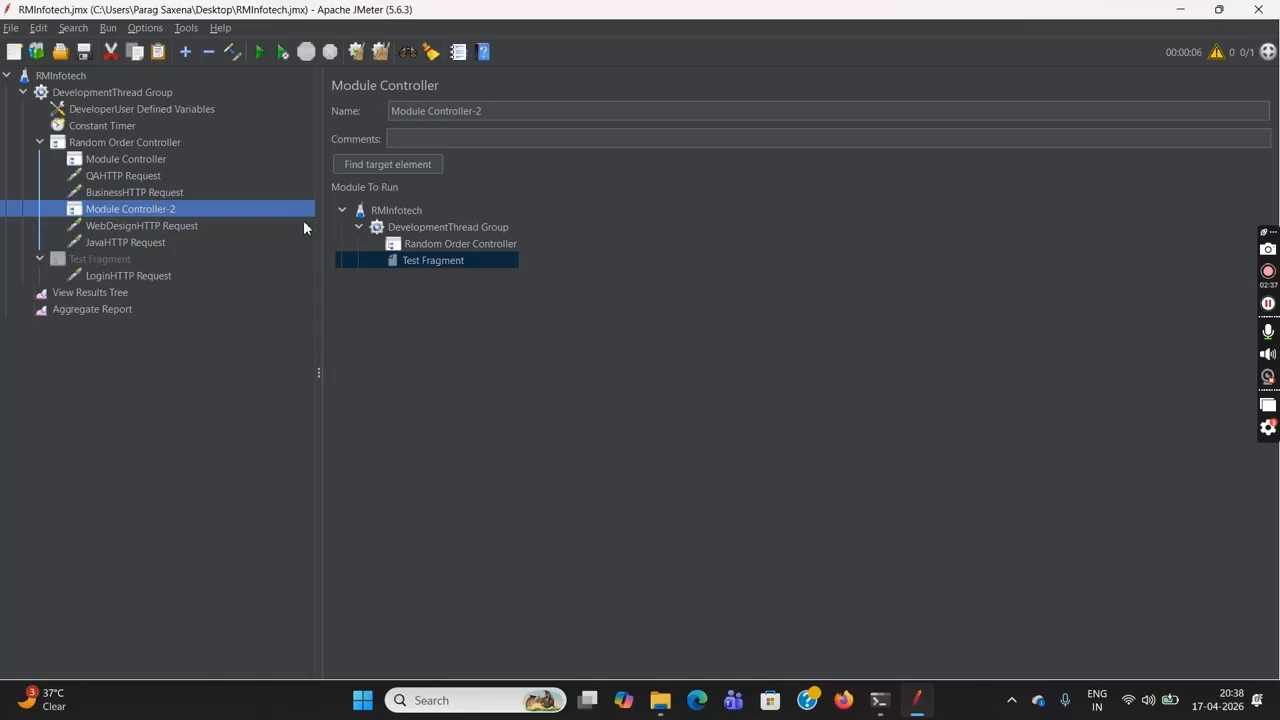
Clear all old results and run the RMInfotech test plan with no pauses
left_click(118, 309)
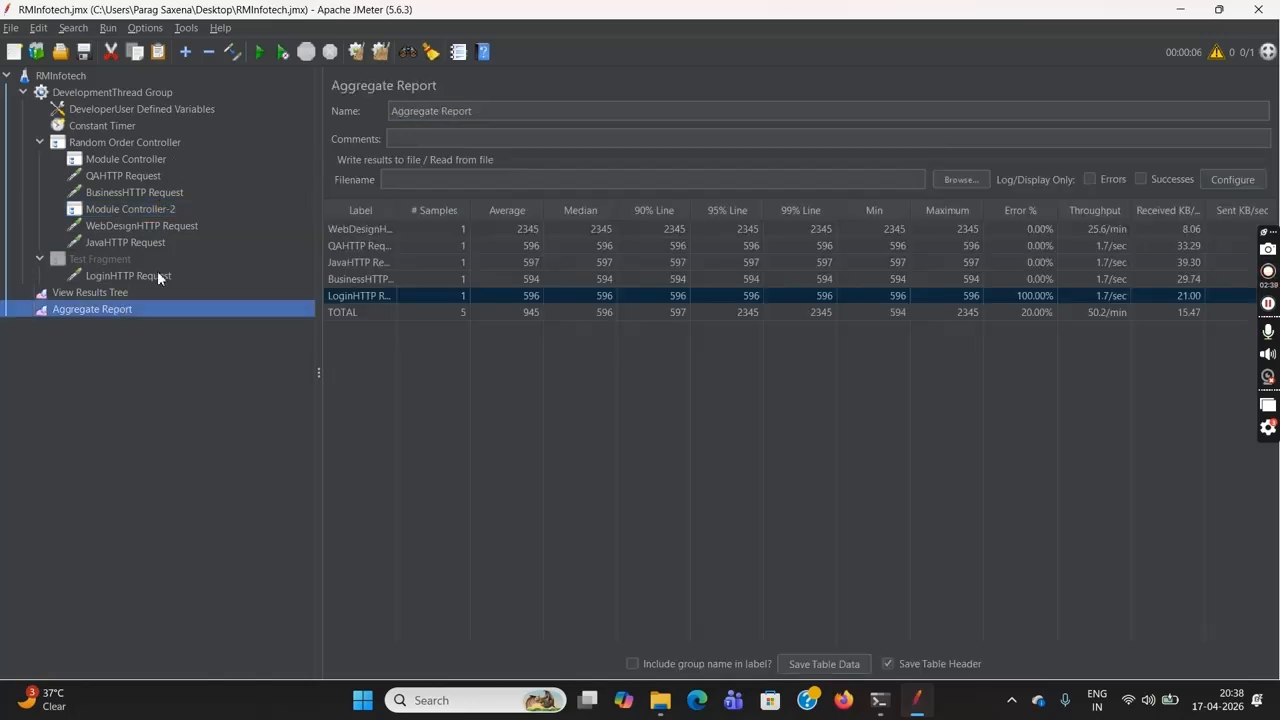
left_click(378, 51)
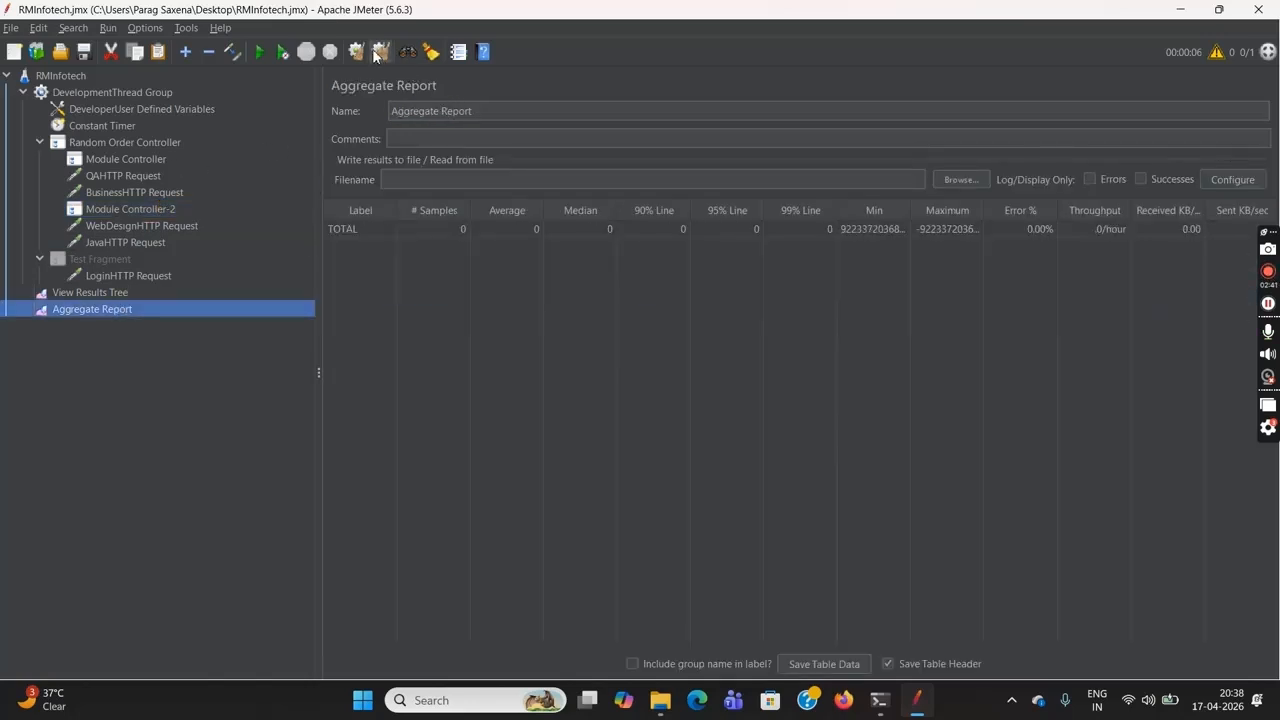
left_click(61, 78)
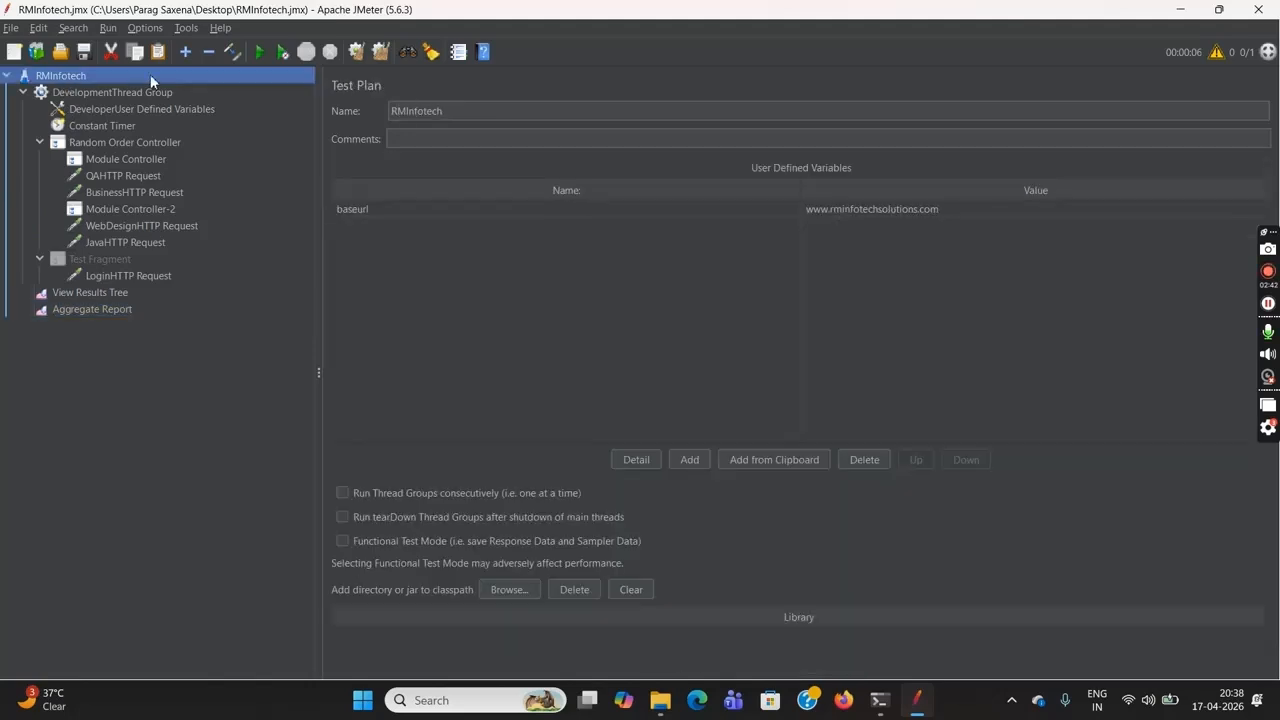
left_click(284, 52)
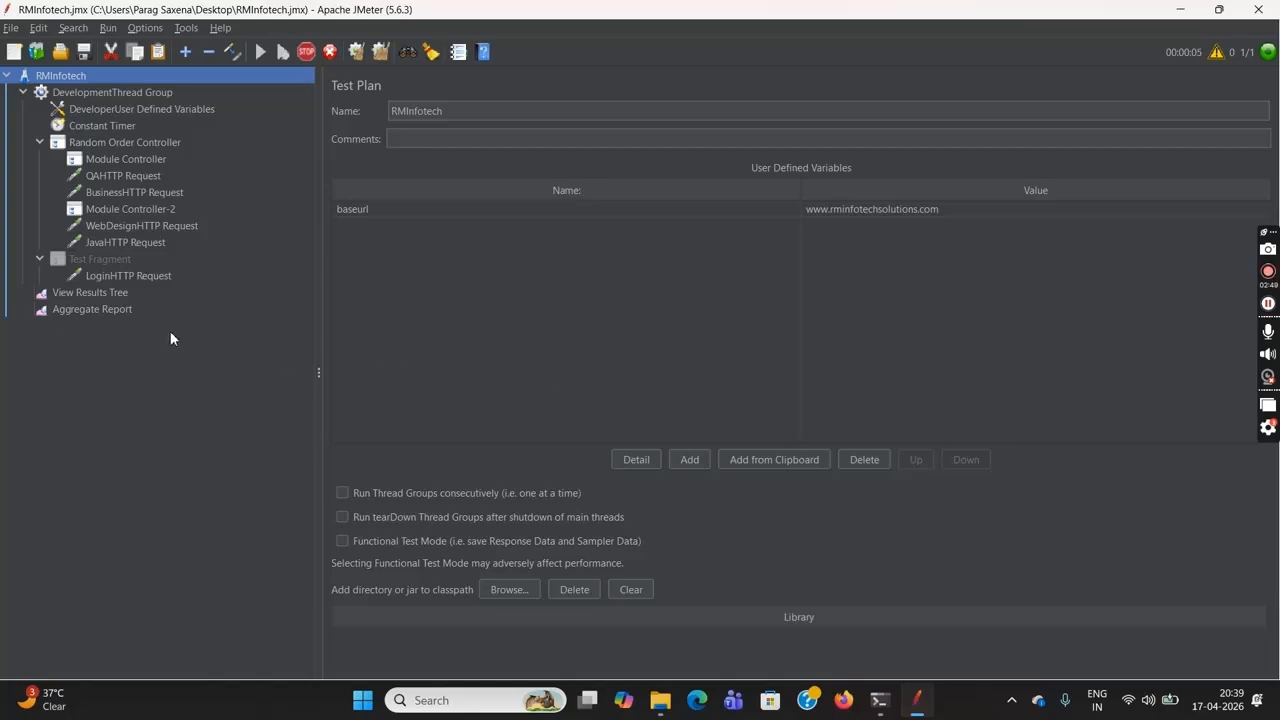
Examine the order and sample counts of the request rows in the Aggregate Report, especially the LoginHTTP Request
left_click(113, 307)
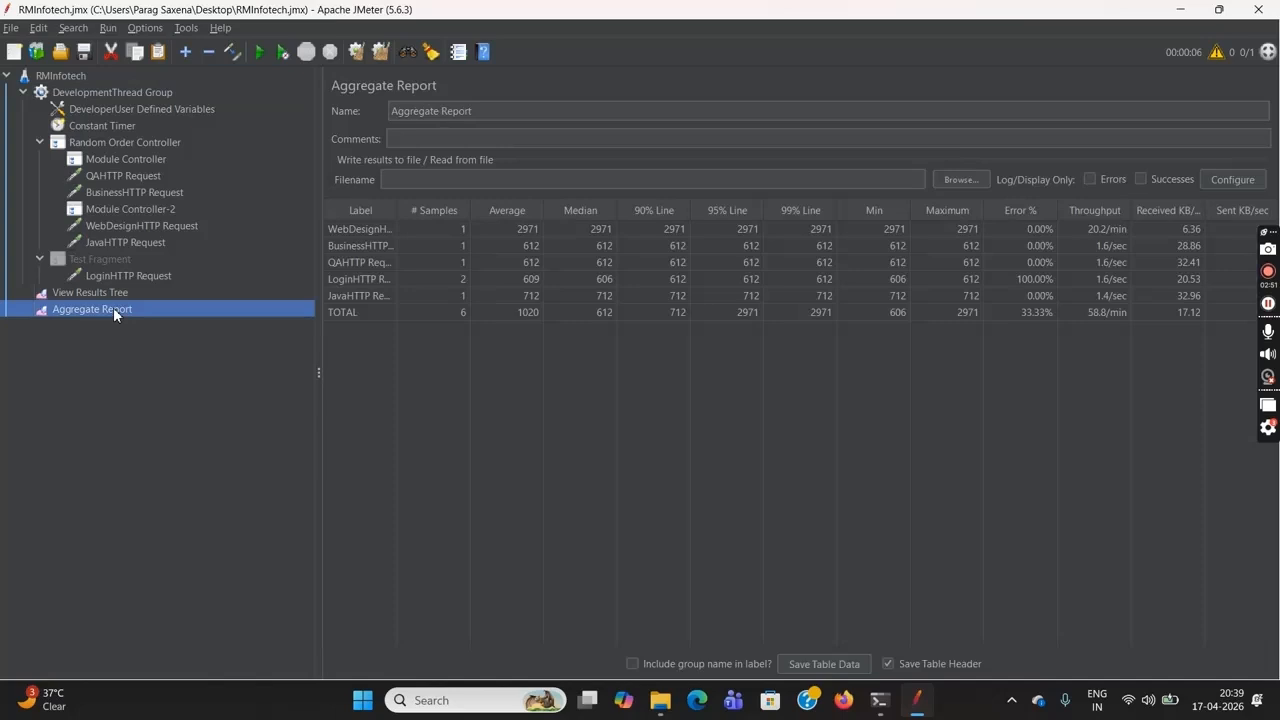
left_click(370, 281)
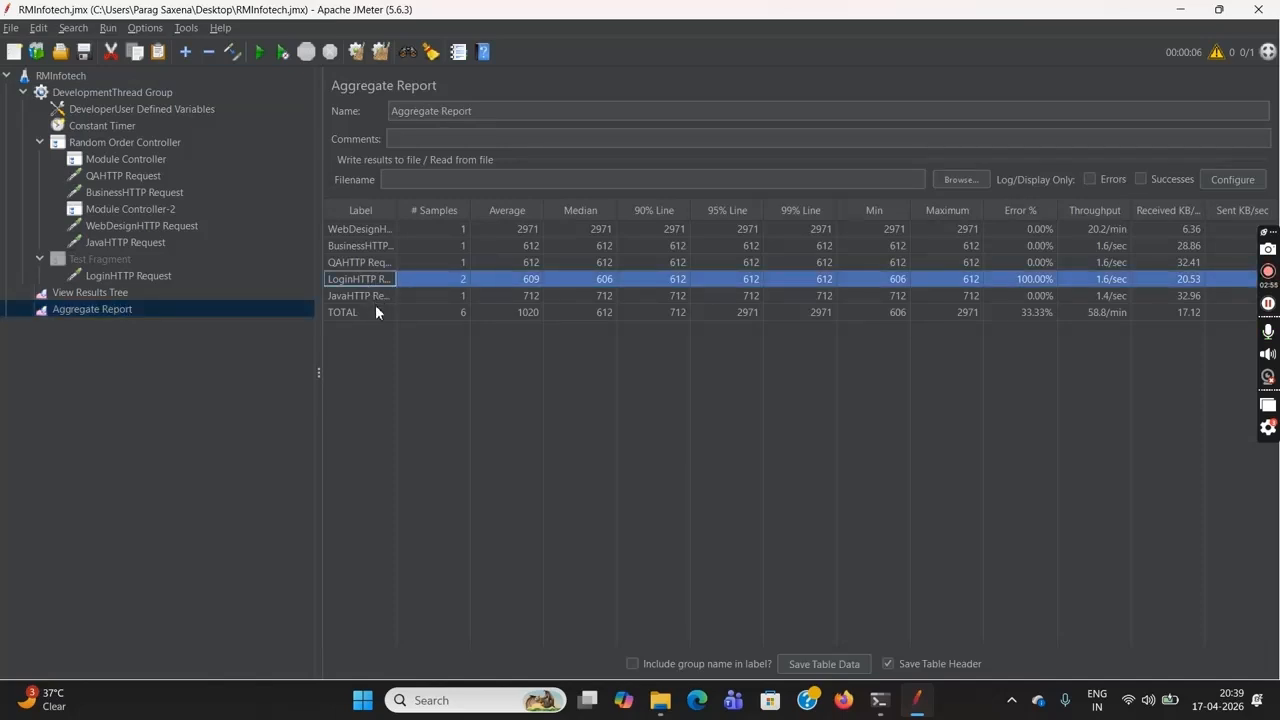
left_click(371, 230)
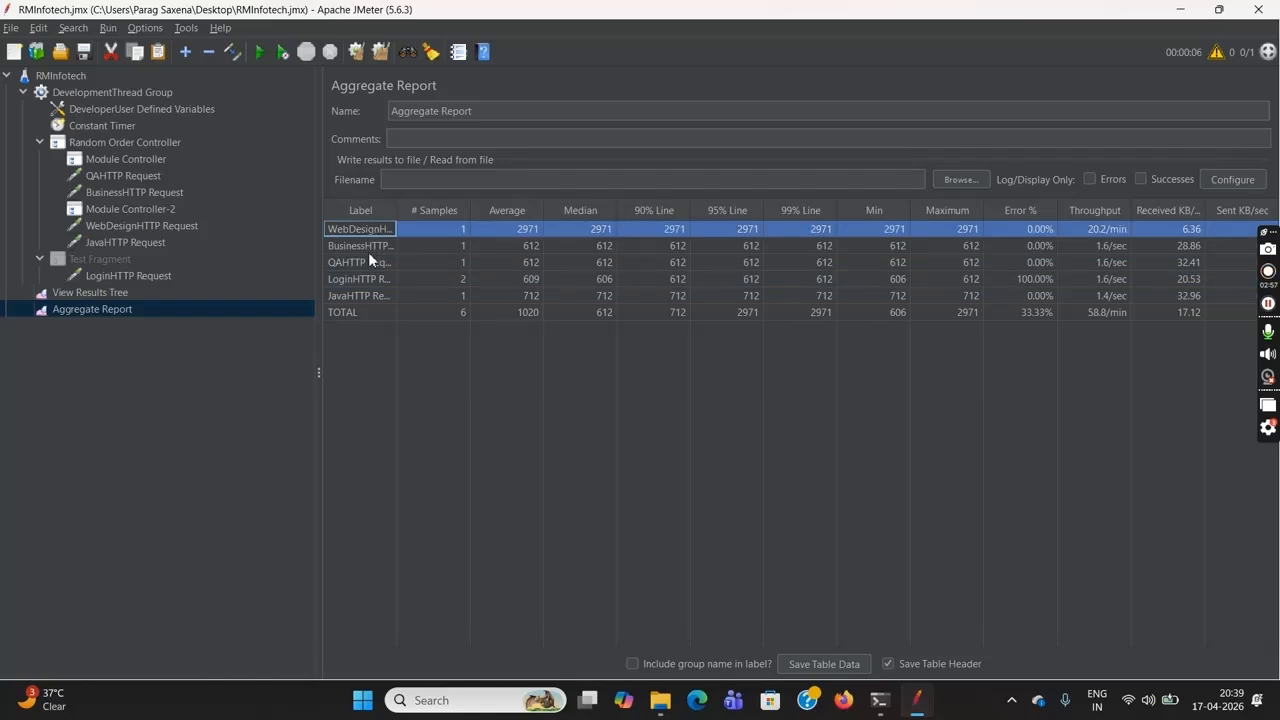
left_click(368, 253)
left_click(368, 262)
left_click(368, 279)
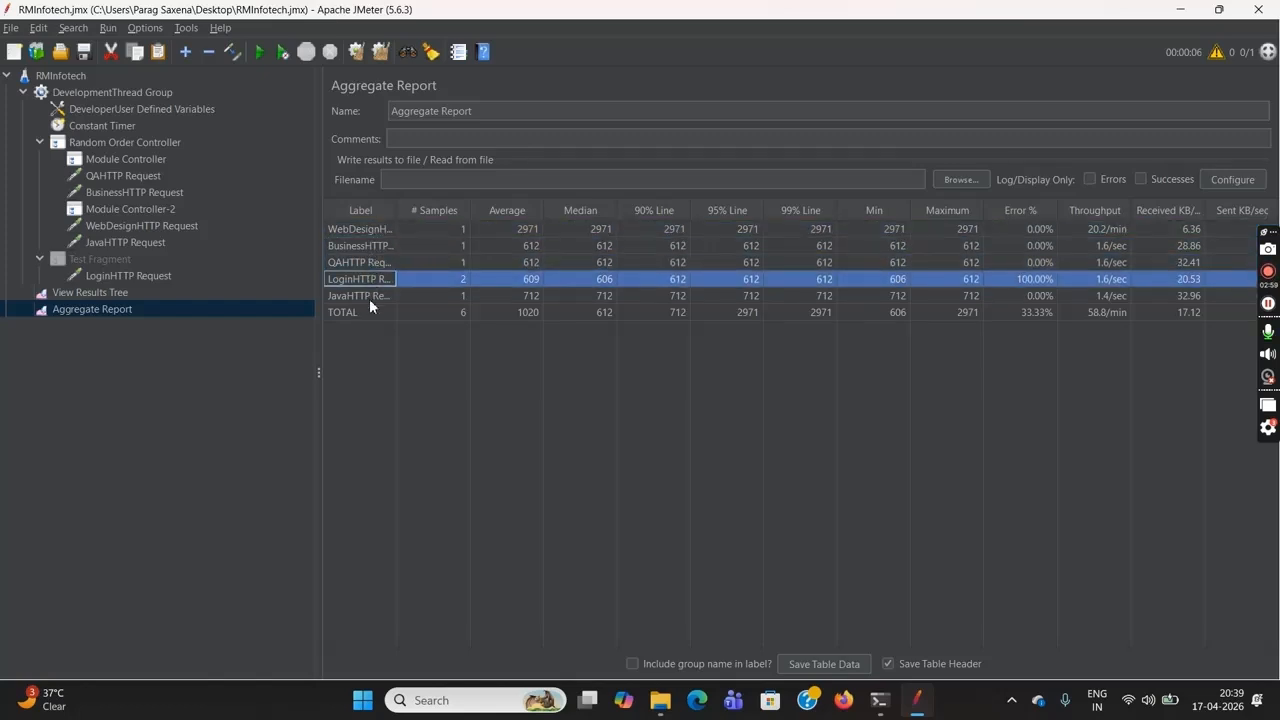
left_click(369, 296)
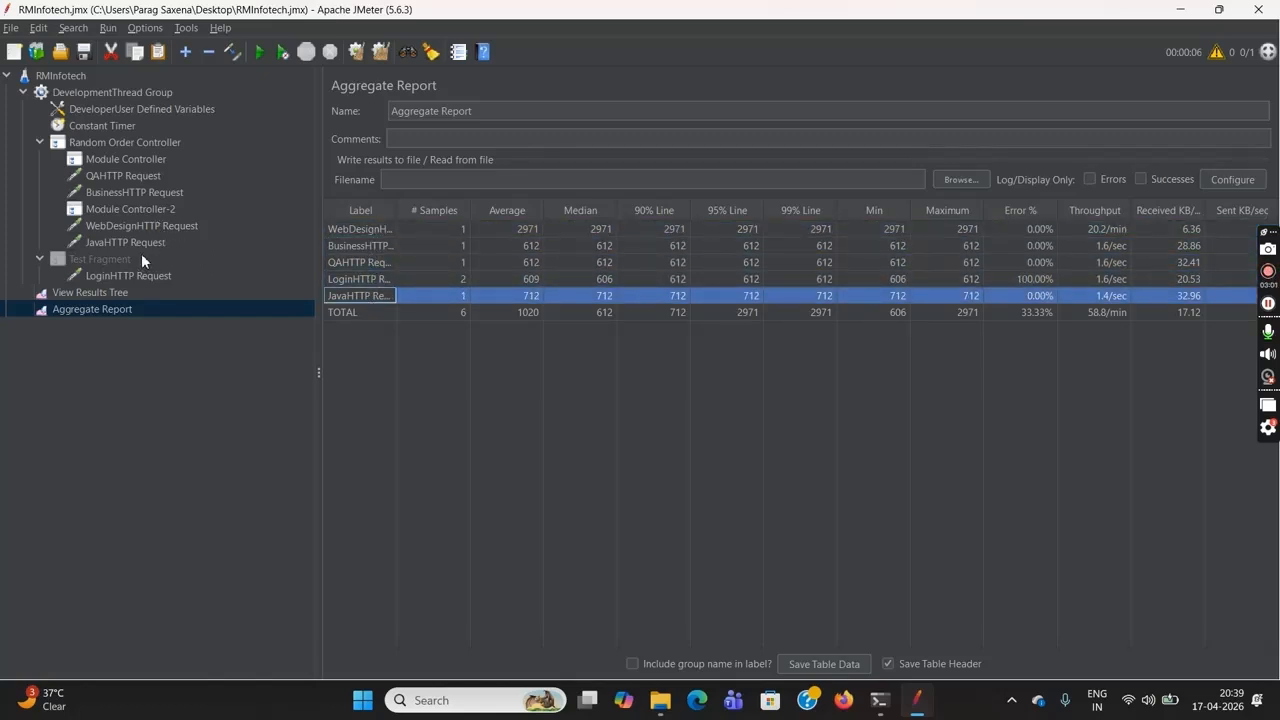
Check the module to run in Module Controller-2 and the first Module Controller
left_click(117, 211)
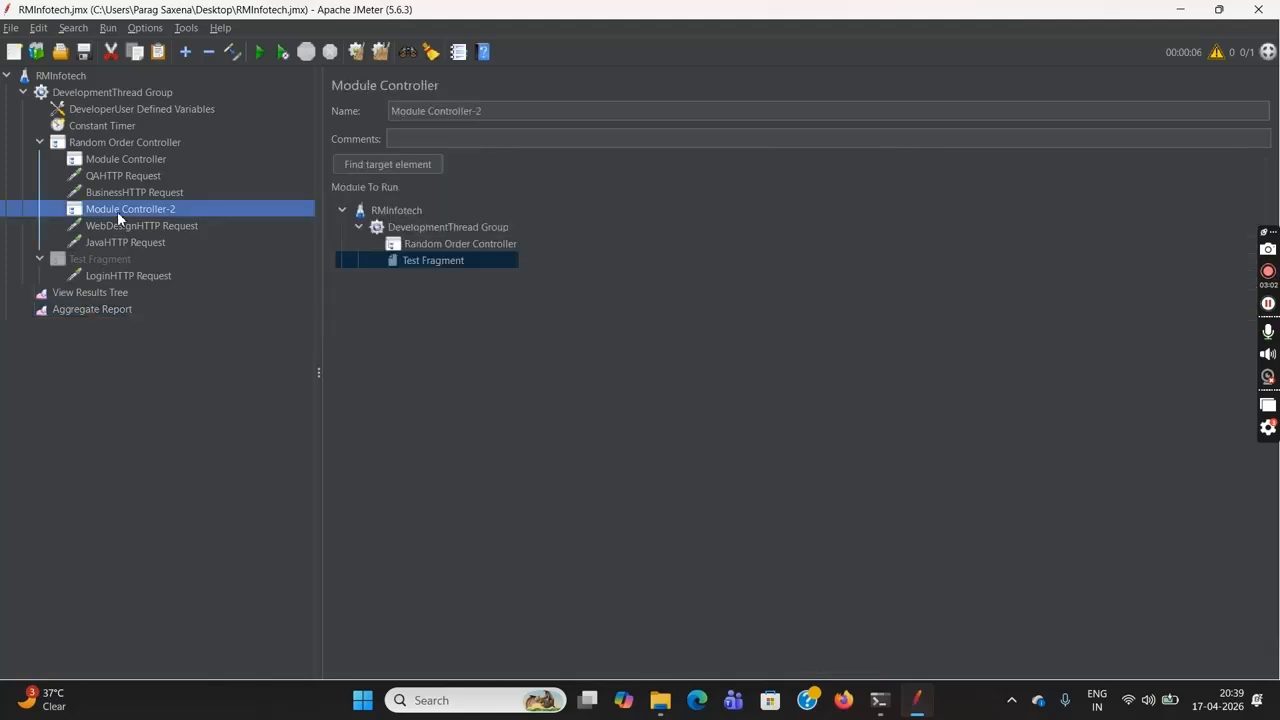
left_click(407, 259)
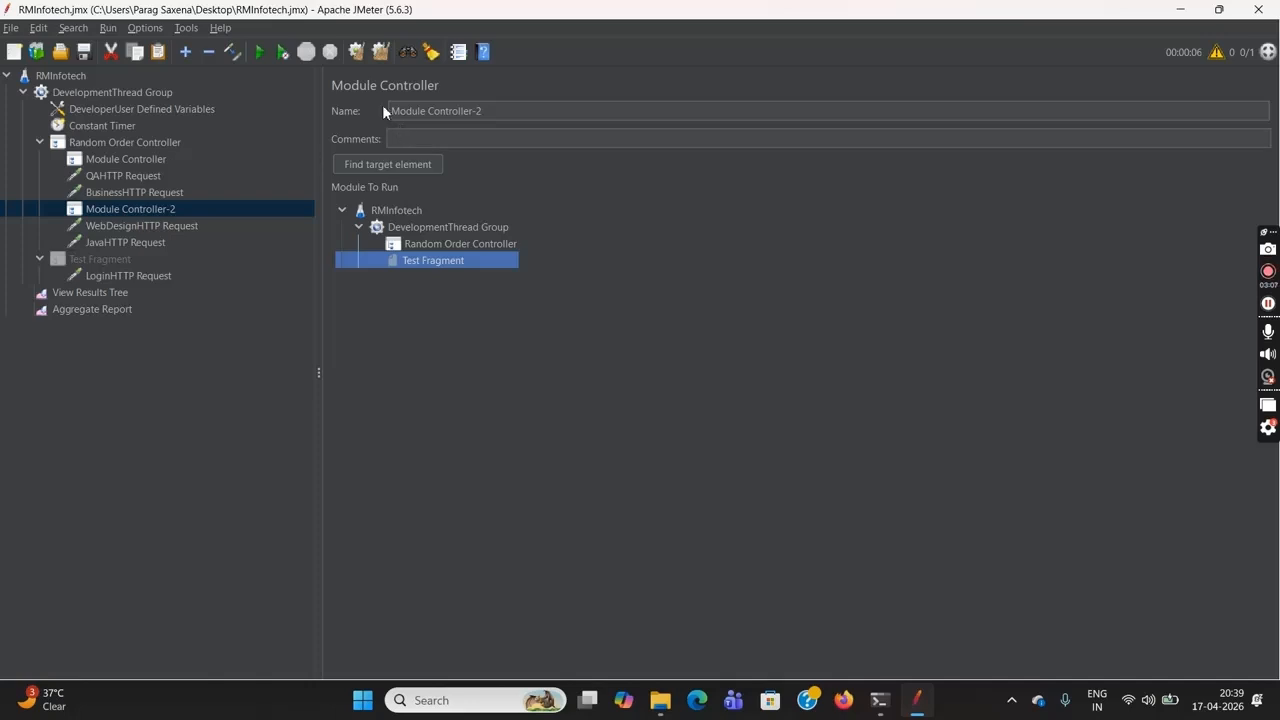
left_click(133, 158)
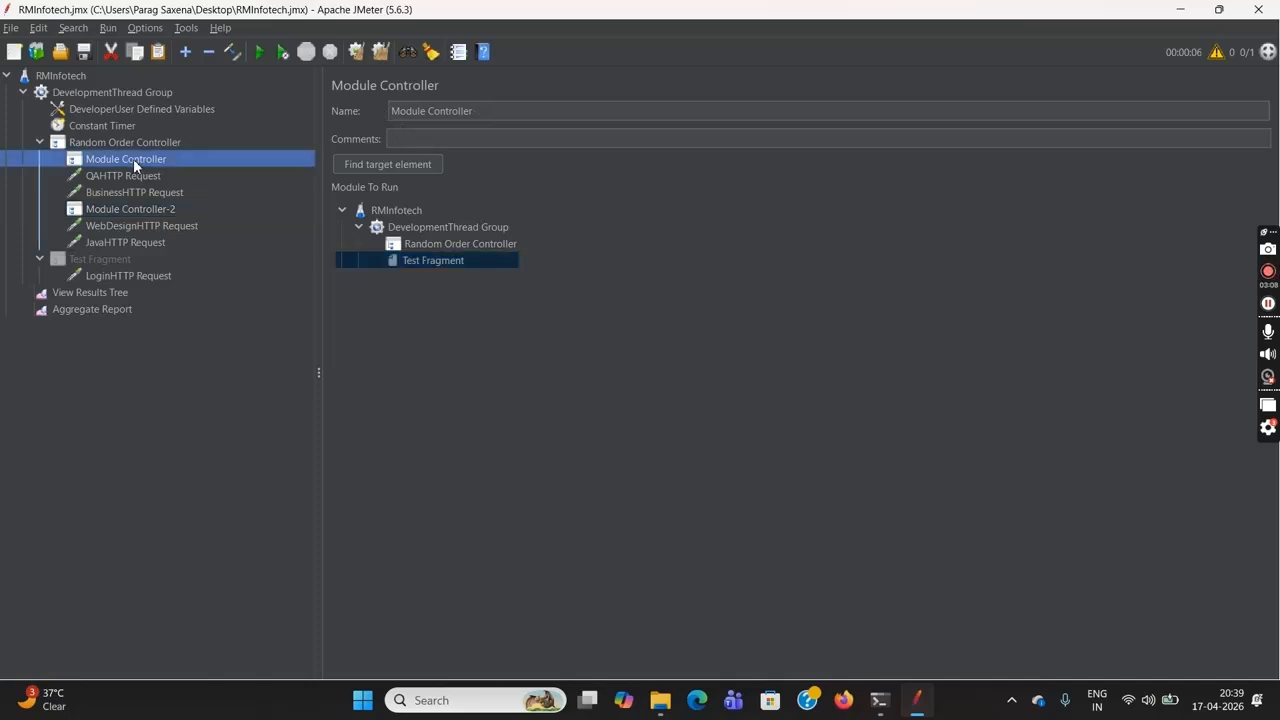
left_click(408, 265)
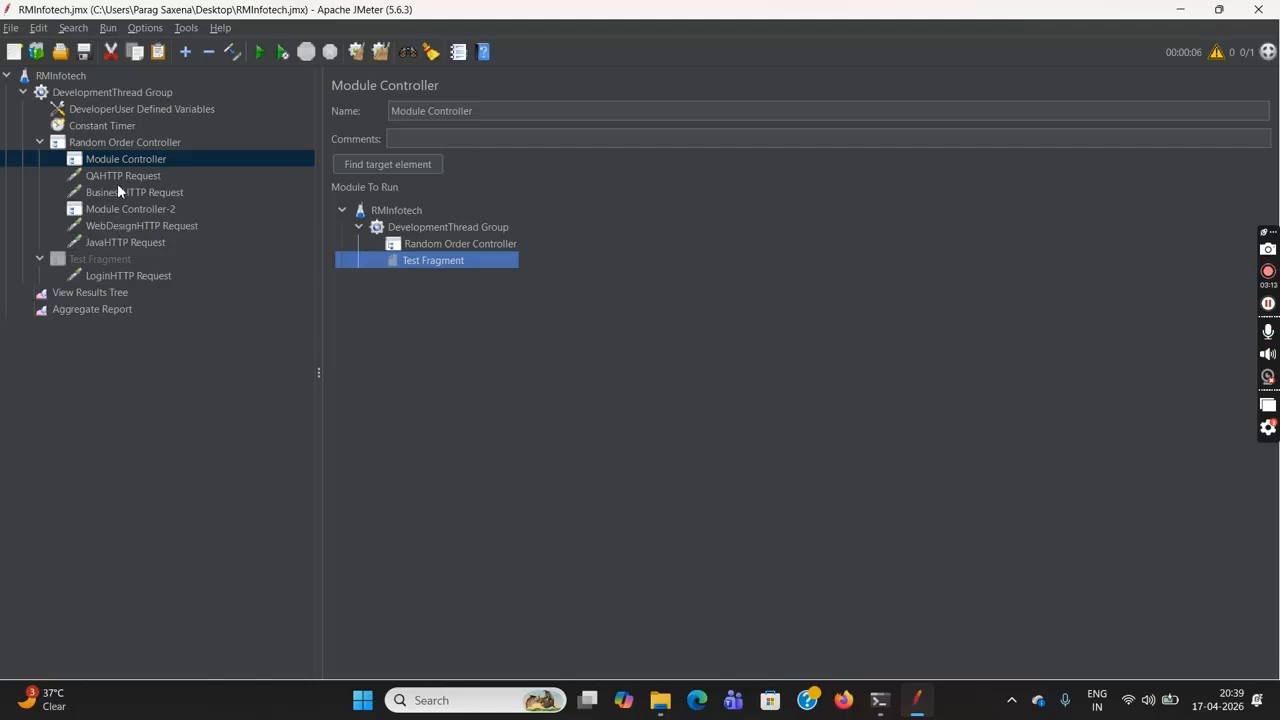
left_click(135, 210)
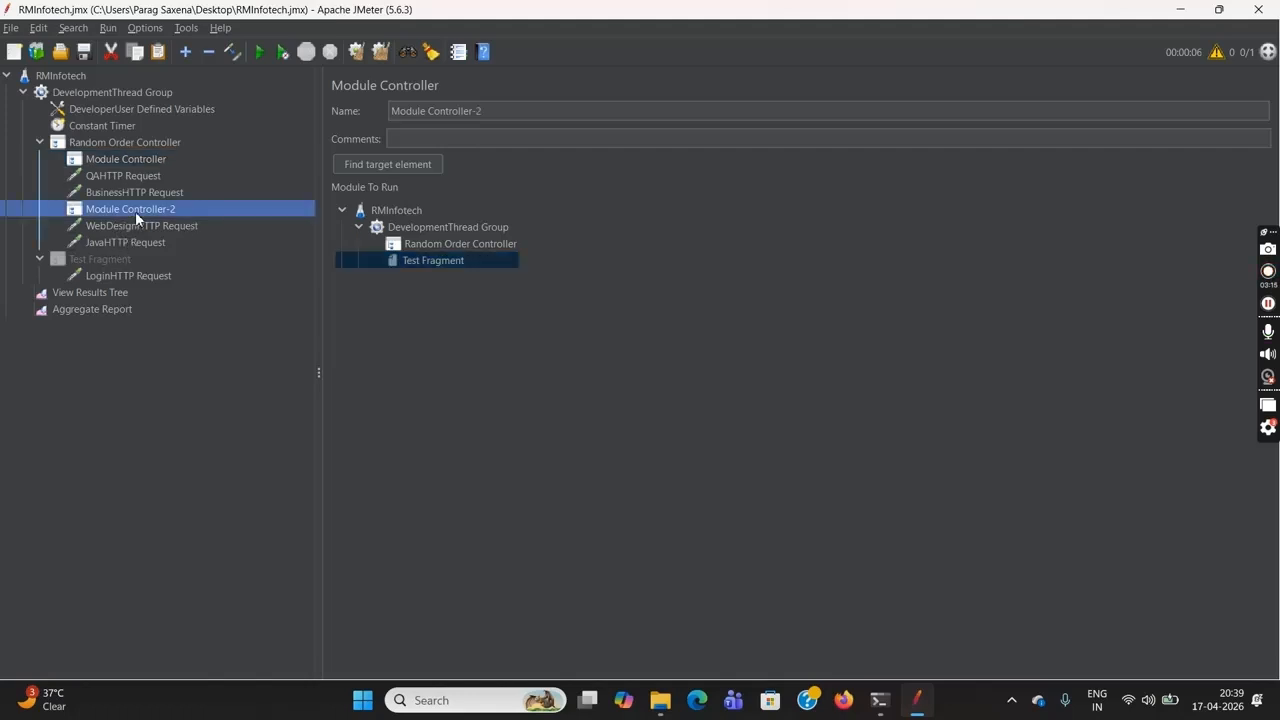
left_click(455, 260)
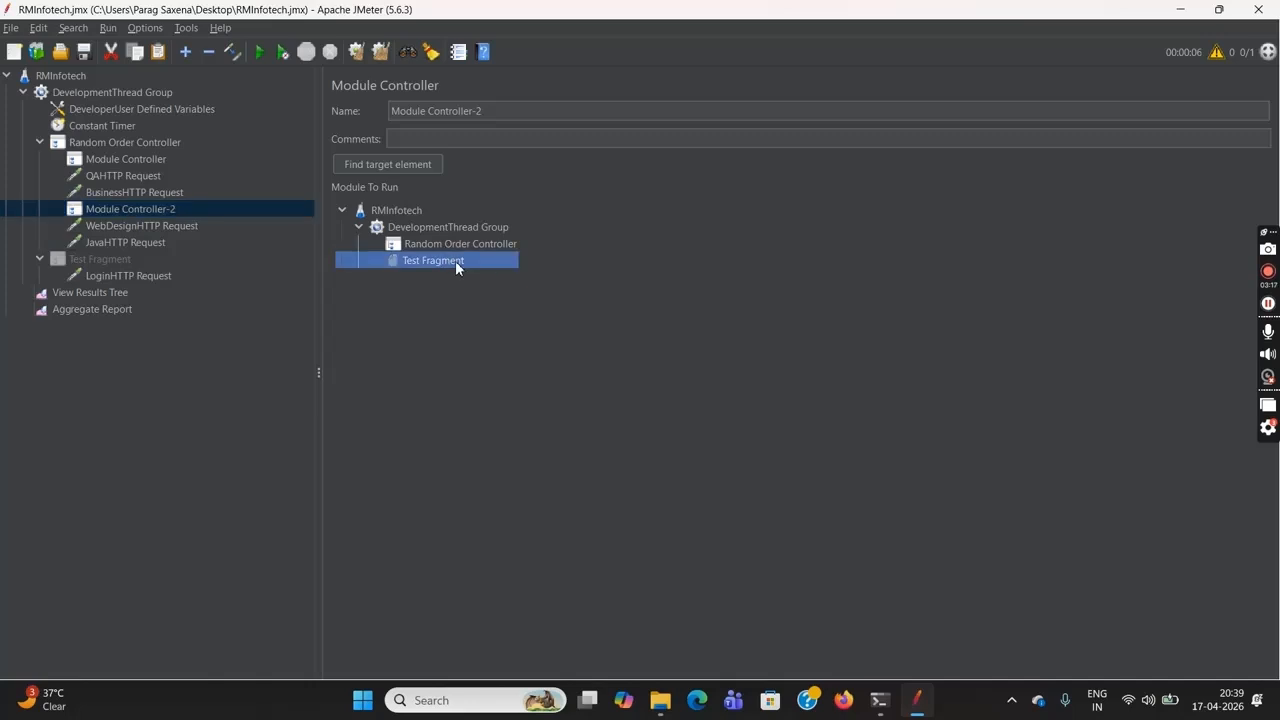
Clear the Aggregate Report and check the DevelopmentThread Group's number of threads and loop count
left_click(124, 310)
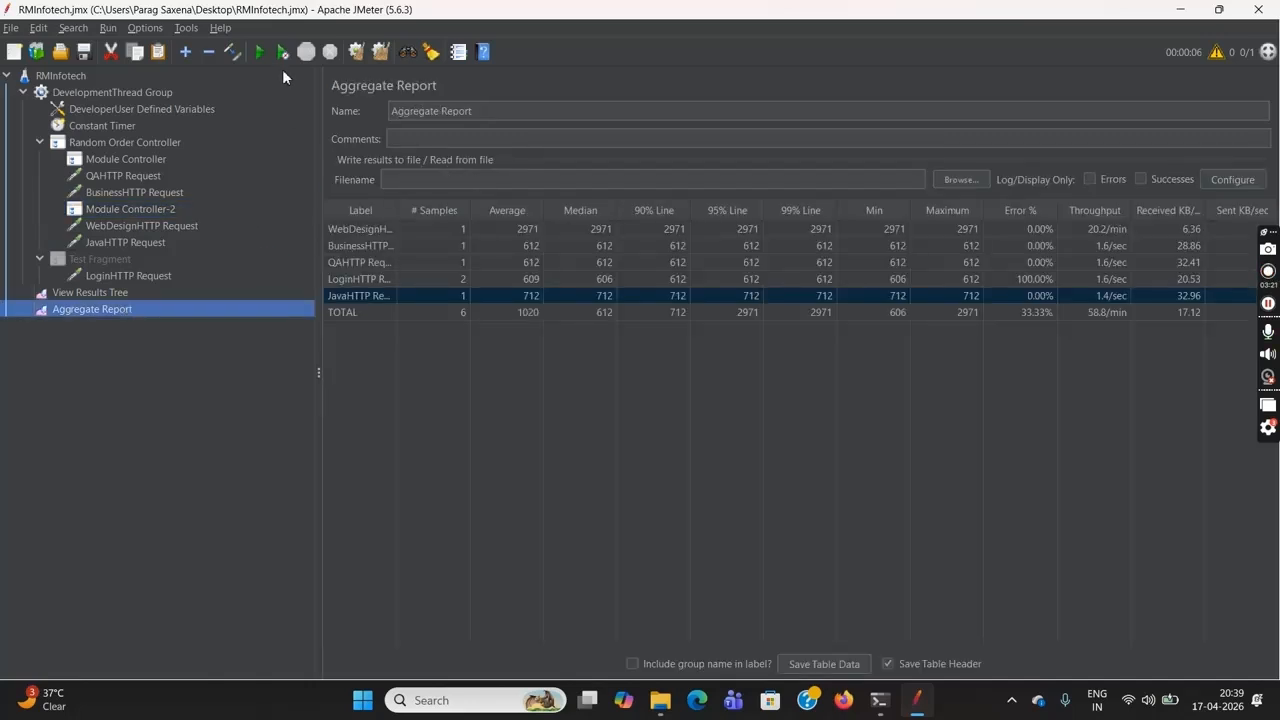
left_click(358, 55)
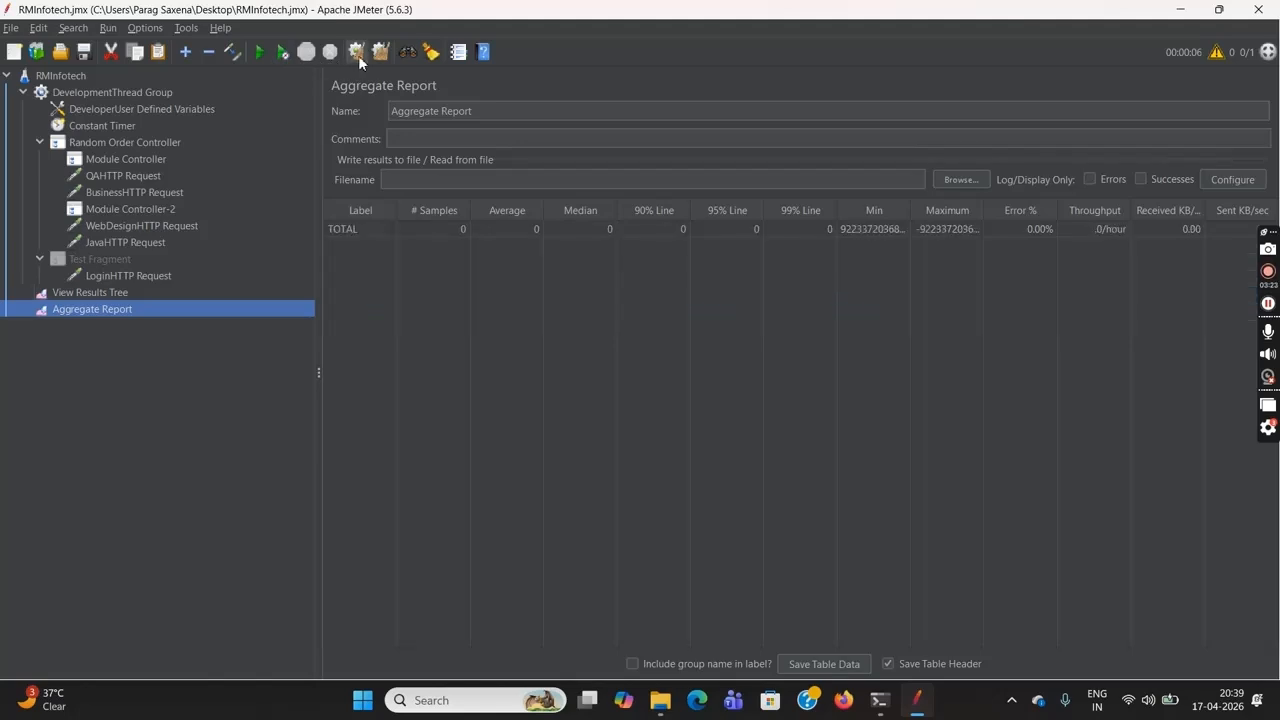
left_click(93, 95)
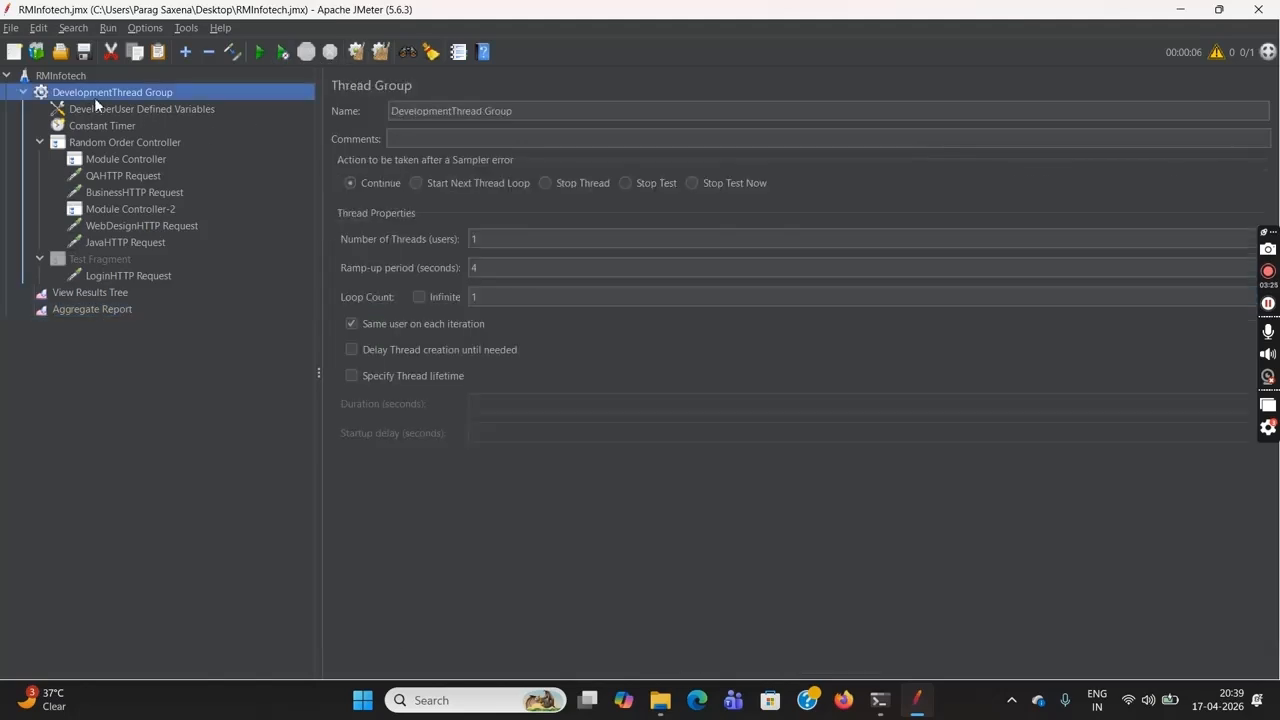
double_click(486, 246)
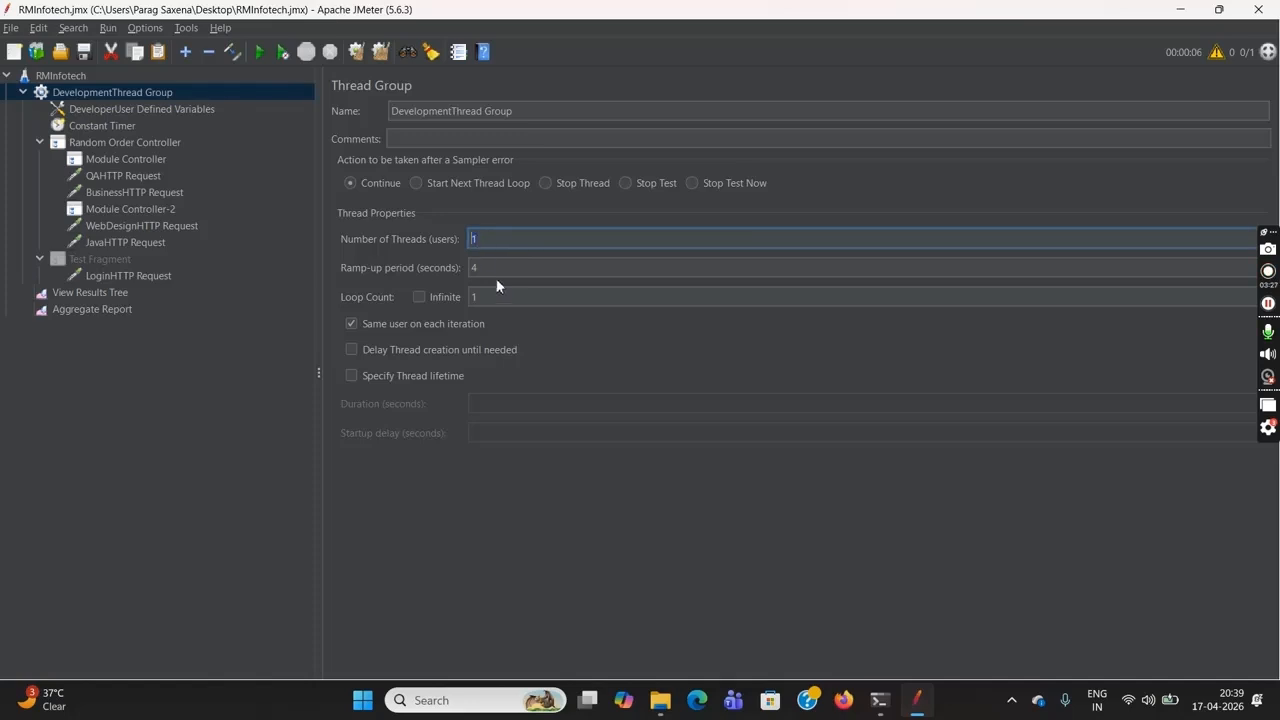
double_click(472, 298)
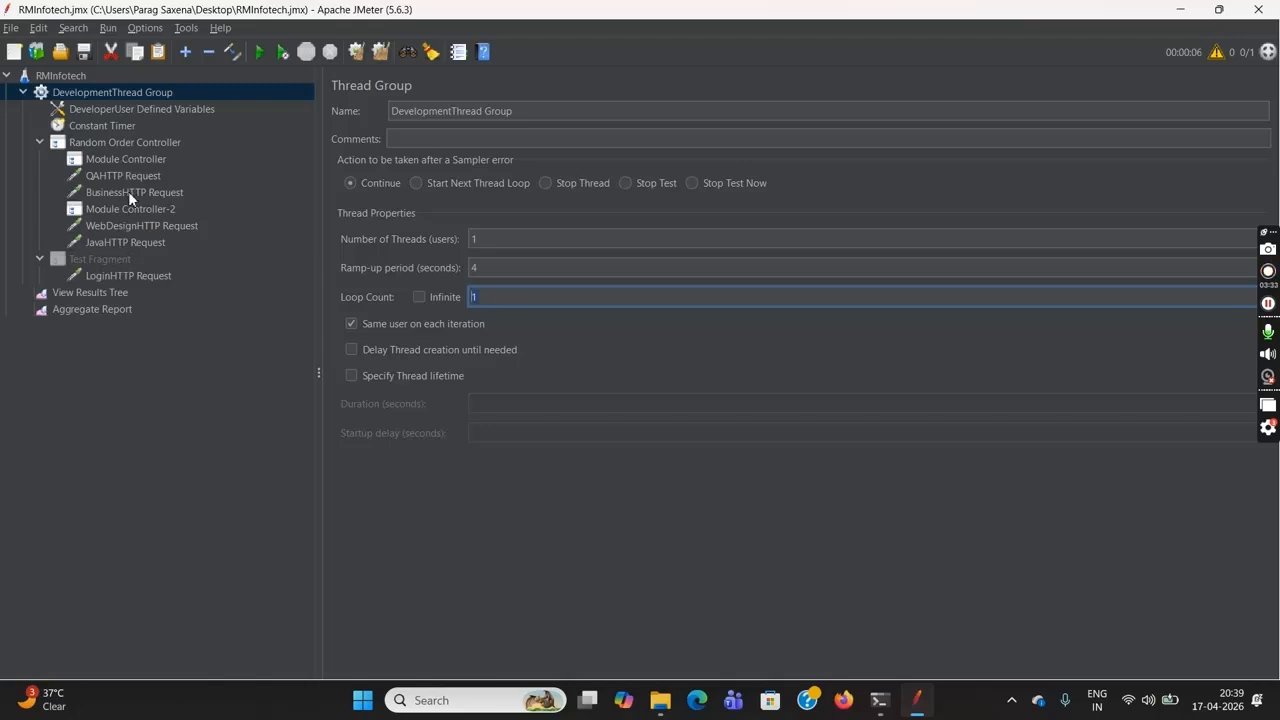
Clear the old samples from the View Results Tree and start the RMInfotech test plan again
left_click(116, 311)
left_click(107, 292)
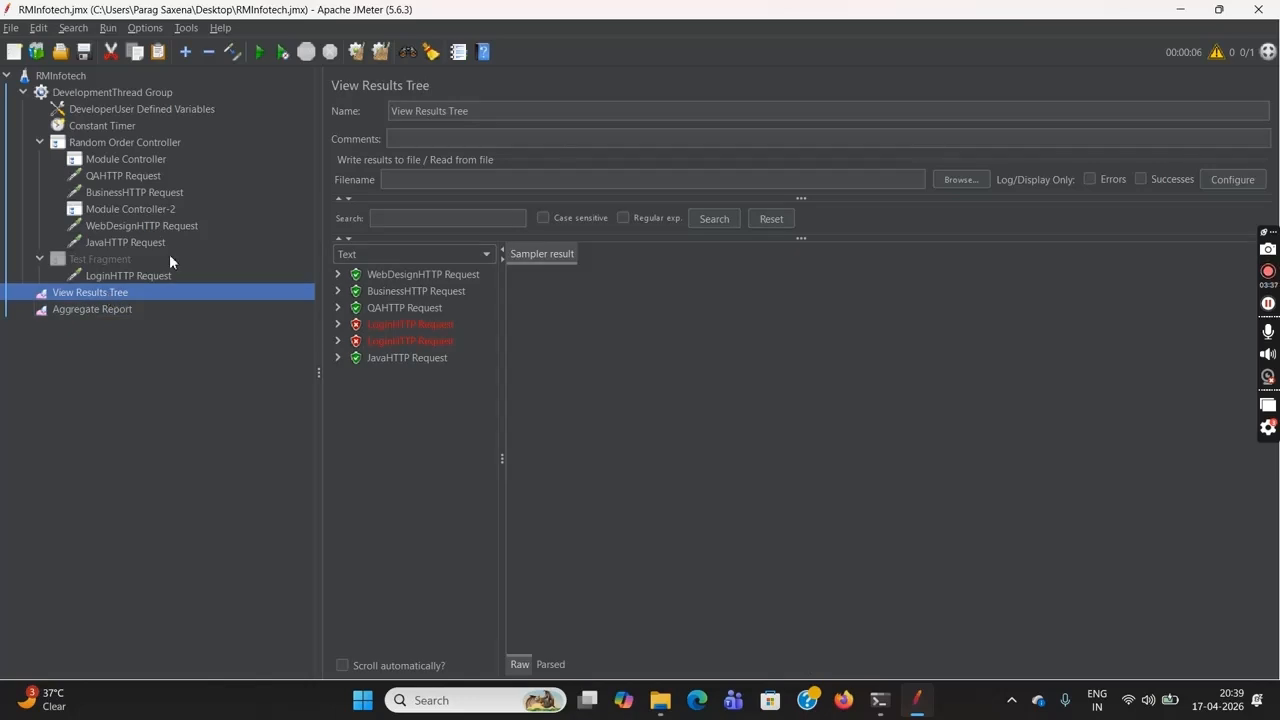
left_click(354, 58)
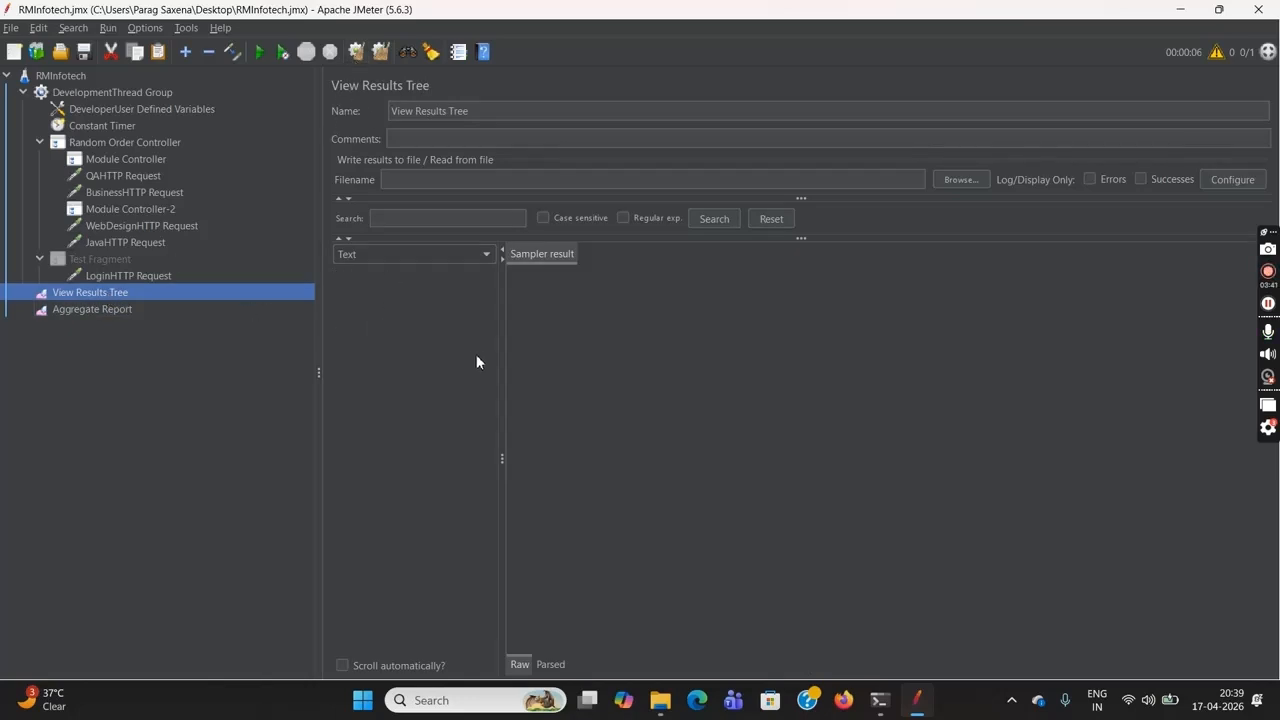
left_click(68, 78)
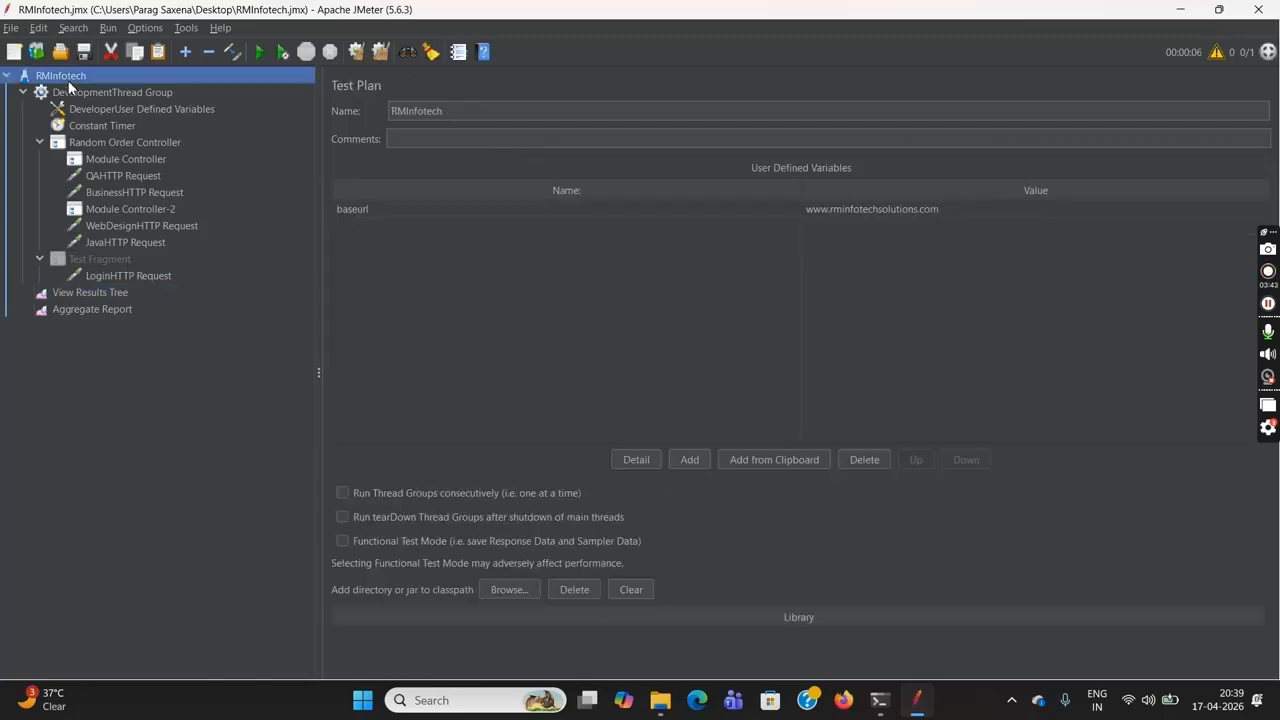
left_click(261, 52)
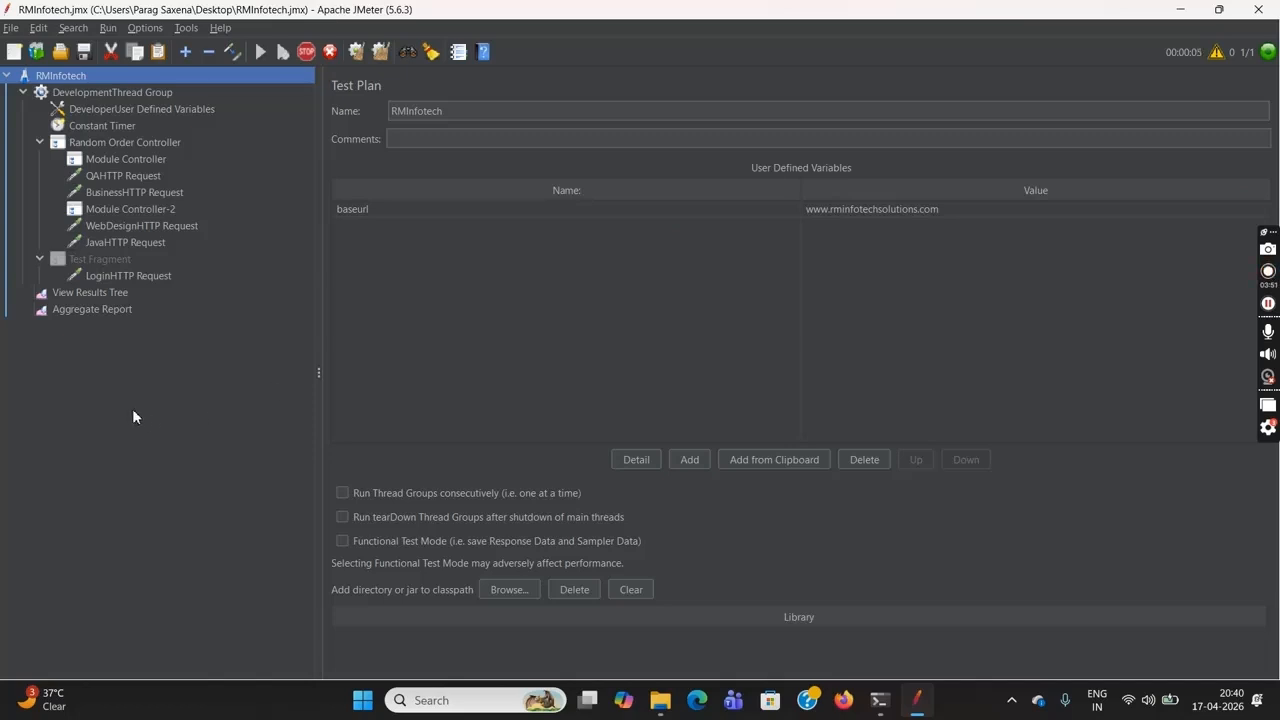
Compare the LoginHTTP Request's sample count with those of the other requests in the Aggregate Report
left_click(112, 309)
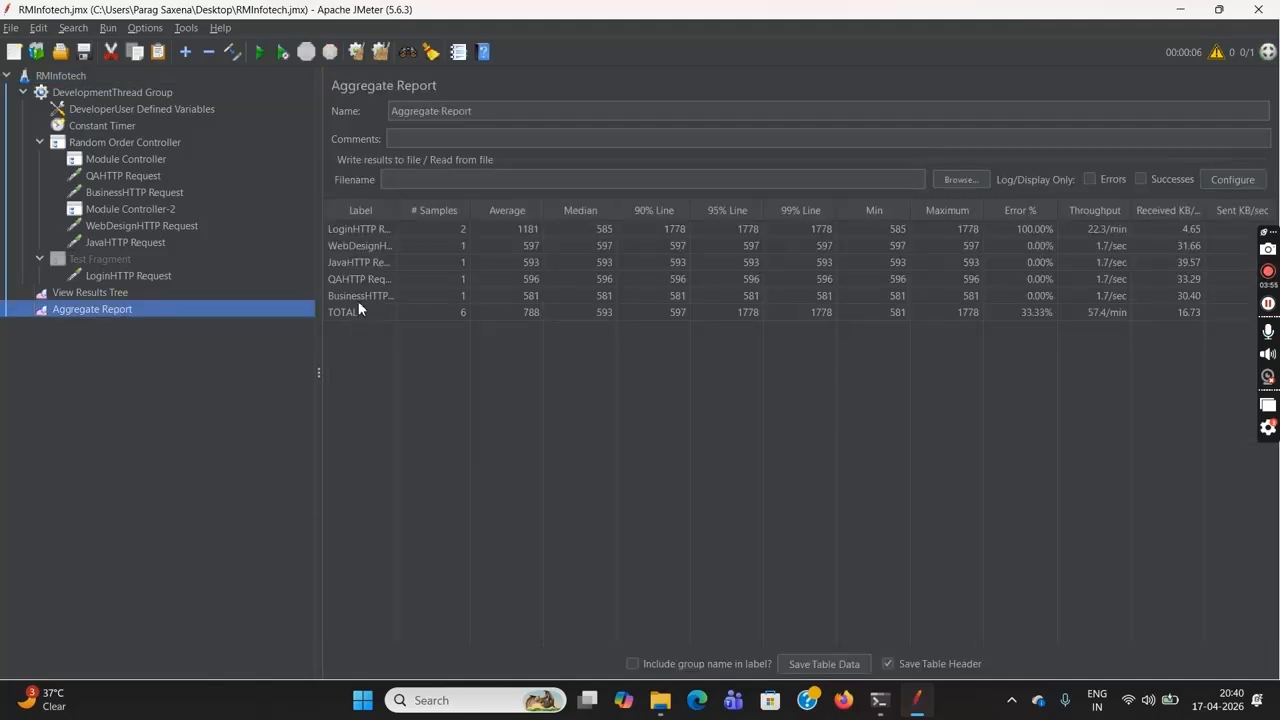
left_click(358, 230)
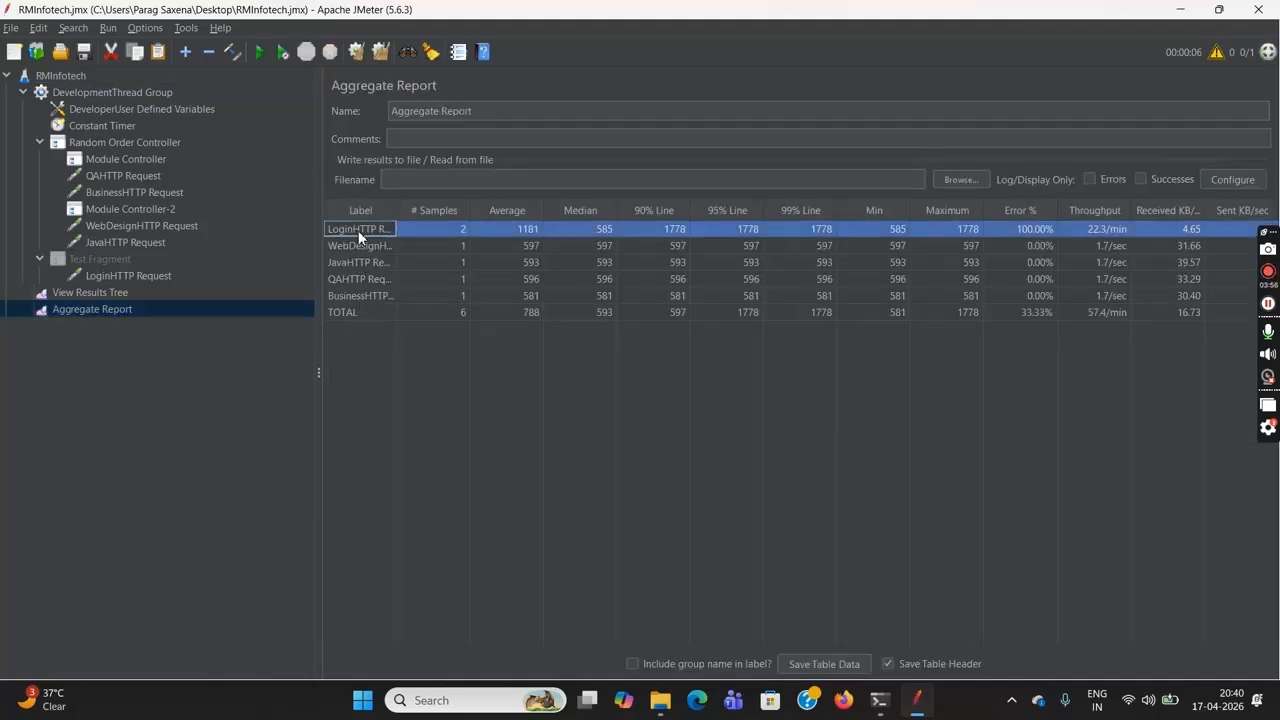
left_click(443, 230)
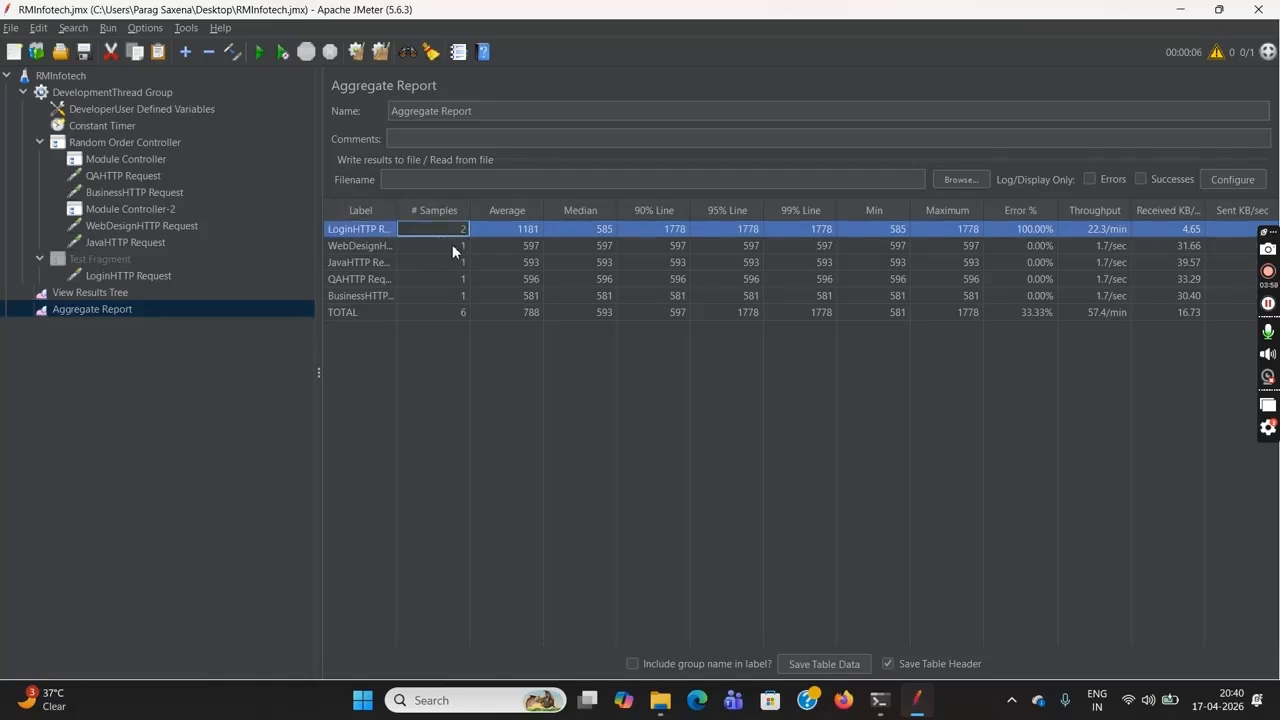
left_click(455, 246)
left_click(454, 263)
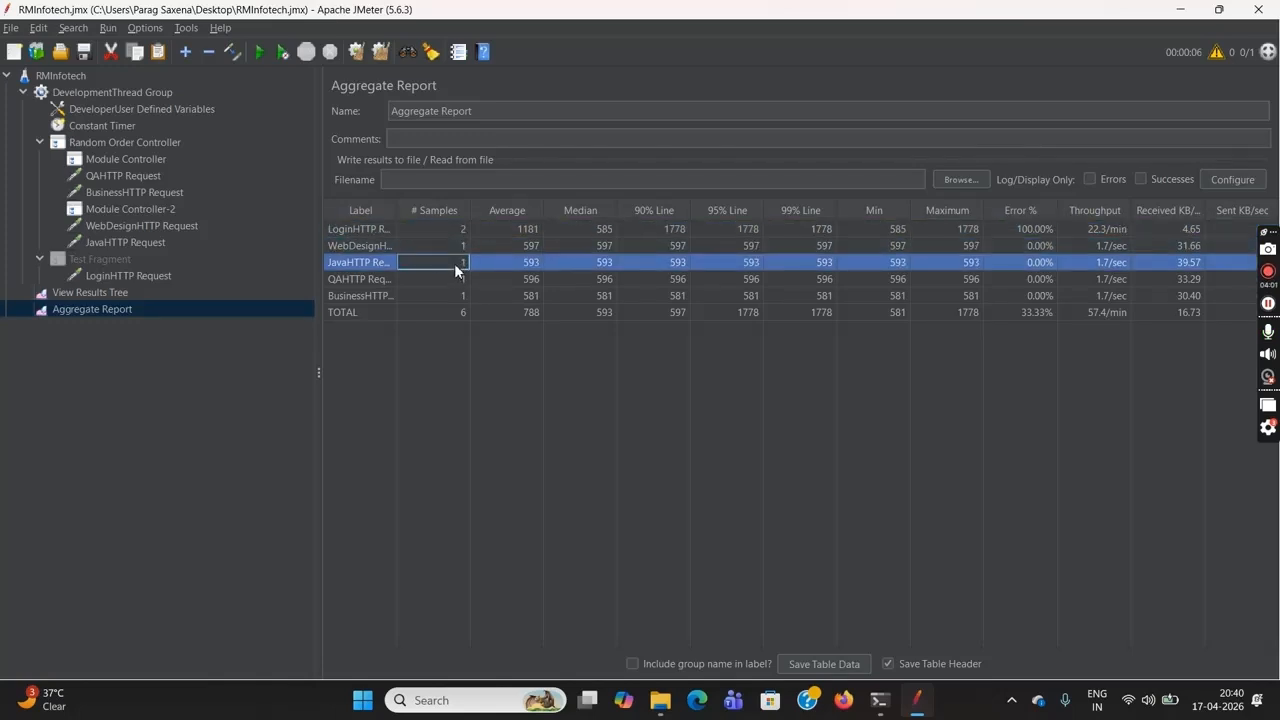
left_click(454, 278)
left_click(454, 296)
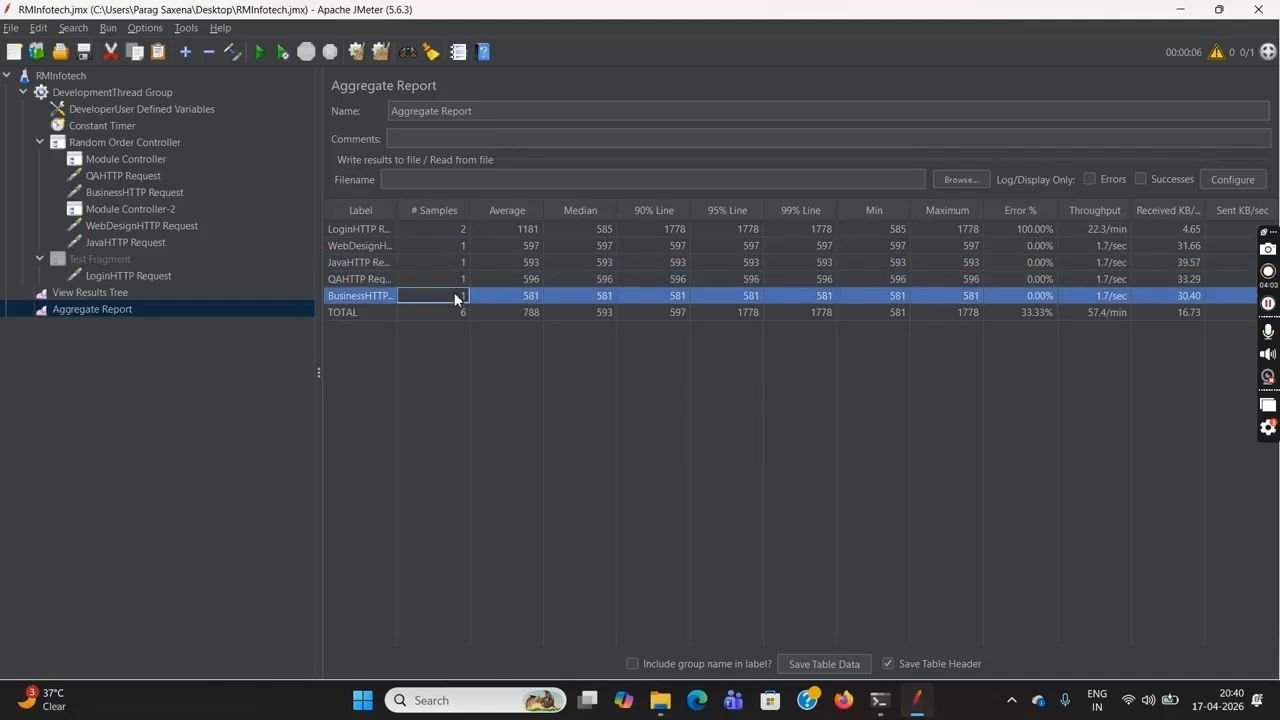
left_click(455, 231)
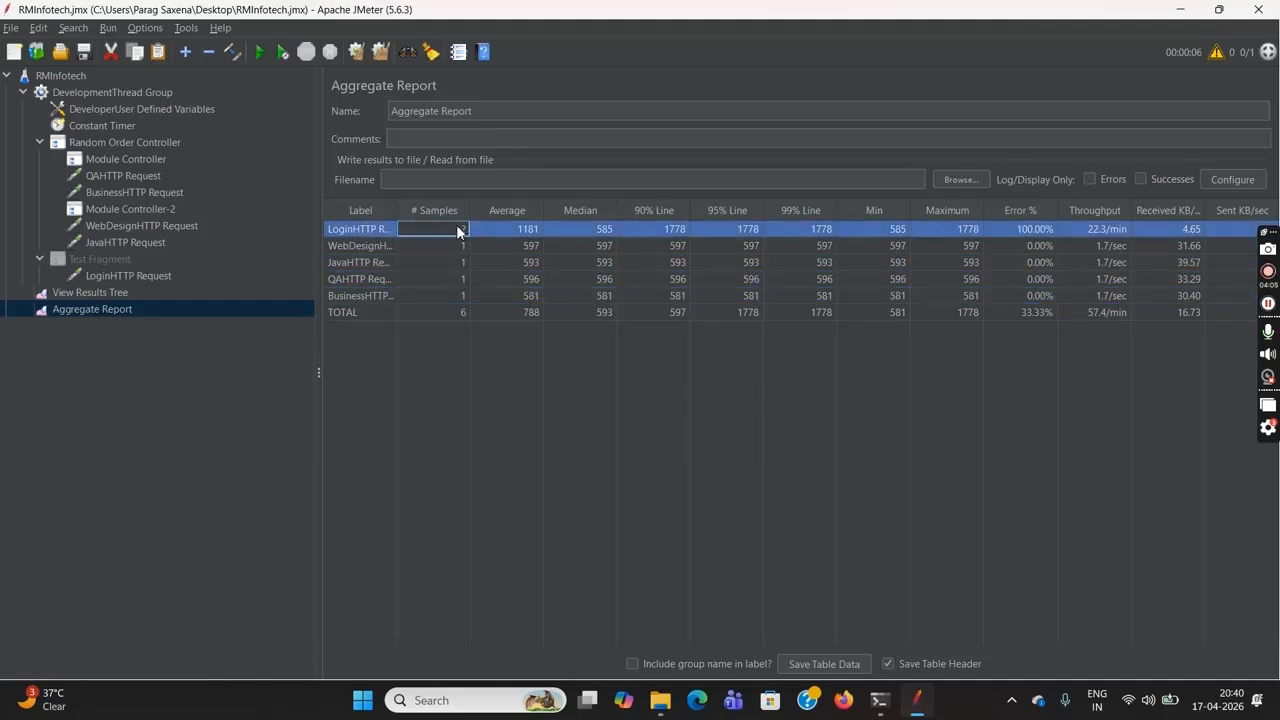
Review both Module Controllers and open the View Results Tree to examine the login request samples
left_click(137, 161)
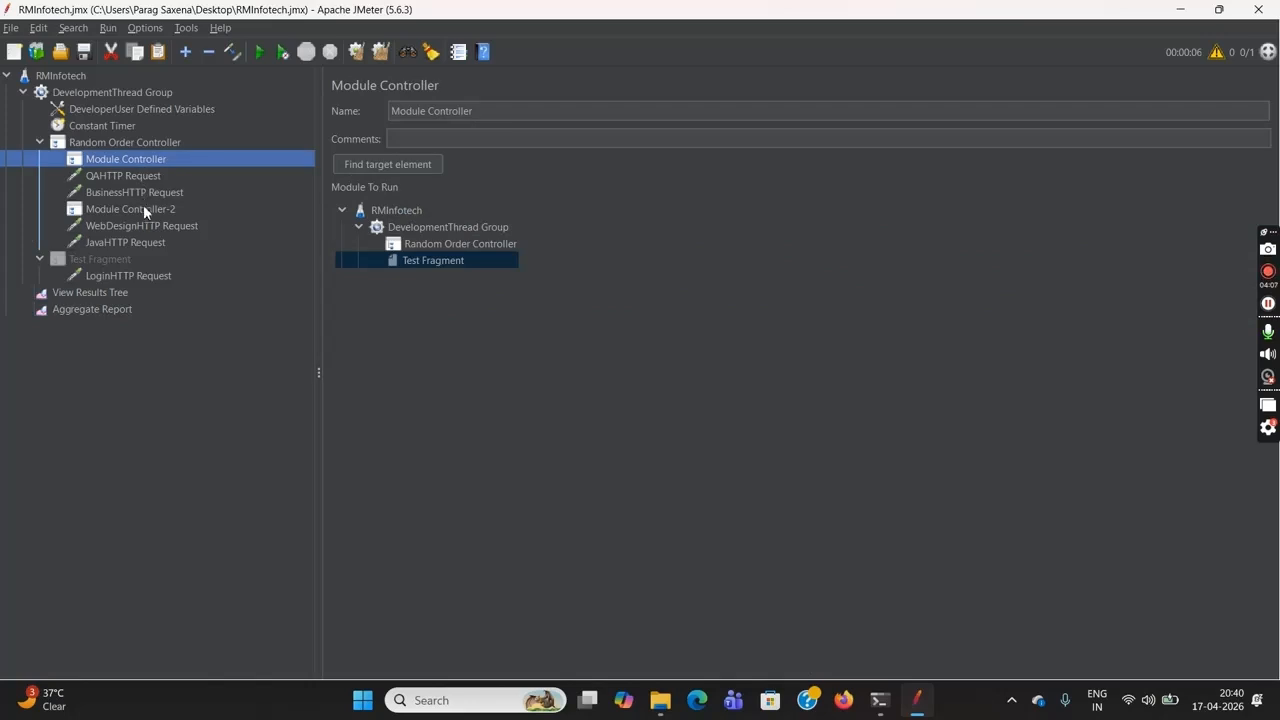
left_click(145, 211)
left_click(110, 293)
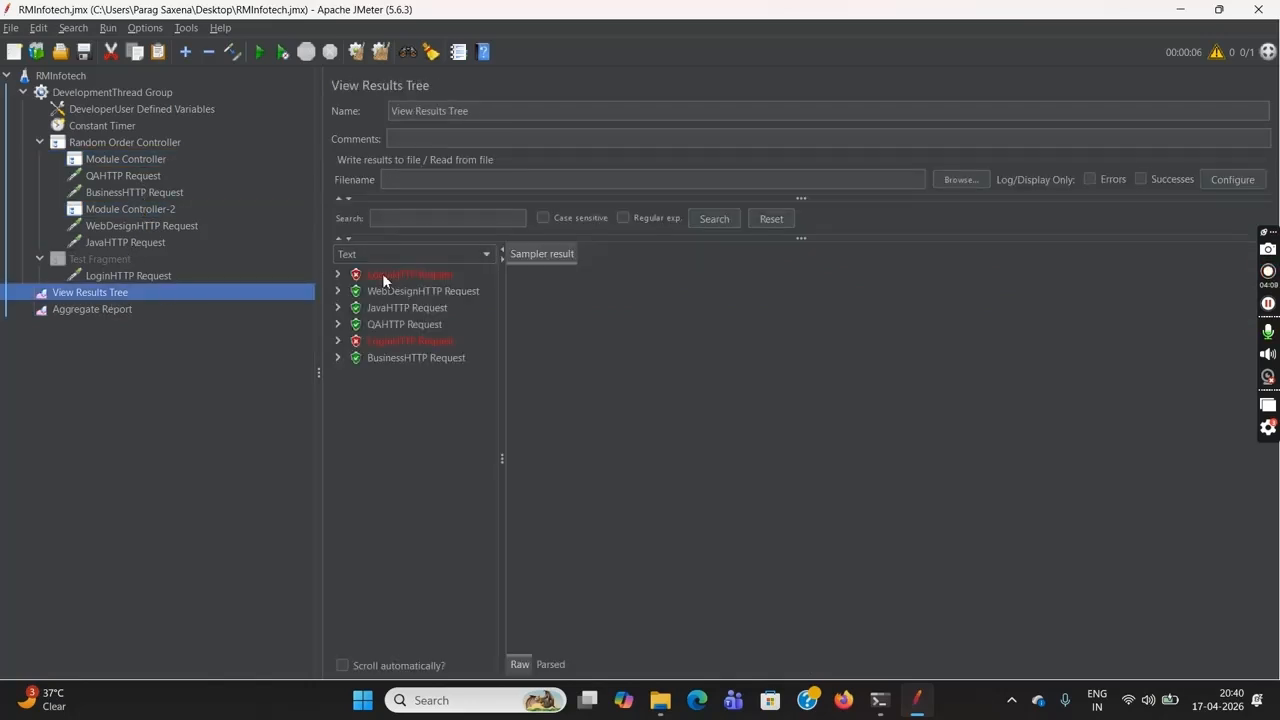